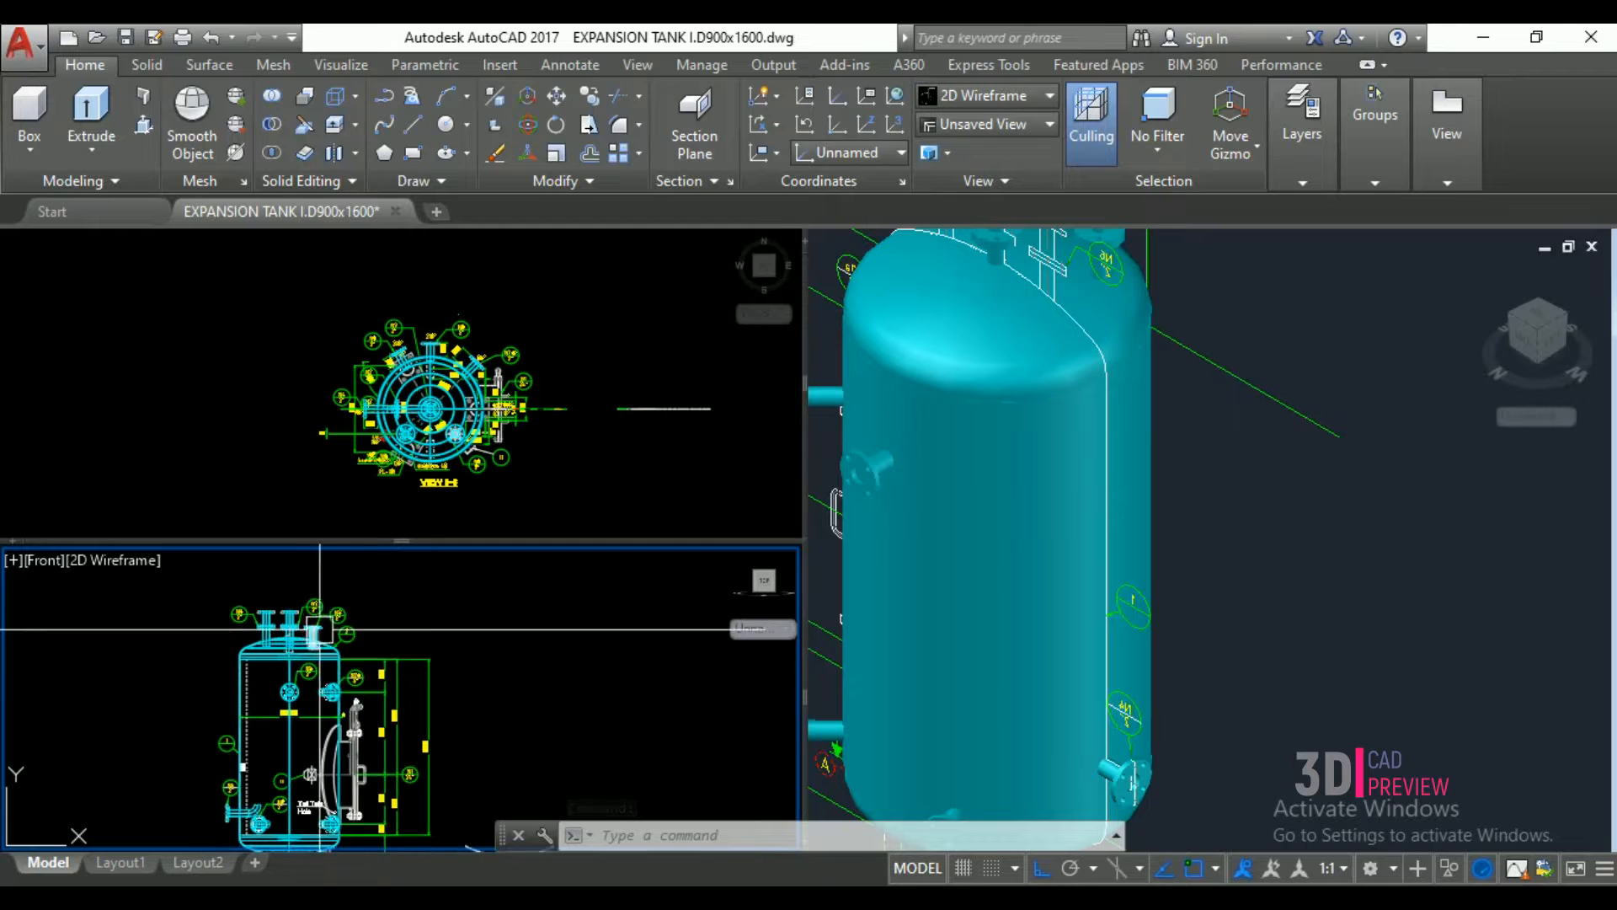
- Examine the support leg in the front view and its base plate with bolt-hole dimensions in the top view
scroll(365, 614, "down", 2)
scroll(312, 765, "up", 4)
scroll(362, 821, "up", 4)
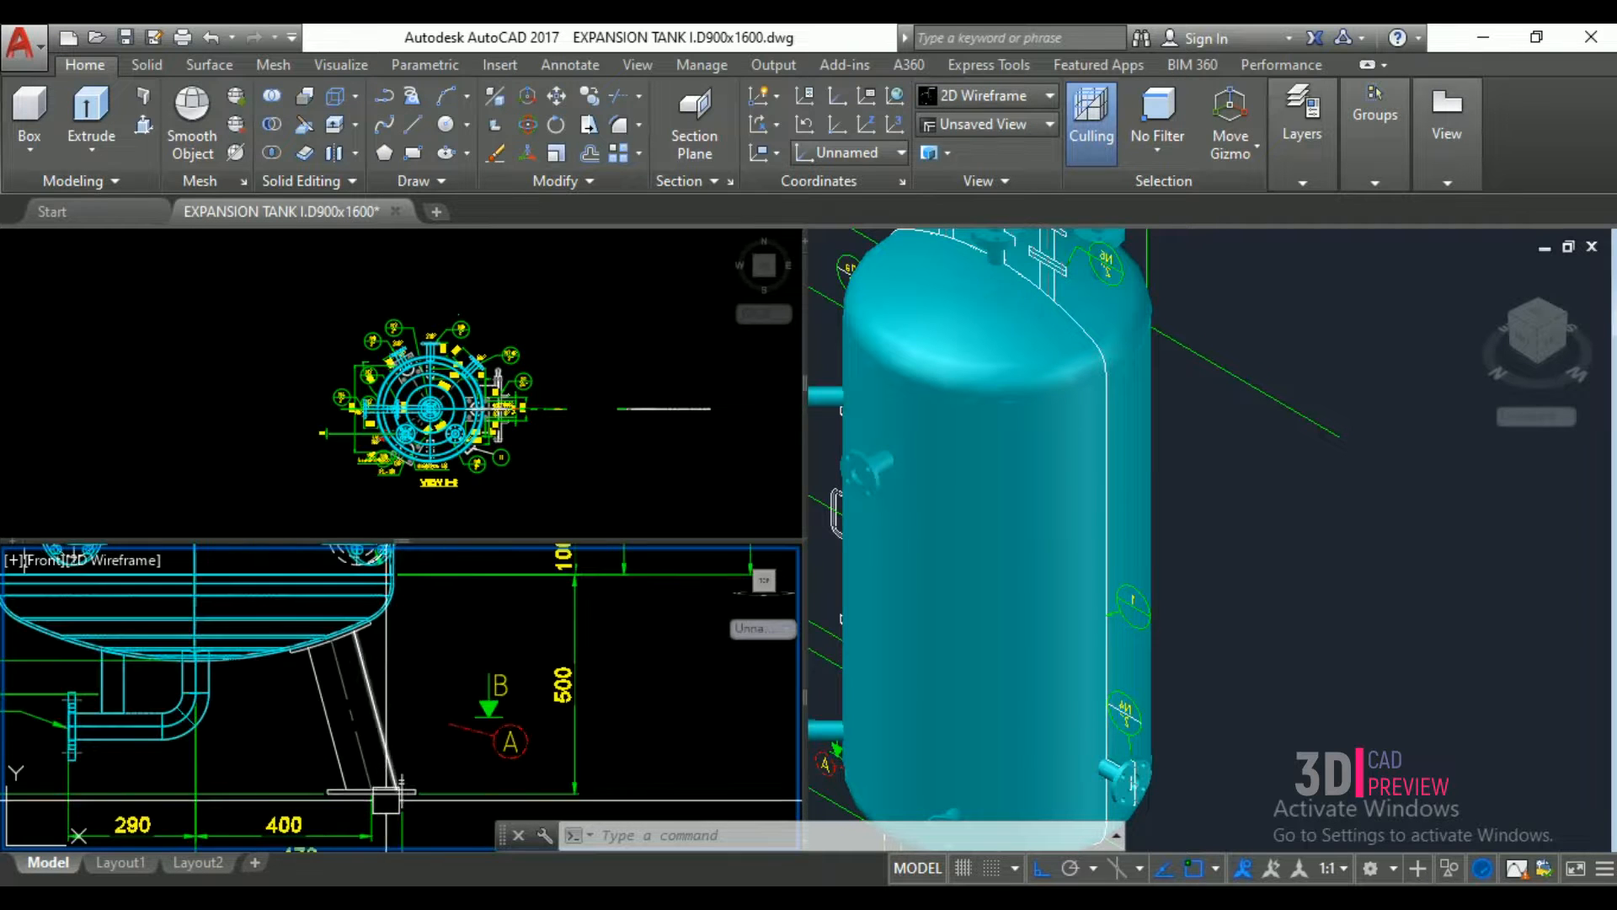
left_click(402, 457)
scroll(412, 348, "down", 5)
middle_click_drag(487, 377, 532, 560)
middle_click_drag(514, 480, 424, 300)
middle_click_drag(488, 437, 475, 323)
scroll(475, 324, "down", 2)
scroll(388, 297, "up", 10)
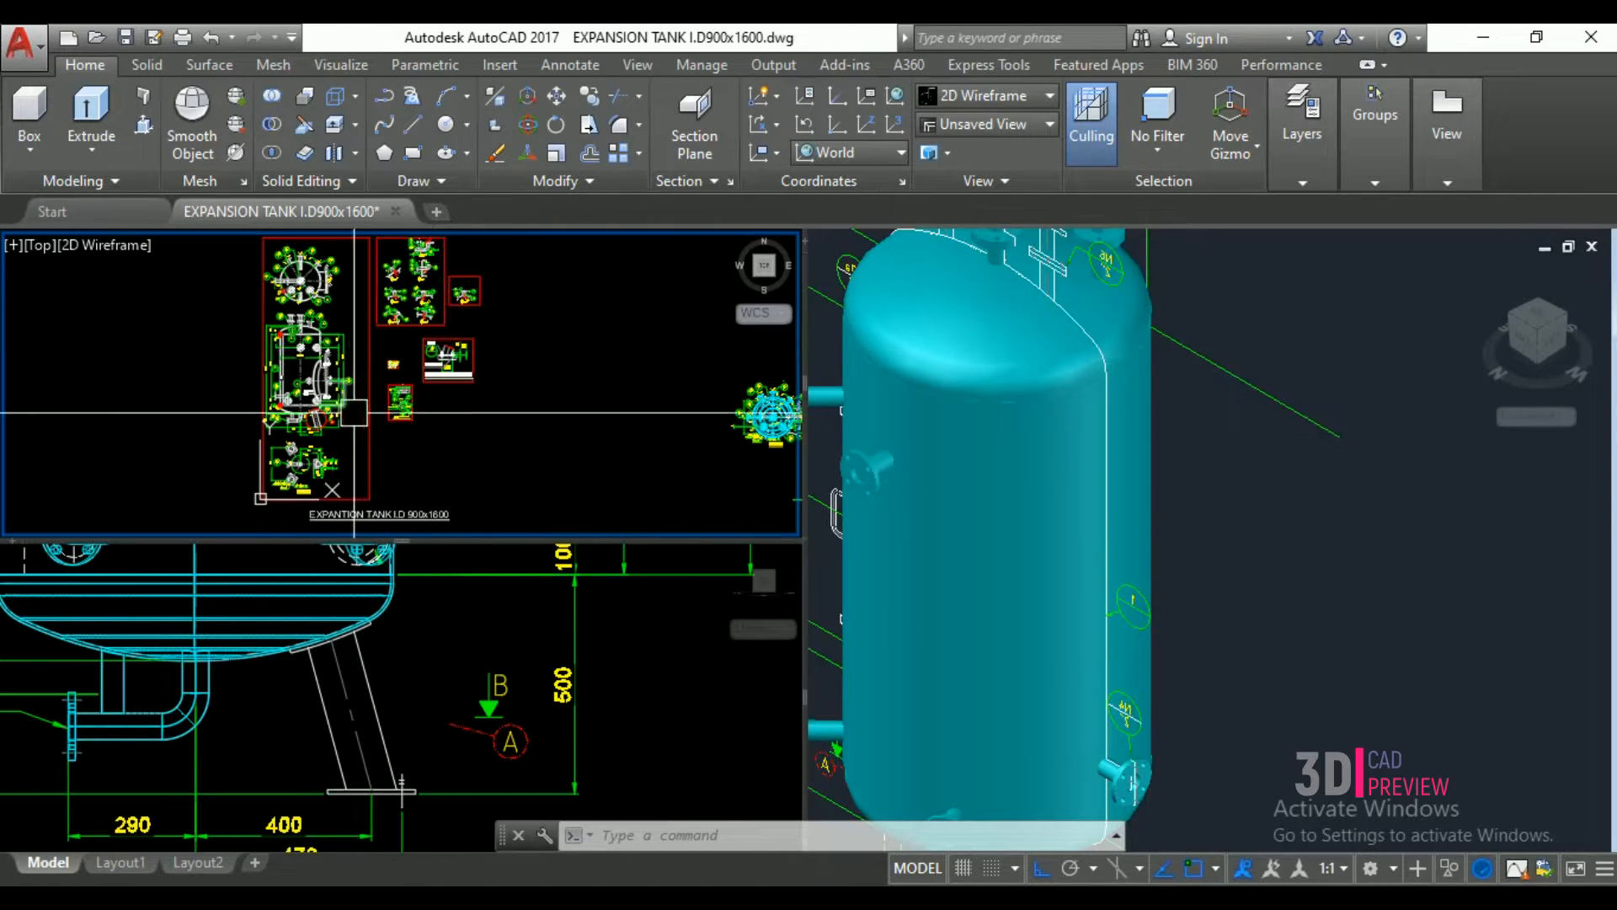
scroll(312, 462, "up", 5)
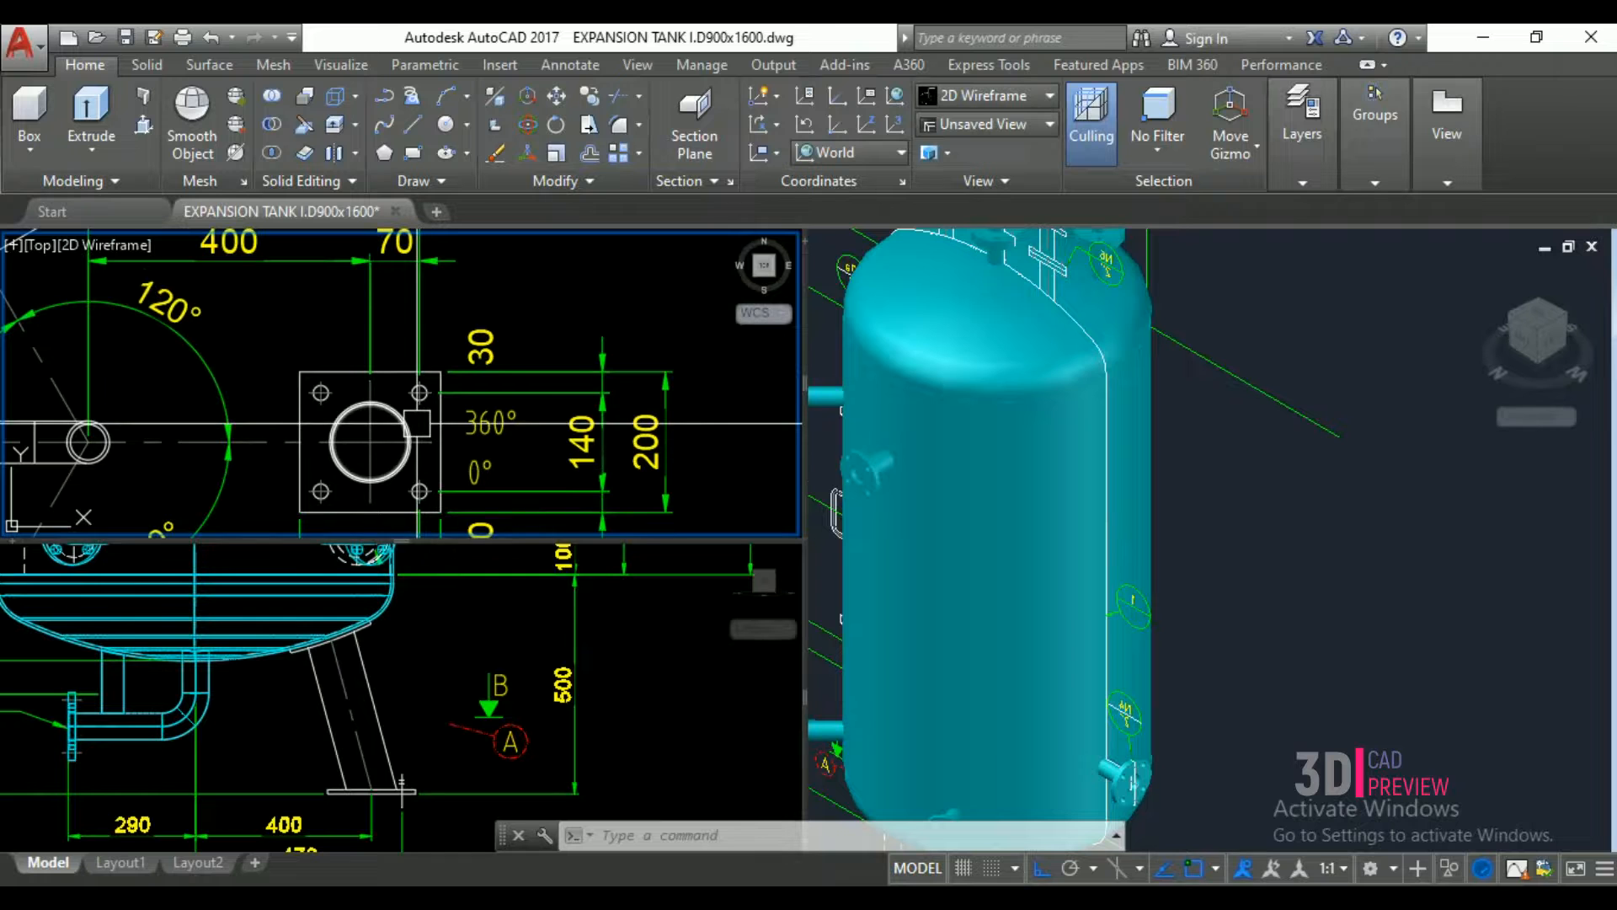
- Inspect the tank's underside in the 3D view and the leg's pad against the bottom head in the front view
left_click(442, 716)
left_click(881, 546)
scroll(888, 539, "down", 5)
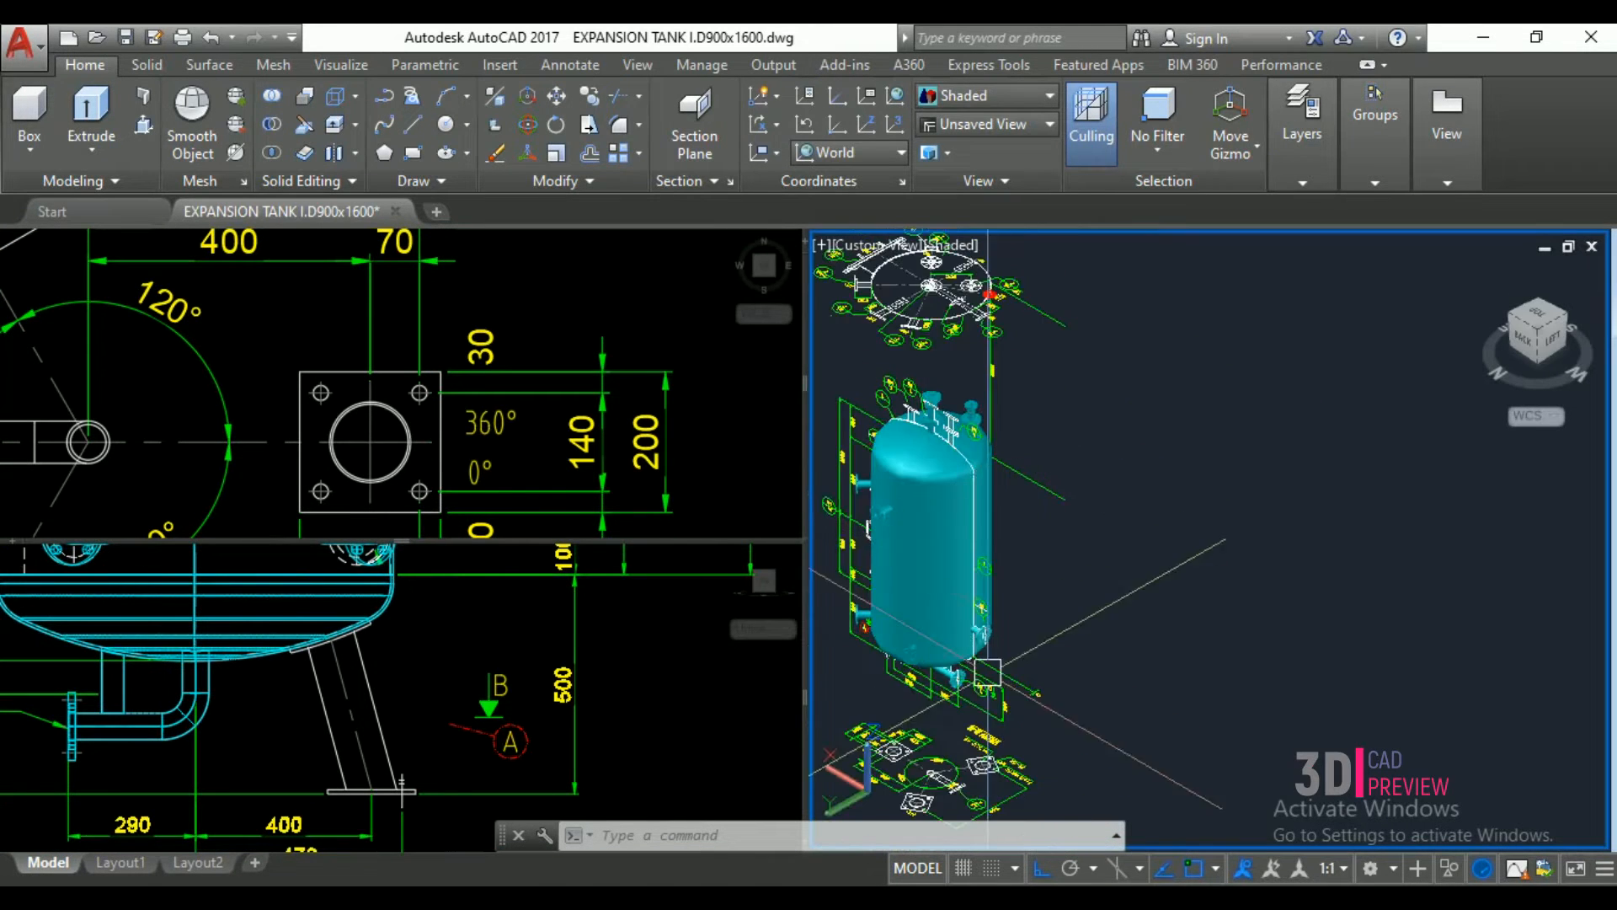
scroll(935, 720, "up", 3)
left_click(303, 725)
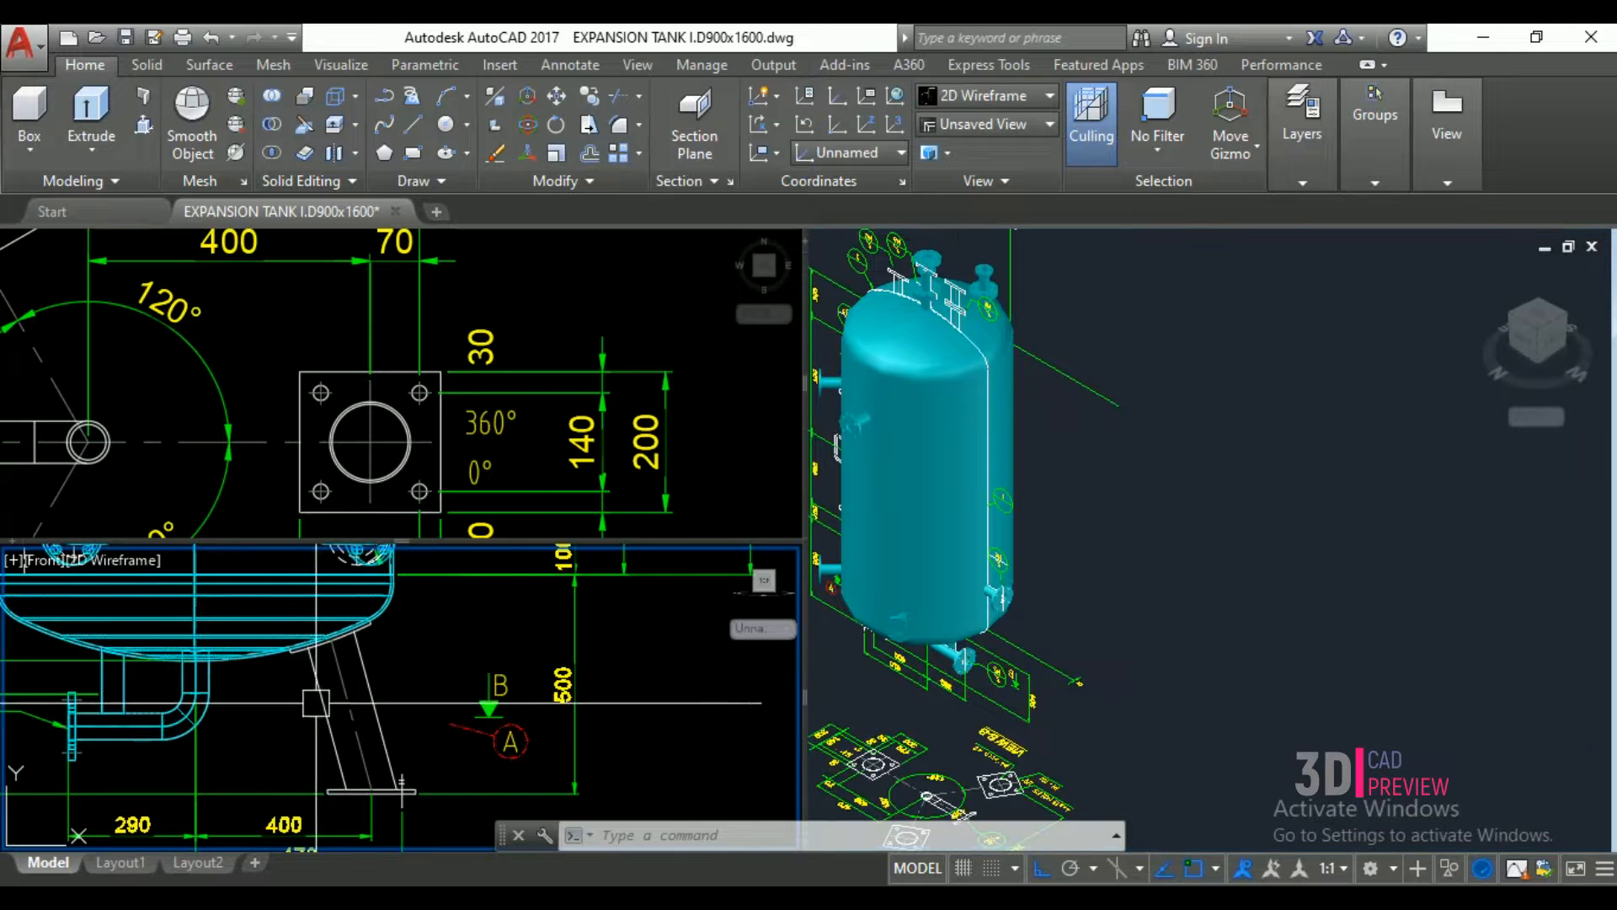
scroll(316, 701, "down", 5)
scroll(508, 725, "up", 4)
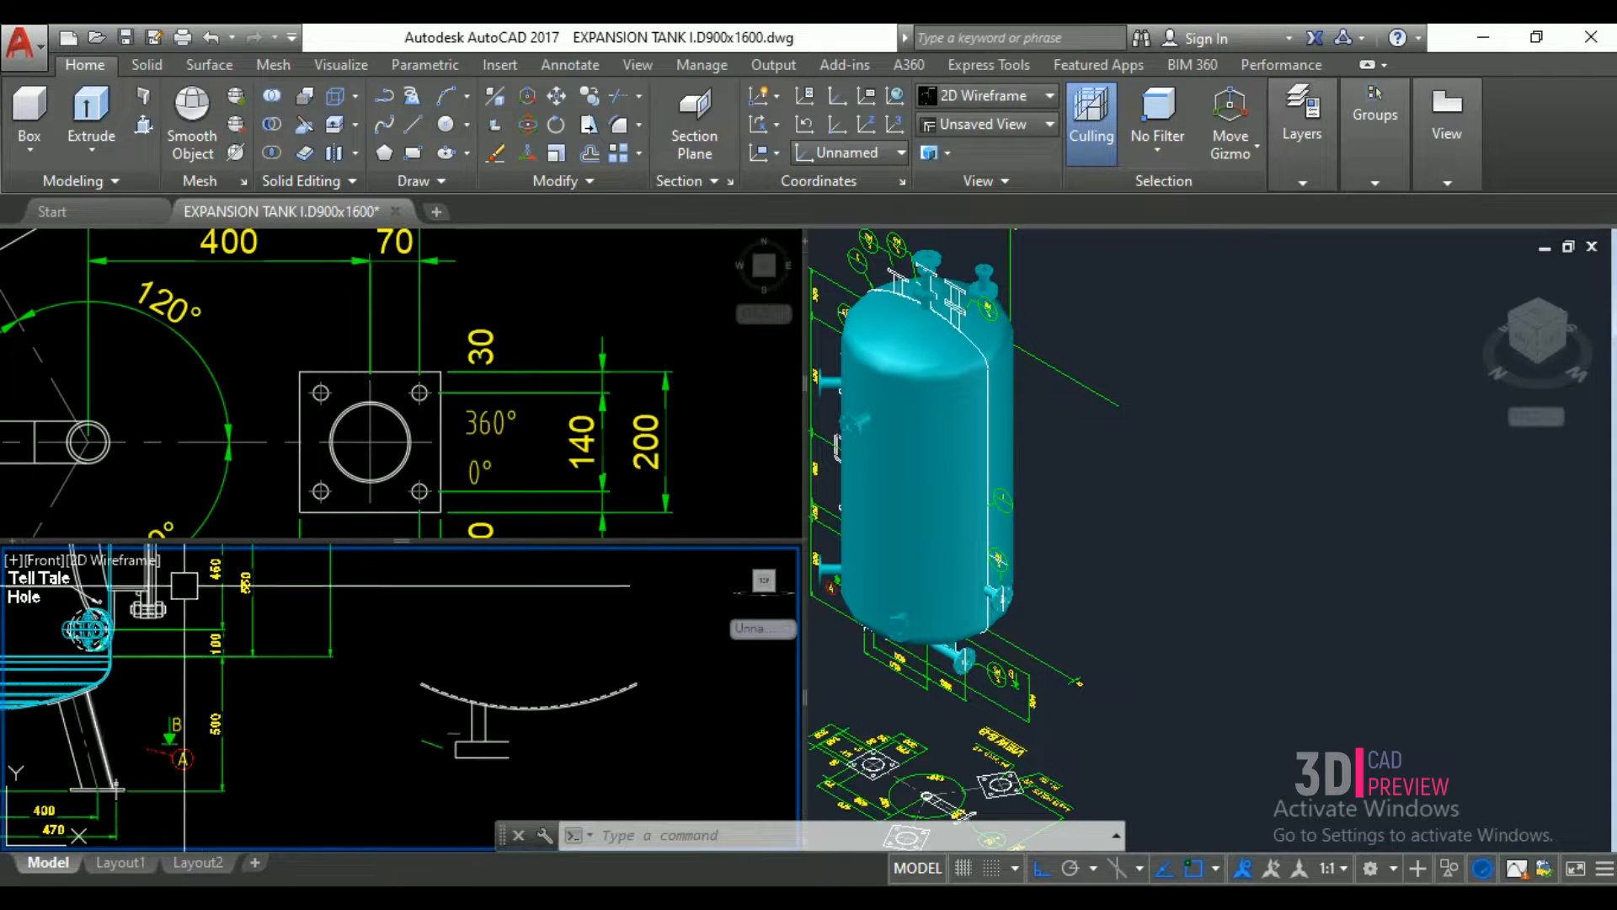
scroll(39, 743, "up", 2)
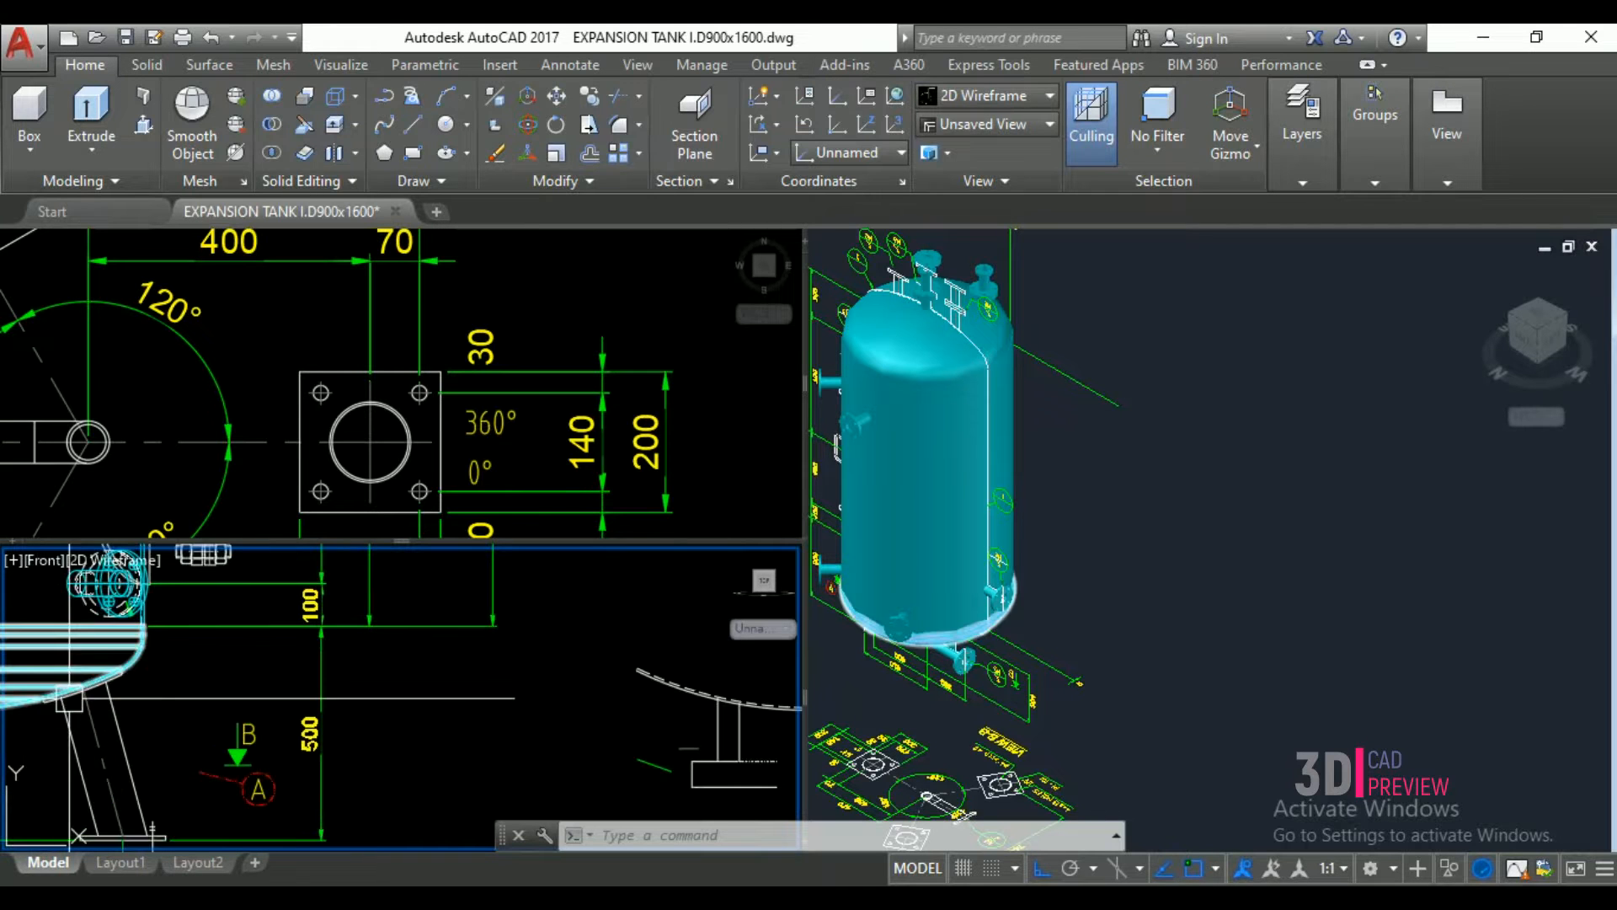
scroll(102, 673, "up", 4)
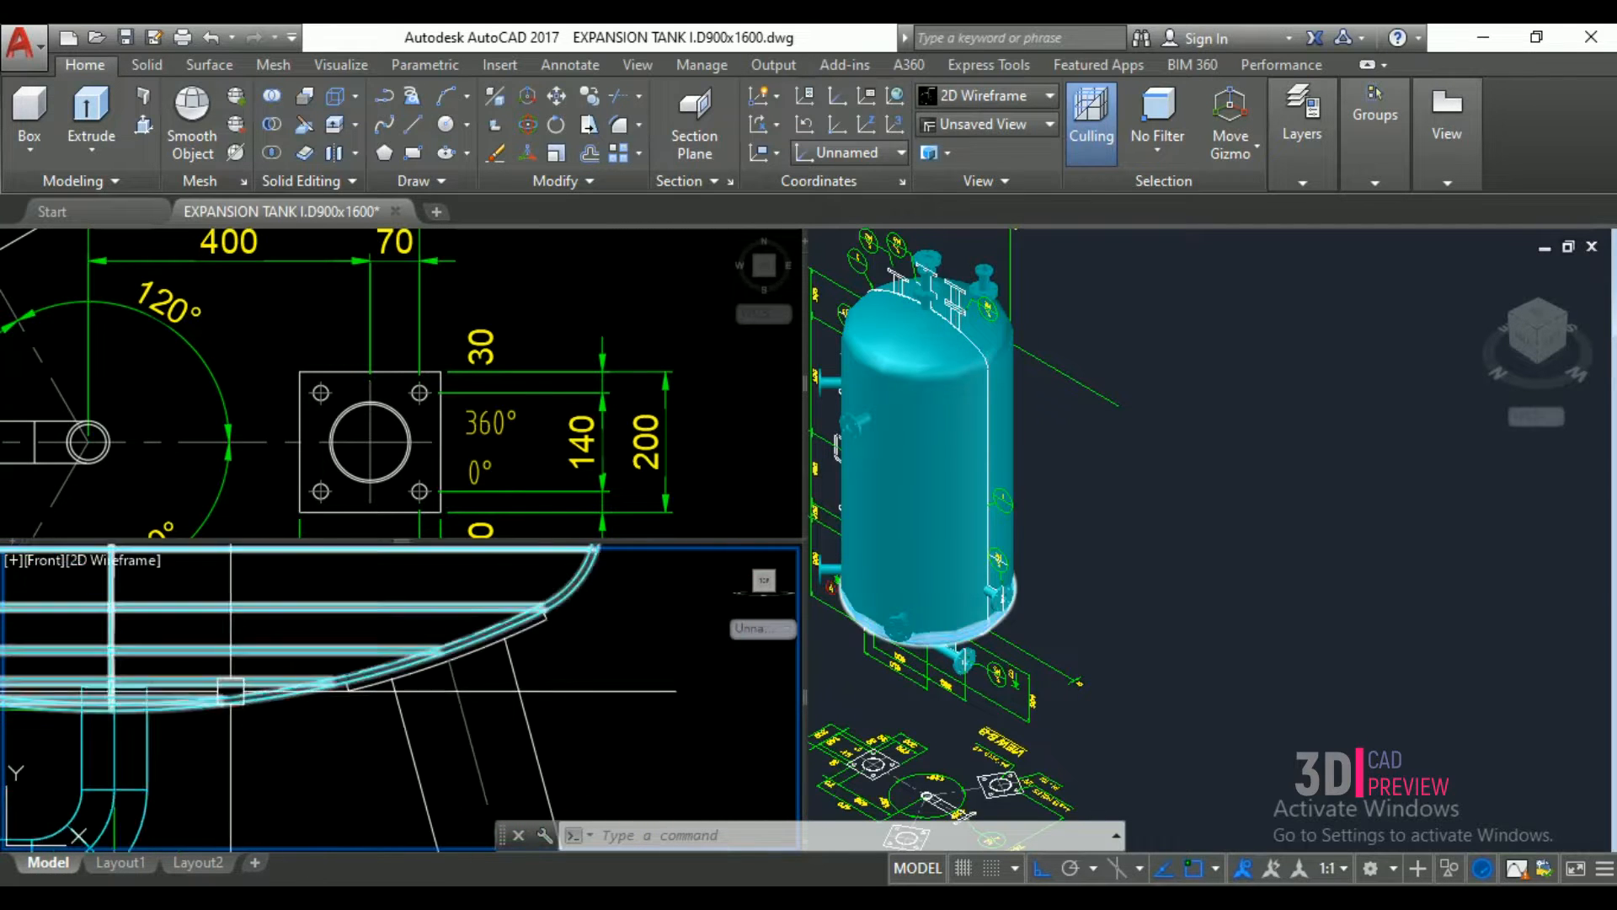
left_click(332, 741)
left_click(270, 657)
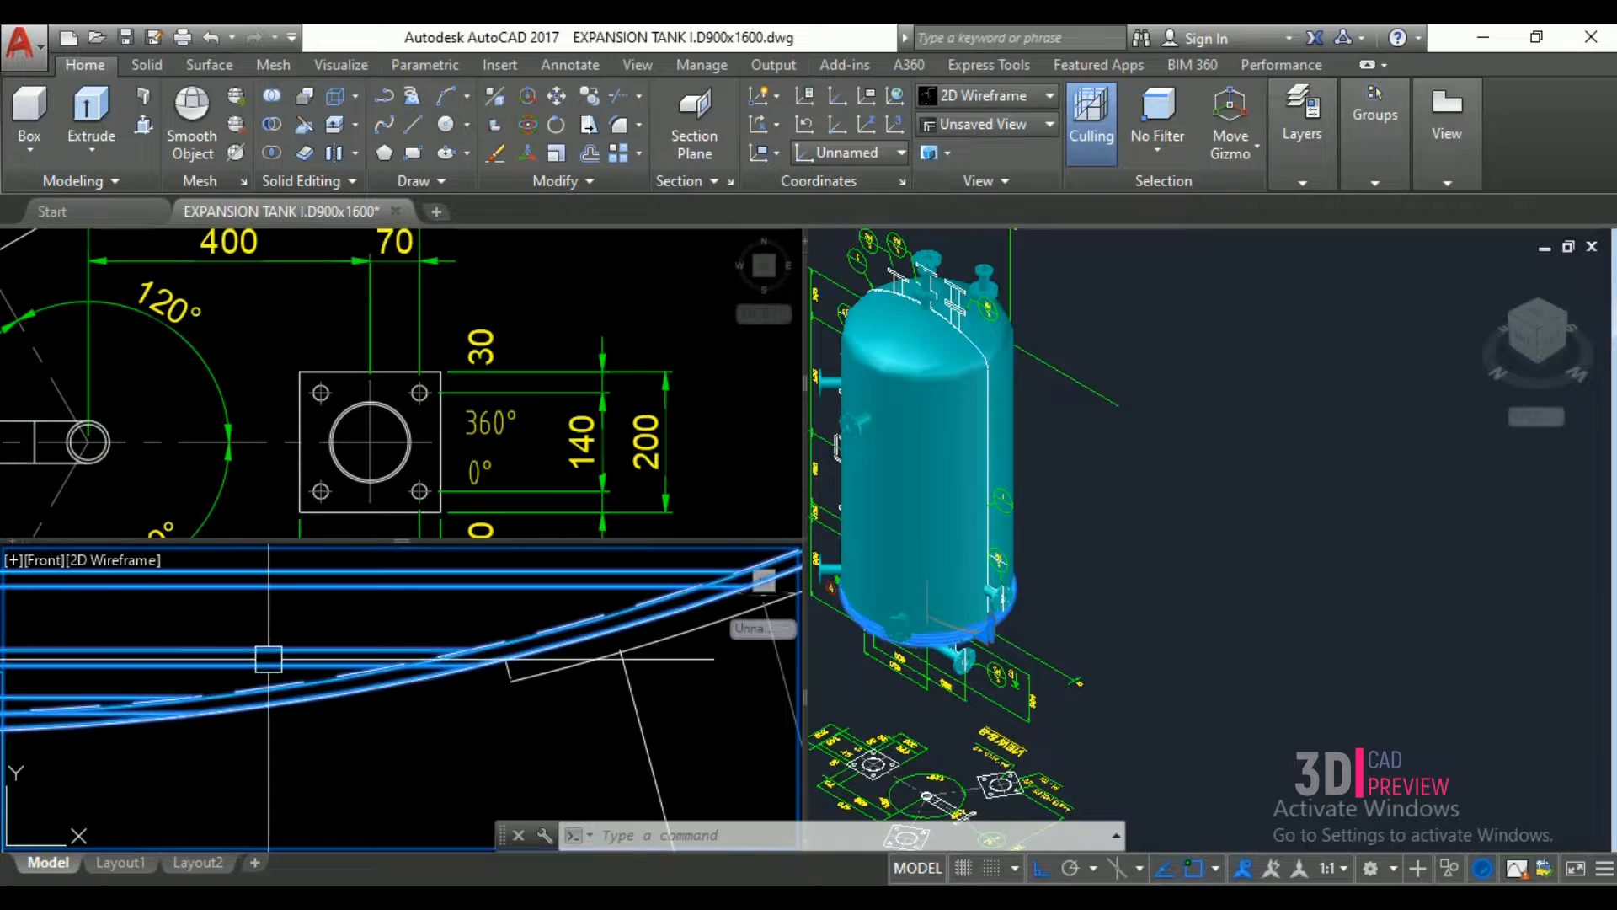
scroll(405, 758, "down", 5)
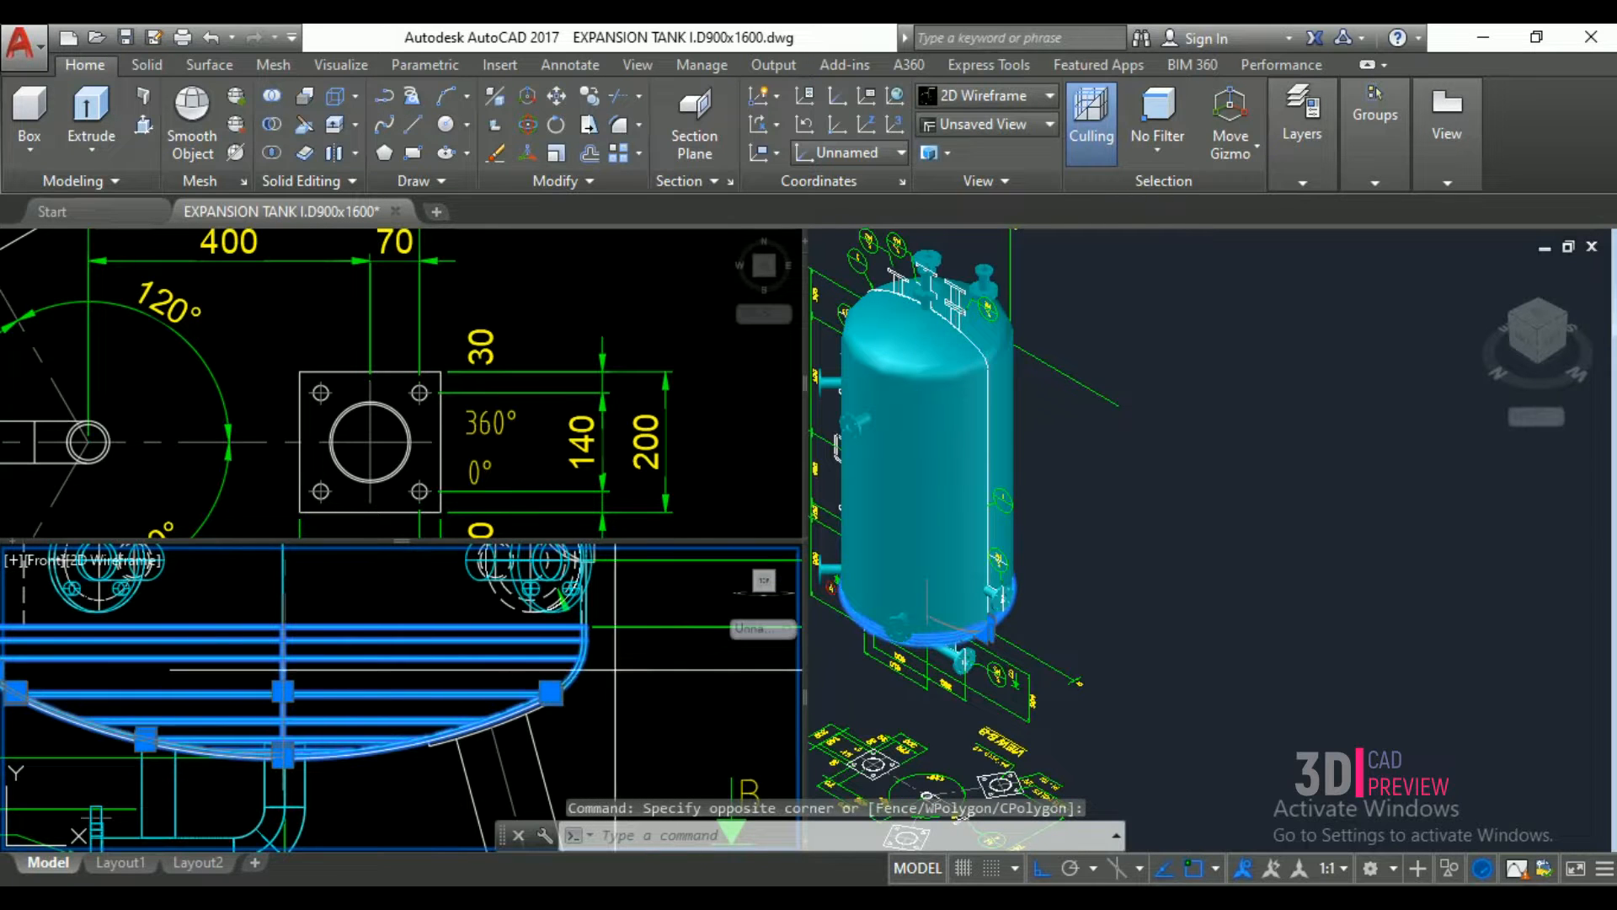
scroll(426, 746, "up", 5)
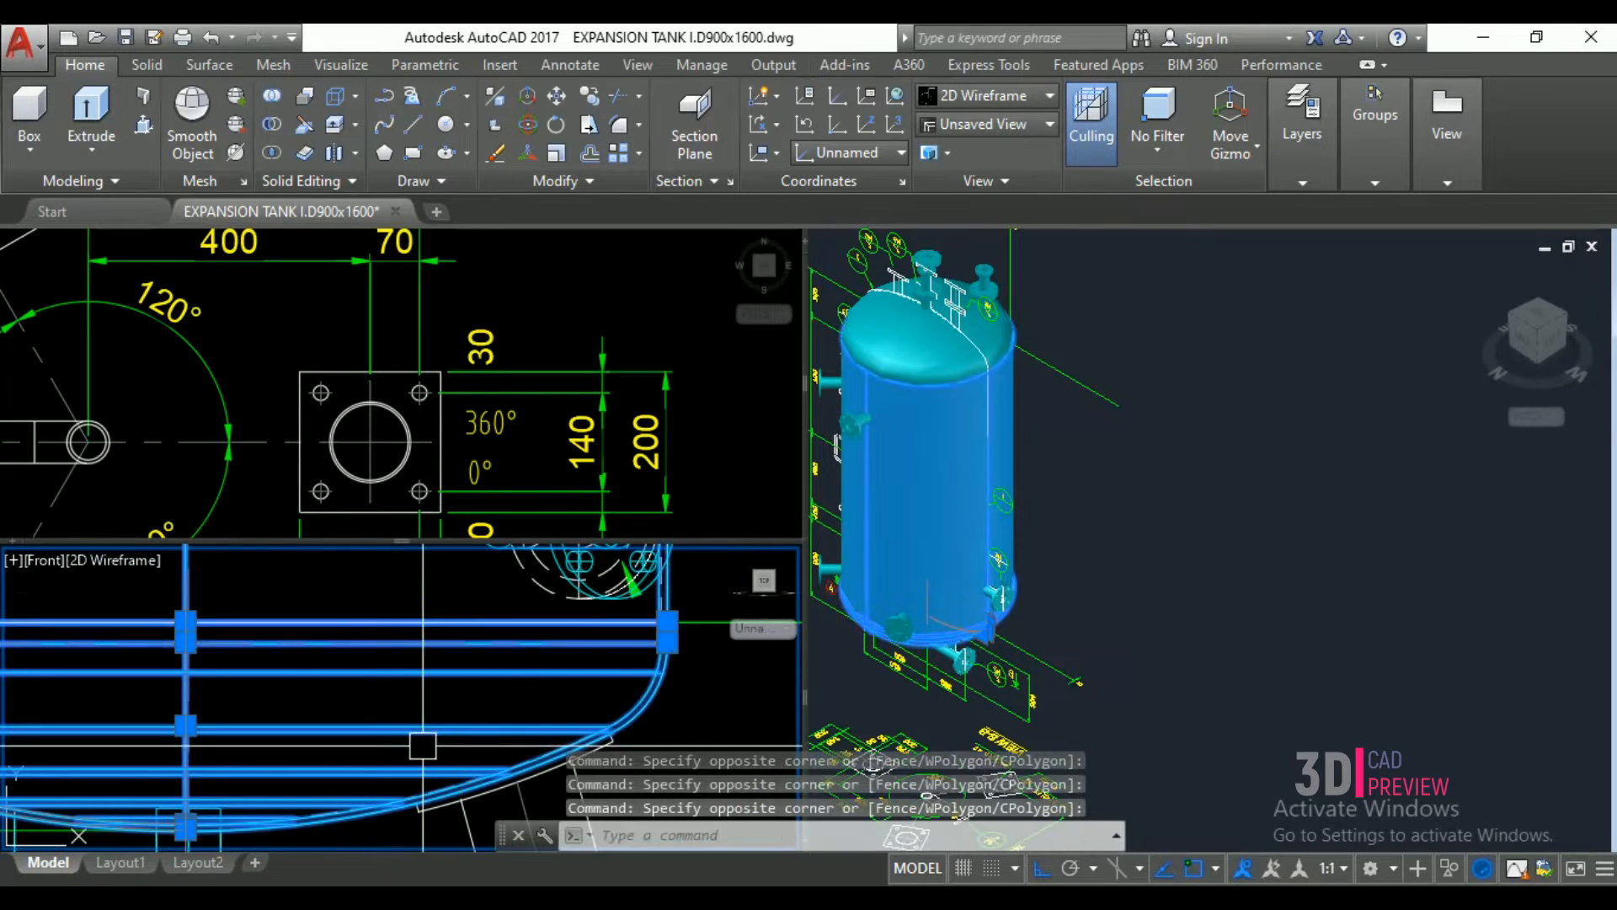
scroll(426, 746, "down", 2)
left_click(200, 604)
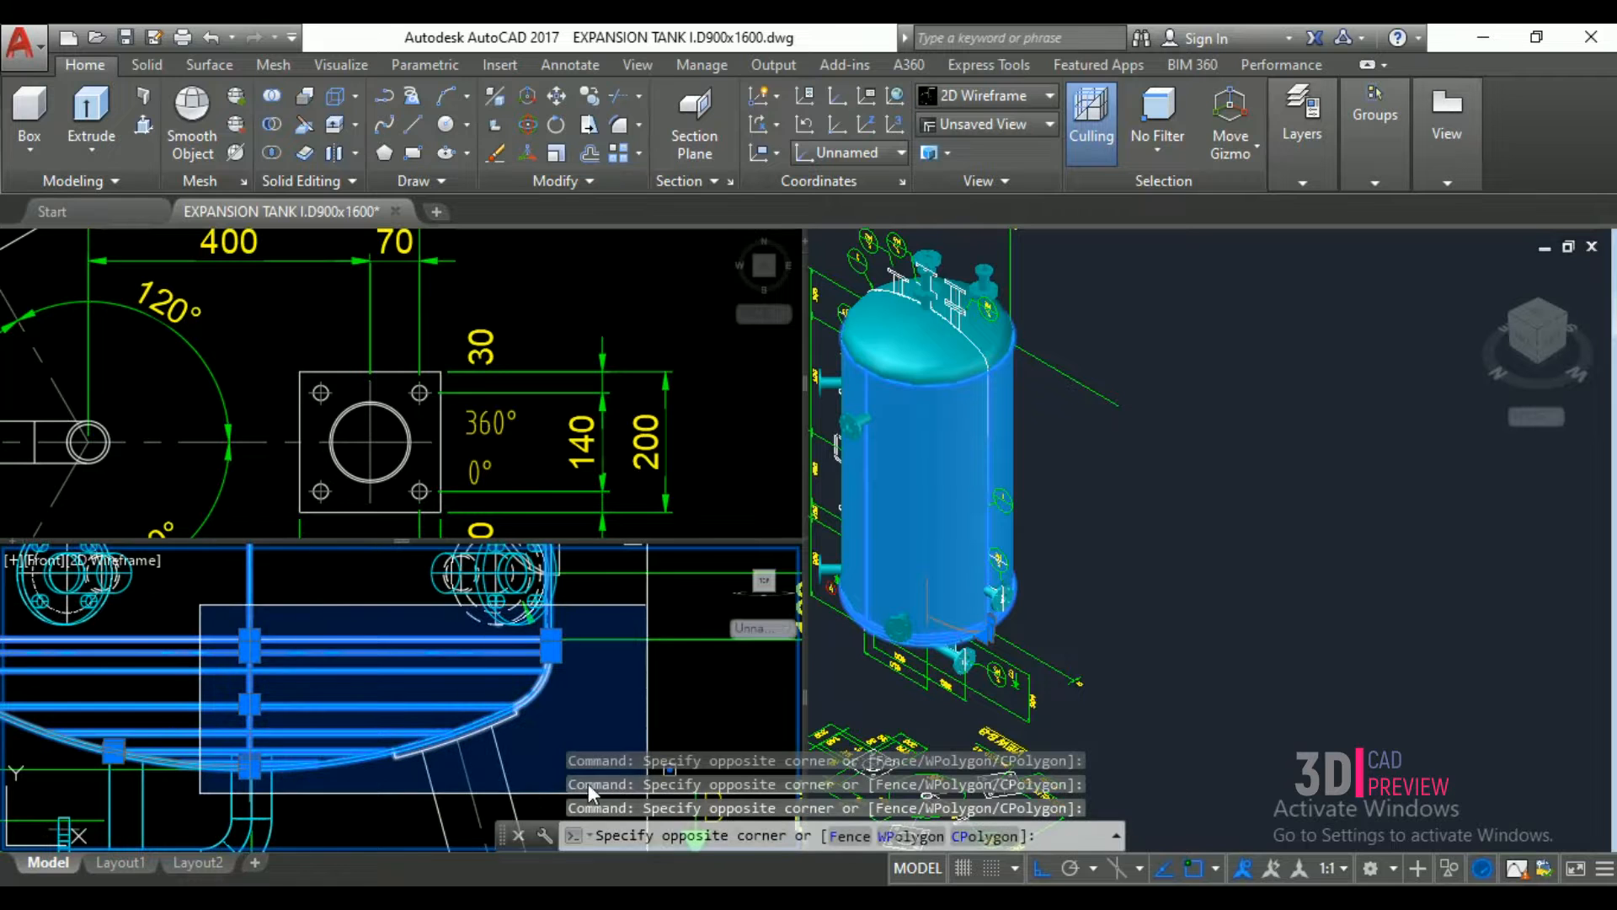
scroll(600, 786, "down", 3)
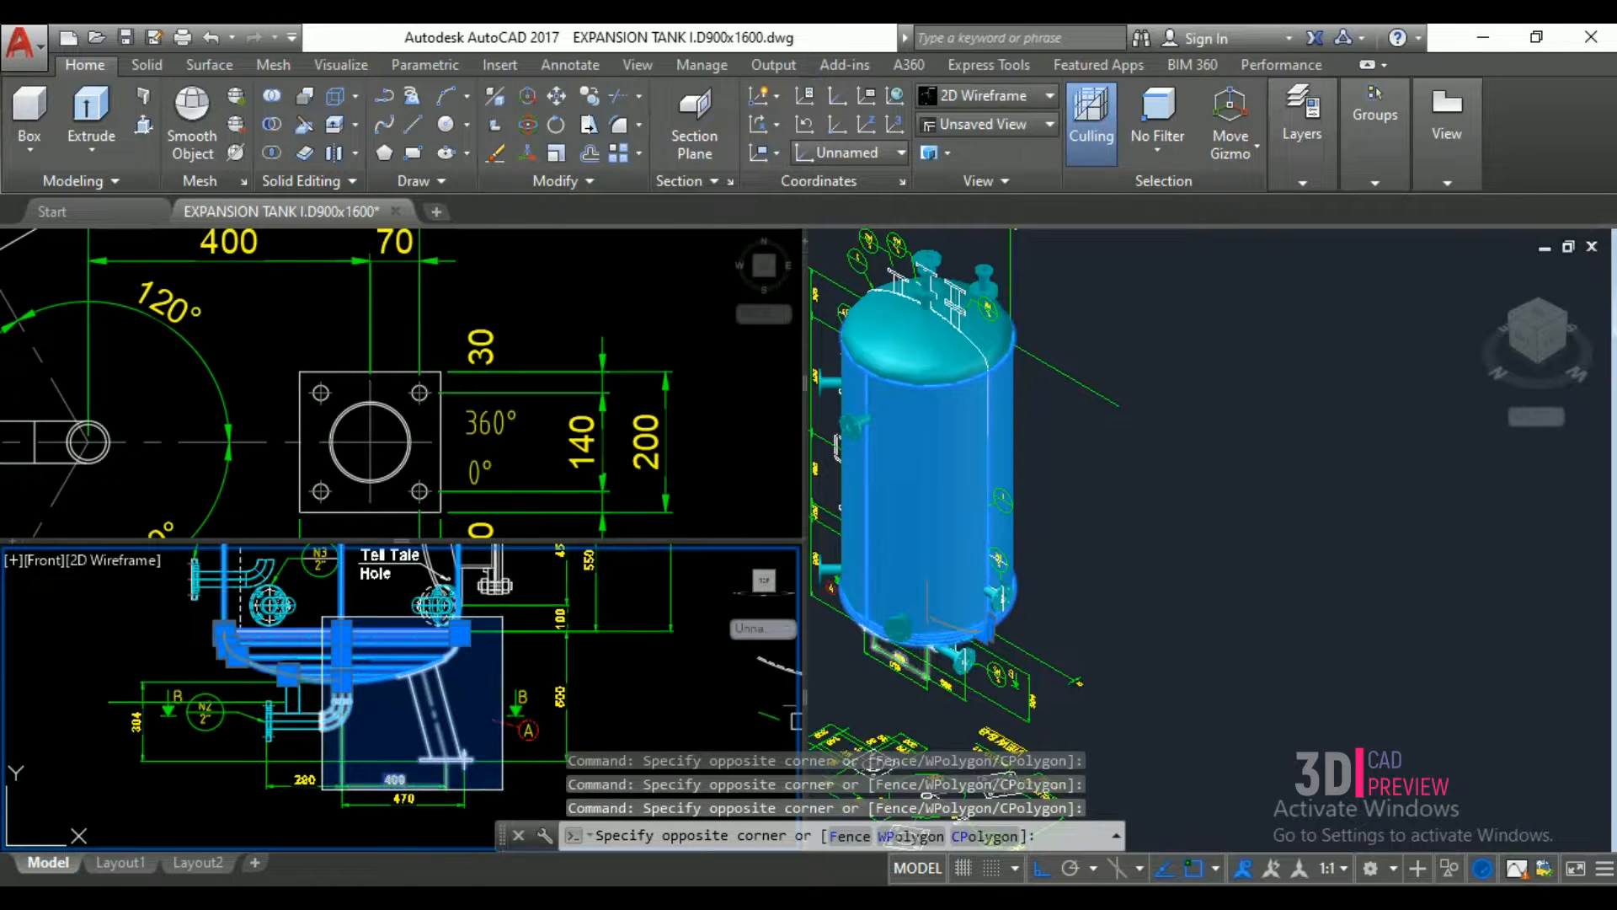
left_click(502, 789)
type("co")
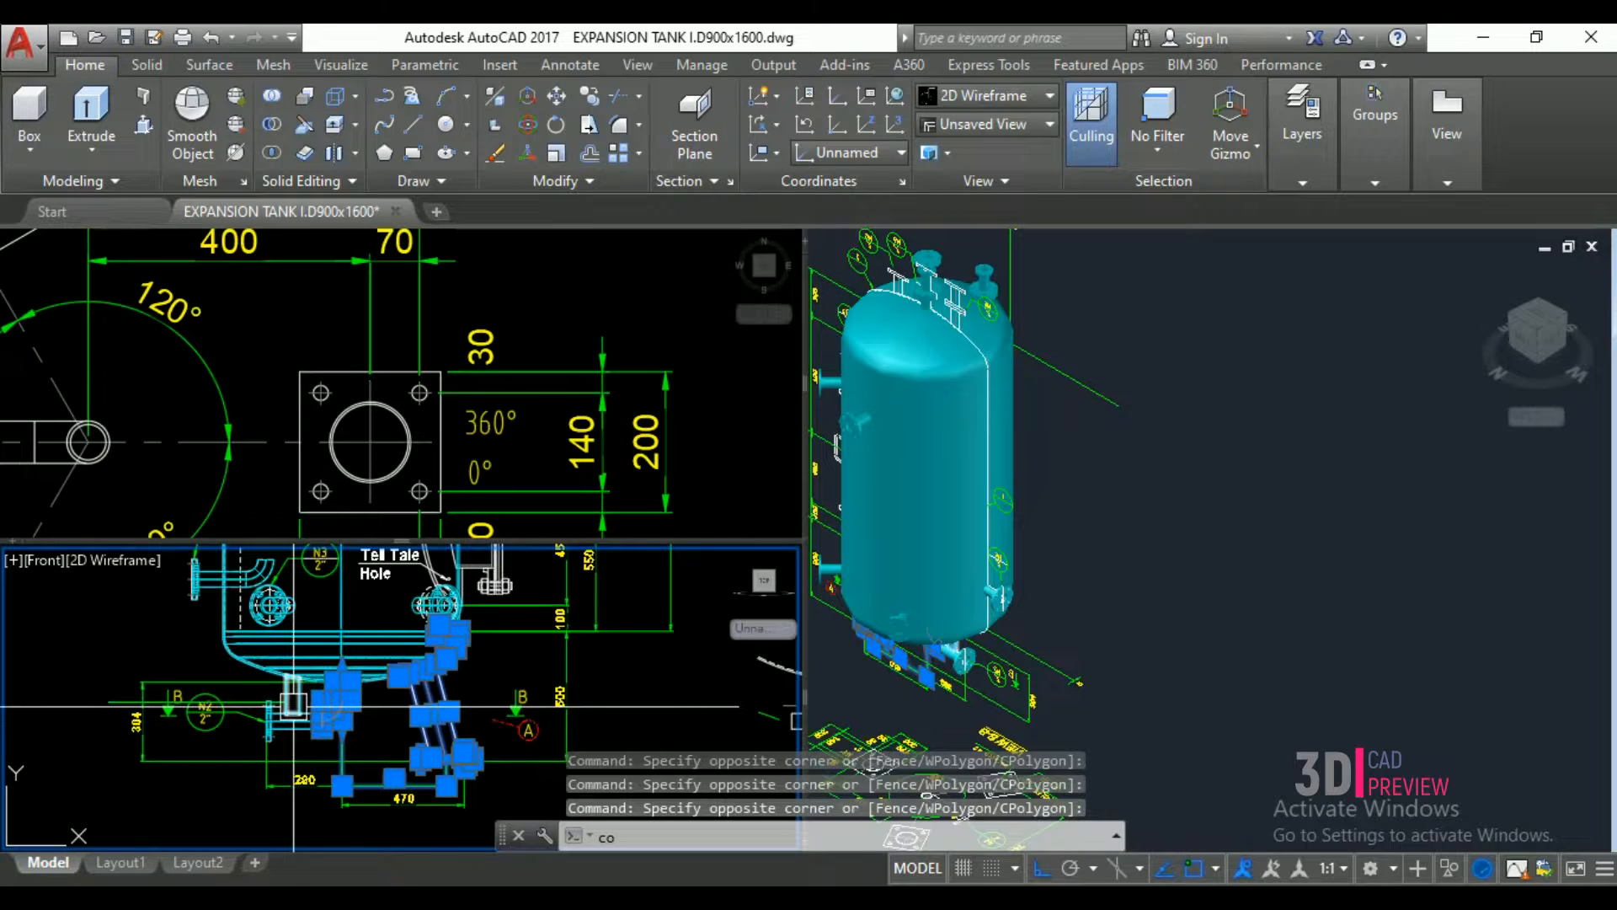
type("py")
key("Return")
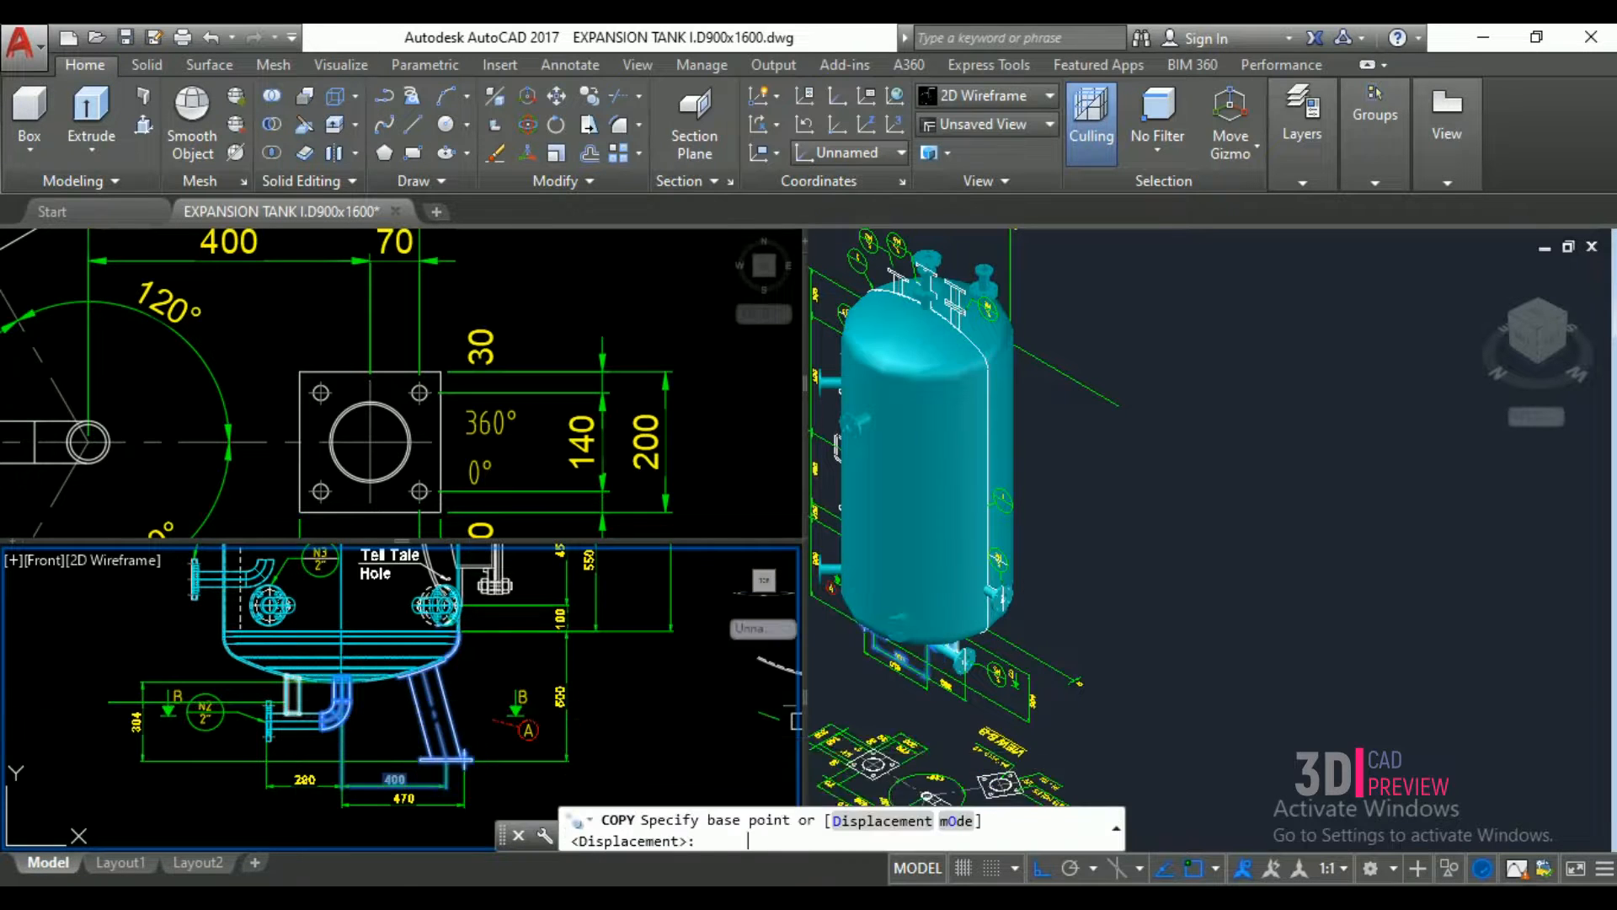
left_click(447, 676)
scroll(404, 665, "down", 2)
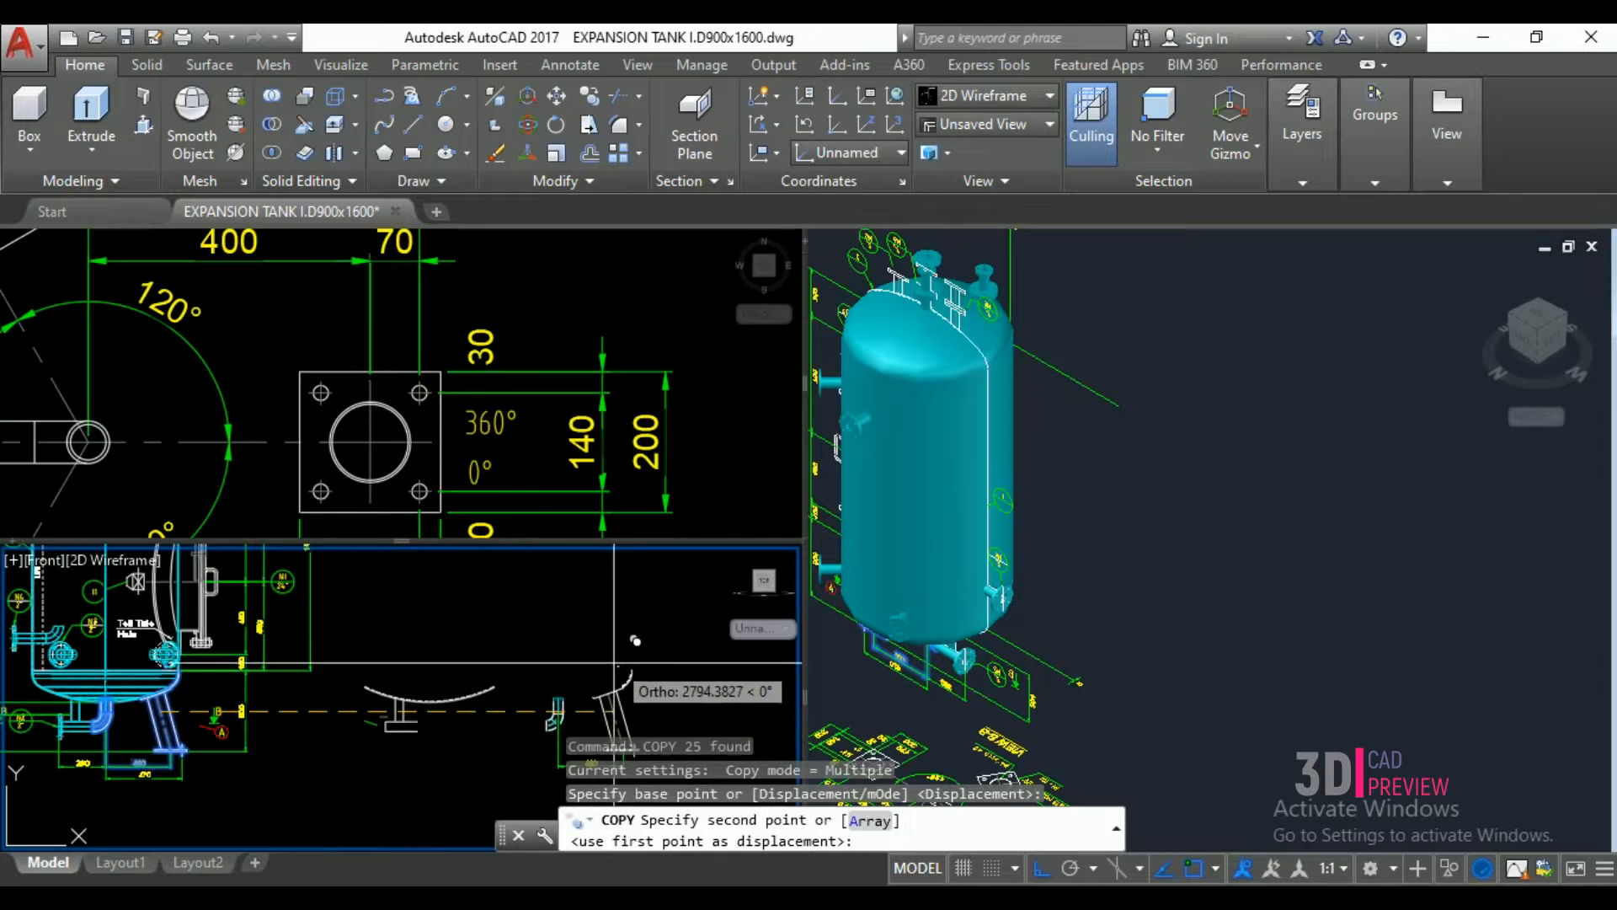
key("Escape")
- Copy the tank's lower section, including bottom head, nozzle, leg and annotations, 3000 horizontally to the right in the front view
scroll(187, 665, "up", 3)
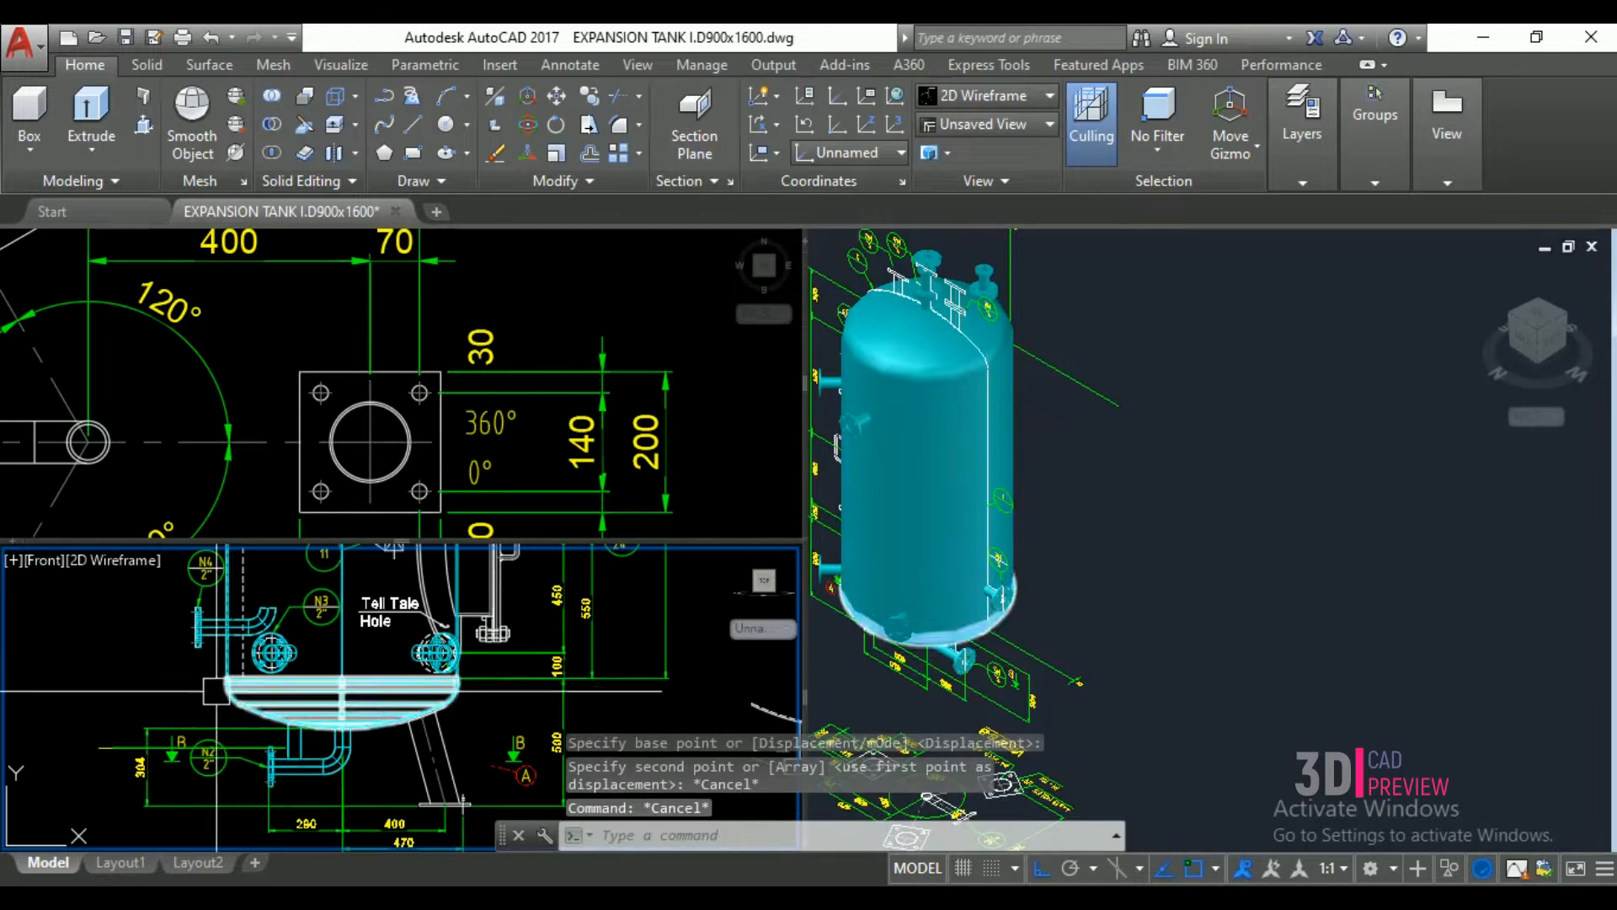
scroll(186, 664, "down", 3)
left_click(249, 665)
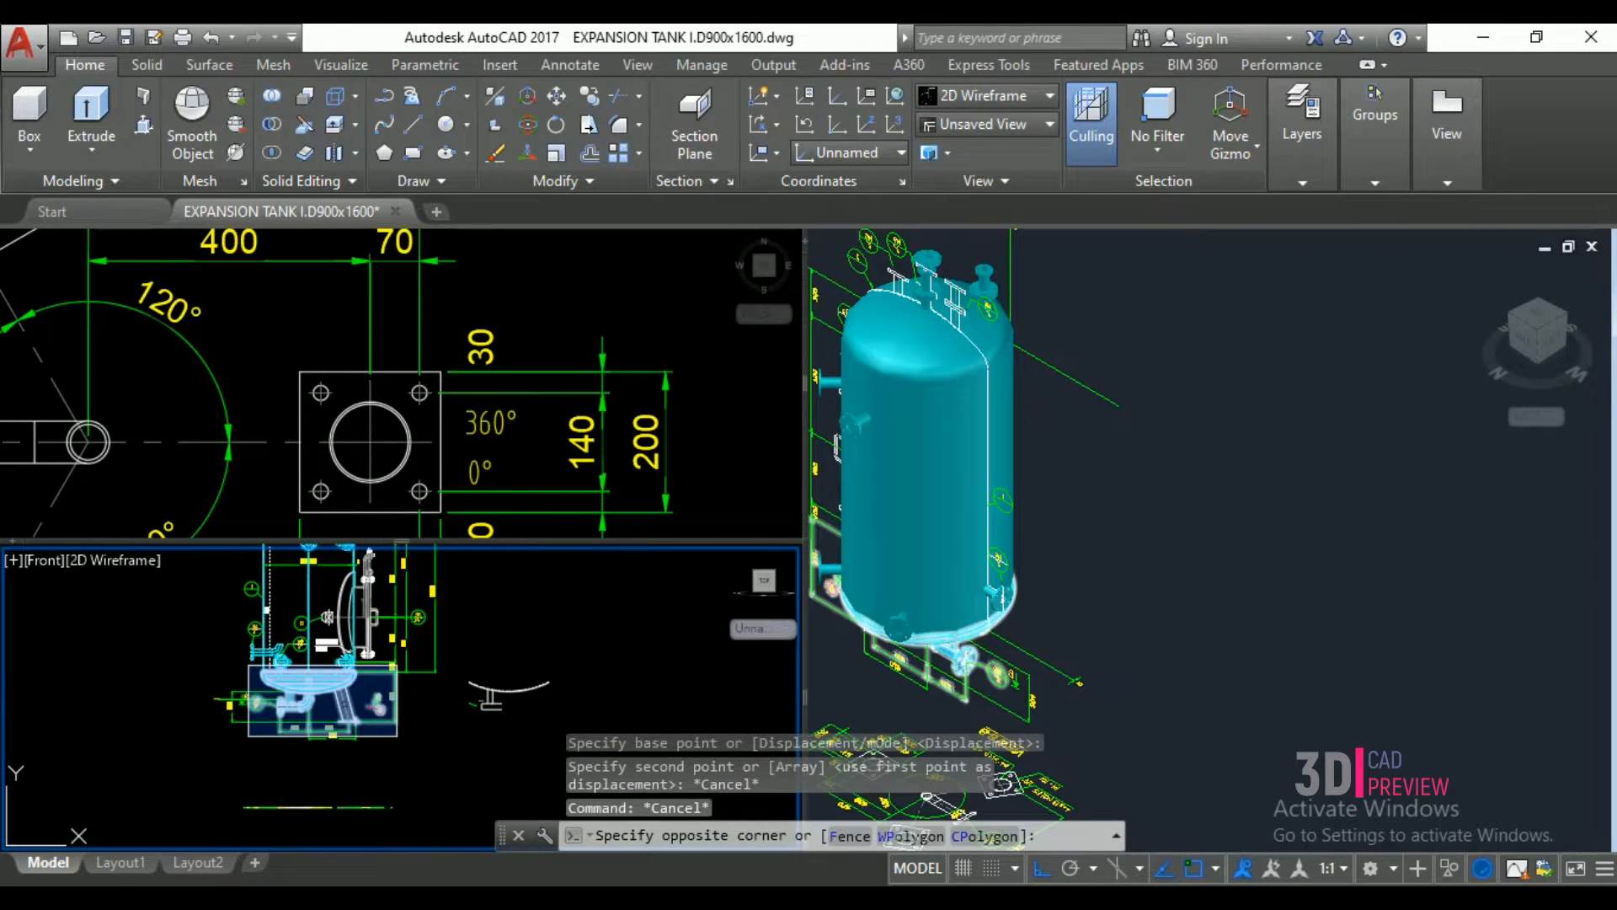
left_click(397, 735)
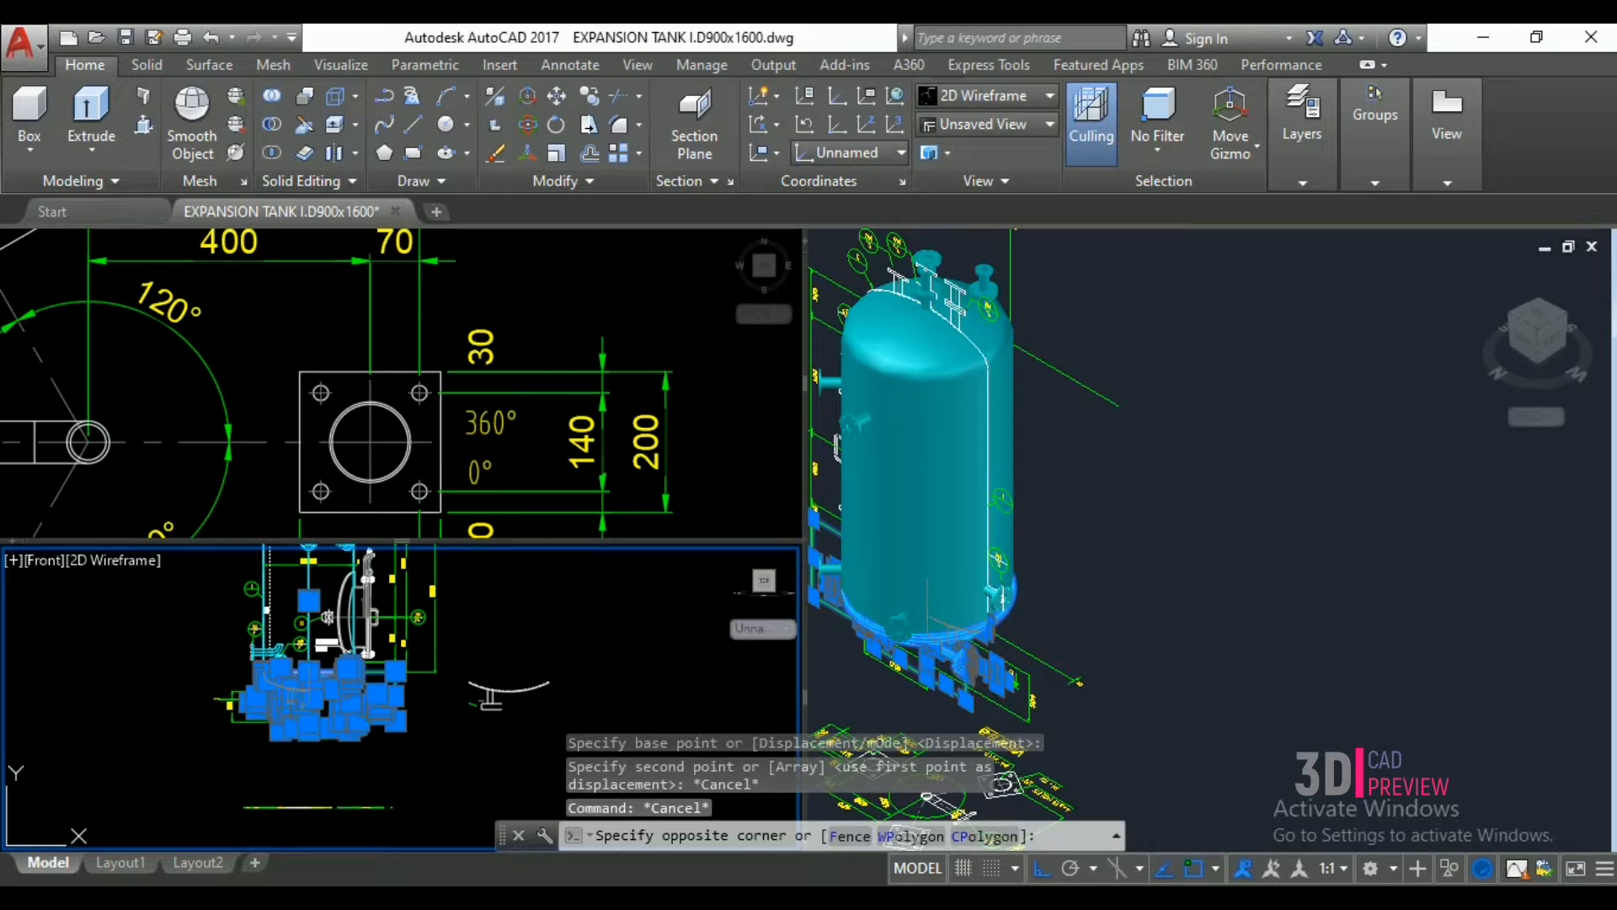
type("cop")
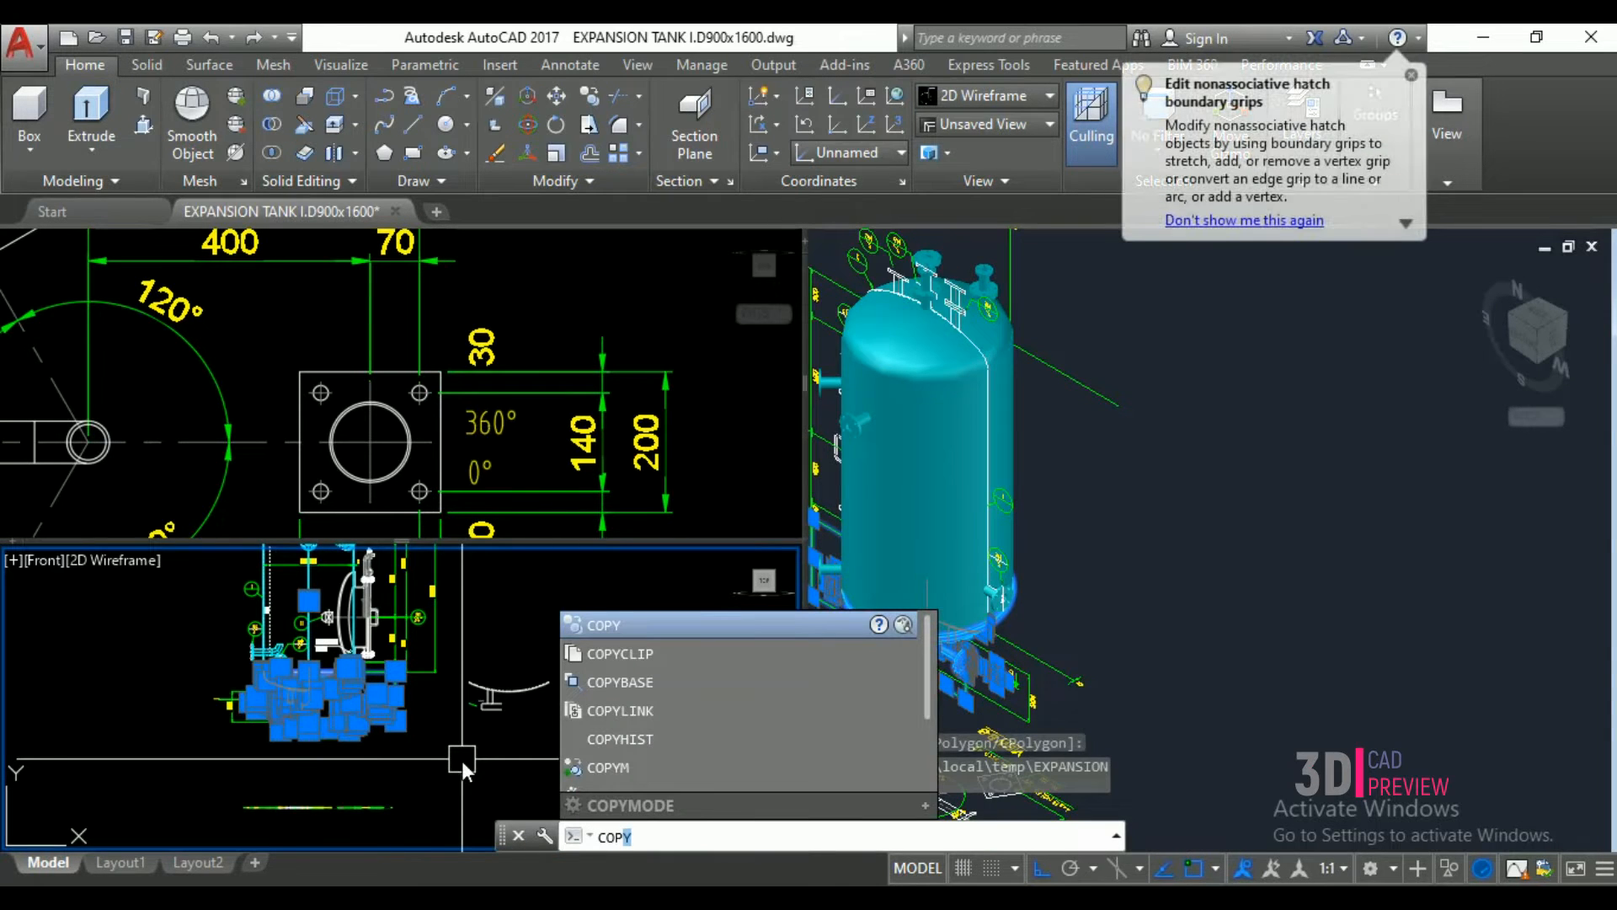
type("y")
key("Return")
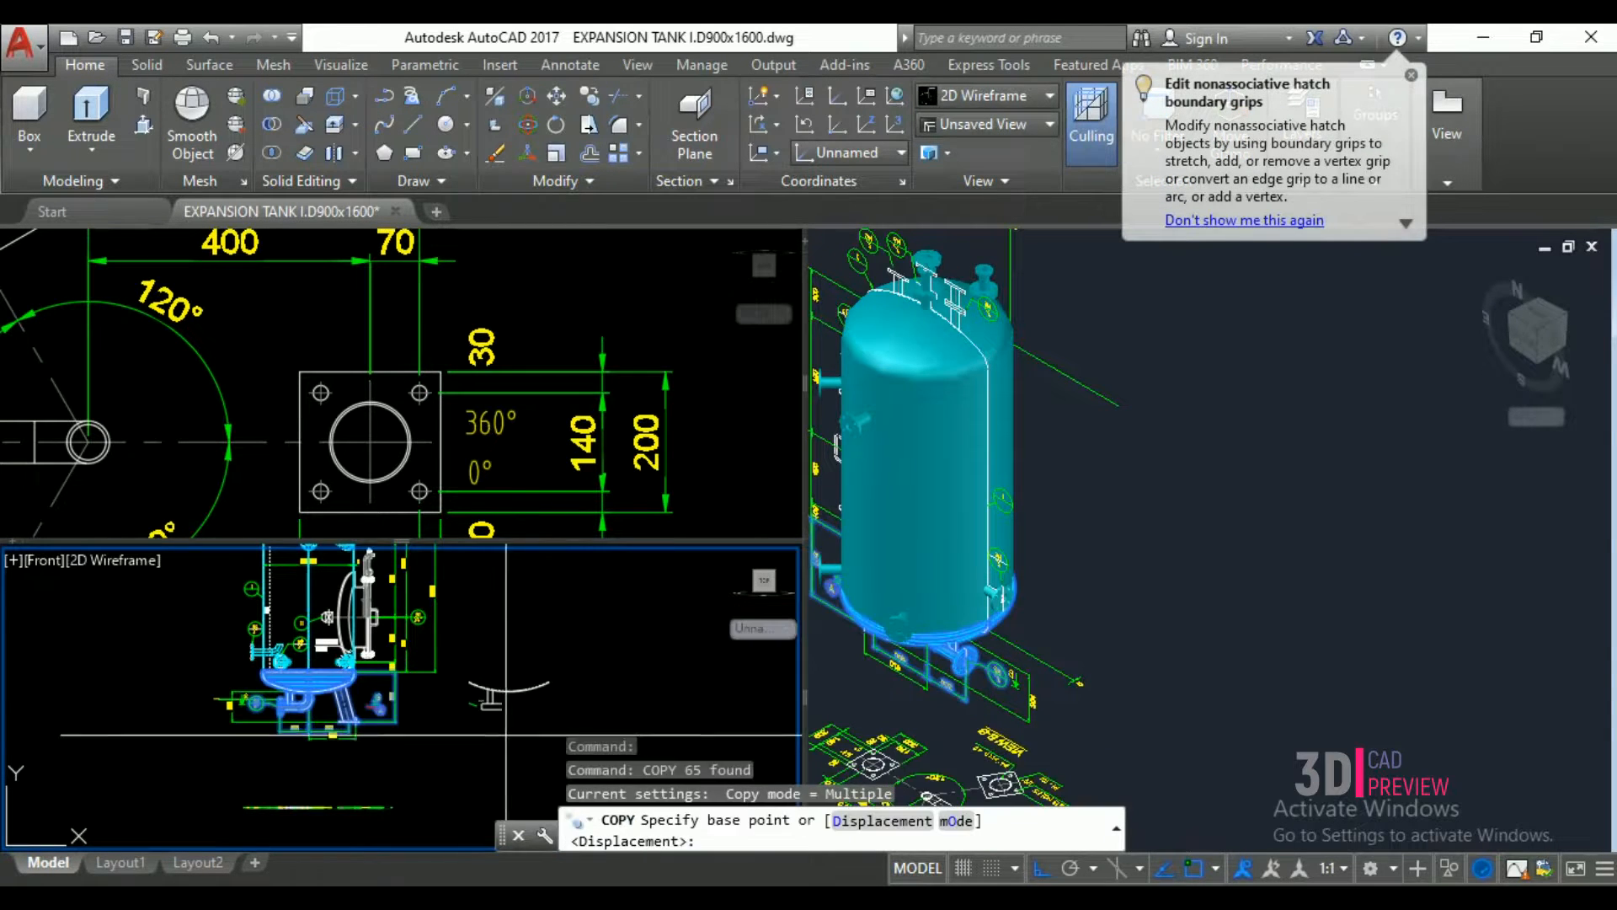
left_click(408, 671)
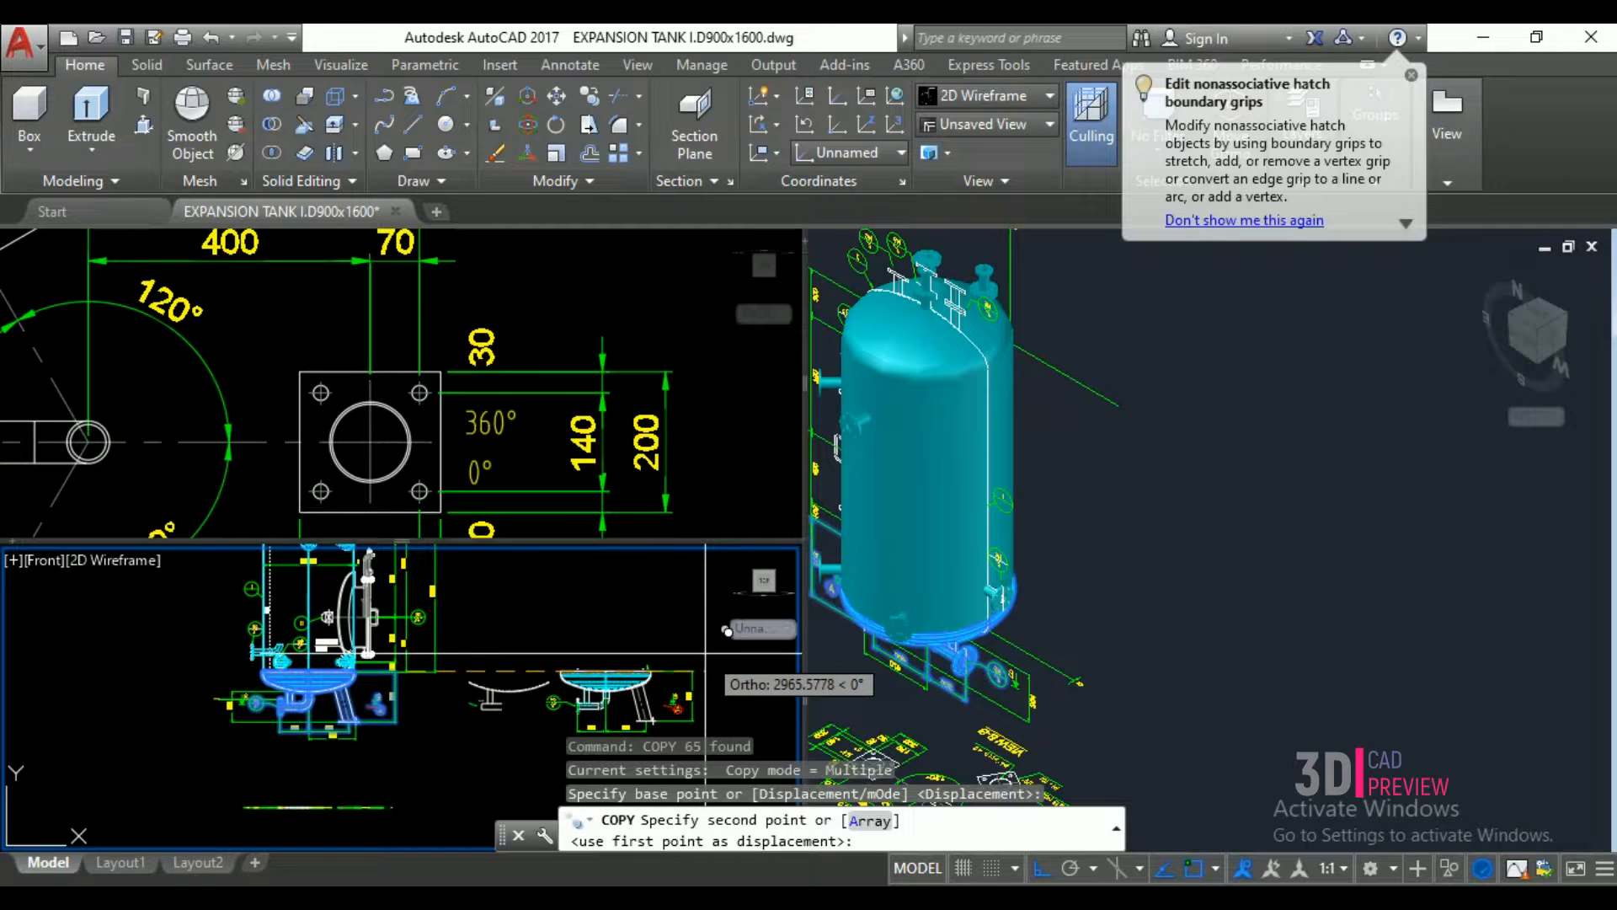
type("3000")
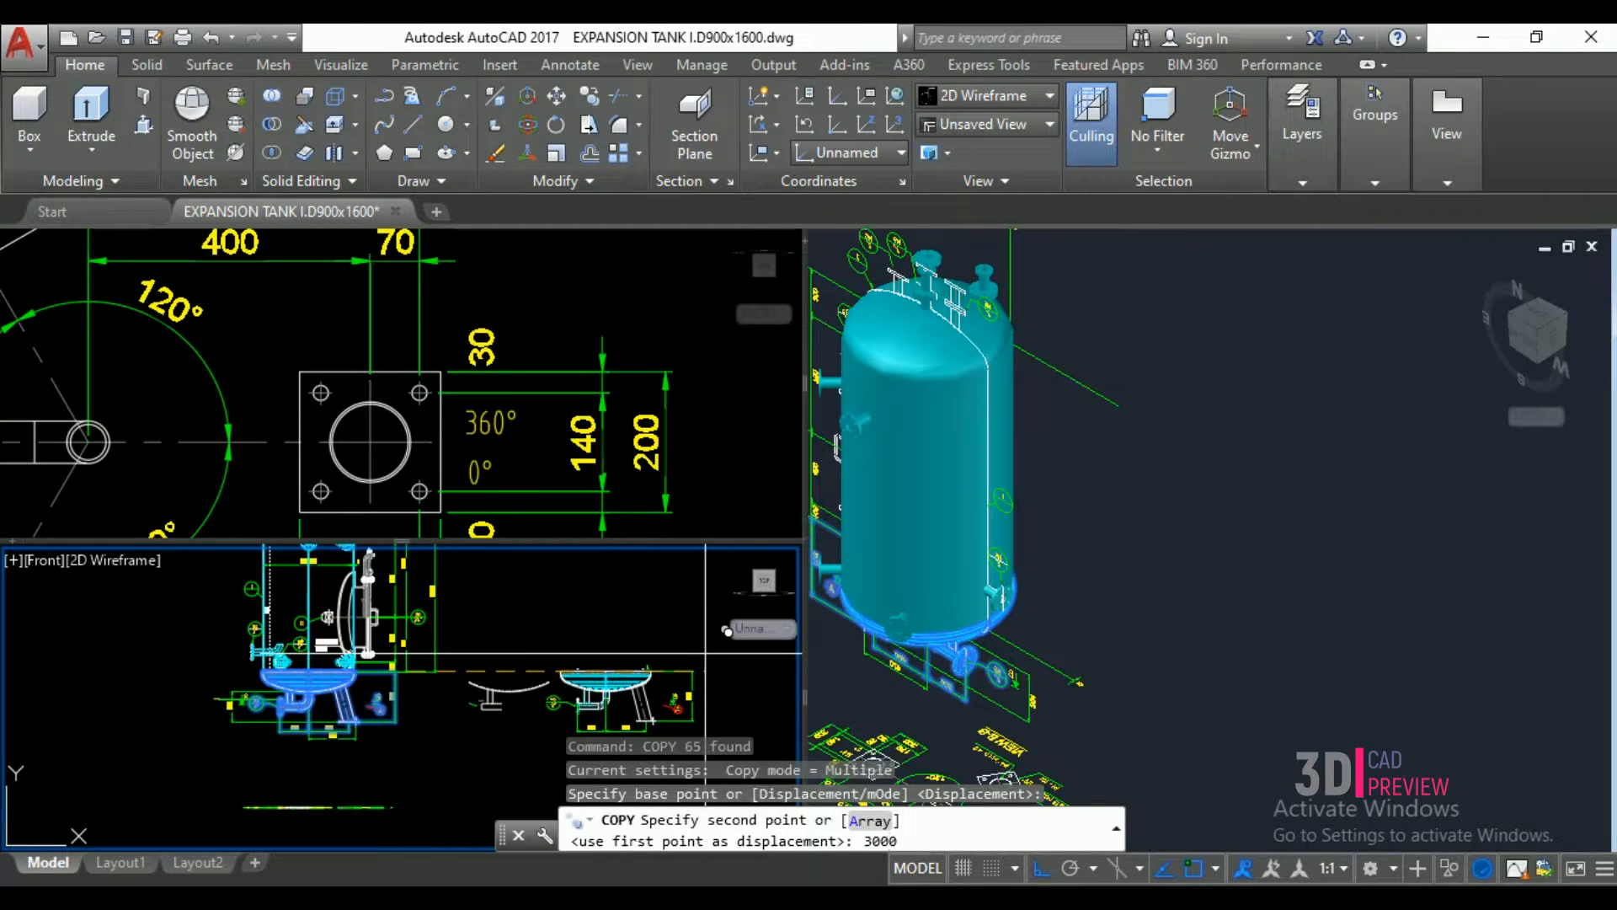
key("Return")
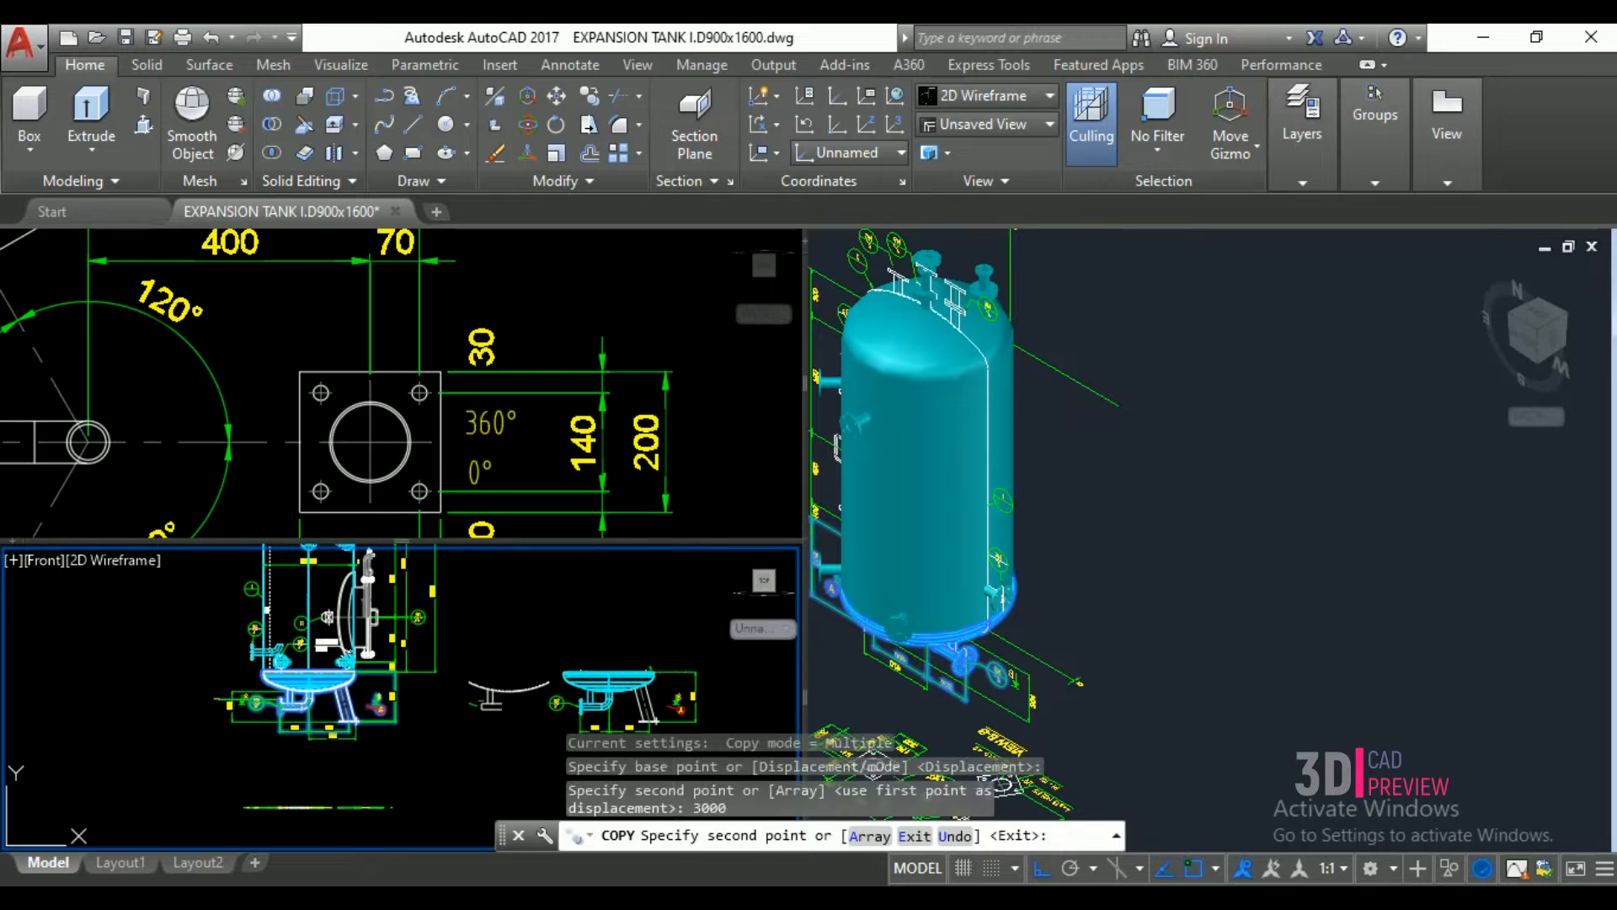
key("Return")
- Erase the cyan 3D solids of the bottom head and nozzle from the copied section, keeping the 2D linework
type("e")
key("Return")
scroll(278, 691, "up", 6)
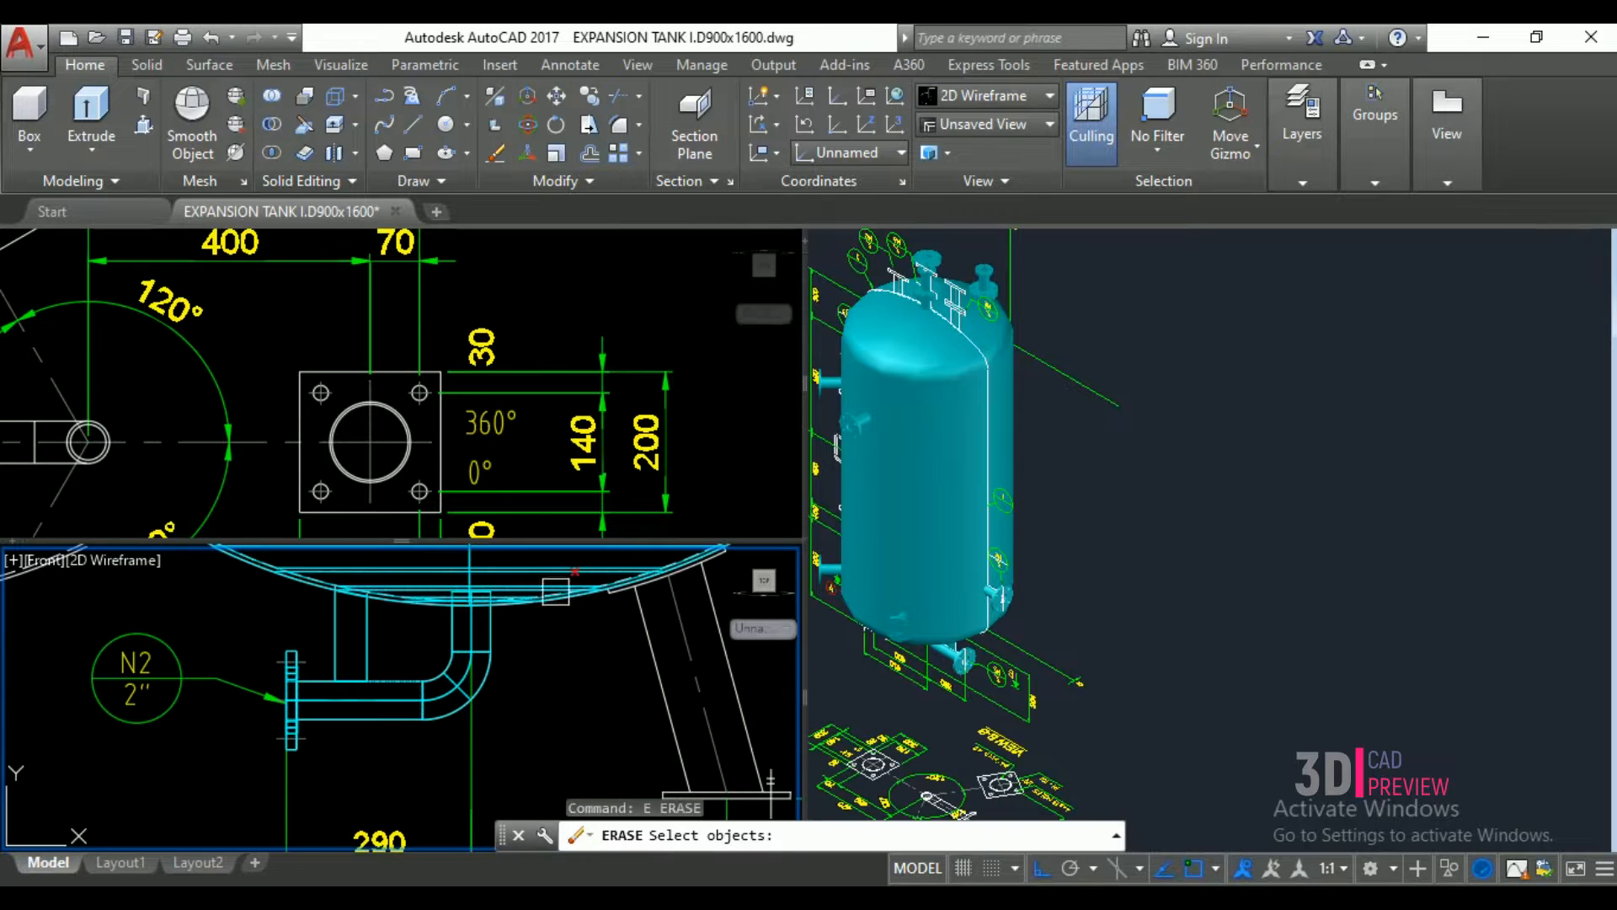
left_click(527, 563)
key("Return")
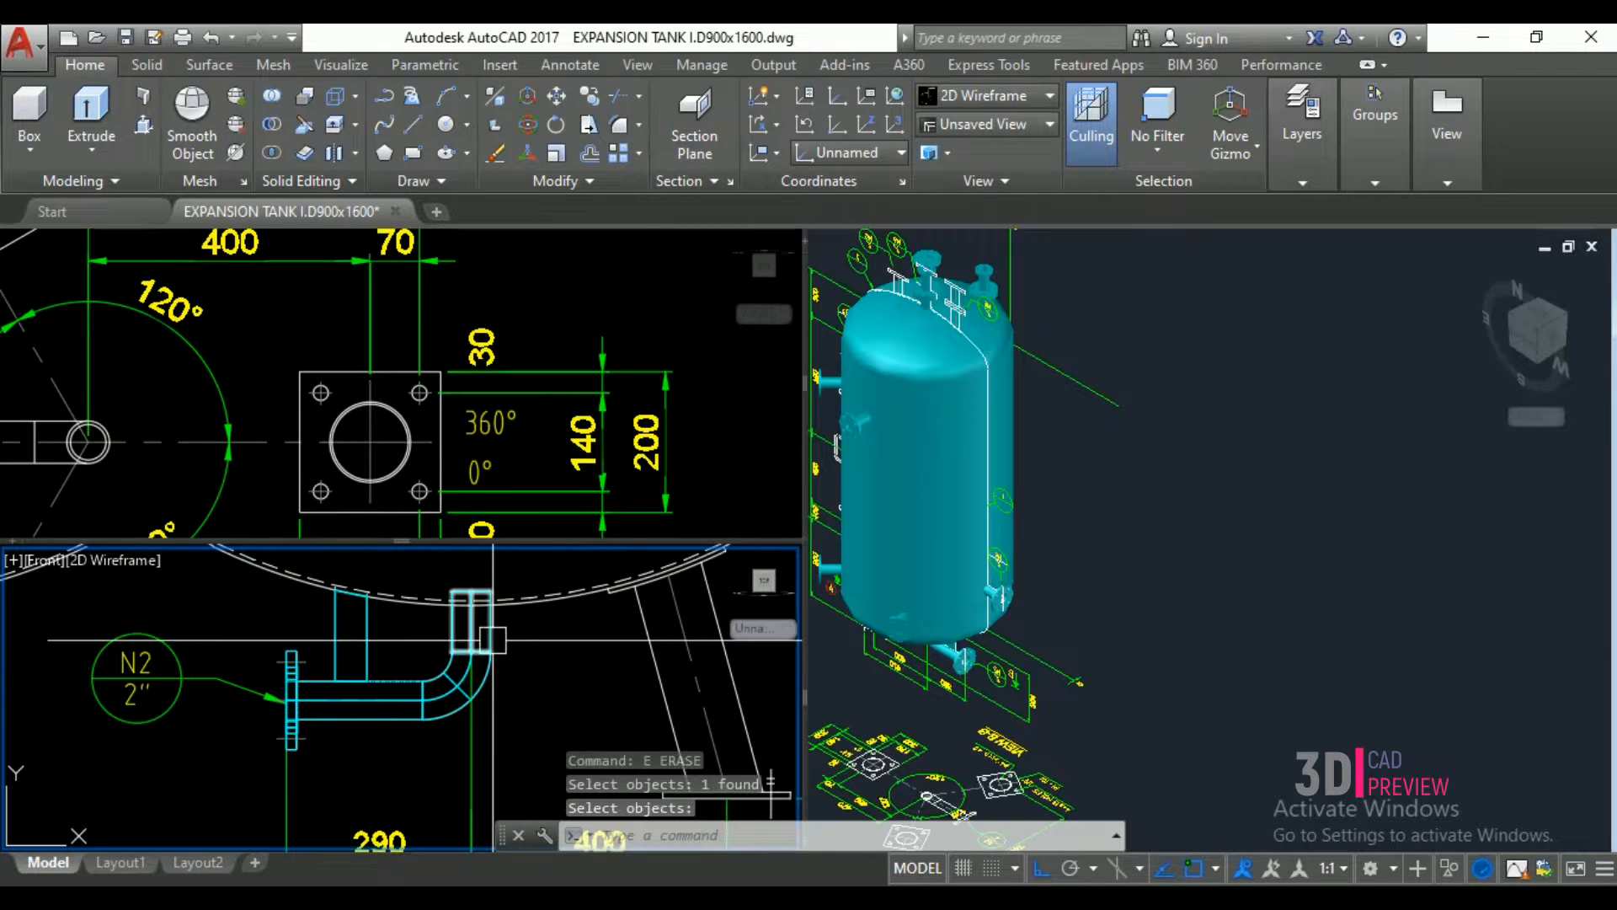
key("Escape")
key("Escape")
scroll(284, 652, "down", 4)
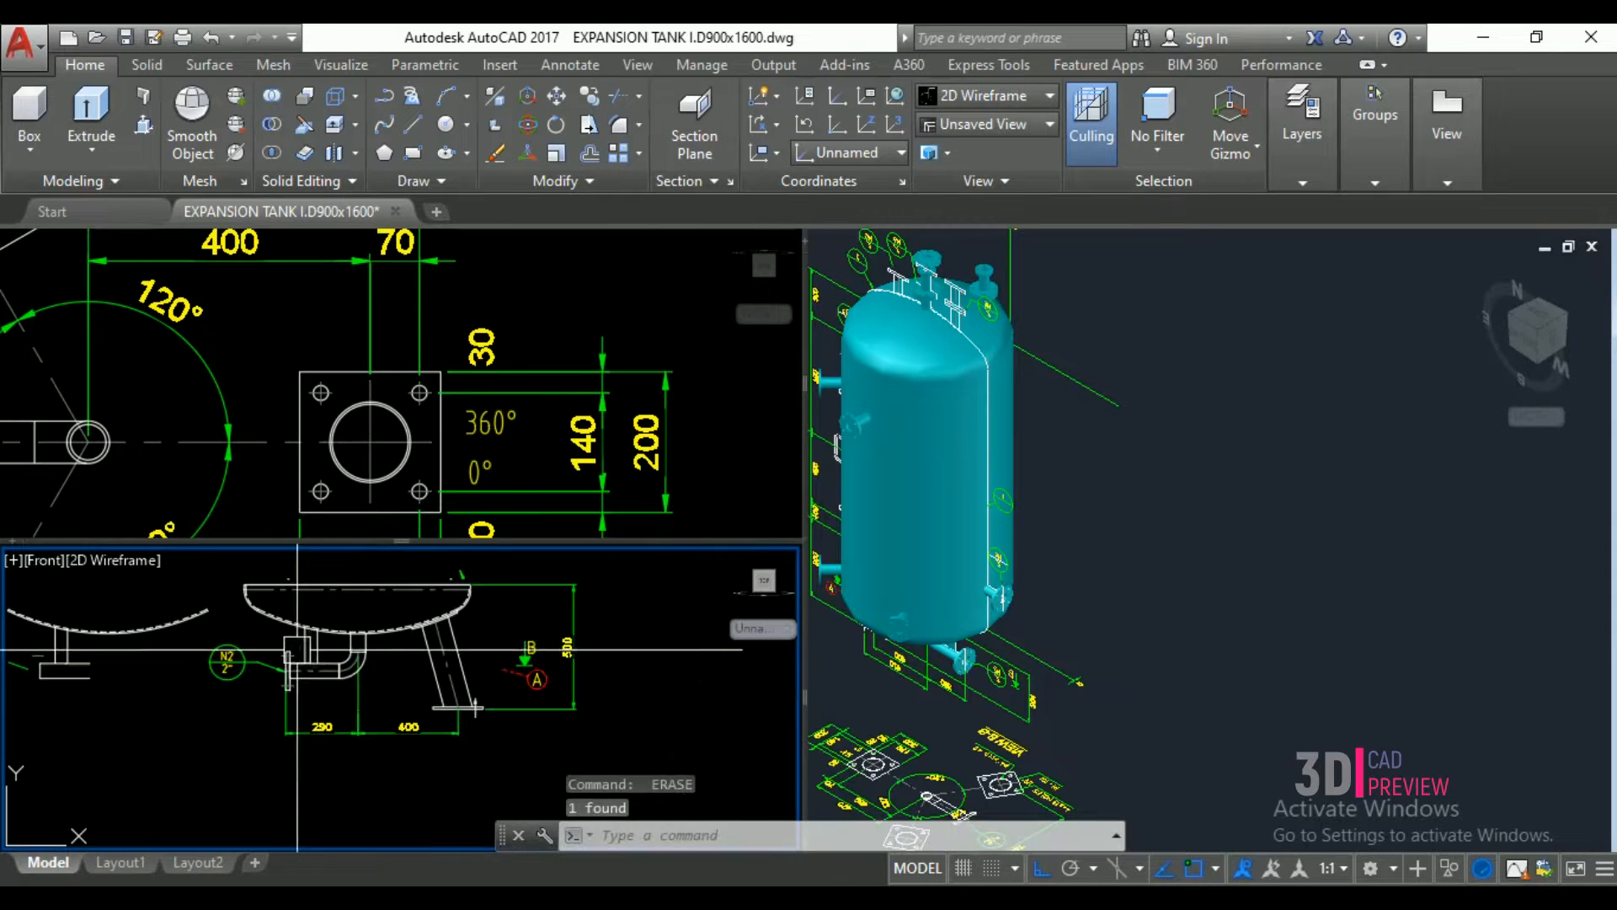
scroll(348, 599, "down", 3)
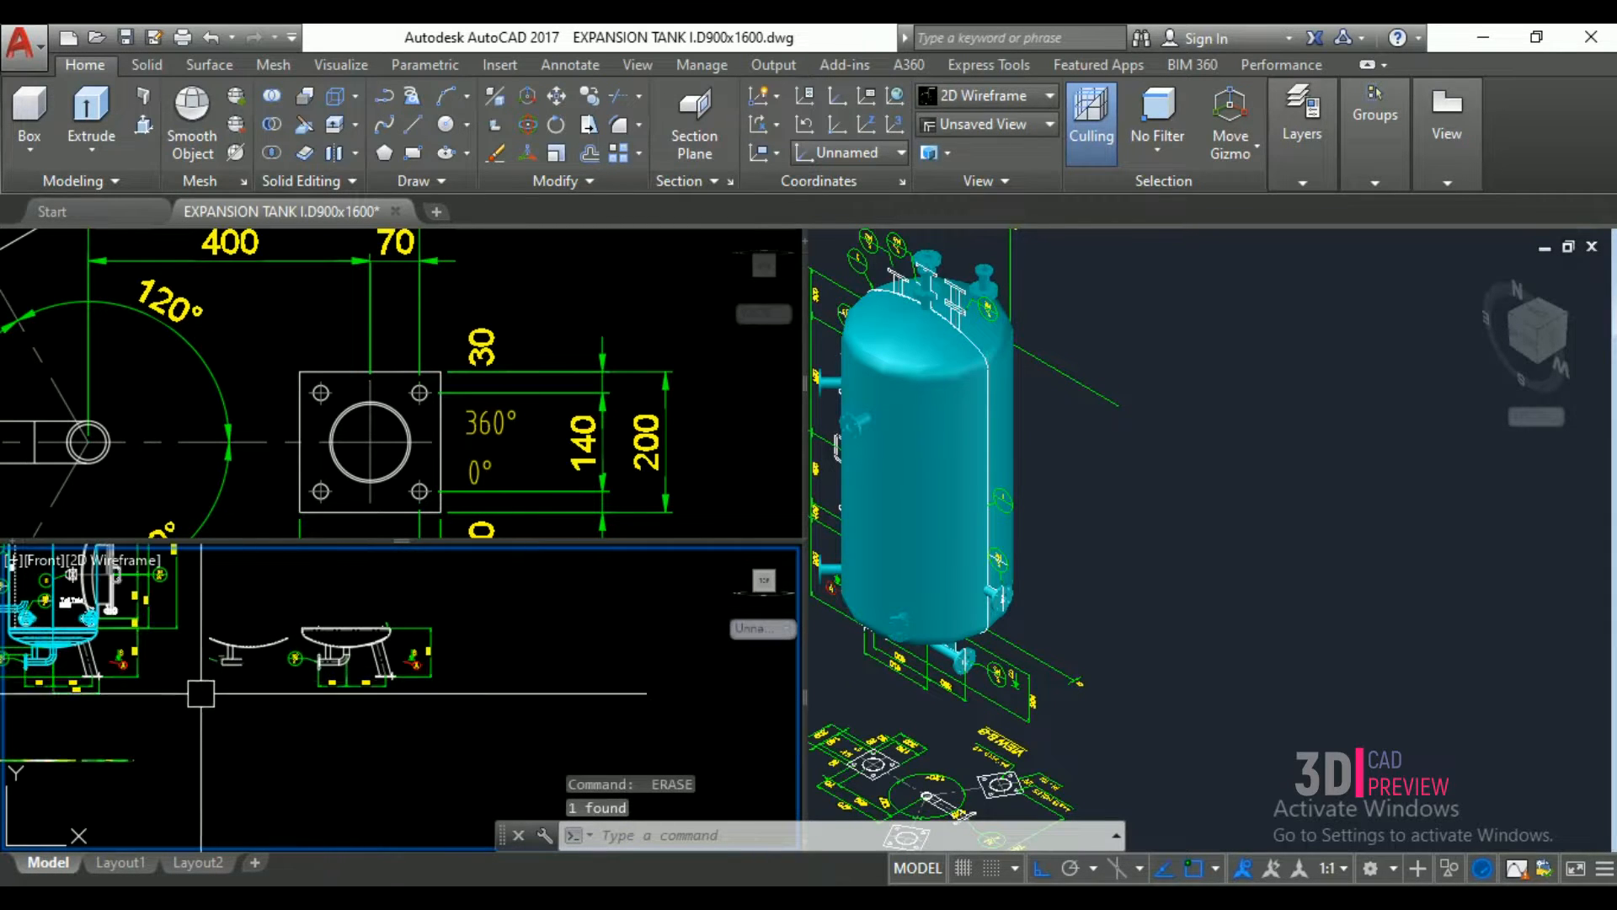
- Erase the dimensions and the A and B view markers beside the copied leg
scroll(397, 657, "up", 8)
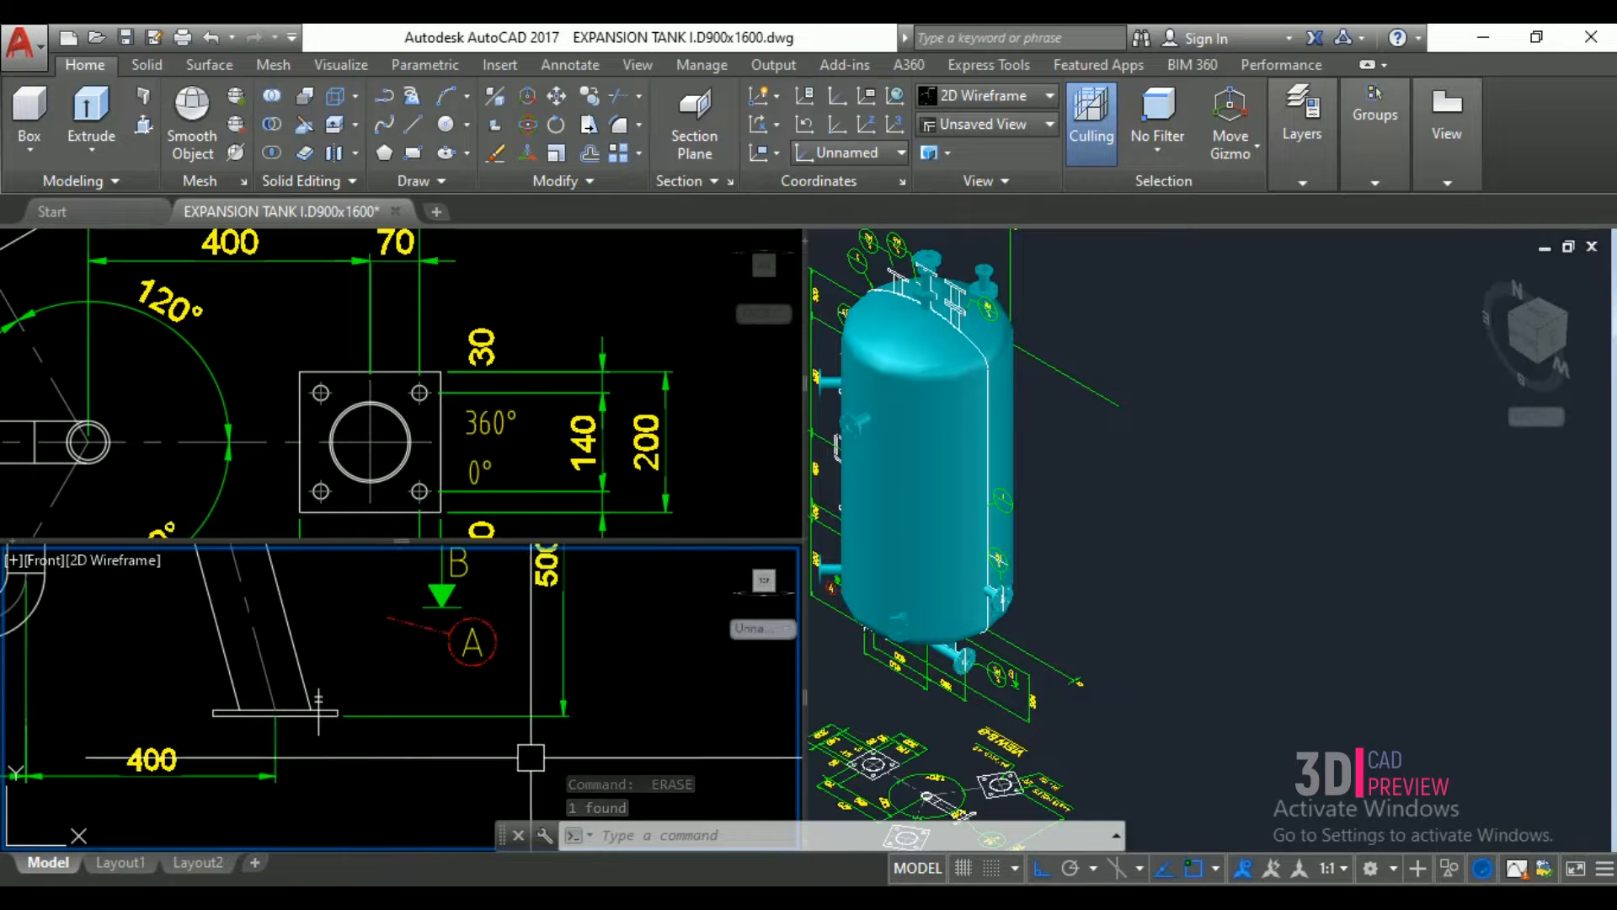
left_click(569, 744)
scroll(437, 693, "down", 2)
left_click(383, 590)
type("e")
key("Return")
- Draw a vertical centre line from the lowest point of the copied bottom head up past its top edge
scroll(306, 606, "up", 4)
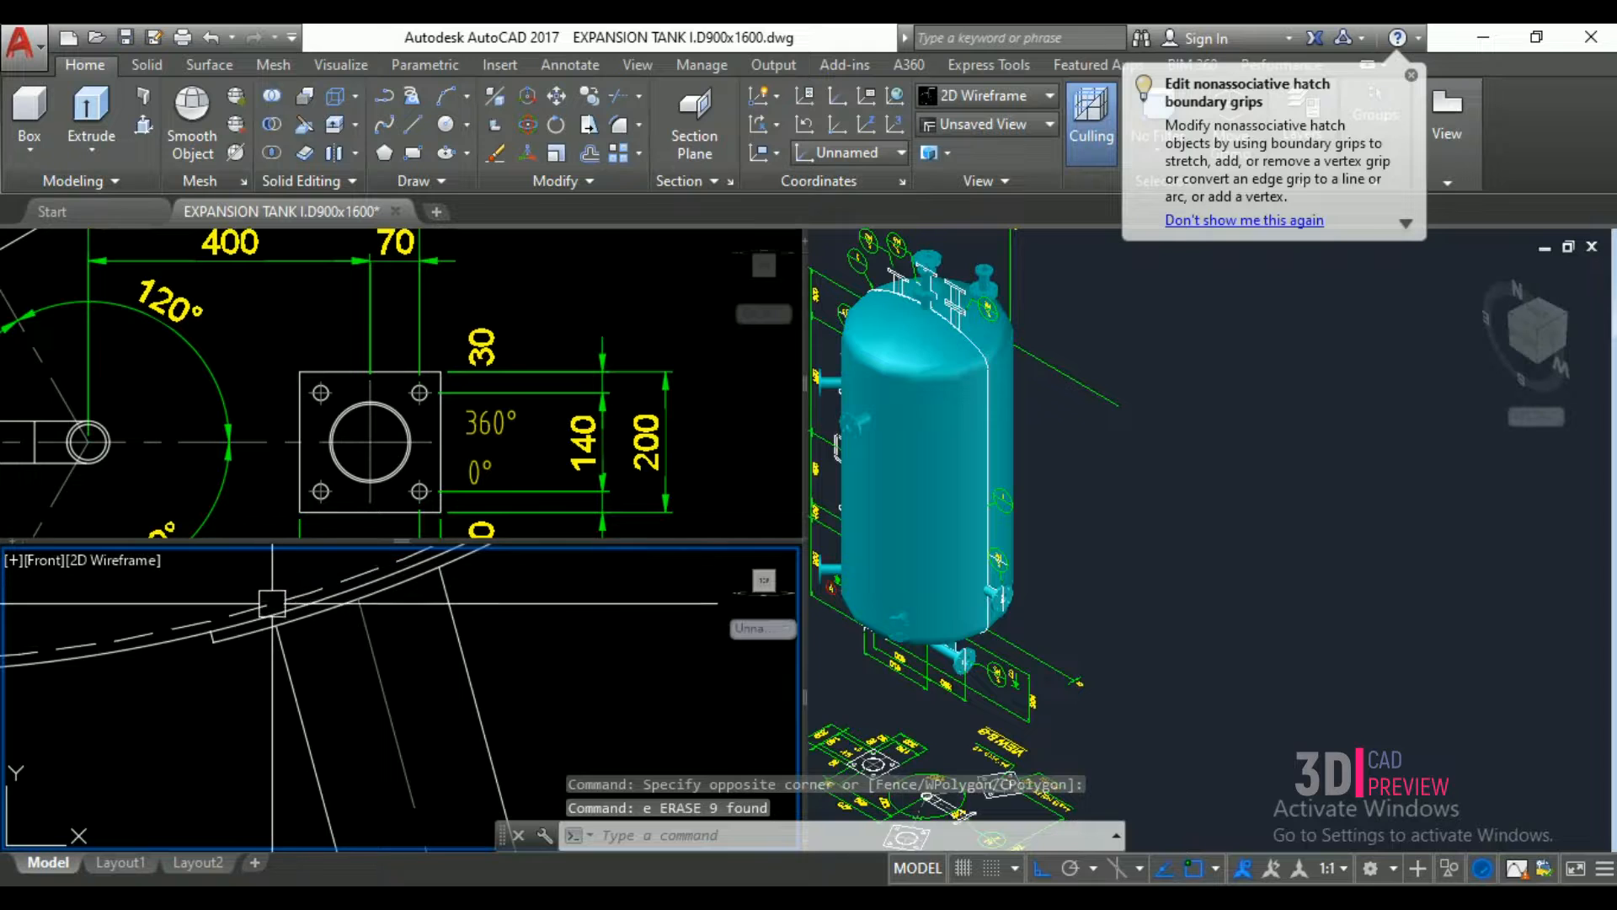
scroll(218, 632, "up", 2)
scroll(219, 632, "down", 3)
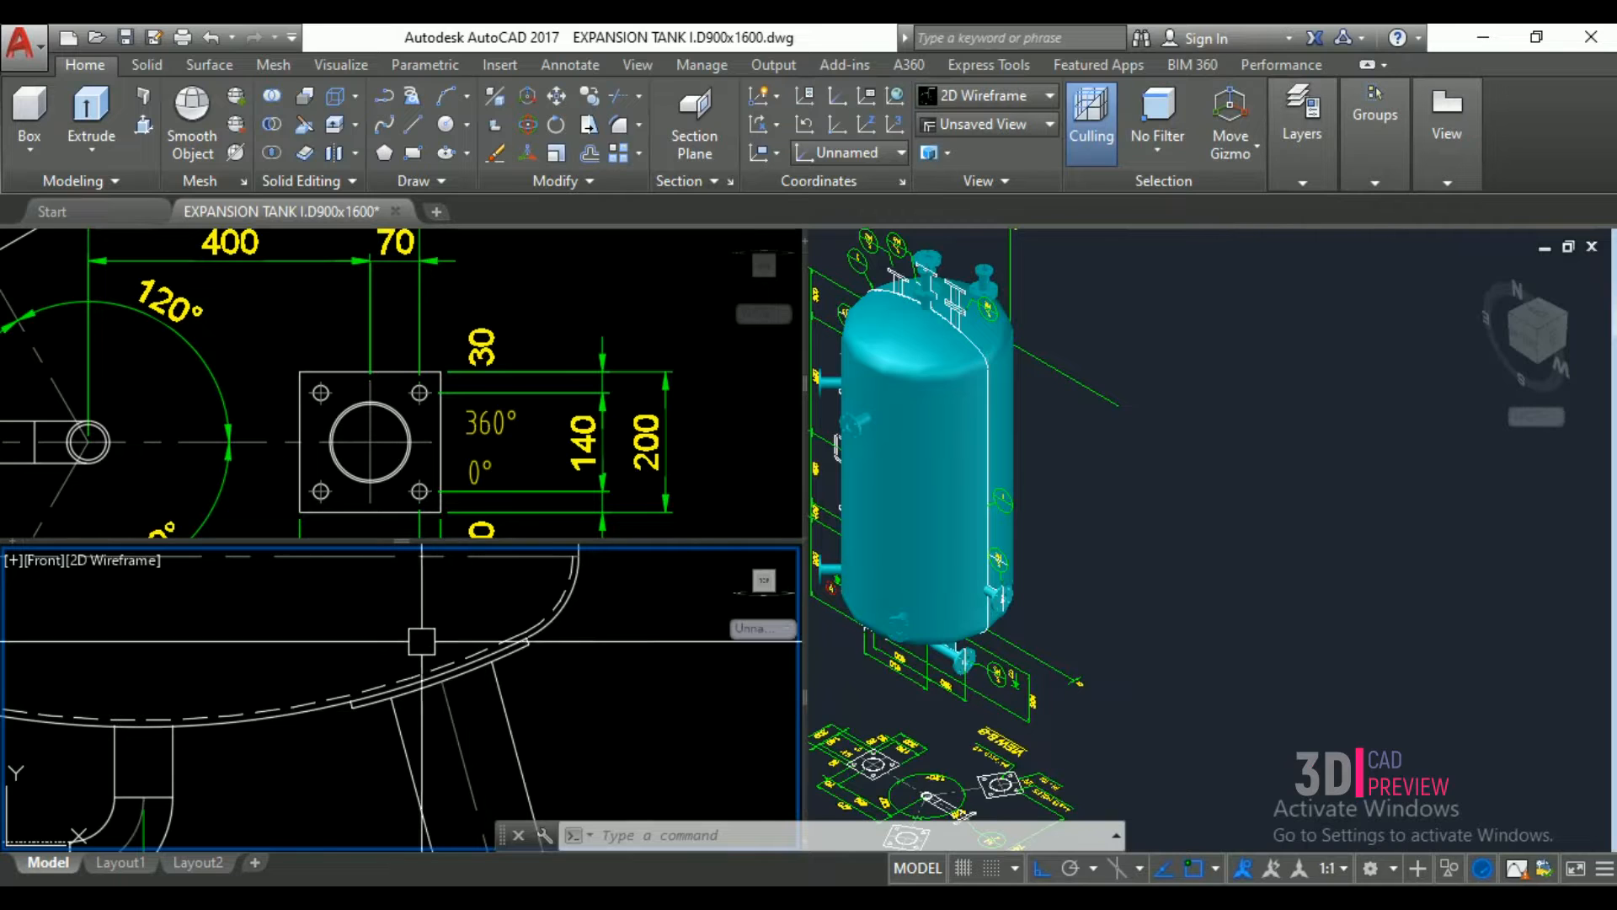
scroll(542, 693, "down", 3)
scroll(359, 674, "up", 2)
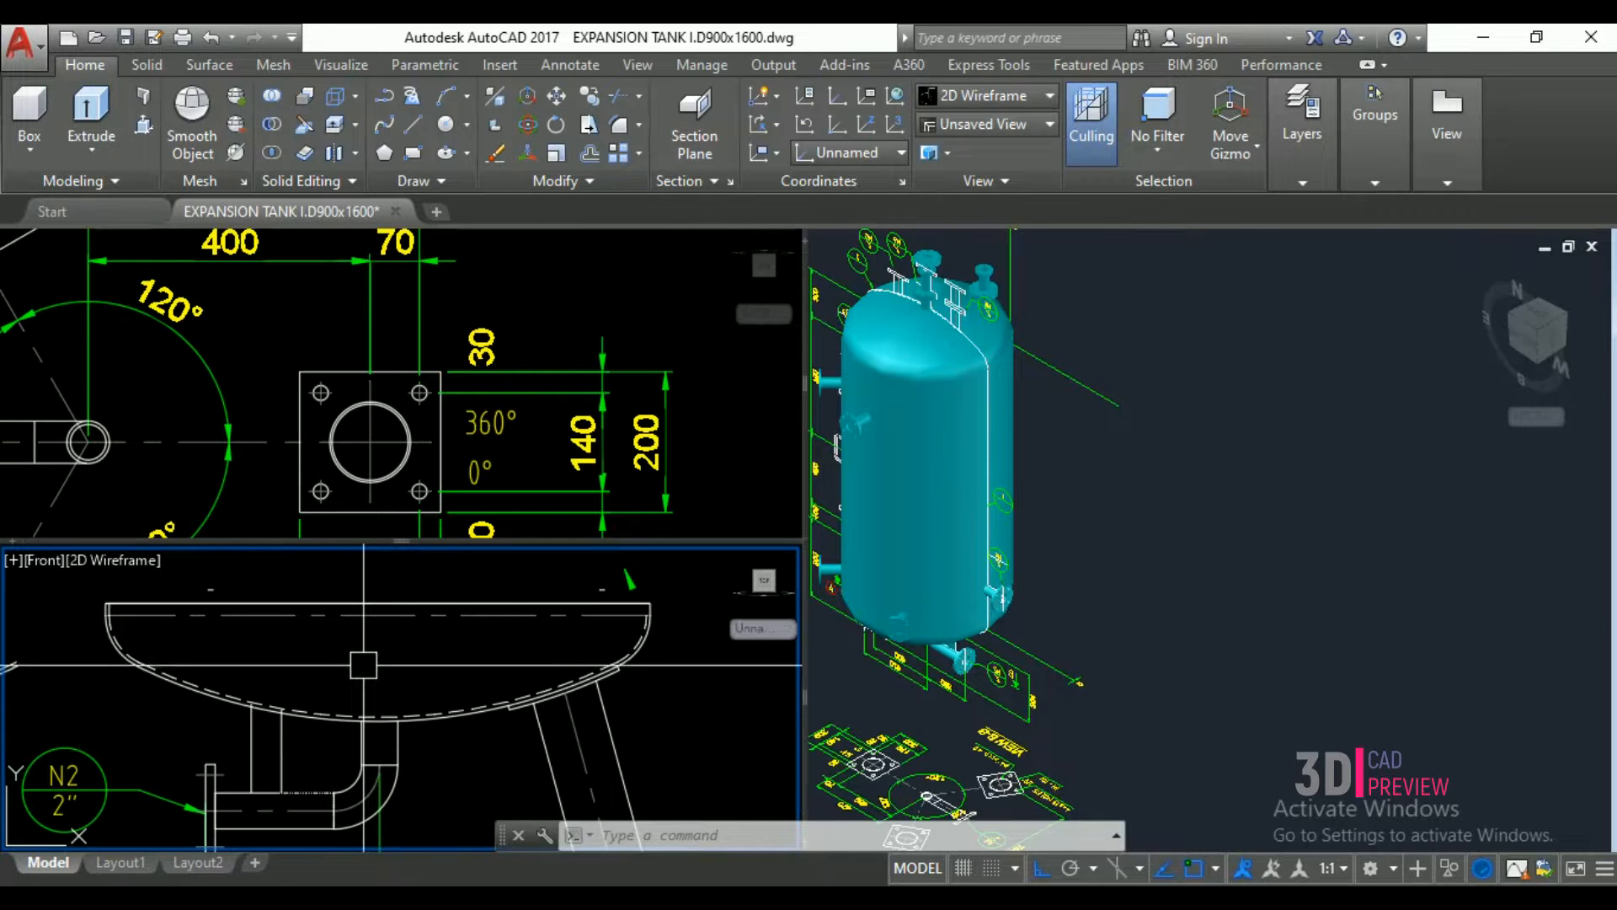
type("l")
key("Return")
scroll(356, 743, "up", 2)
left_click(383, 709)
scroll(404, 767, "down", 4)
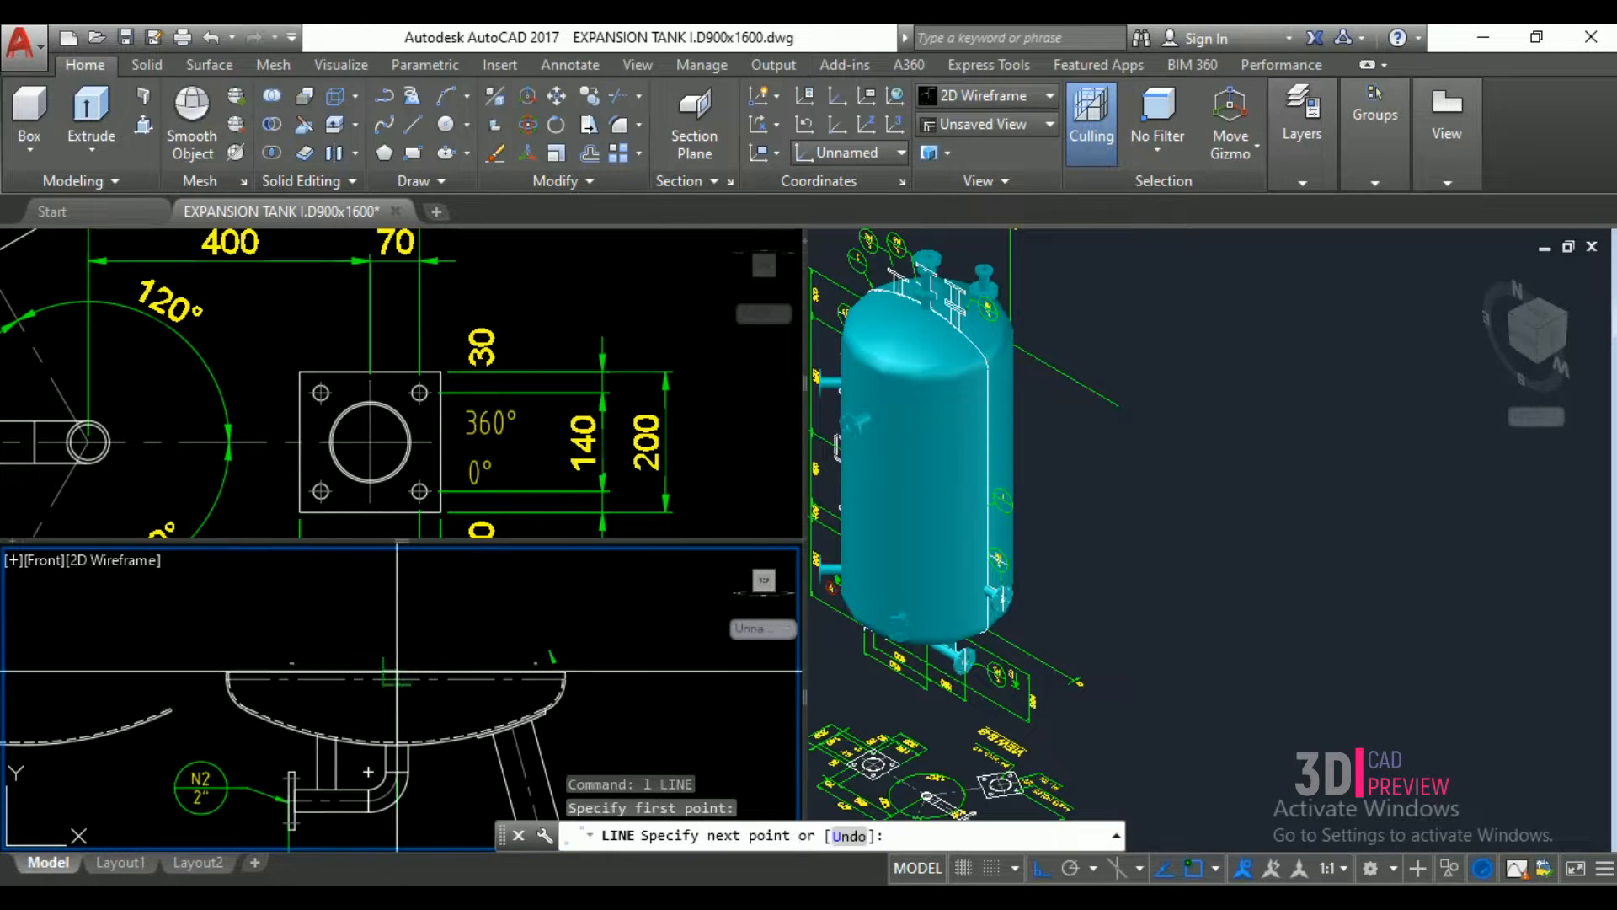
left_click(396, 634)
key("Return")
scroll(514, 699, "up", 3)
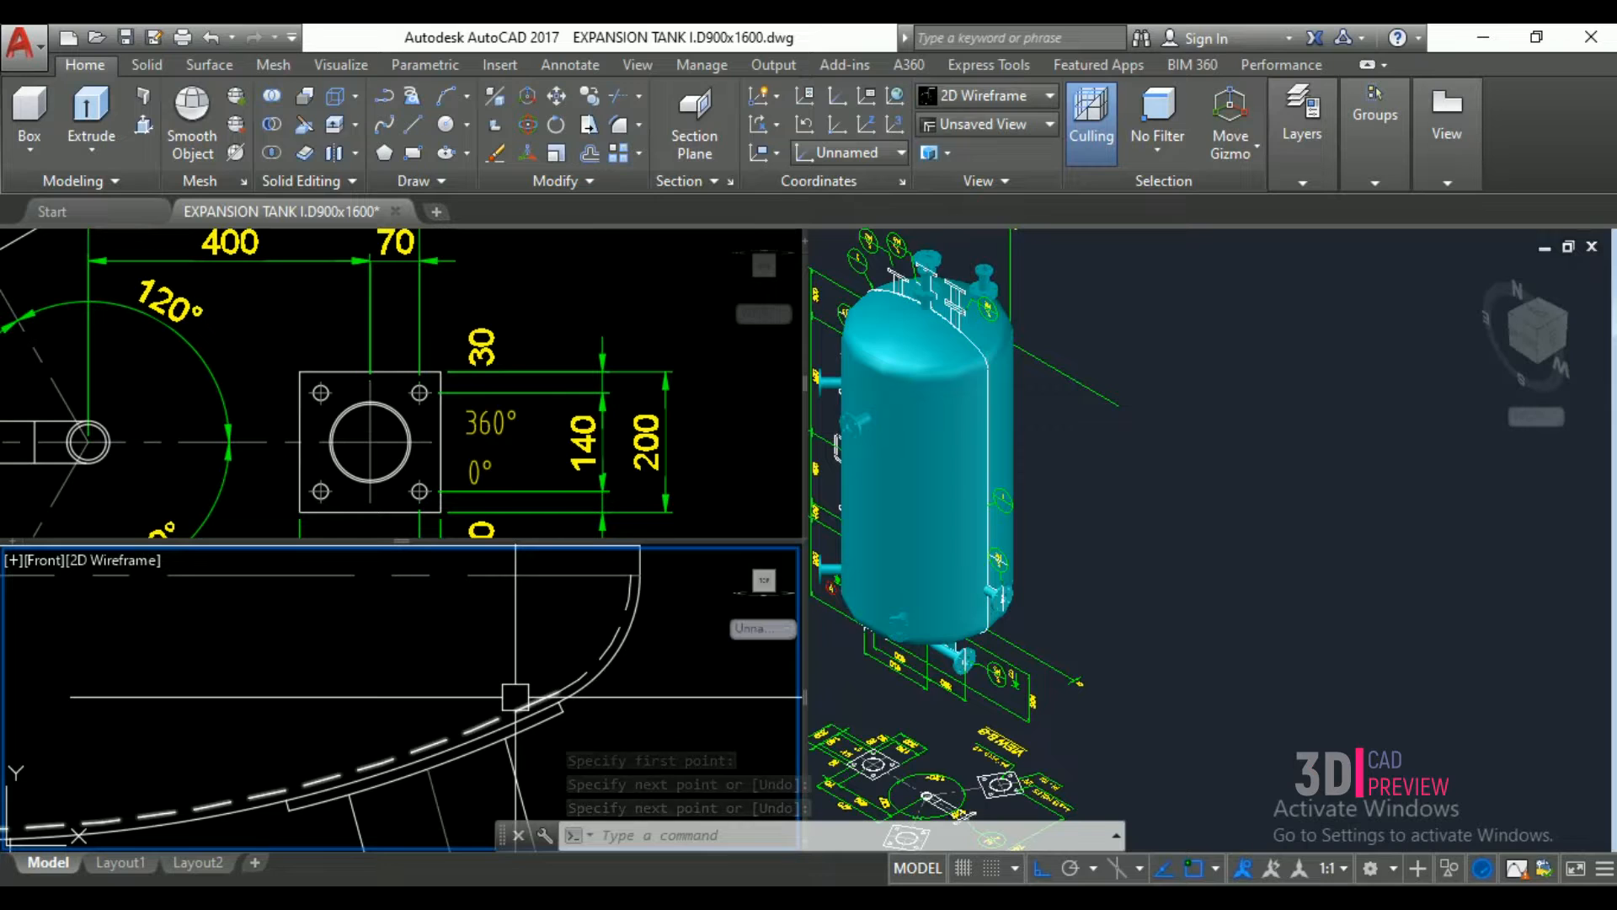
key("Return")
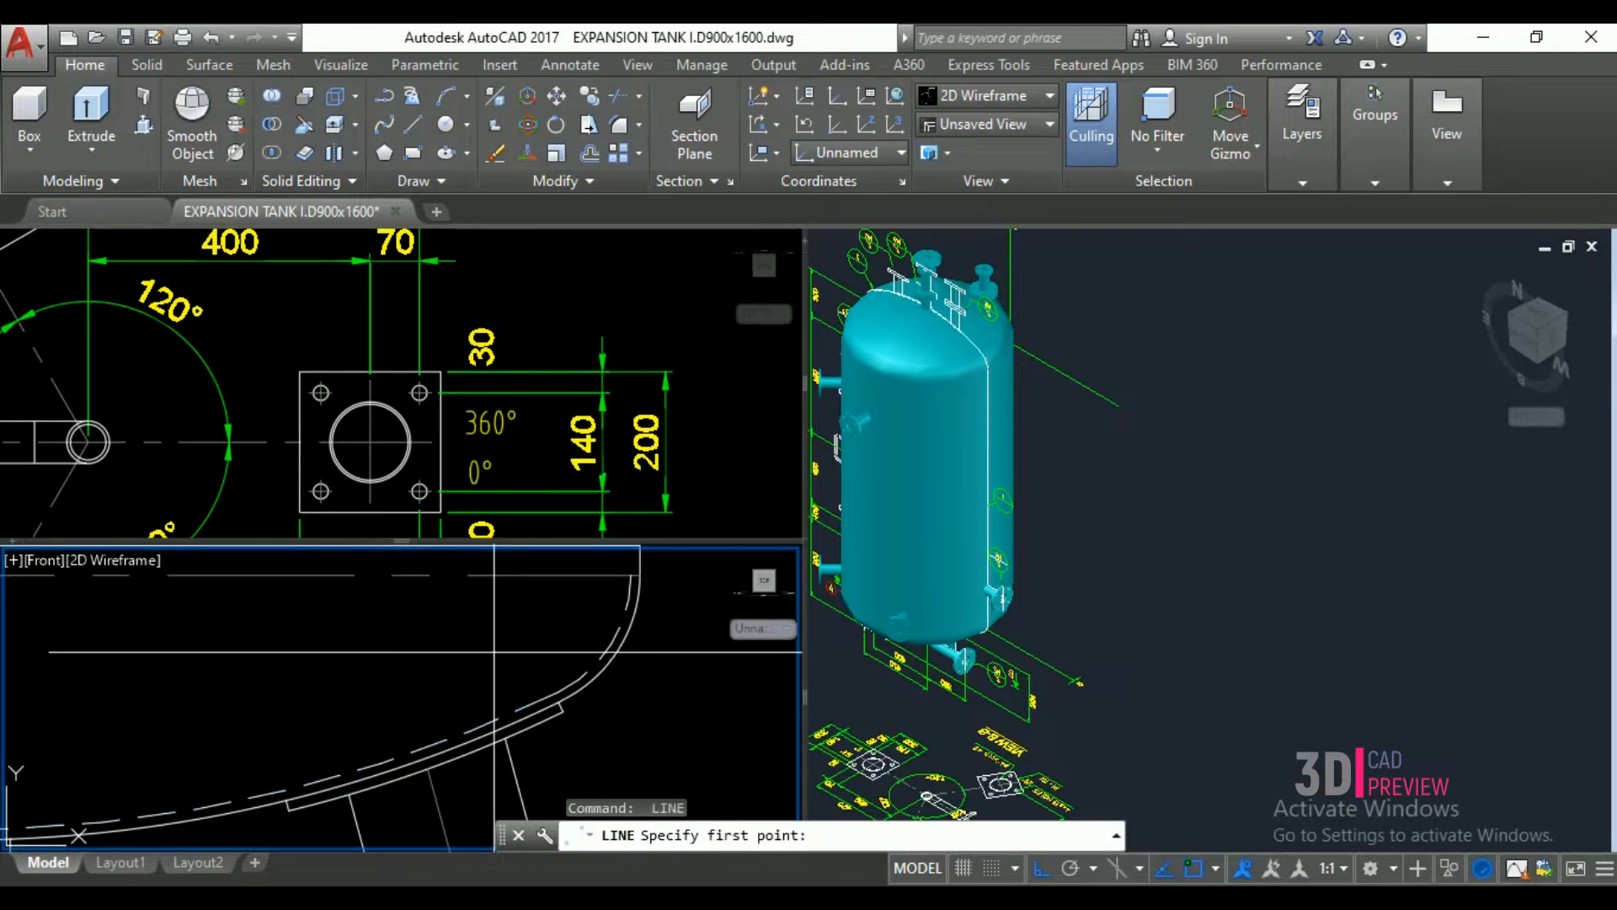
key("Escape")
key("Escape")
key("Escape")
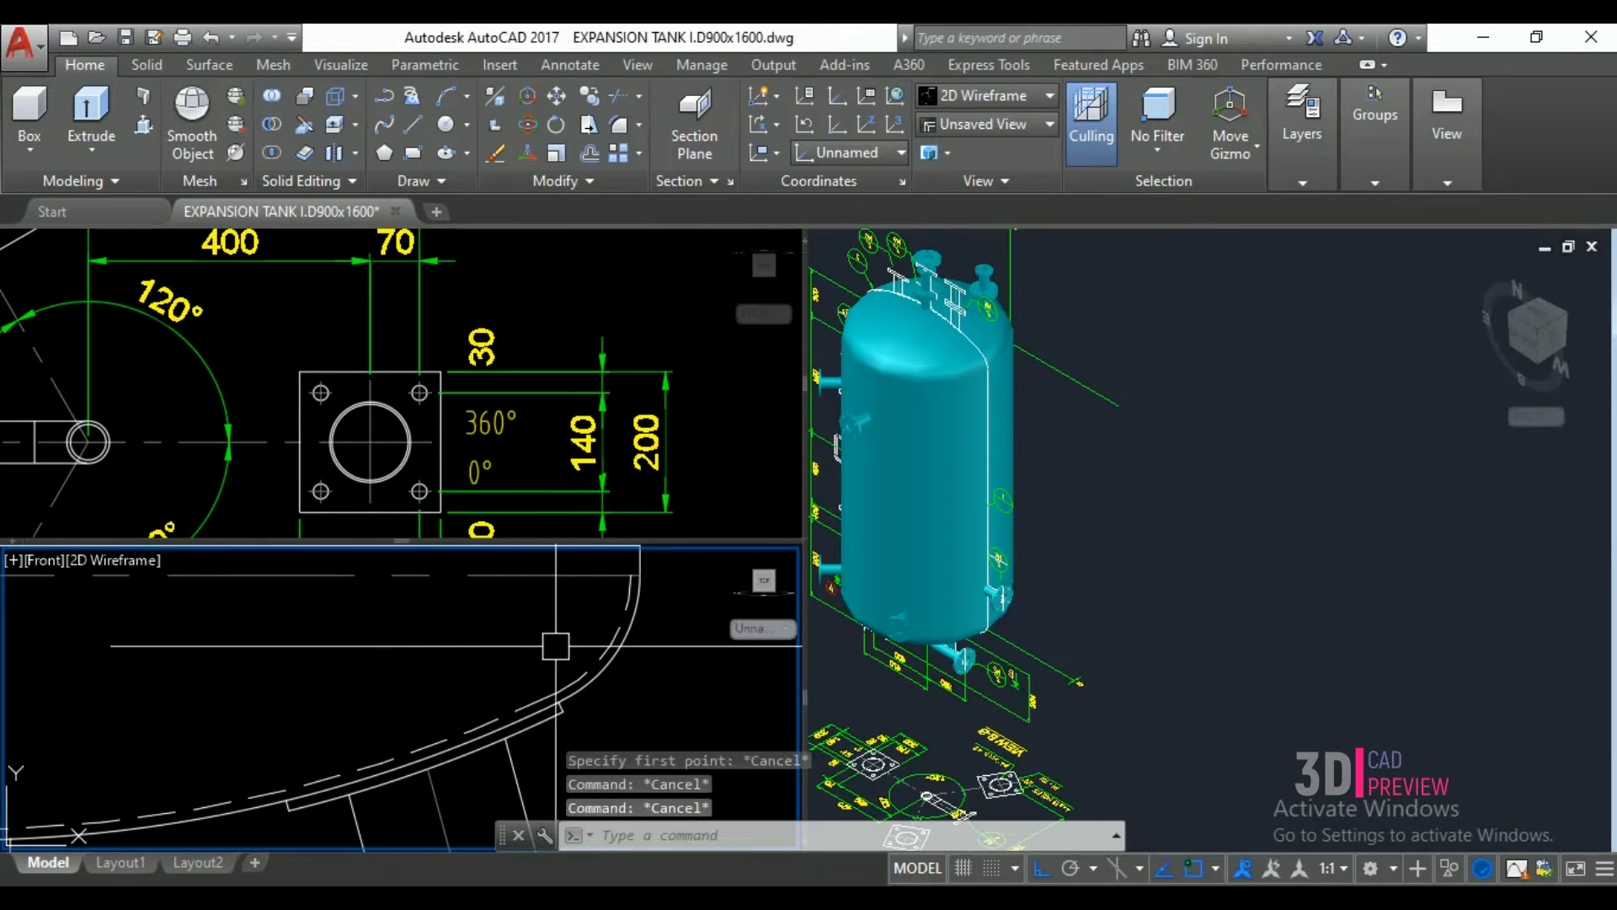
- Erase the dashed inner arcs along the right half of the copied bottom head and its horizontal centre line
type("e")
key("Return")
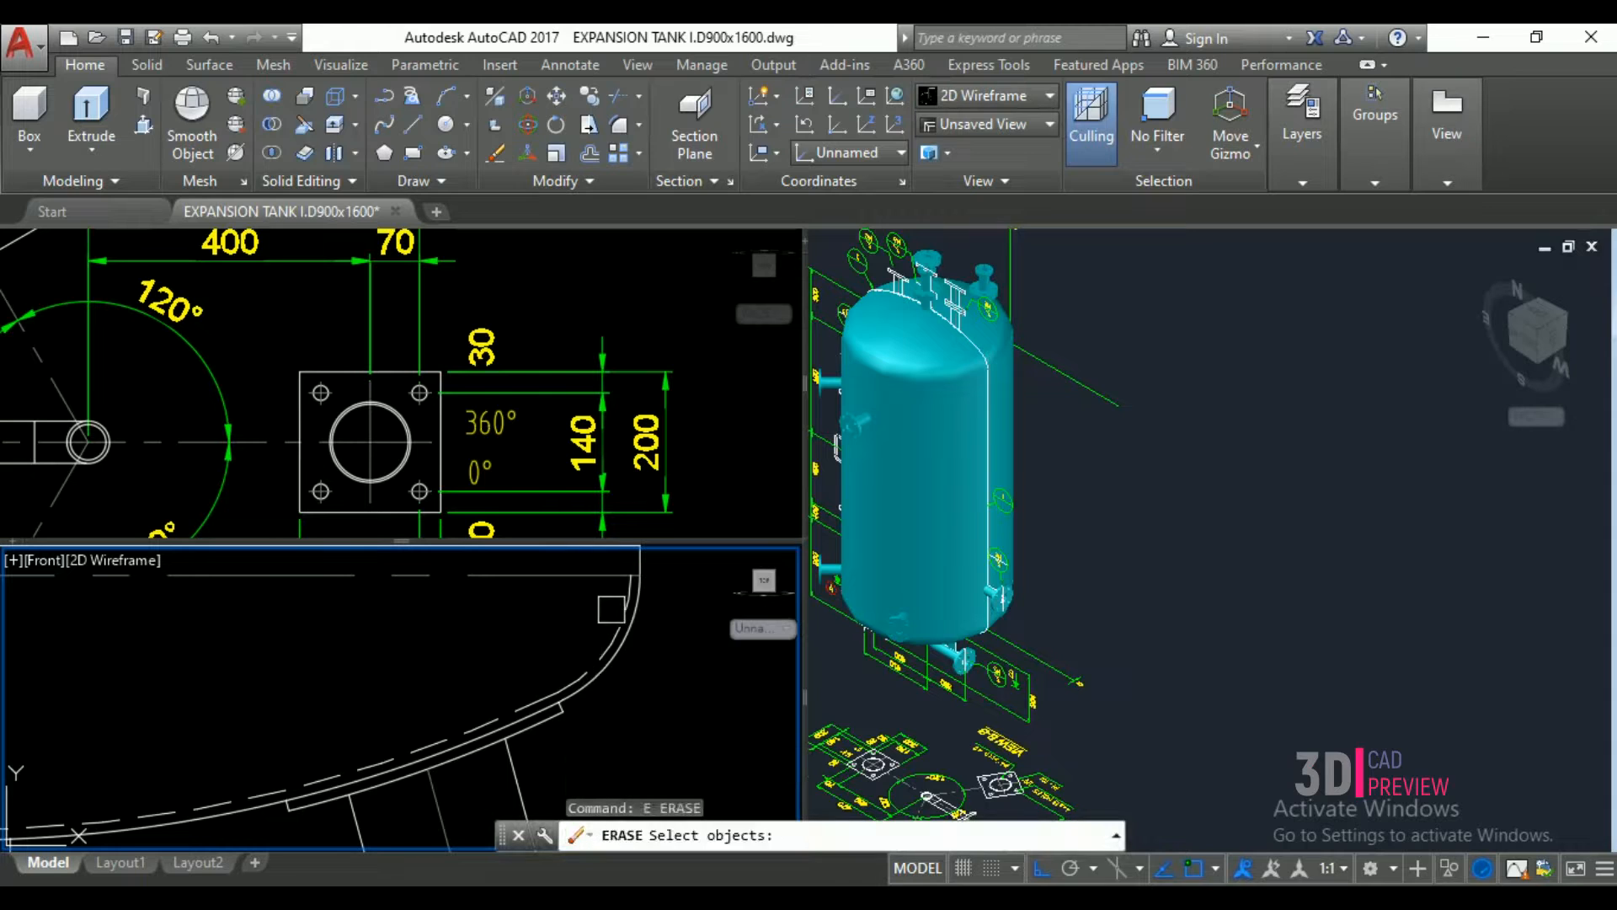
left_click(613, 605)
left_click(595, 639)
key("Return")
left_click(544, 680)
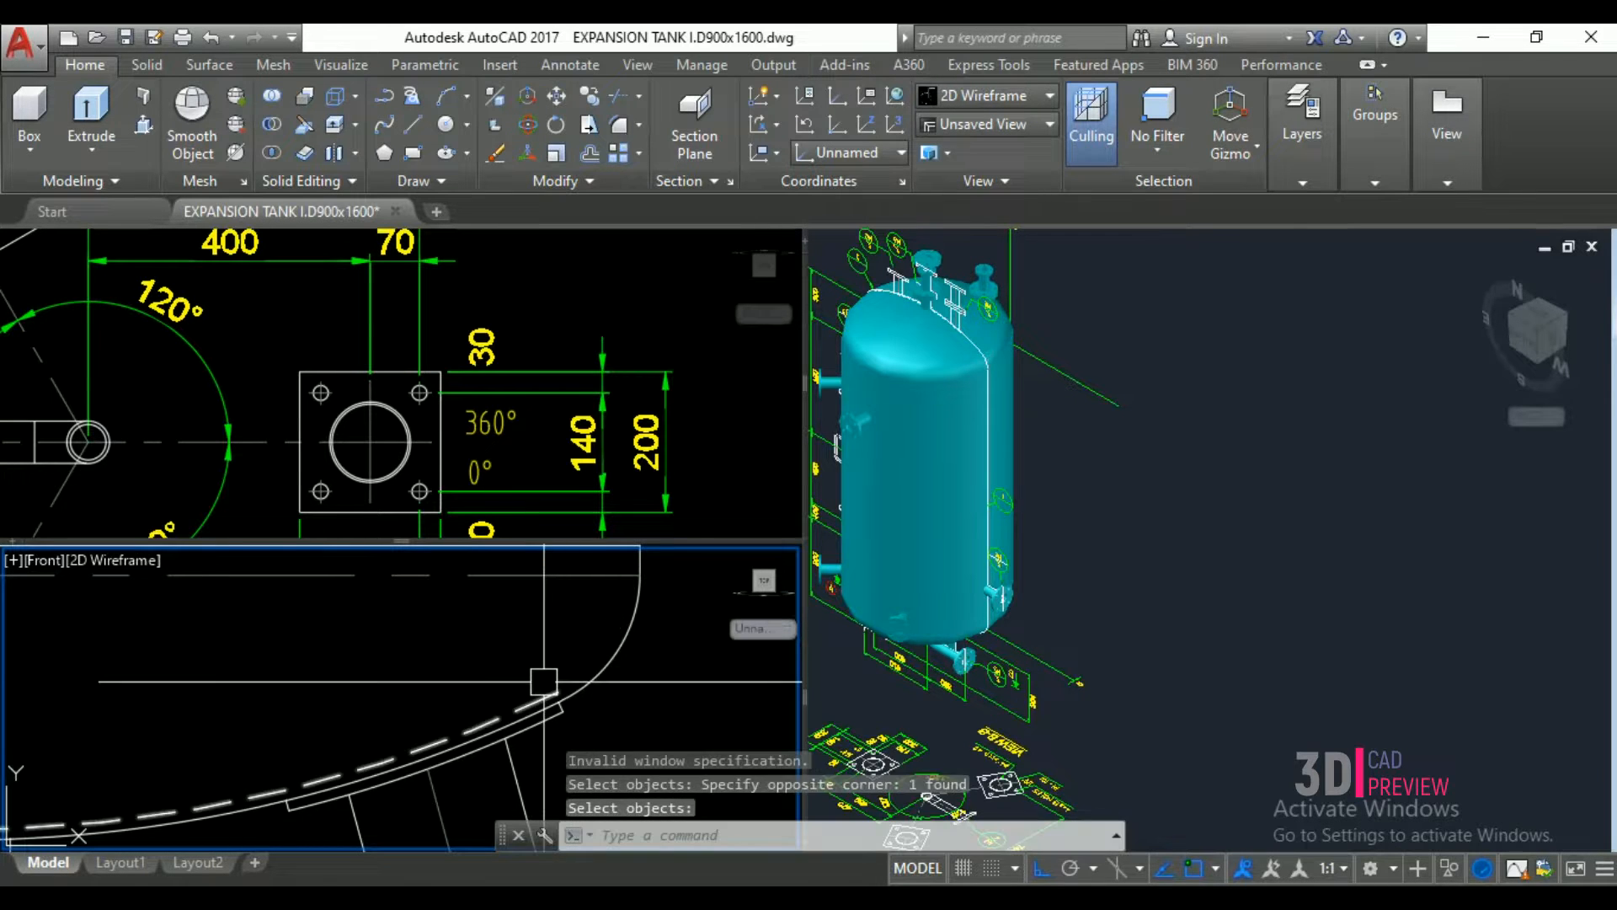
key("Return")
scroll(544, 680, "down", 3)
left_click(526, 630)
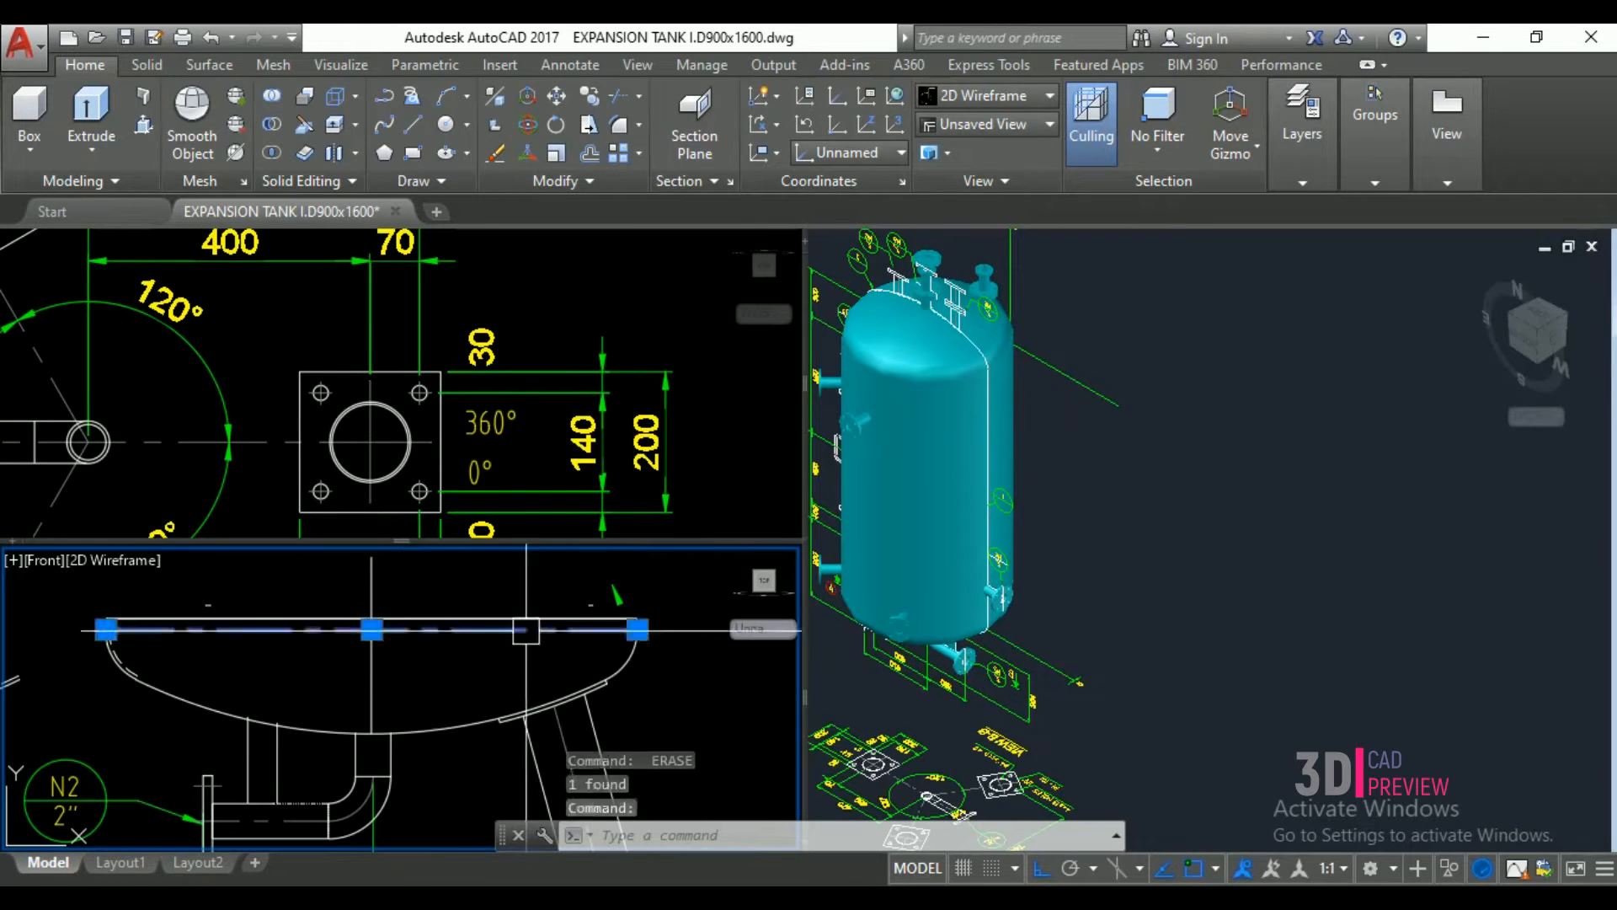
scroll(487, 673, "up", 2)
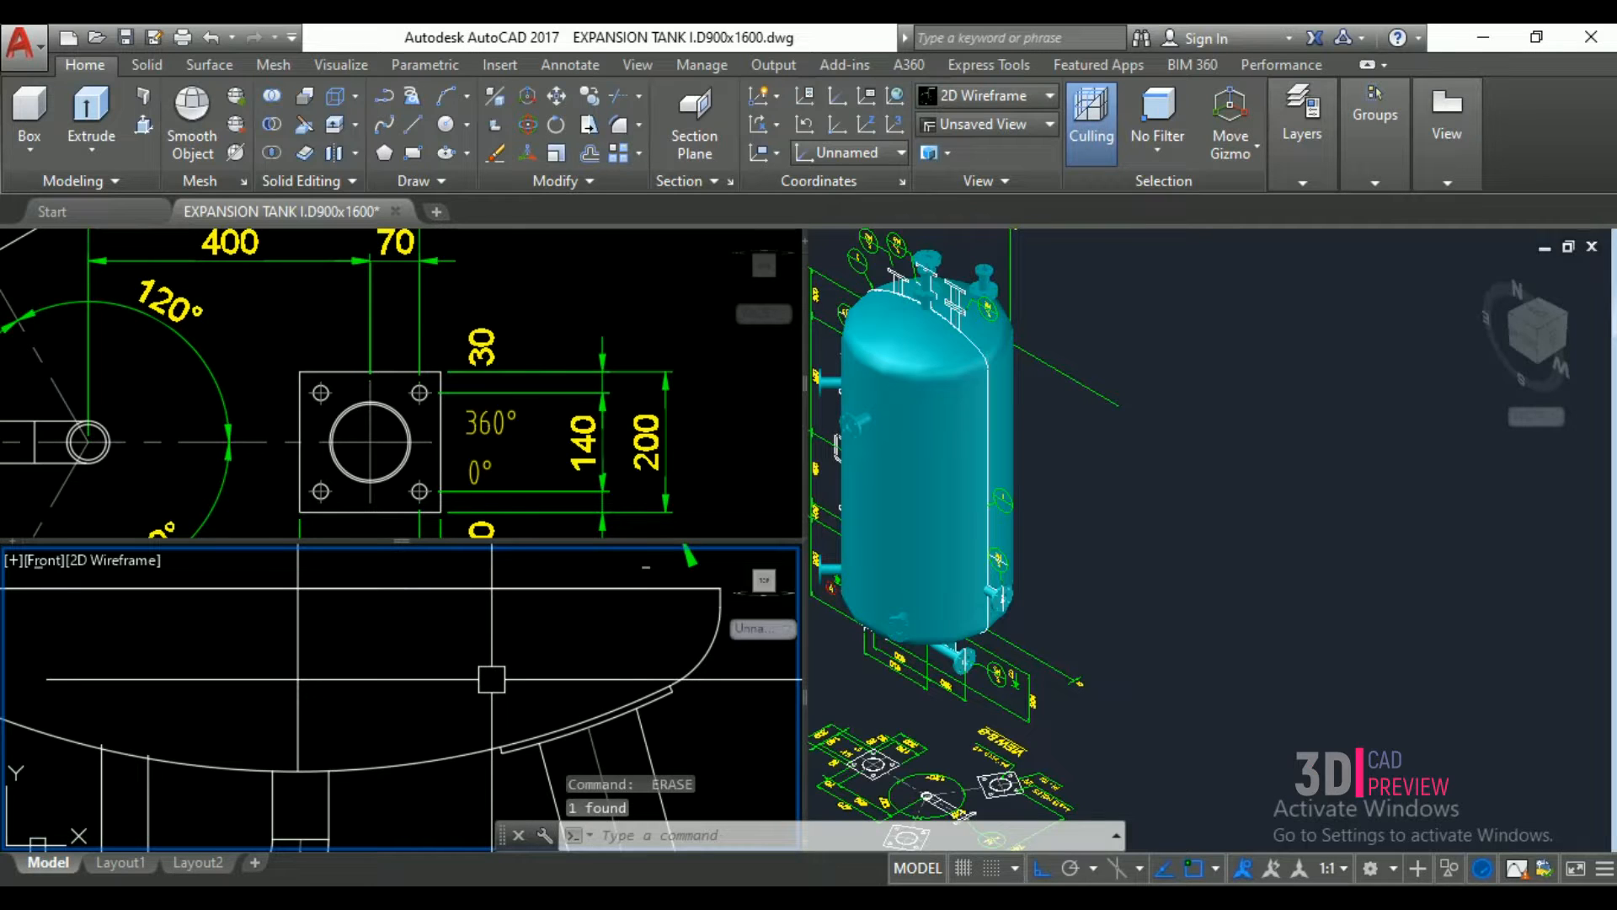
- Create a closed polyline boundary from the right half of the copied bottom head, up to the vertical centre line
type("bpu")
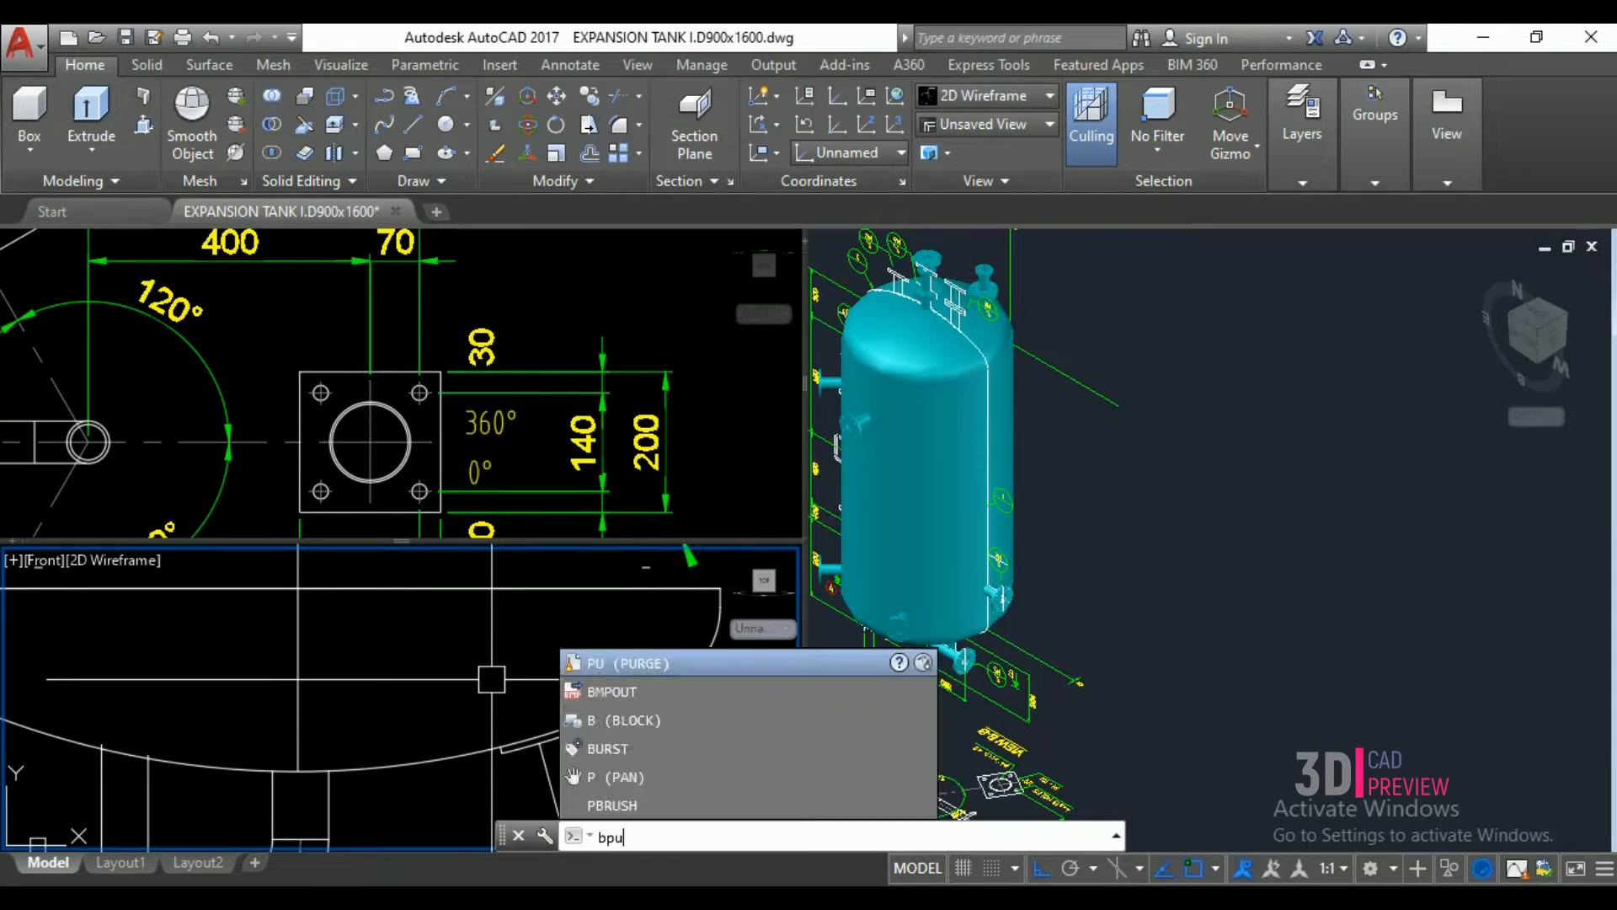
key("BackSpace")
key("BackSpace")
key("BackSpace")
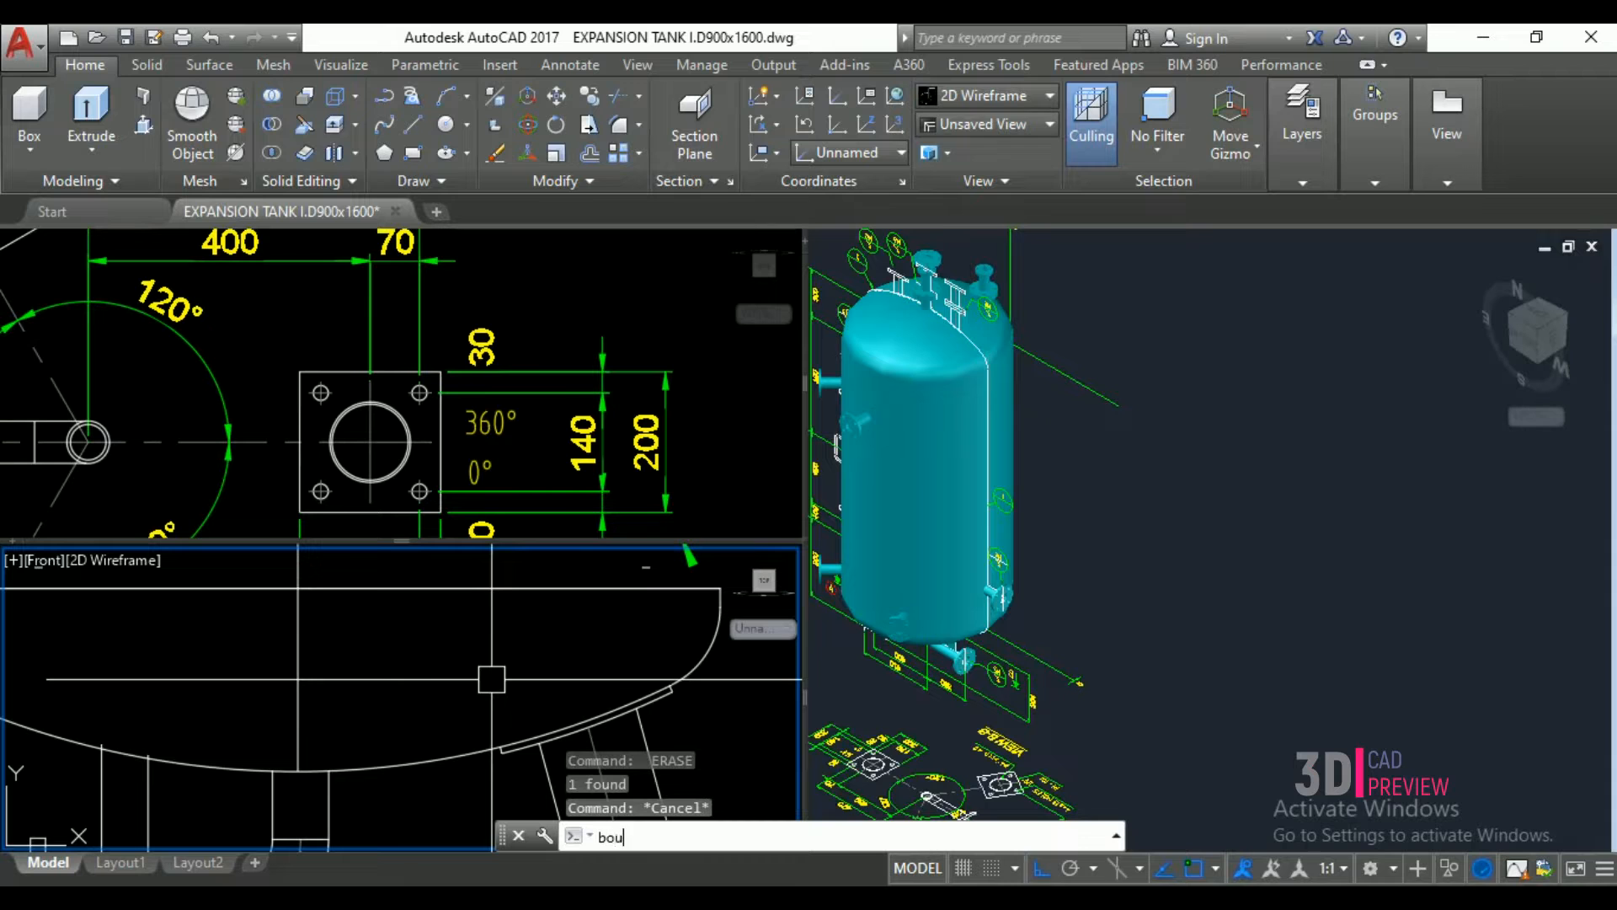
type("bou")
key("Return")
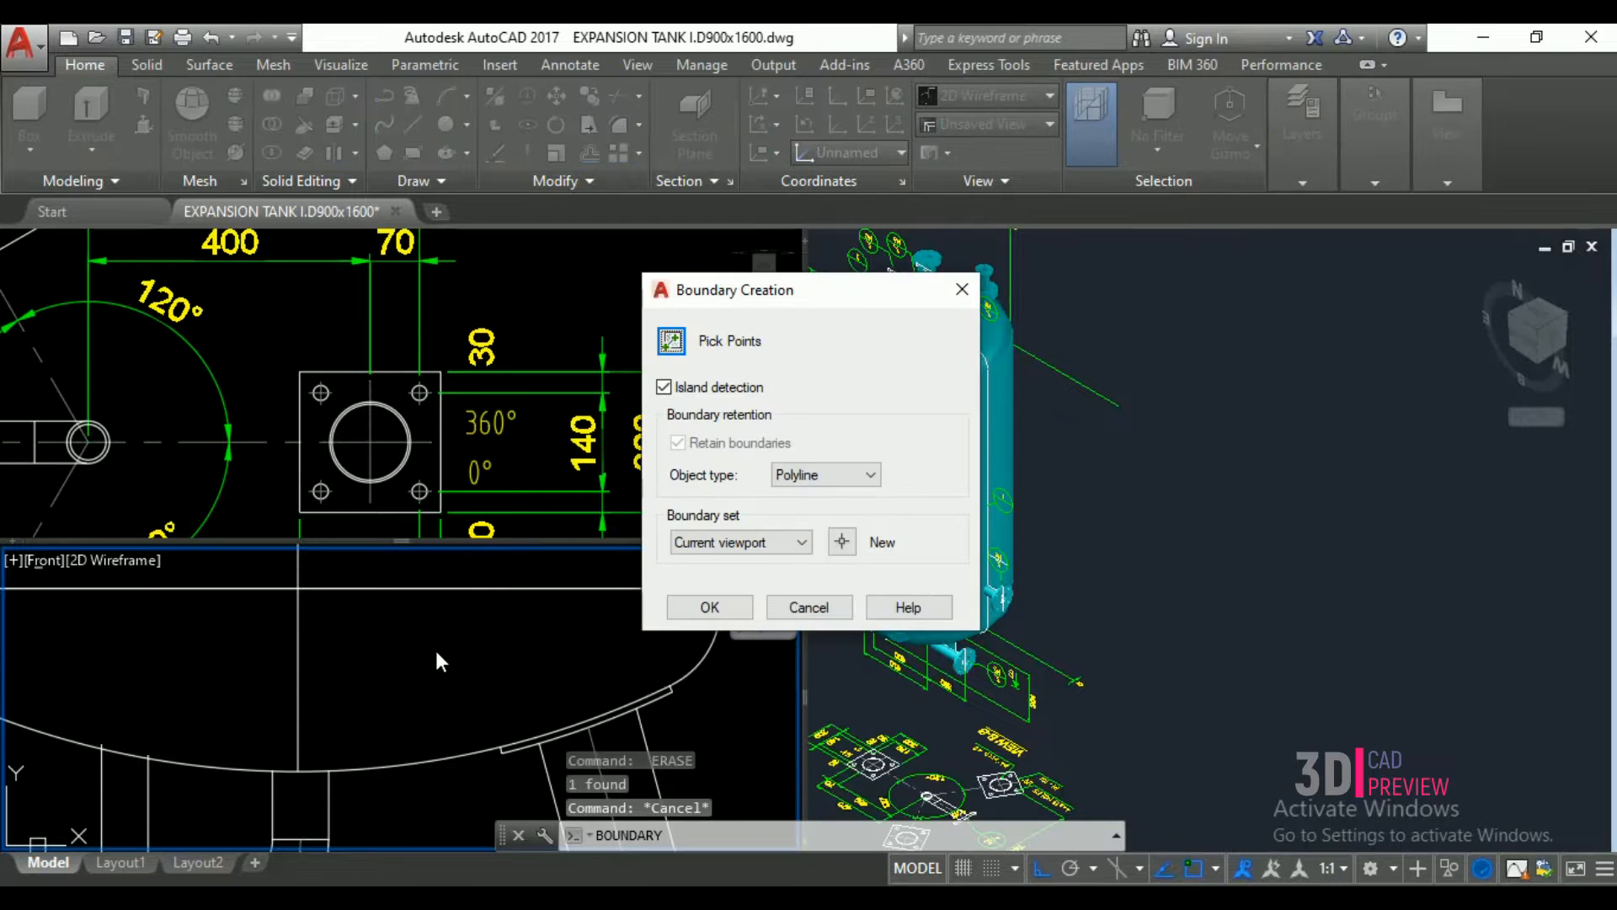
left_click(709, 606)
left_click(557, 648)
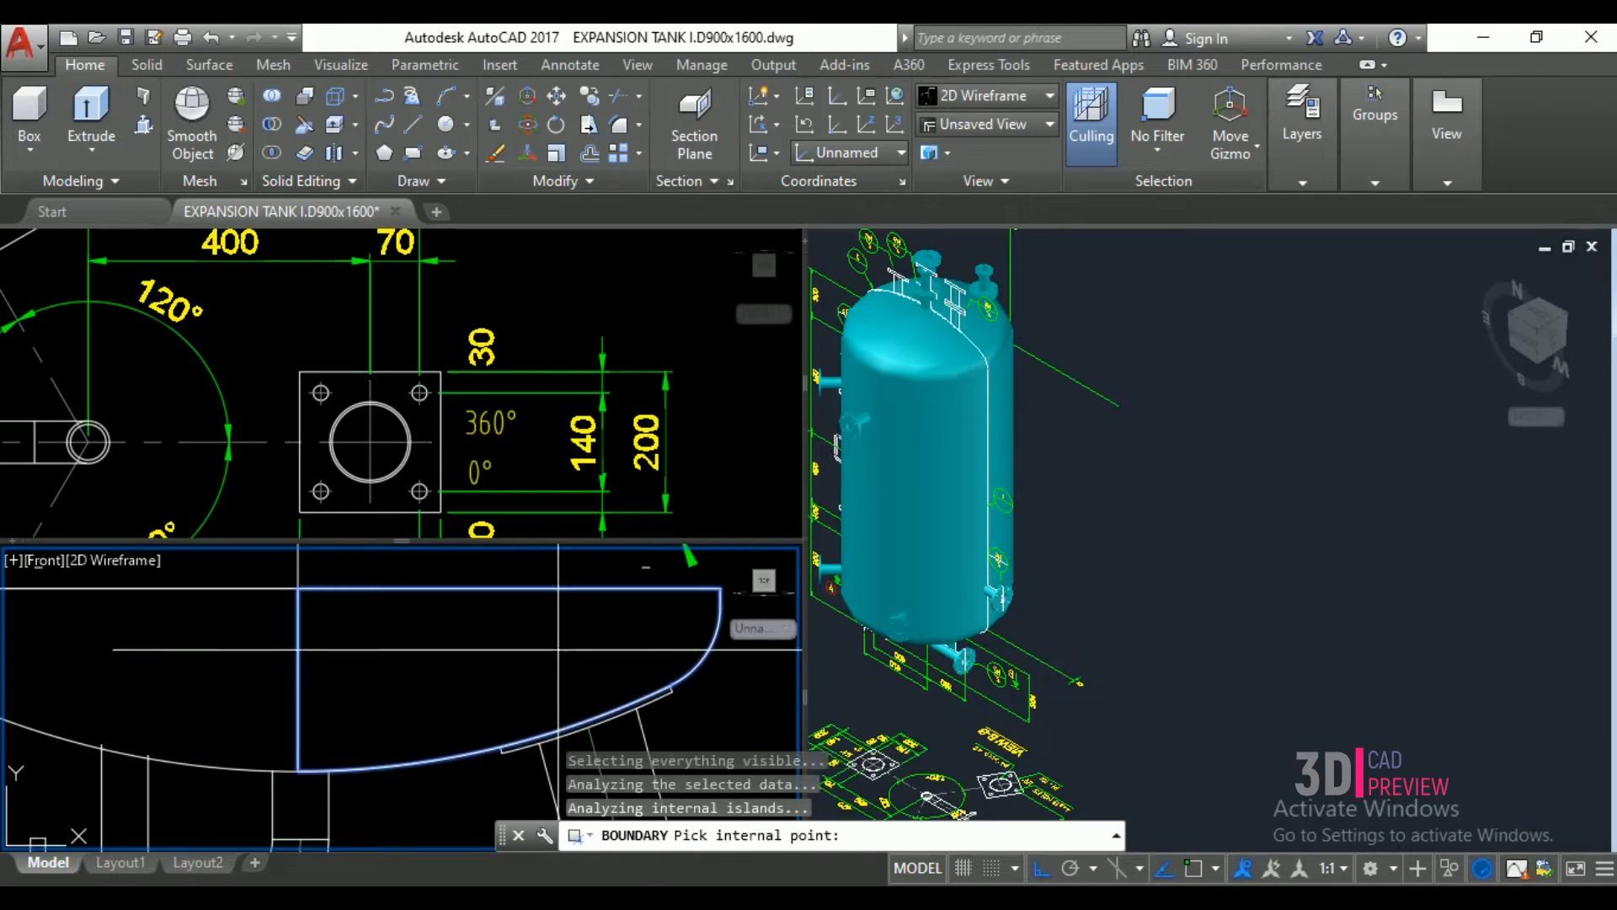
key("Return")
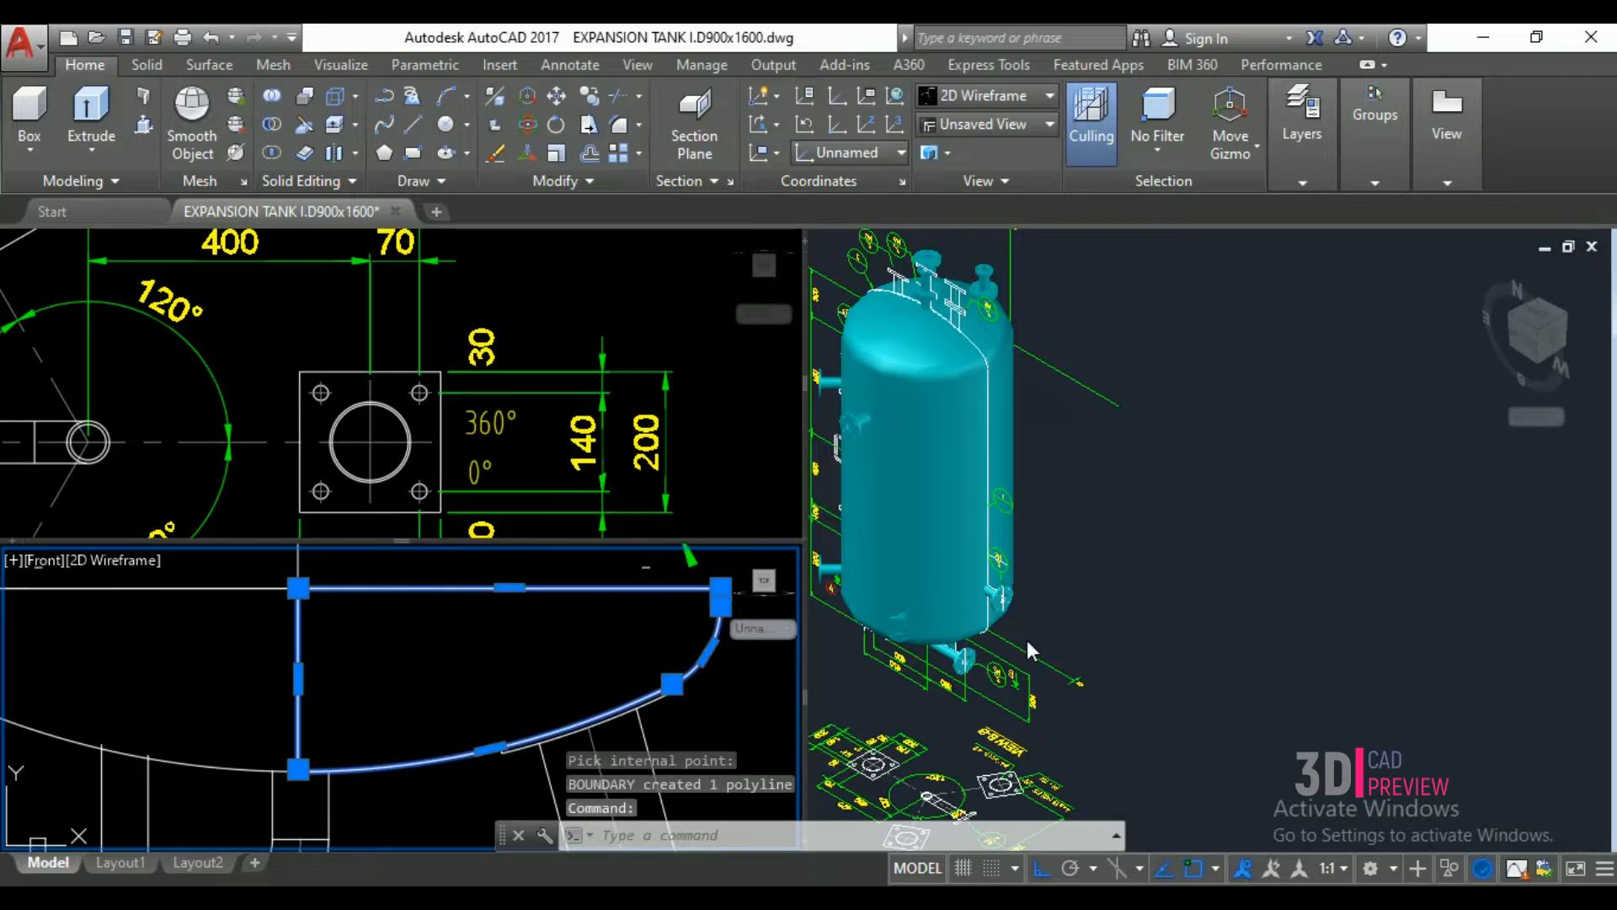
- Set the 3D viewport's visual style to 2D Wireframe
left_click(1028, 632)
left_click(949, 251)
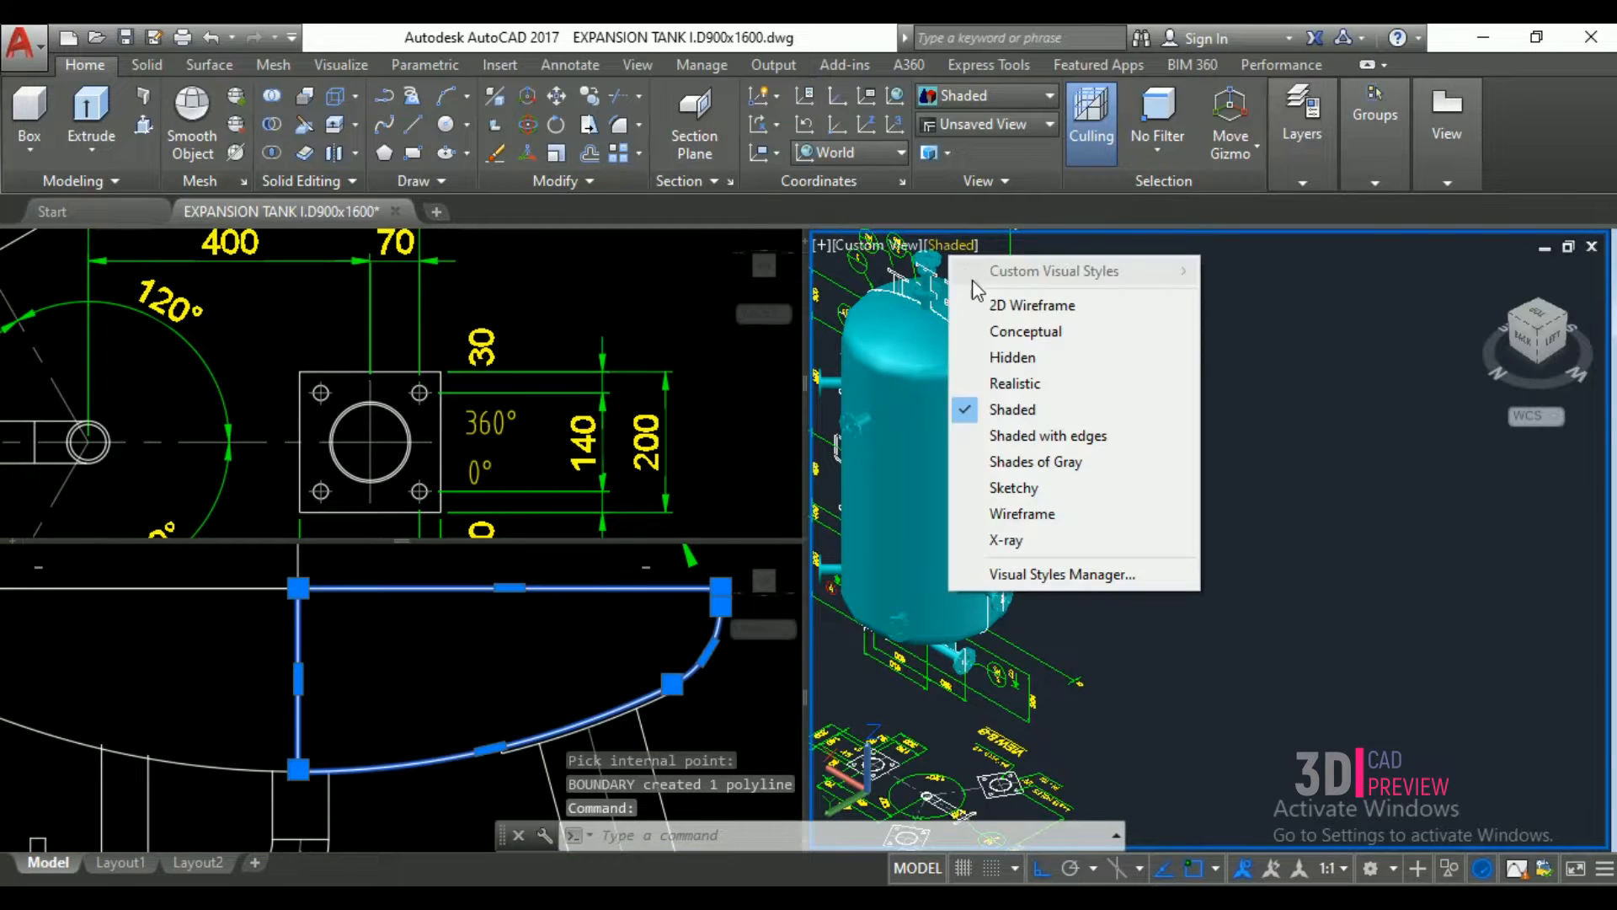
left_click(981, 303)
- Highlight the half-head boundary from the front view and locate it in the 3D viewport
left_click(608, 616)
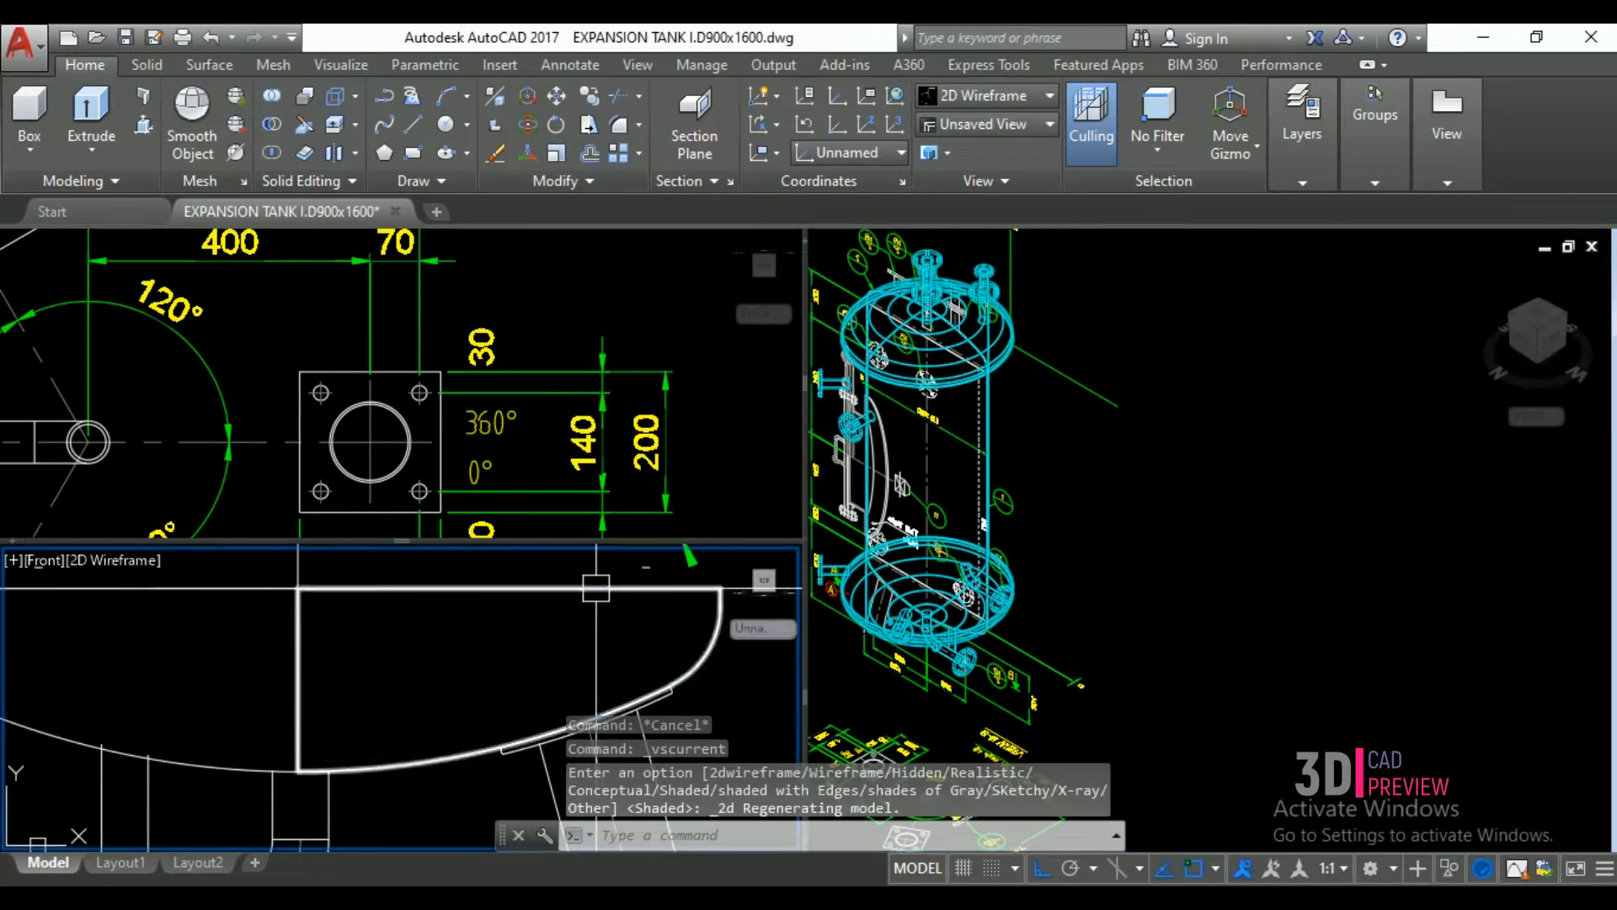
left_click(595, 582)
left_click(1198, 666)
scroll(1101, 424, "down", 6)
scroll(1145, 446, "up", 8)
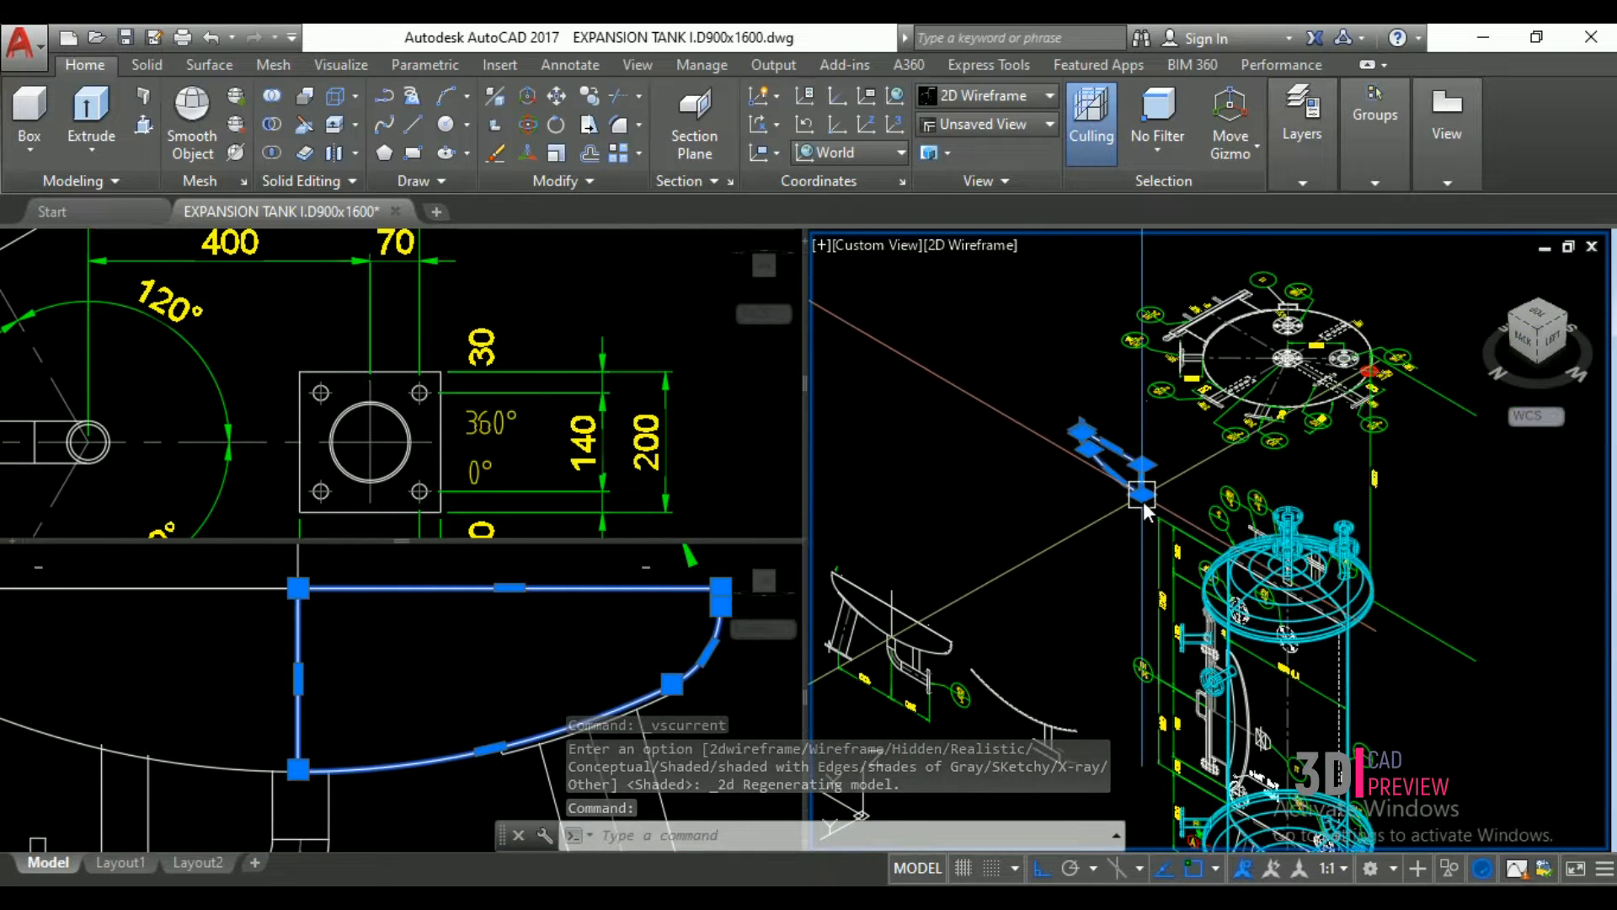
key("Return")
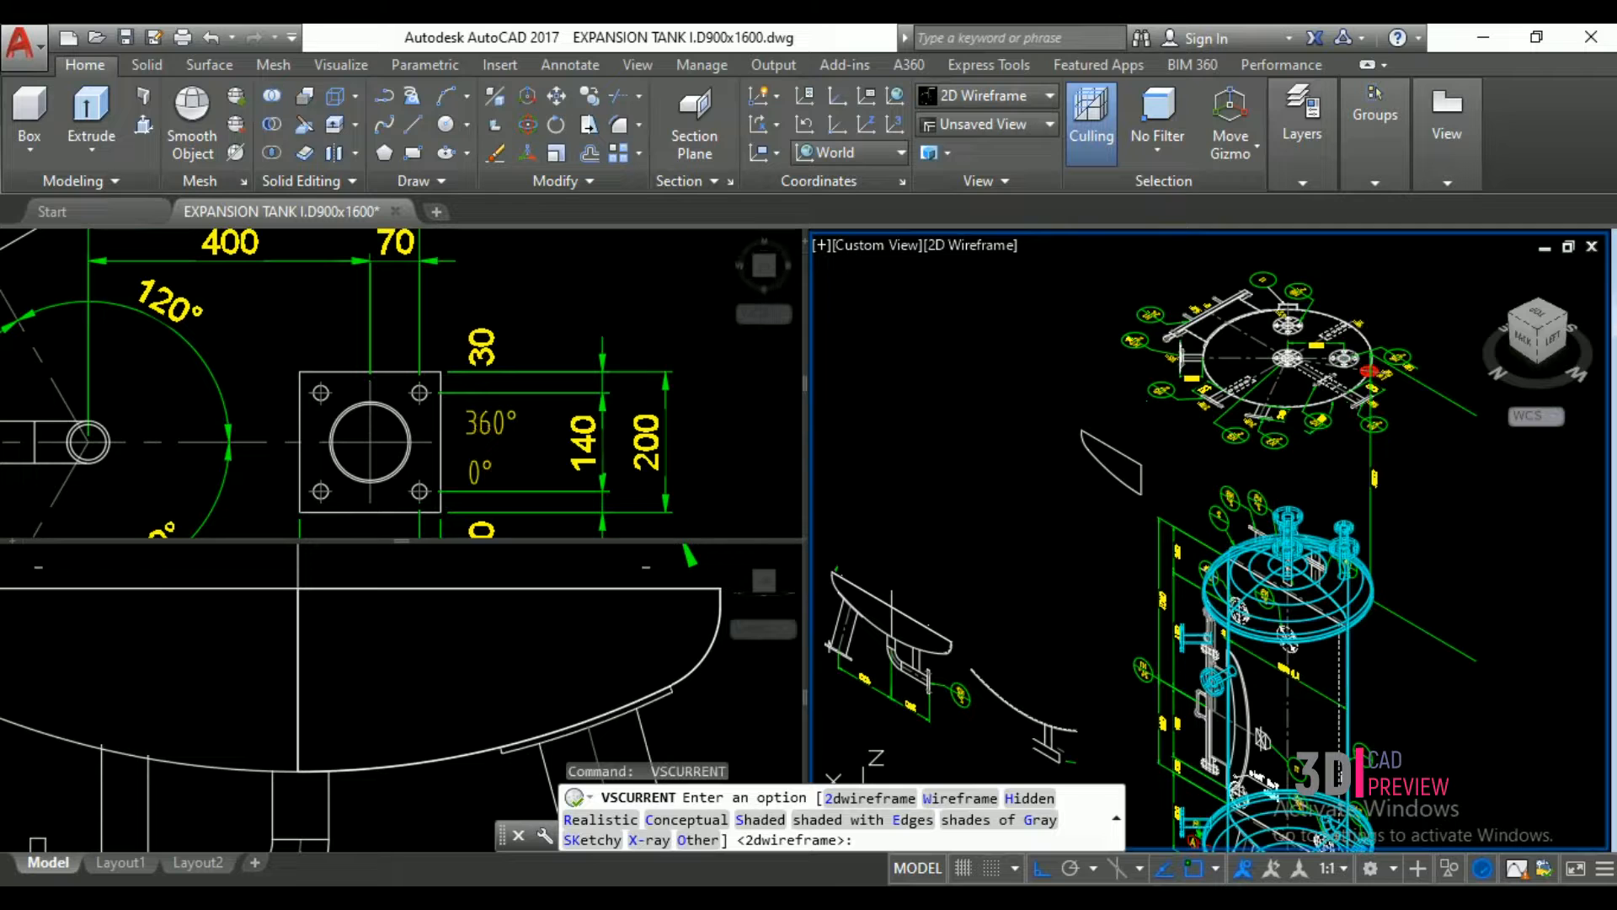
key("Escape")
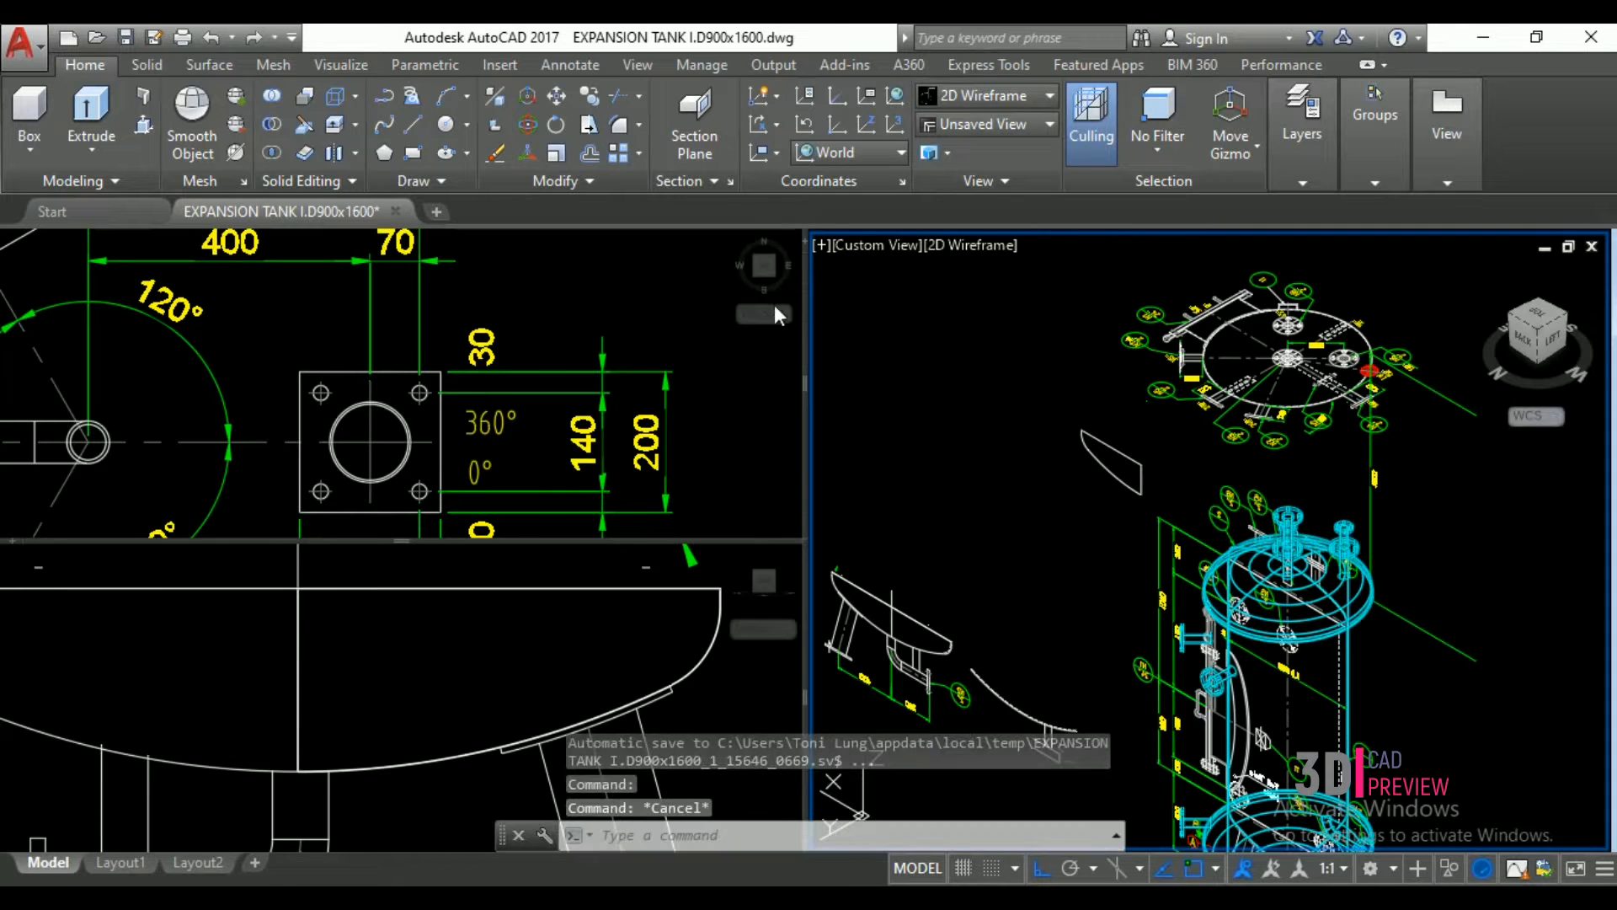
- Set the 3D viewport to the SW Isometric view
left_click(891, 241)
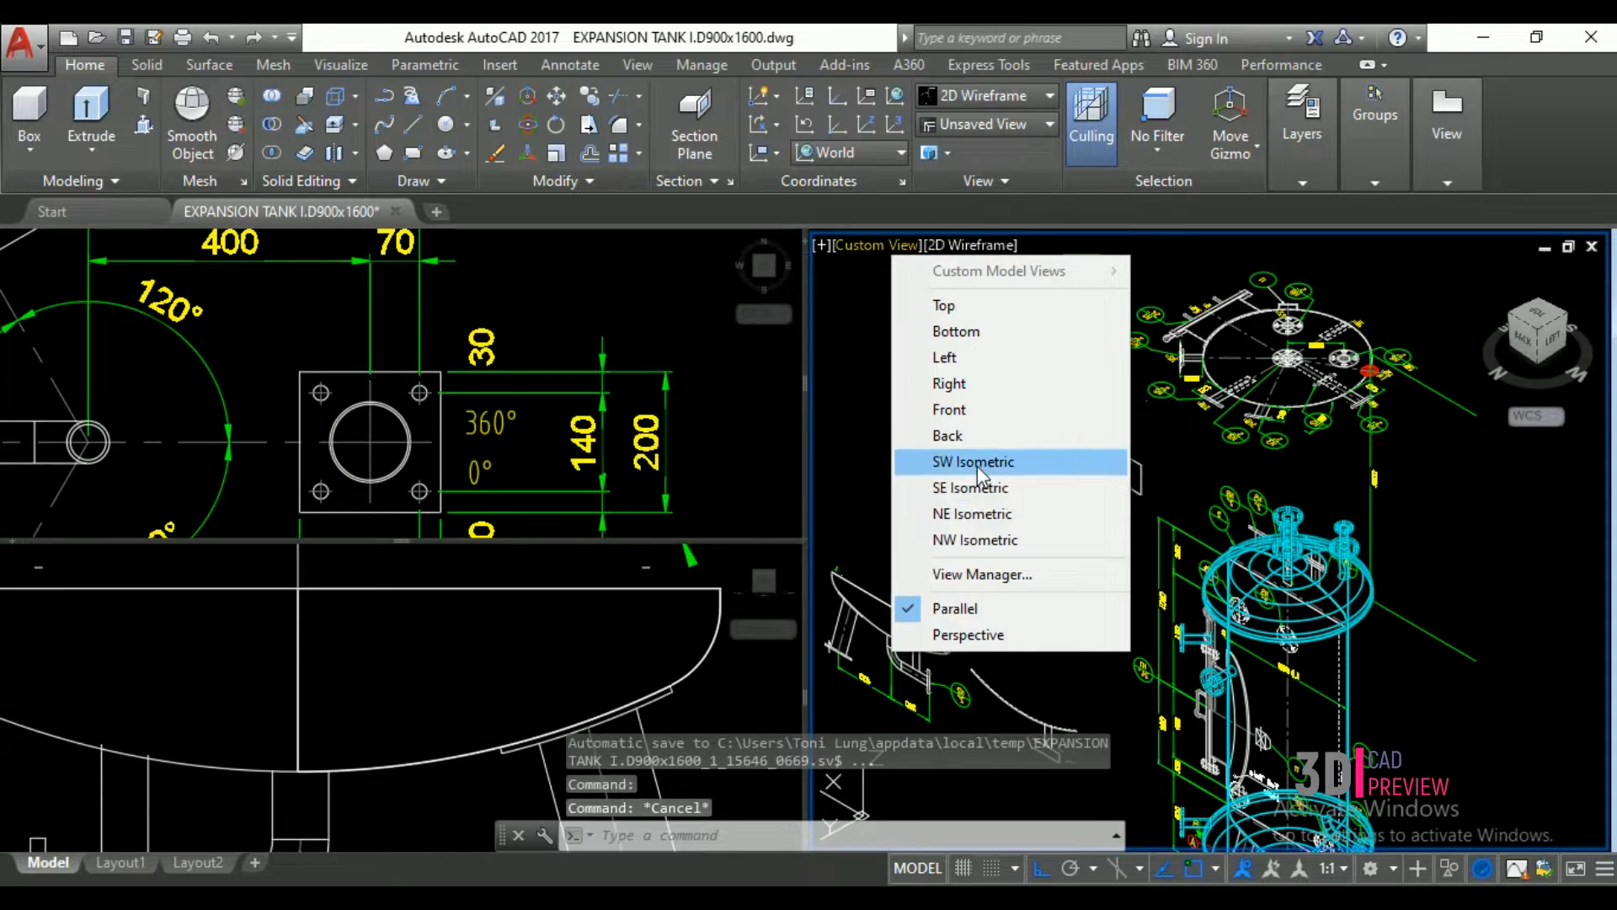
left_click(977, 465)
scroll(1546, 497, "up", 4)
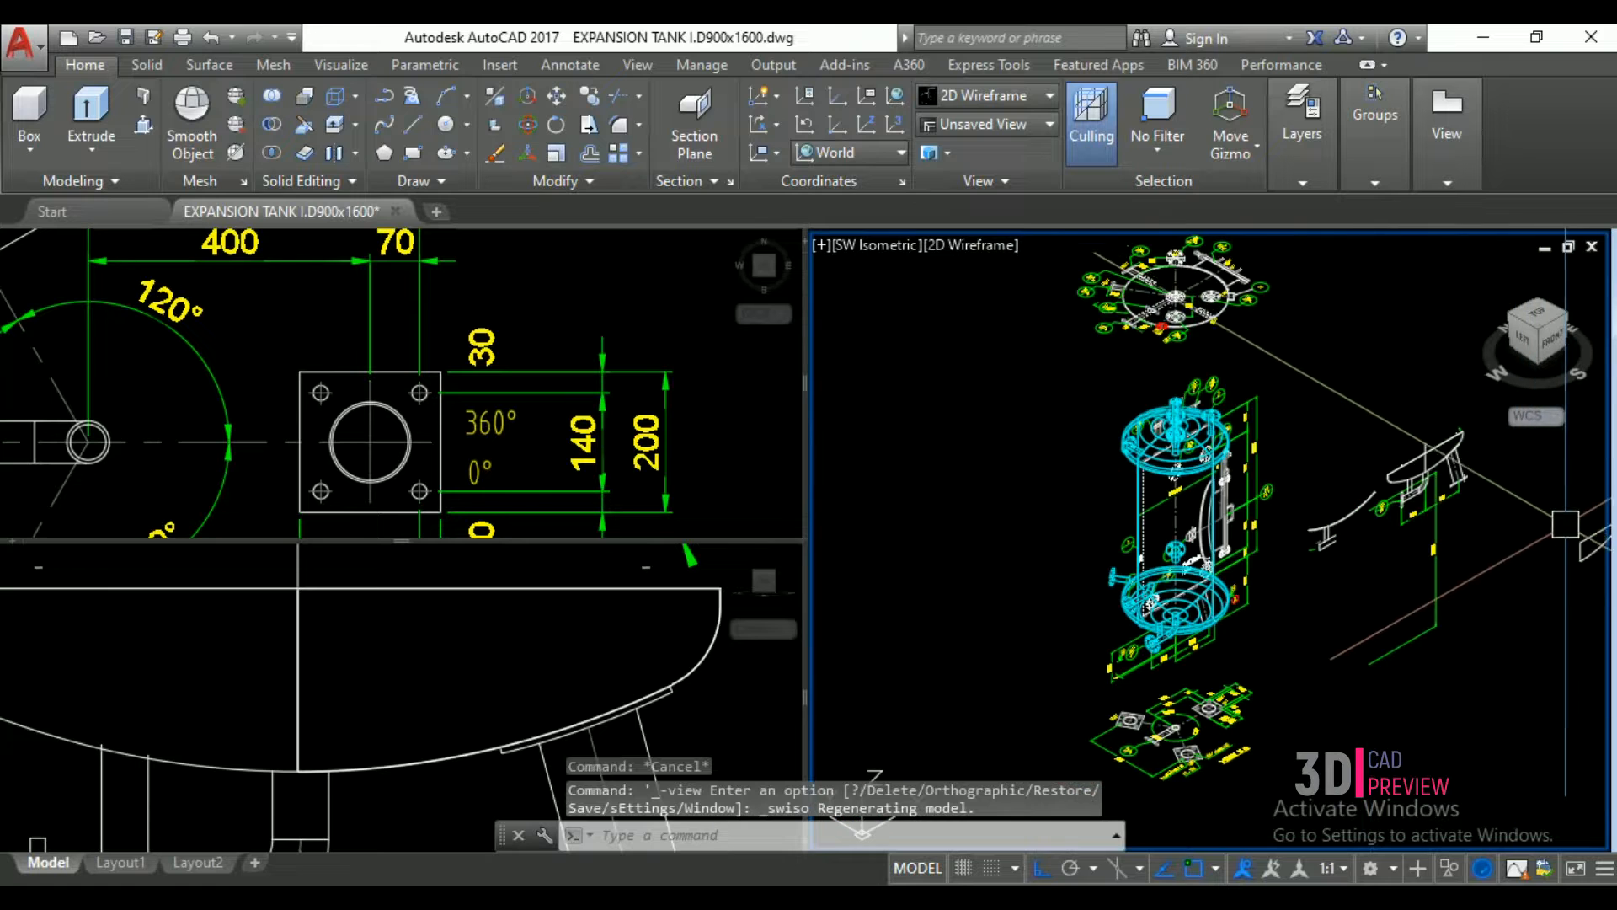
- Move the half-head boundary by its outer rim corner onto the matching rim corner of the copied bottom head
left_click(1580, 546)
scroll(1331, 467, "down", 4)
type("m")
key("Return")
scroll(1364, 497, "up", 5)
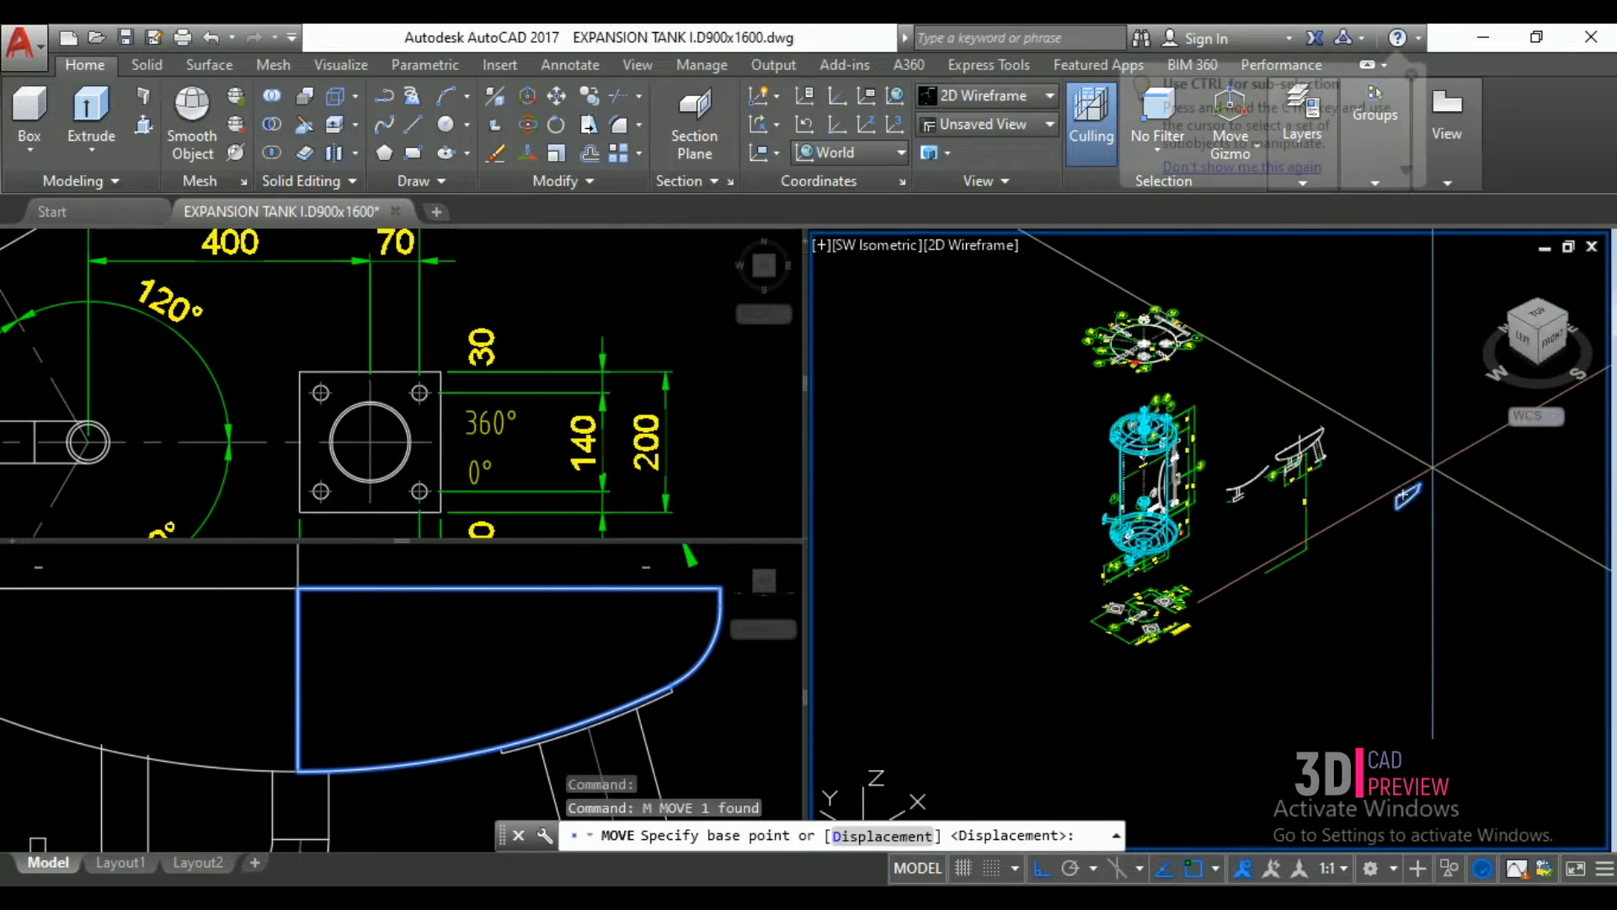
left_click(1381, 522)
scroll(1095, 488, "up", 5)
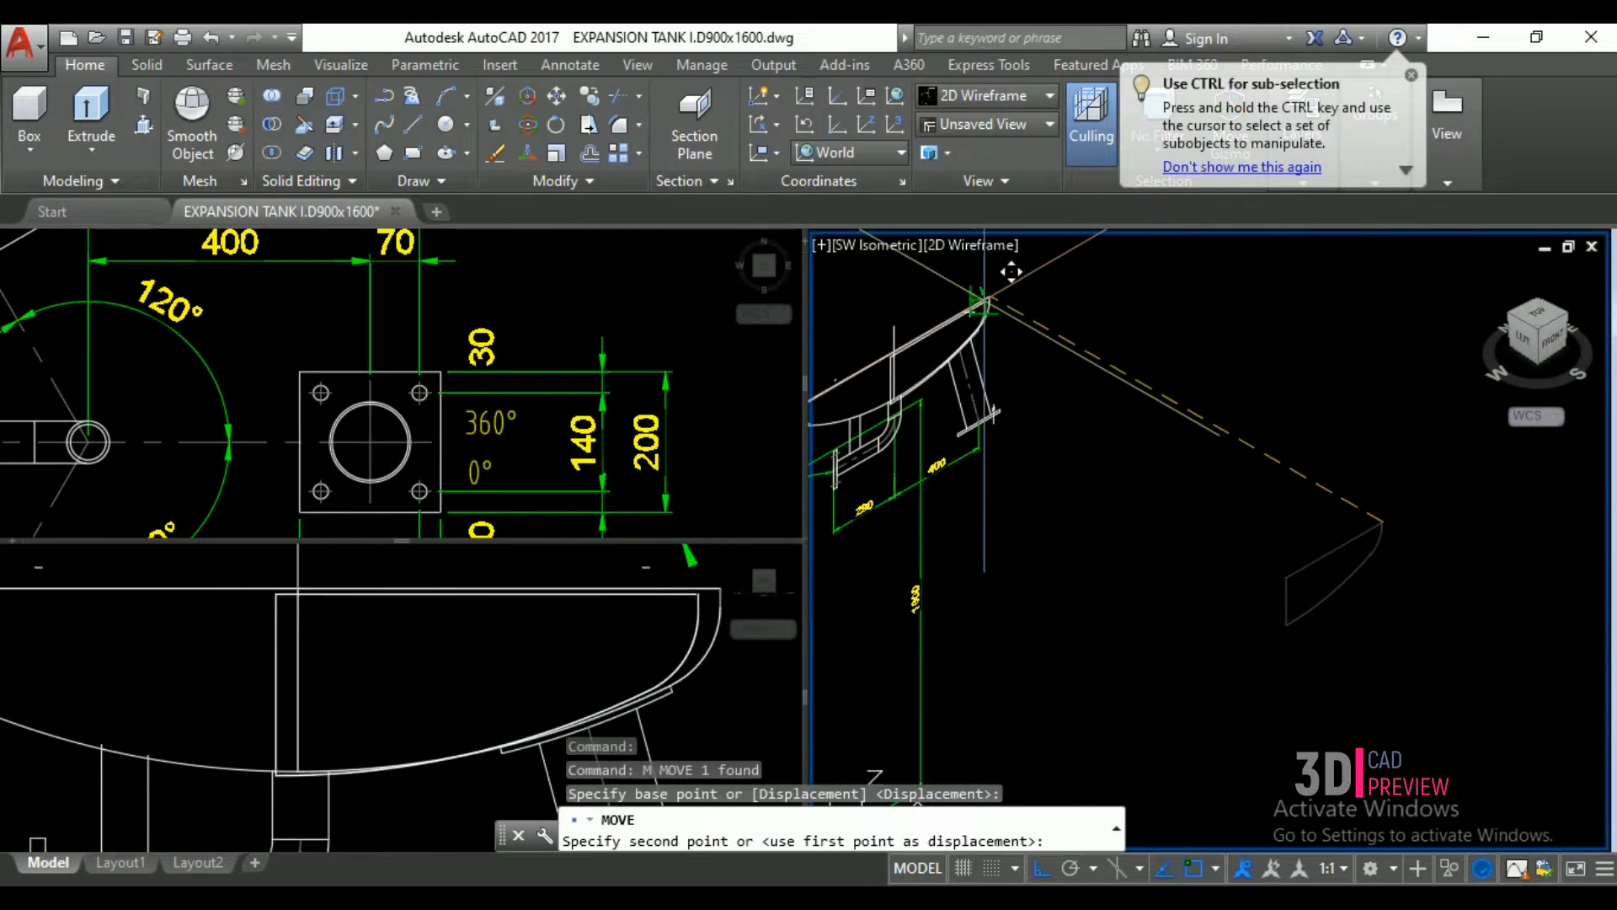
left_click(1095, 502)
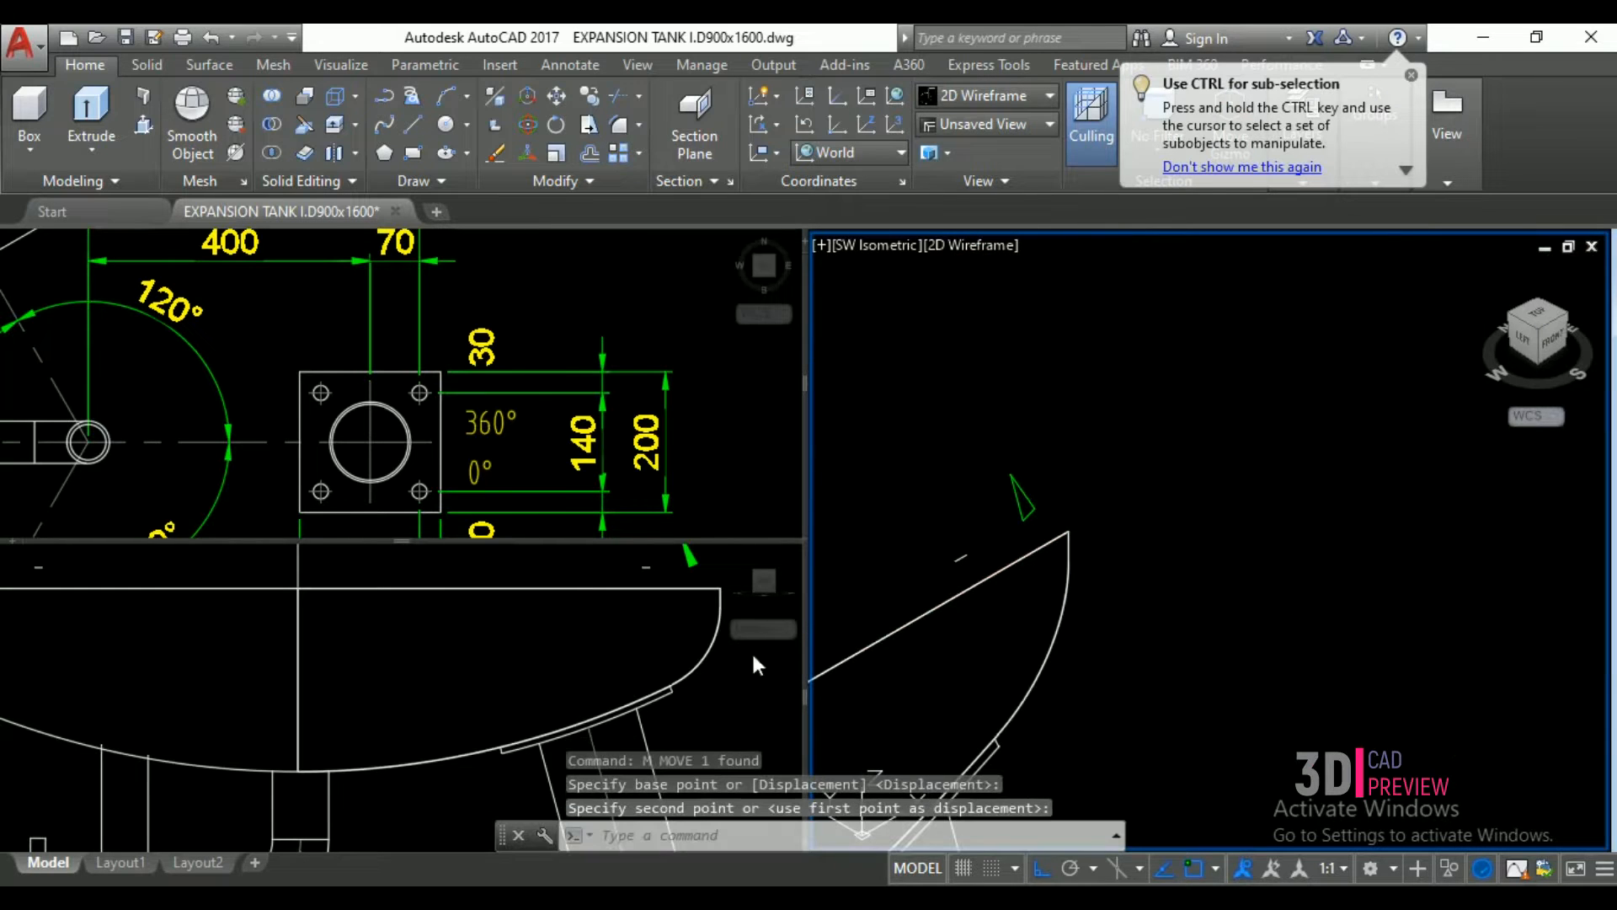
- Offset the half-head boundary outward in the front view, using the Through option at the outer edge of the leg's pad plate
left_click(593, 664)
type("o")
key("Return")
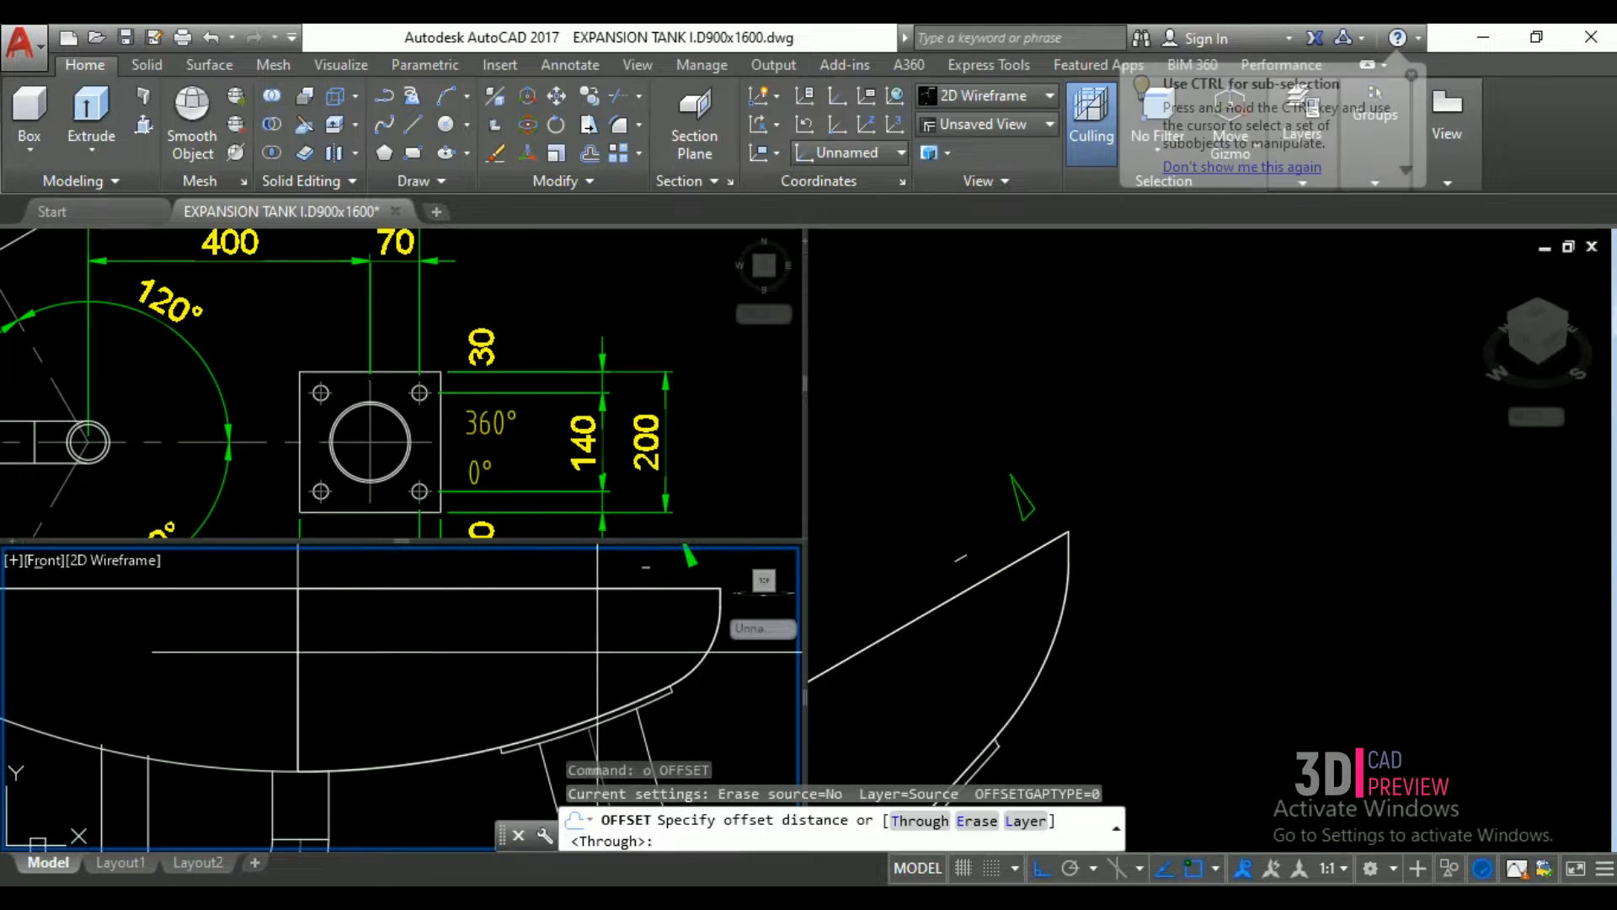
type("t")
key("Return")
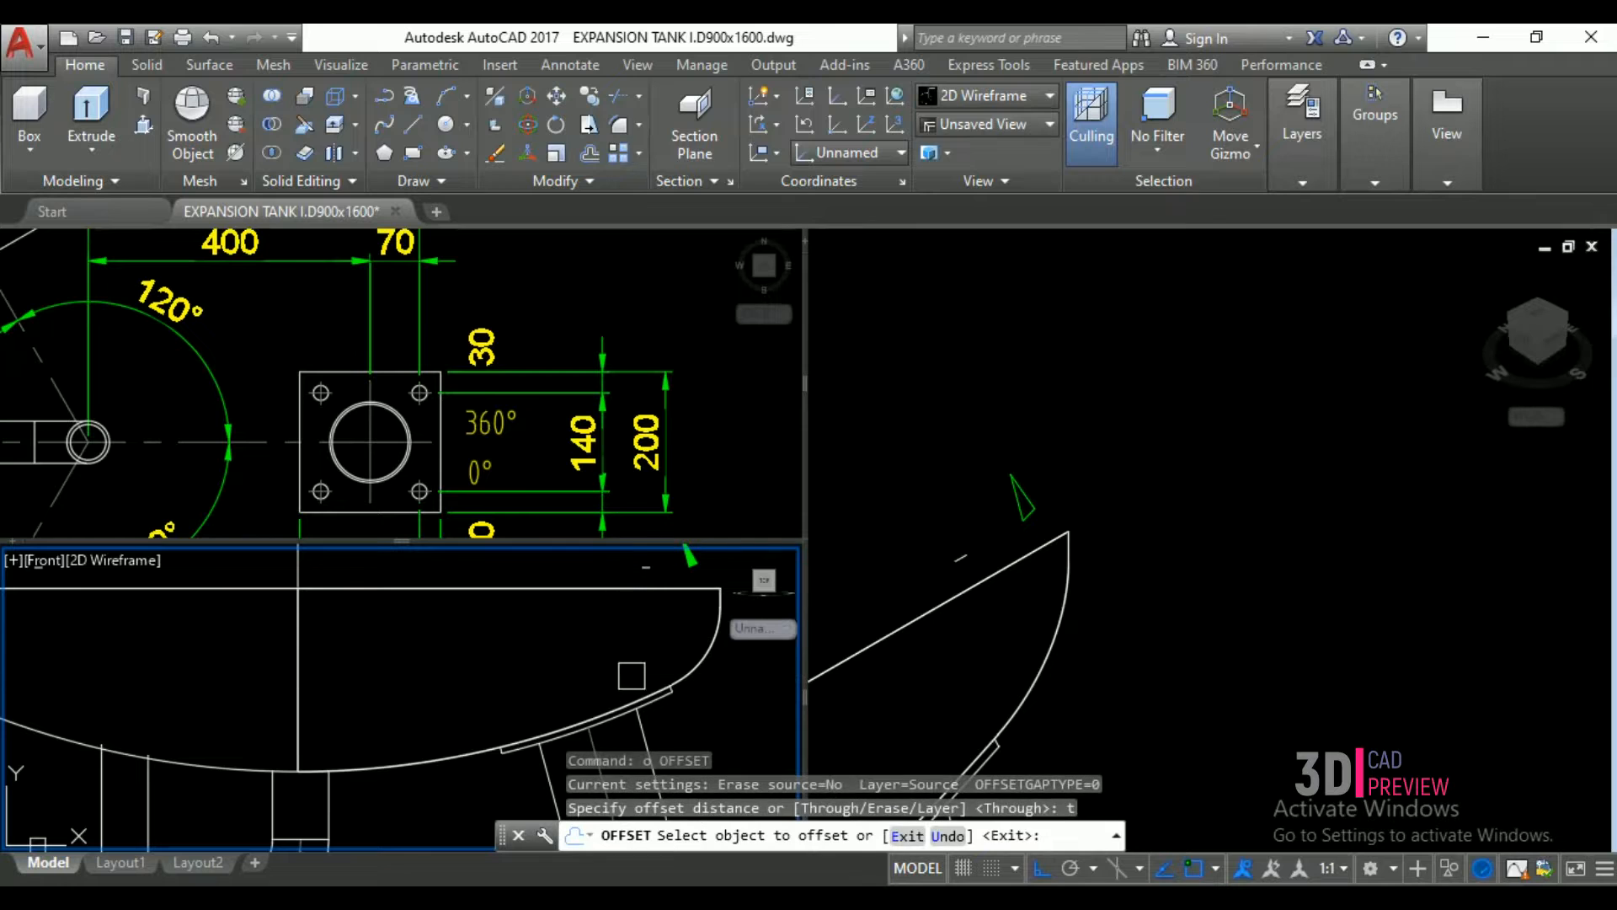
left_click(663, 688)
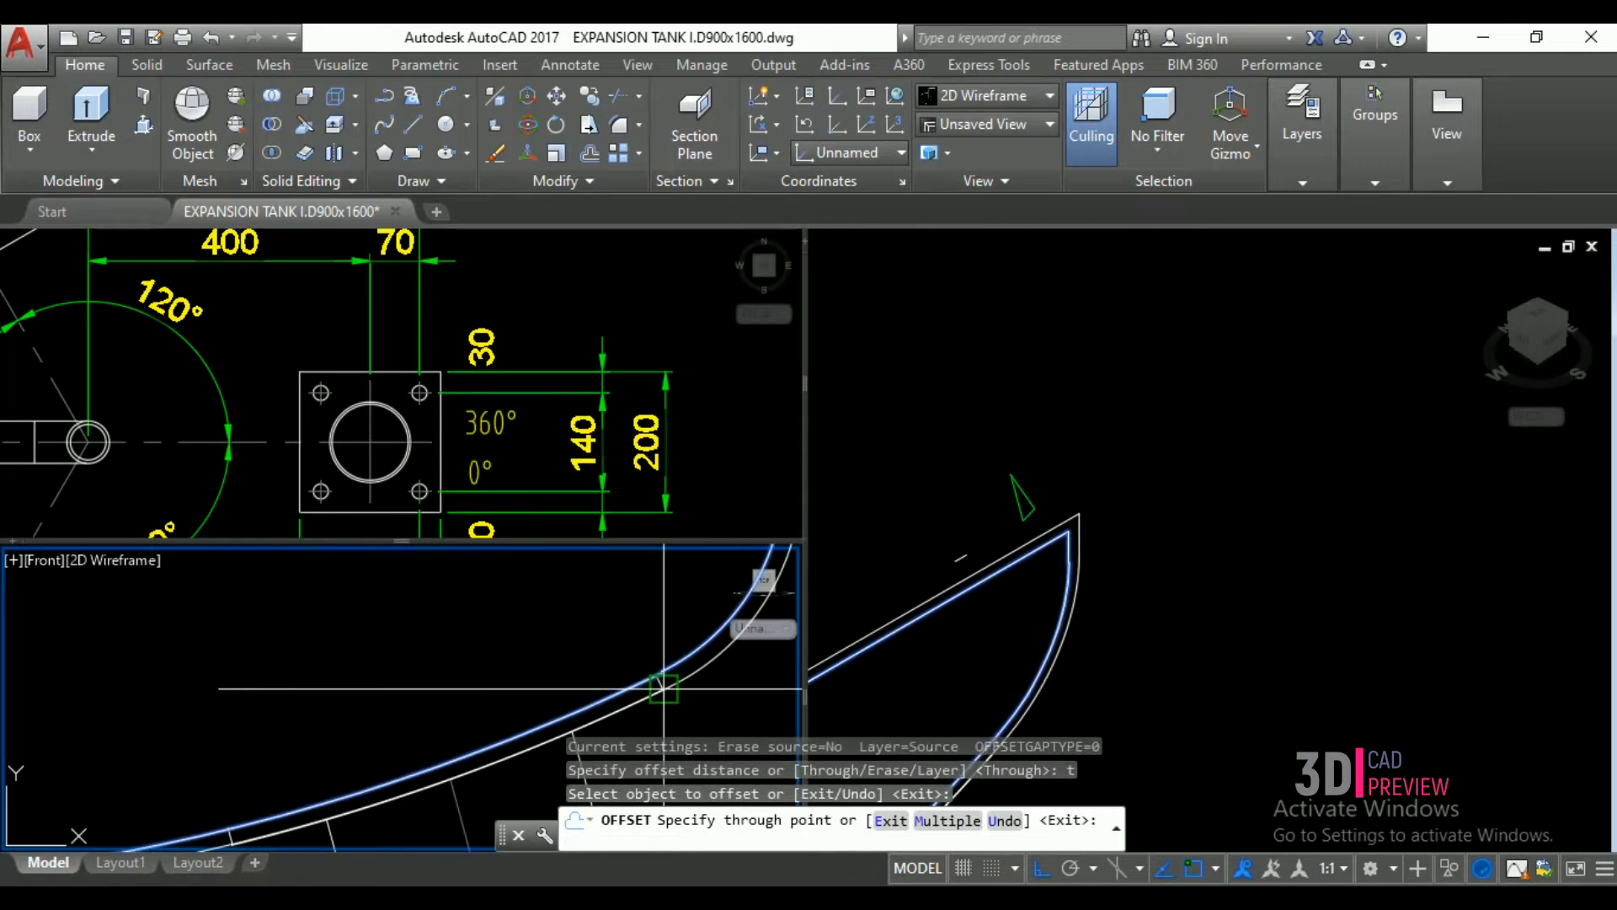
left_click(669, 738)
key("Return")
scroll(670, 738, "down", 4)
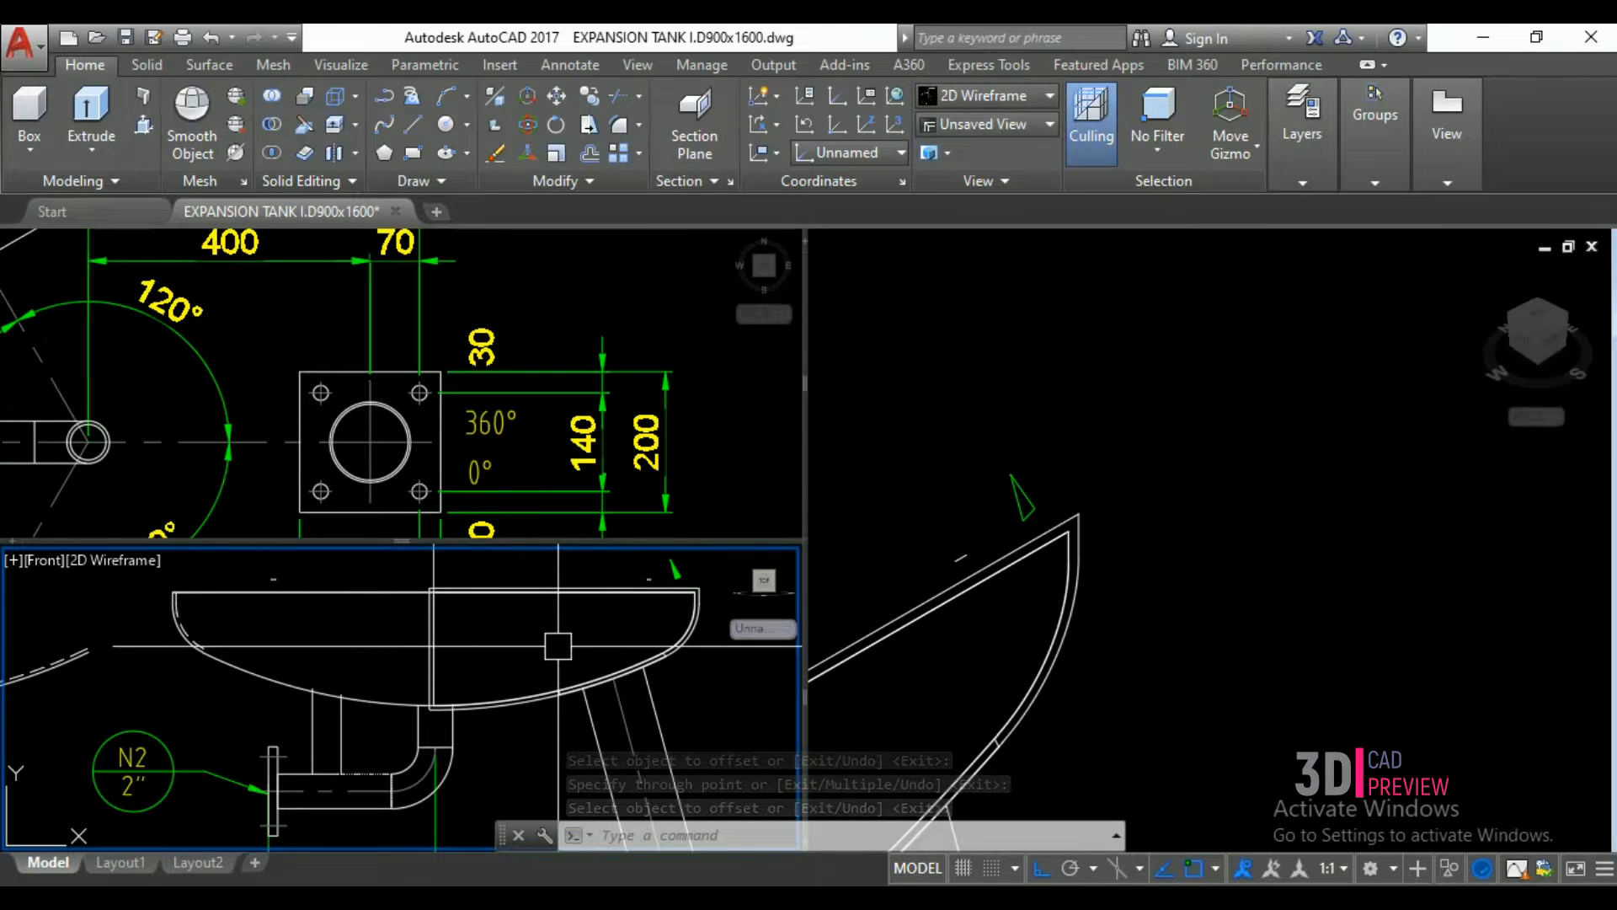
- Try to revolve the outer offset boundary about the head's vertical centre line
type("re")
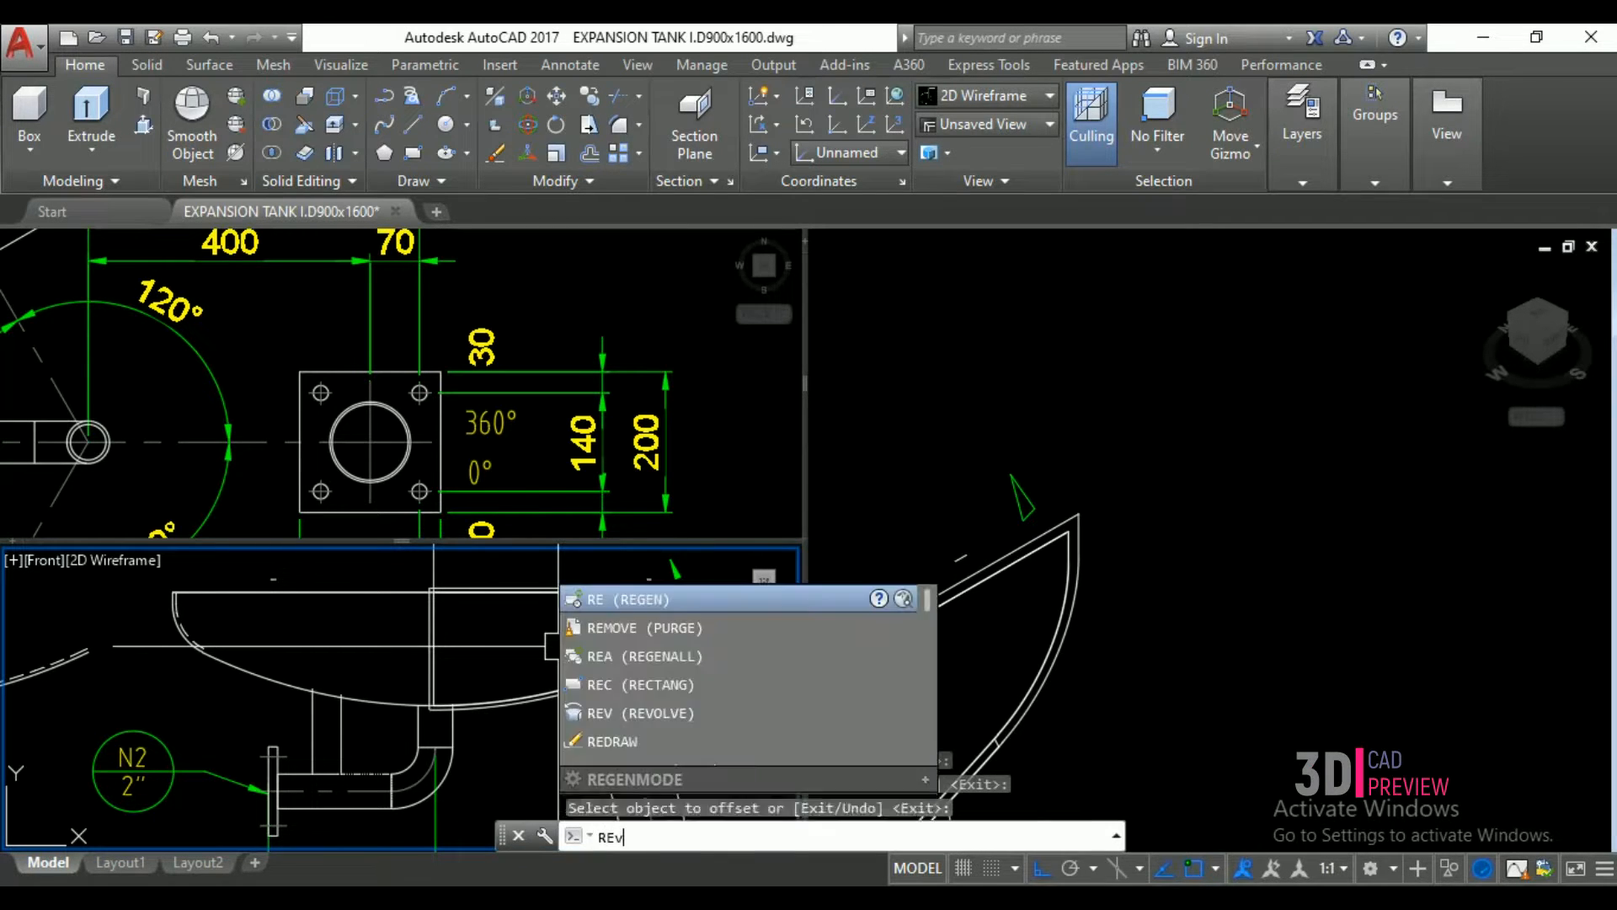
type("v")
left_click(618, 627)
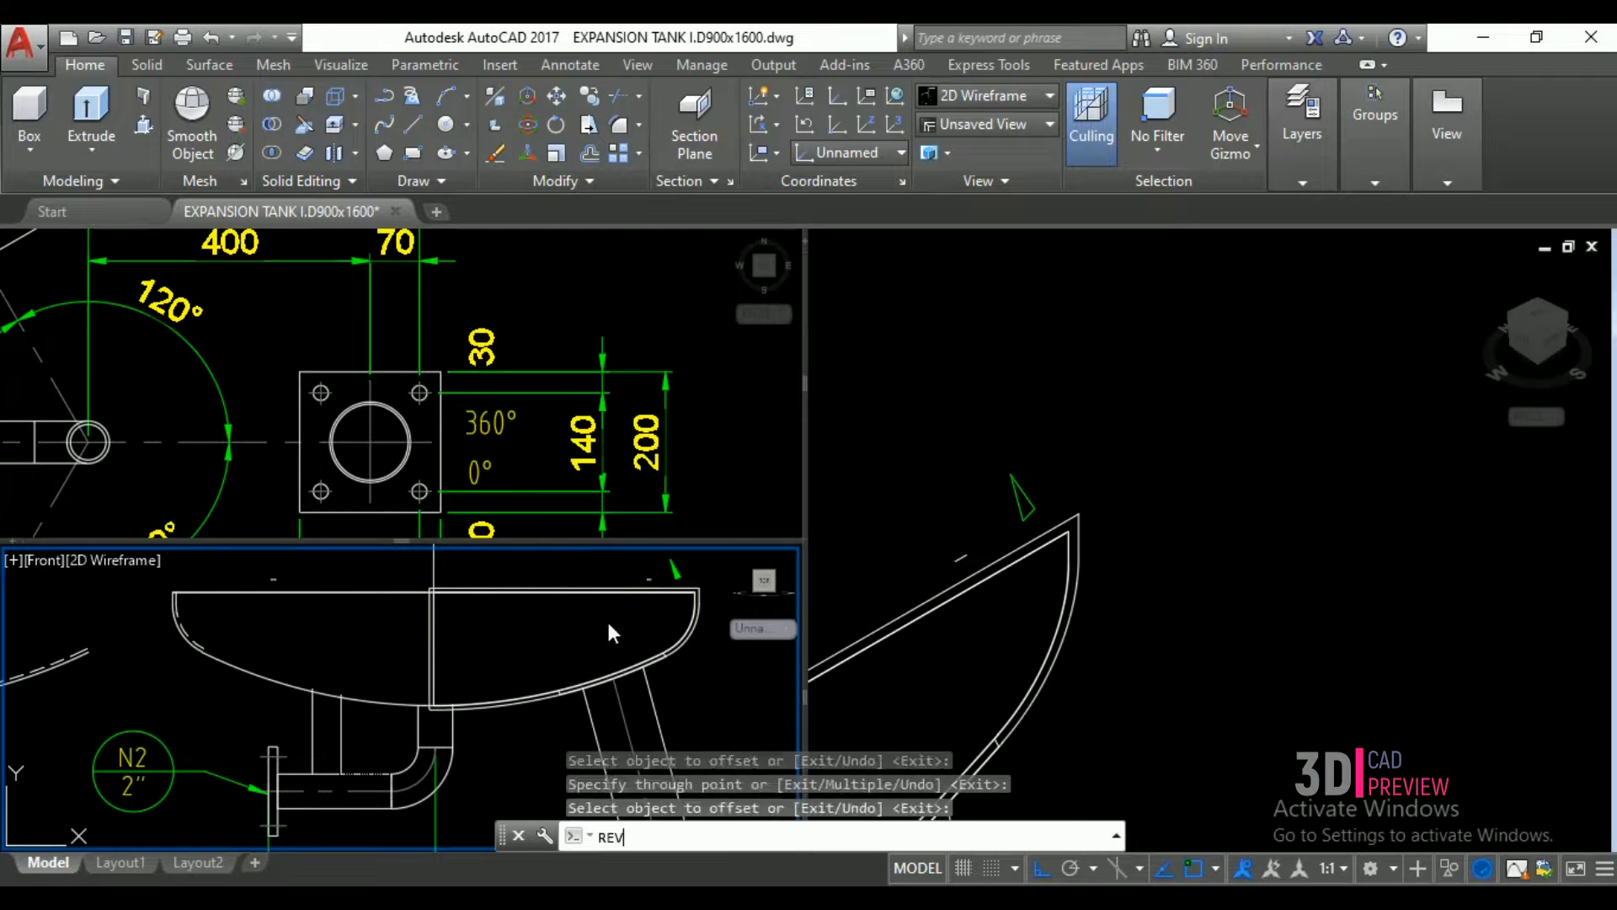
scroll(473, 576, "up", 2)
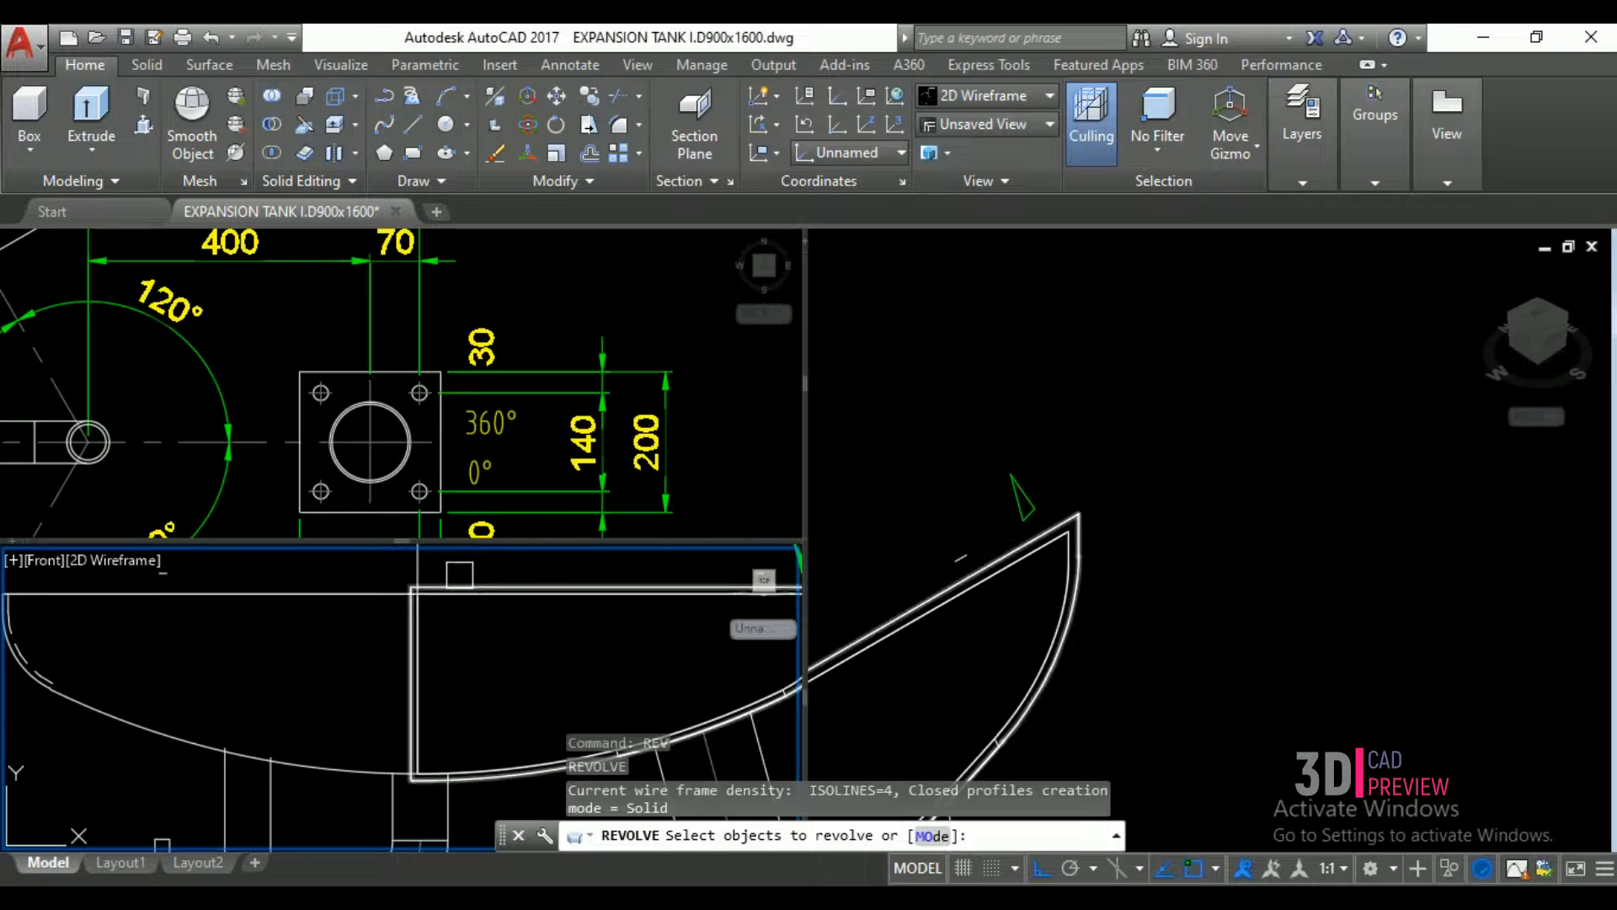
left_click(459, 574)
scroll(410, 583, "up", 2)
key("Return")
left_click(375, 622)
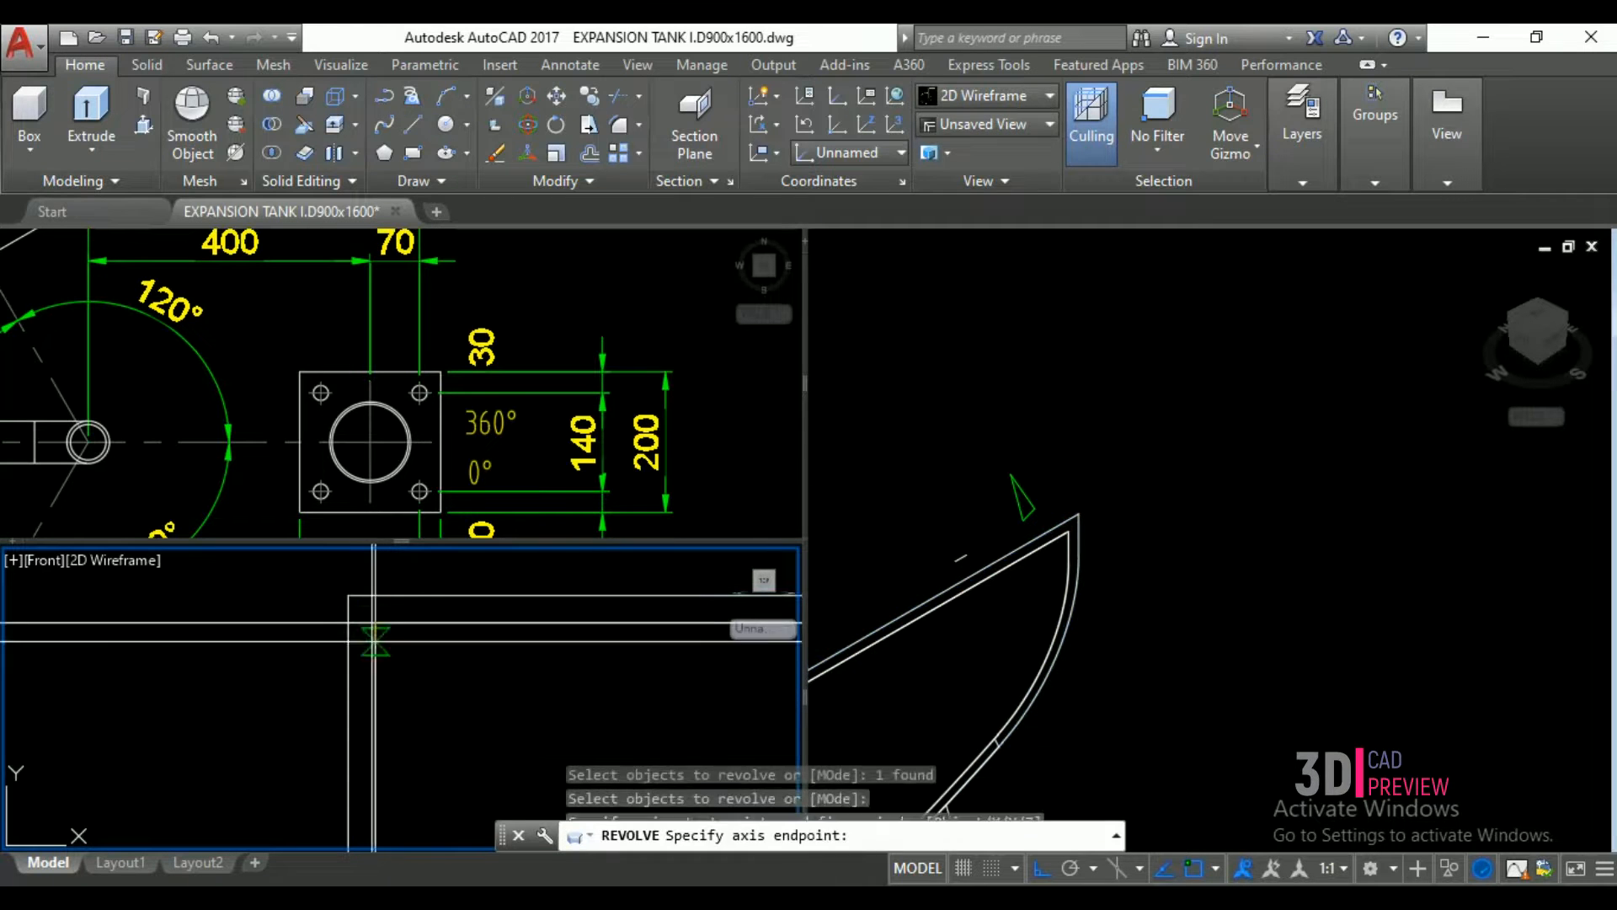
scroll(378, 716, "down", 3)
left_click(376, 617)
key("Return")
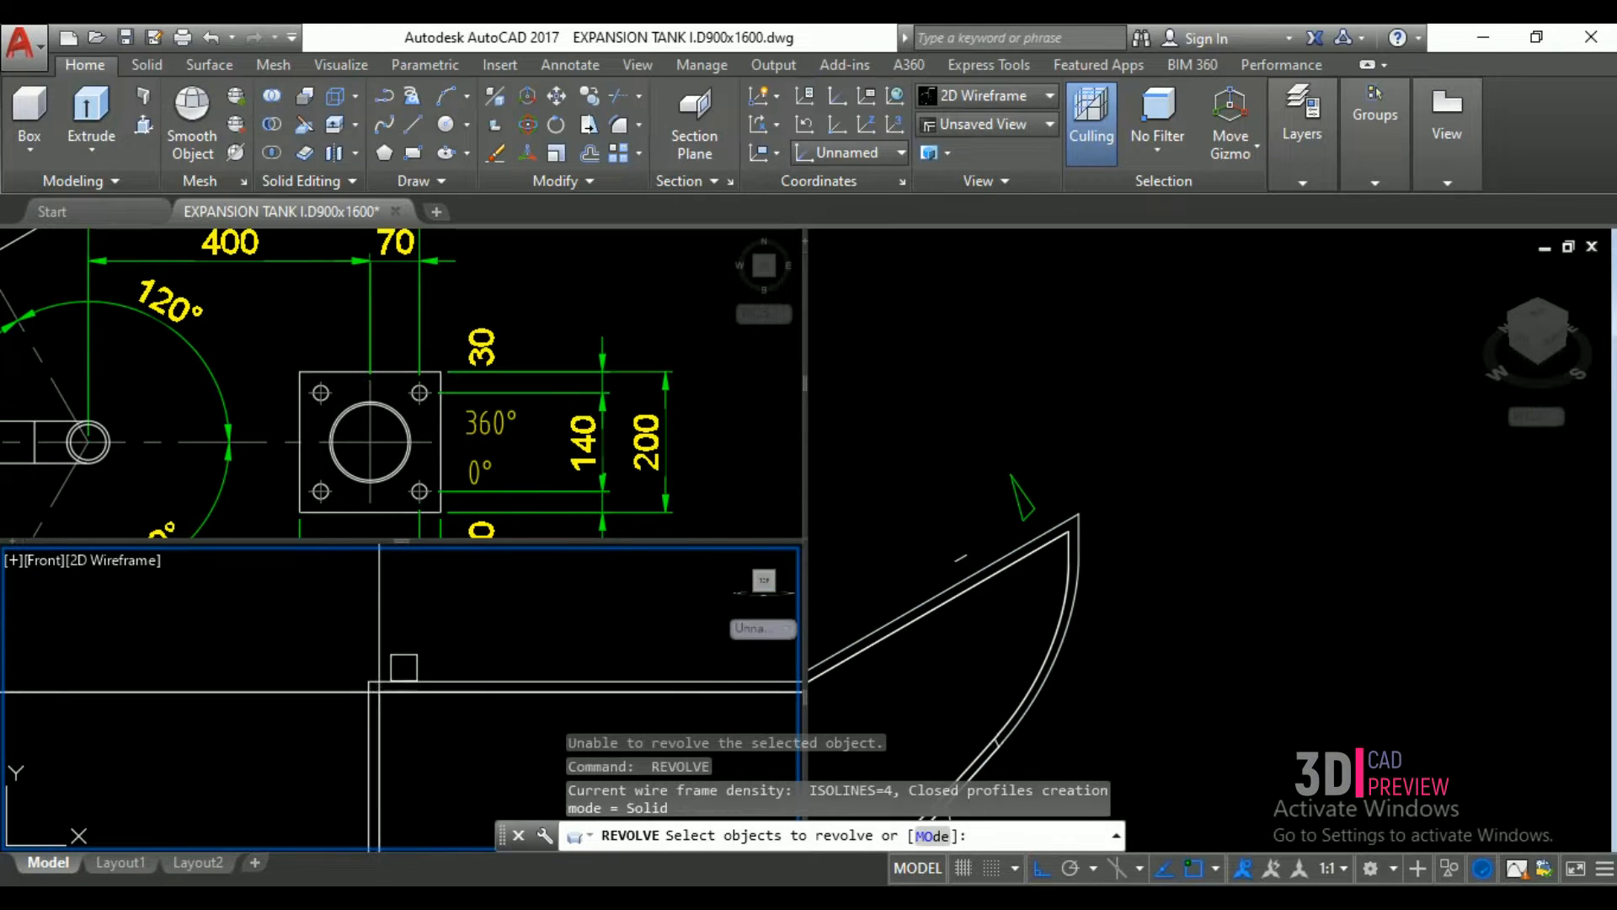
left_click(412, 666)
left_click(411, 666)
left_click(411, 666)
left_click(403, 651)
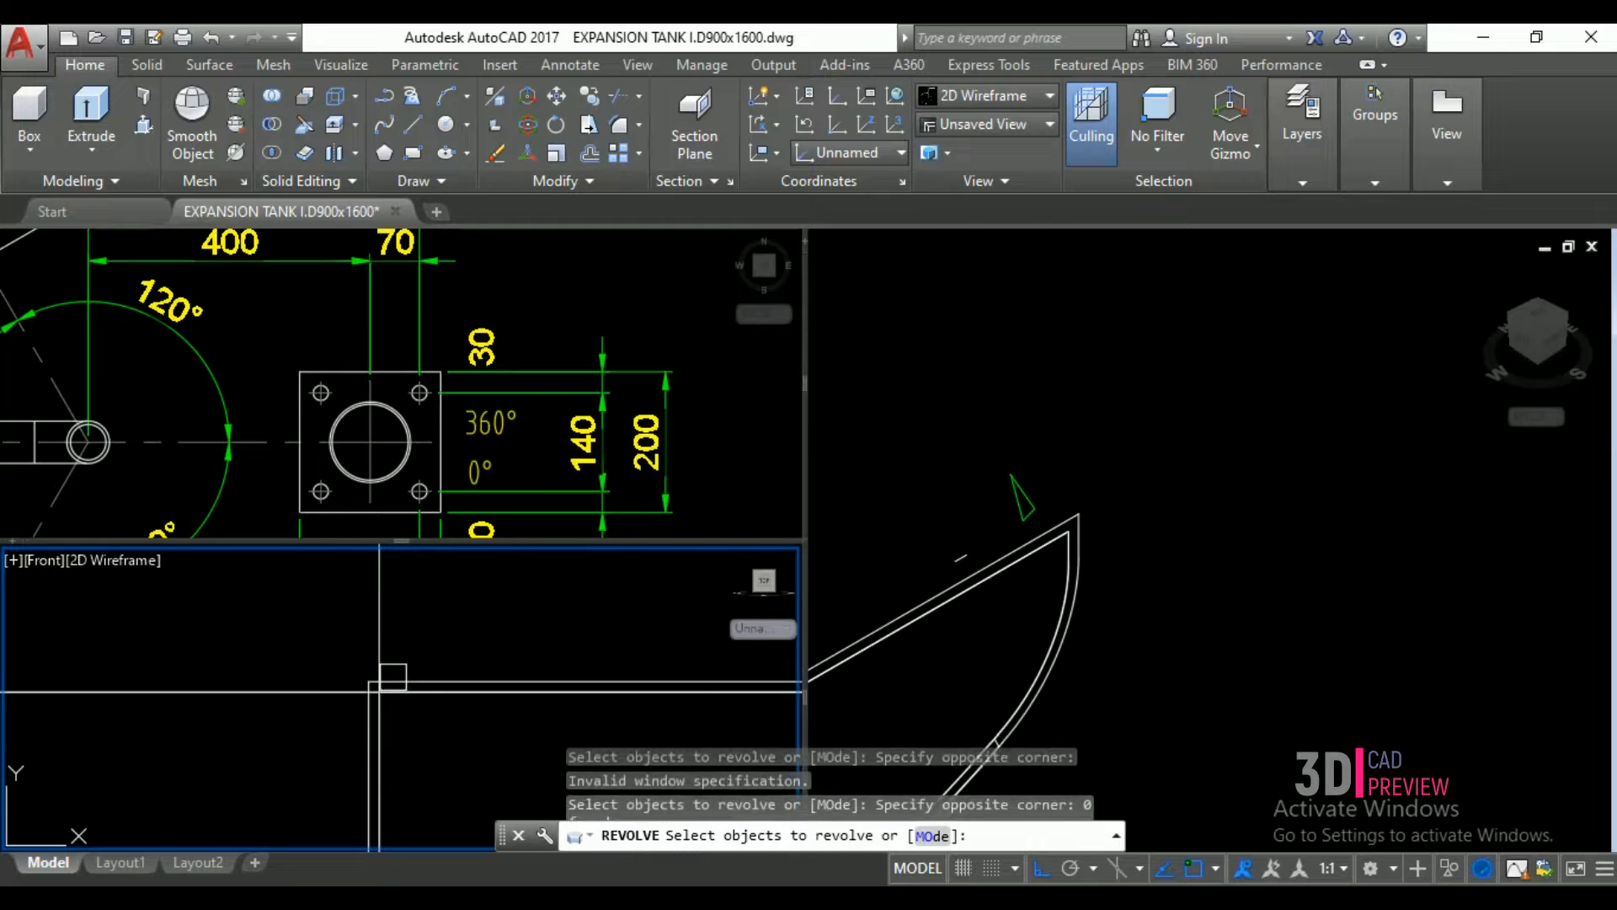
scroll(430, 629, "down", 1)
key("Escape")
key("Escape")
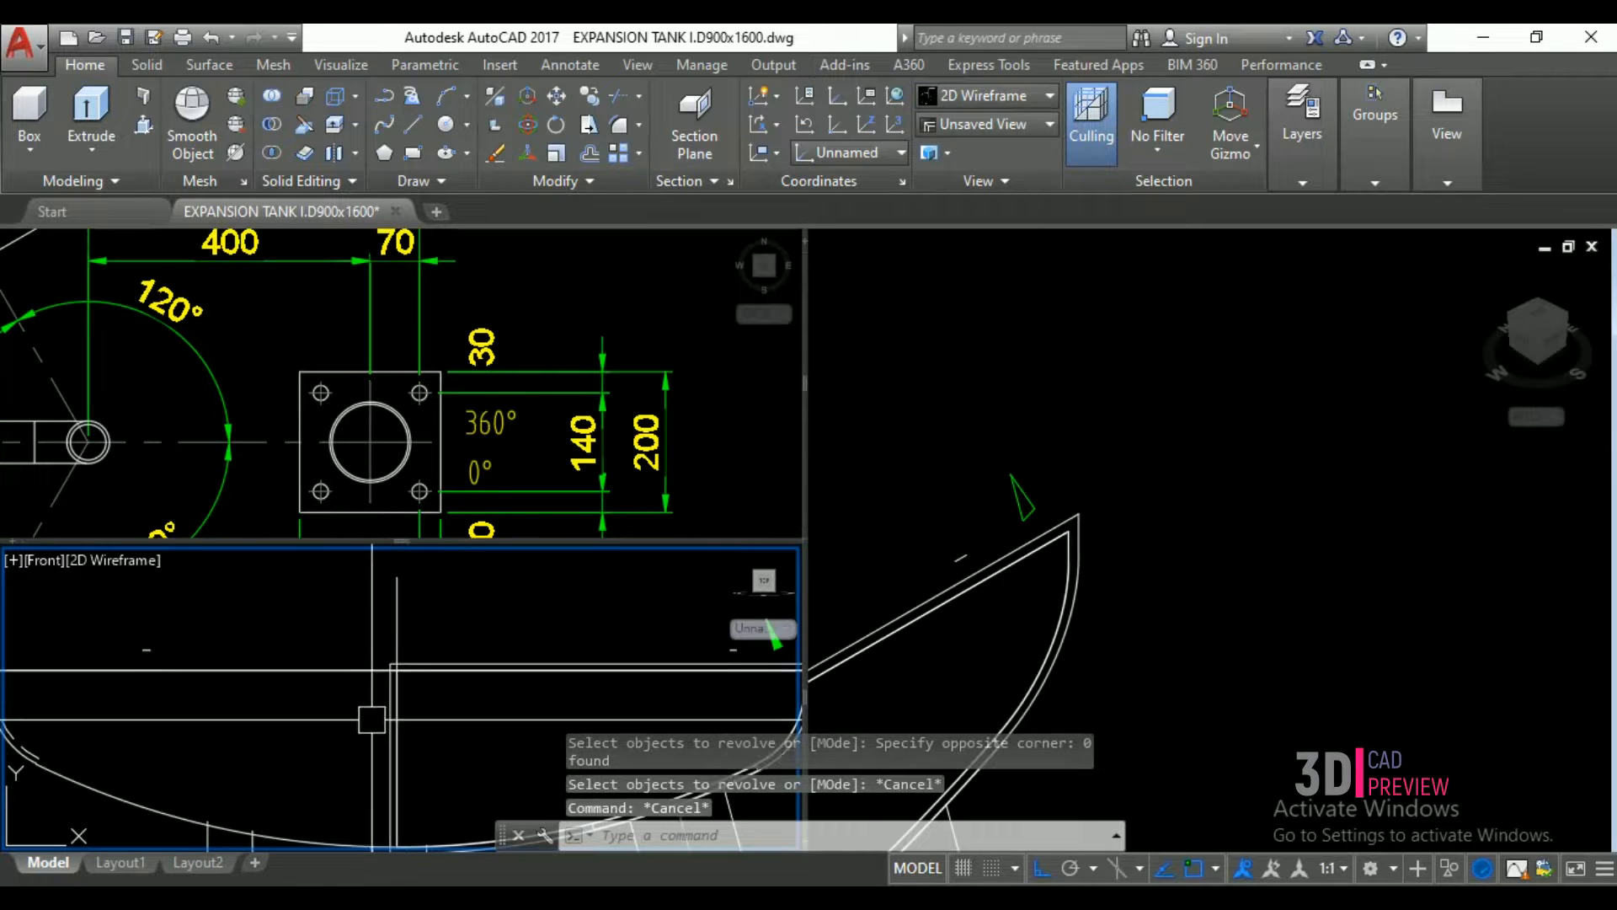
- Stretch the outer offset boundary's vertical edge by its midpoint grip onto the head's vertical centre line
scroll(417, 661, "up", 2)
left_click(415, 665)
scroll(393, 687, "down", 4)
left_click(391, 676)
scroll(402, 752, "up", 2)
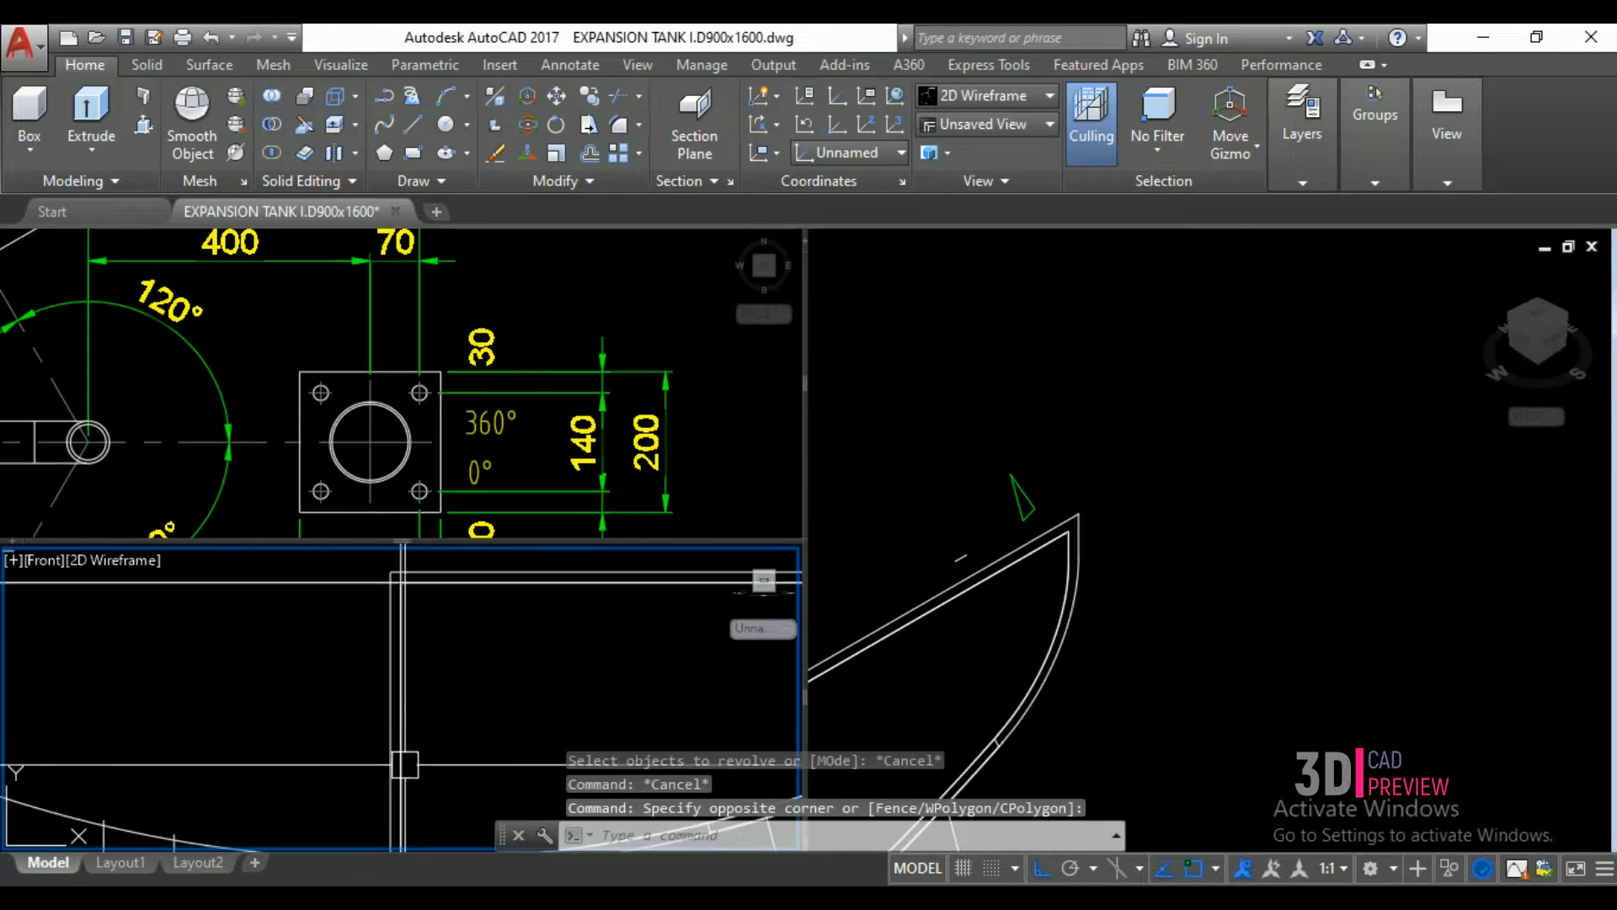
left_click(390, 719)
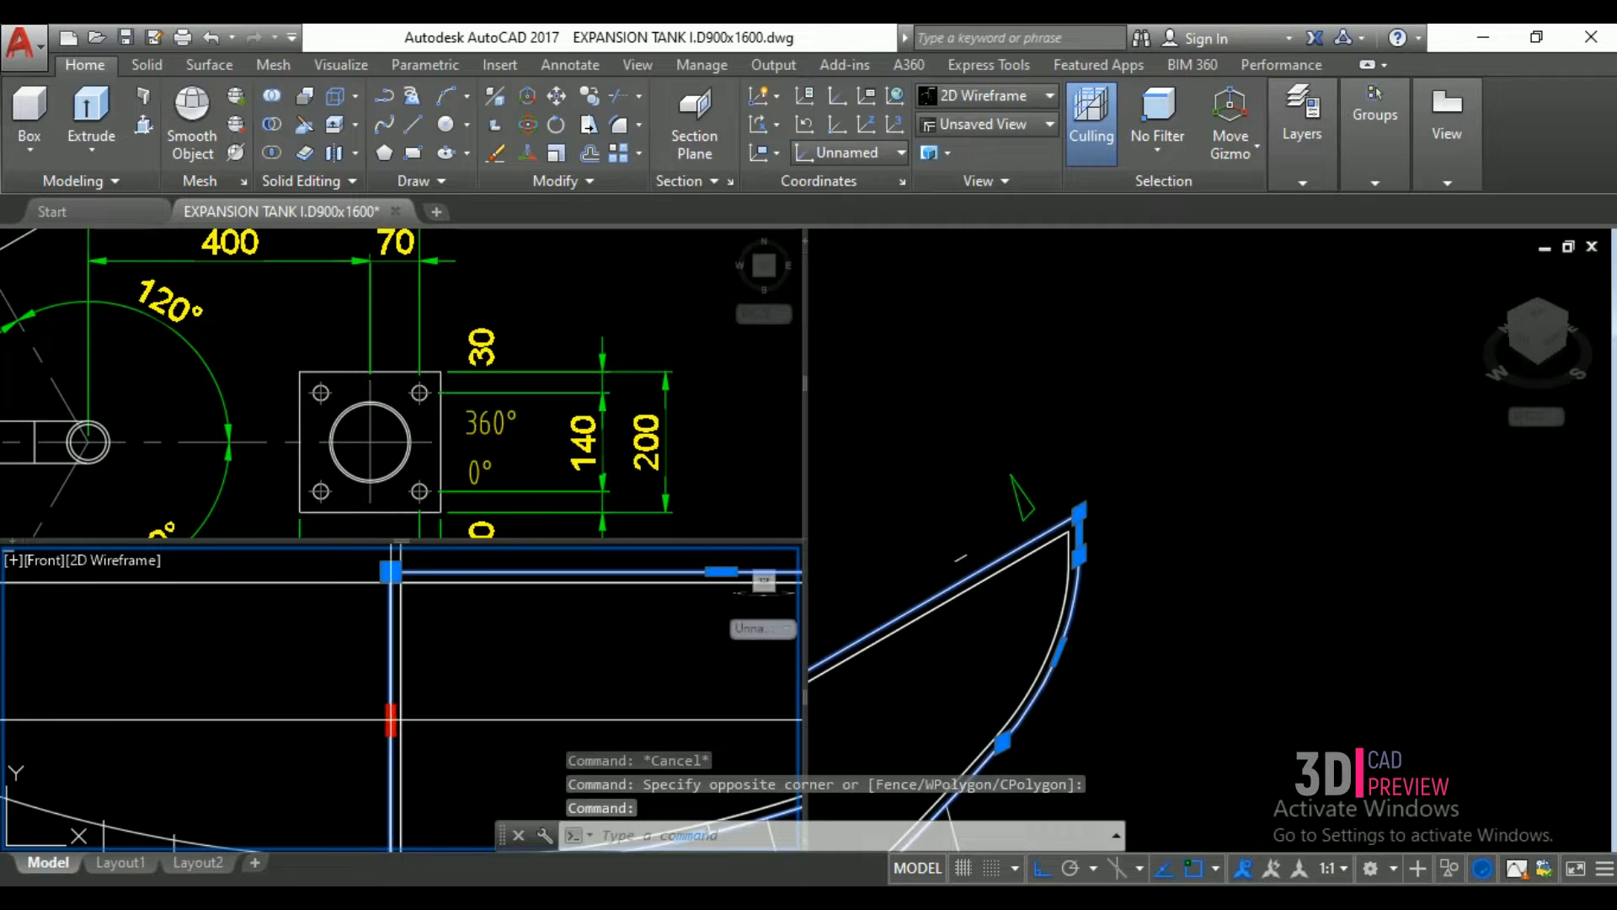
left_click(392, 718)
scroll(396, 741, "down", 4)
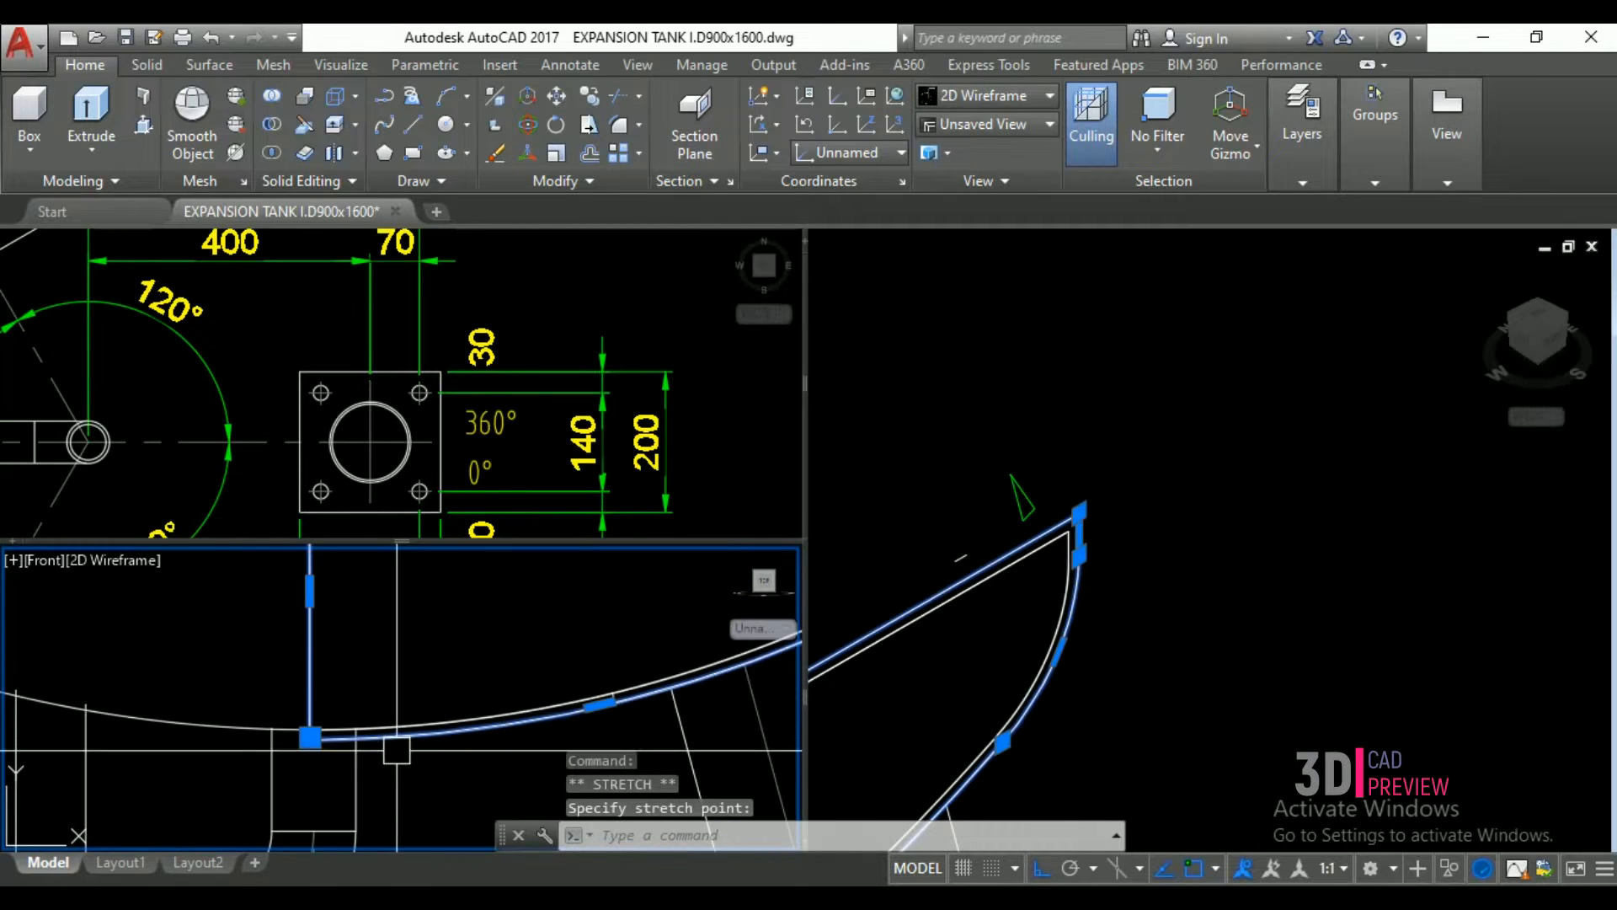
key("Escape")
scroll(413, 746, "down", 3)
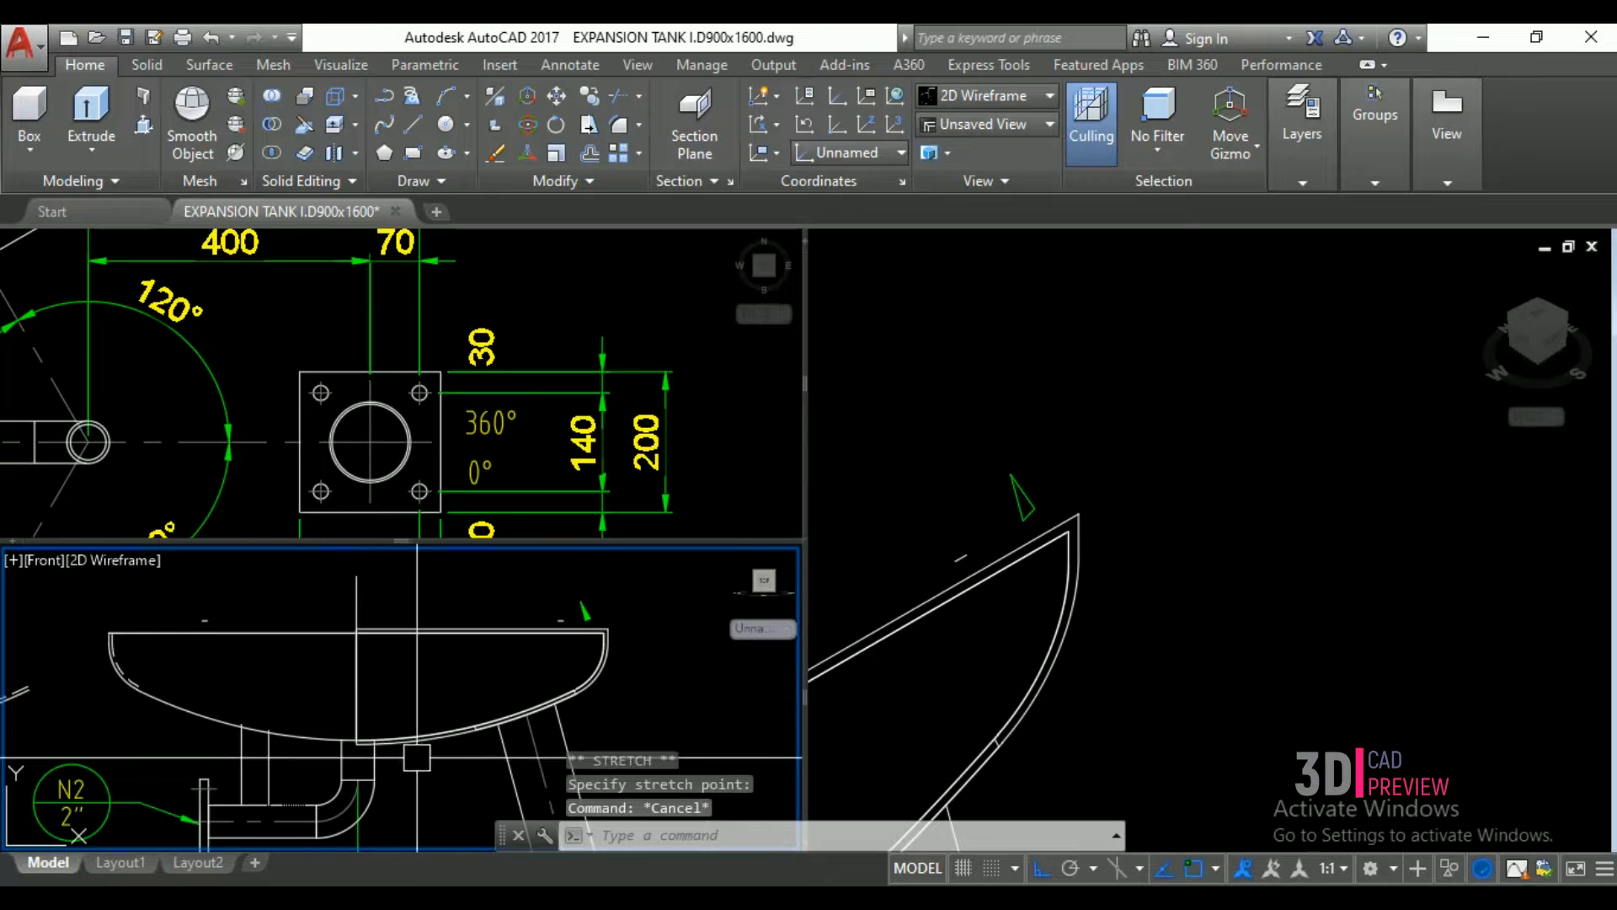
- Revolve the outer offset boundary a full 360° about the head's vertical centre line
type("rev")
key("Return")
left_click(515, 724)
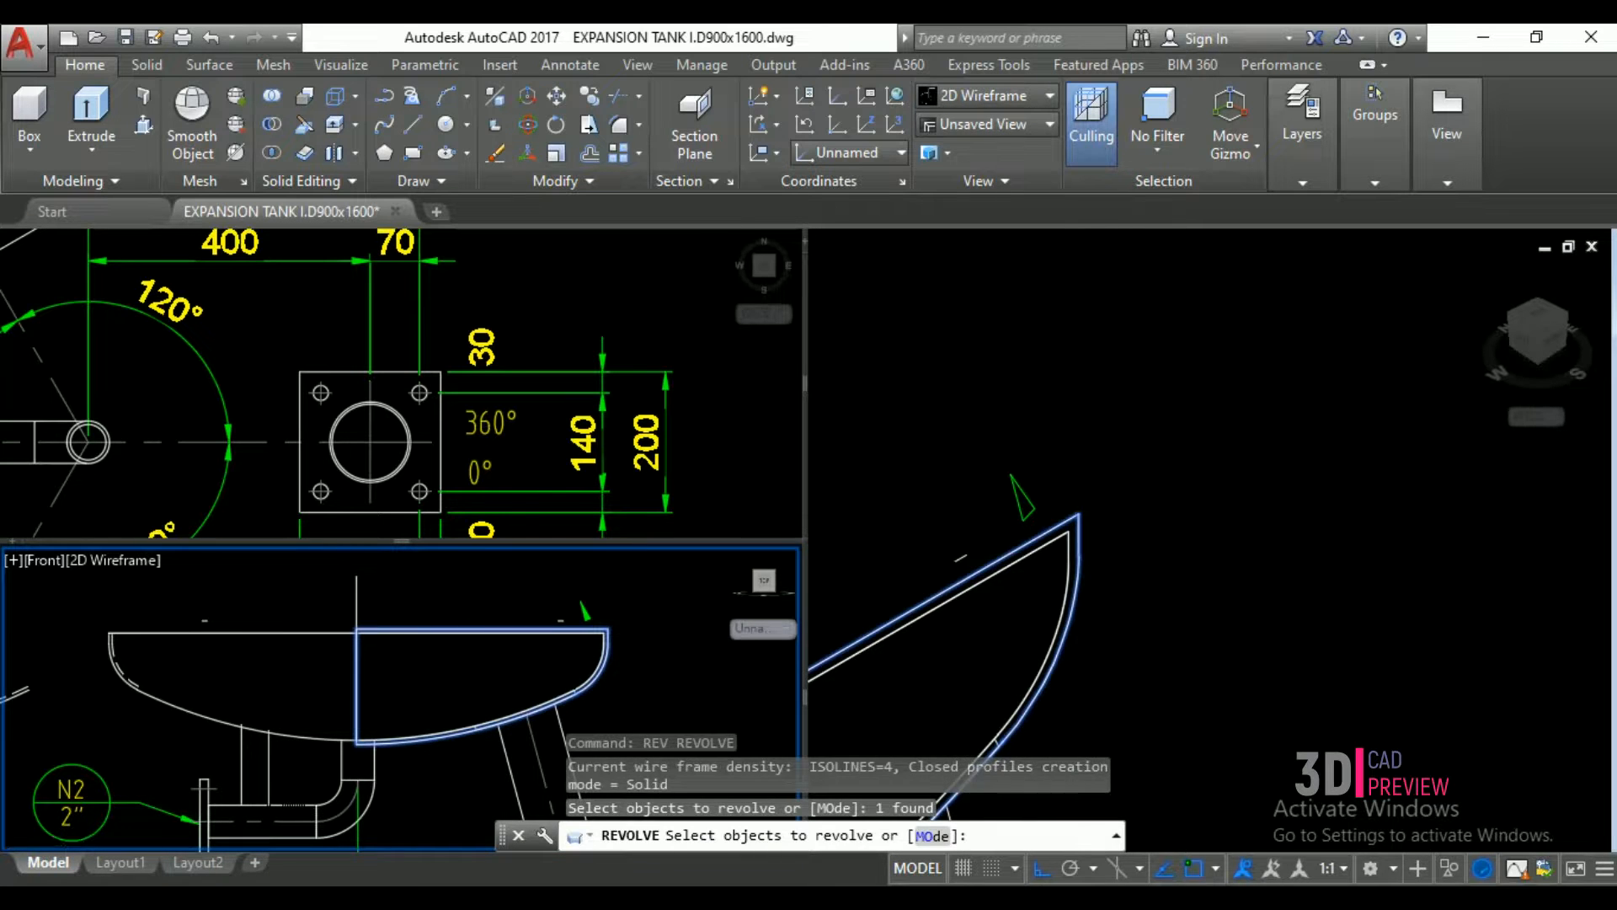
scroll(381, 626, "up", 5)
key("Return")
left_click(341, 634)
left_click(340, 721)
scroll(345, 673, "down", 3)
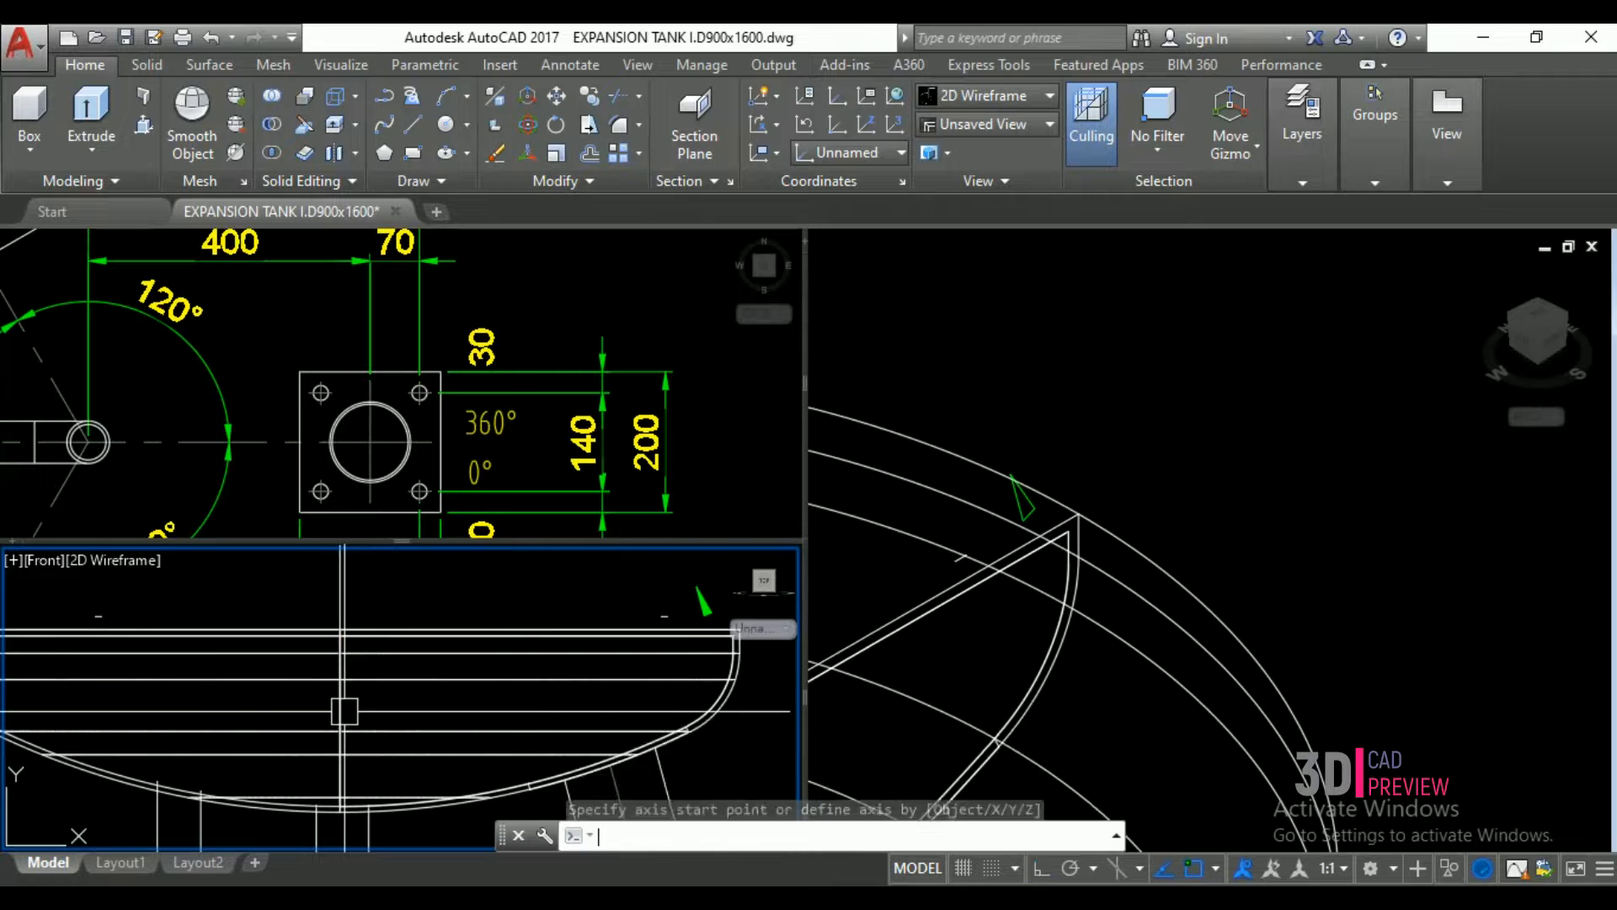
key("Return")
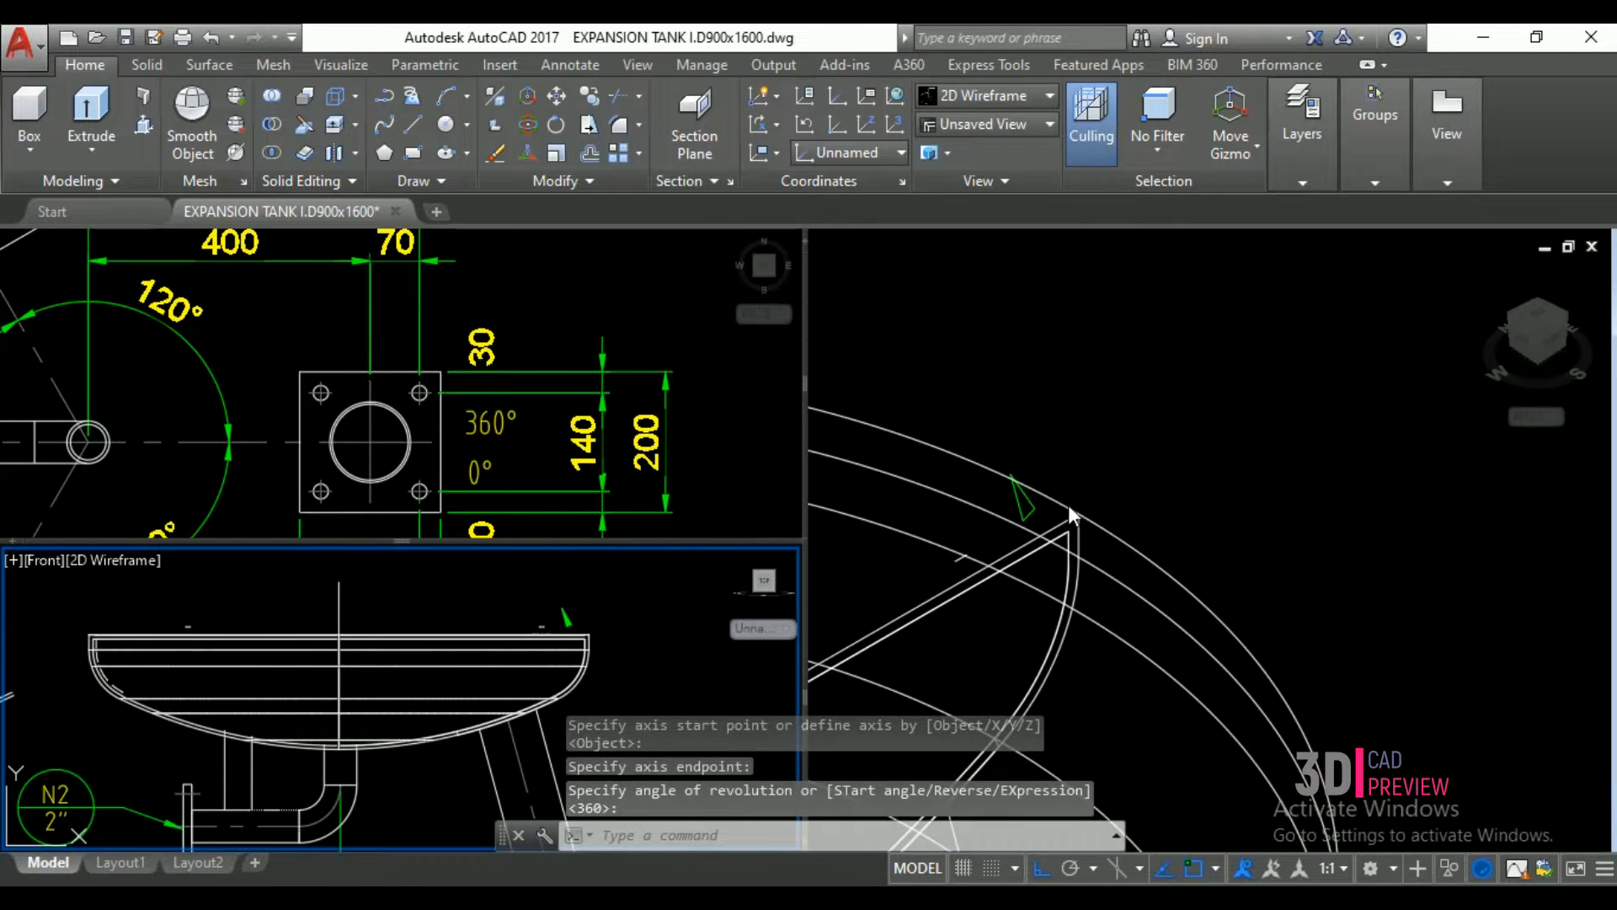
left_click(1208, 434)
scroll(1209, 432, "down", 6)
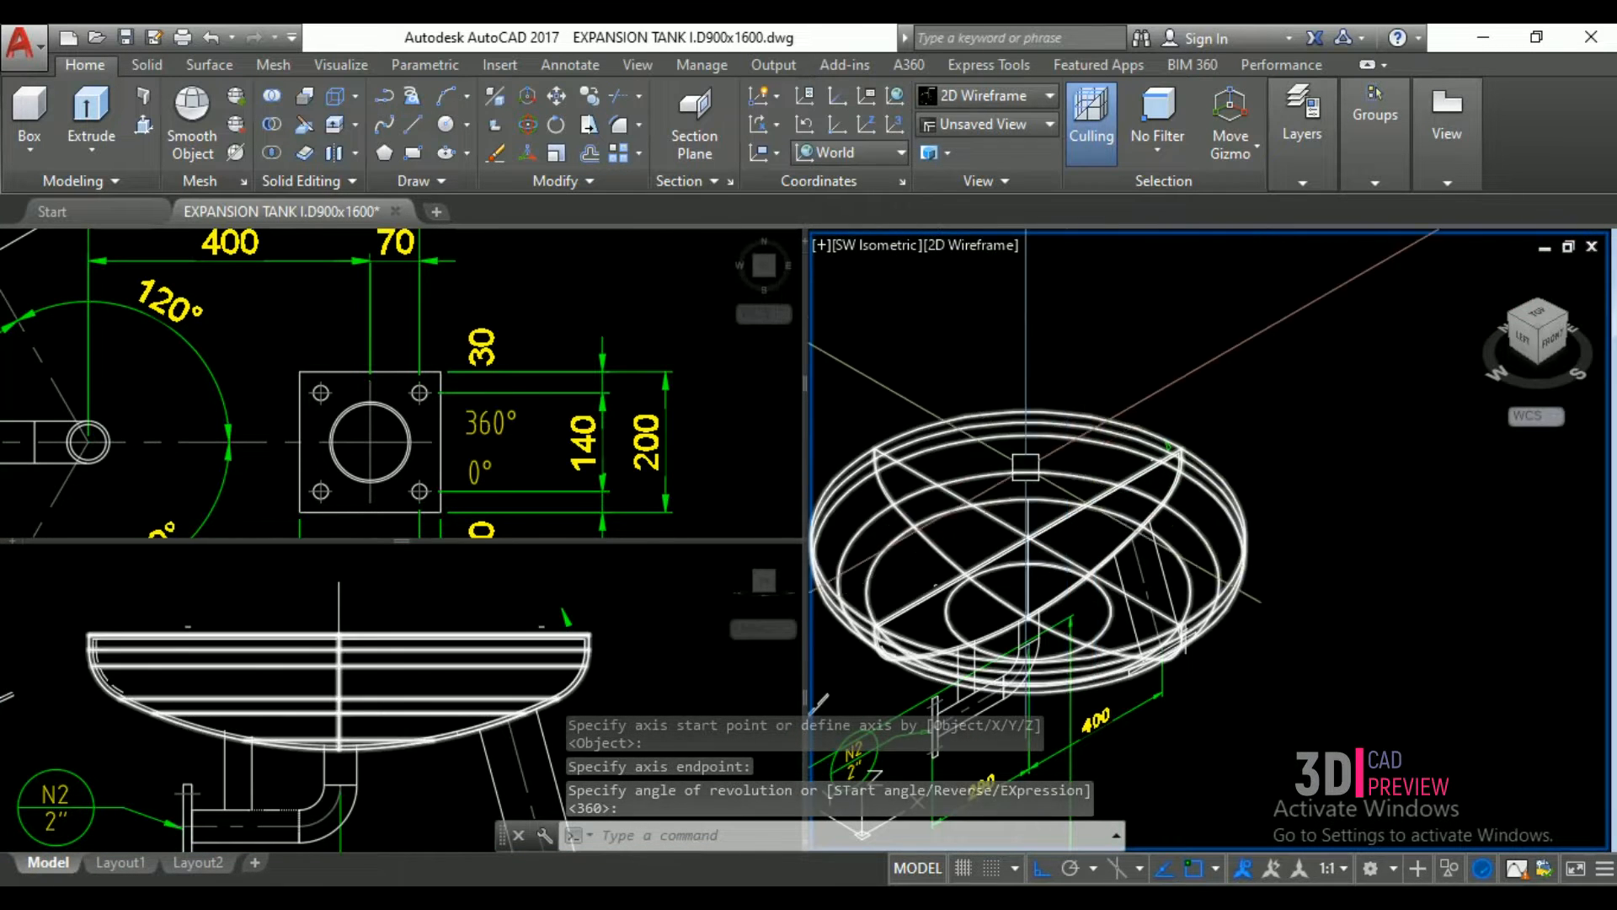
key("ctrl+r")
left_click(1191, 595)
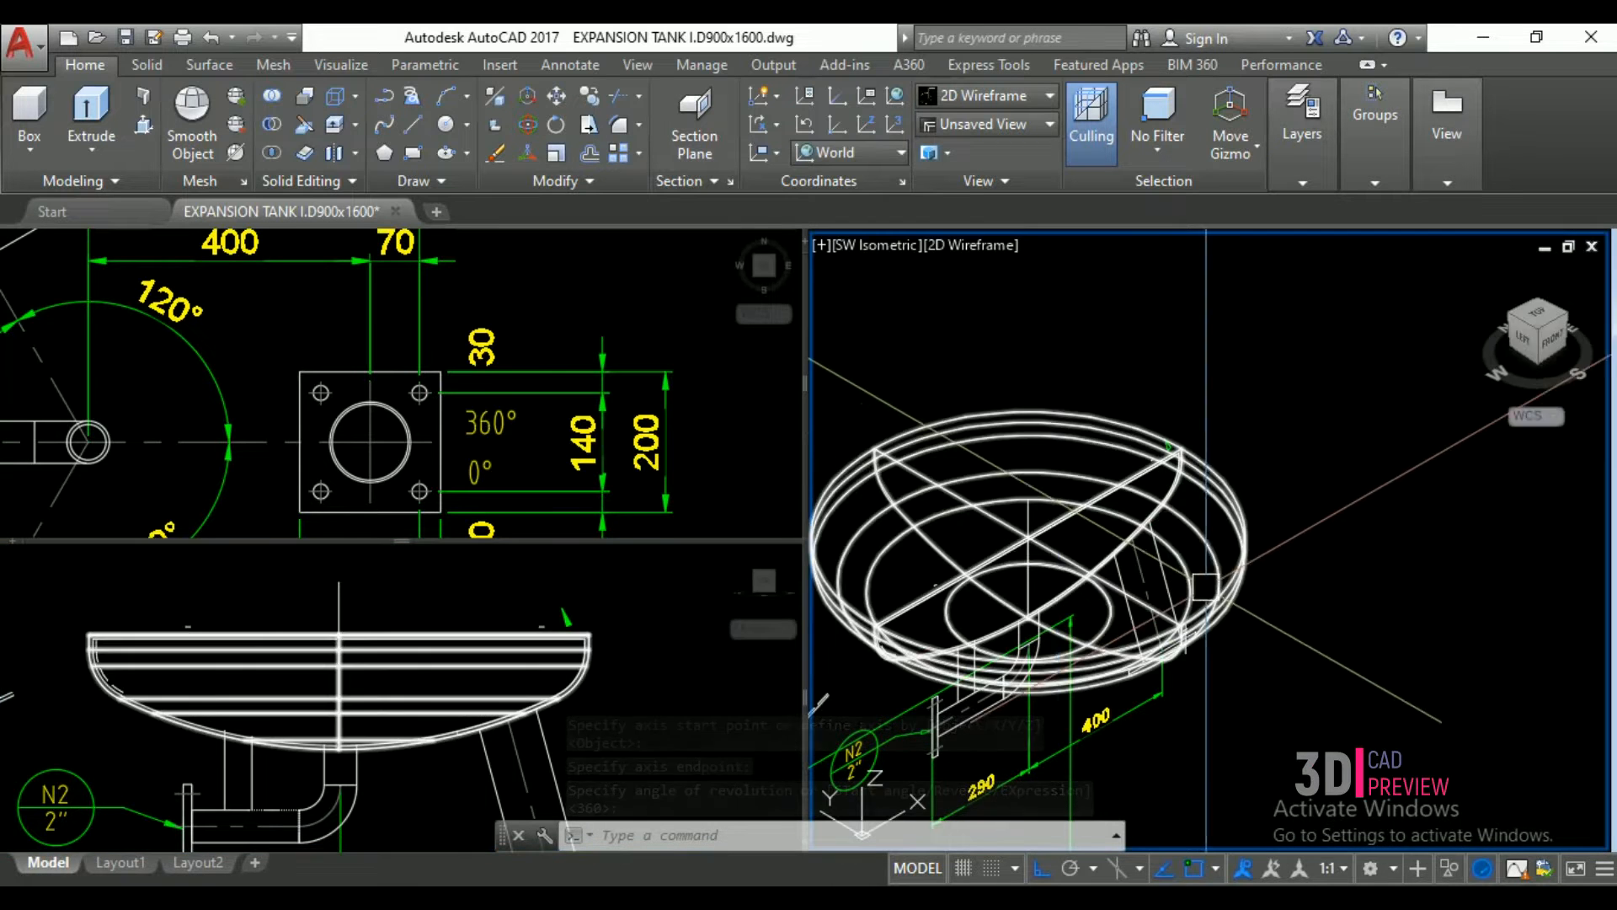
- Copy the View B-B leg and base plate details from their pipe centre to the centre of the revolved head in the top view
left_click(497, 339)
scroll(504, 335, "down", 6)
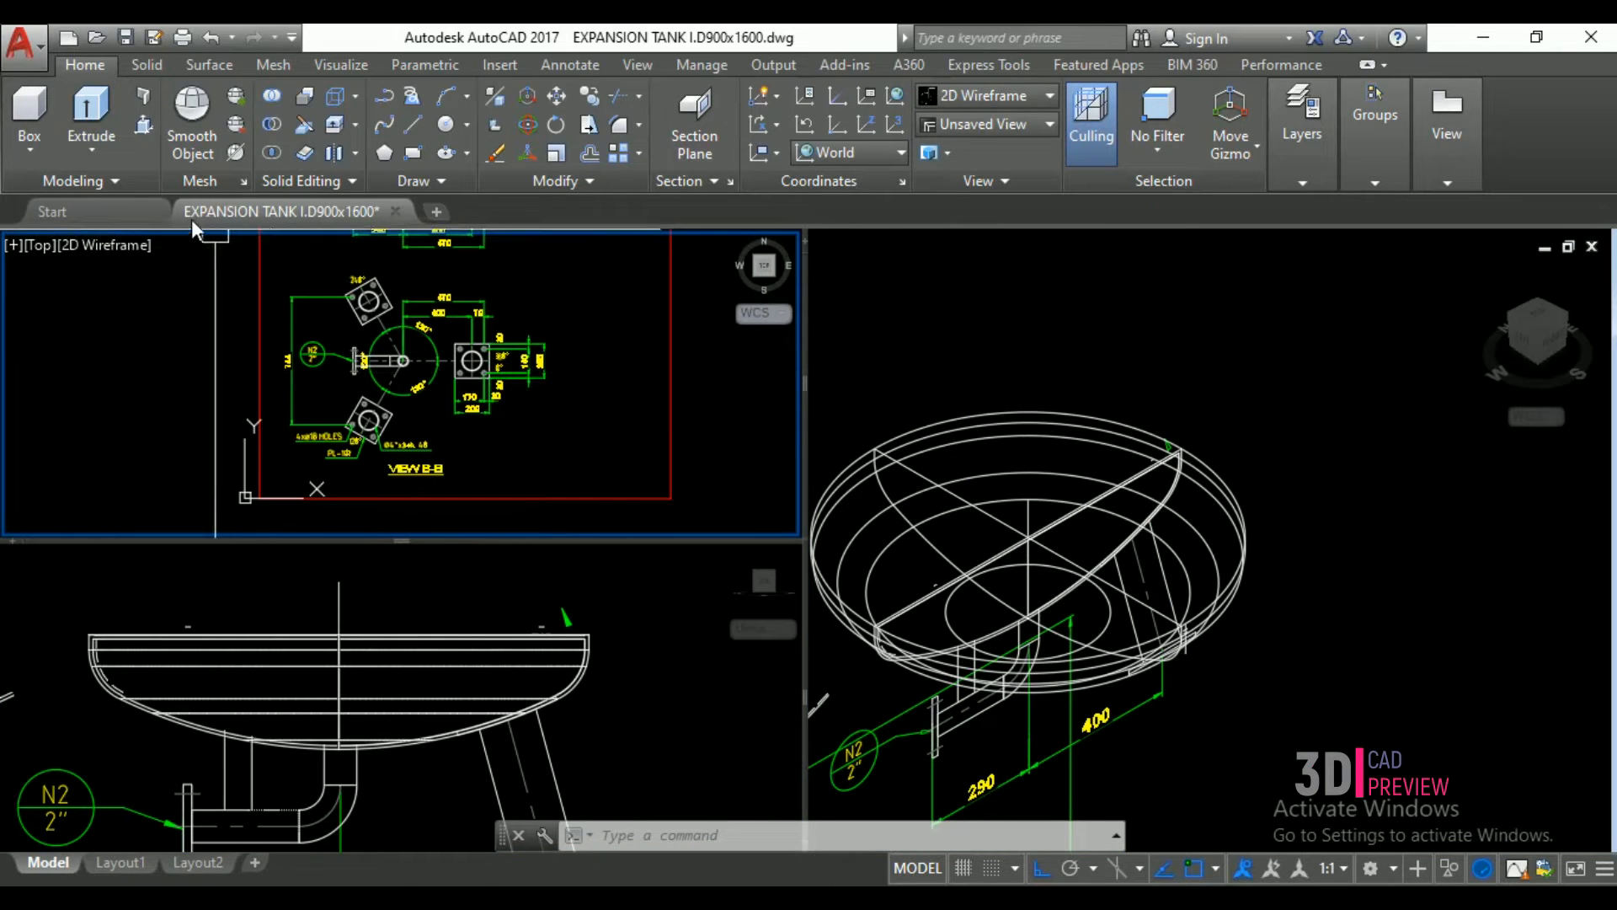
left_click(224, 262)
left_click(607, 471)
type("co")
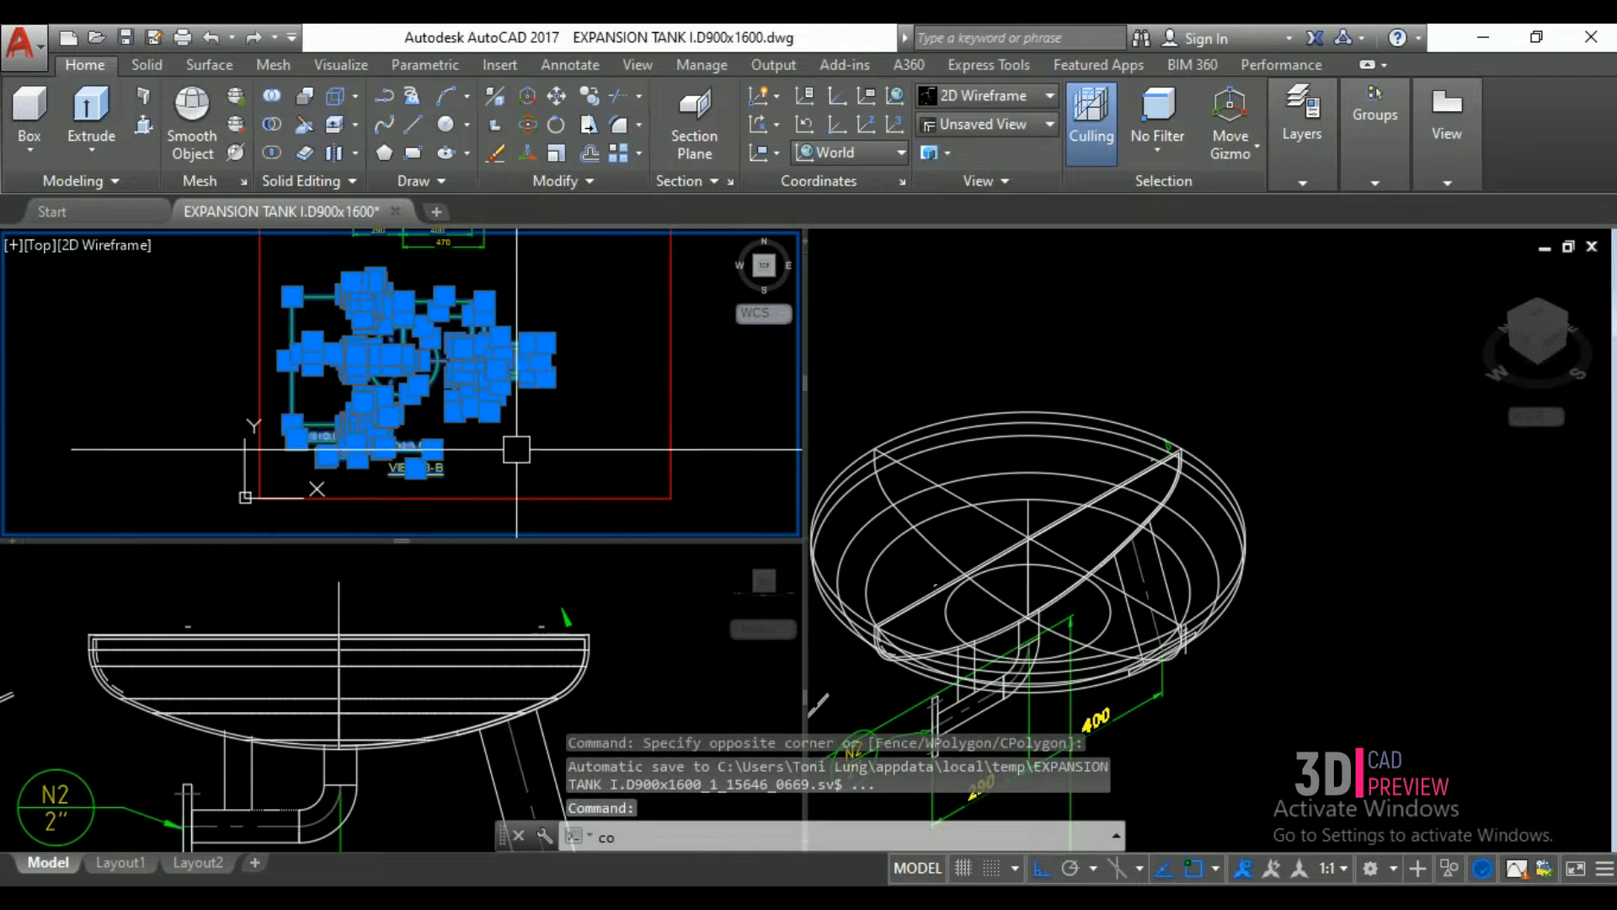
key("Return")
scroll(446, 421, "up", 8)
left_click(448, 439)
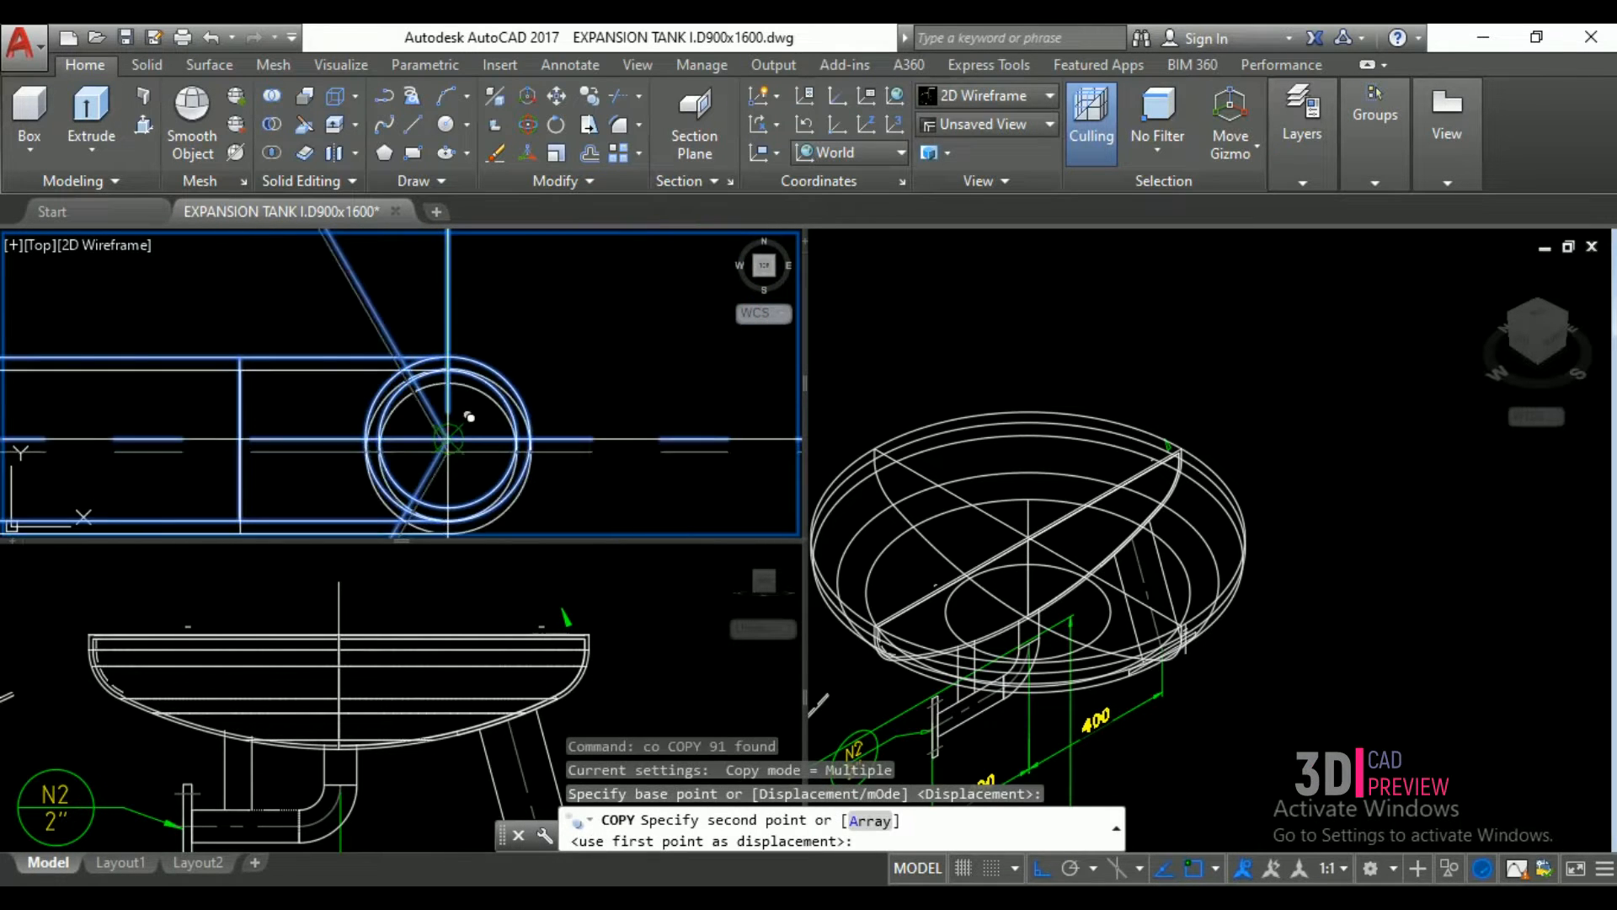
scroll(469, 416, "down", 6)
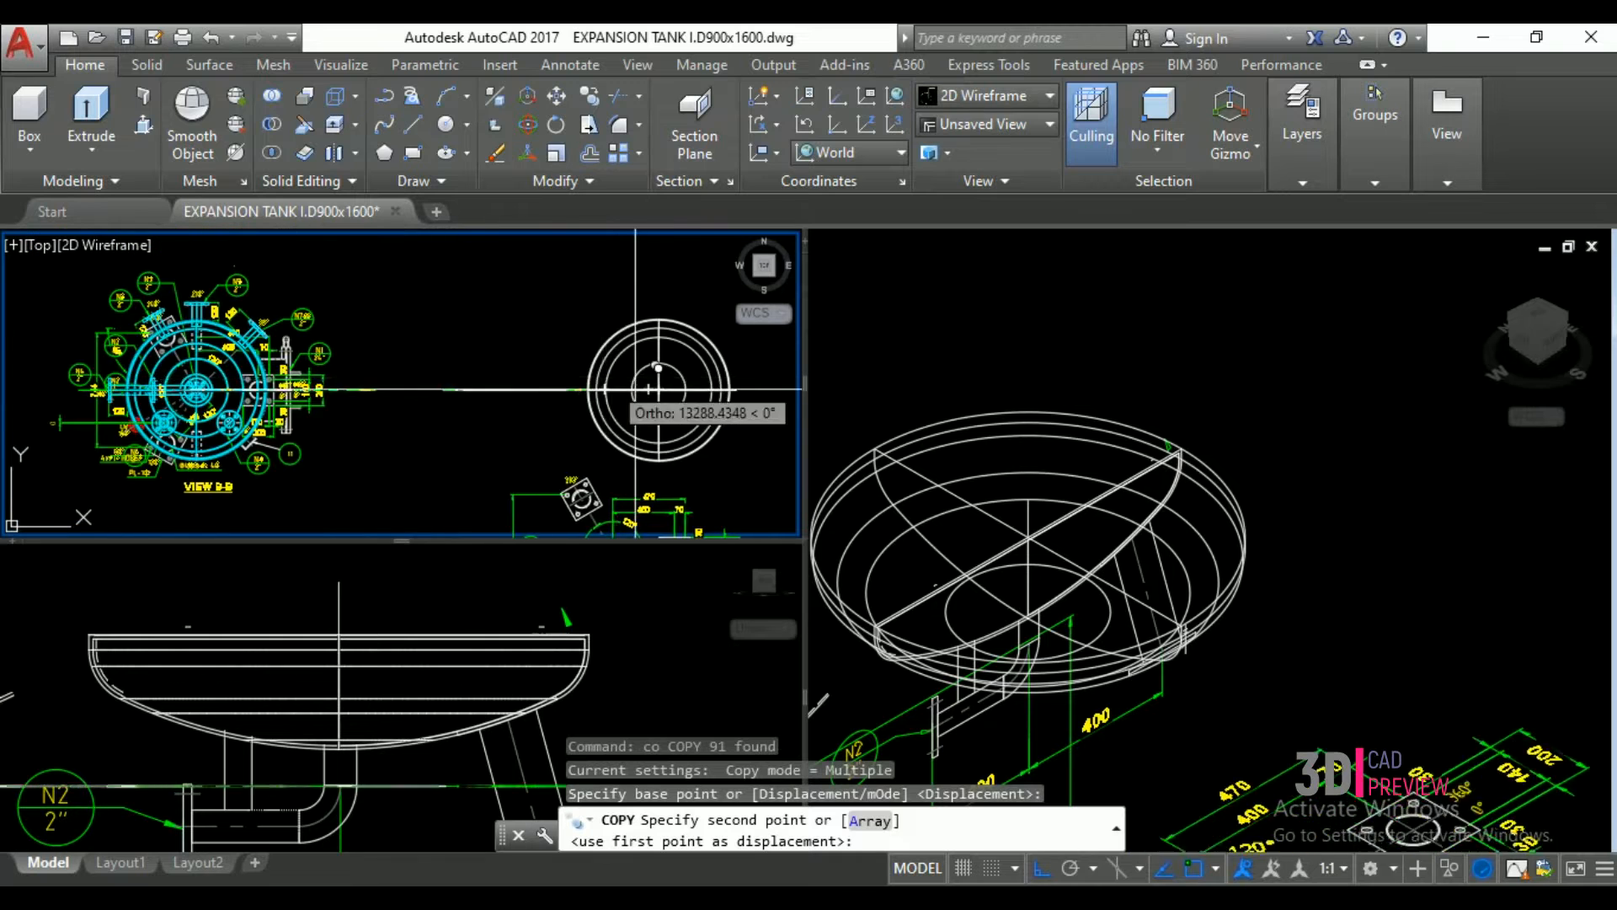
scroll(640, 390, "up", 4)
right_click(644, 388, "shift")
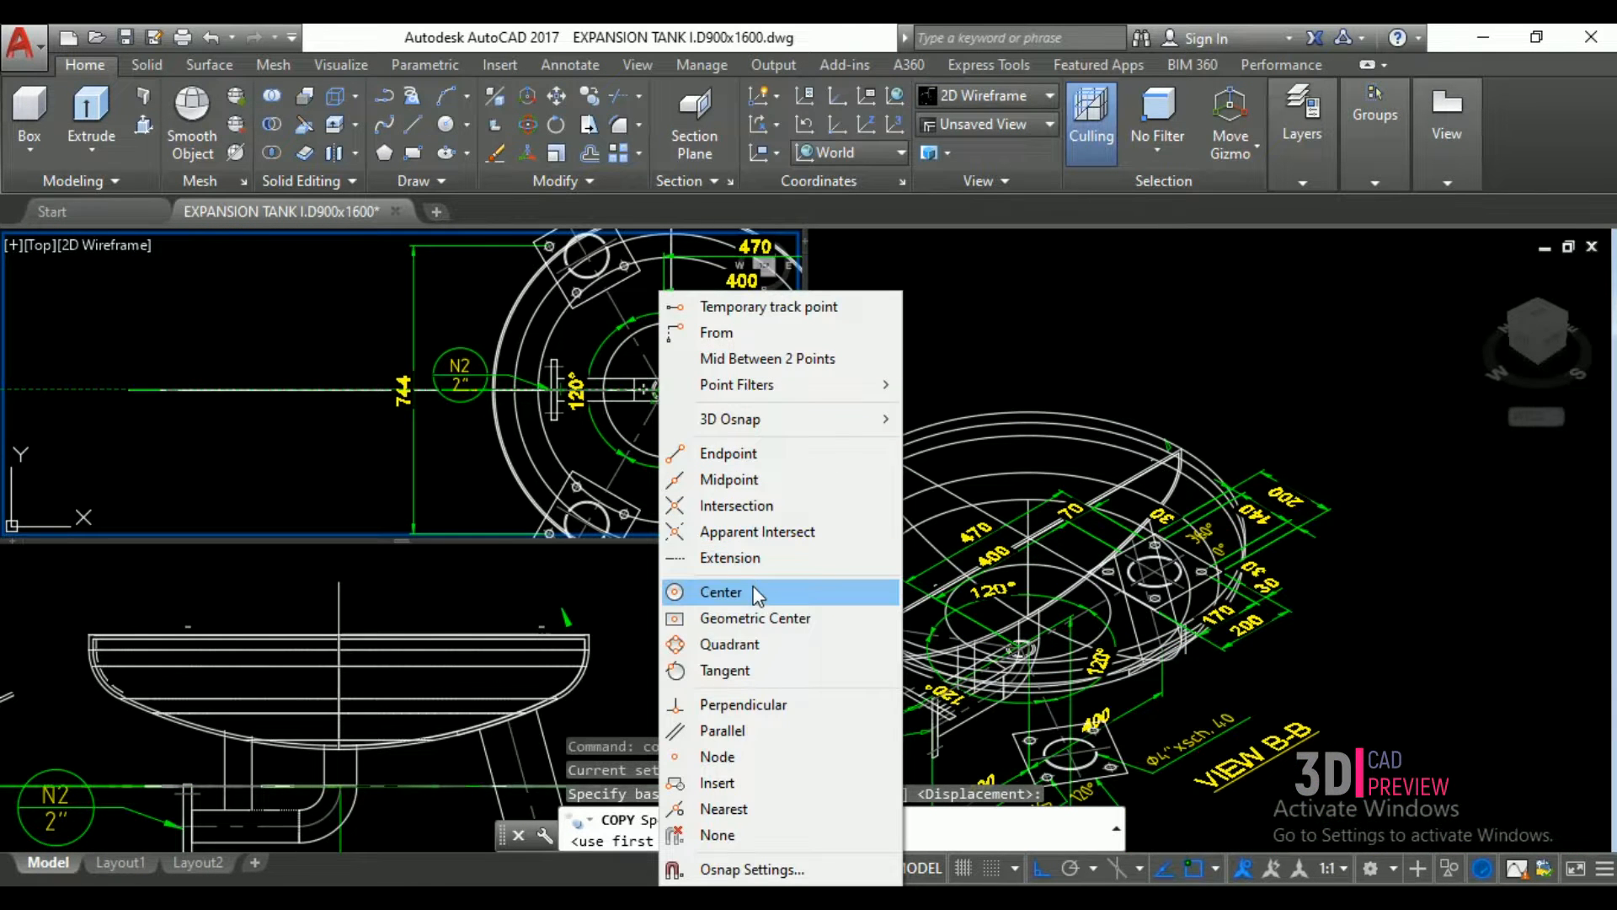
left_click(712, 591)
left_click(684, 349)
scroll(629, 331, "down", 4)
key("Return")
- Examine the copied base plates above the revolved head in the isometric view and the leg's base in the front view
left_click(1347, 623)
scroll(1310, 602, "down", 4)
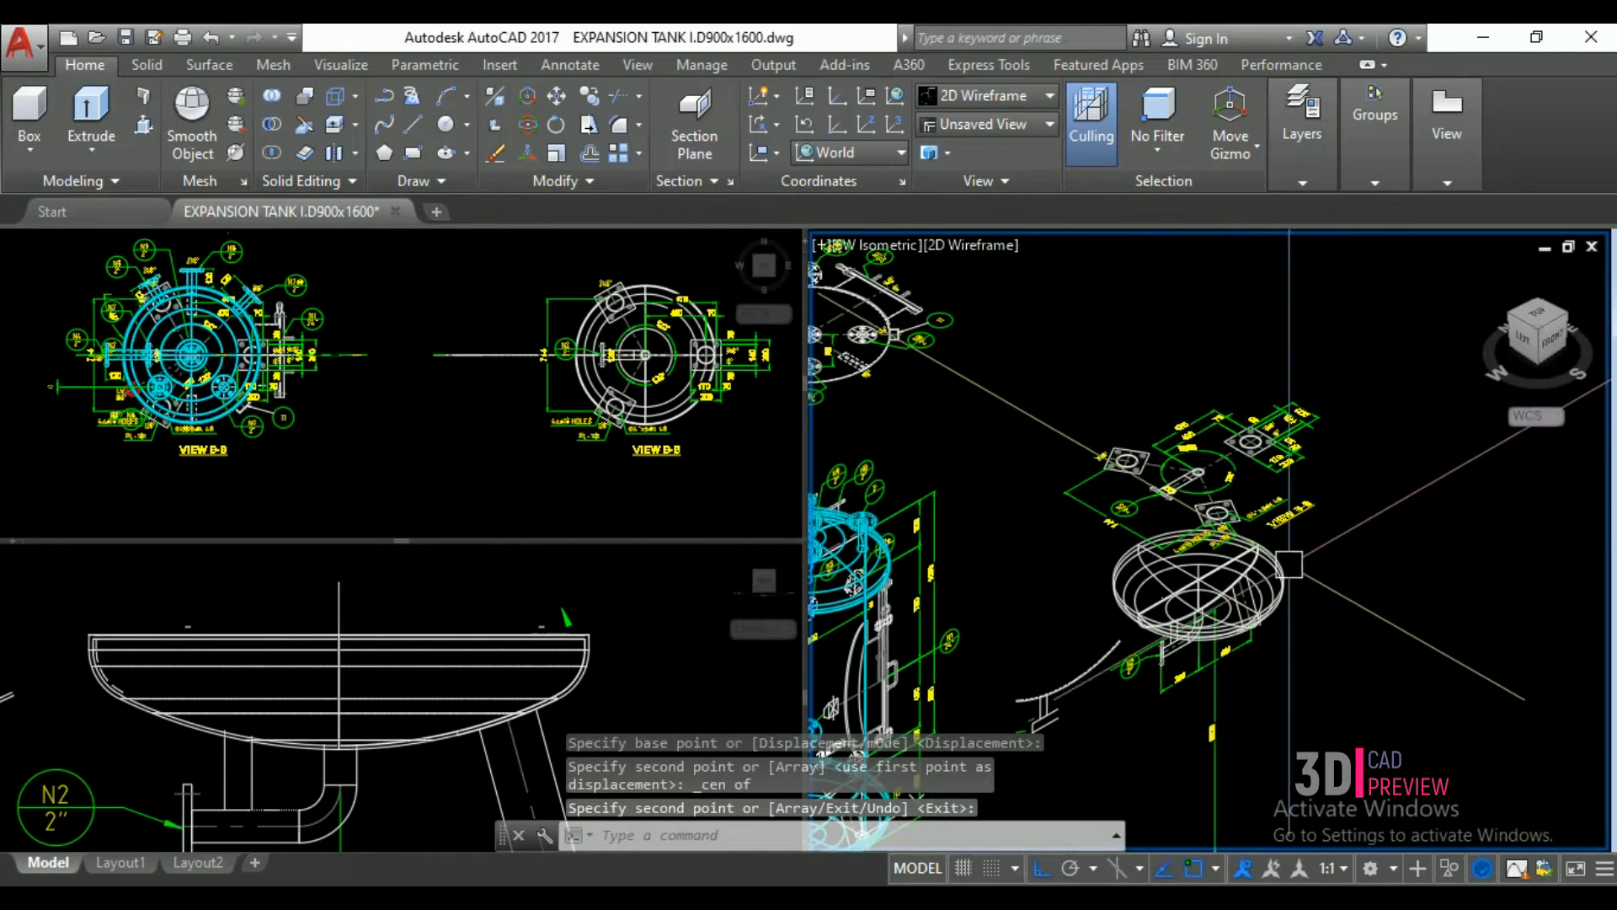
scroll(1289, 572, "up", 3)
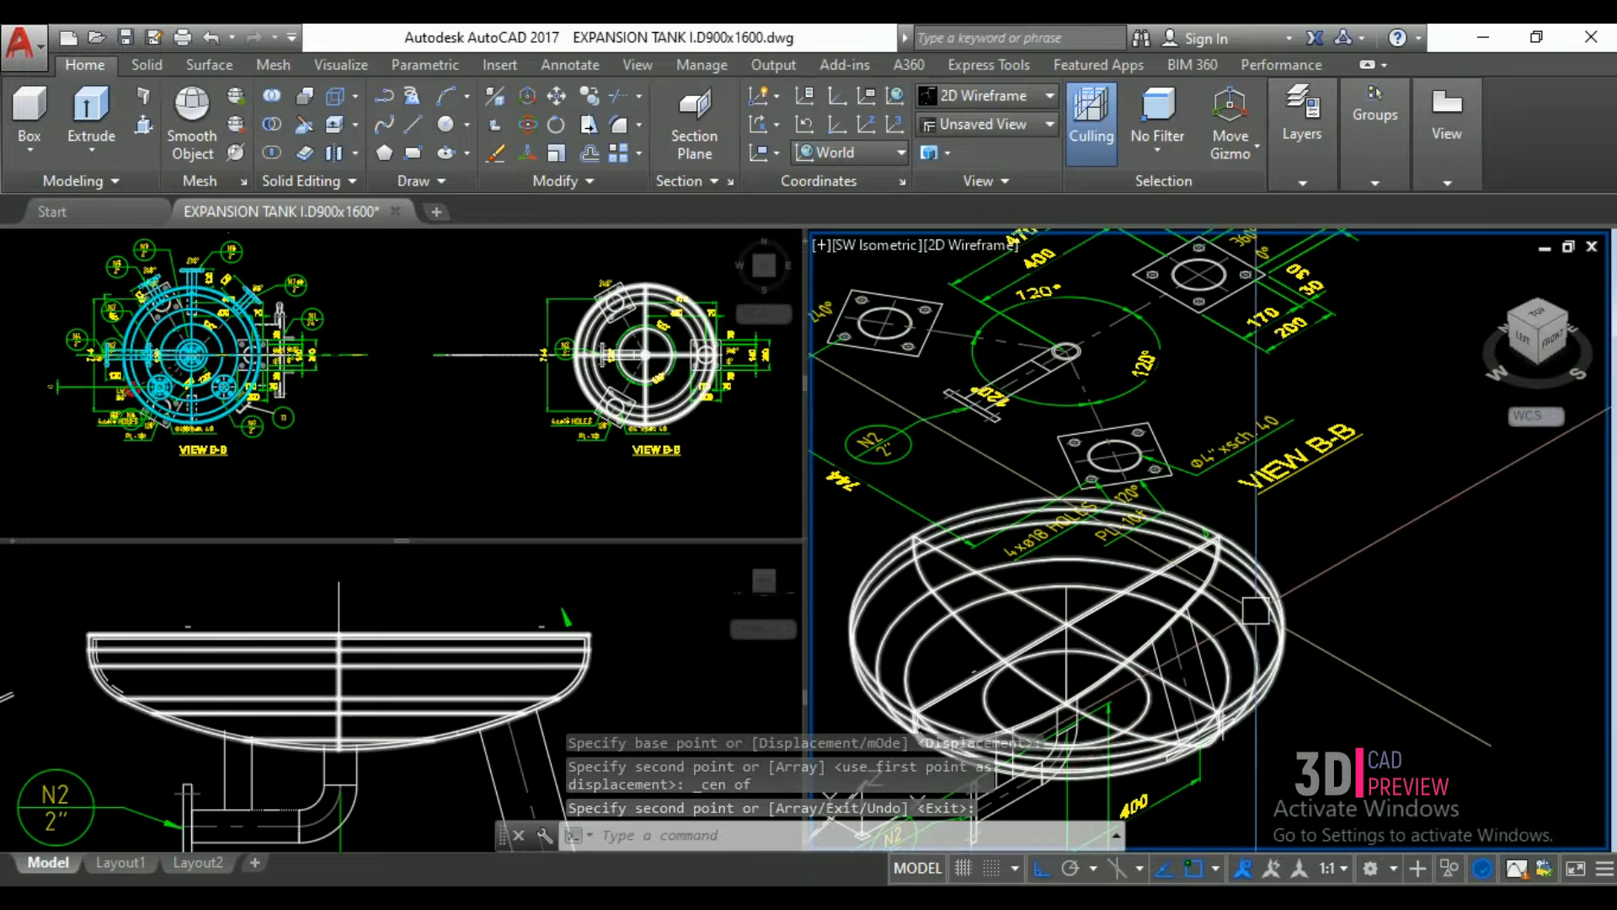
middle_click_drag(1178, 353, 1168, 448)
scroll(1246, 395, "up", 5)
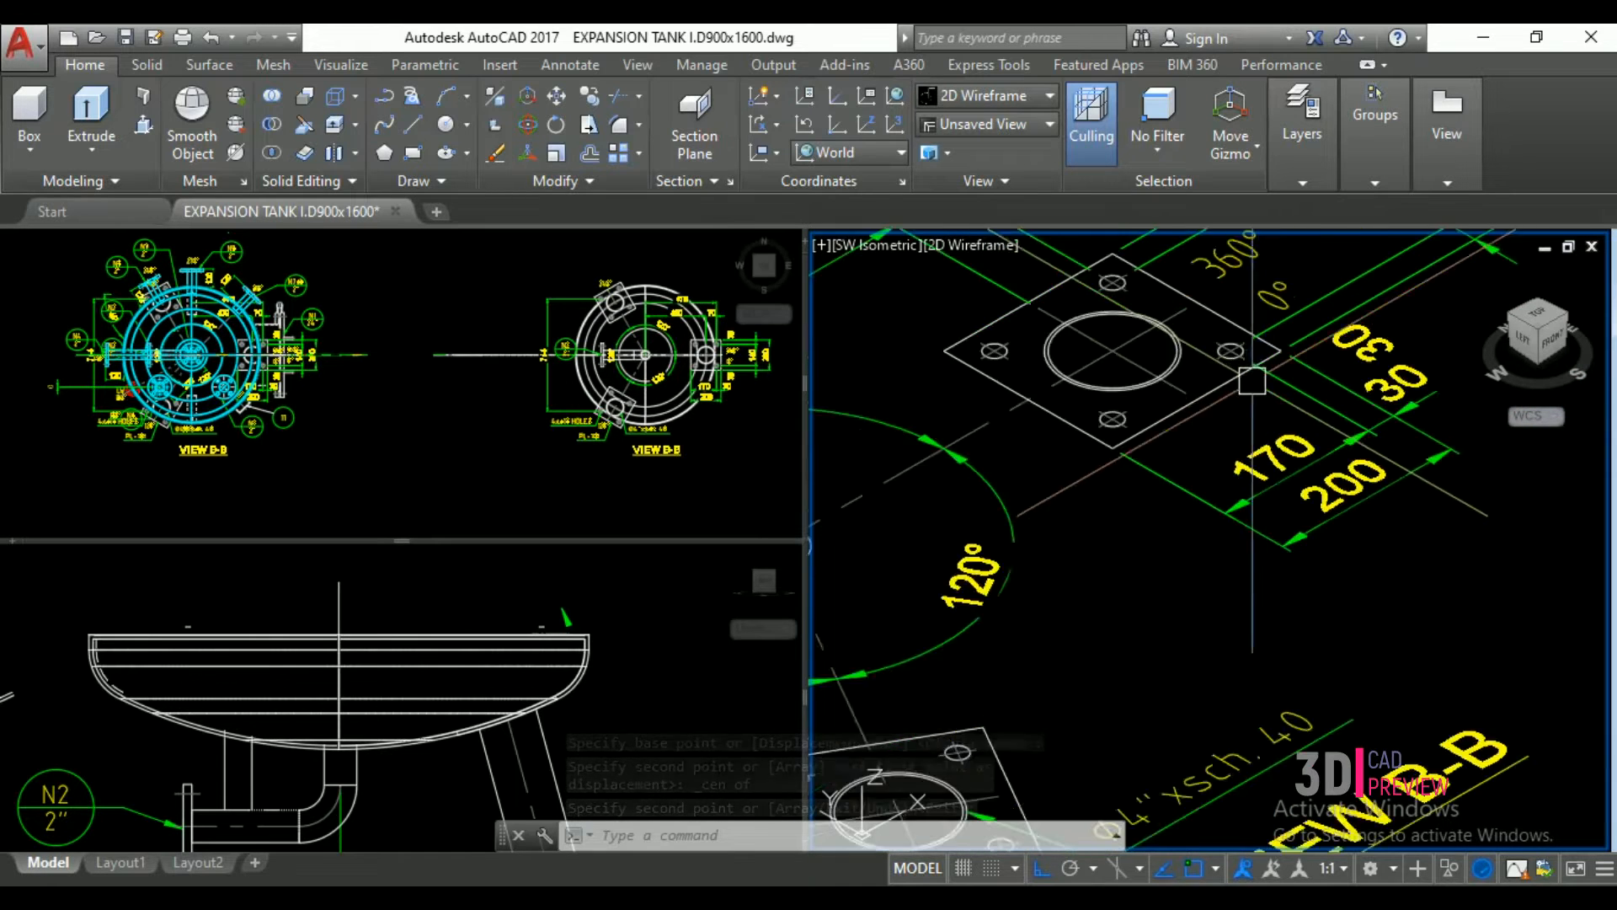
scroll(1272, 412, "down", 3)
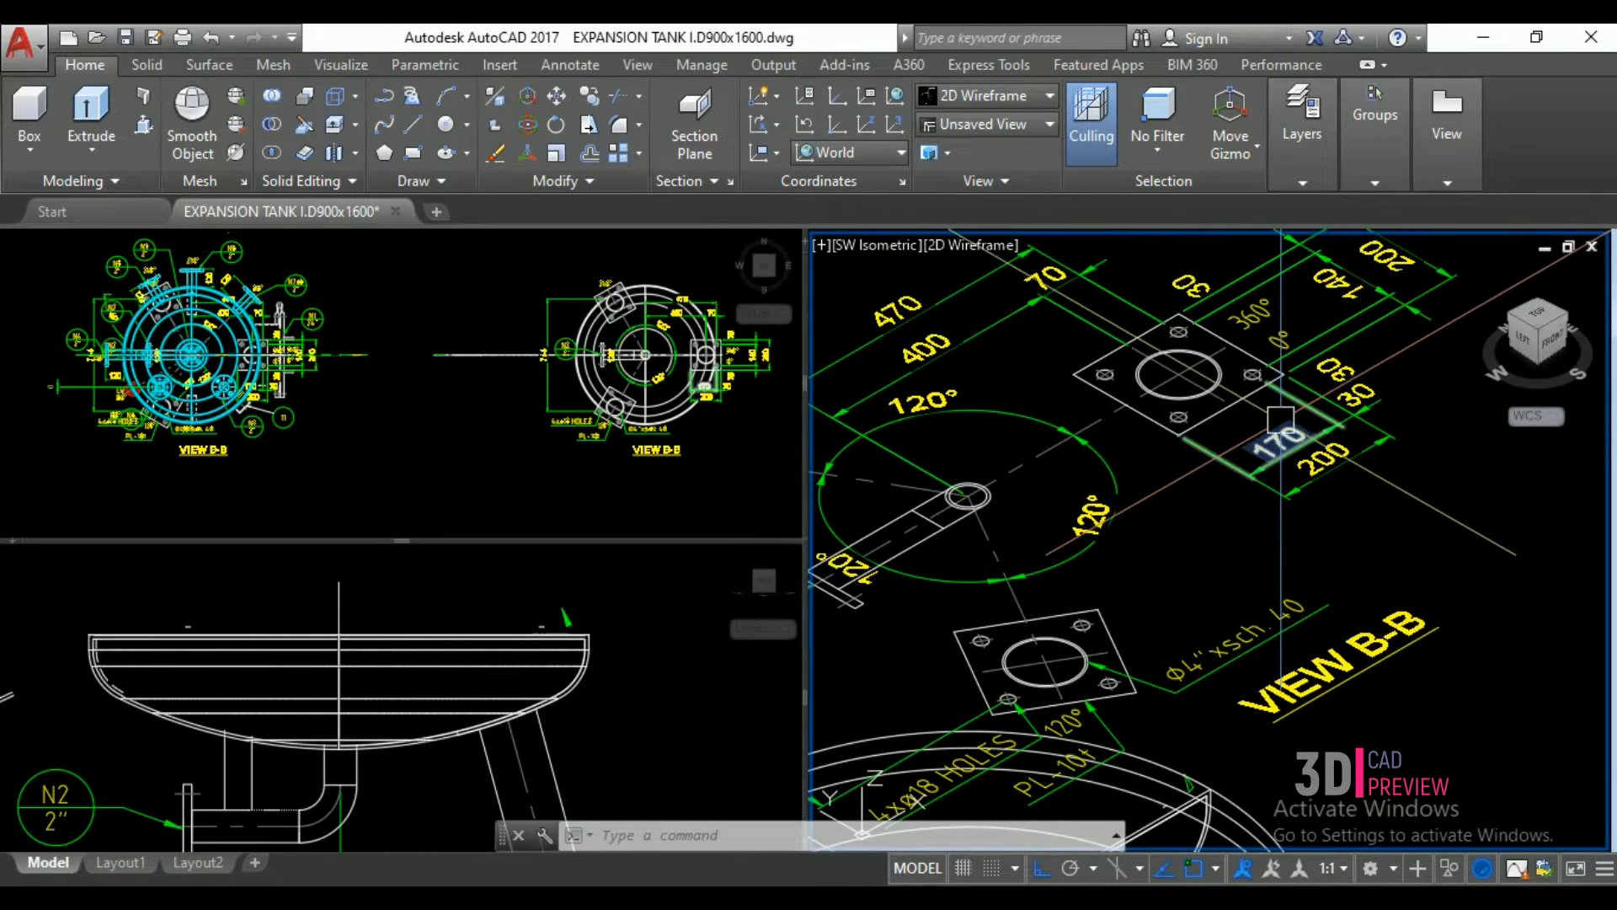
left_click(586, 665)
scroll(595, 665, "down", 4)
type("d")
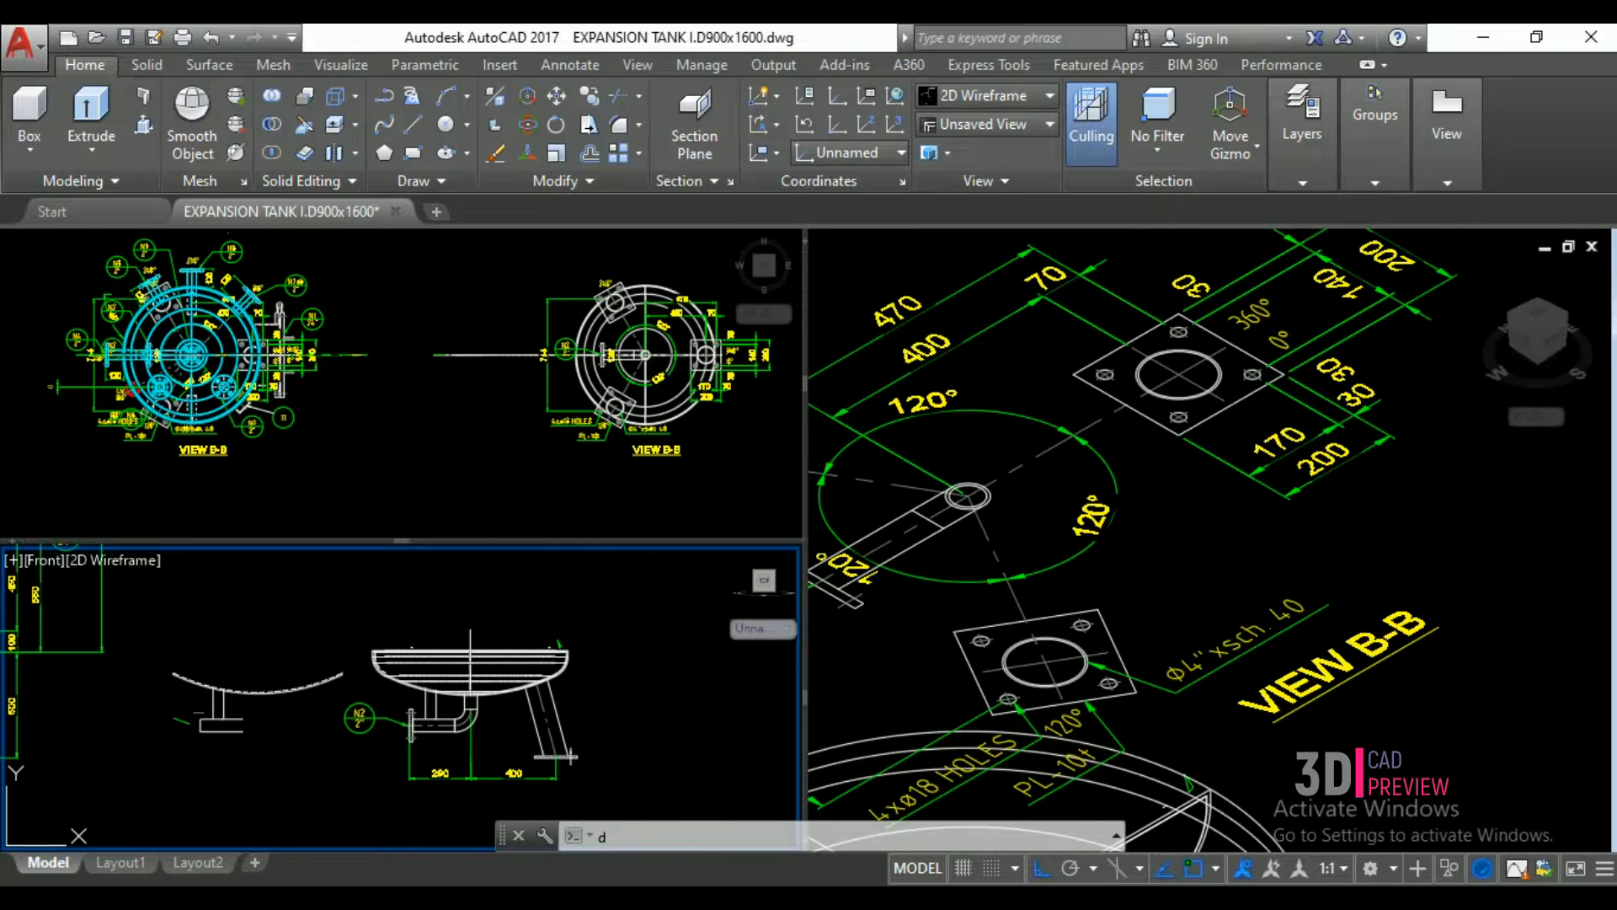
key("Return")
left_click(949, 634)
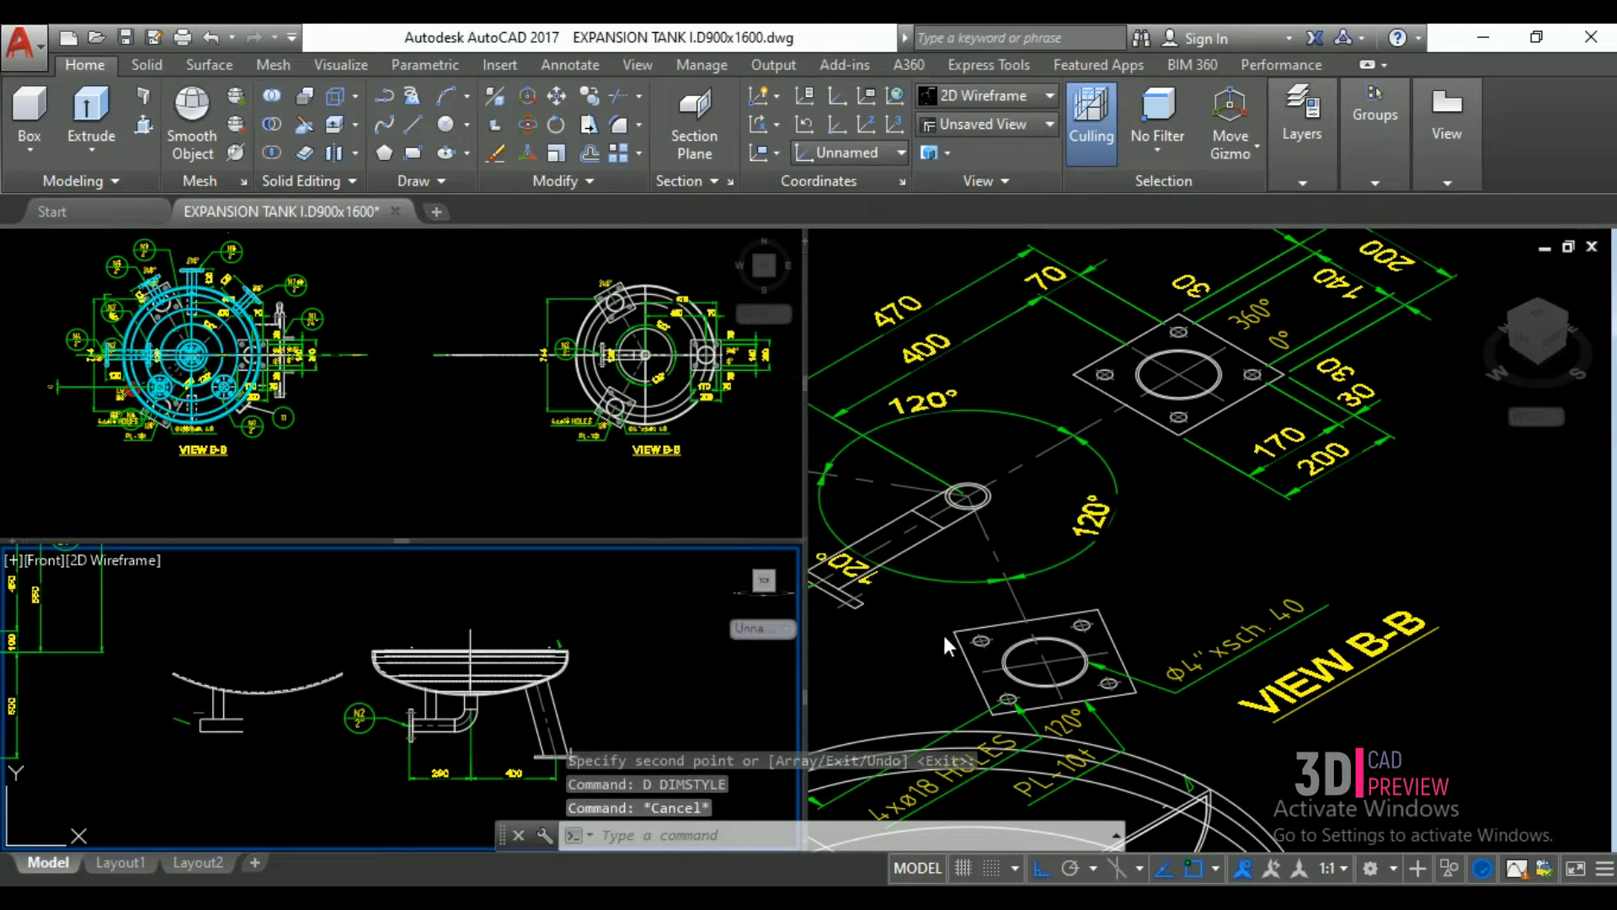
- Measure the thickness of the leg's base plate at its outer end in the front view
type("di")
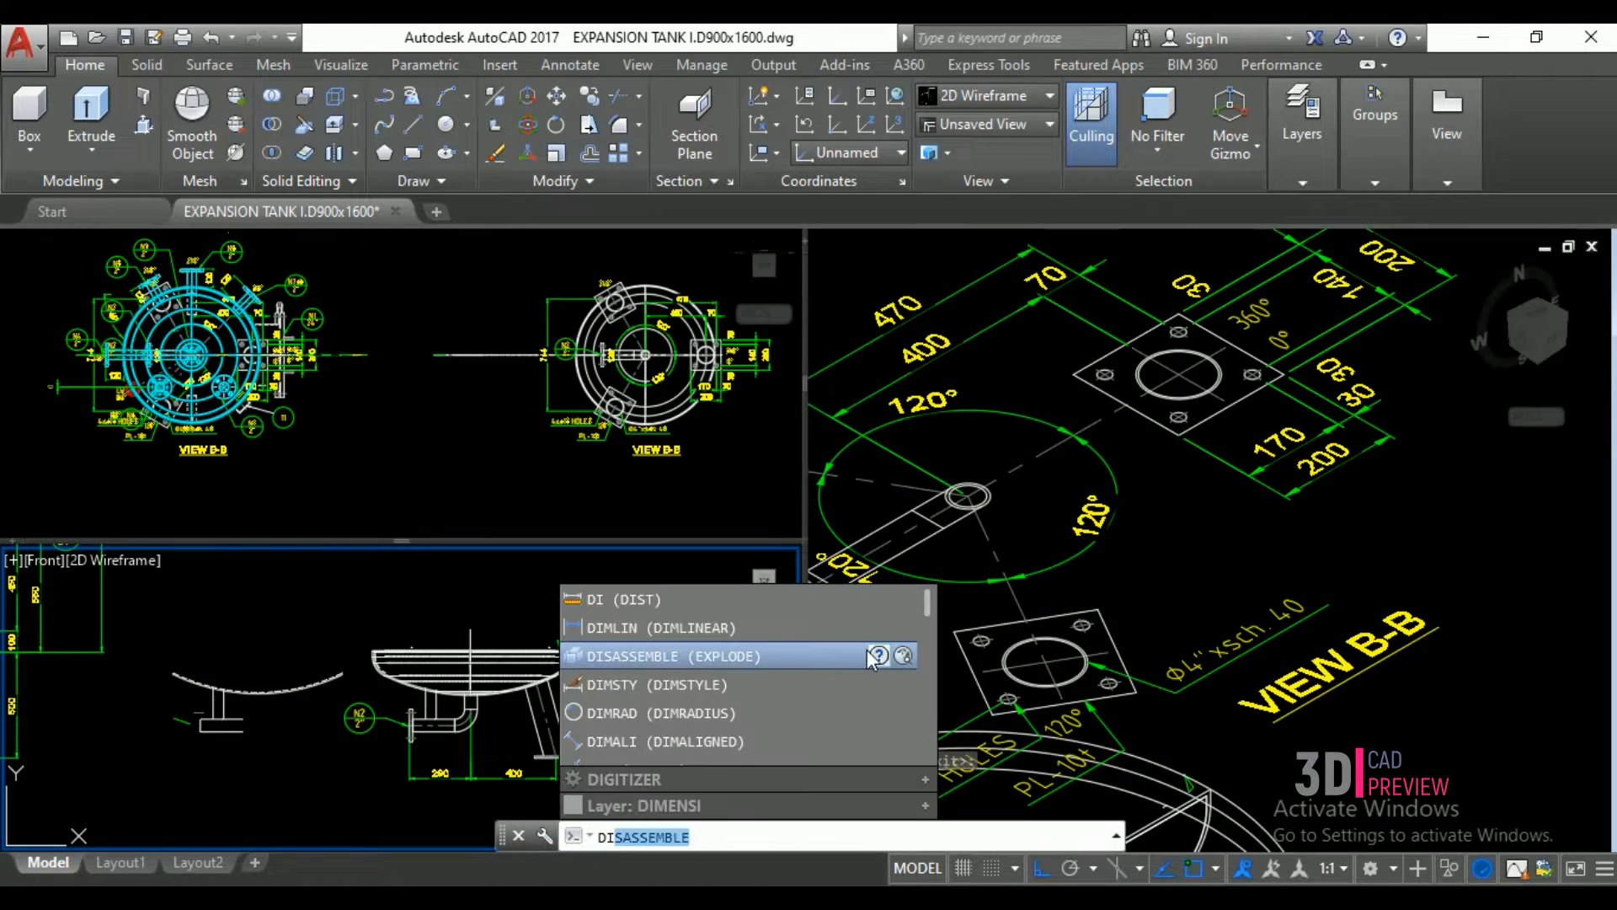
left_click(669, 600)
scroll(597, 708, "up", 5)
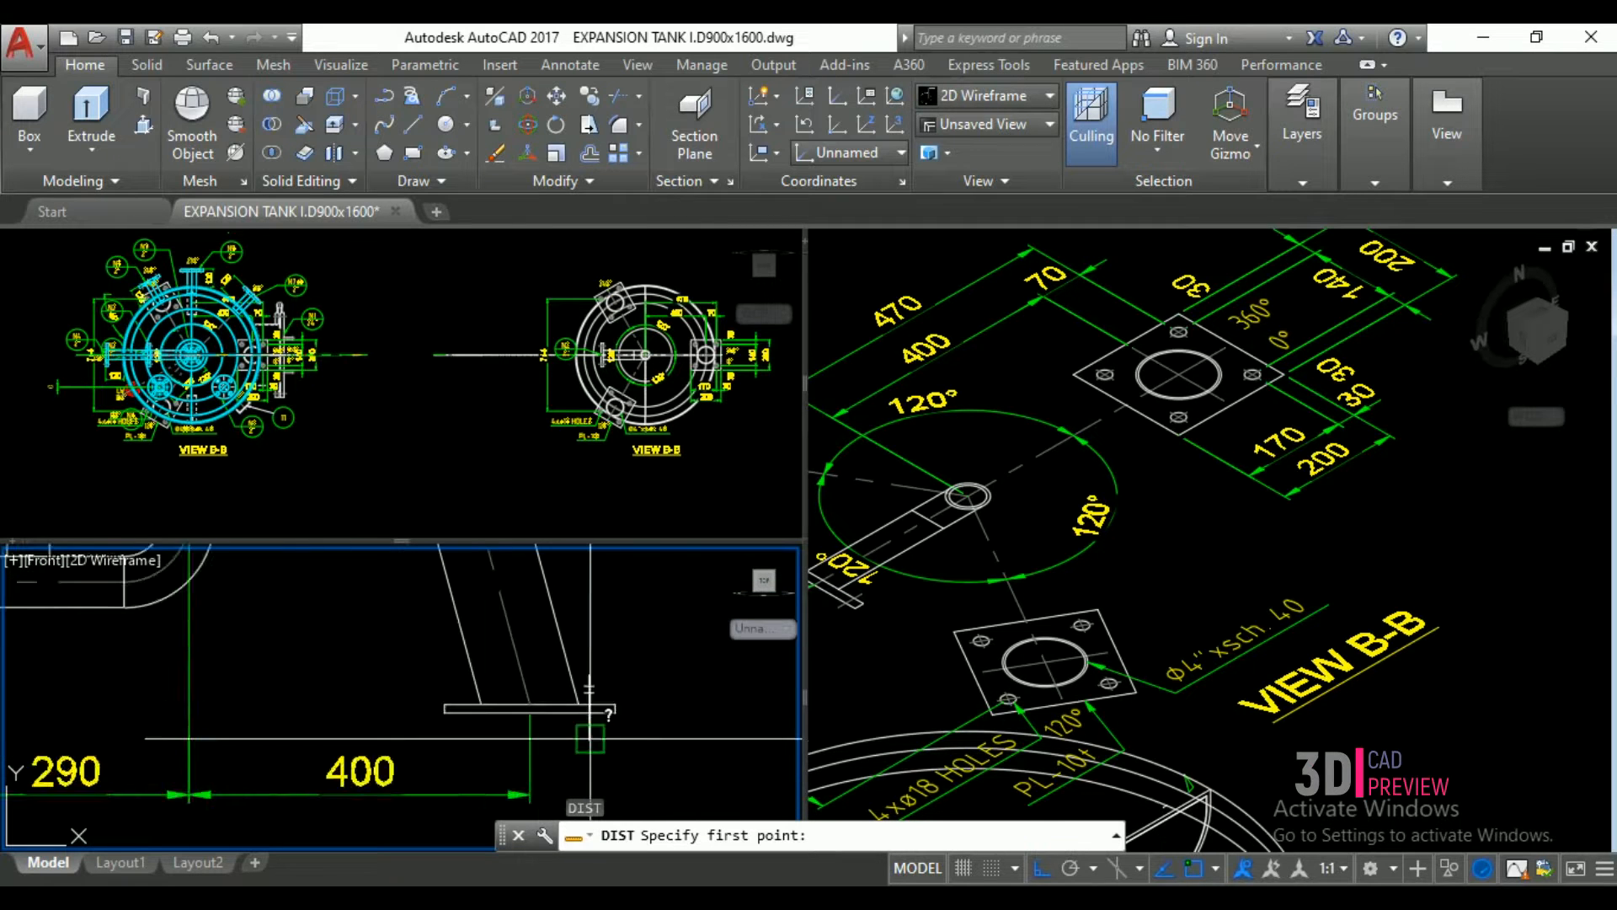
left_click(596, 717)
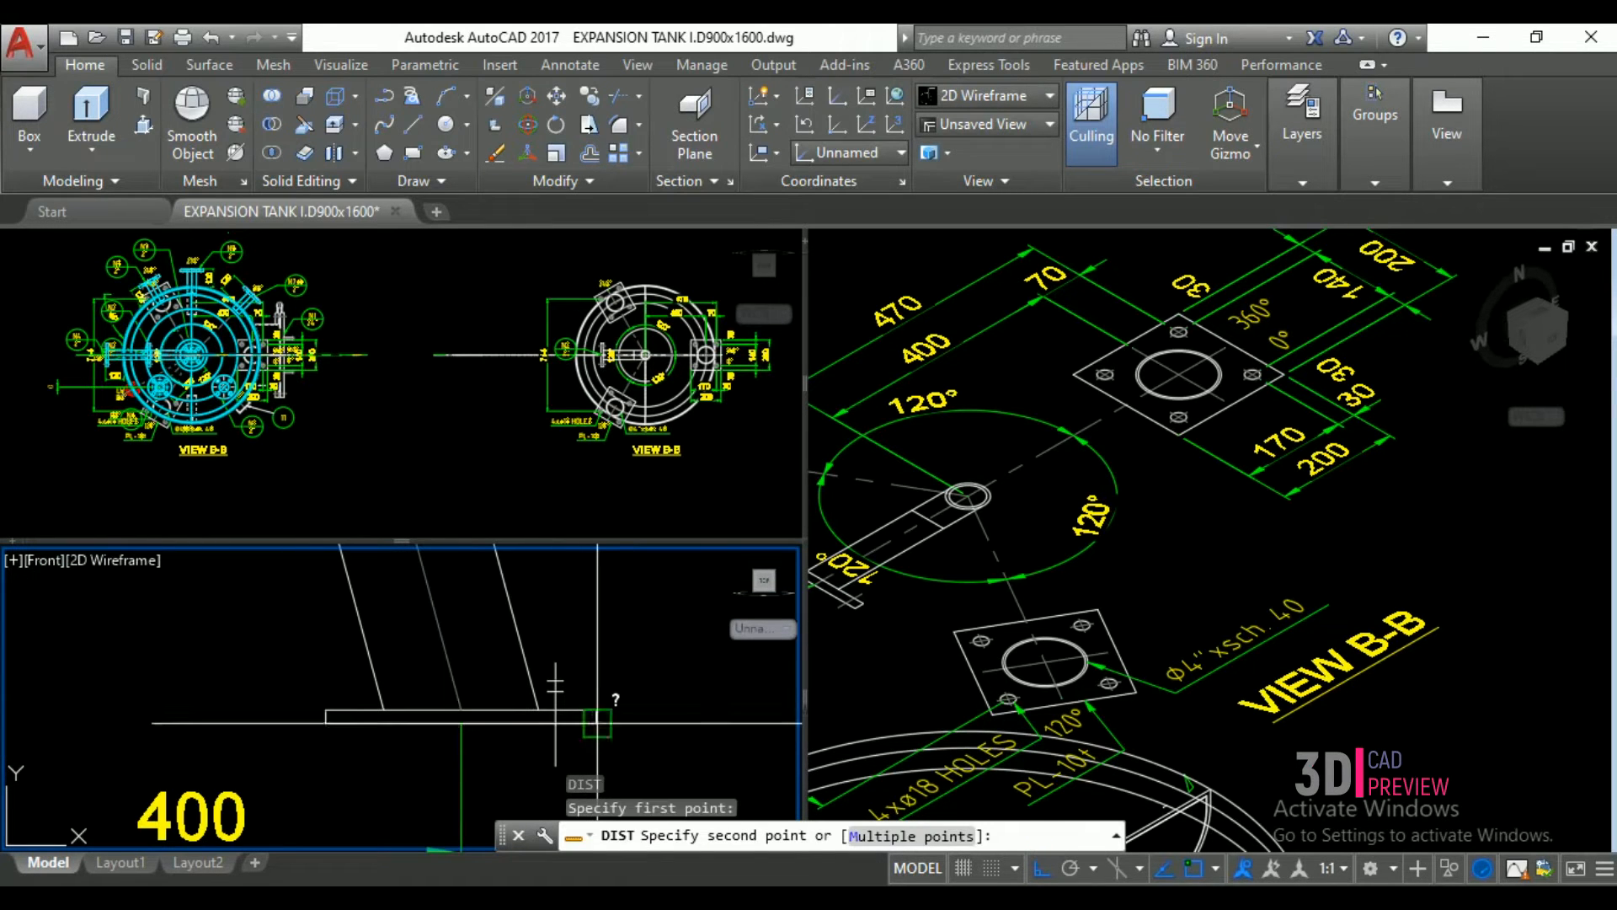
left_click(594, 726)
- Extrude the square base plate outline at 0° and its four bolt-hole circles to a height of 10
left_click(1215, 585)
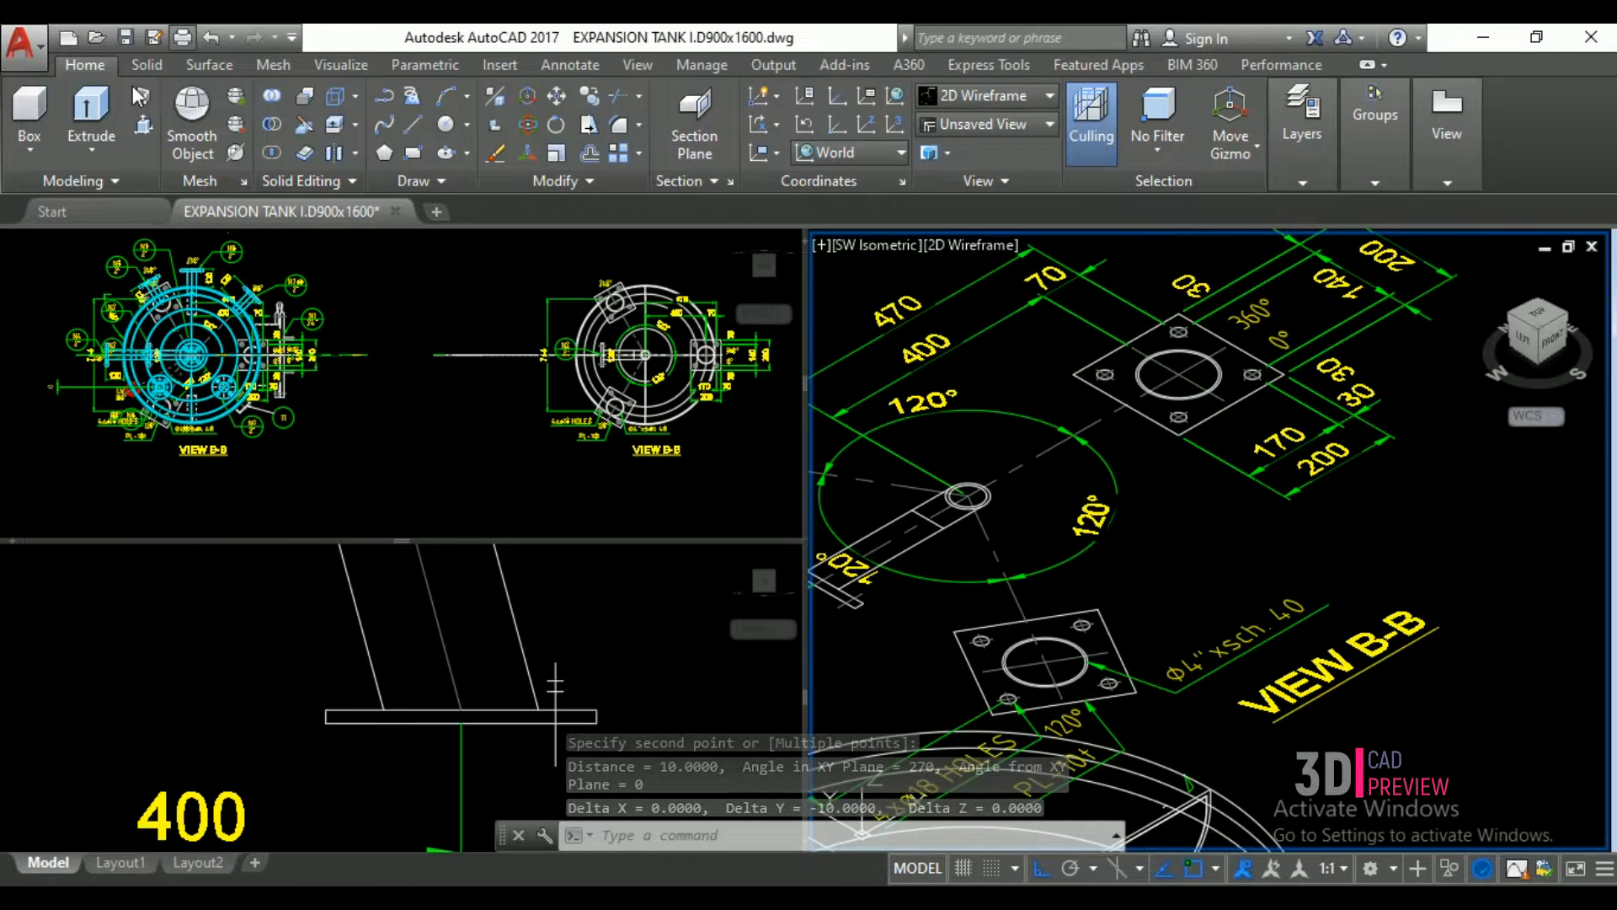
left_click(89, 123)
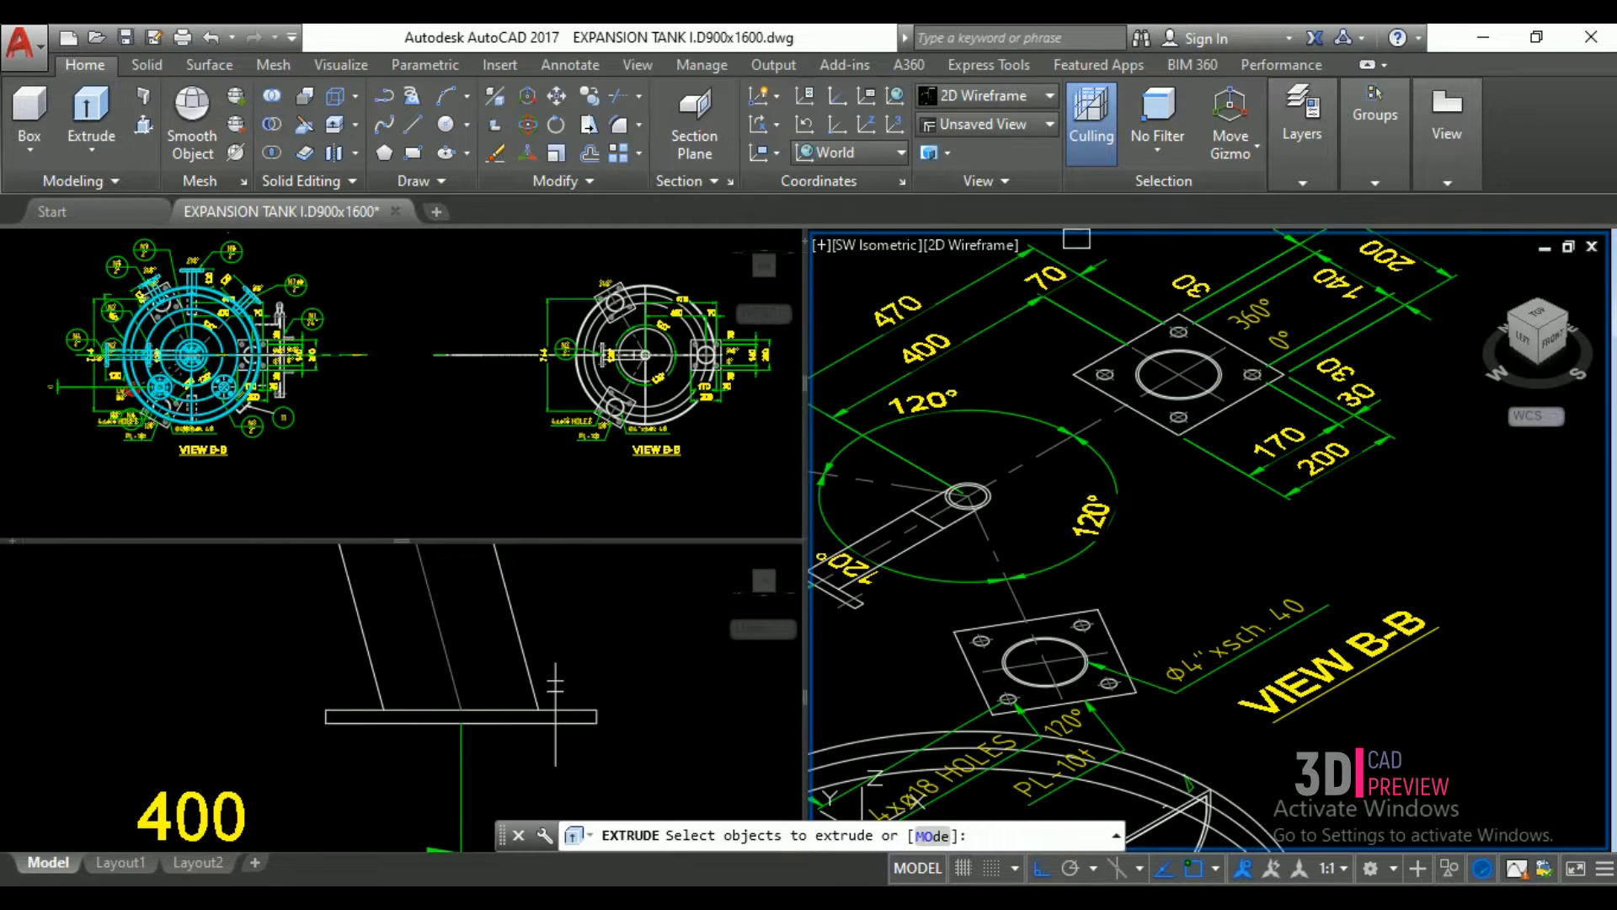
left_click(1086, 351)
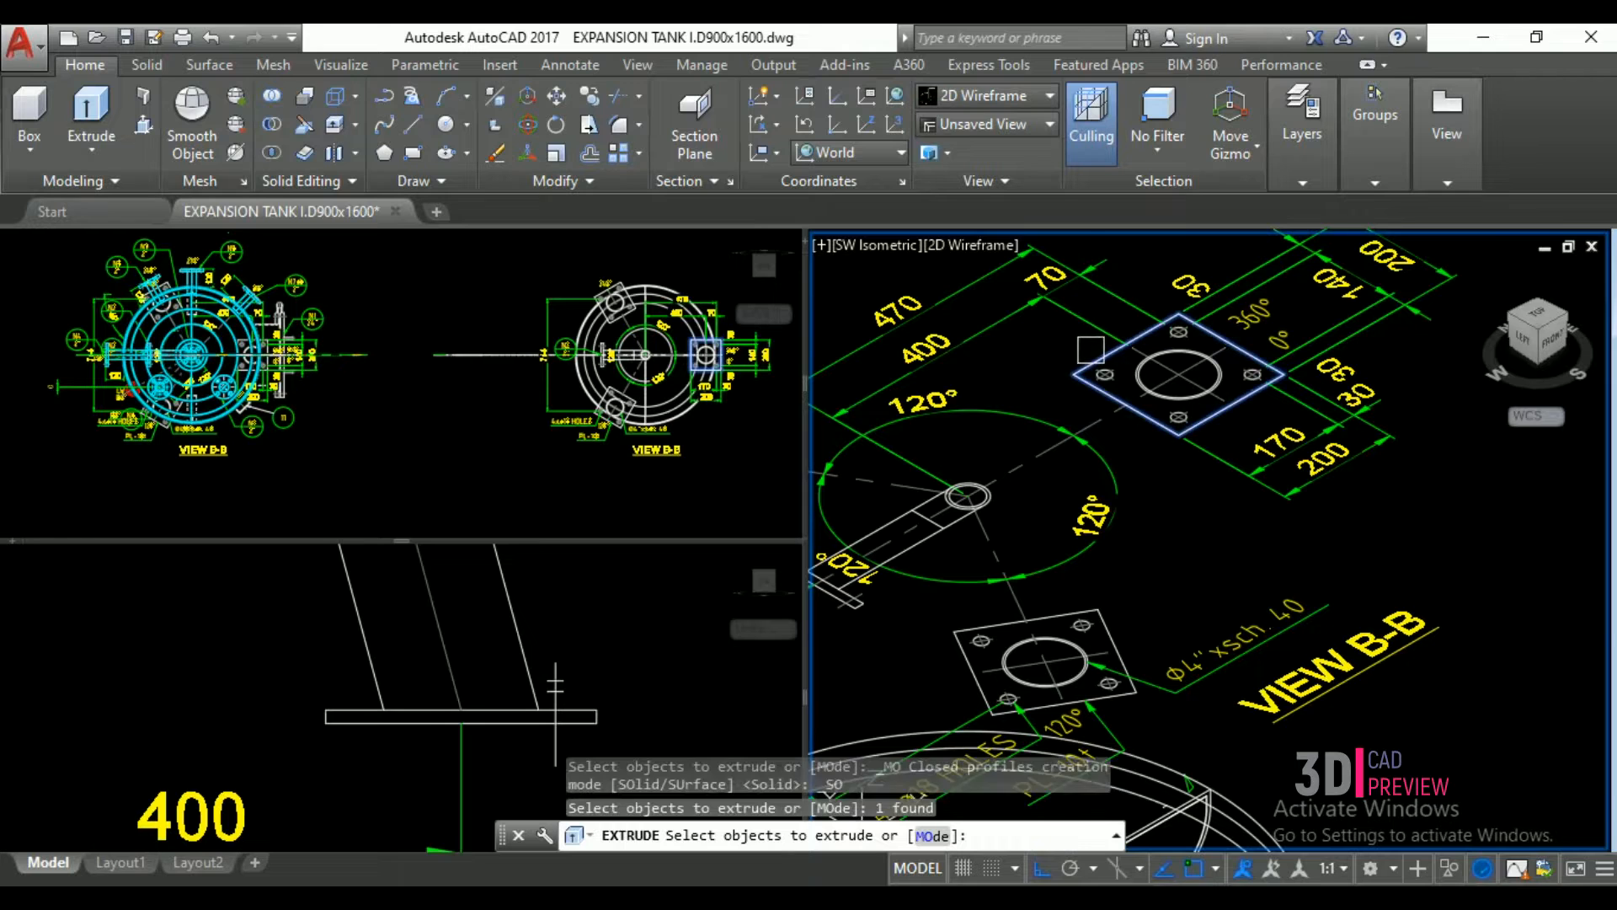
scroll(1095, 353, "up", 6)
left_click(1137, 447)
scroll(1095, 434, "down", 4)
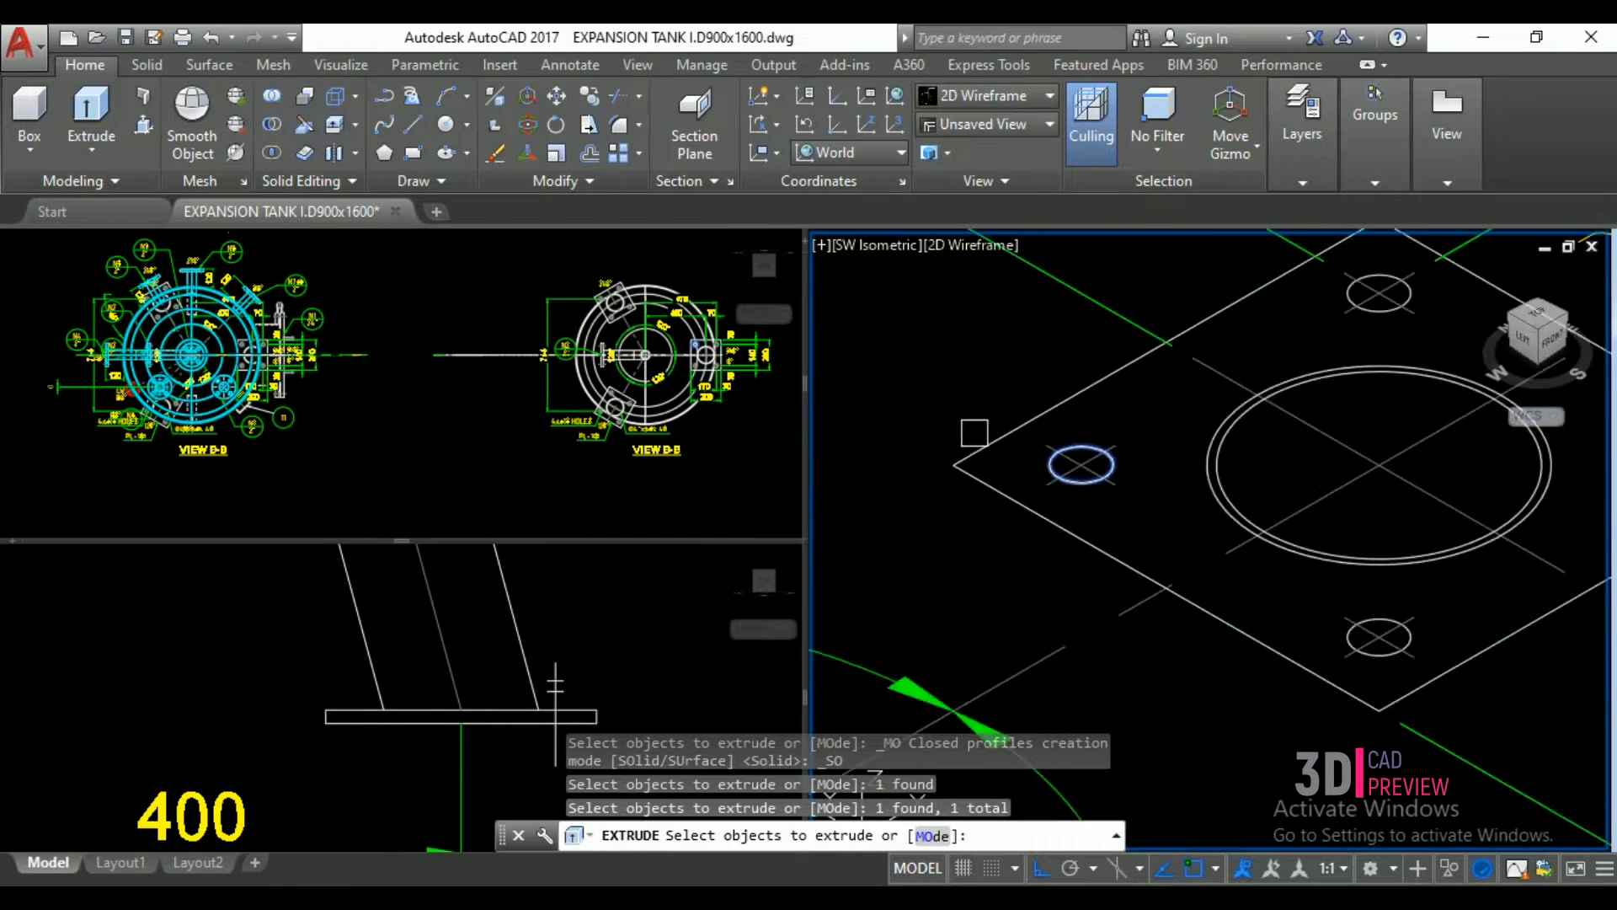
left_click(1036, 404)
scroll(1238, 337, "up", 4)
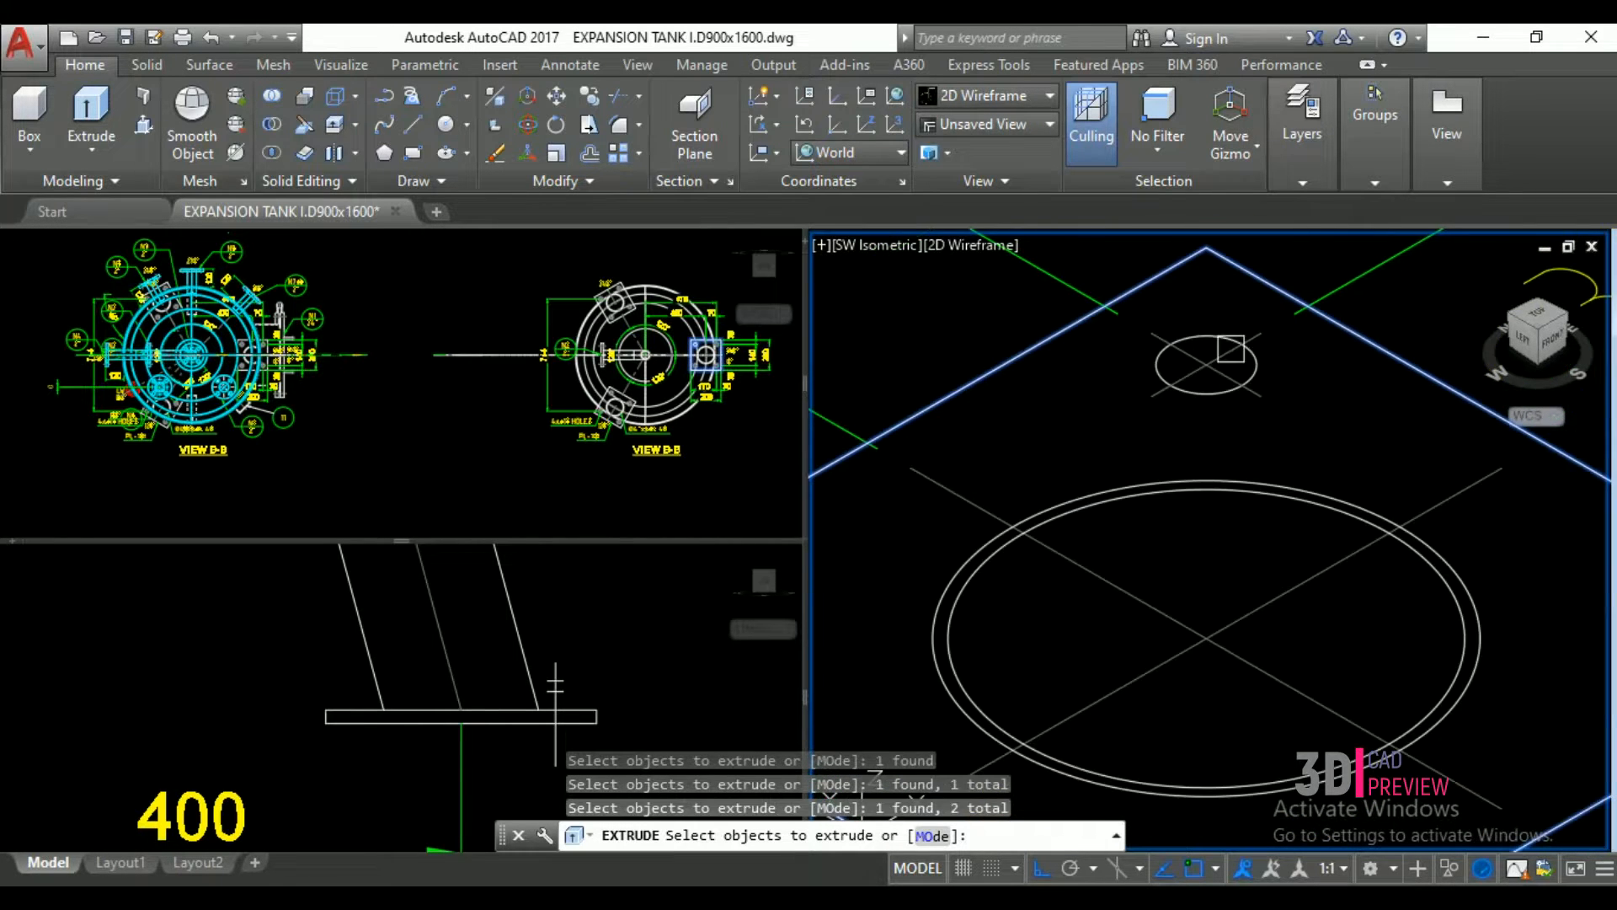
scroll(1192, 397, "down", 3)
scroll(1334, 488, "up", 5)
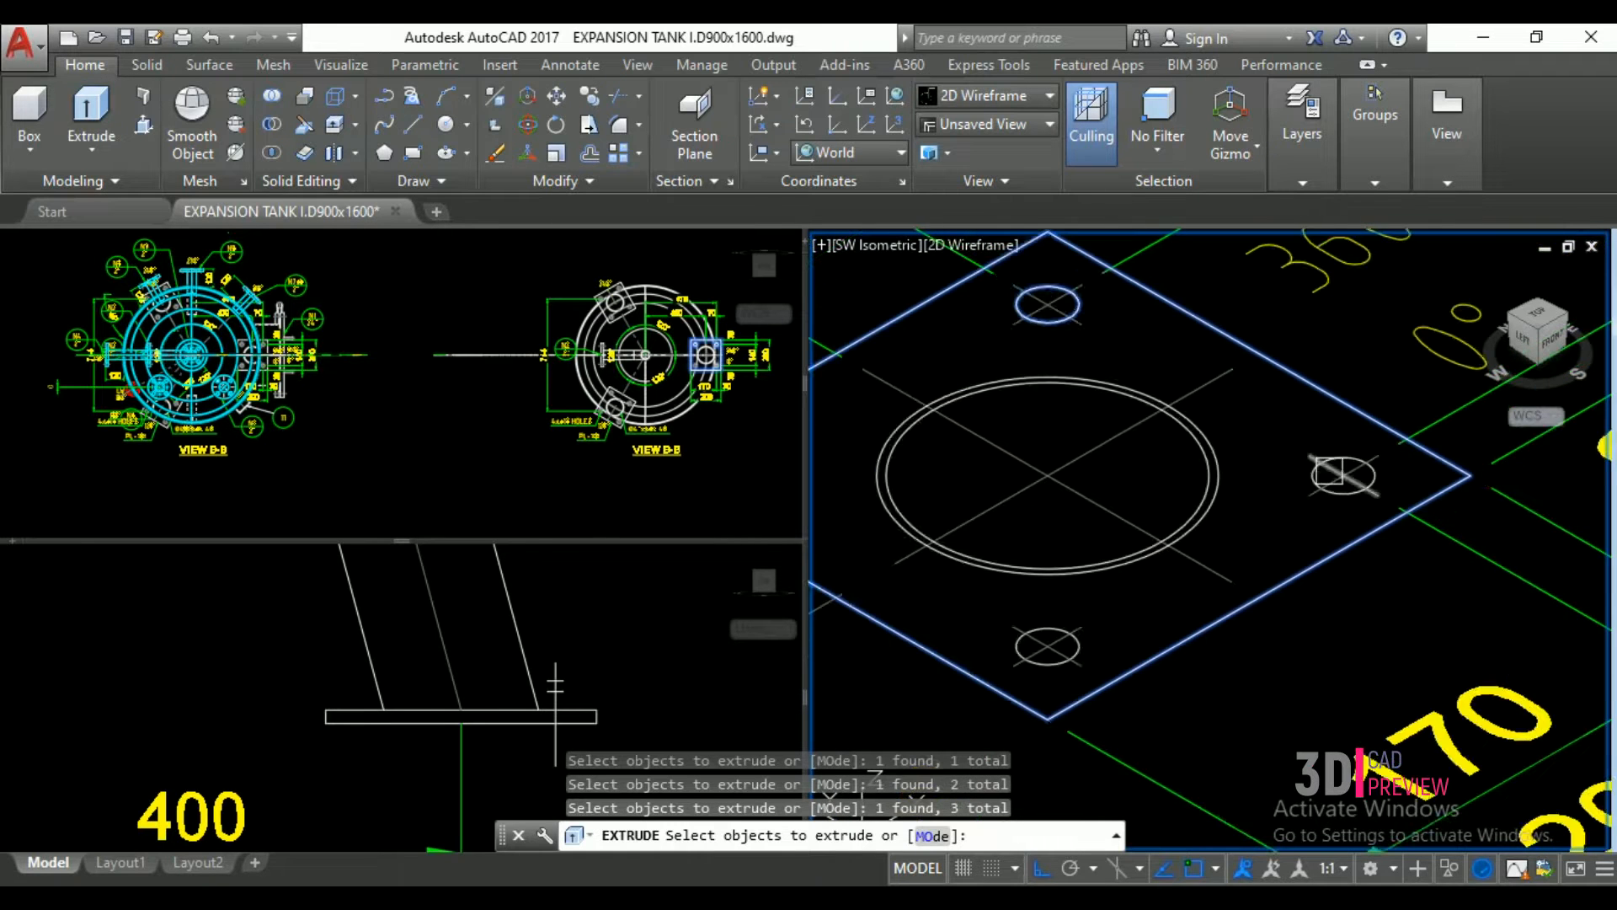
scroll(1346, 497, "down", 4)
scroll(1074, 620, "up", 4)
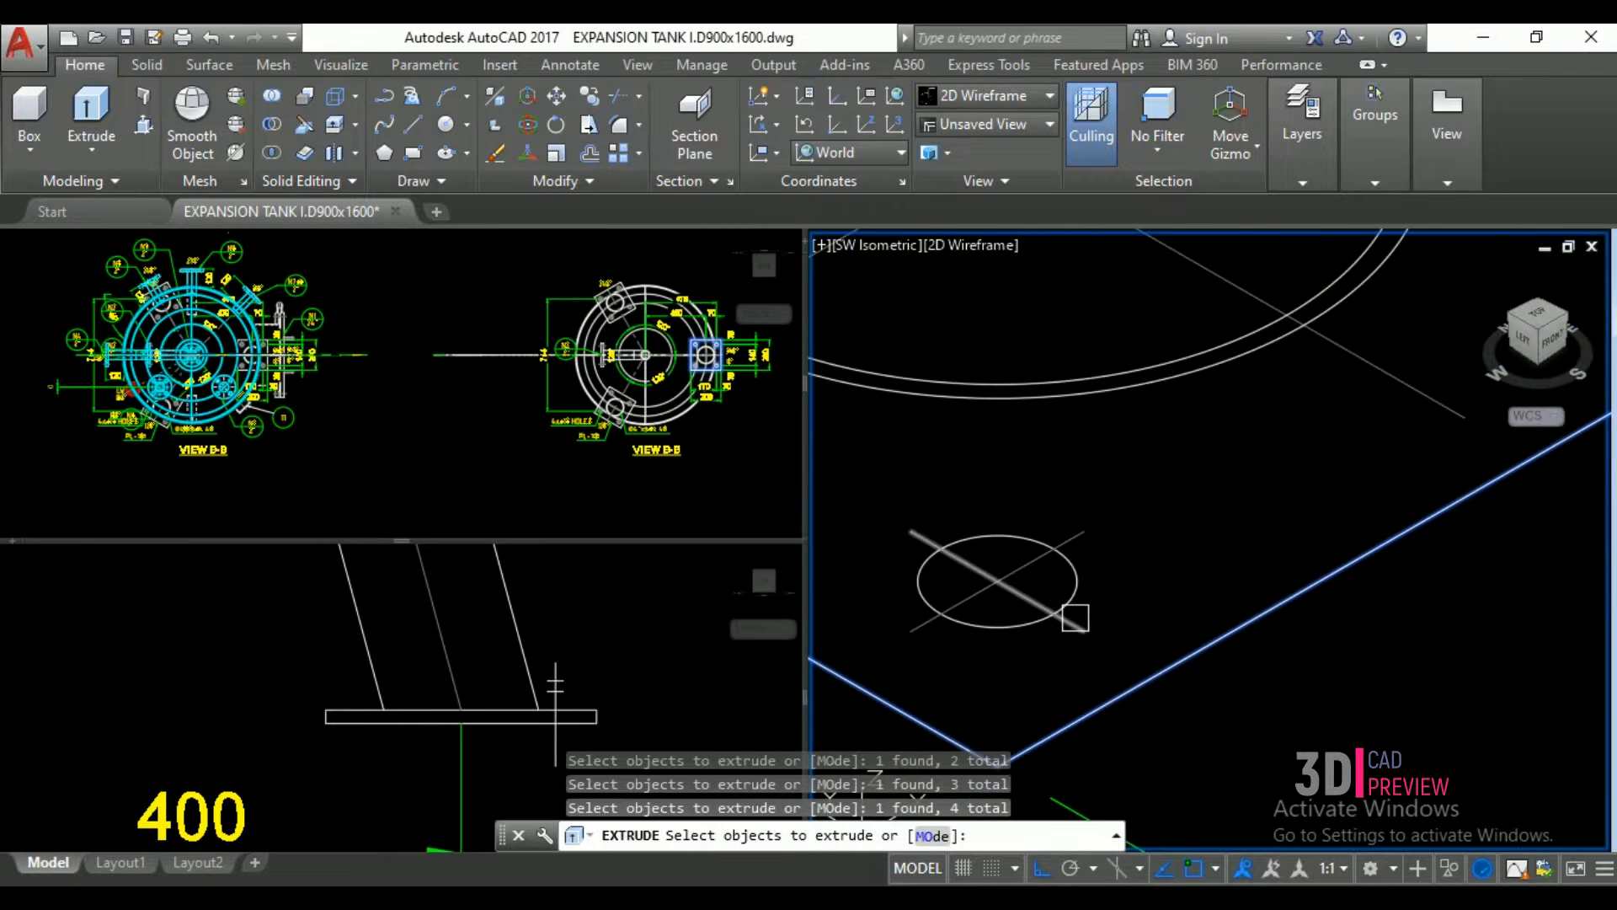
scroll(1085, 589, "down", 5)
key("Return")
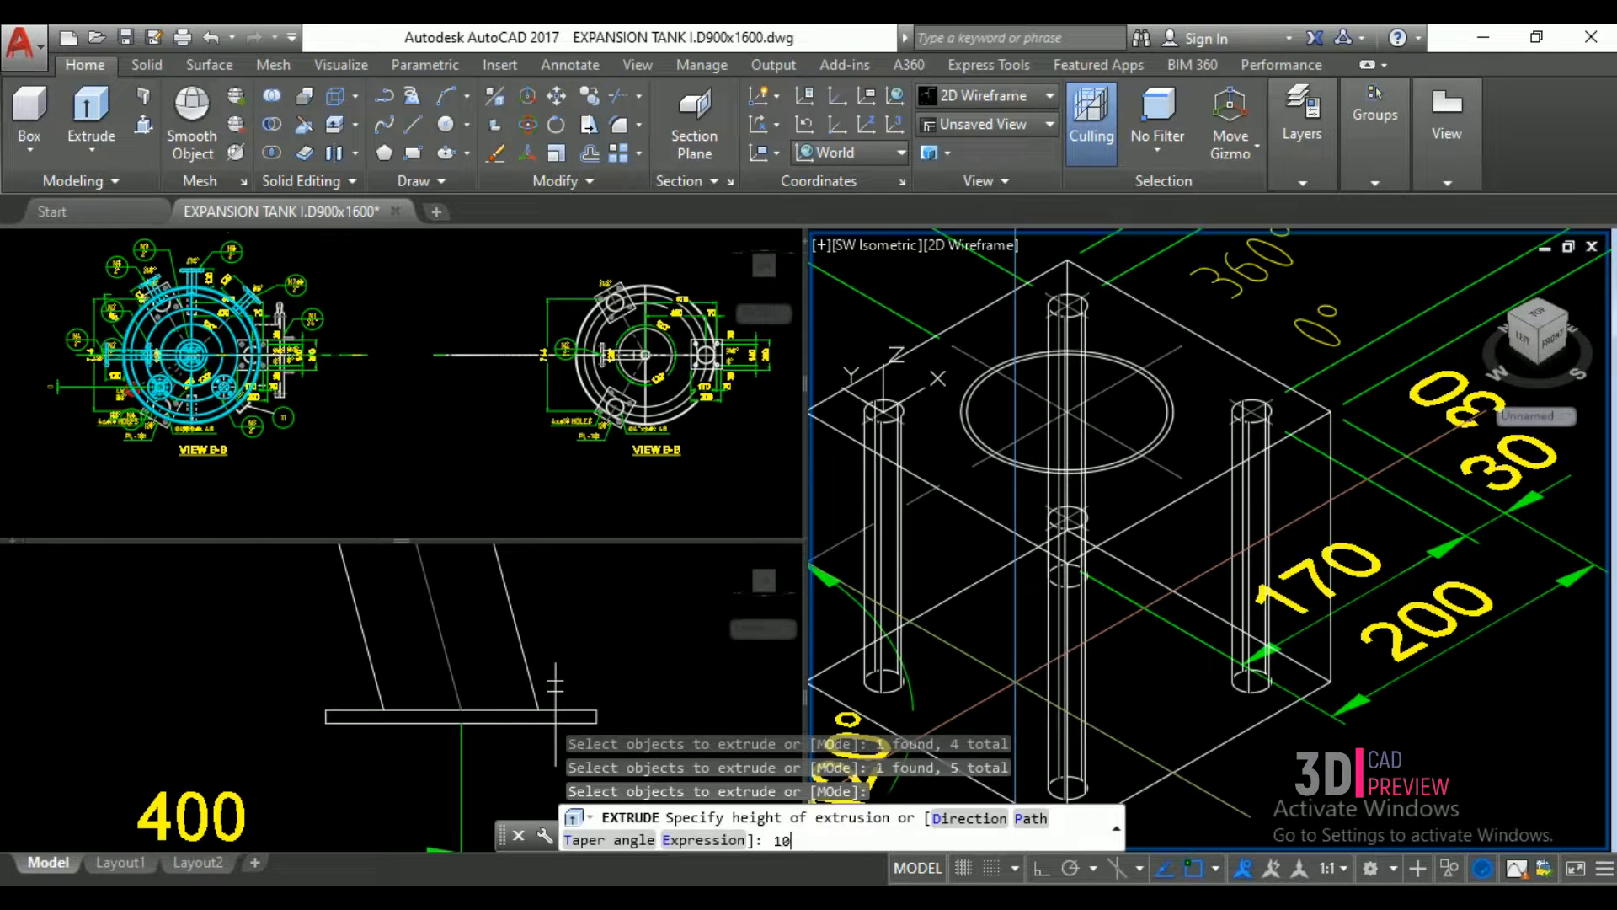
type("10")
key("Return")
scroll(1062, 539, "down", 3)
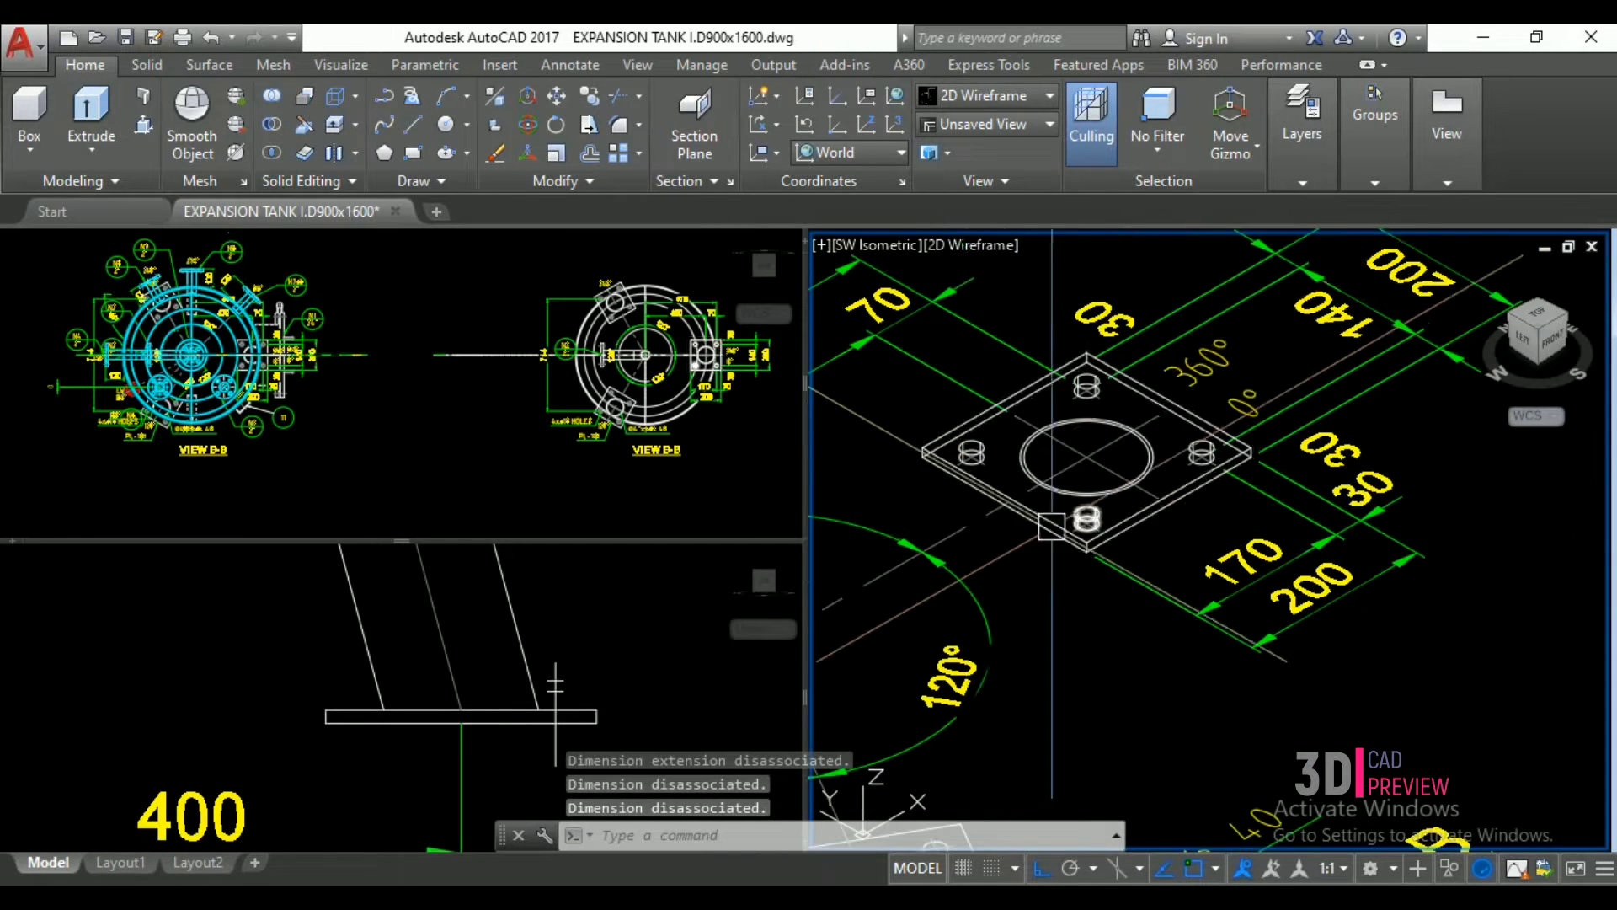
- Subtract the four extruded bolt-hole cylinders from the extruded square base plate
left_click(279, 120)
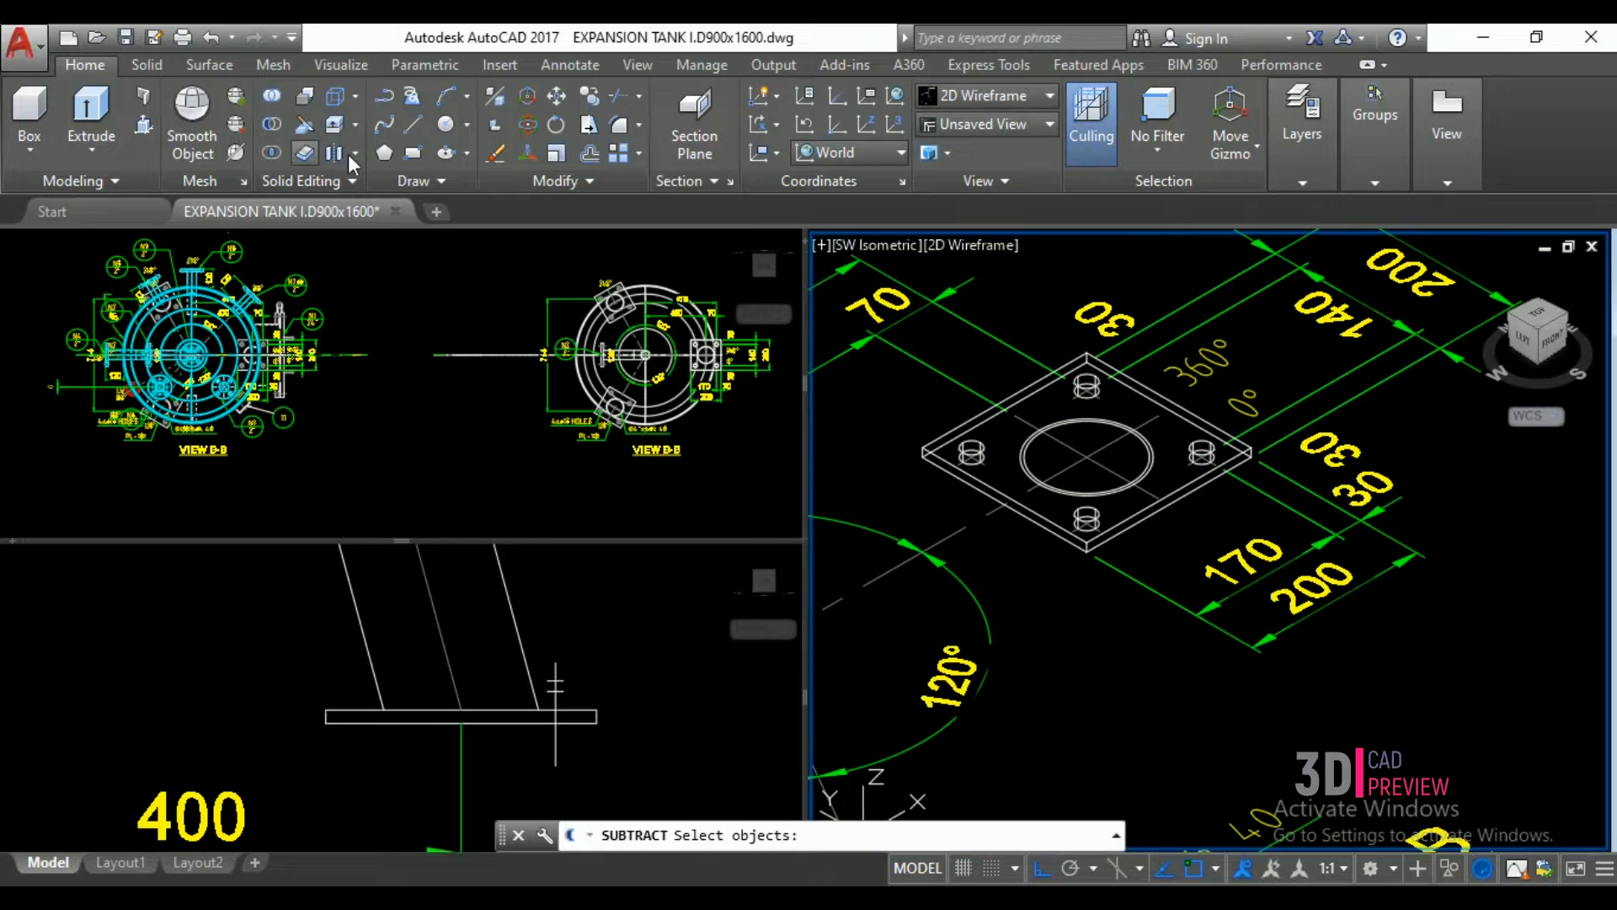
left_click(927, 429)
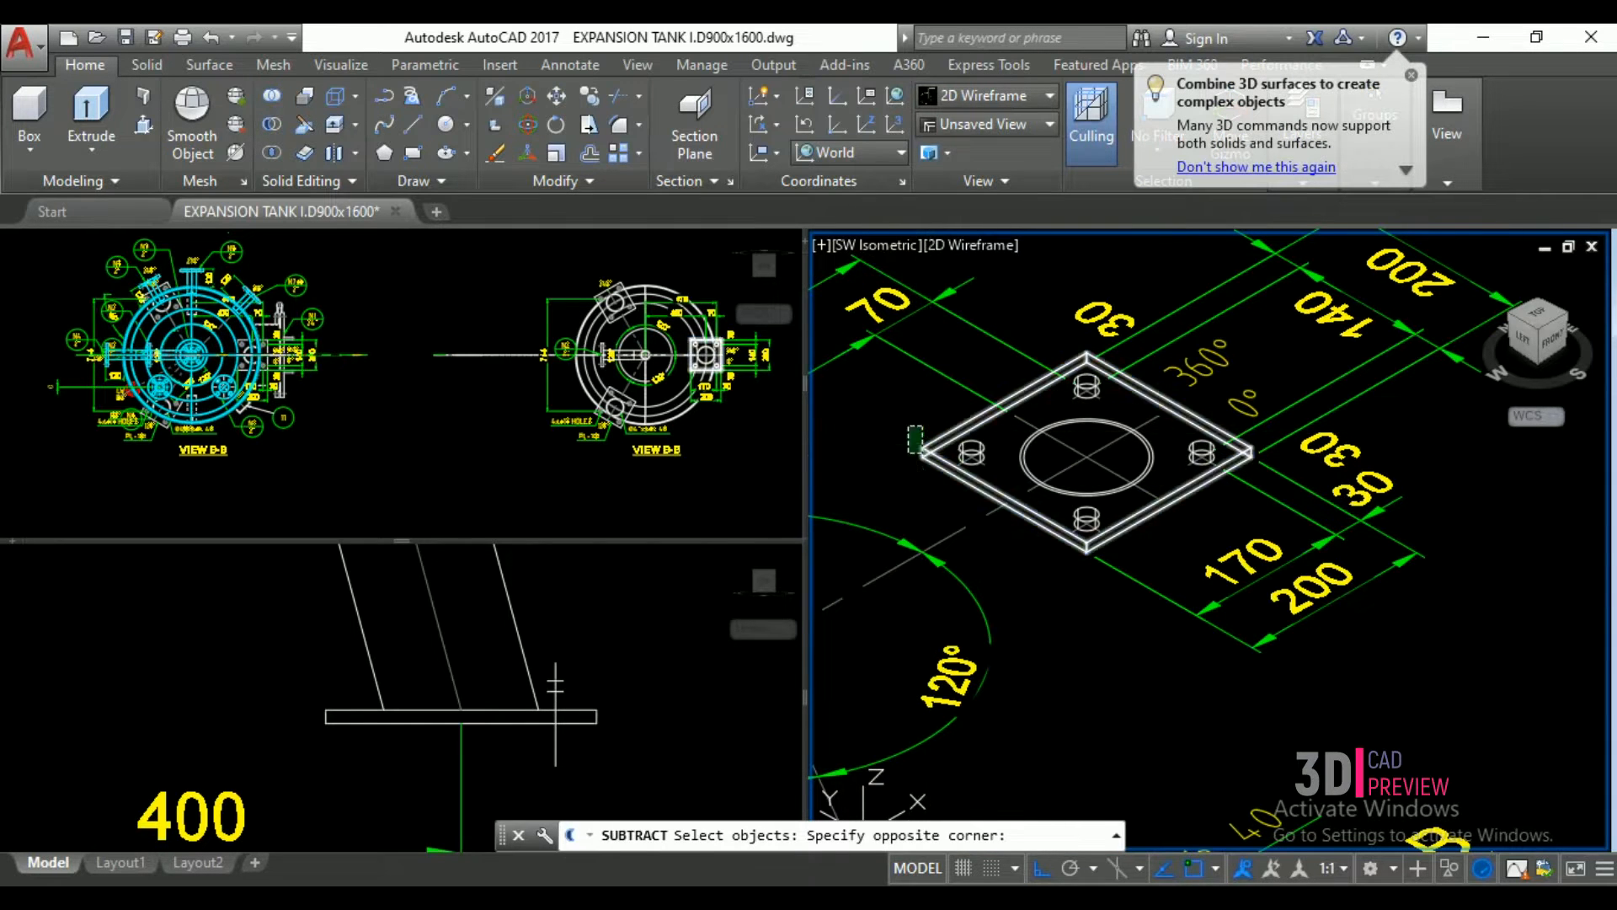
left_click(910, 457)
scroll(908, 420, "up", 2)
key("Return")
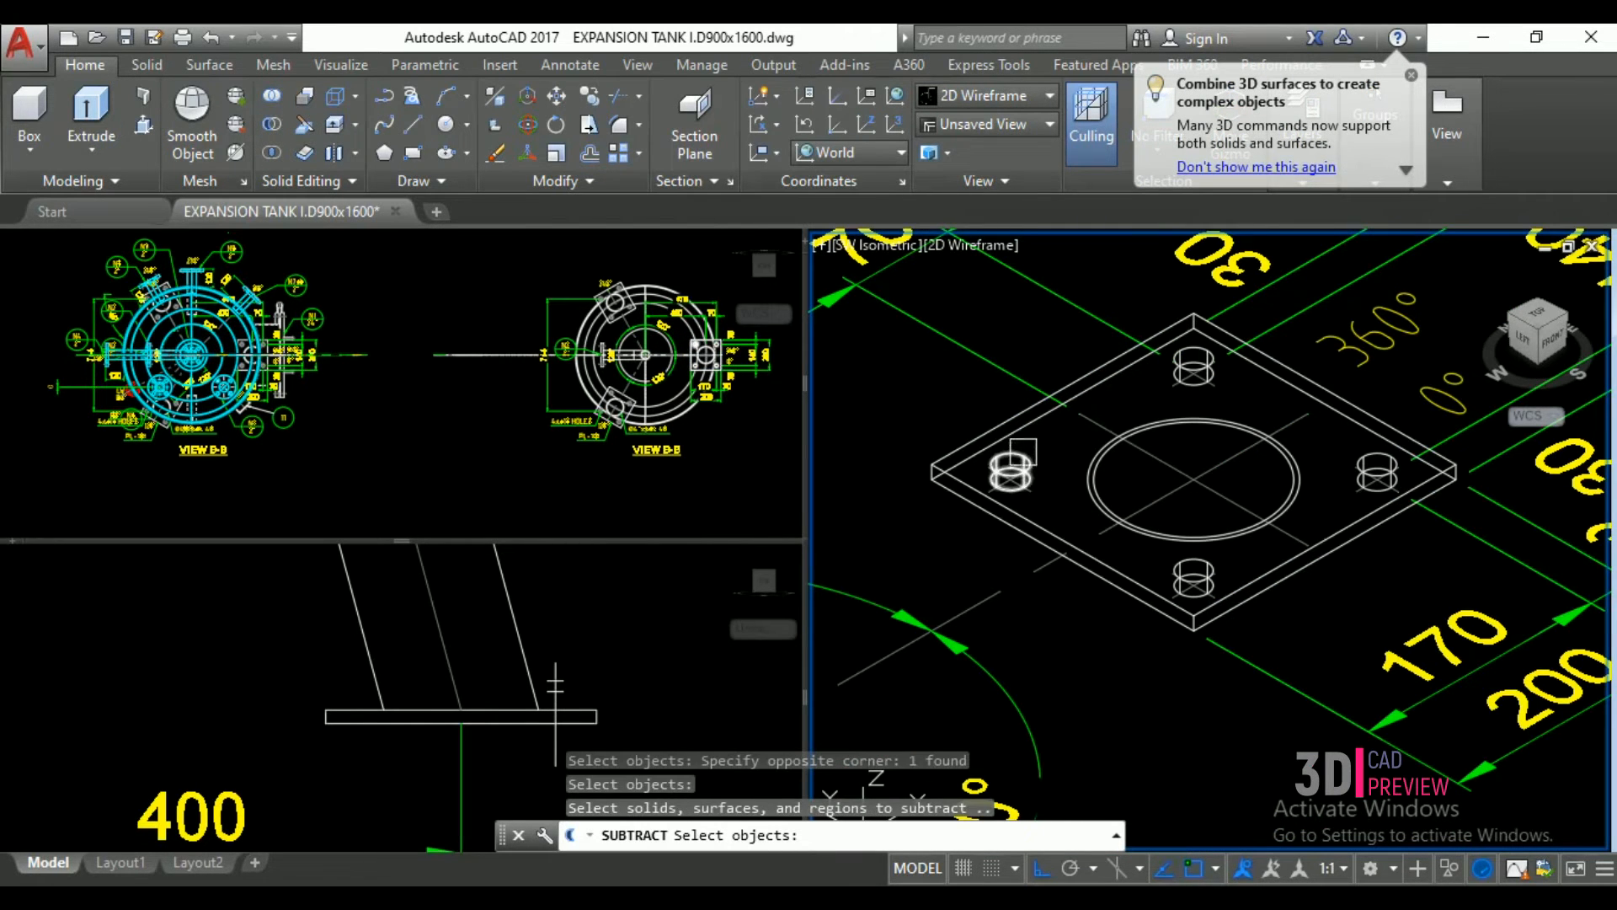
left_click(1022, 453)
left_click(1194, 366)
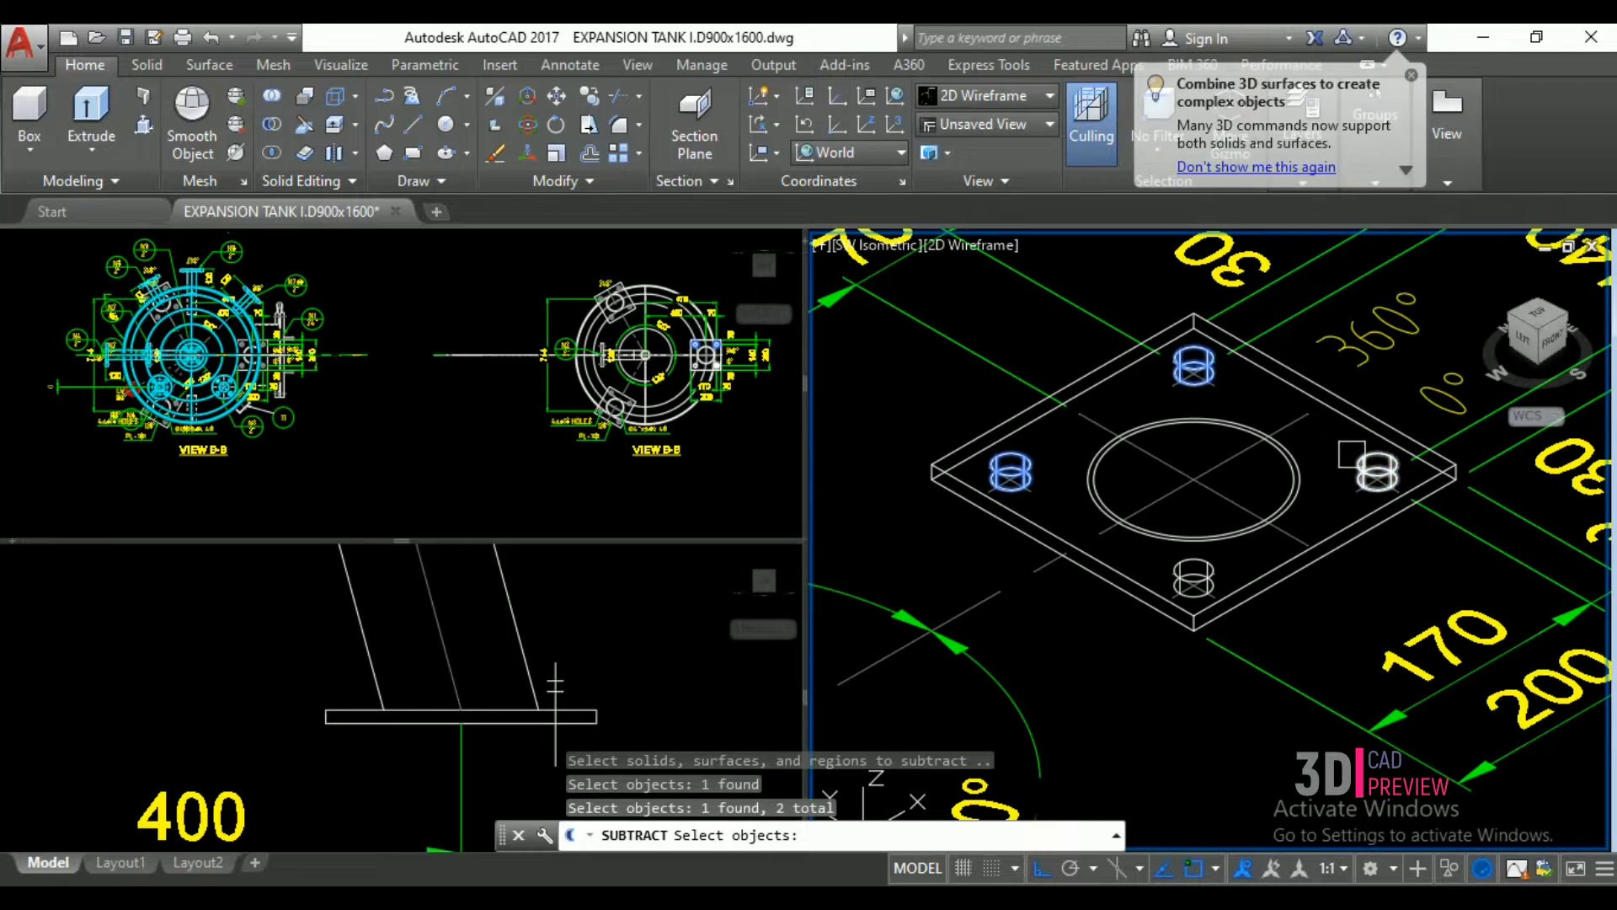
left_click(1377, 472)
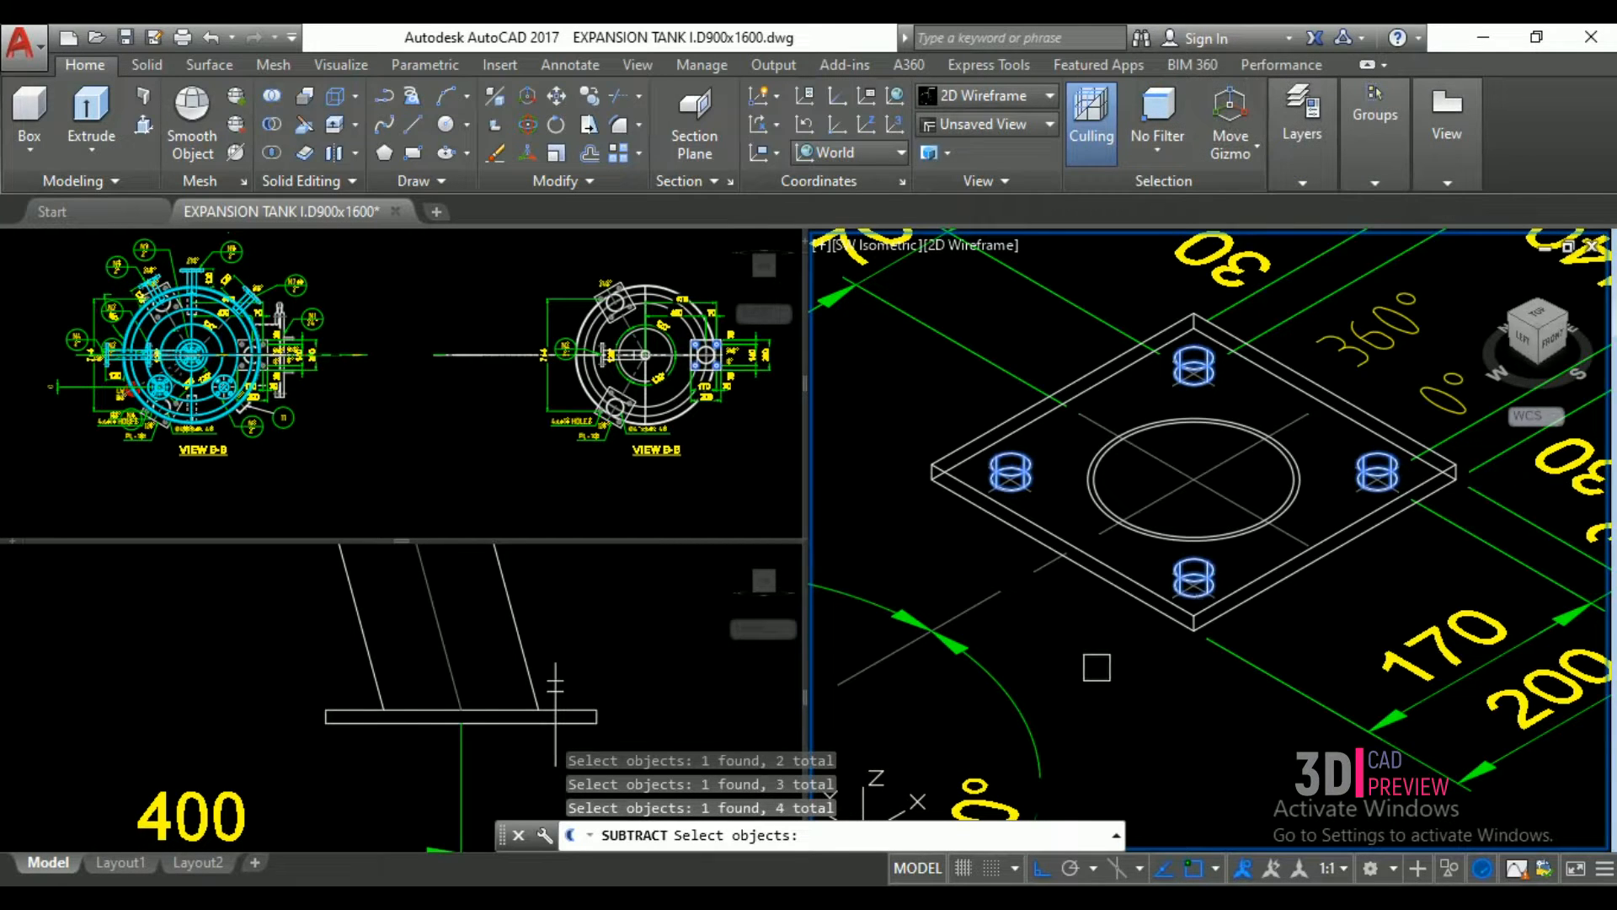
key("Return")
- Move the drilled base plate down by its own thickness, from its upper corner to the corner below
left_click(1109, 528)
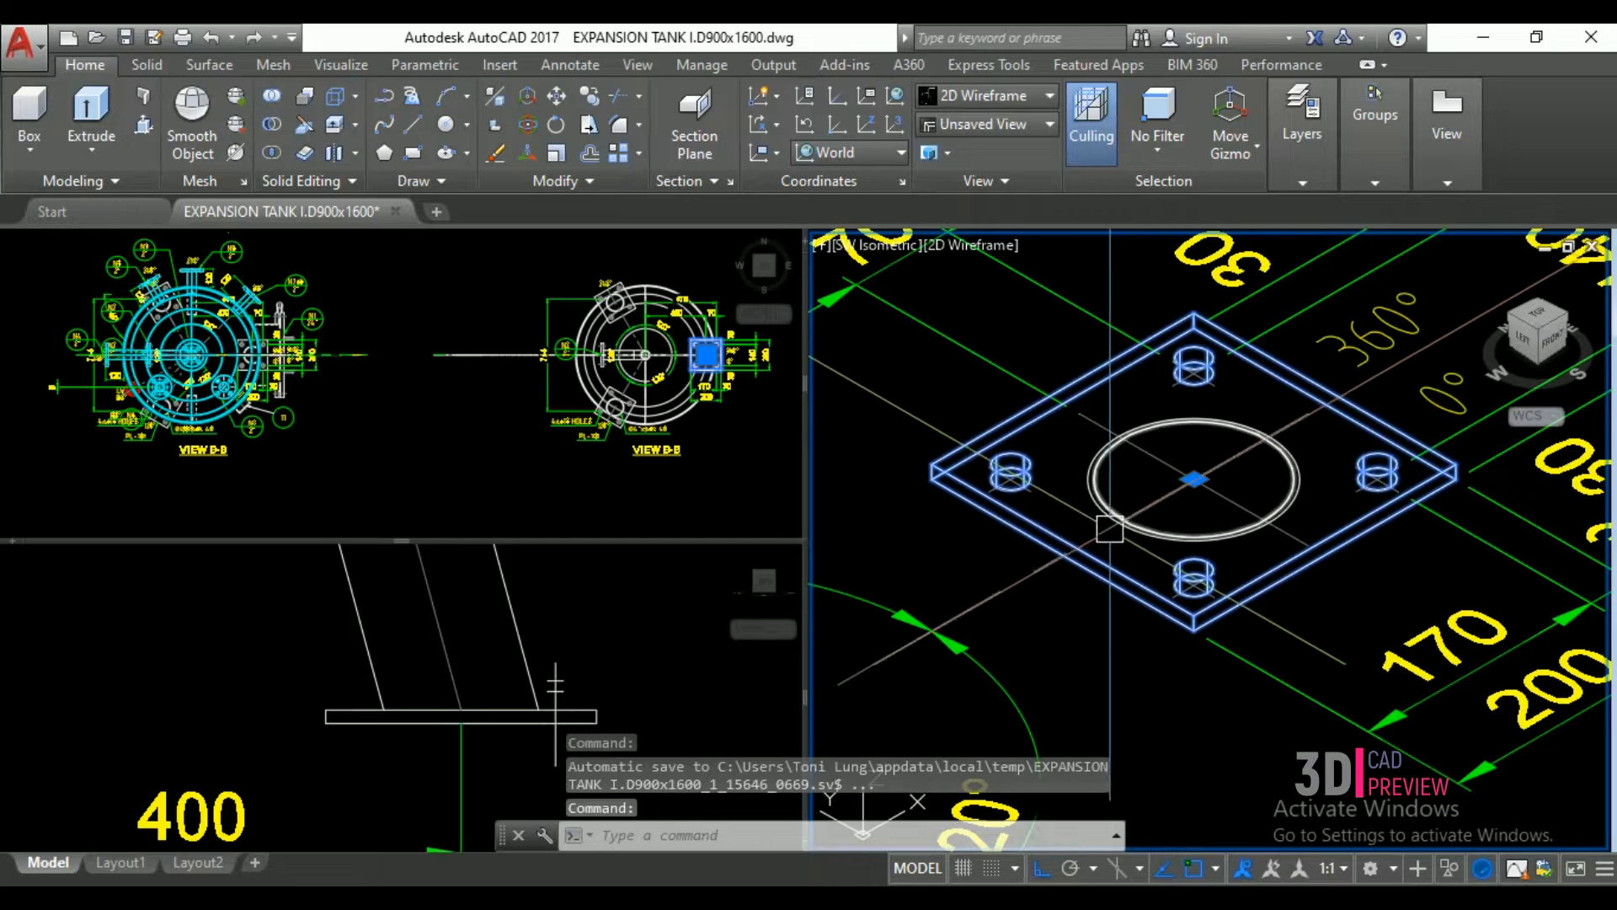
left_click(481, 730)
scroll(559, 724, "down", 4)
scroll(517, 630, "up", 13)
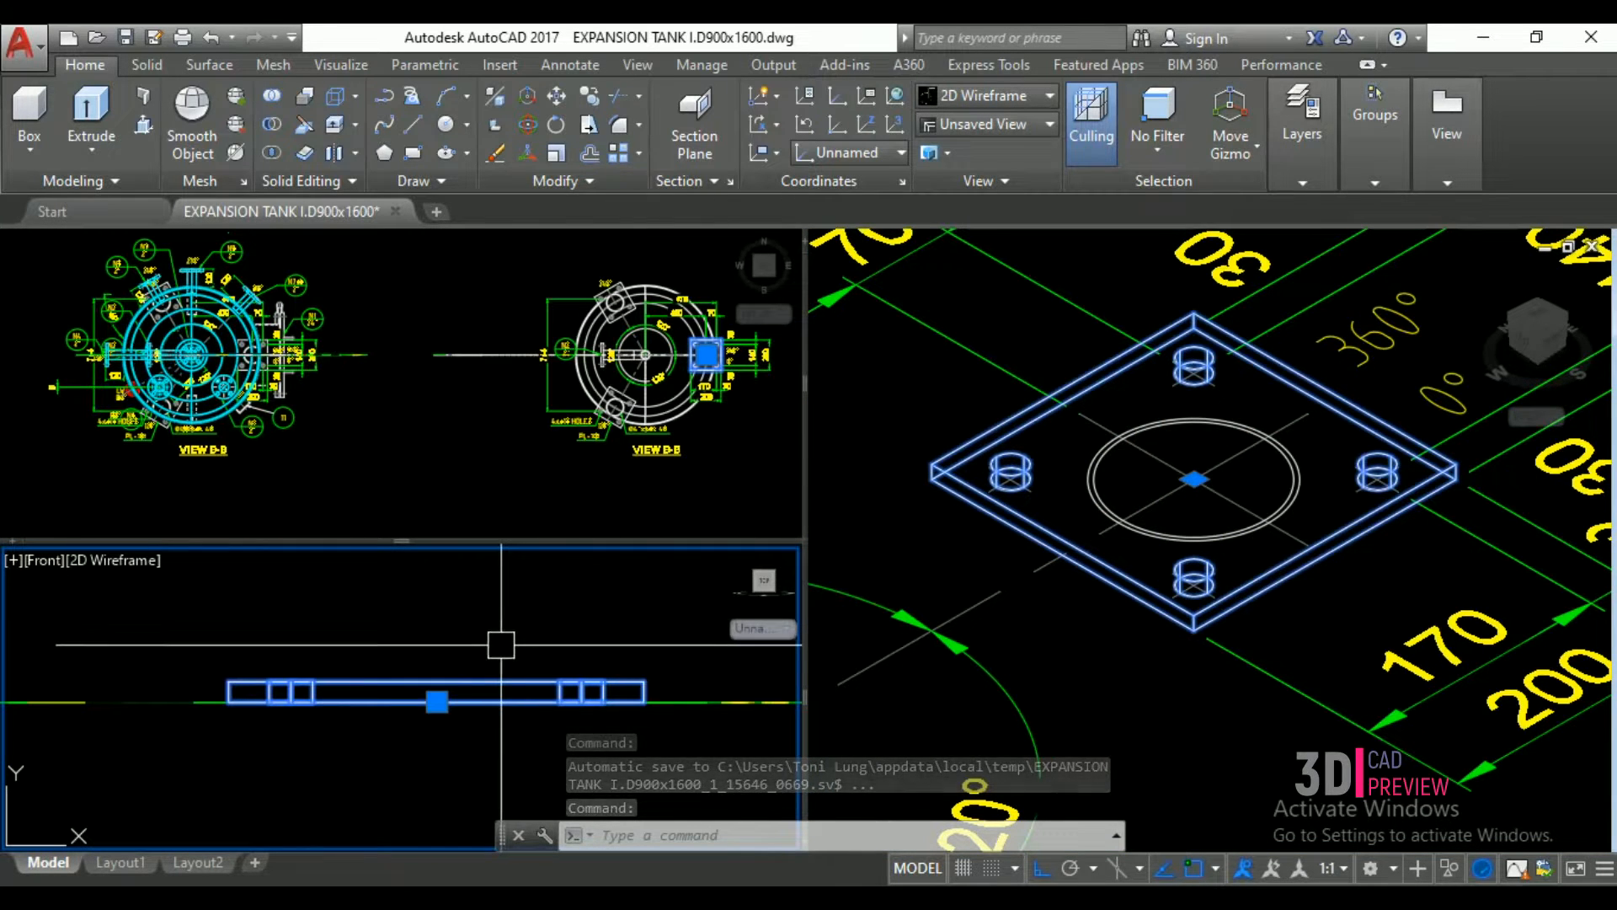
left_click(1327, 343)
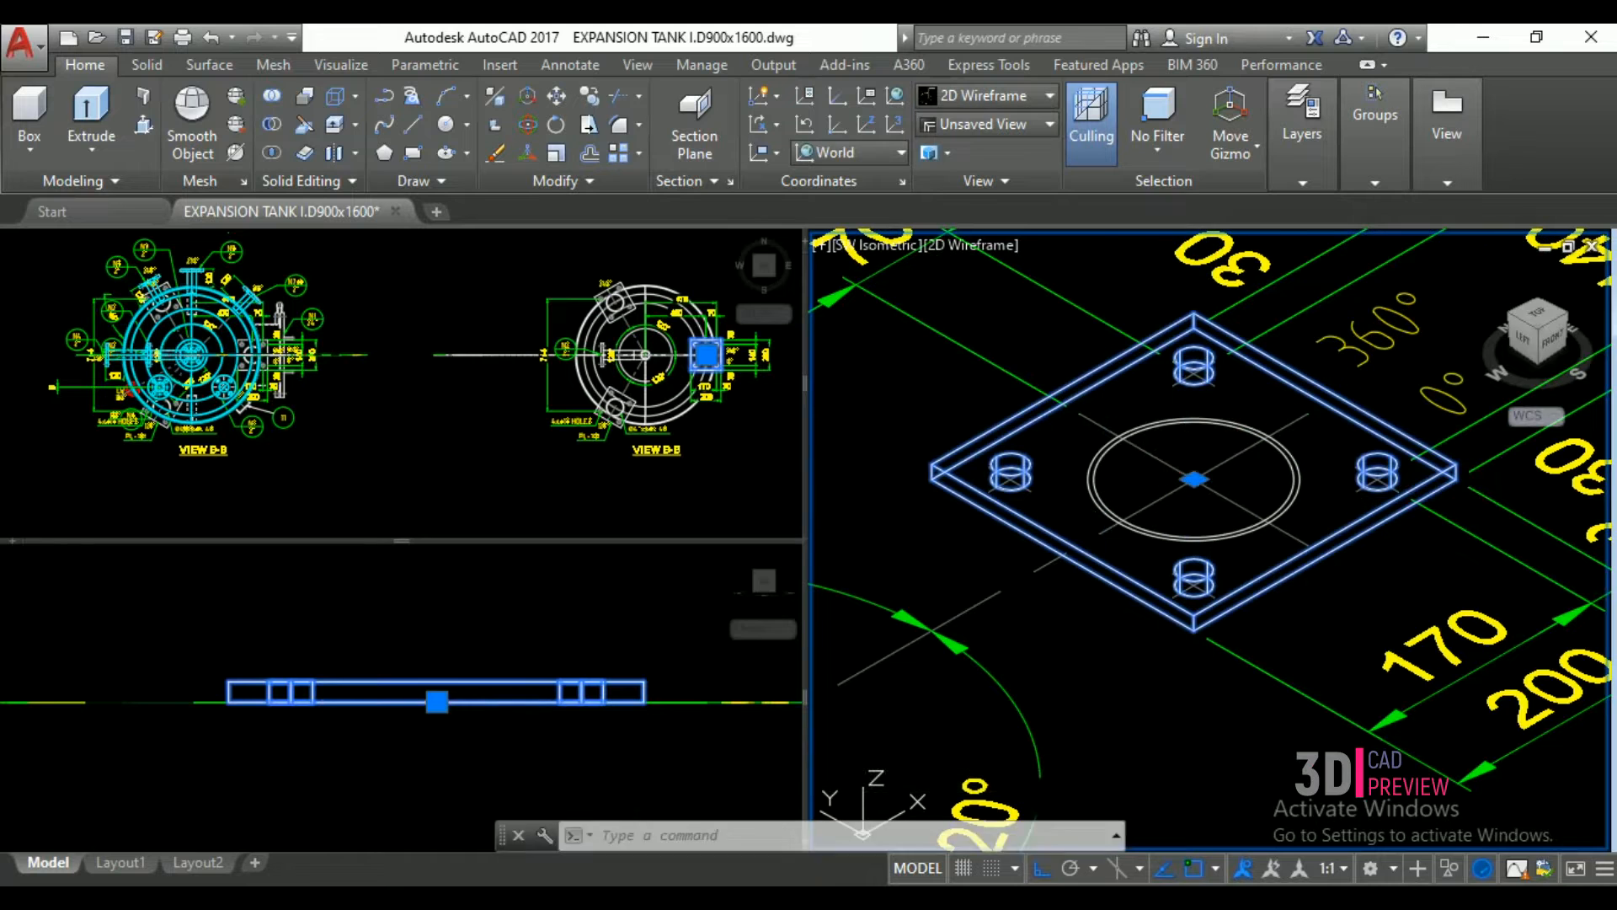
type("m")
key("Return")
left_click(931, 465)
left_click(935, 478)
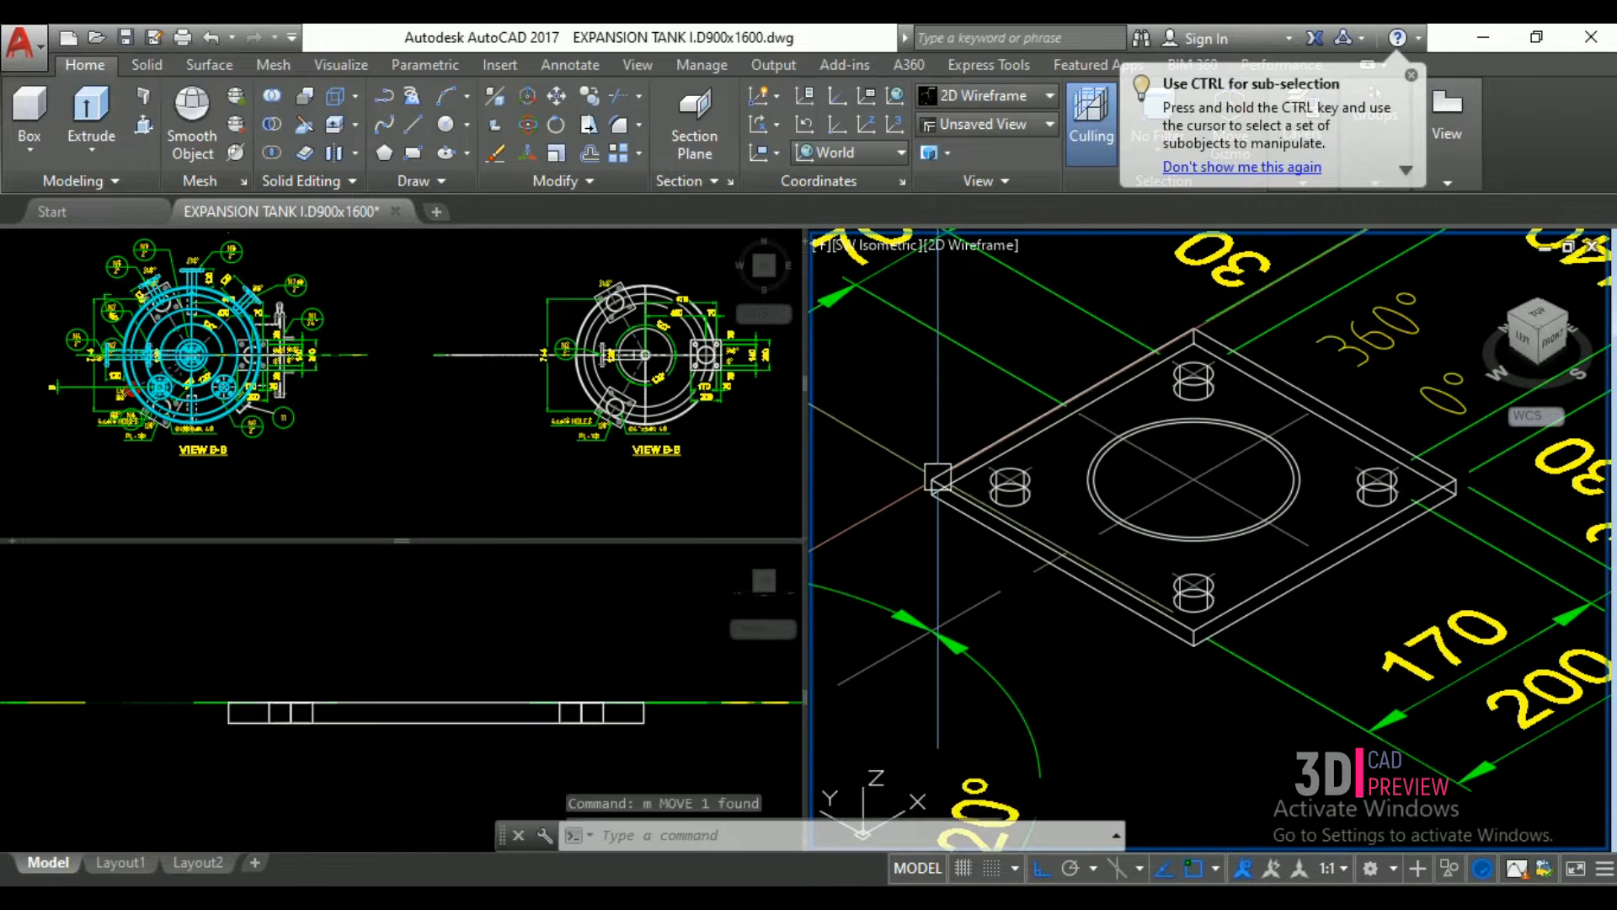
- Move the drilled base plate from its centre to the foot of the leg beneath the revolved head
left_click(1119, 588)
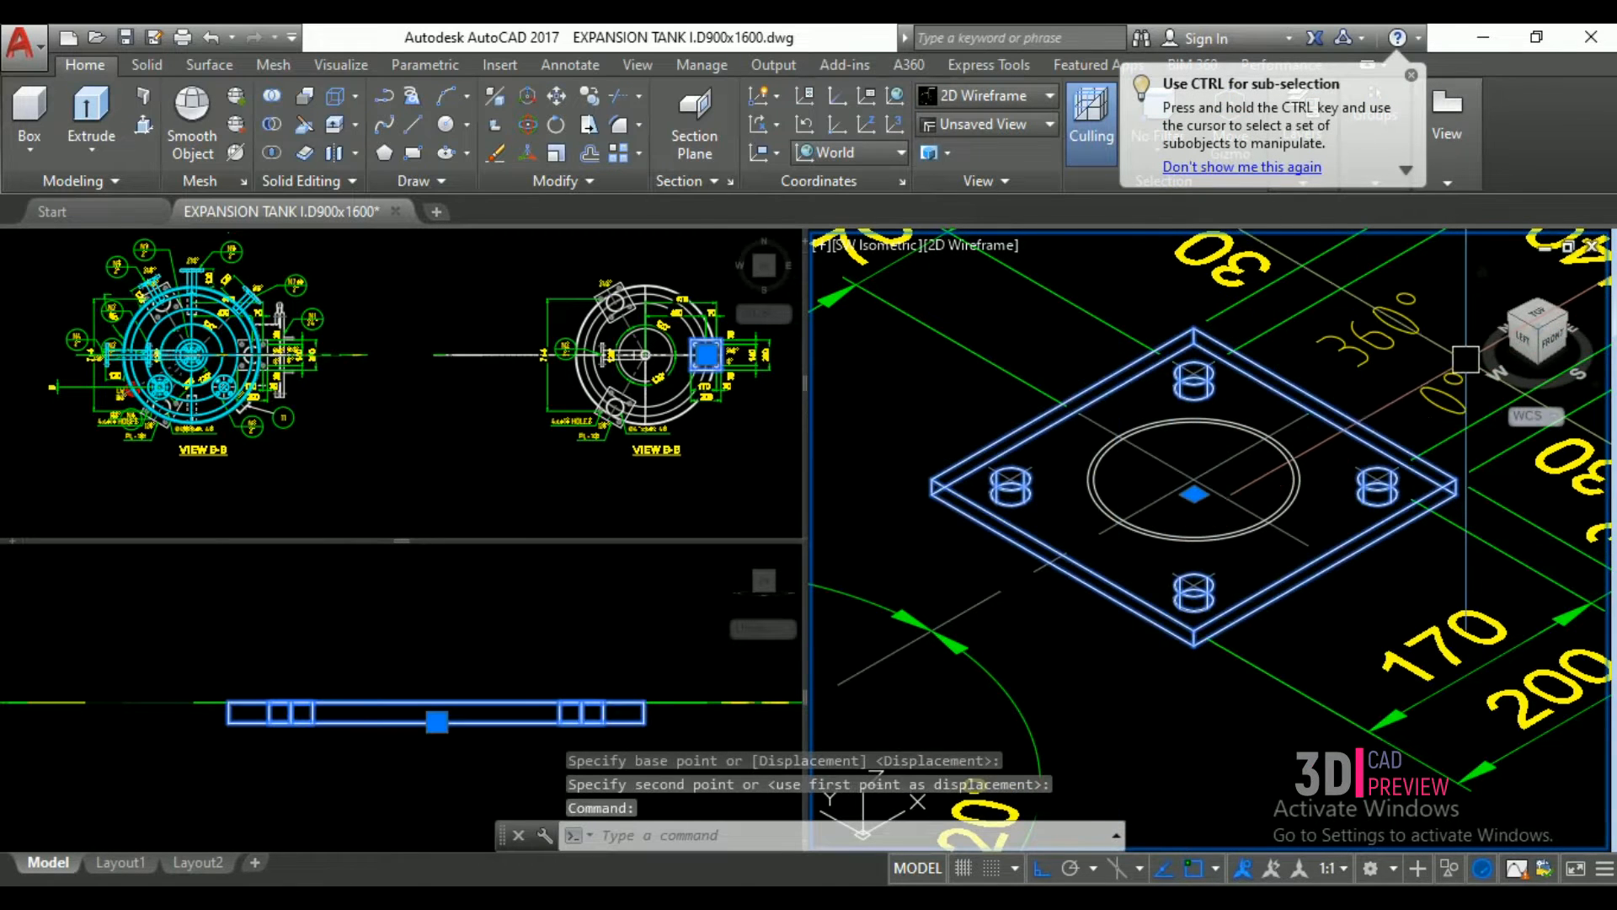
type("m")
key("Return")
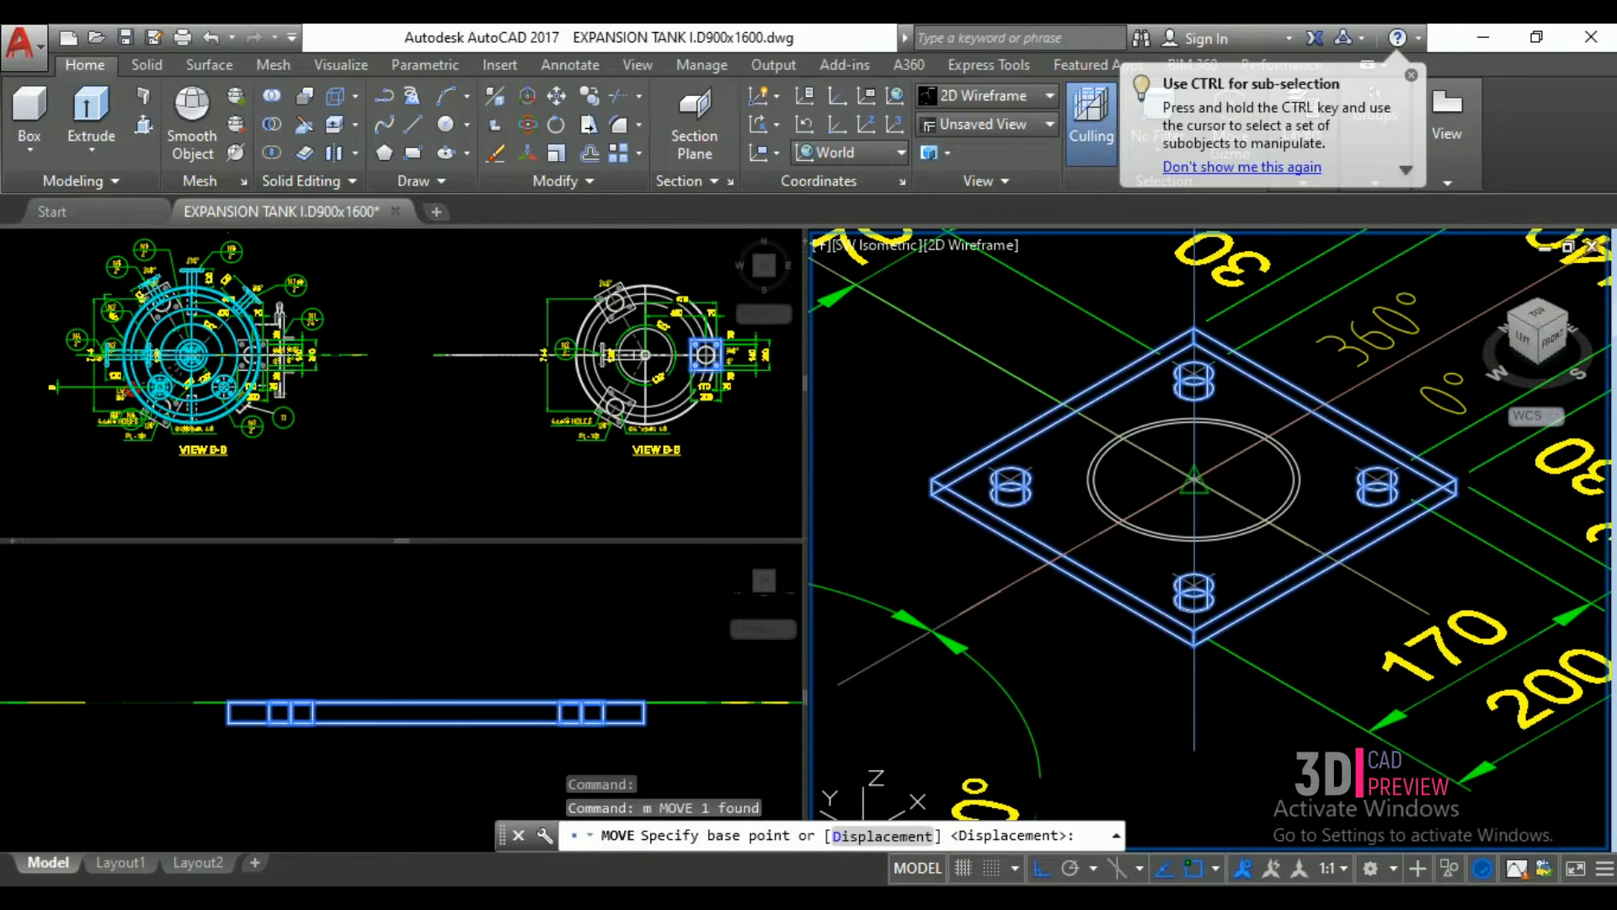
left_click(1193, 491)
scroll(1210, 371, "down", 2)
scroll(1348, 395, "down", 3)
scroll(1307, 562, "up", 10)
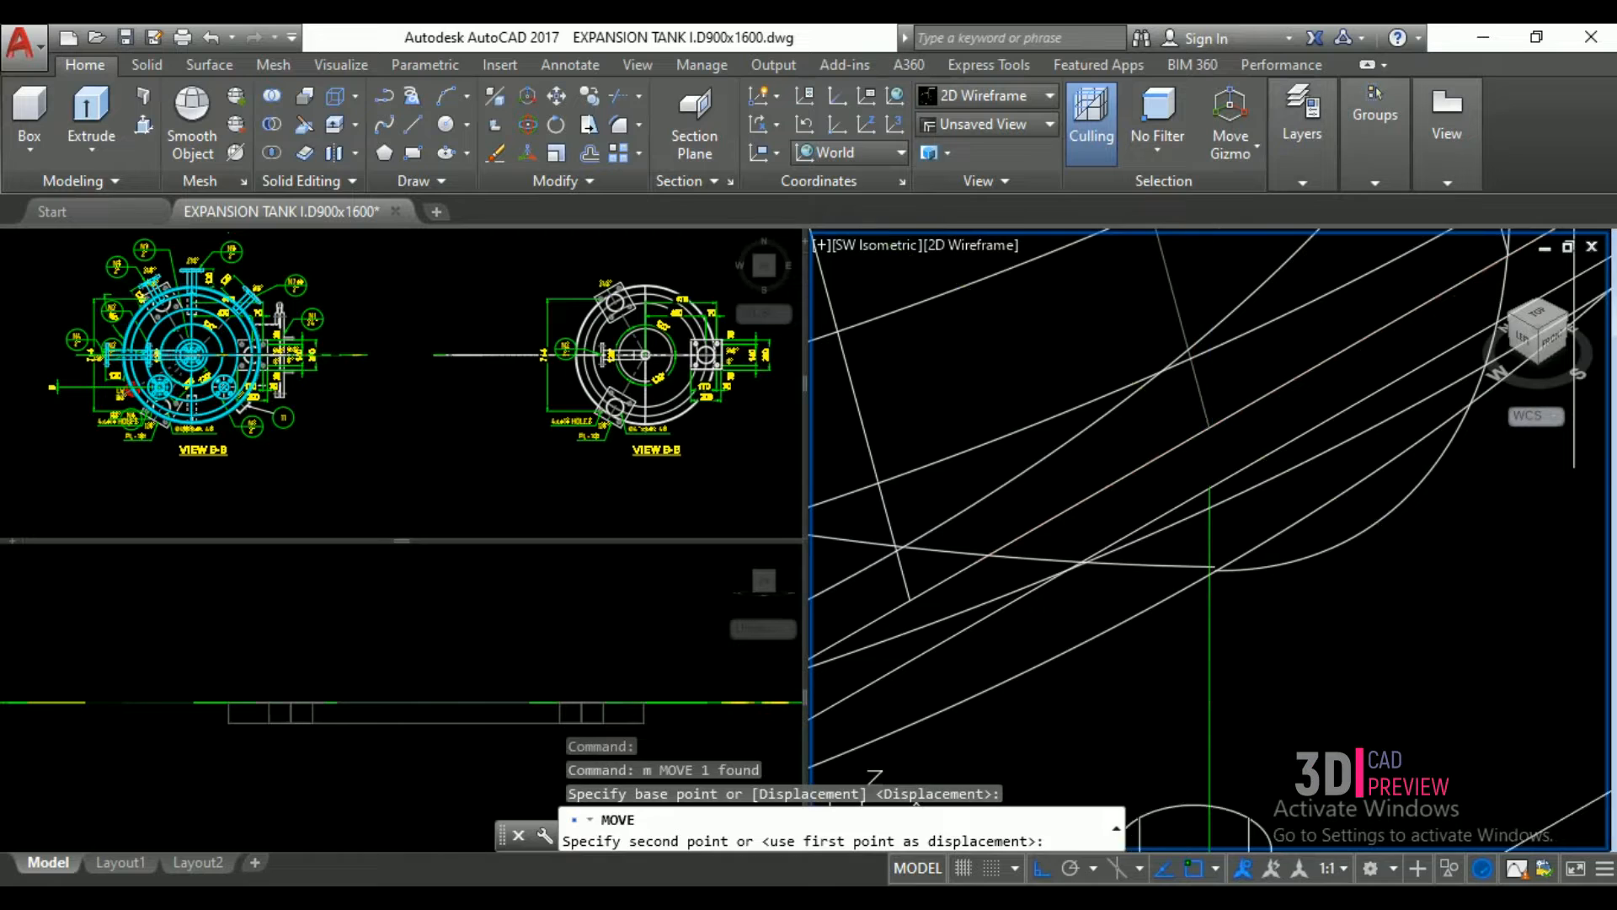
left_click(1236, 398)
scroll(1217, 506, "down", 3)
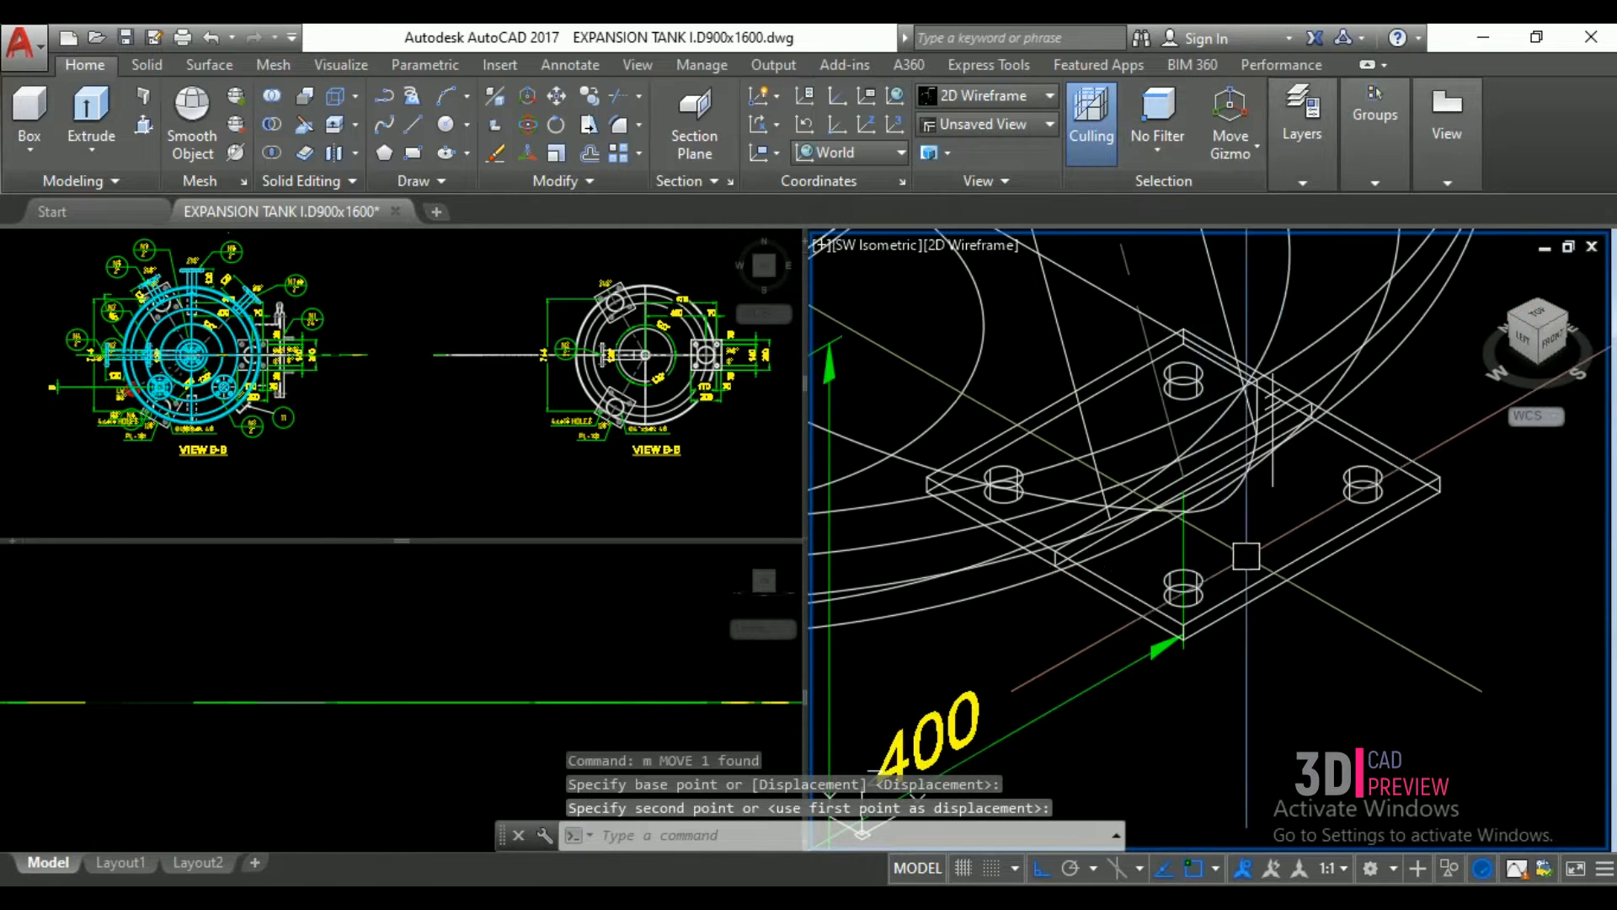
scroll(1208, 509, "down", 5)
type("co")
key("Return")
scroll(1299, 401, "up", 4)
scroll(1299, 401, "up", 5)
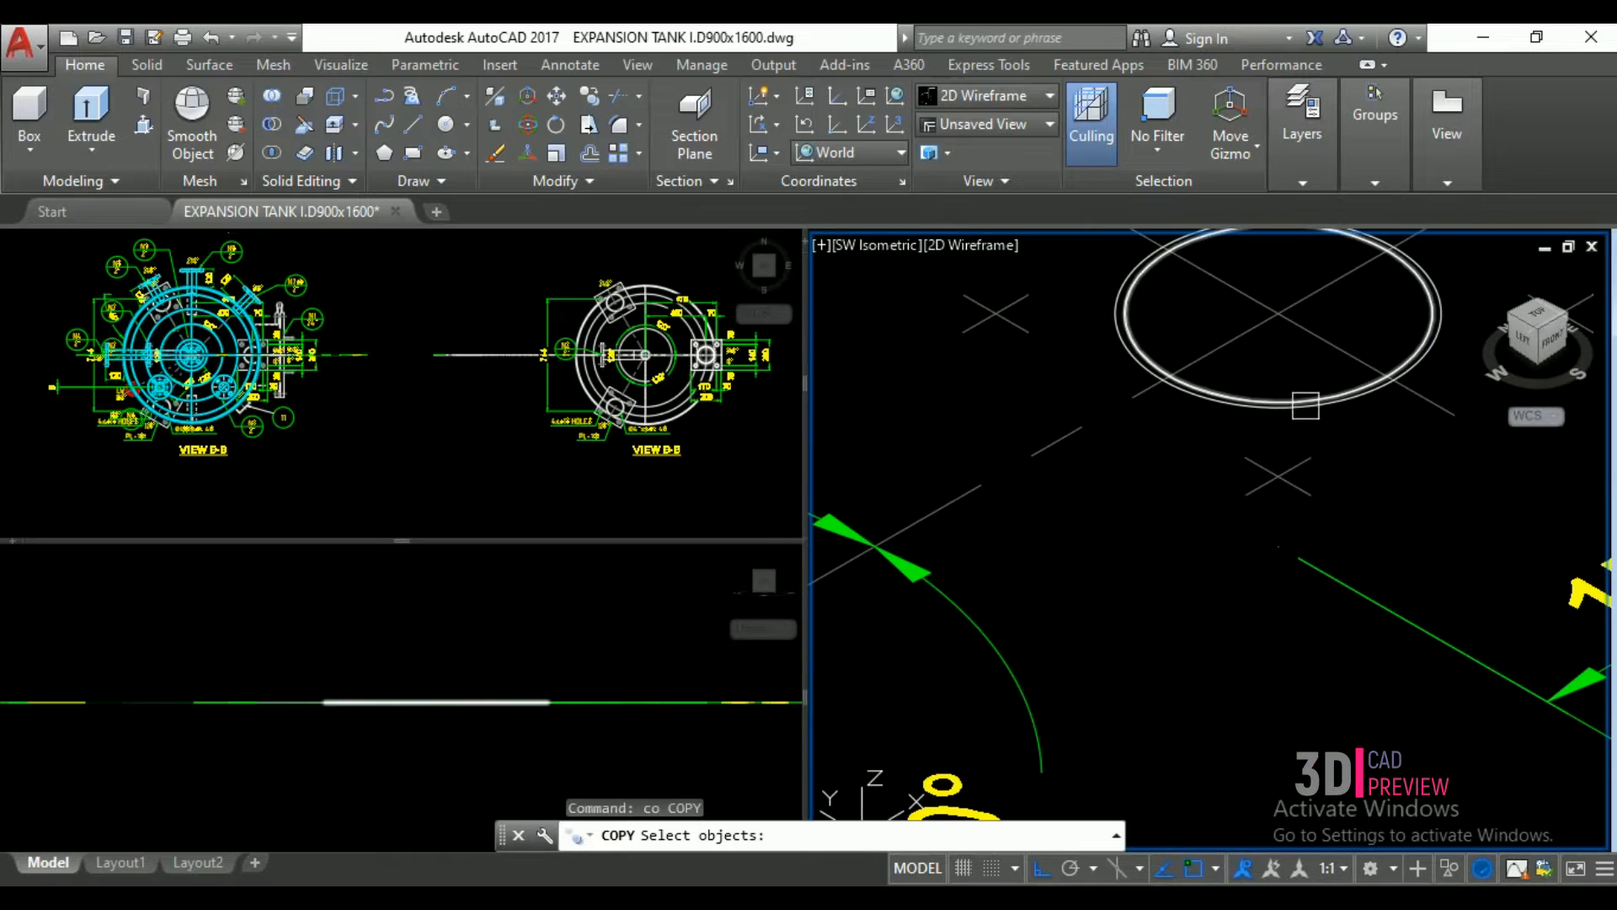
left_click(1318, 411)
scroll(1321, 414, "up", 2)
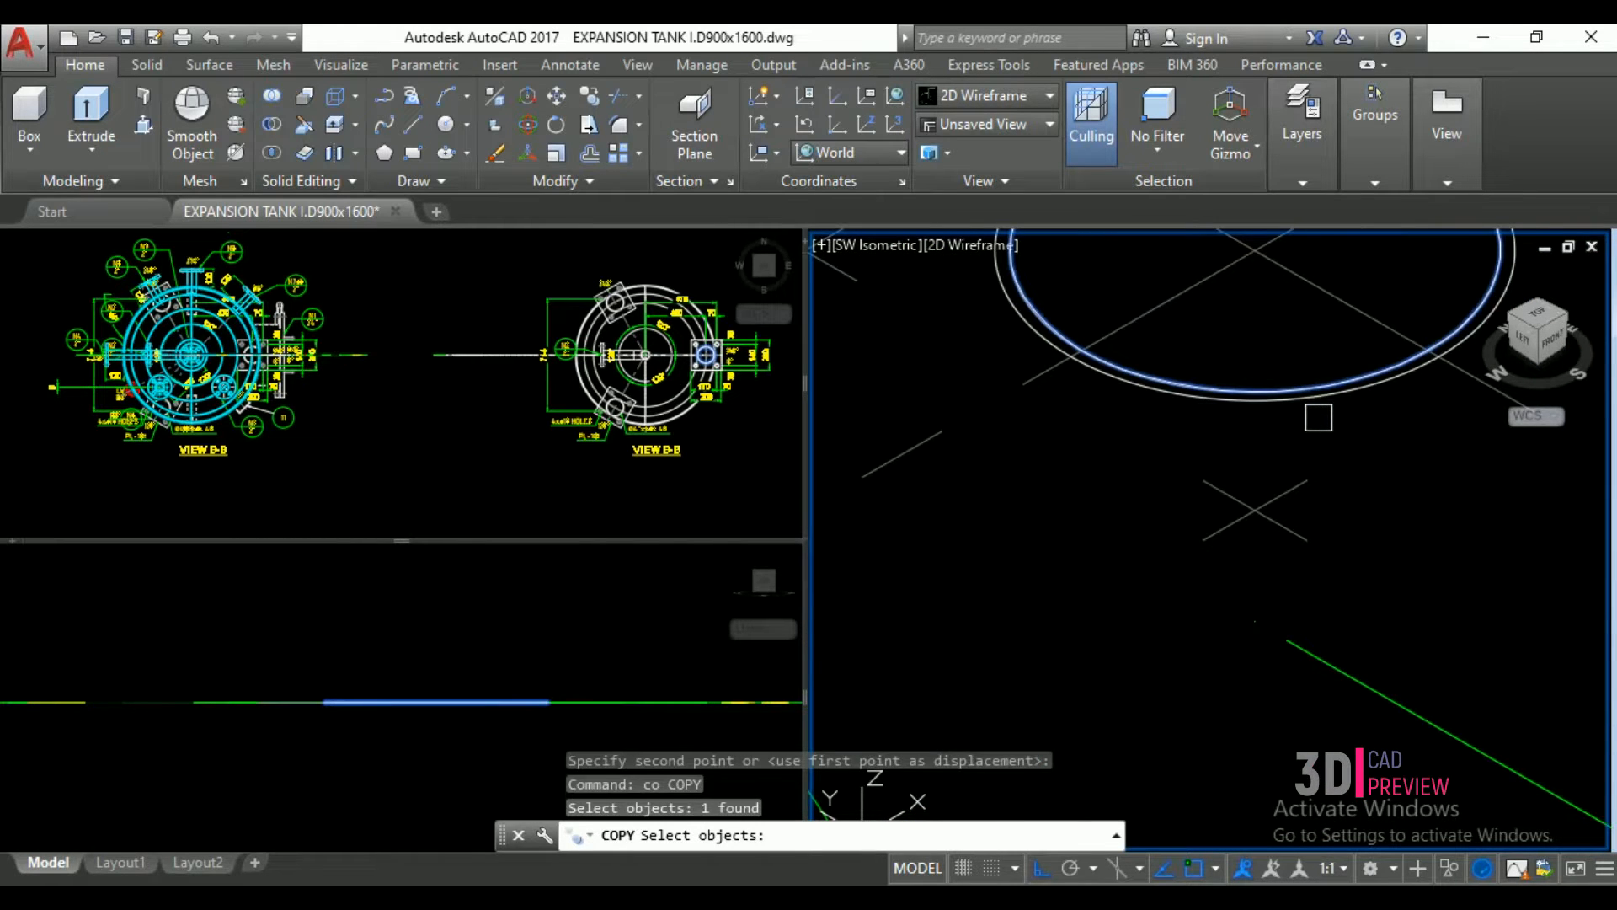
key("Escape")
- Copy the leg pipe's outer circle from its centre to the lower end of the leg's centreline at the base plate
right_click(1302, 379)
left_click(1338, 391)
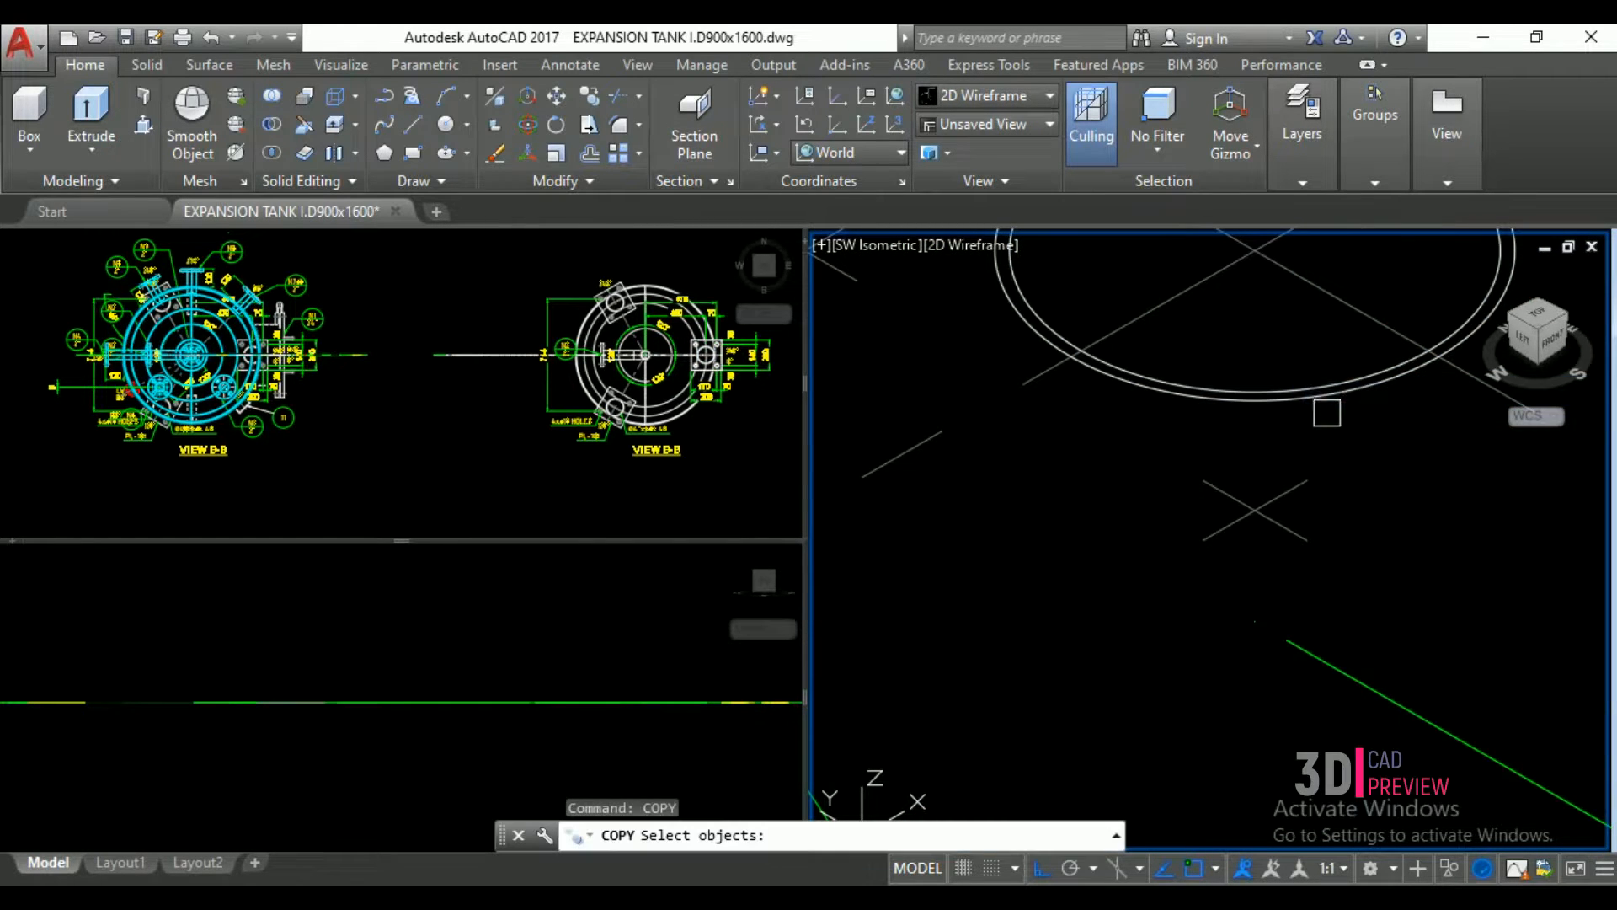
left_click(1329, 400)
scroll(1315, 406, "down", 2)
right_click(1295, 358)
left_click(1278, 314)
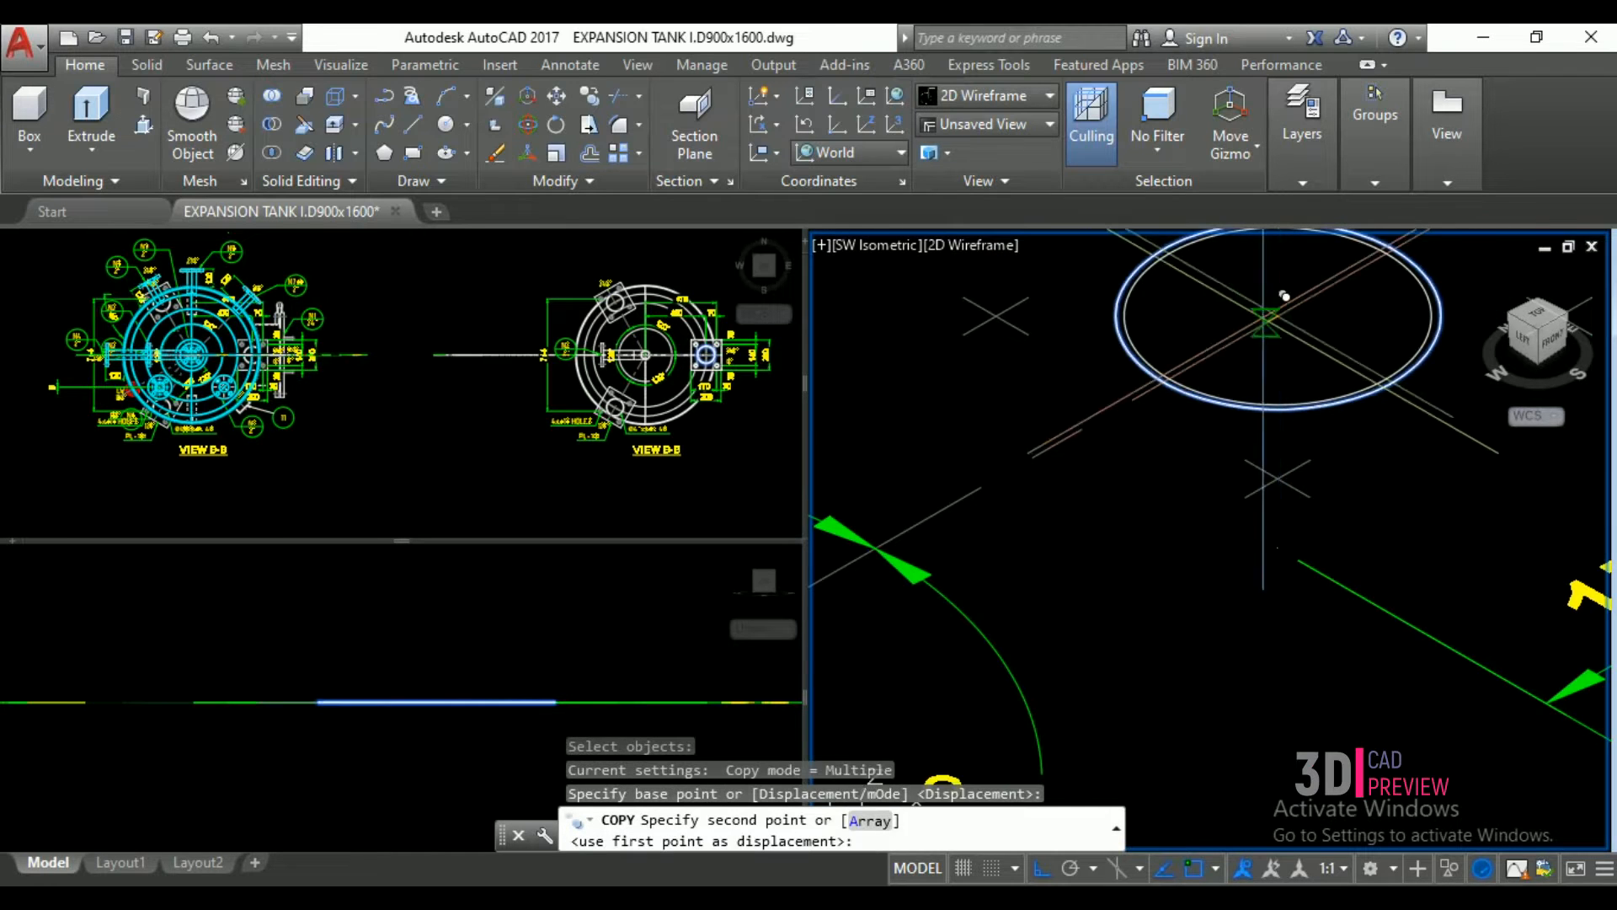
scroll(1225, 306, "down", 9)
scroll(1304, 367, "up", 10)
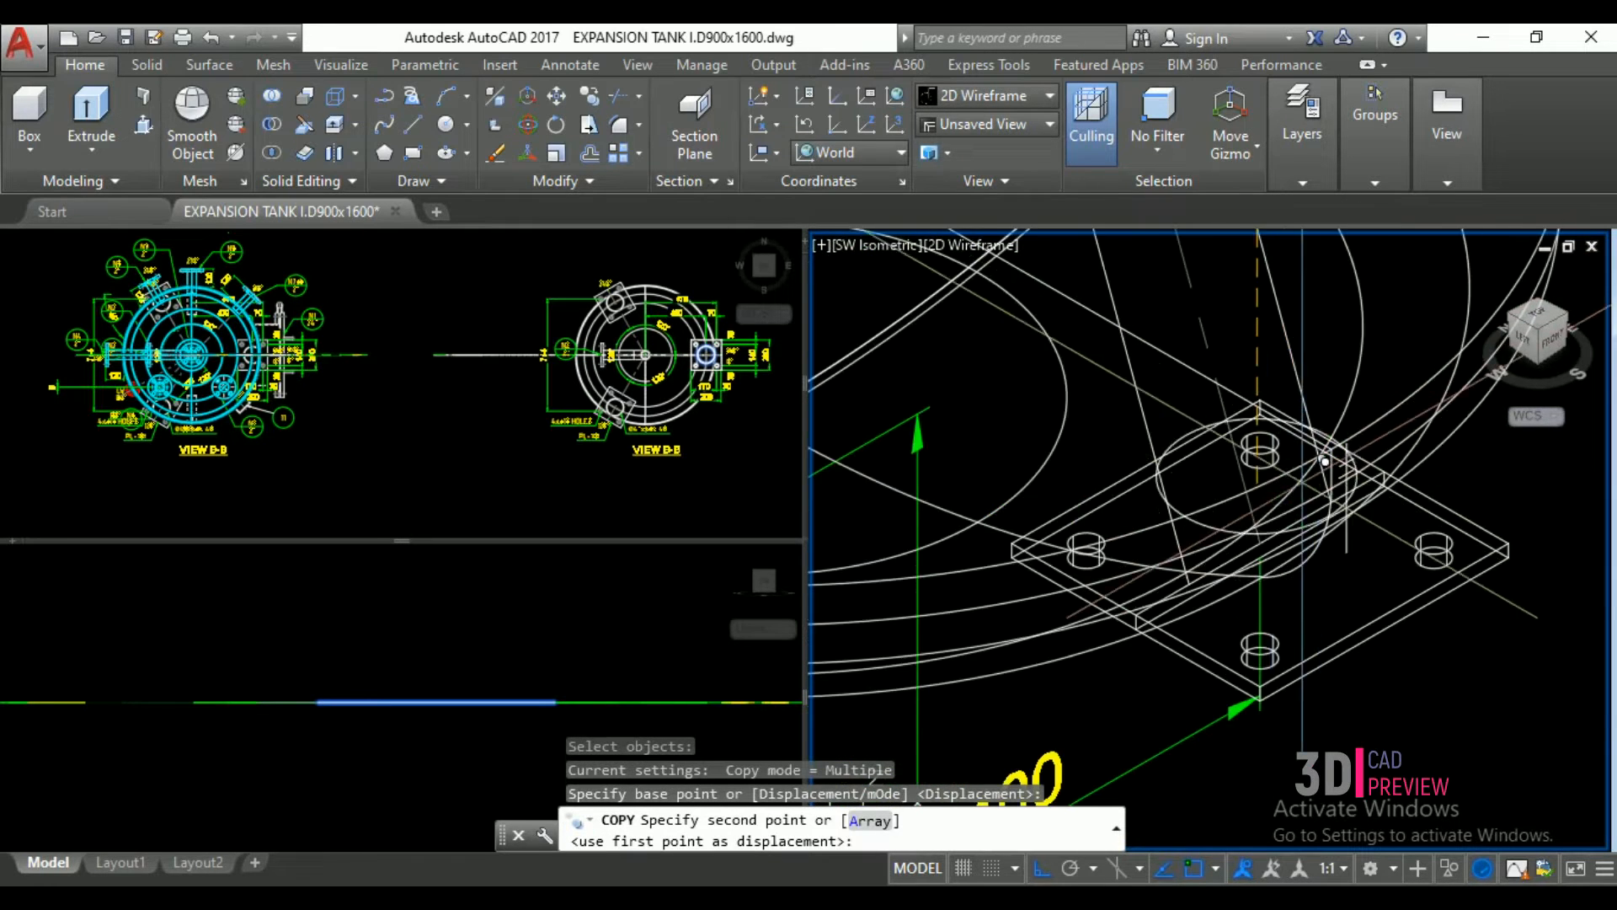
left_click(1285, 532)
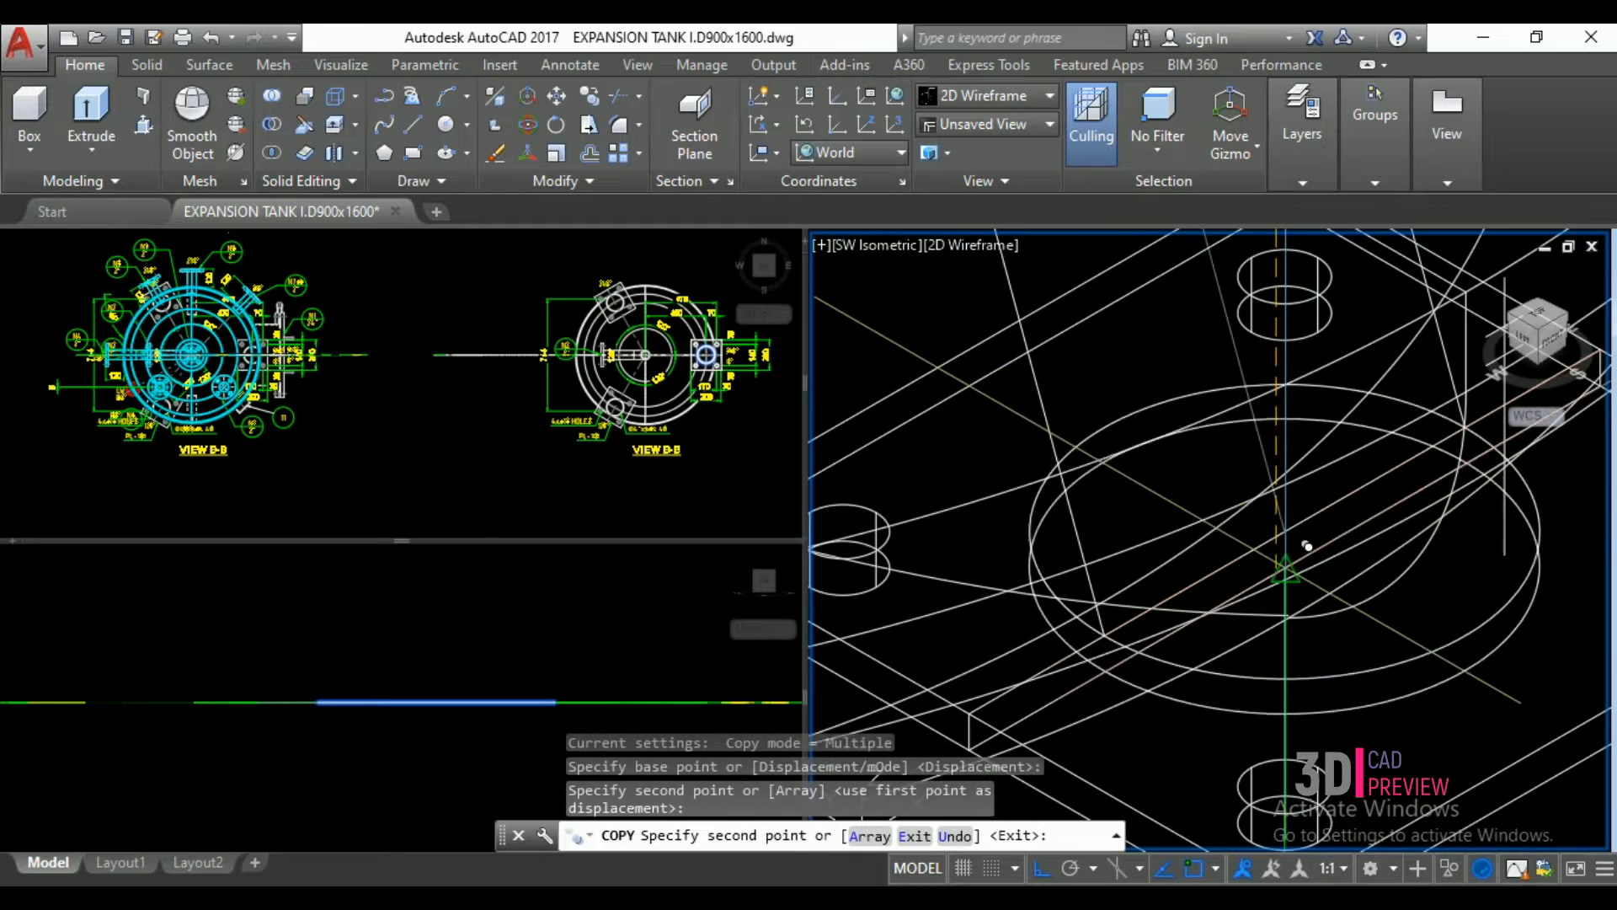
scroll(1297, 616, "down", 8)
right_click(1297, 617)
- Draw a short horizontal line inside the head, above the upper end of the leg's centreline, in the front view
scroll(1283, 499, "up", 3)
left_click(1239, 411)
scroll(1243, 408, "up", 6)
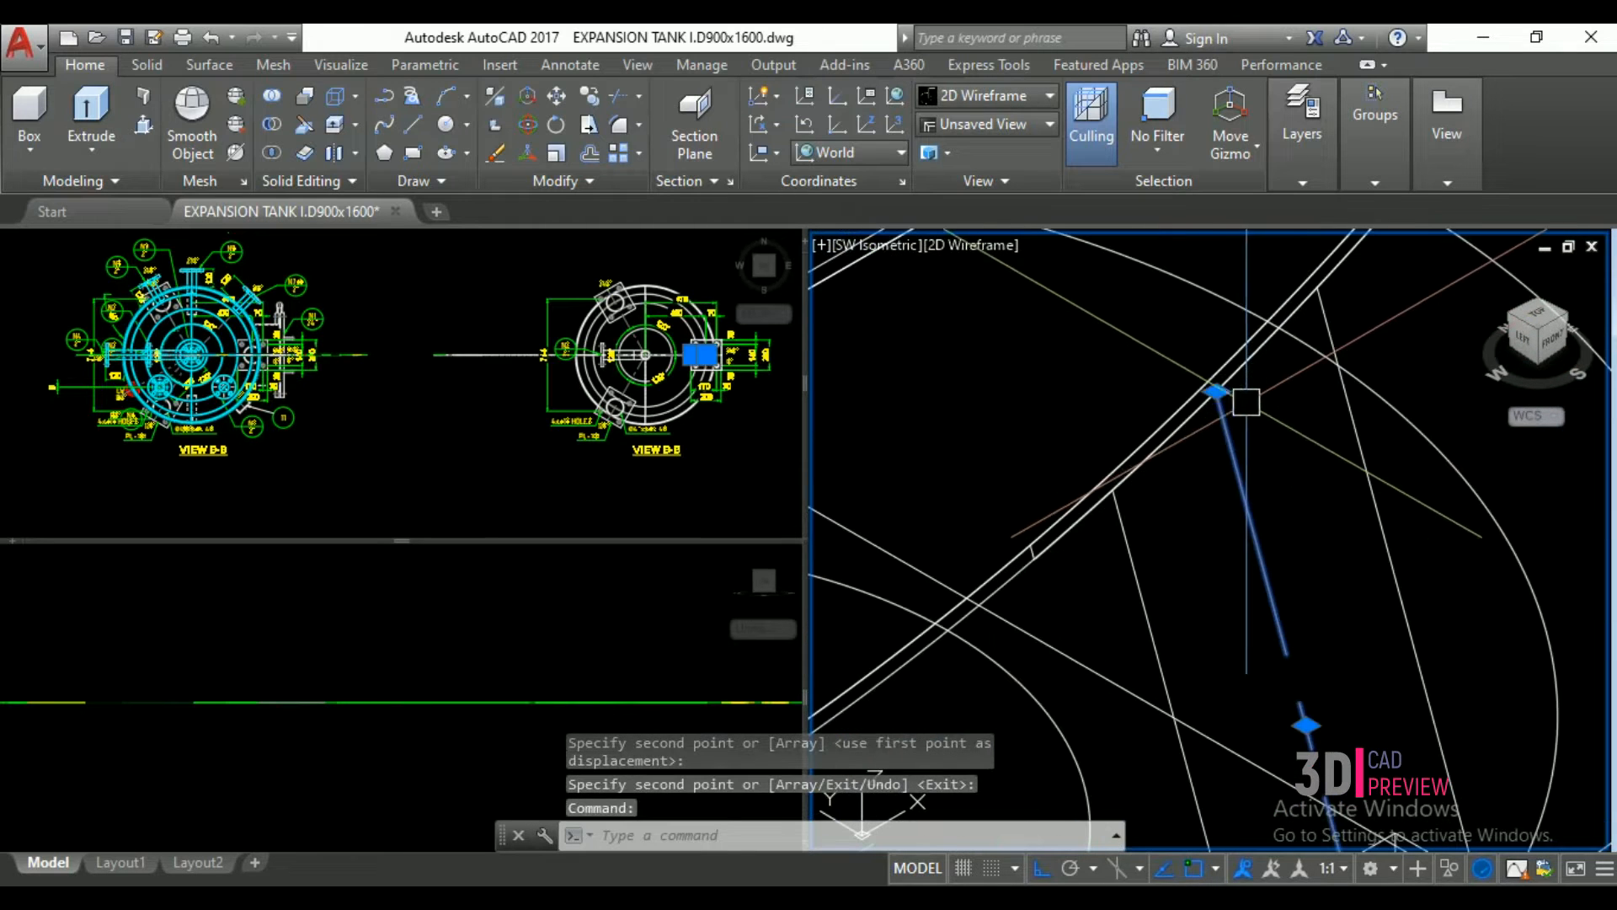
left_click(503, 741)
scroll(503, 741, "up", 8)
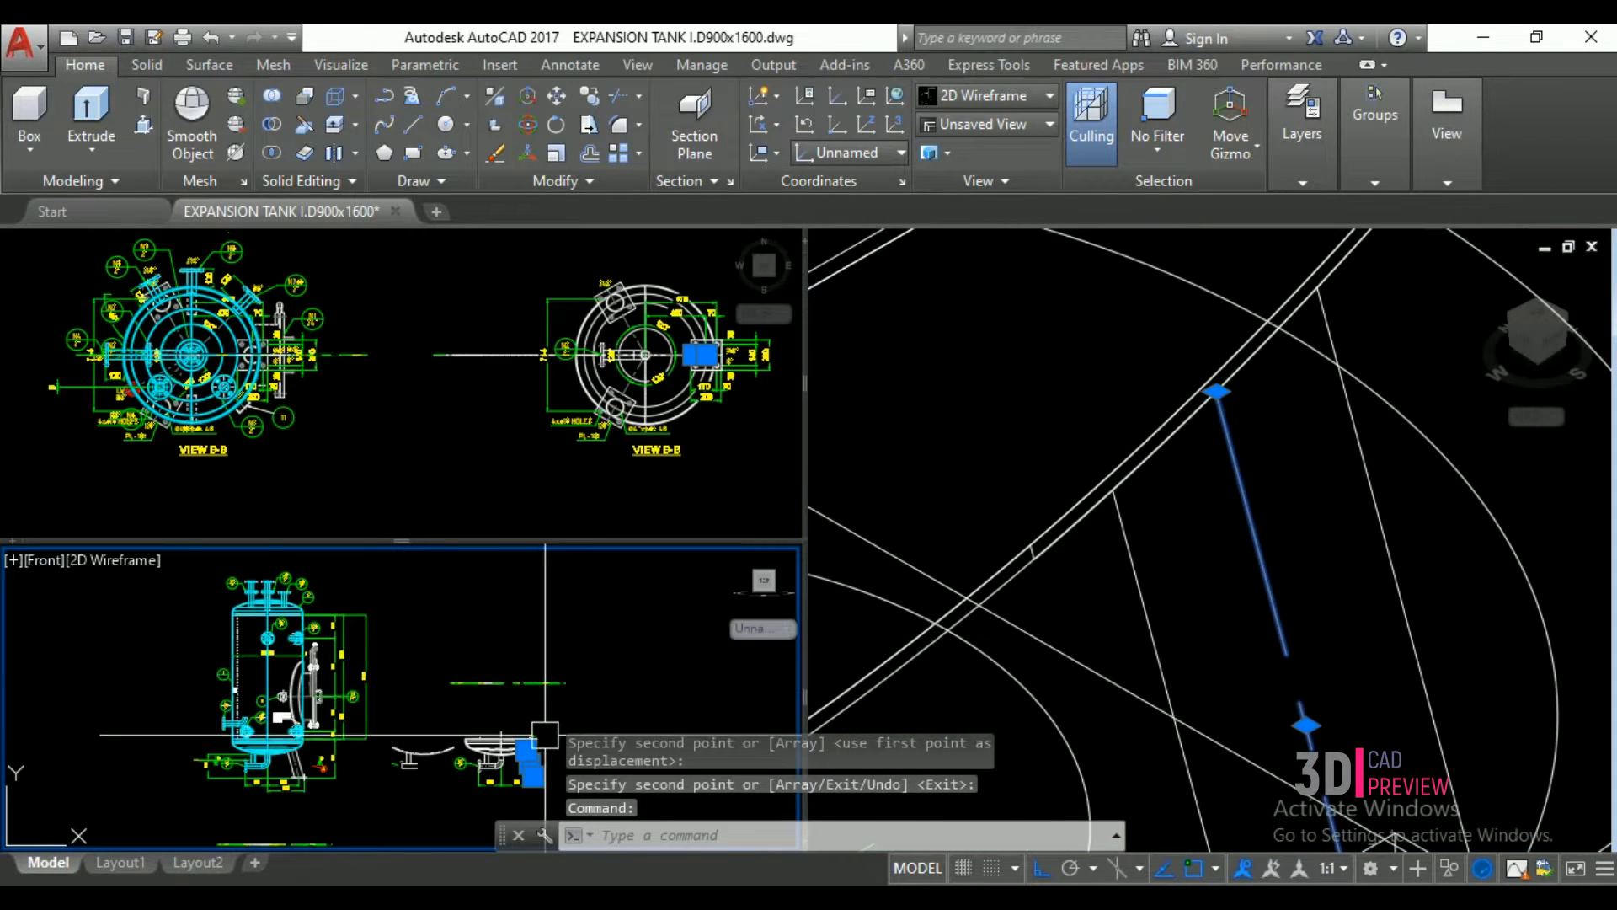
key("Escape")
scroll(523, 740, "up", 6)
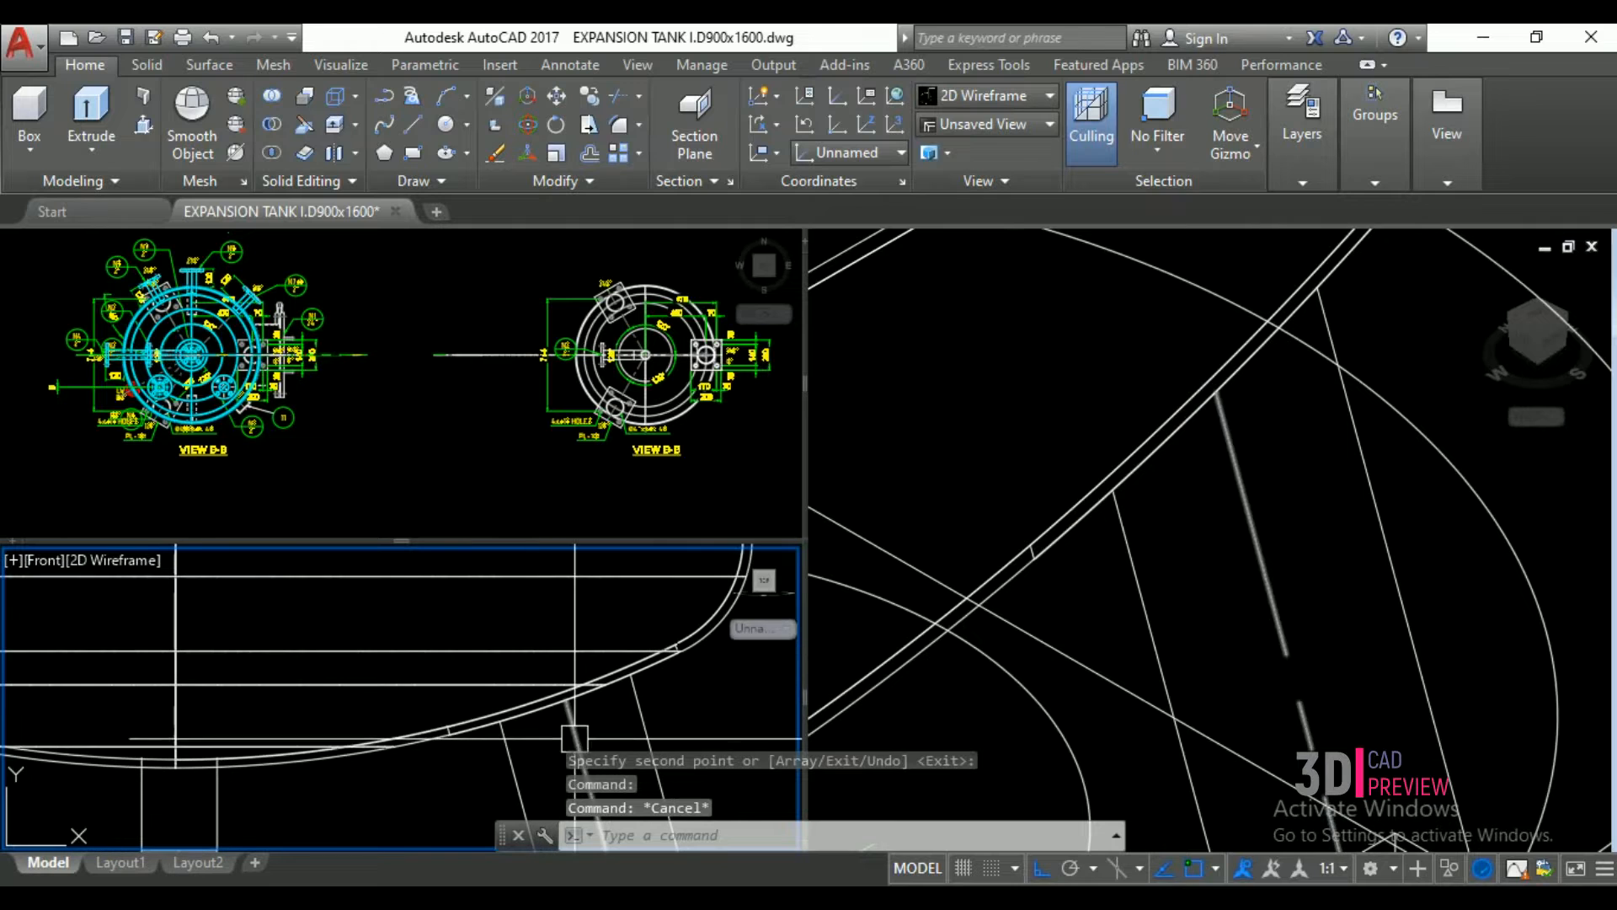
key("Return")
scroll(558, 611, "up", 2)
left_click(622, 641)
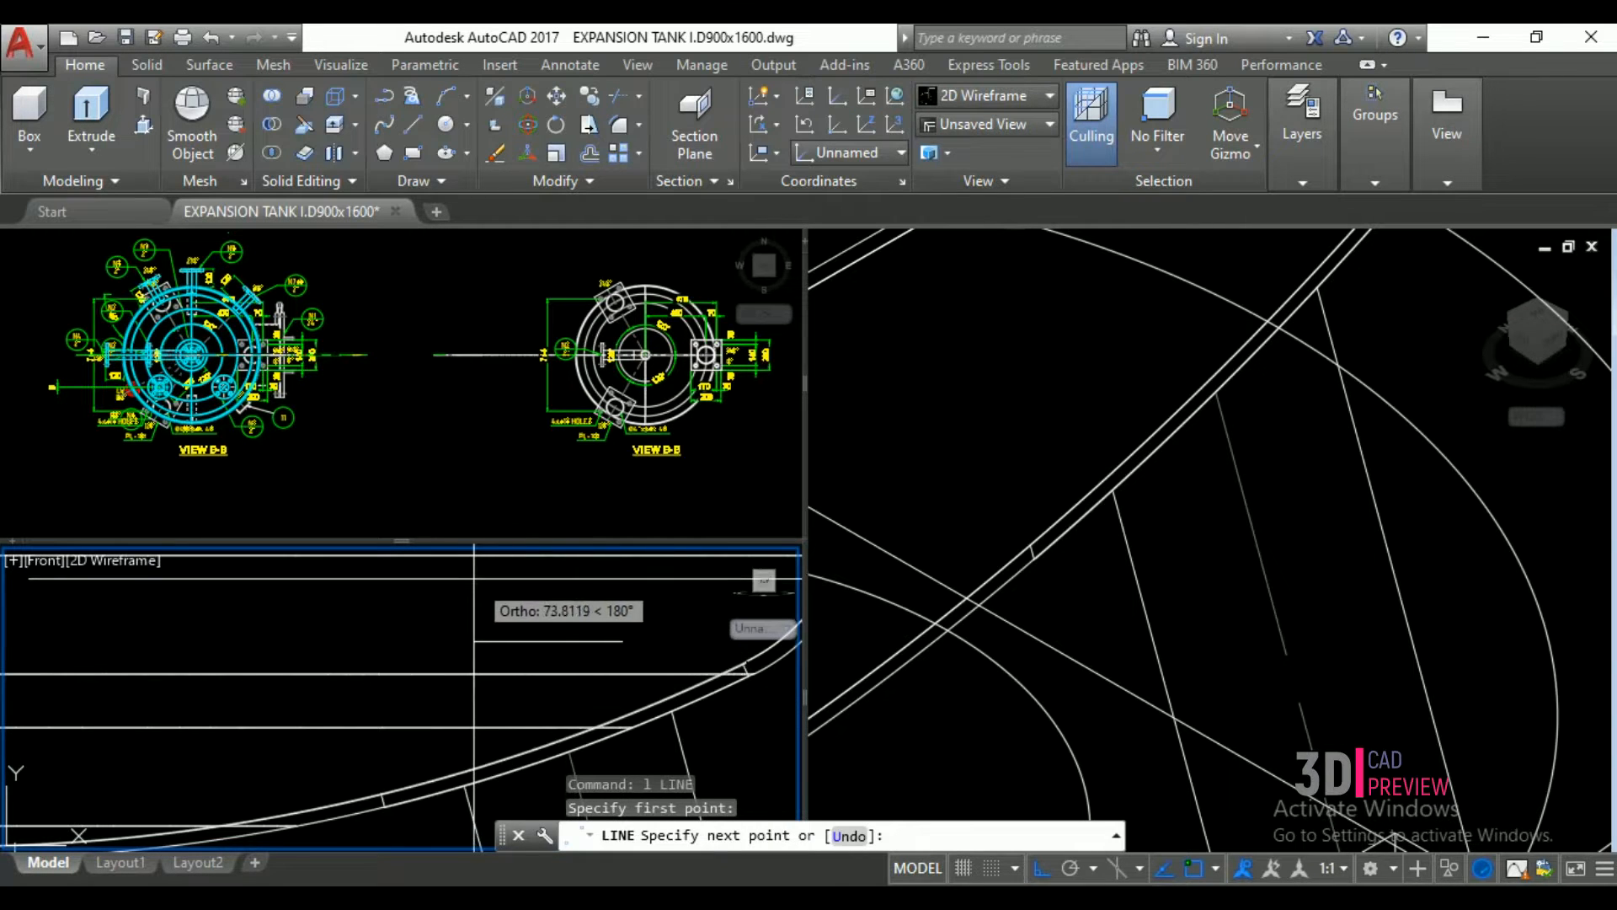
left_click(462, 642)
key("Return")
- Try to extend the leg's centreline to the short horizontal line inside the head
type("ex")
key("Return")
scroll(581, 741, "down", 2)
left_click(551, 717)
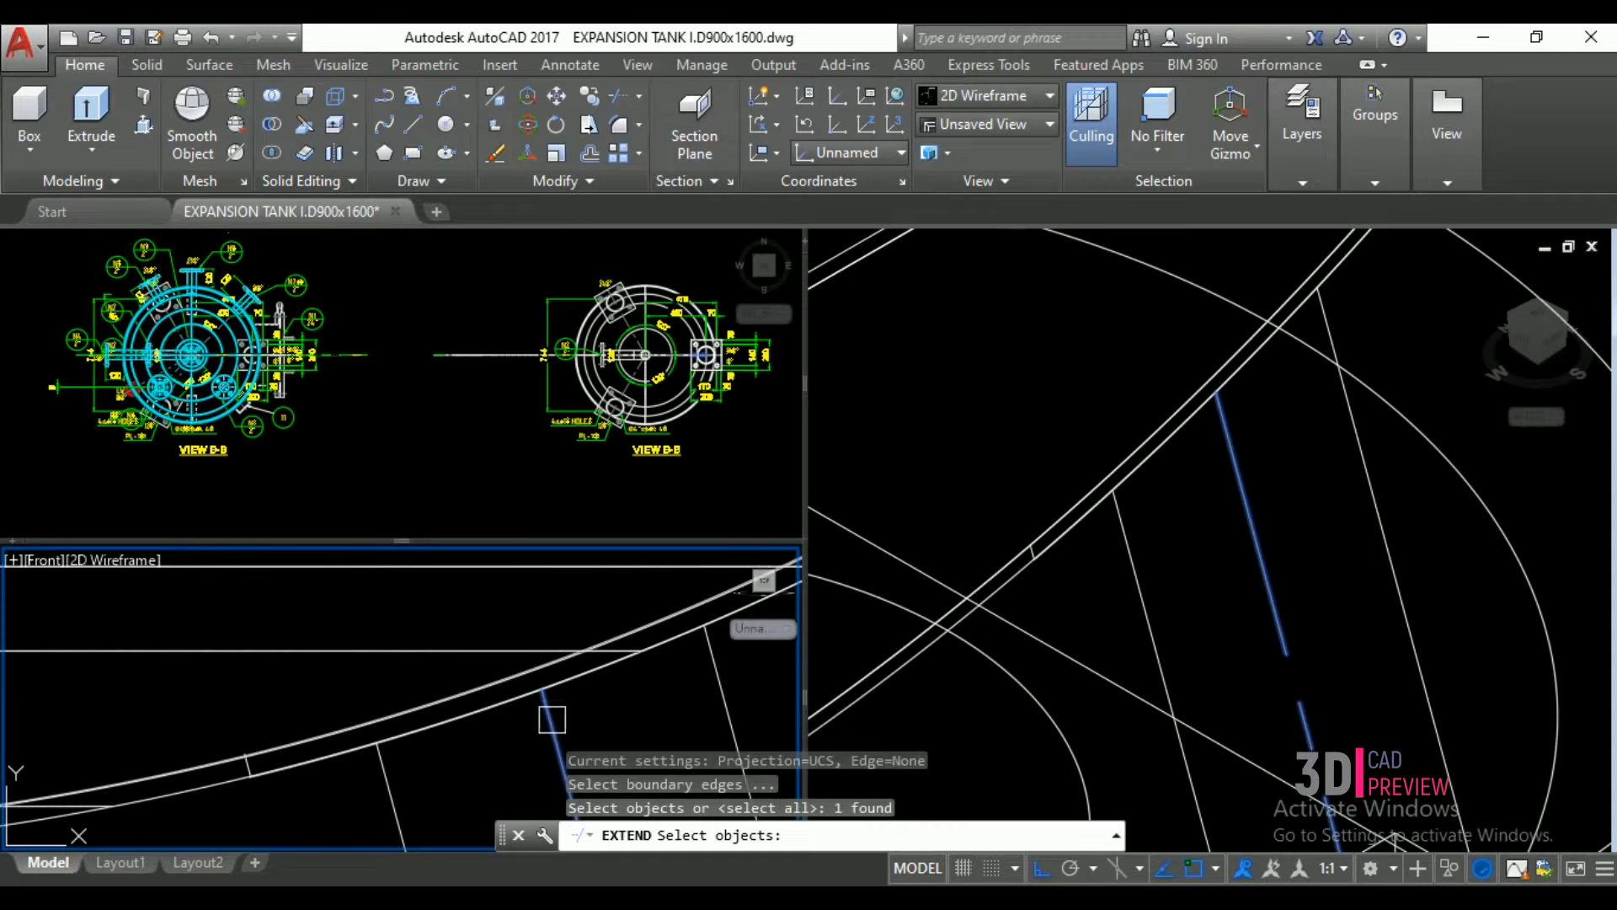
scroll(550, 728, "down", 2)
key("Return")
left_click(552, 738)
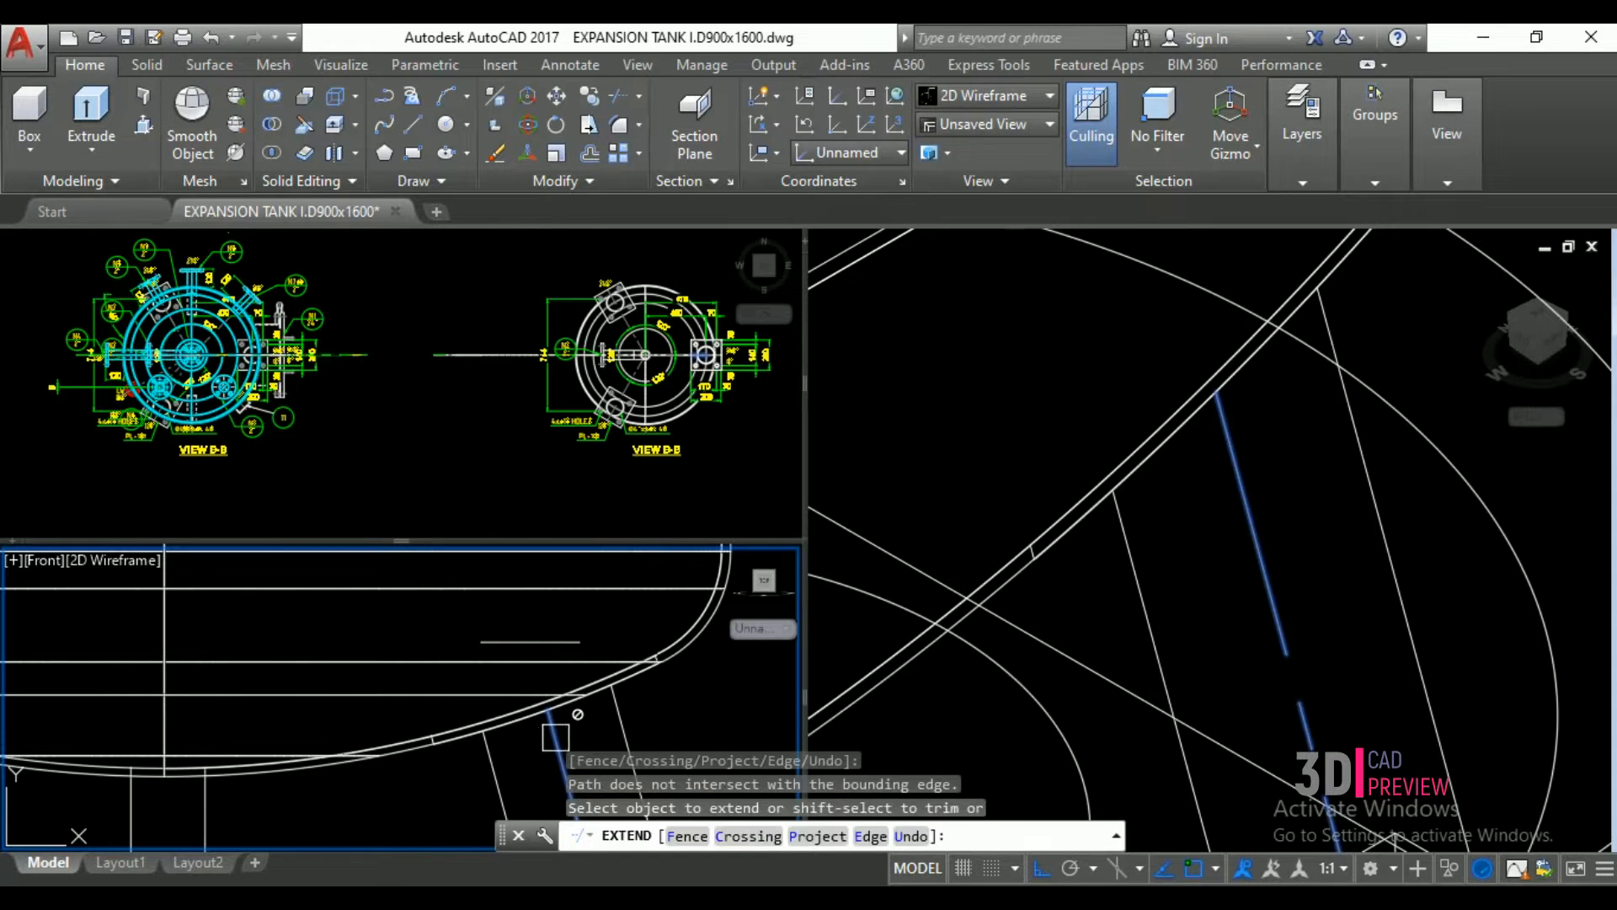
key("Escape")
key("Escape")
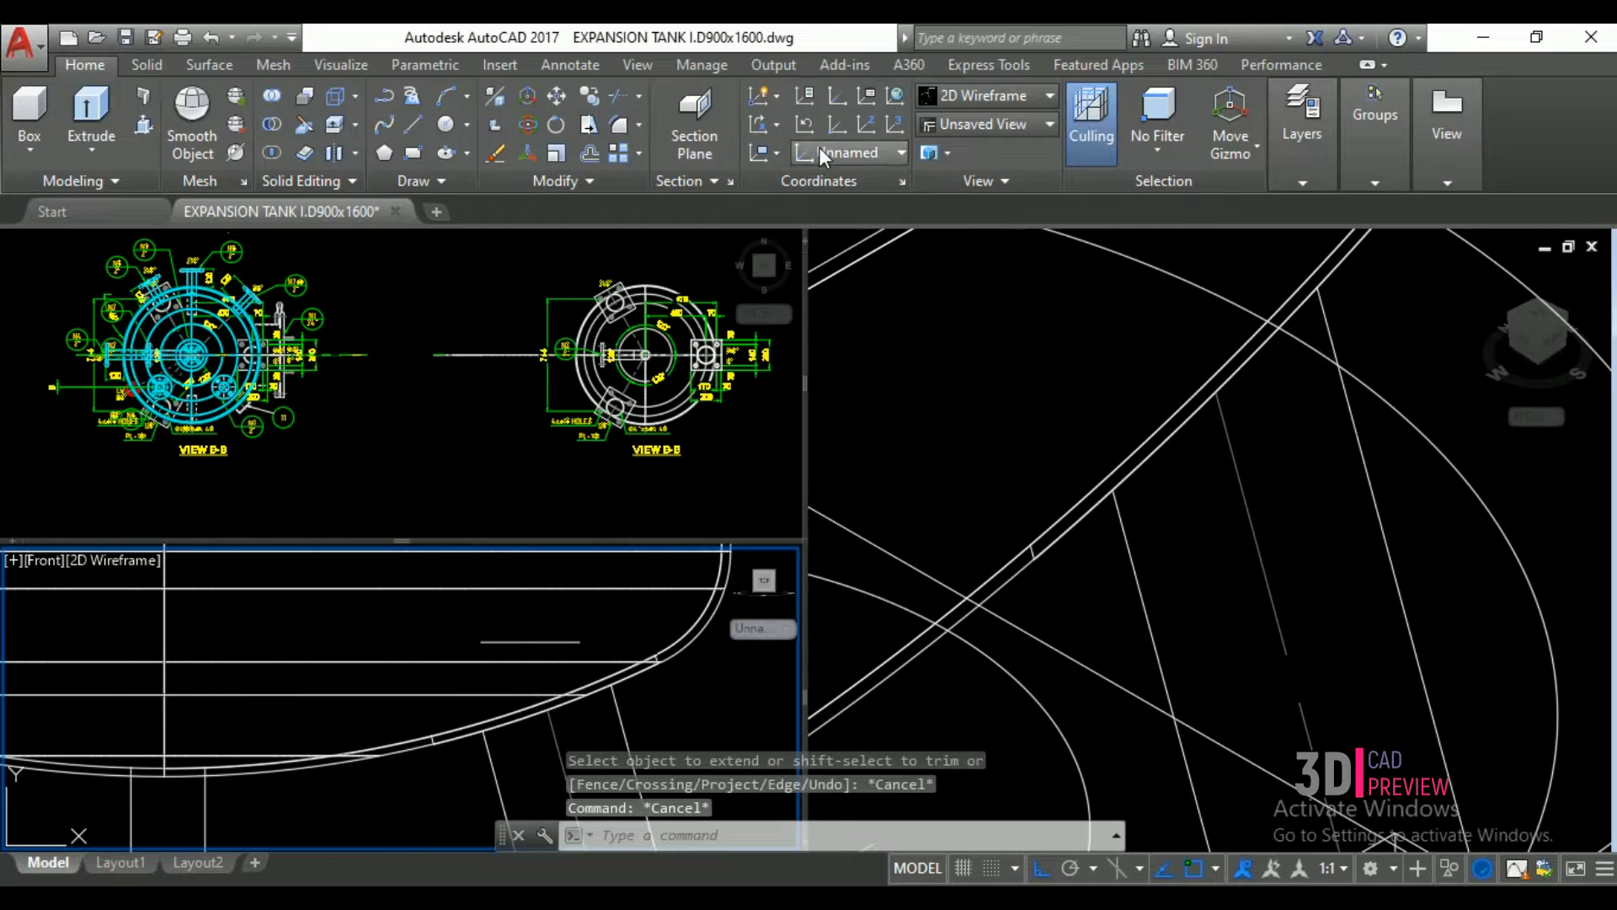
- Set the coordinate system to Front and extend the leg's centreline up to the short horizontal line inside the head
left_click(821, 316)
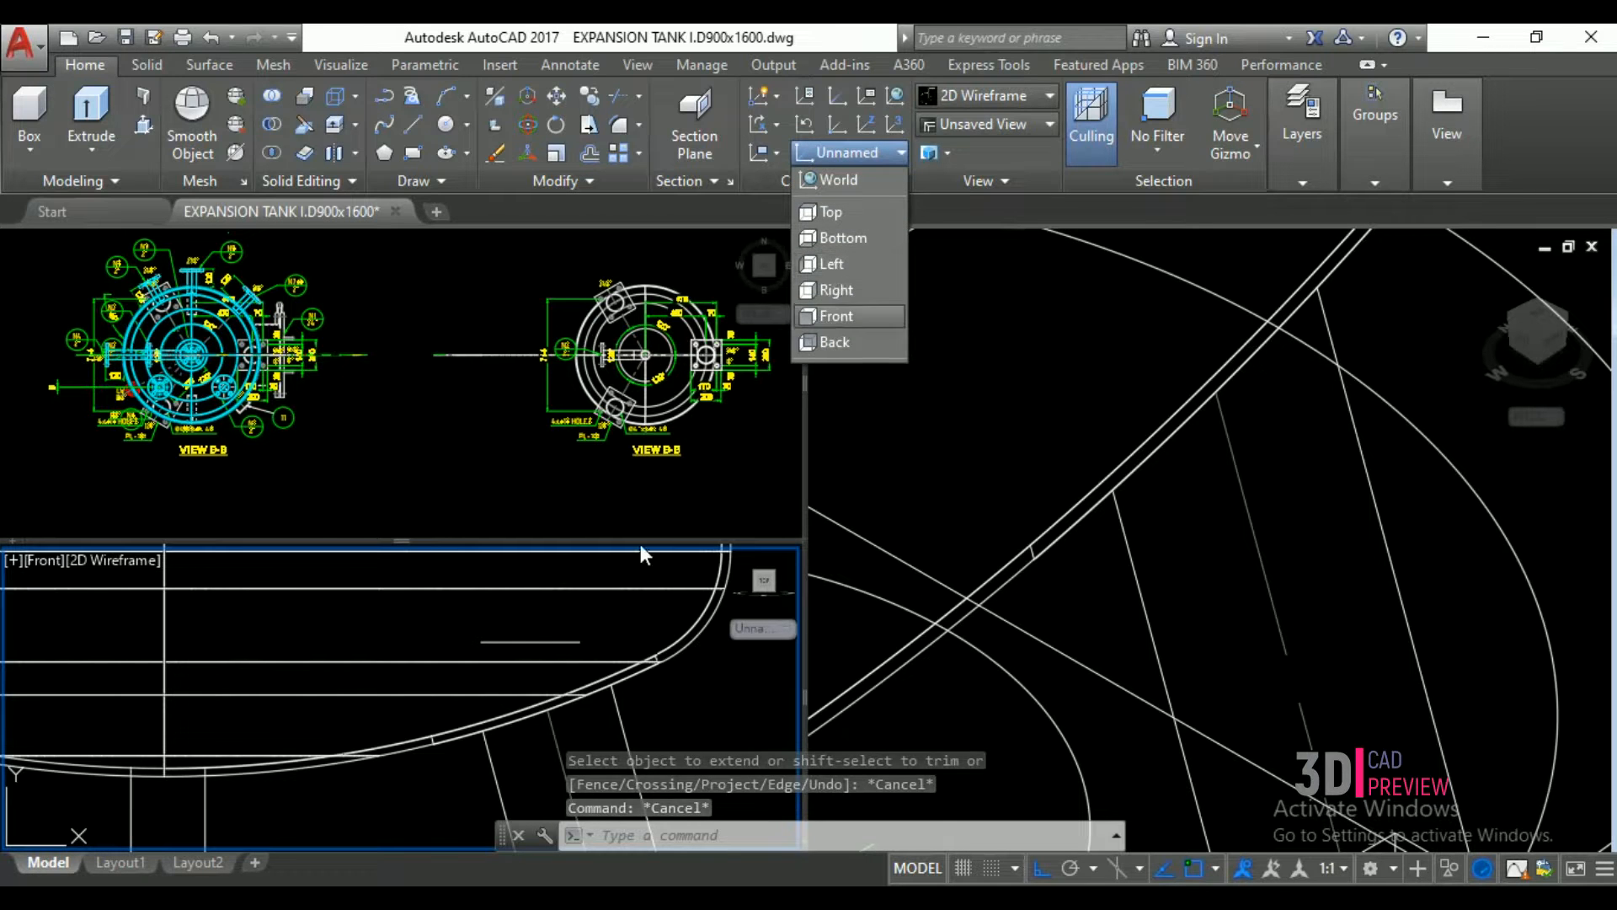
type("ex")
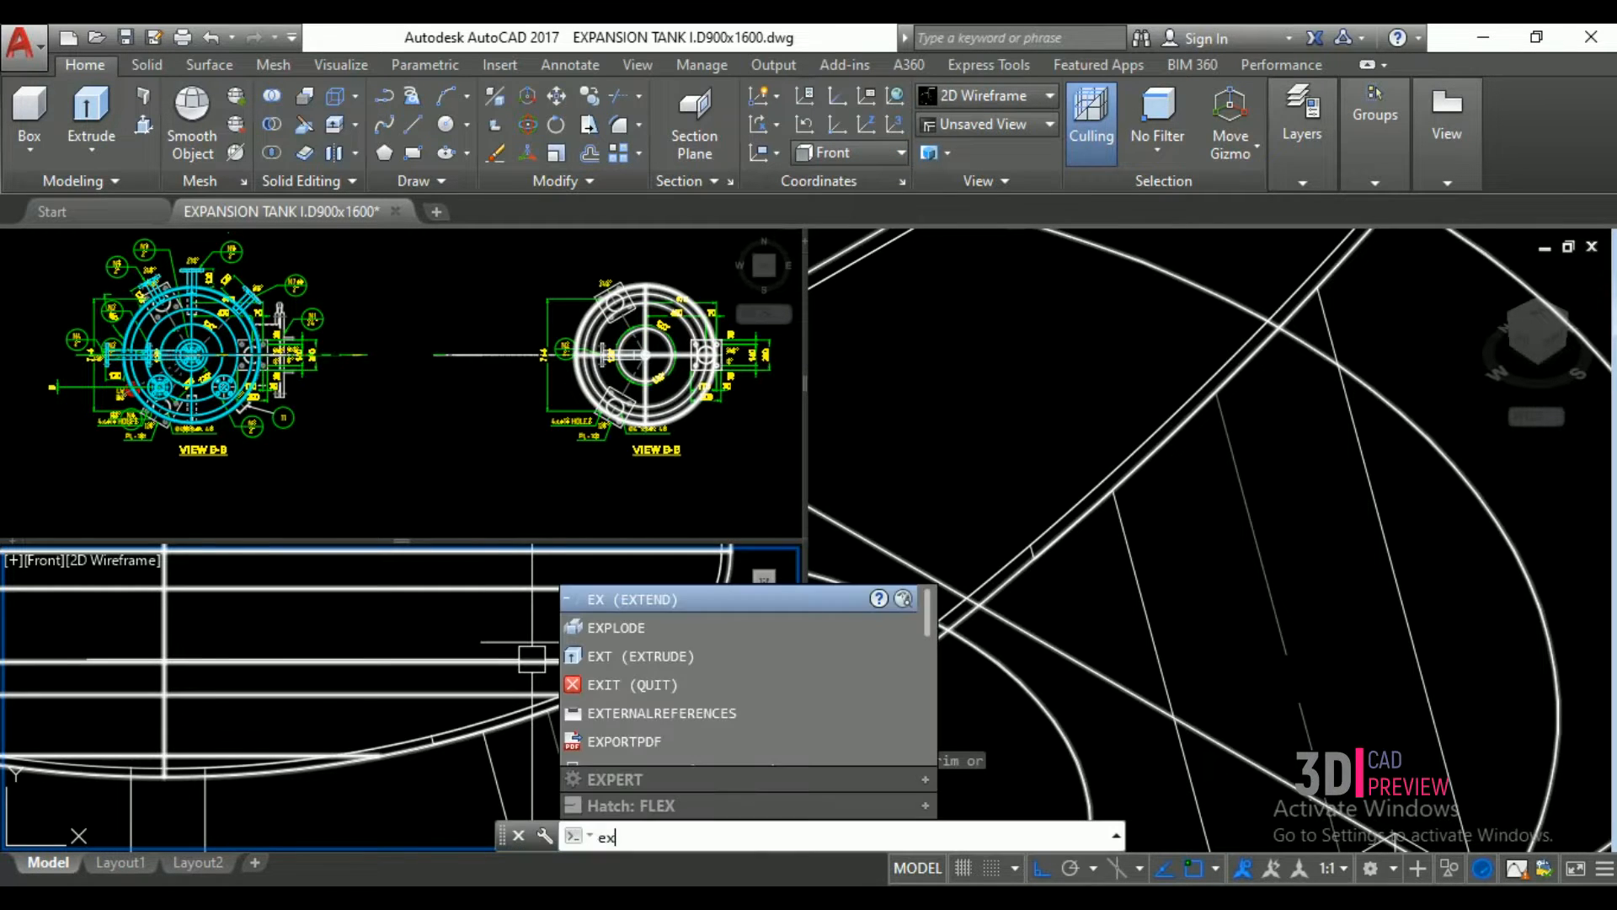
key("Return")
left_click(539, 640)
key("Return")
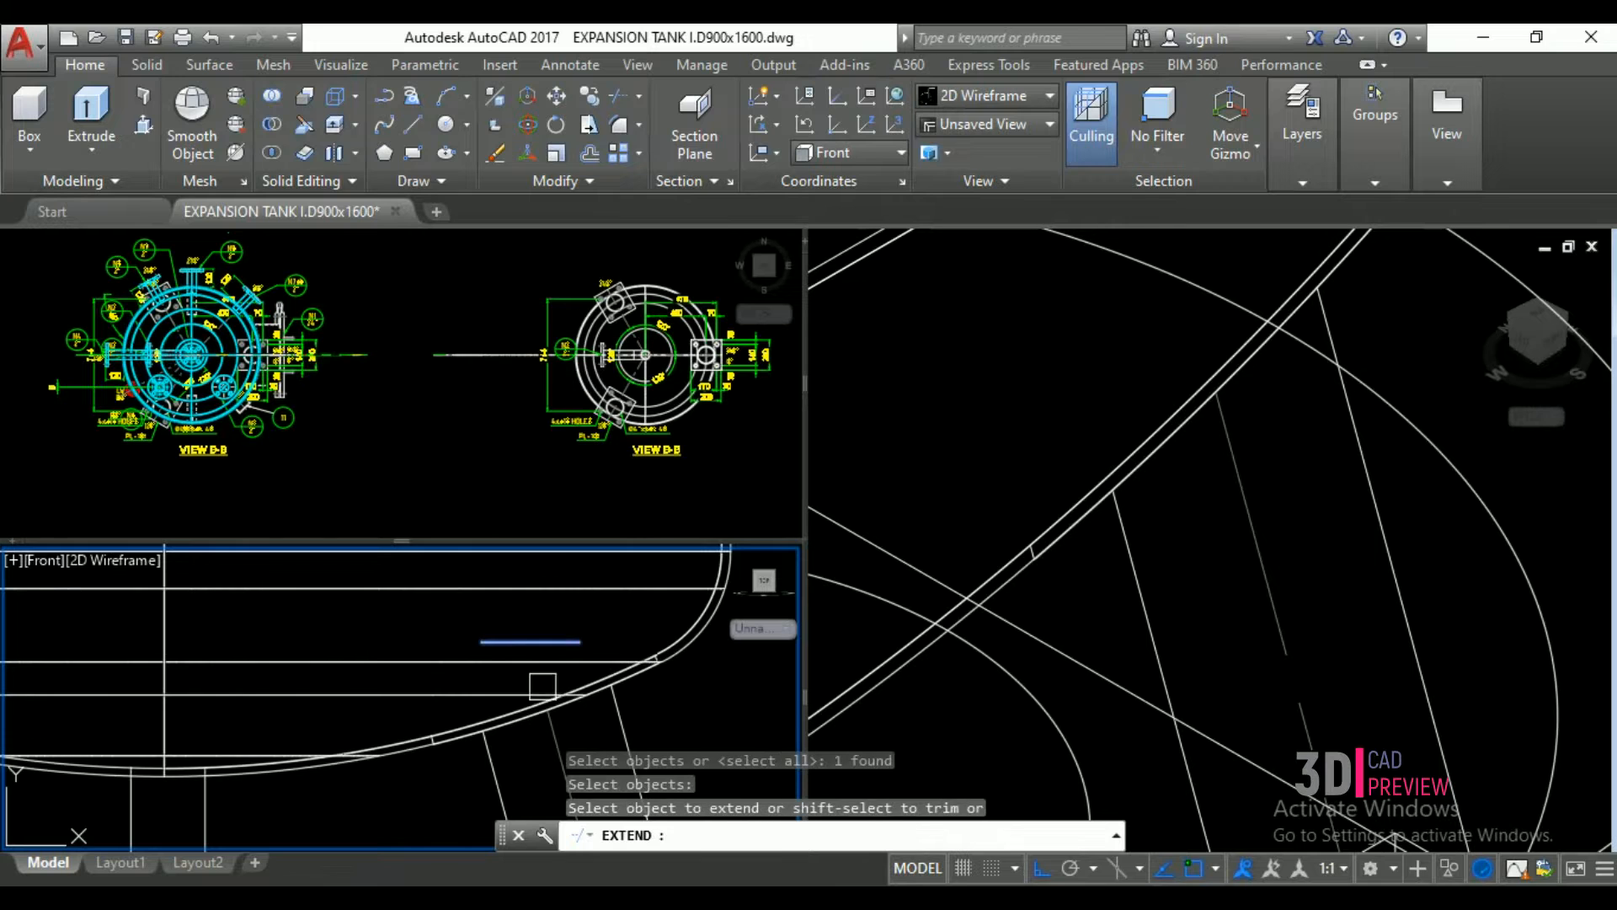
key("Return")
- Extend the leg's centreline down to the bottom edge of the base plate in the front view
scroll(539, 729, "down", 5)
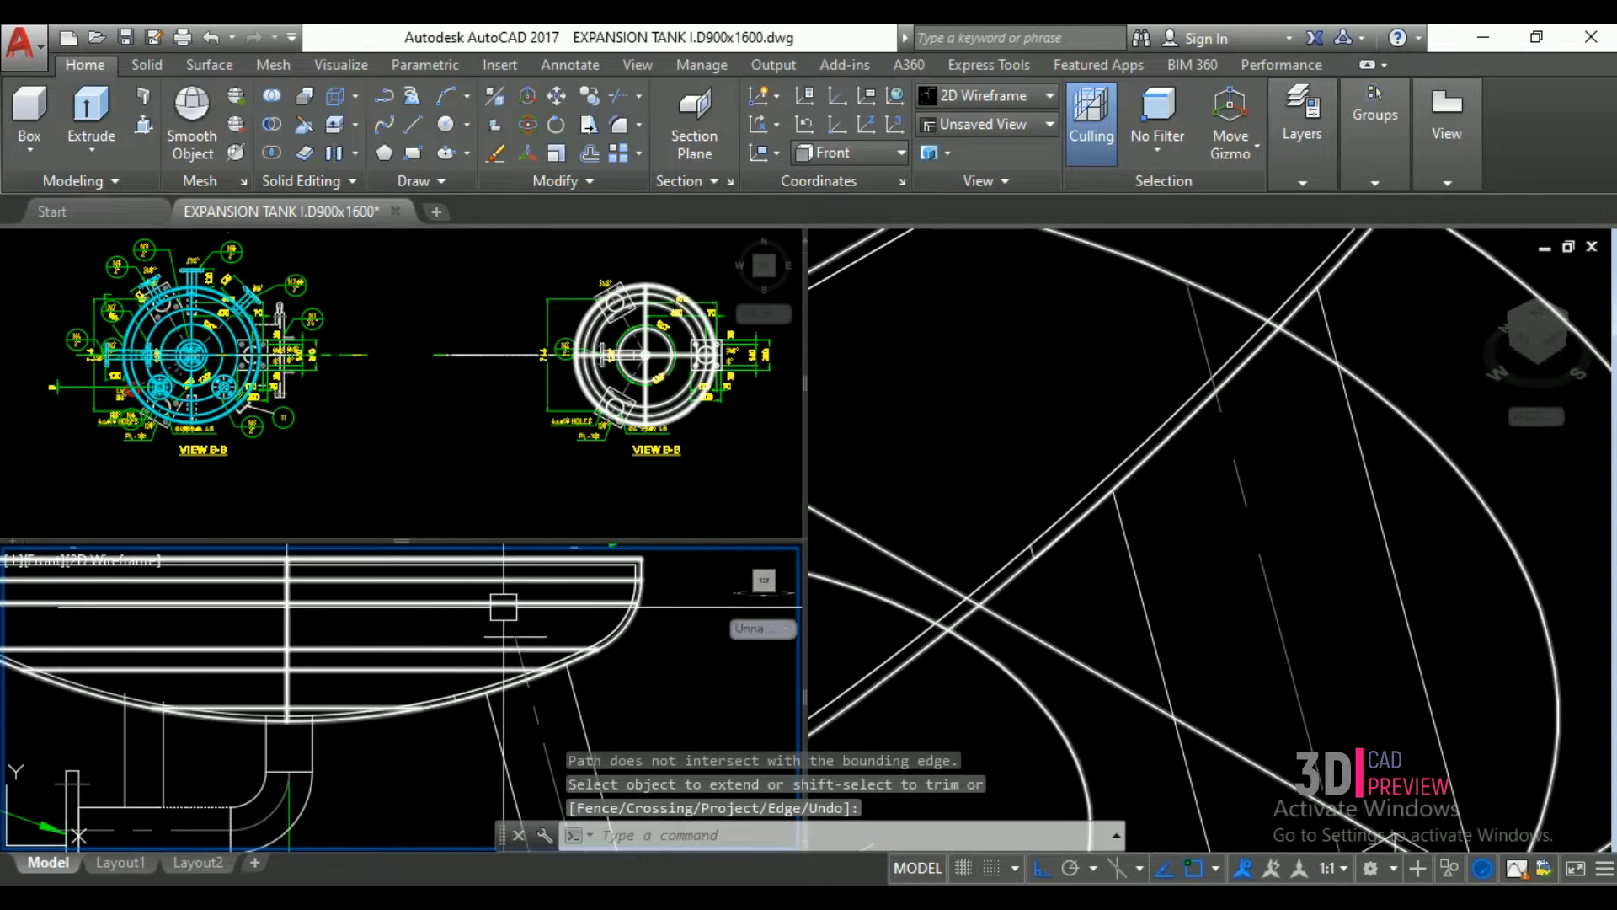
scroll(522, 718, "up", 6)
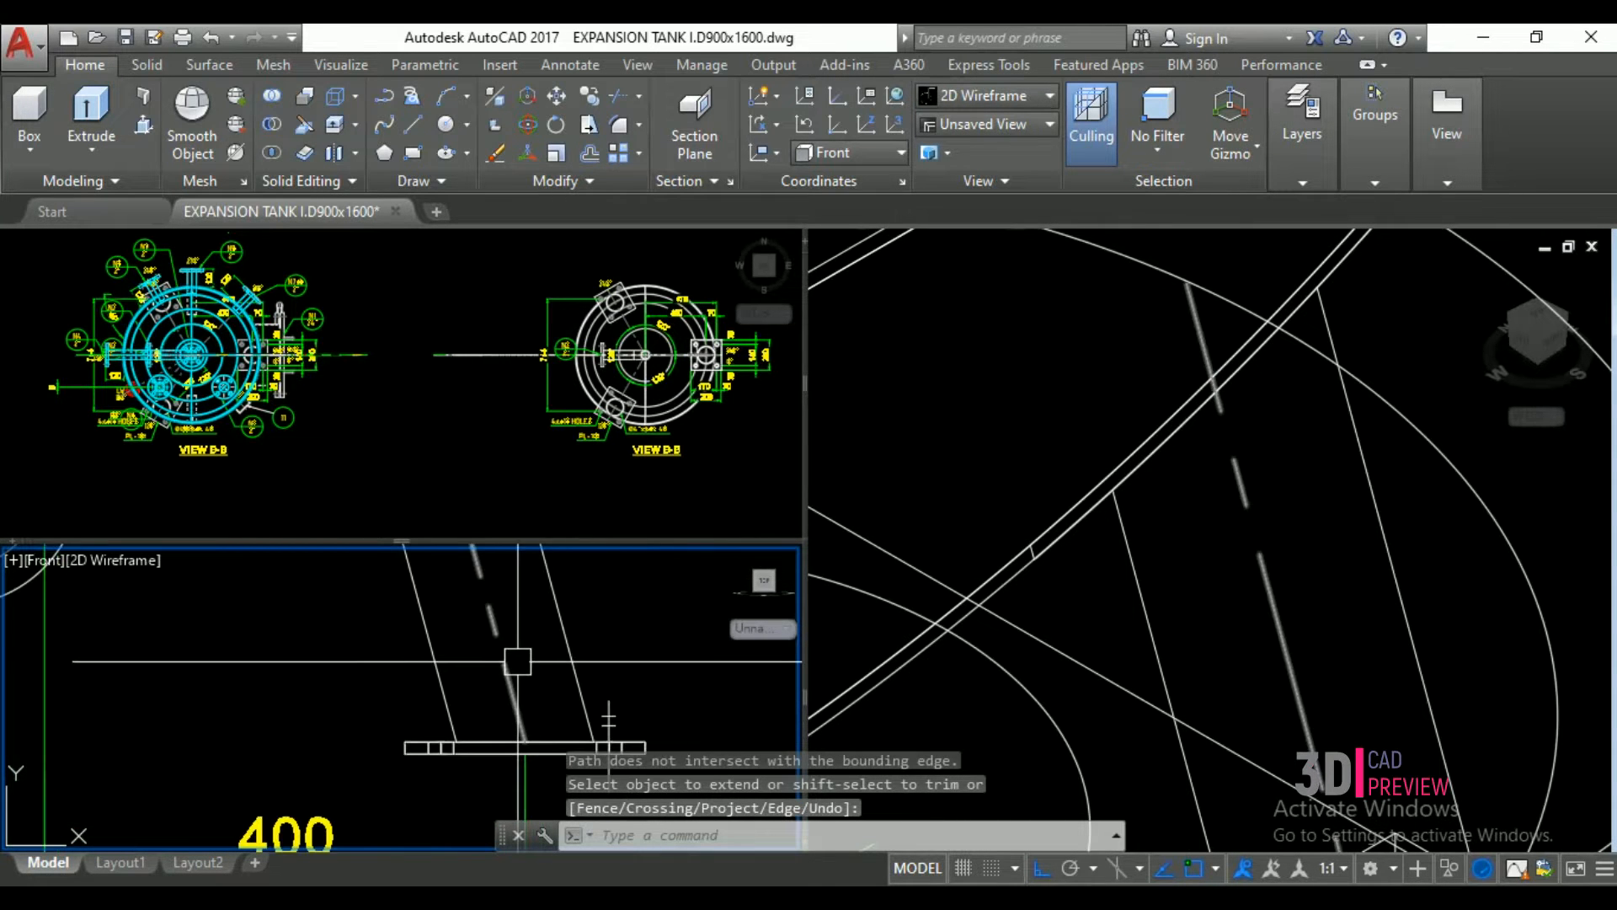
type("ex")
key("Return")
scroll(532, 760, "up", 6)
left_click(546, 756)
left_click(523, 723)
key("Return")
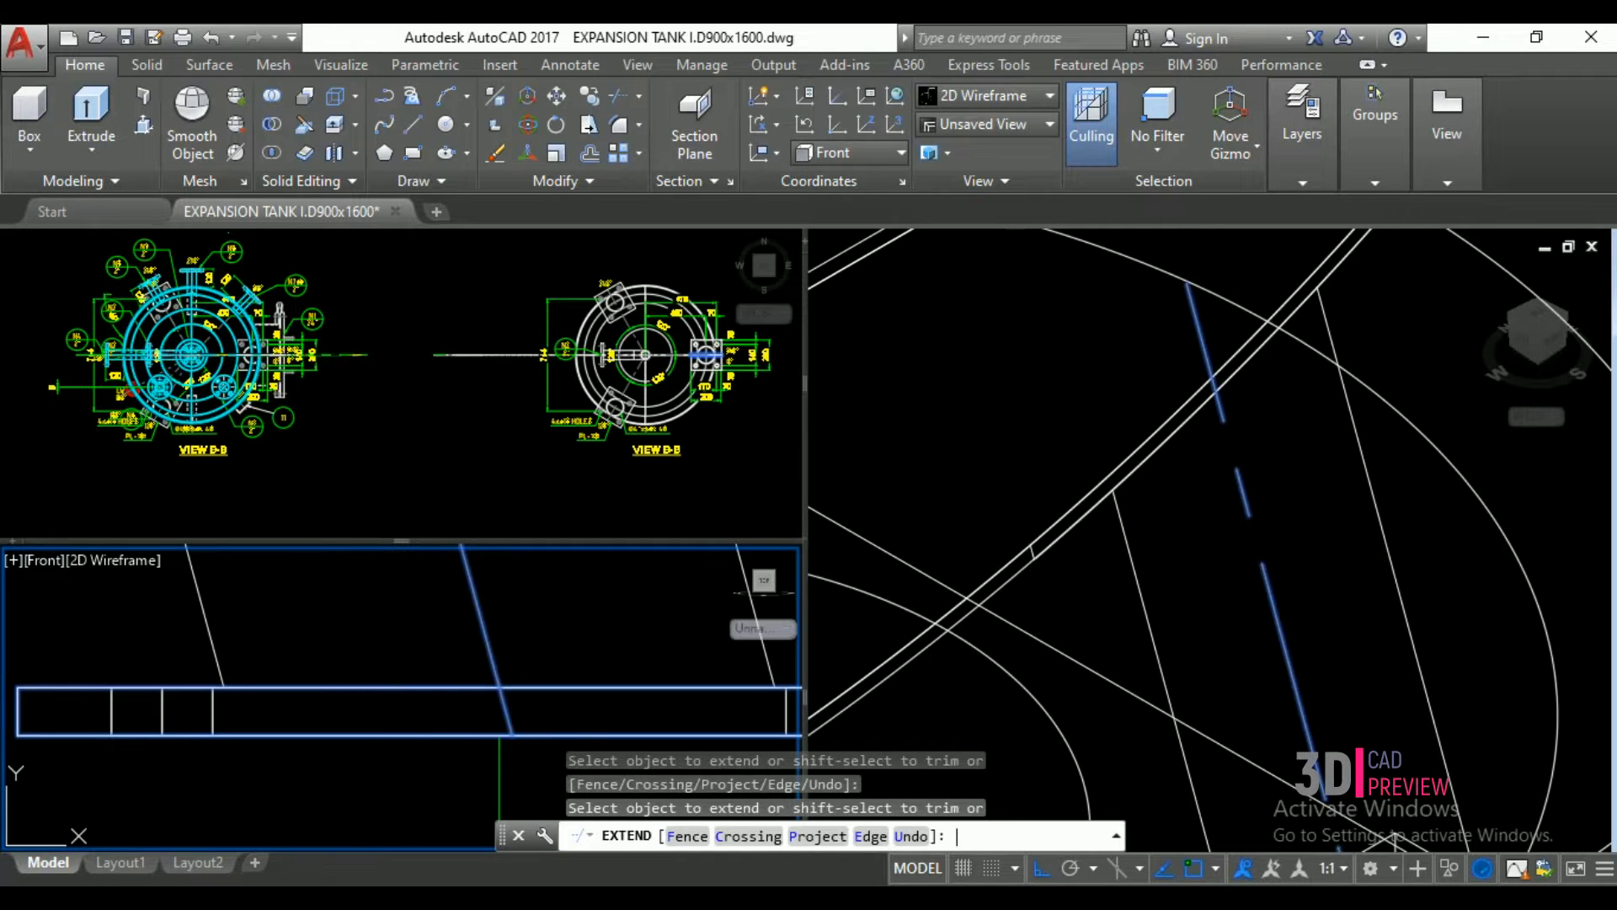
key("Return")
scroll(571, 742, "down", 3)
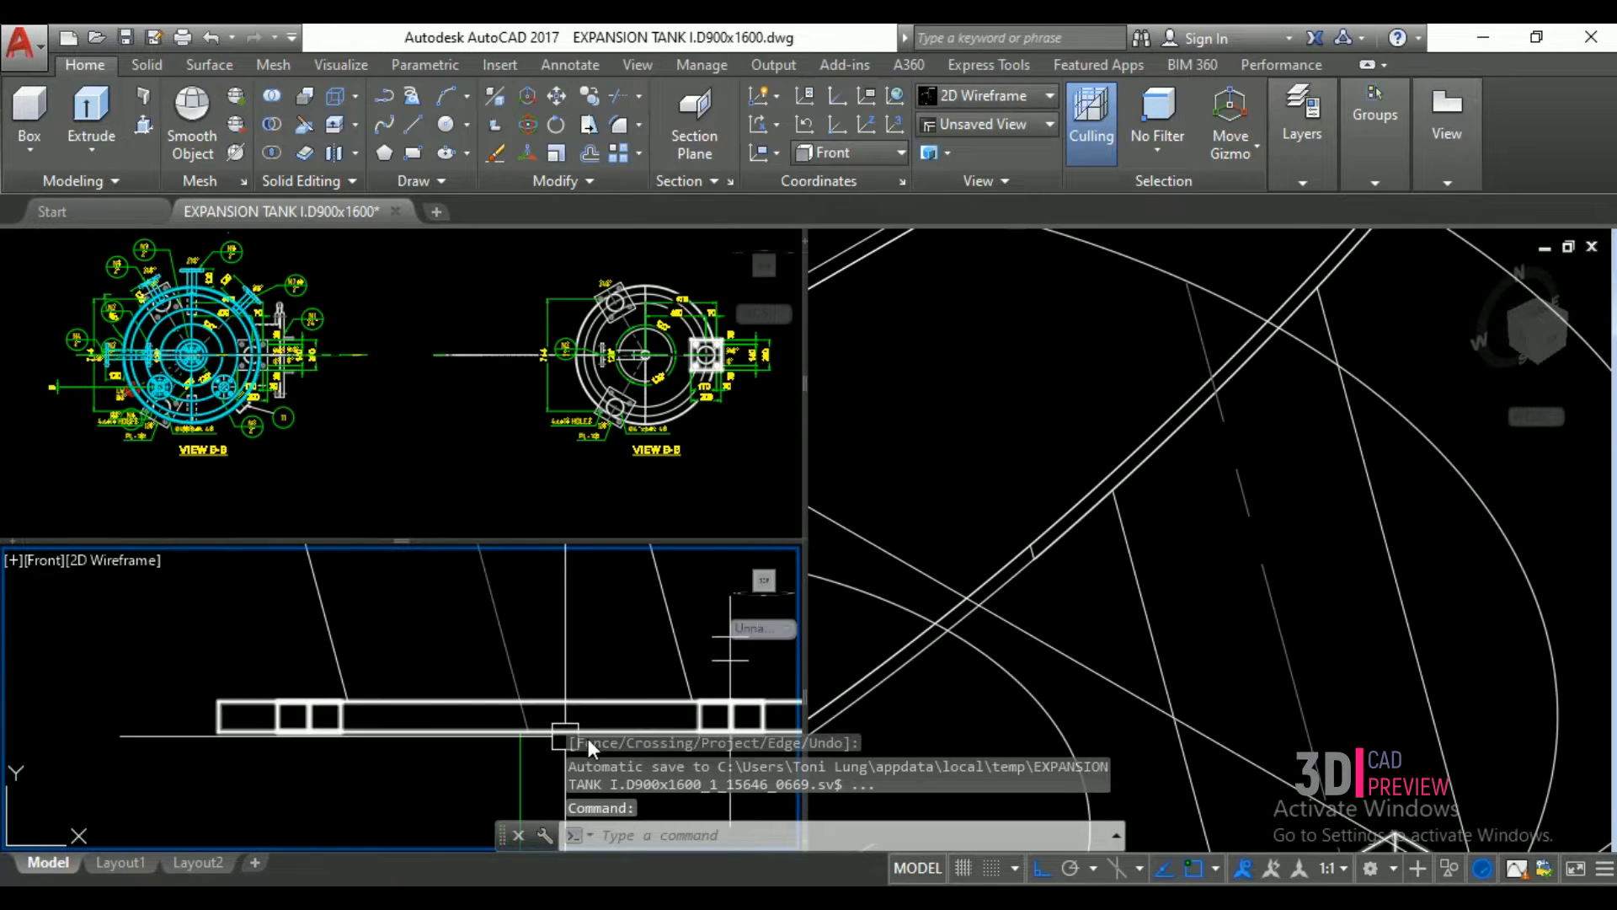
left_click(1286, 593)
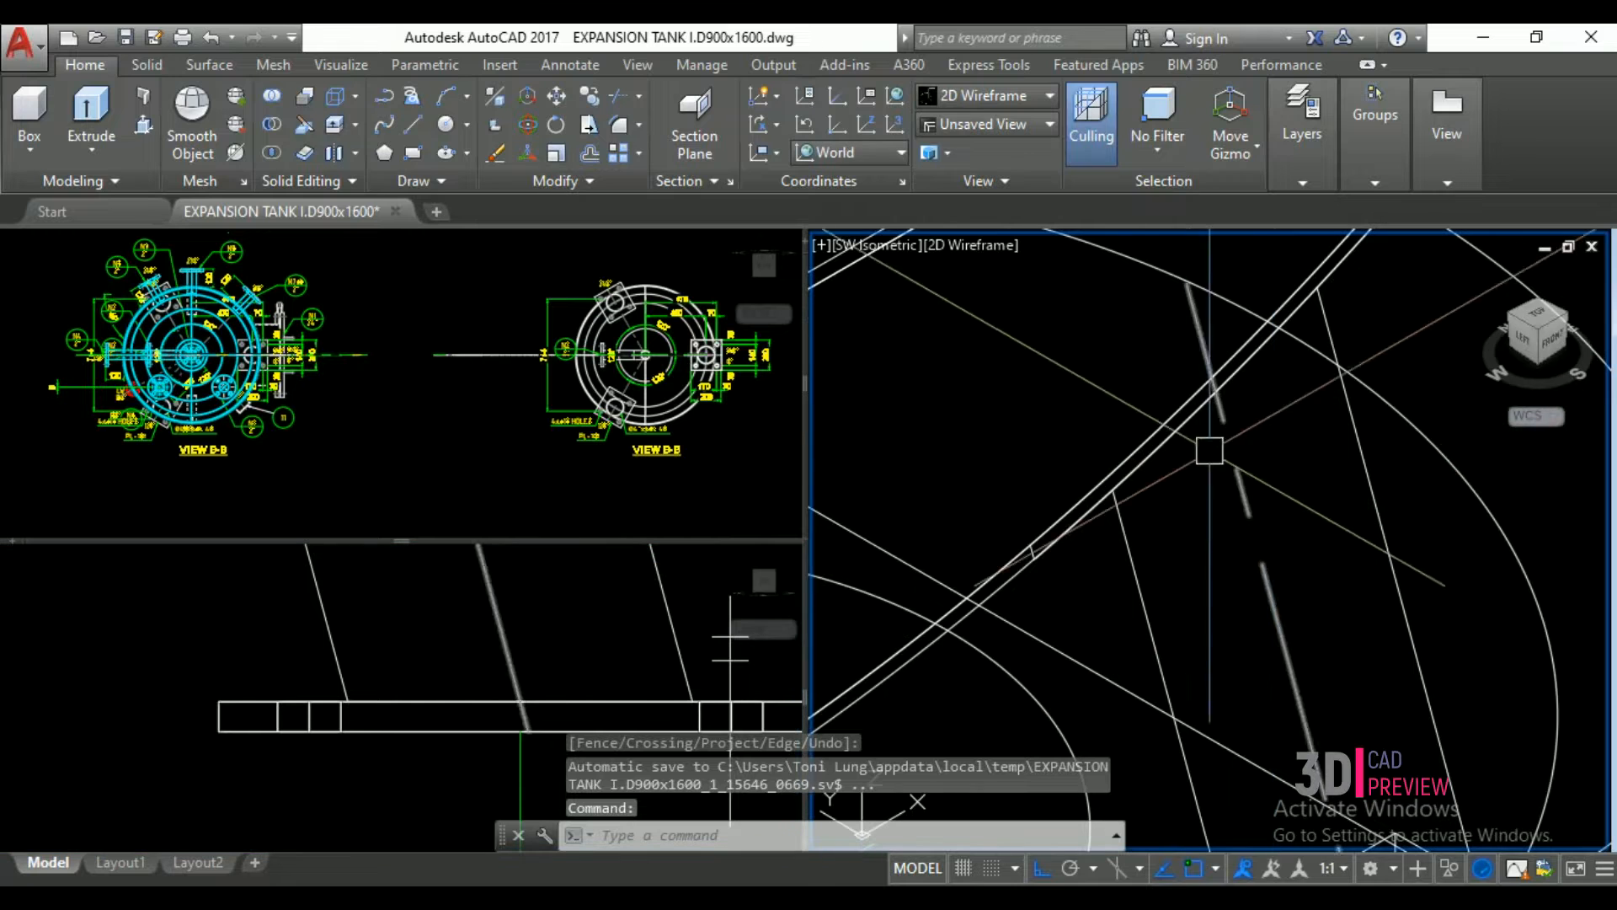
left_click(92, 152)
left_click(124, 346)
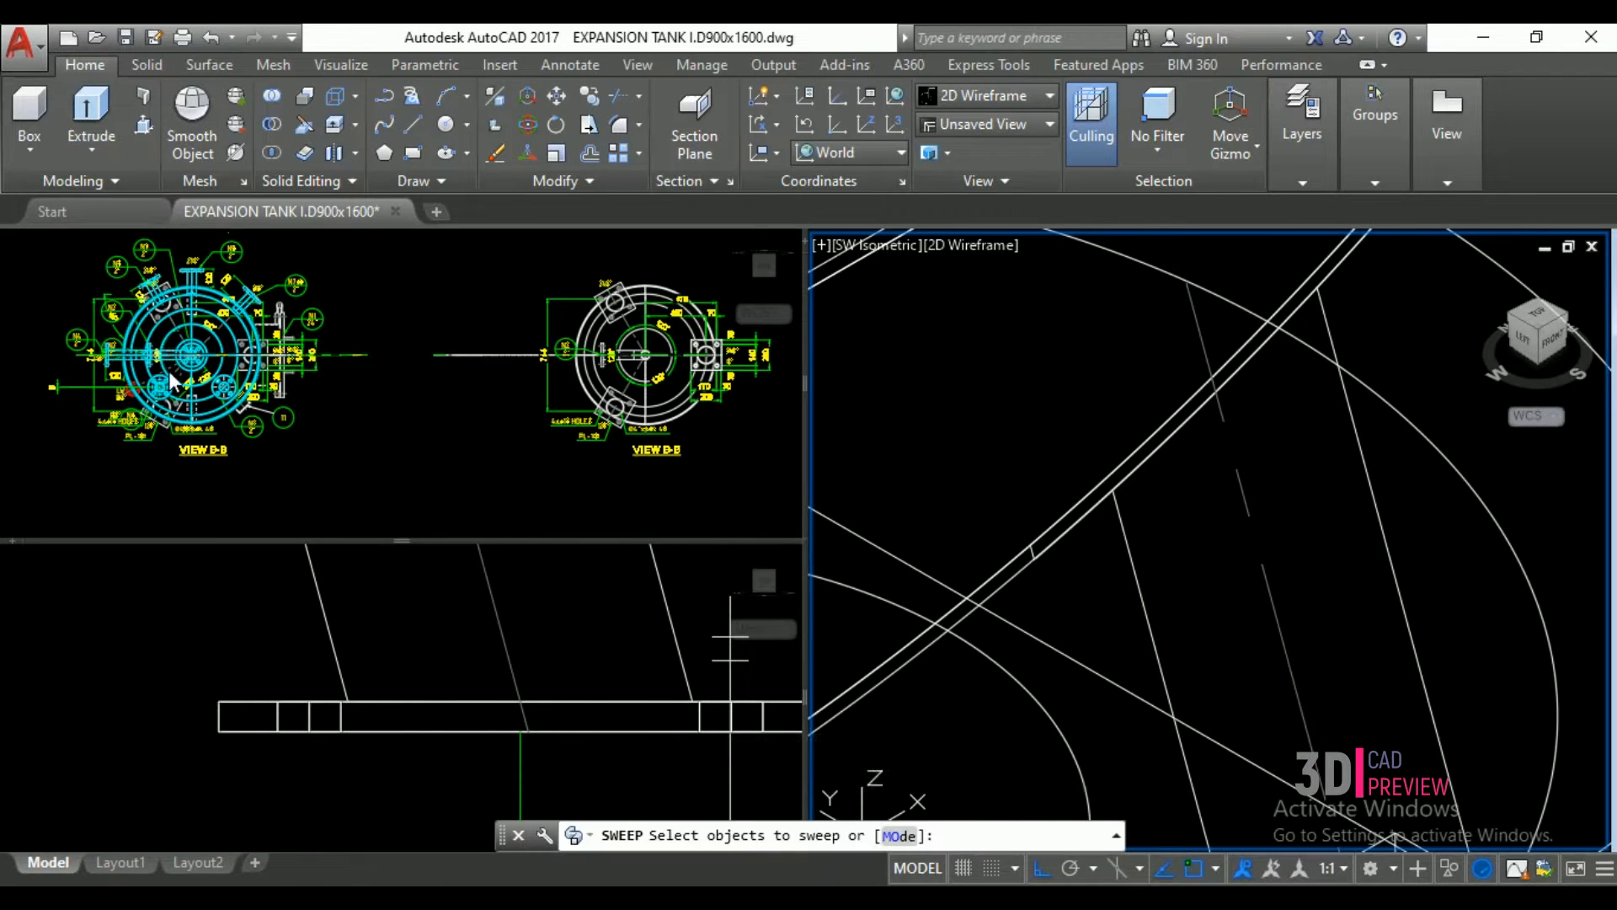
scroll(1225, 718, "down", 5)
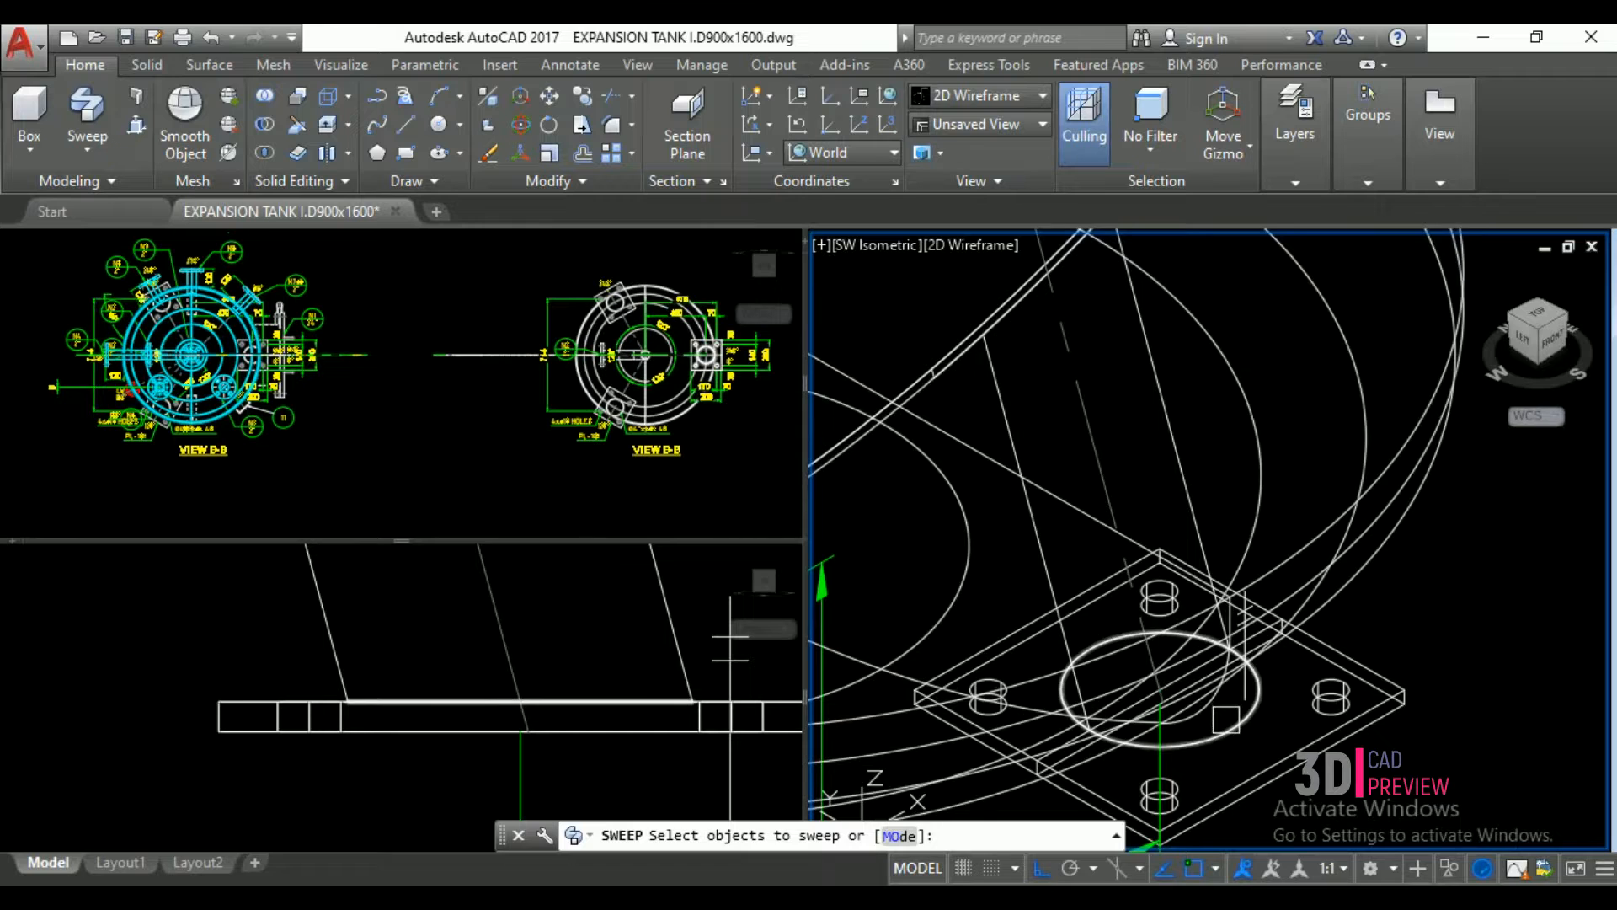
left_click(1226, 718)
right_click(1219, 475)
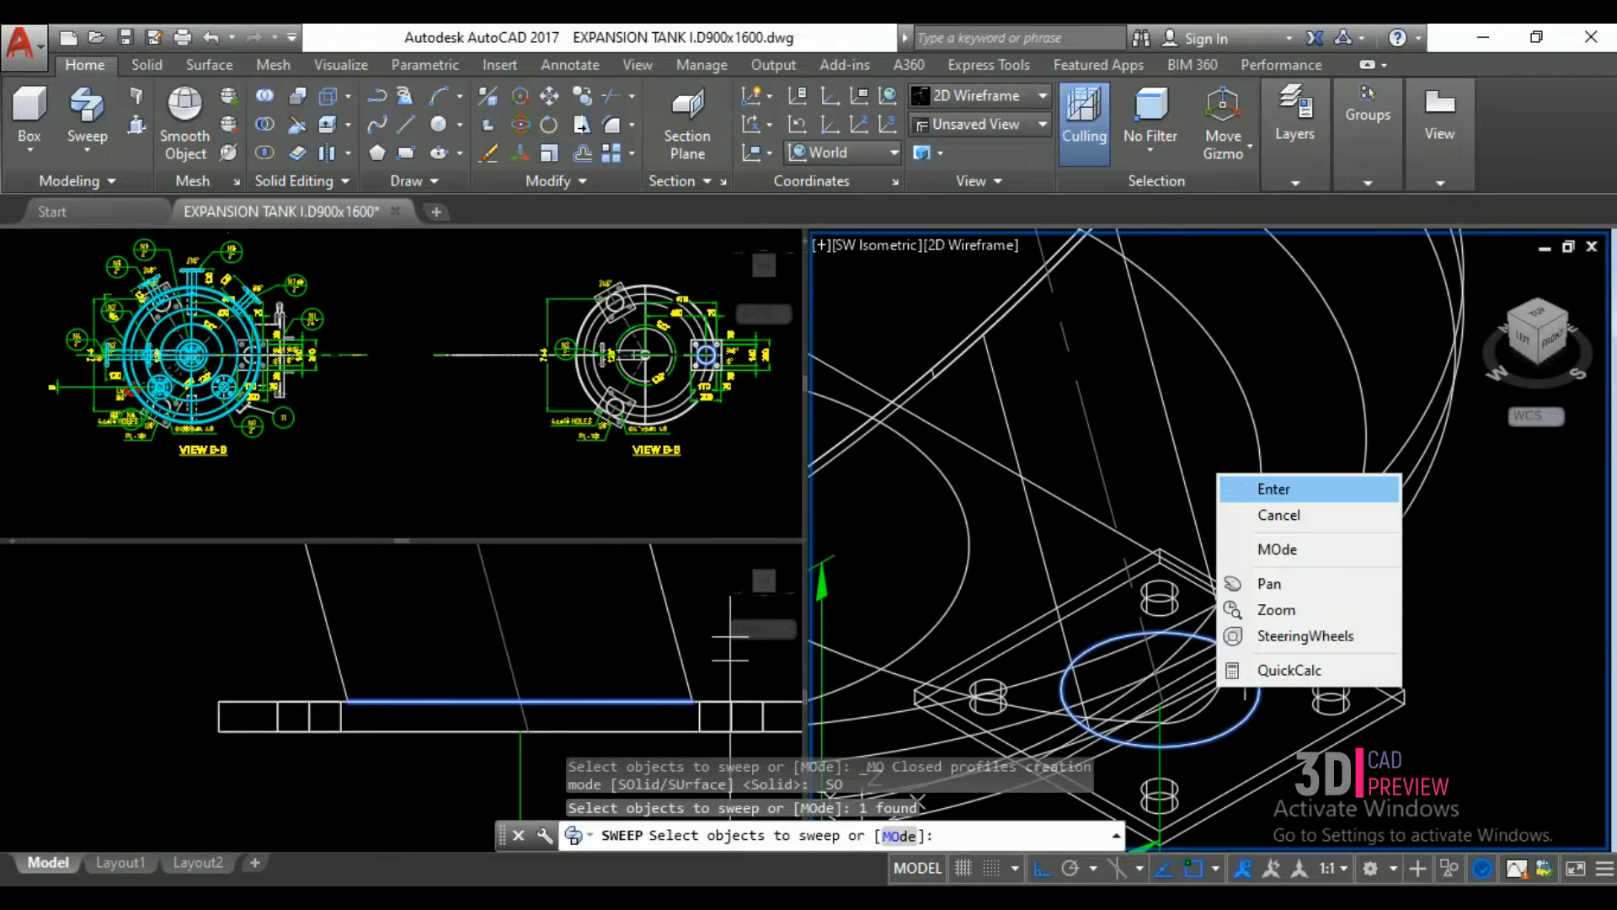
left_click(1273, 489)
right_click(1099, 429)
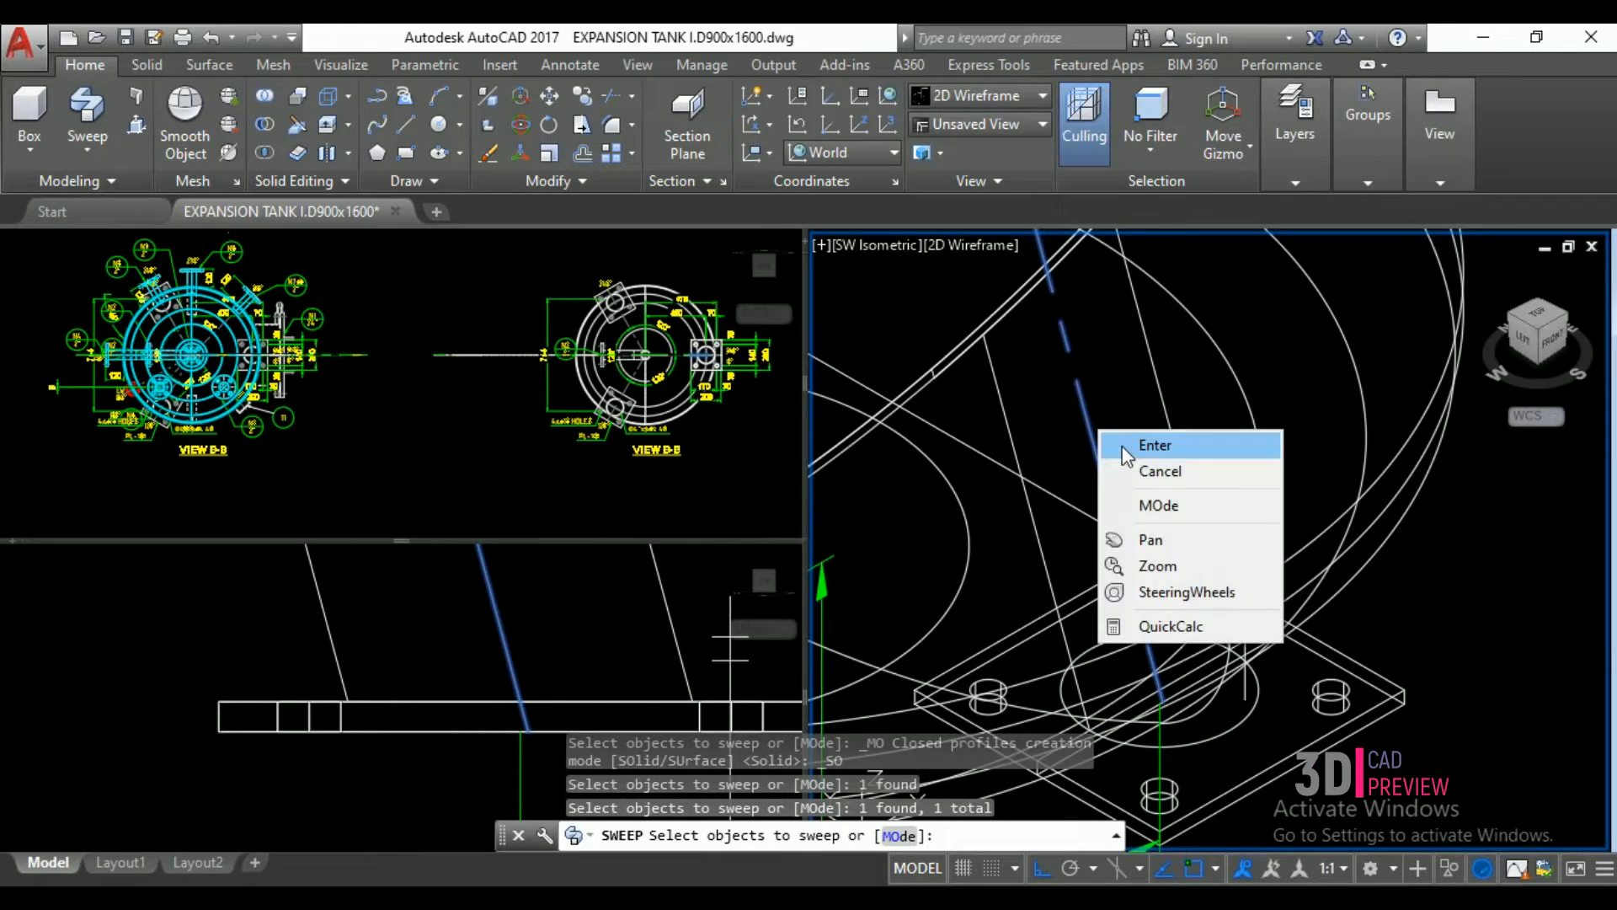
left_click(1124, 443)
- Sweep the circle on the base plate along the leg's centreline
right_click(1125, 451)
left_click(1133, 462)
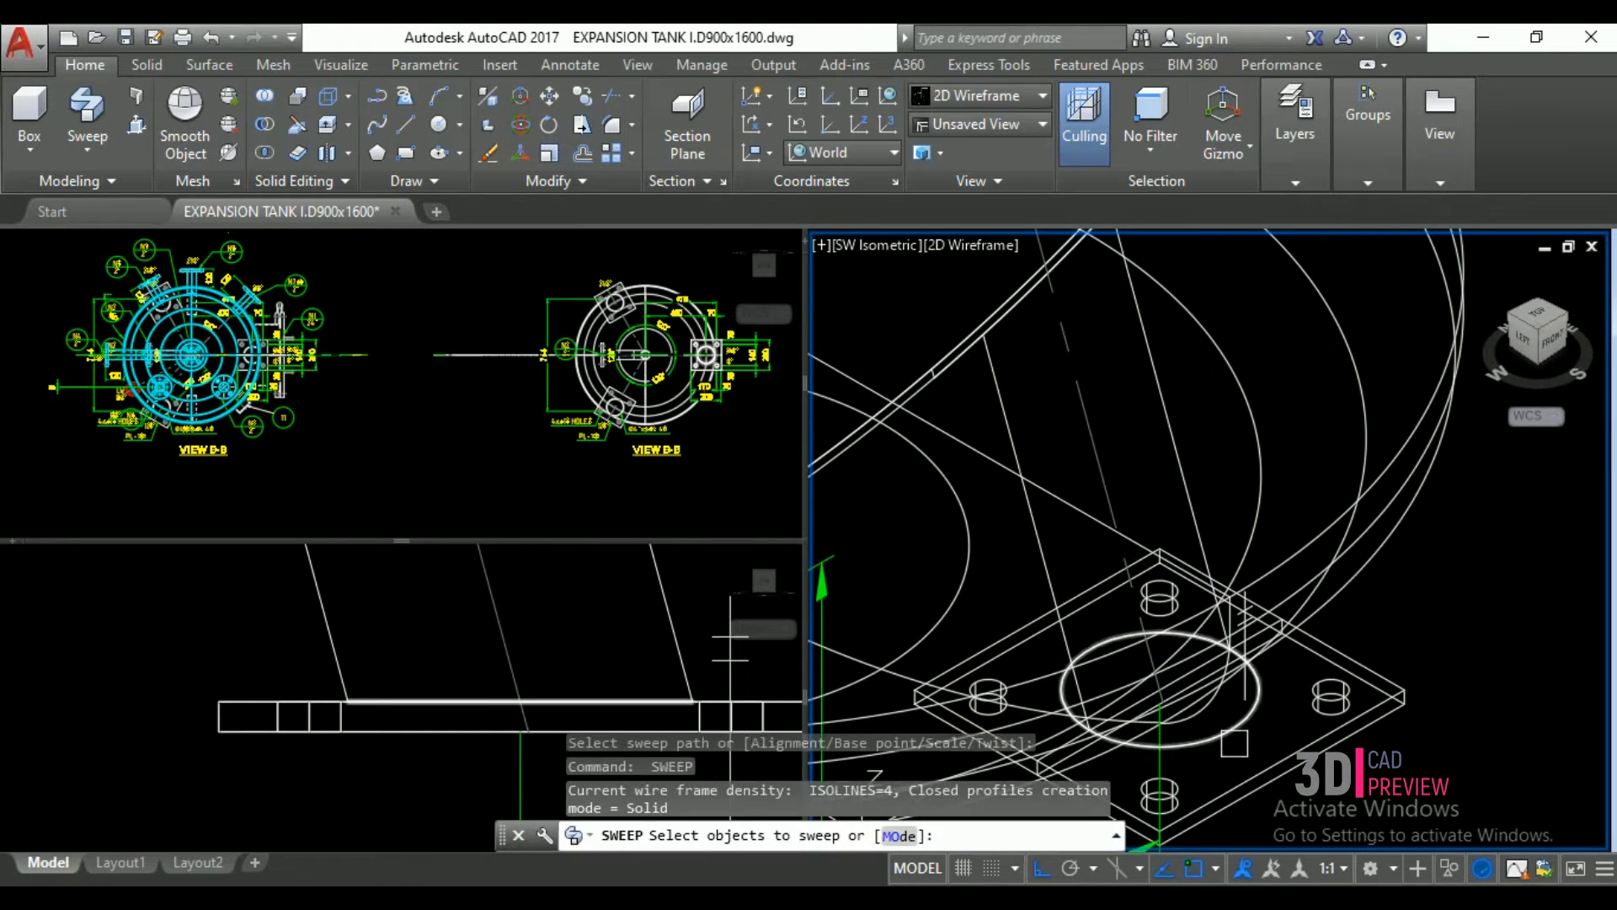
left_click(1087, 649)
key("Return")
left_click(1117, 487)
scroll(1117, 488, "down", 3)
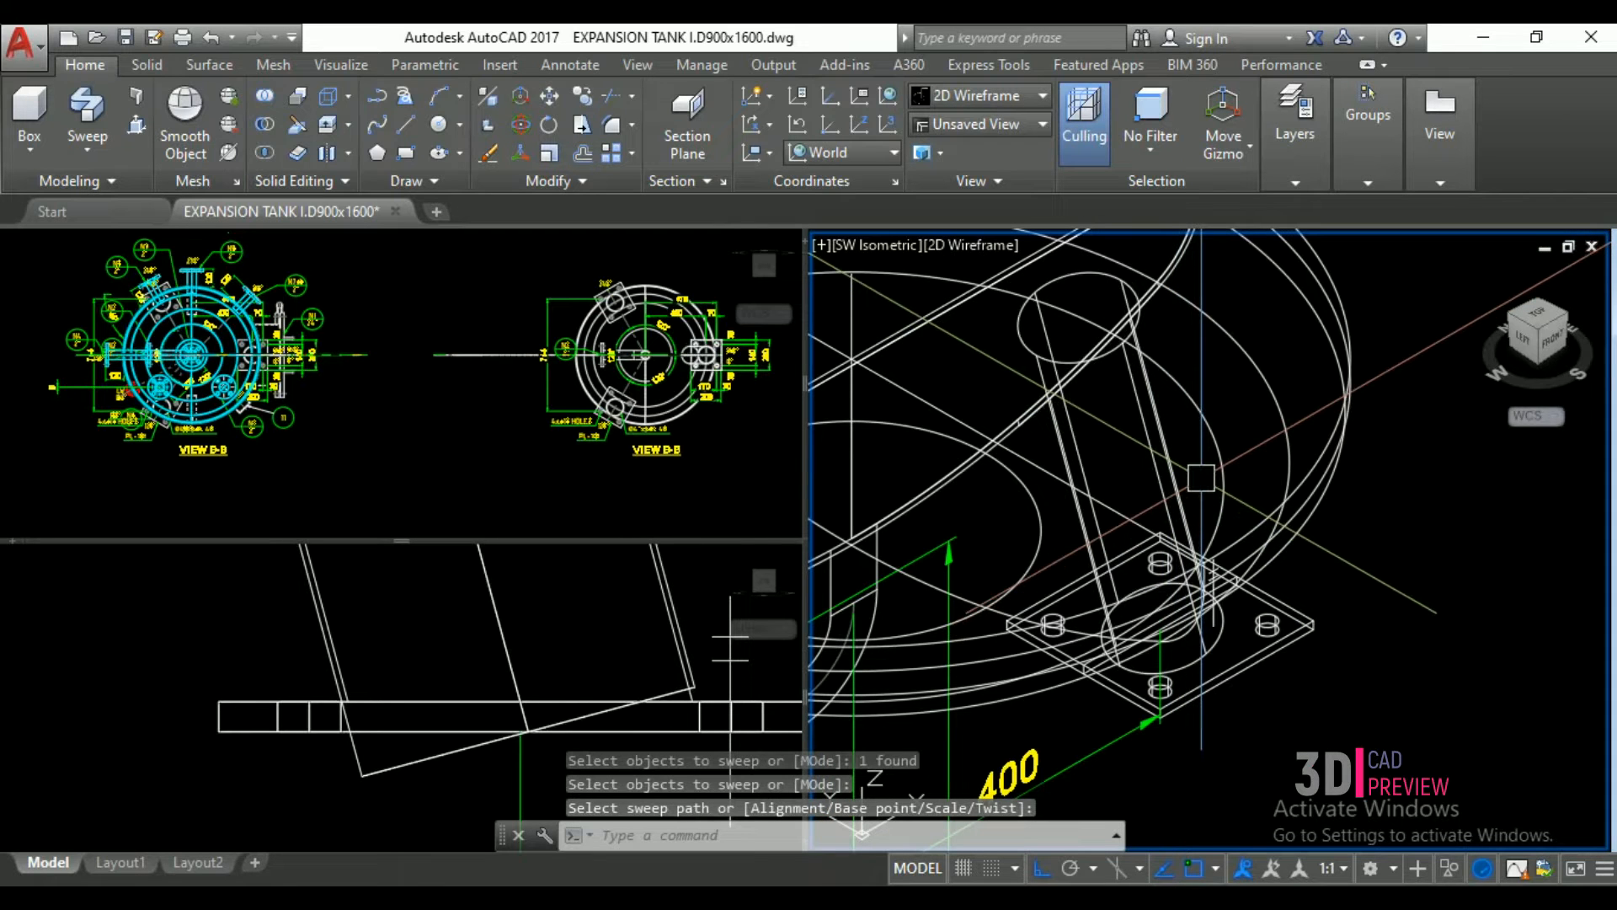
- Undo the pipe sweep along the leg's centreline
type("u")
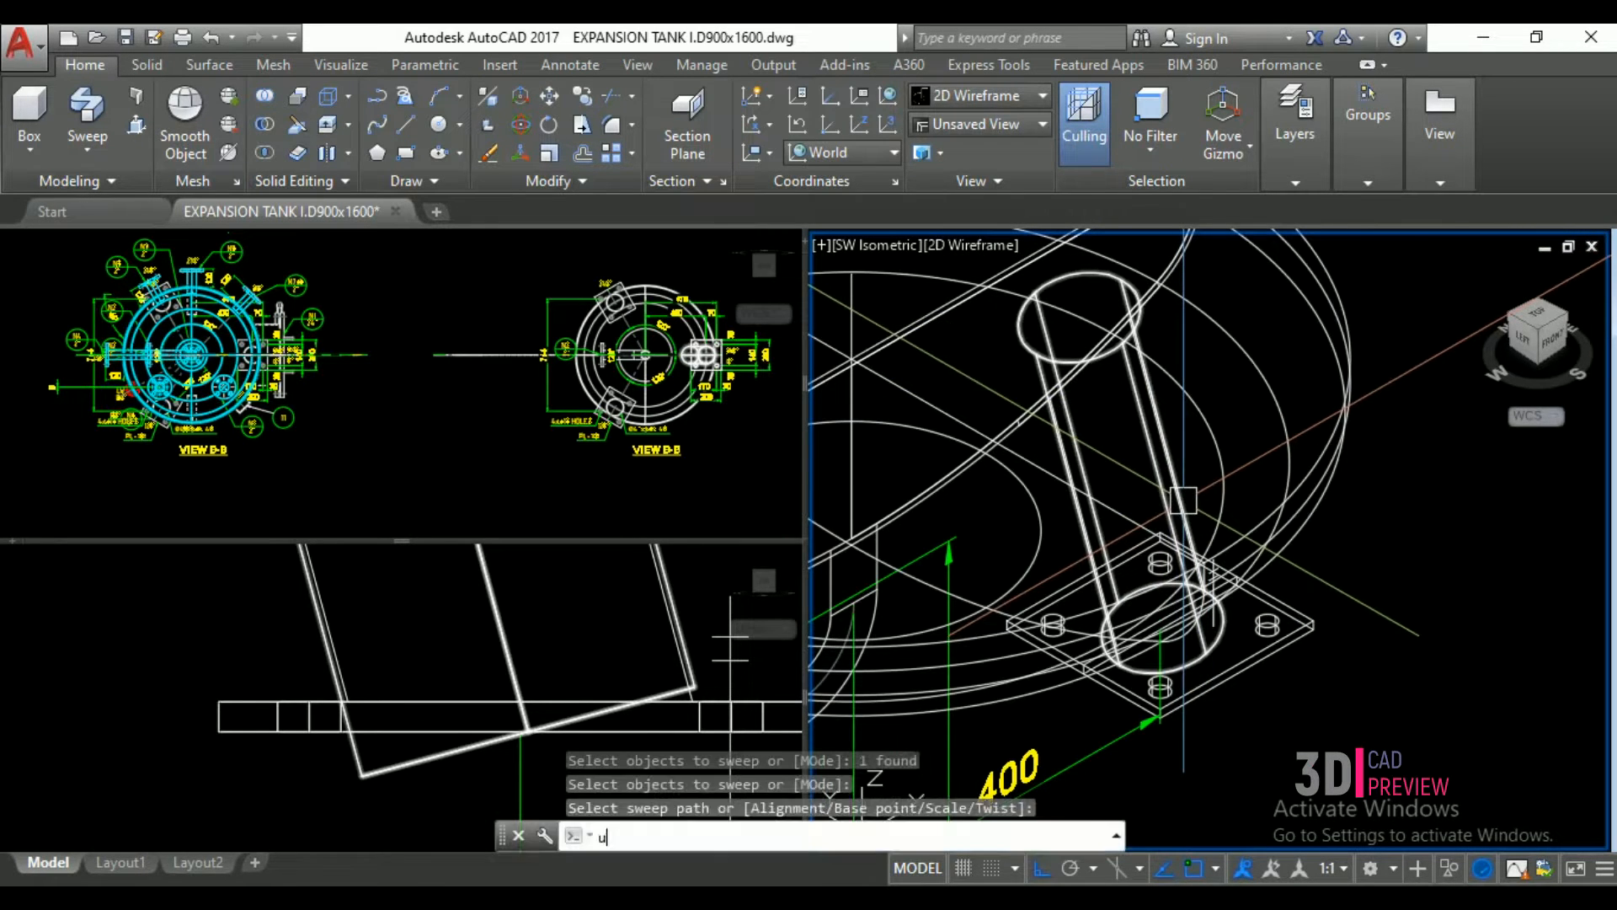
key("Return")
type("u")
key("Return")
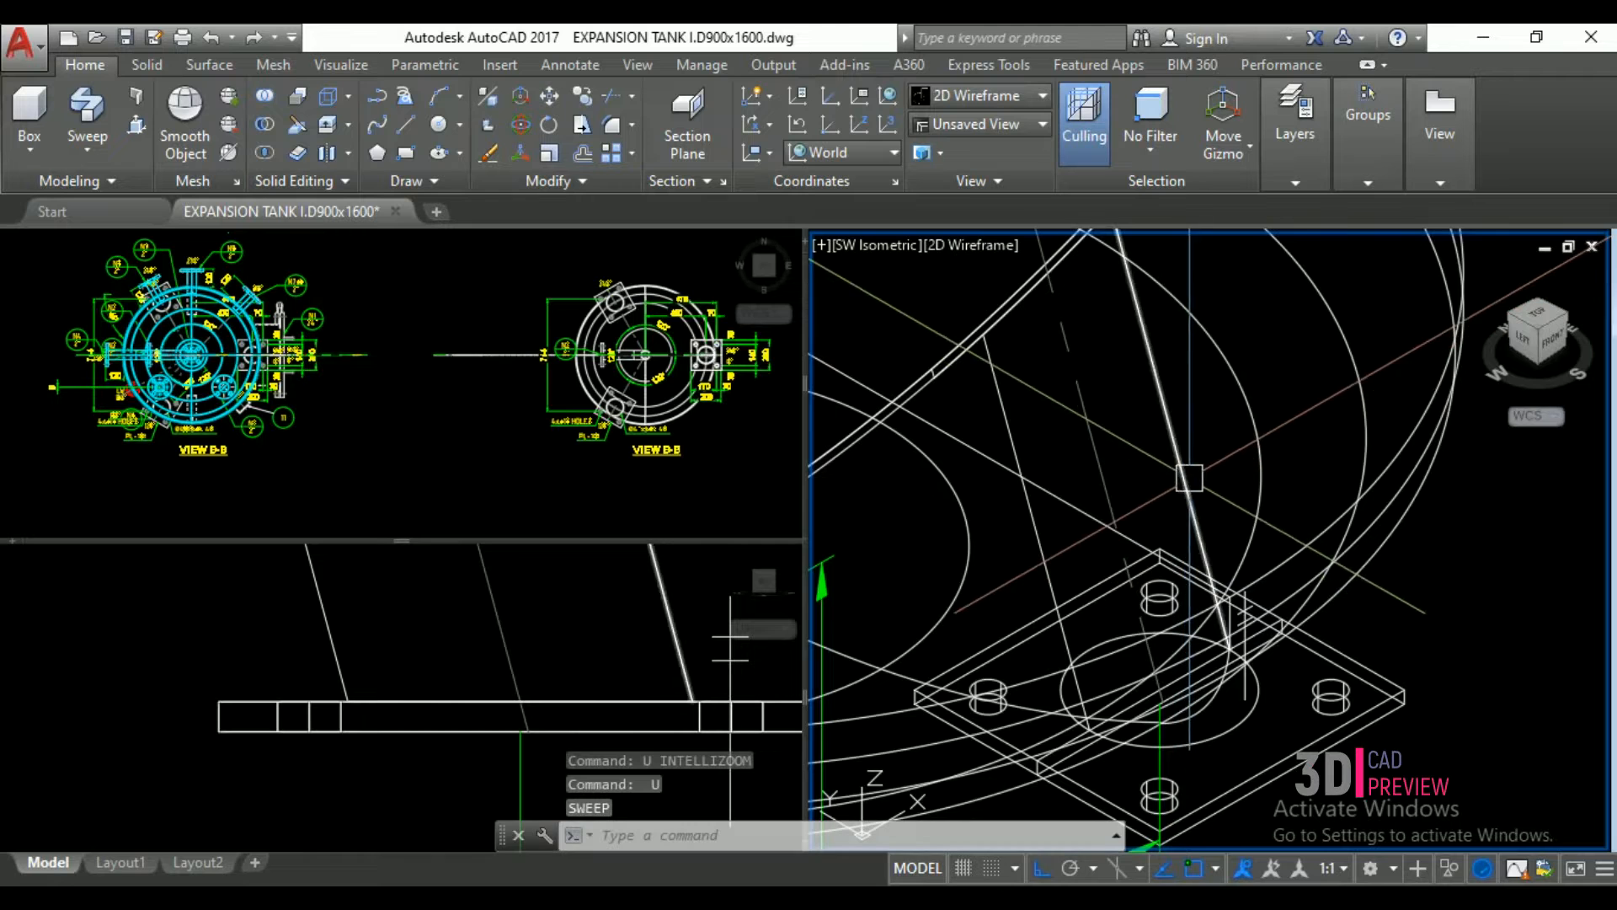
- Draw a short horizontal line below the base plate, beneath the lower end of the leg's centreline, in the front view
left_click(569, 628)
scroll(509, 611, "down", 6)
type("l")
key("Return")
scroll(527, 649, "up", 4)
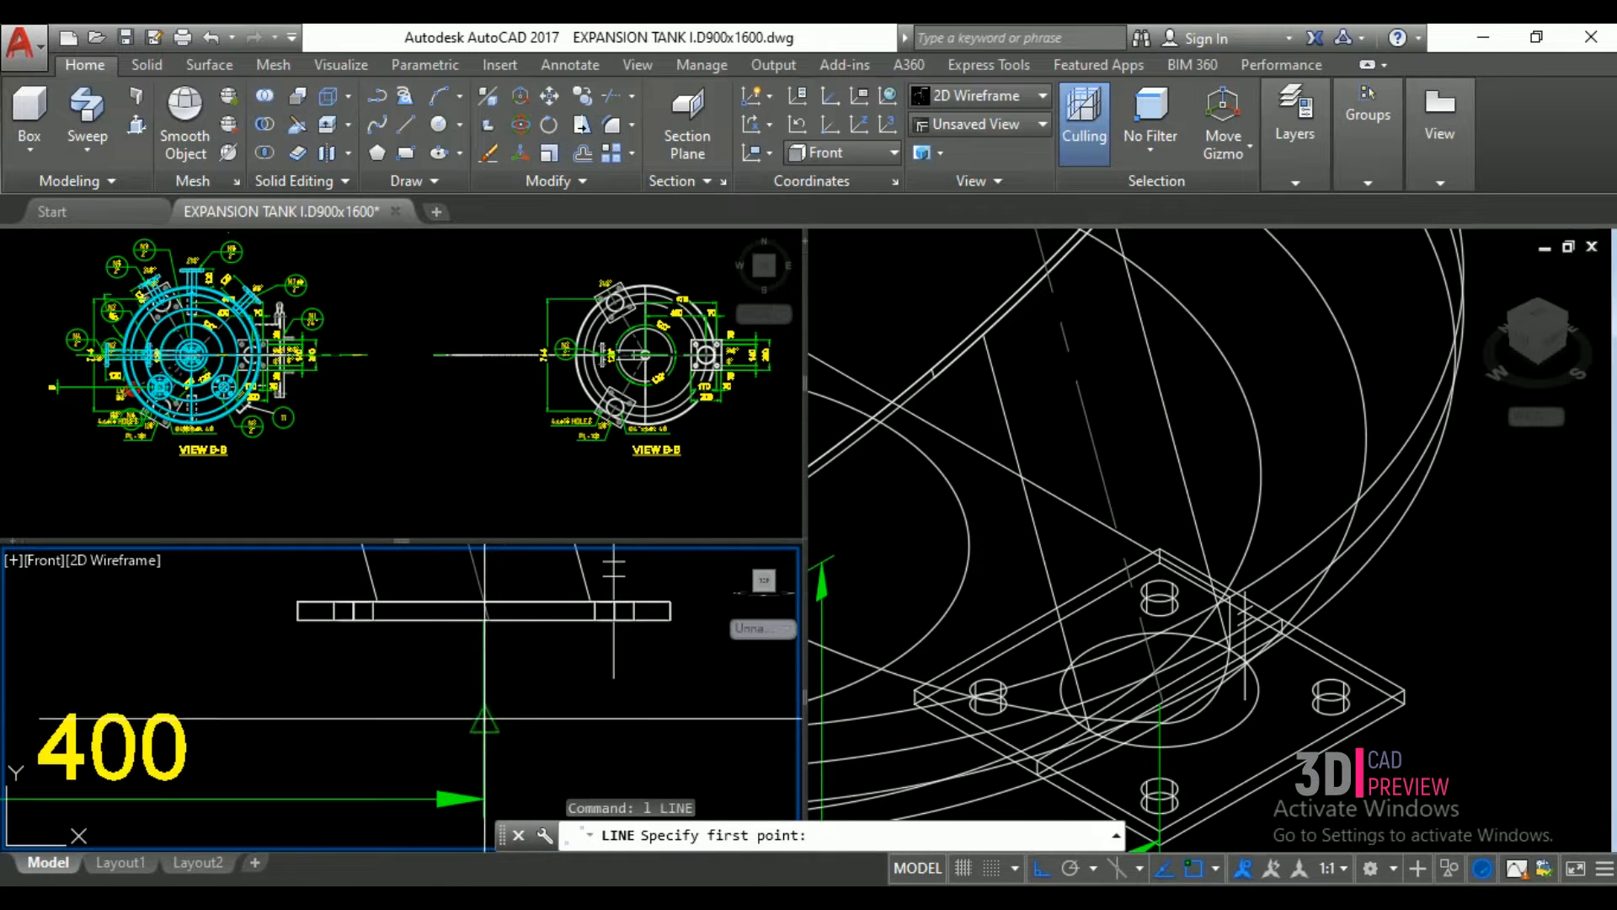
left_click(453, 696)
left_click(571, 694)
key("Return")
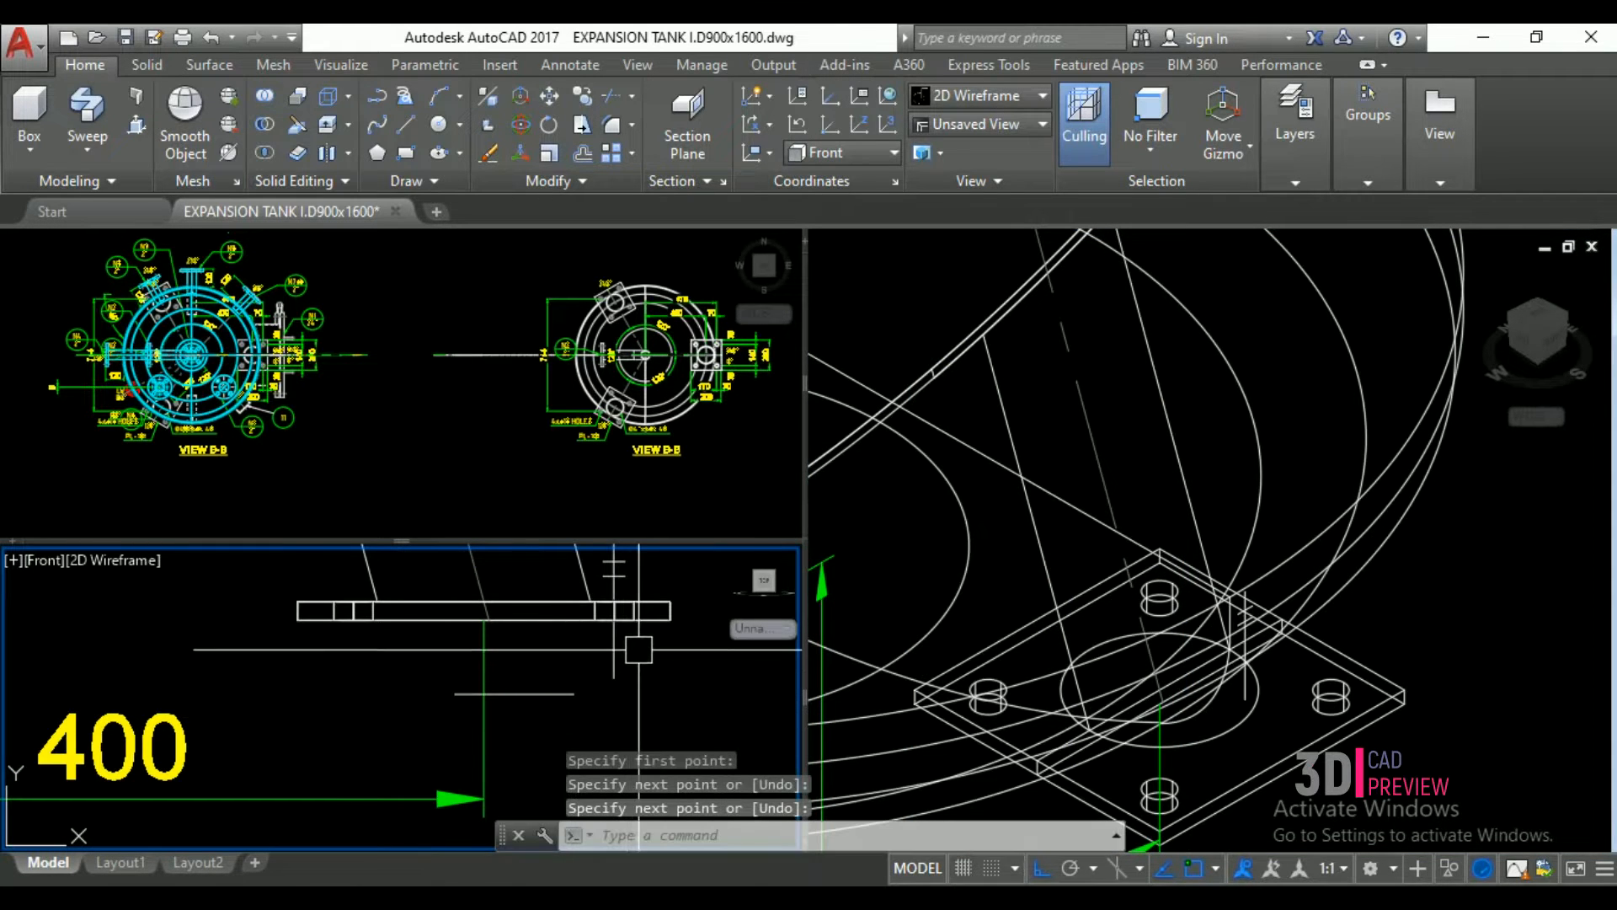
- Extend the leg's centreline down to the short horizontal line below the base plate
type("ex")
key("Return")
left_click(539, 694)
key("Return")
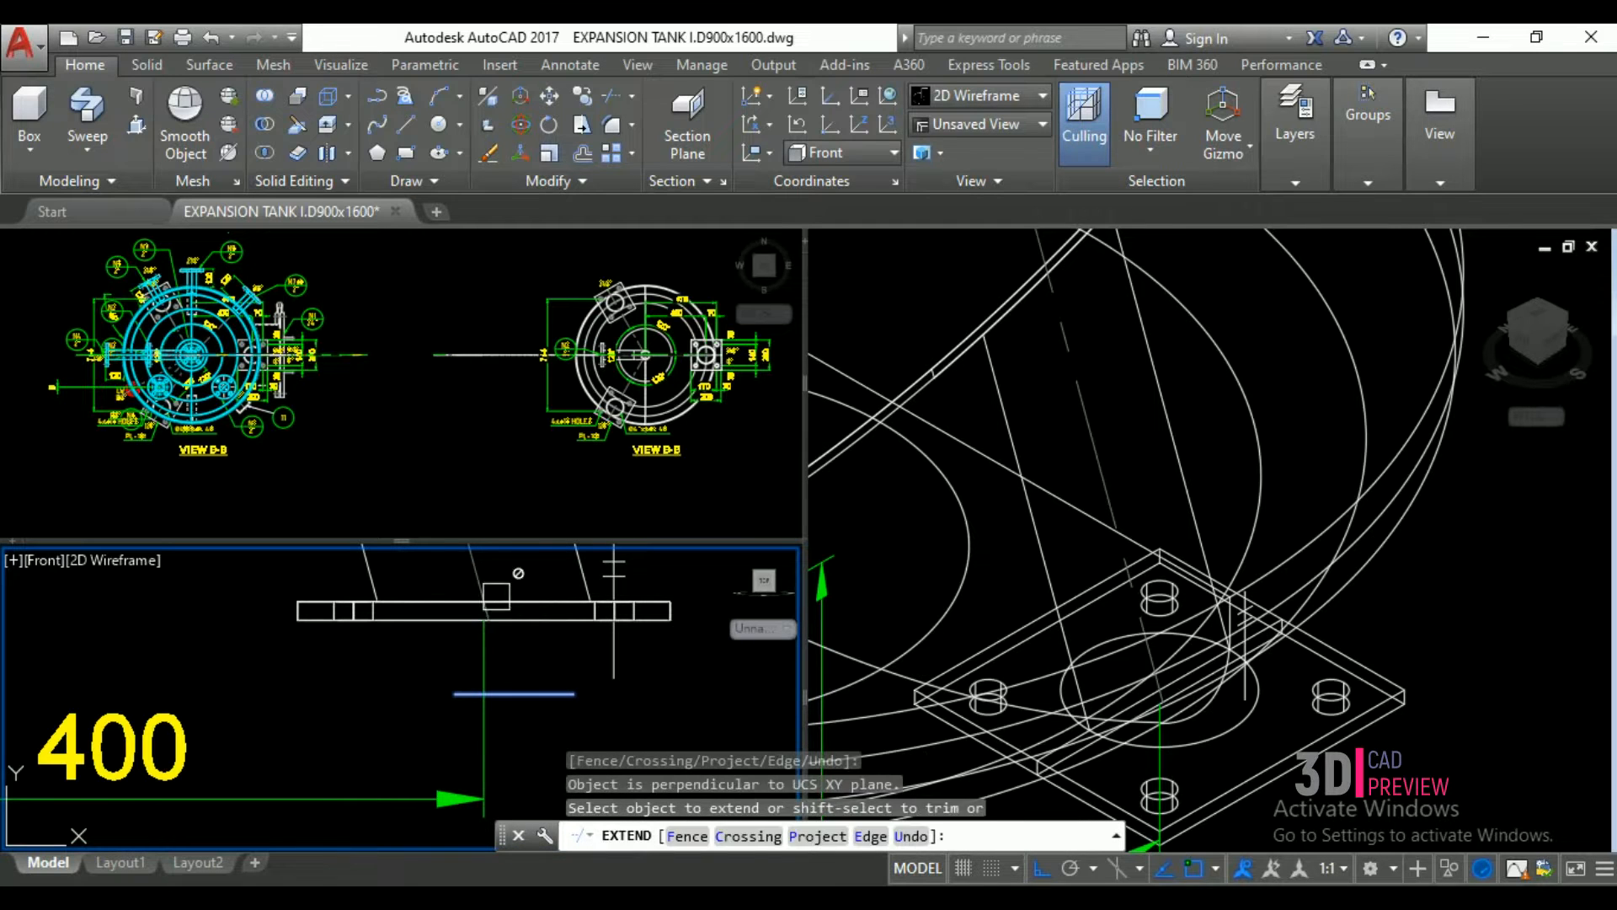
left_click(483, 573)
key("Return")
- Sweep the circle on the base plate as a solid along the extended centreline of the leg
left_click(1137, 469)
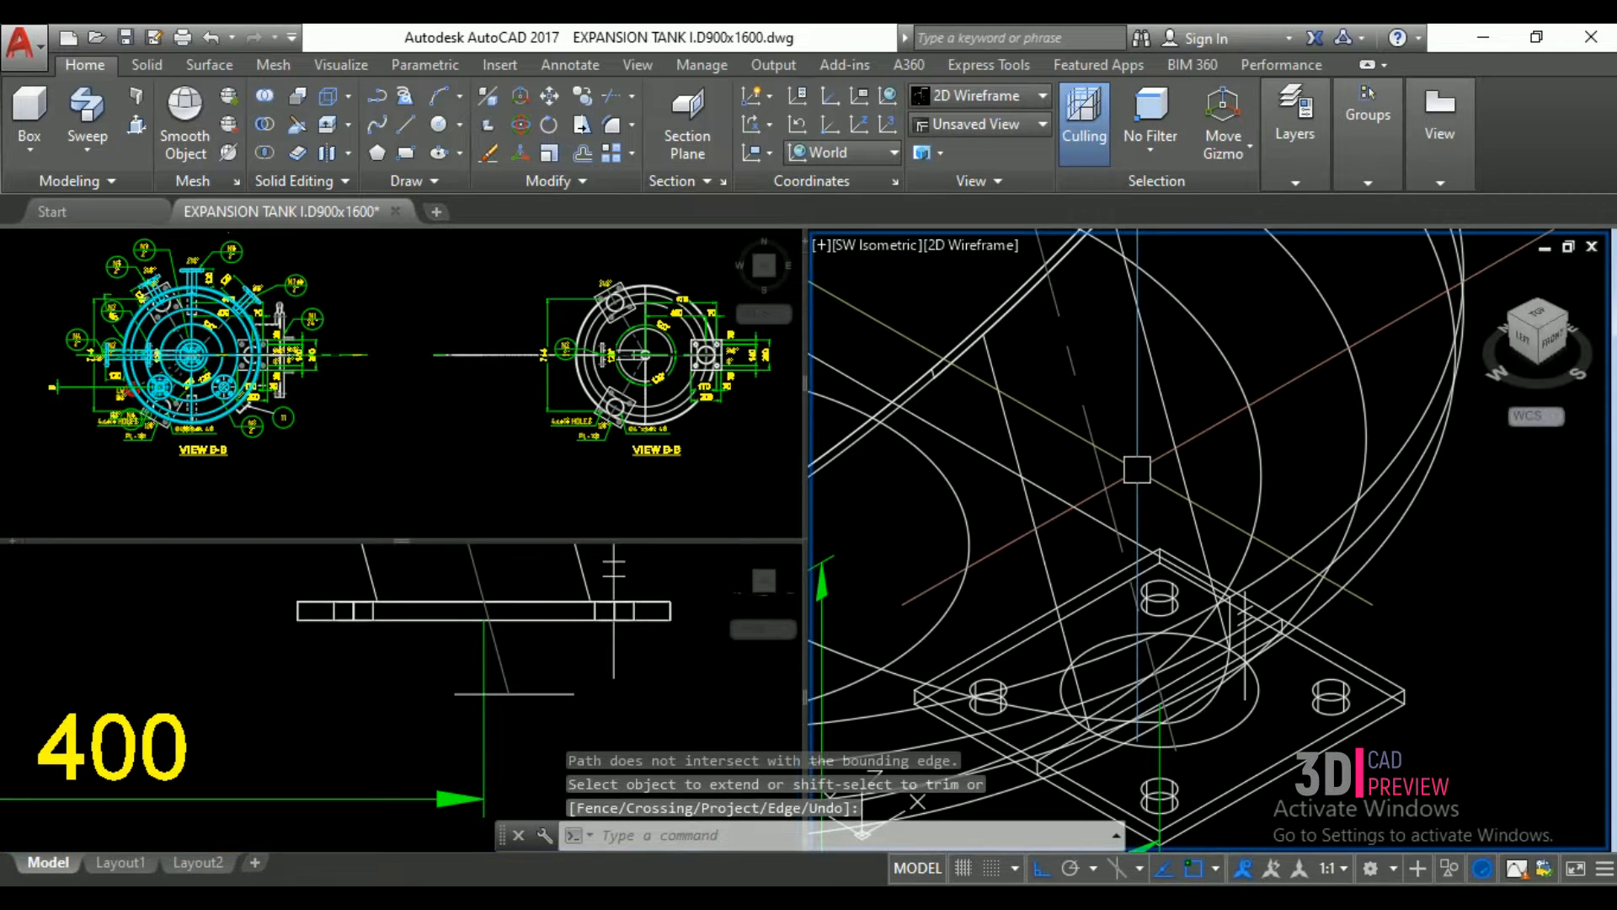
type("sw")
key("Return")
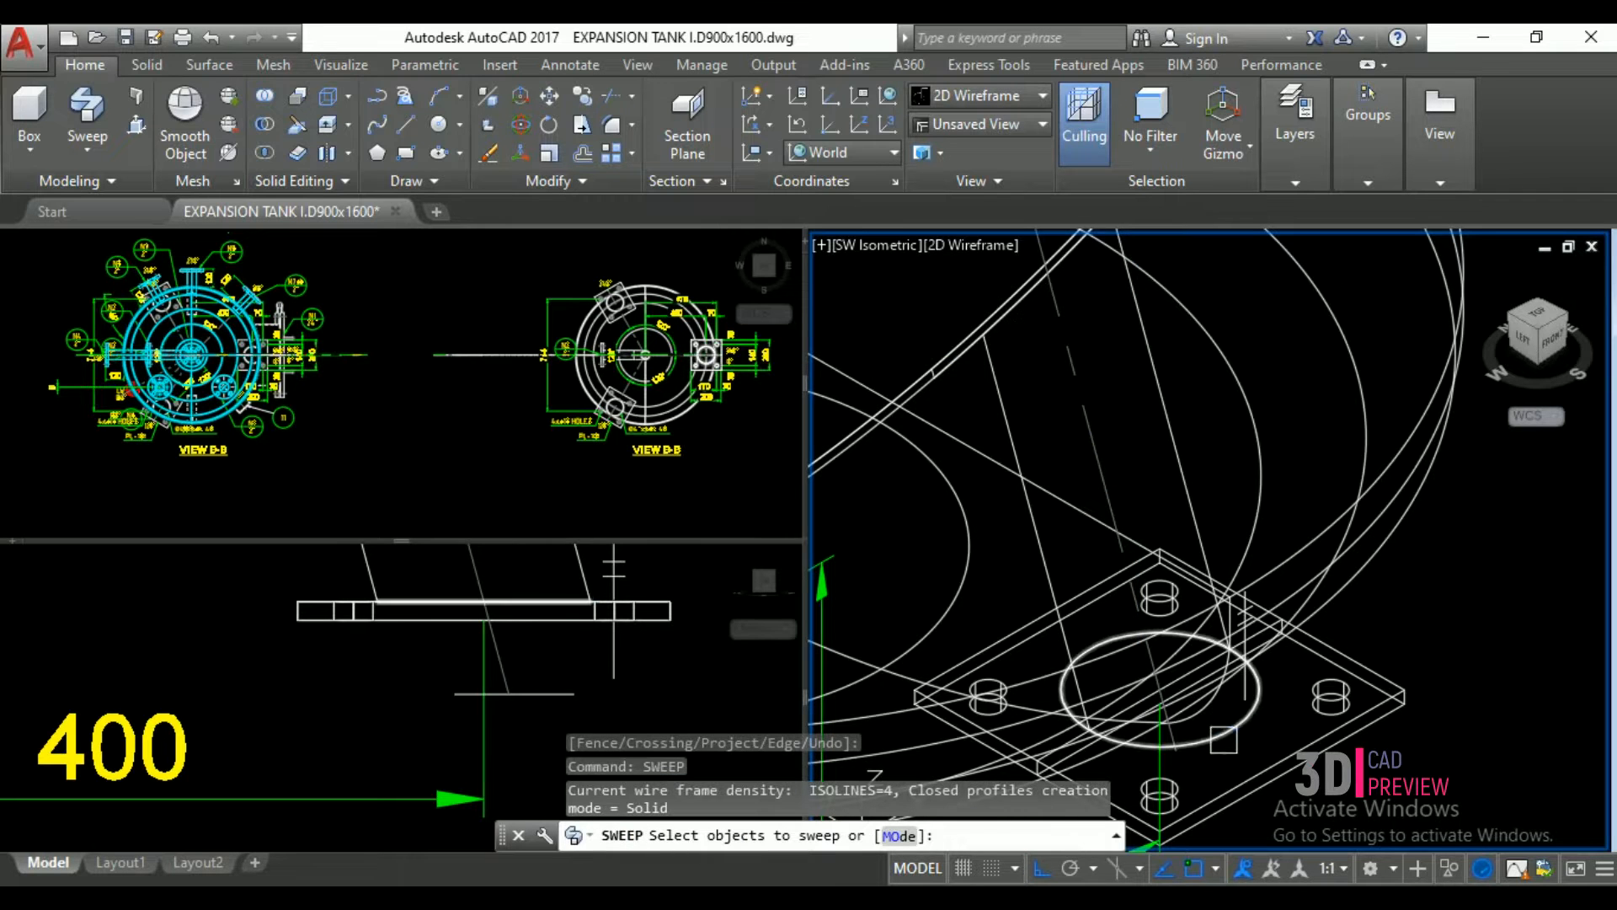
left_click(1223, 740)
right_click(1147, 465)
left_click(1167, 473)
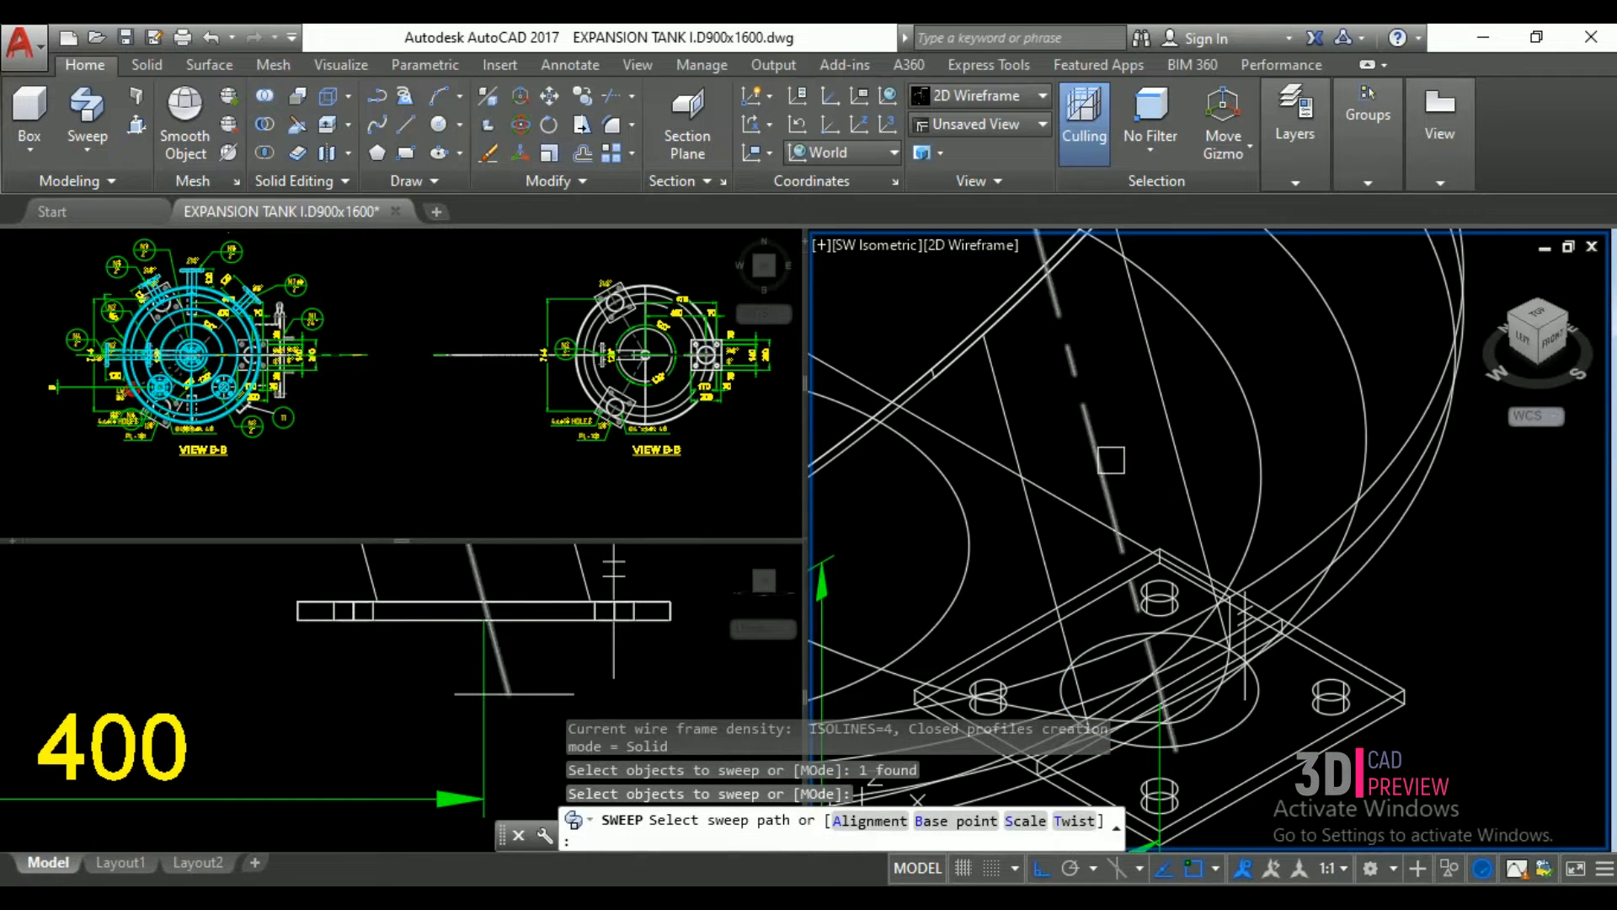
left_click(1111, 460)
- Slice the swept leg pipe along the base plate's top face in the front view, keeping both sides
left_click(668, 661)
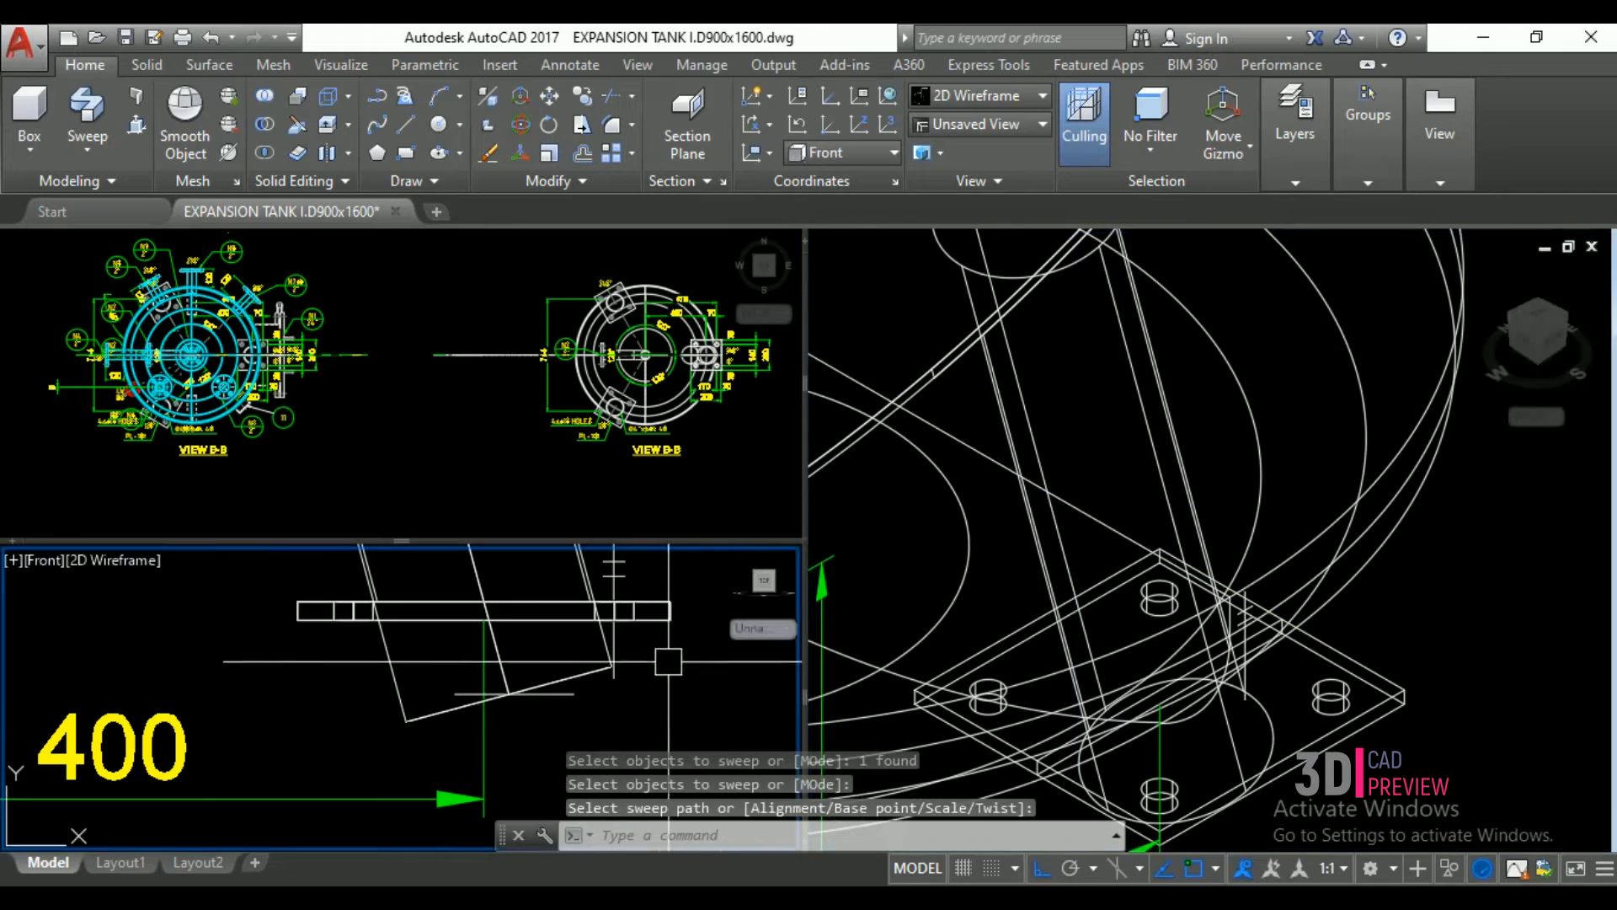
type("SI")
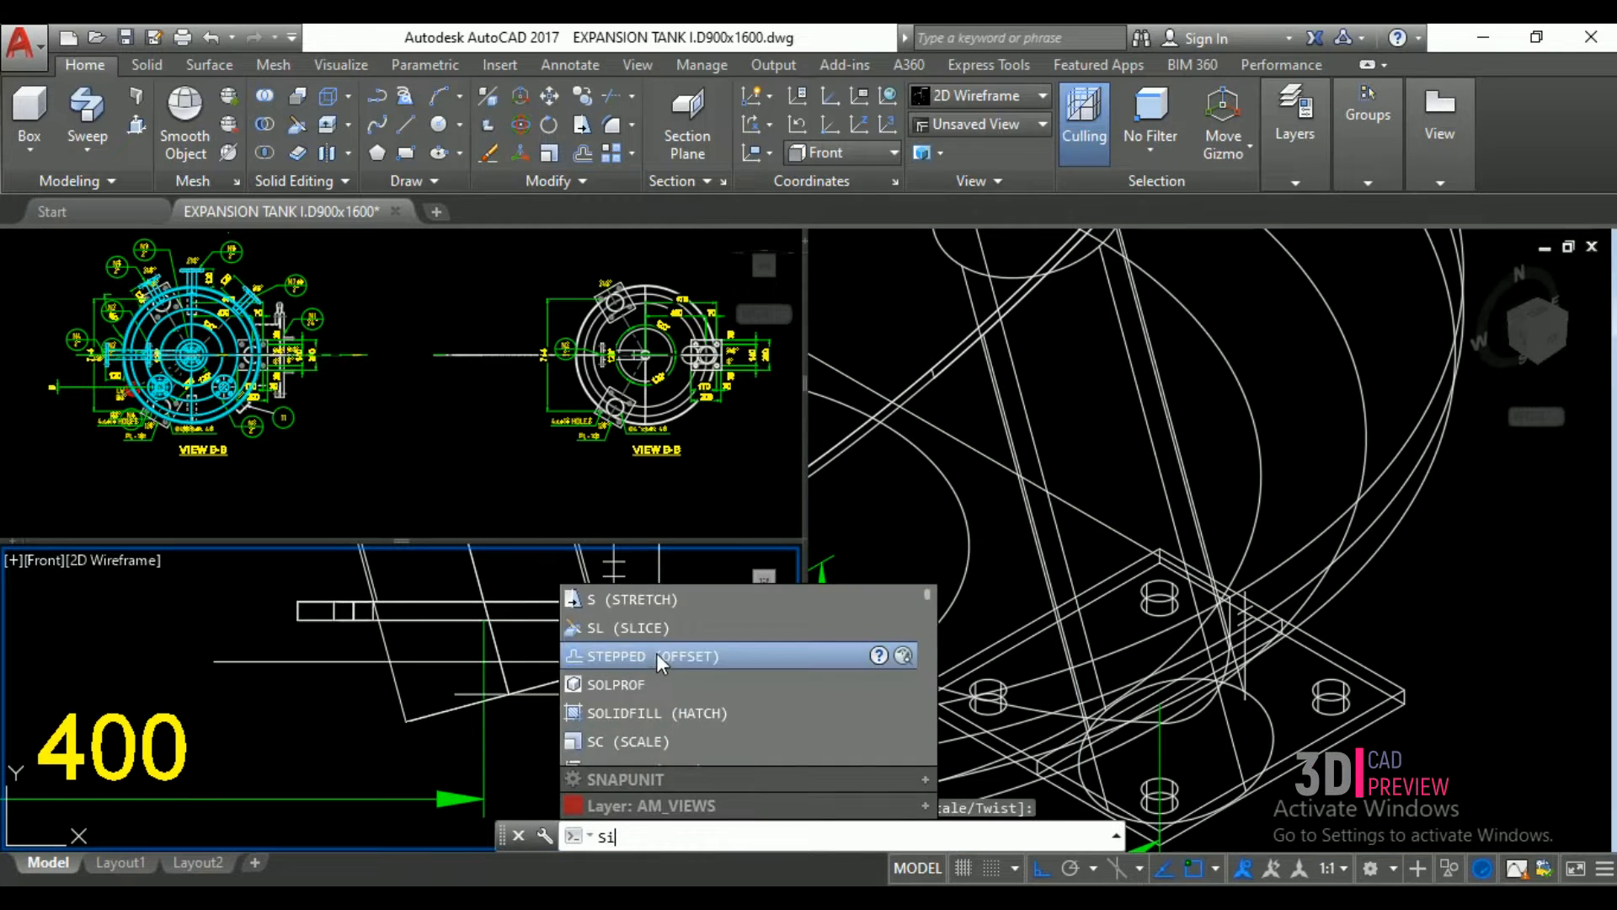
key("BackSpace")
key("BackSpace")
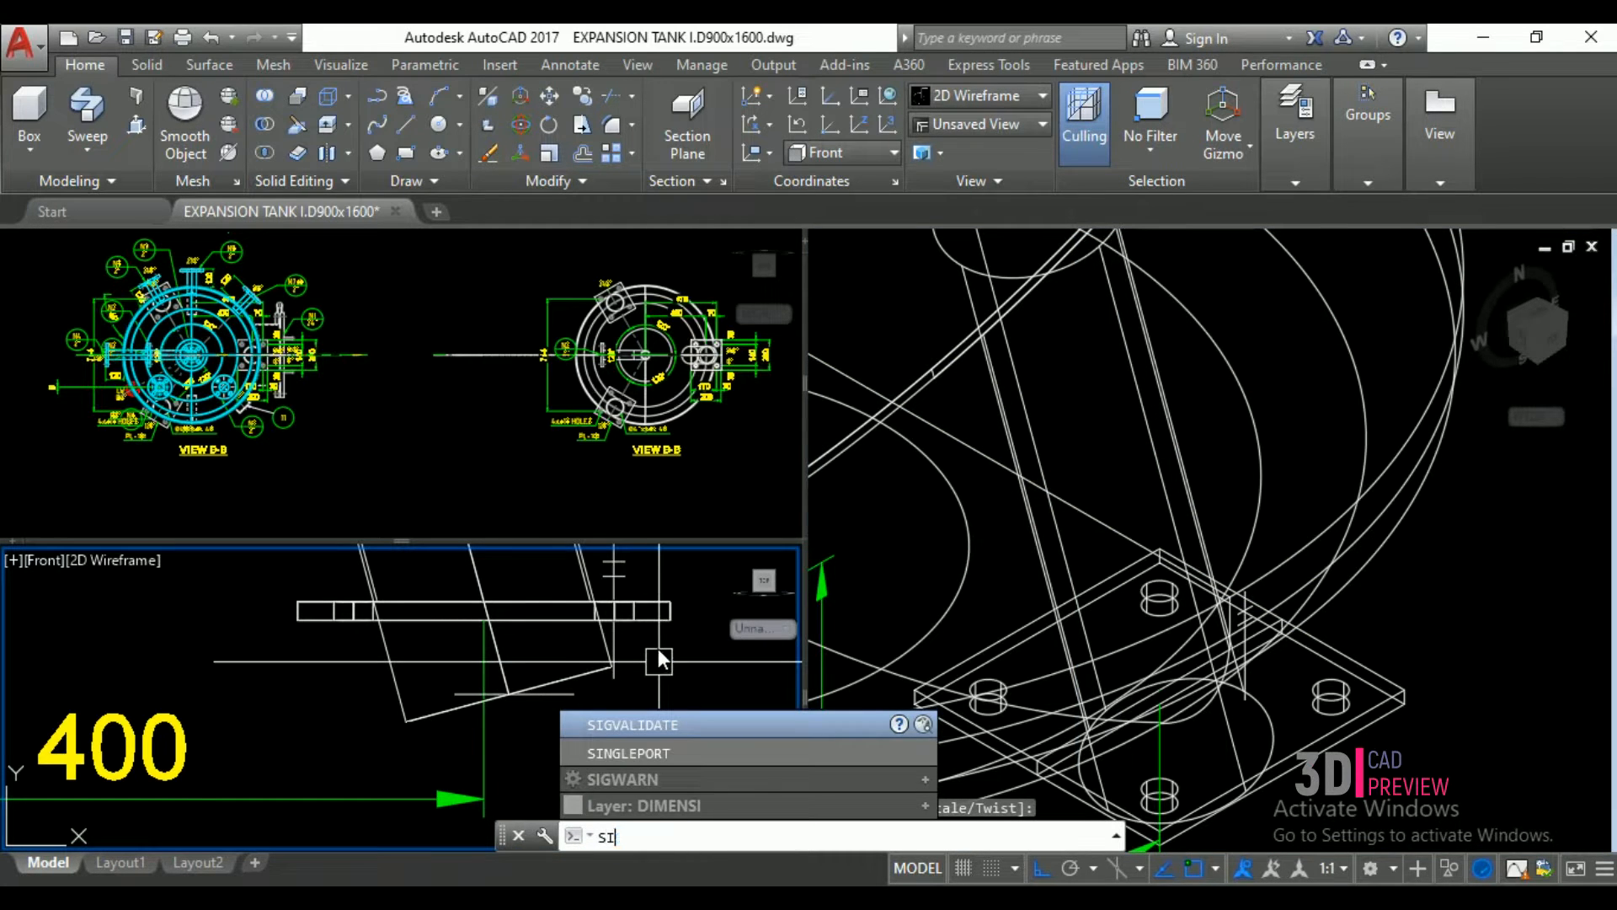
type("LICE")
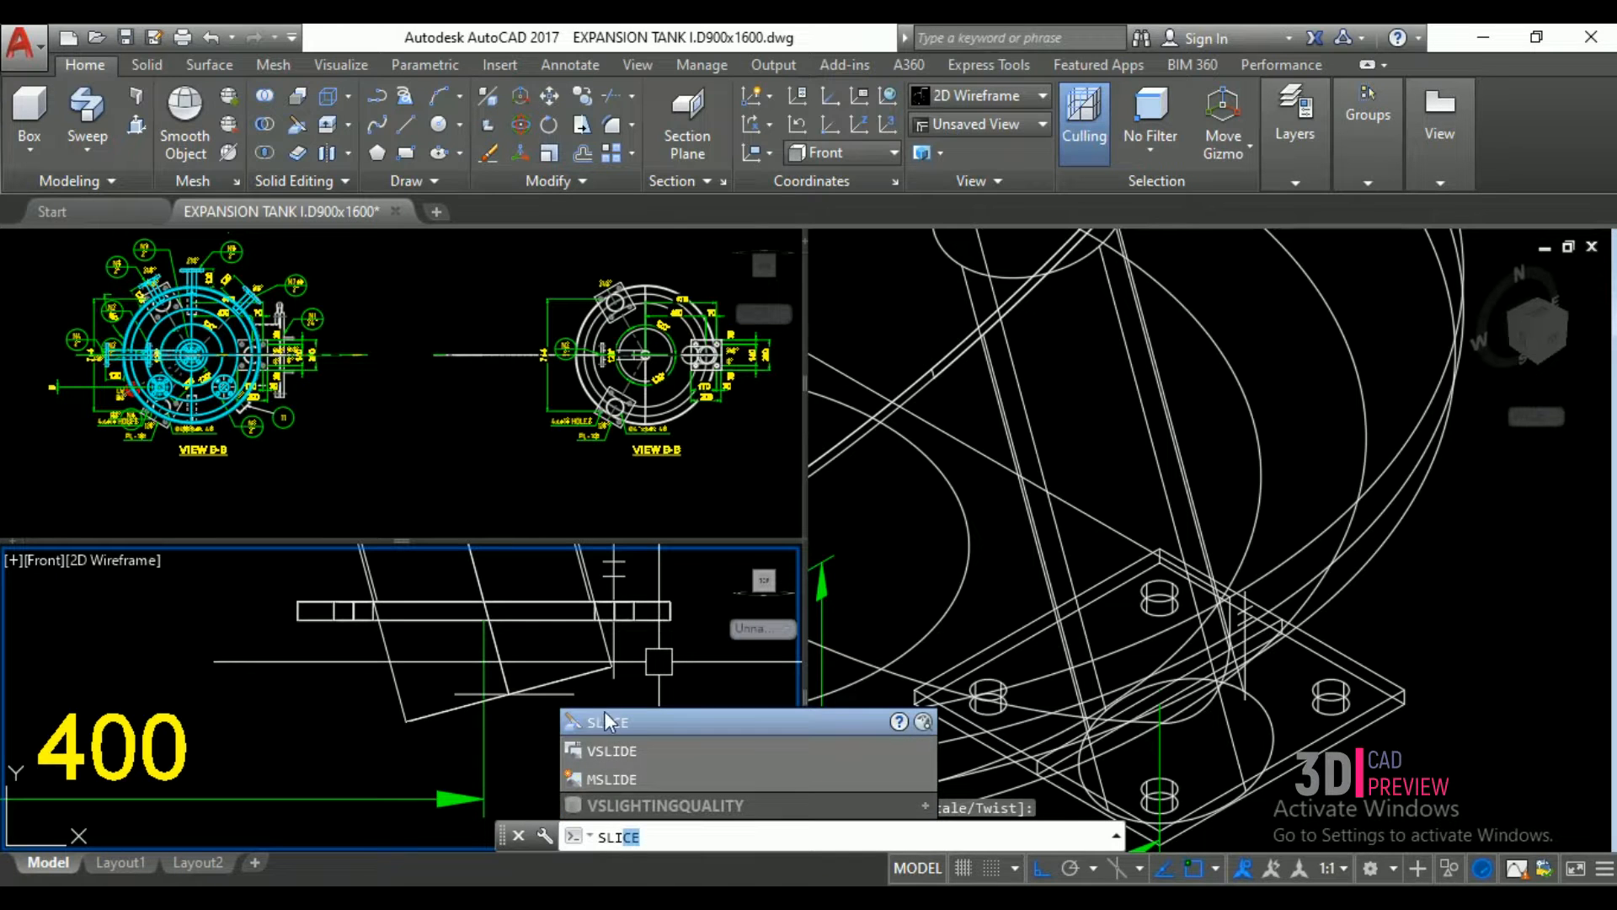
left_click(606, 726)
left_click(588, 672)
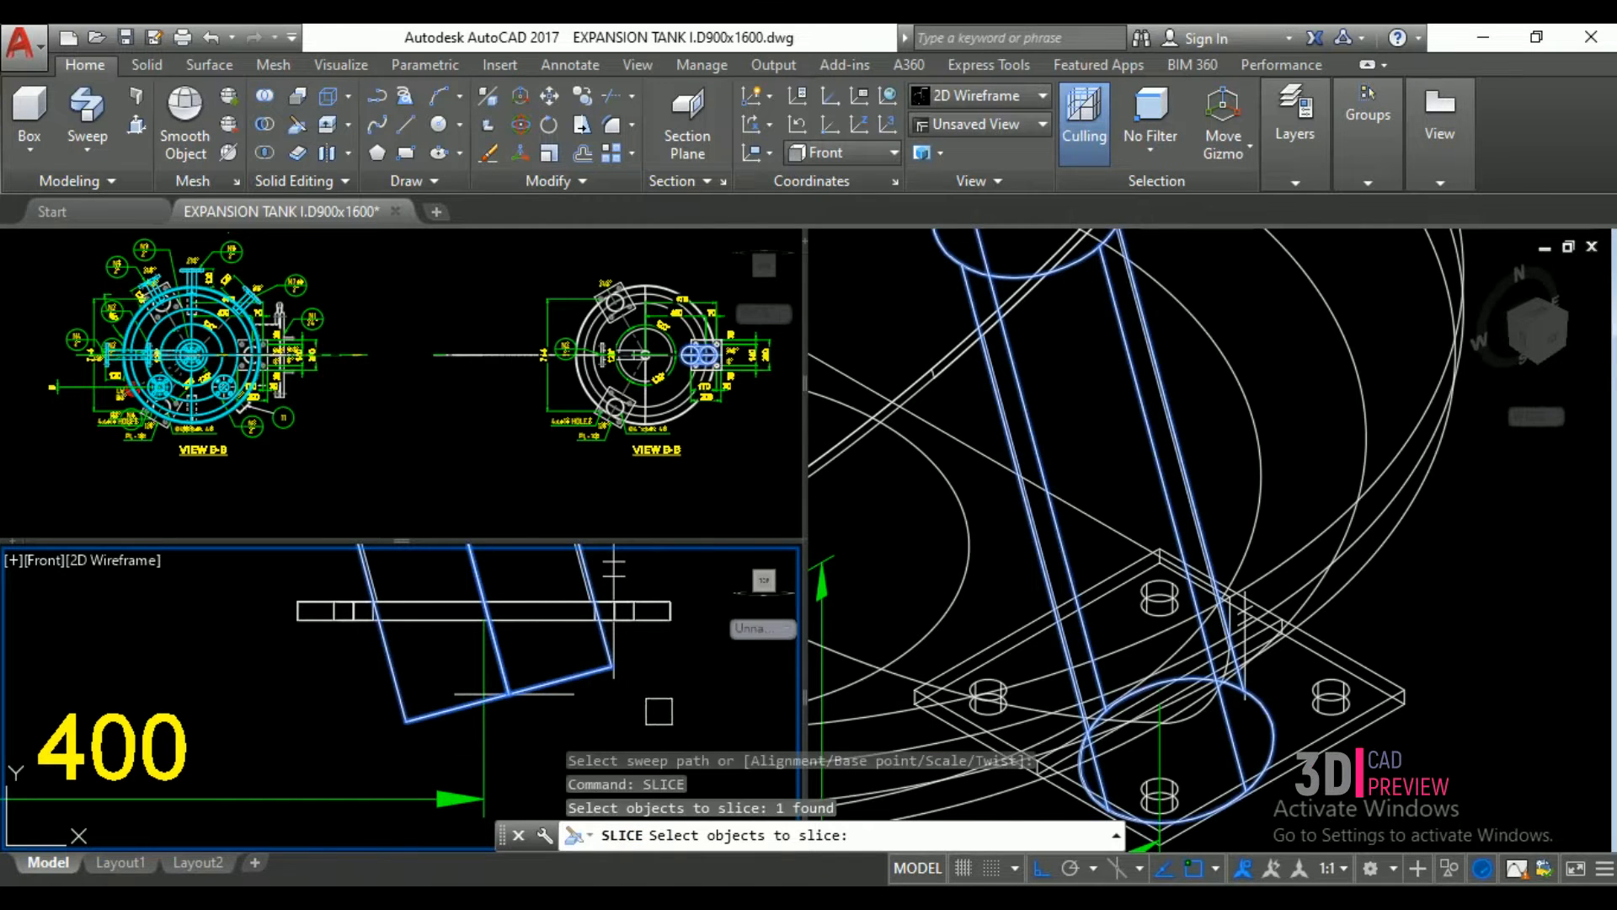
key("Return")
left_click(671, 602)
scroll(699, 623, "up", 4)
left_click(690, 615)
key("Return")
- Delete the piece of the sliced leg pipe that lies below the base plate's top face
left_click(447, 737)
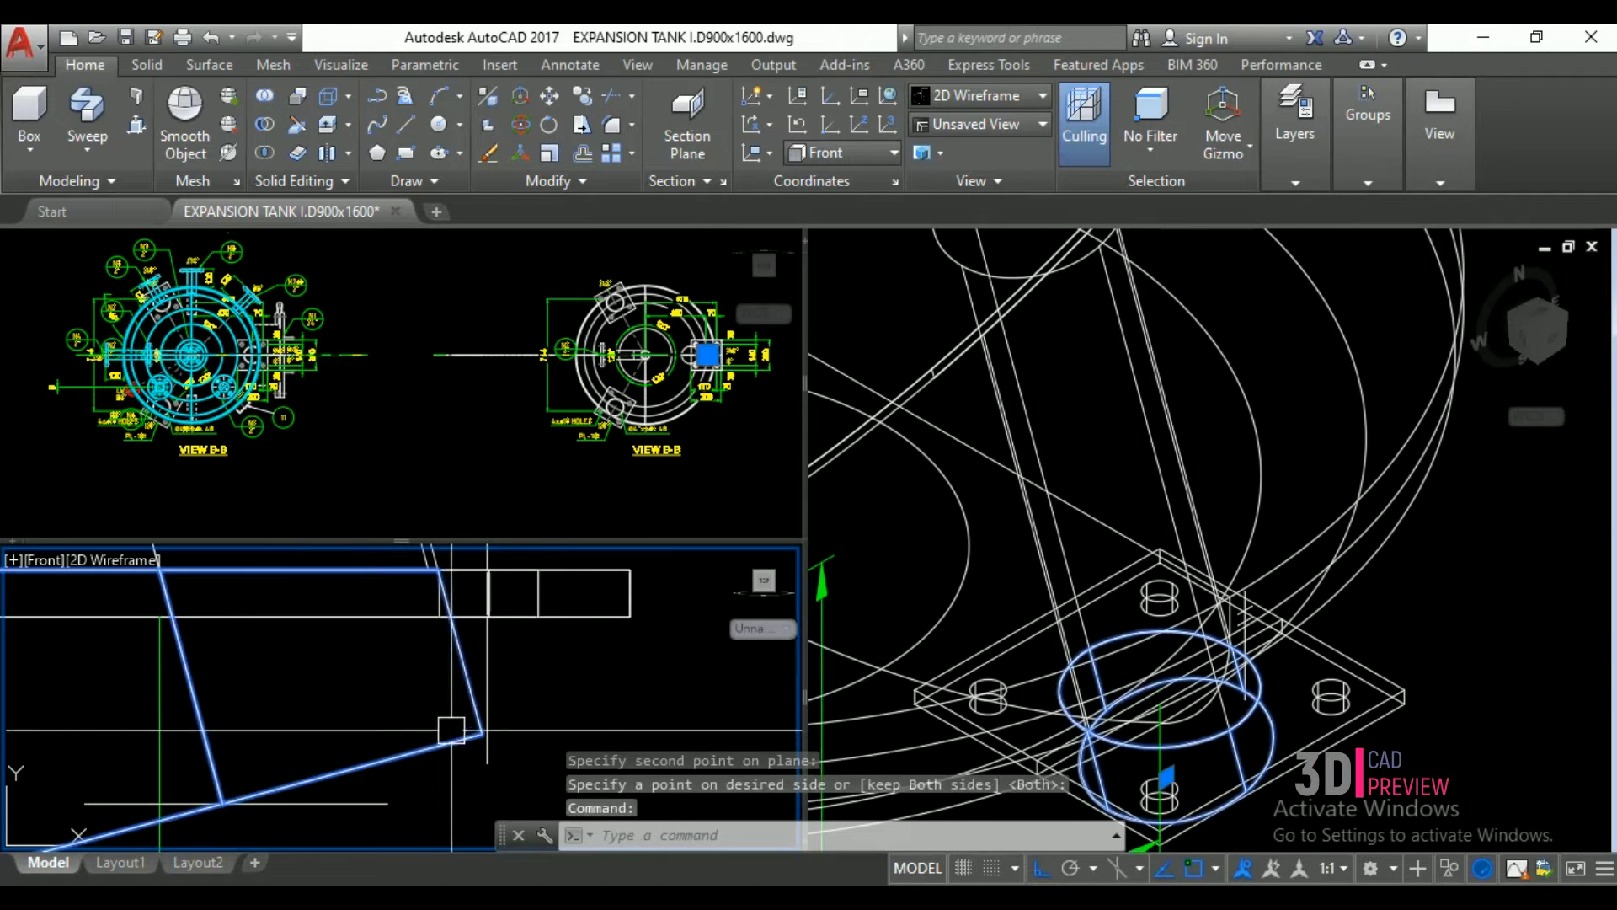
key("Delete")
scroll(509, 776, "down", 5)
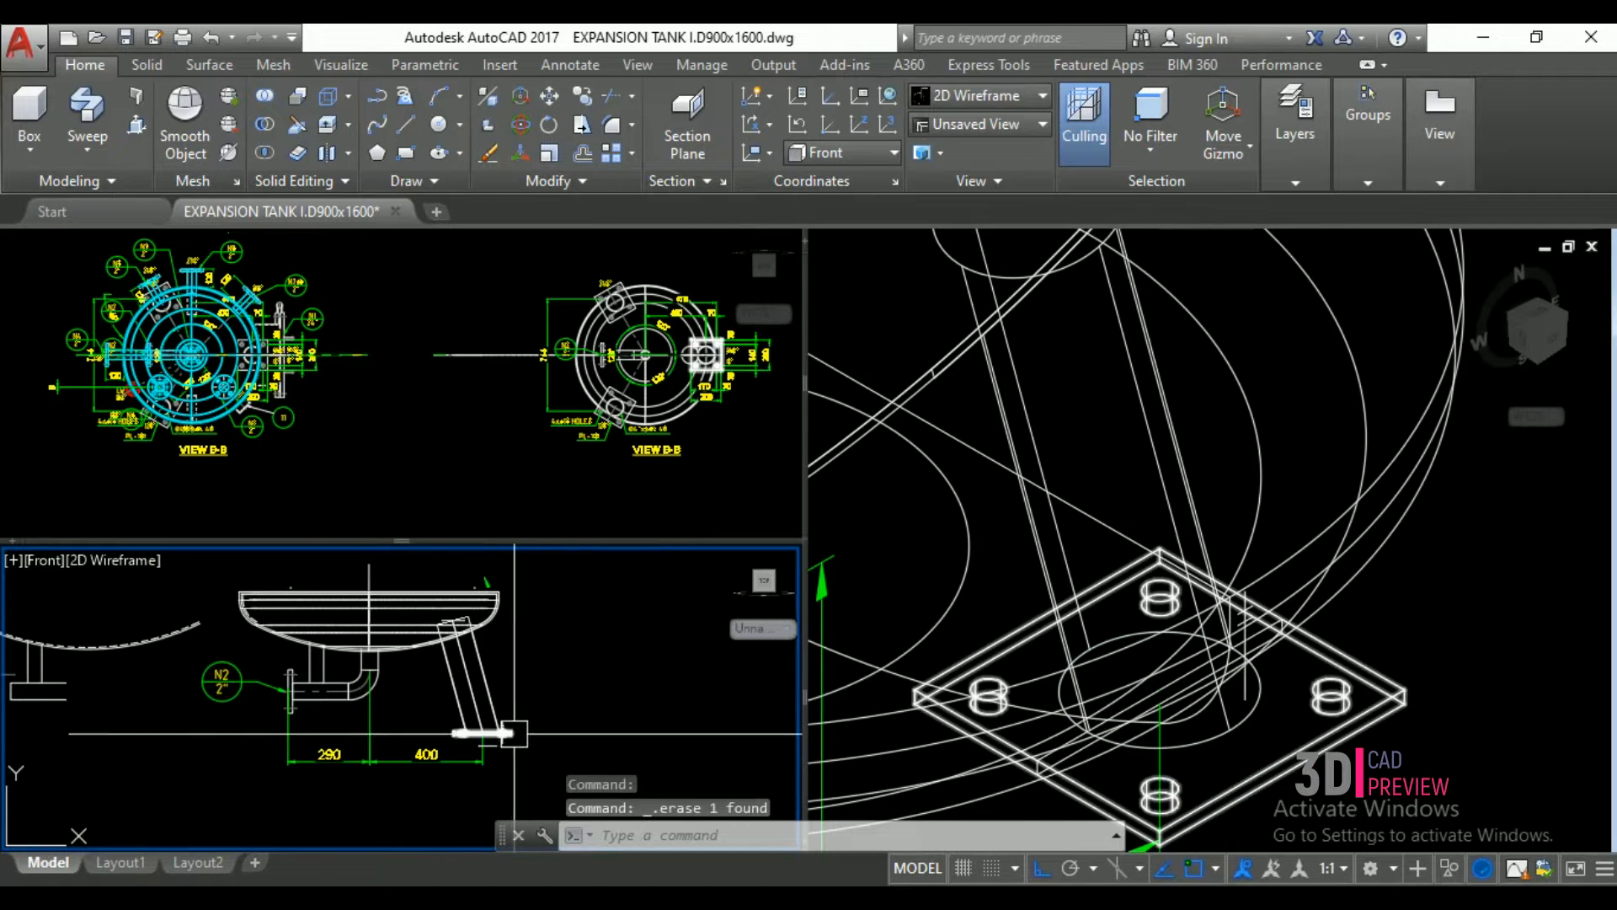
scroll(460, 626, "up", 3)
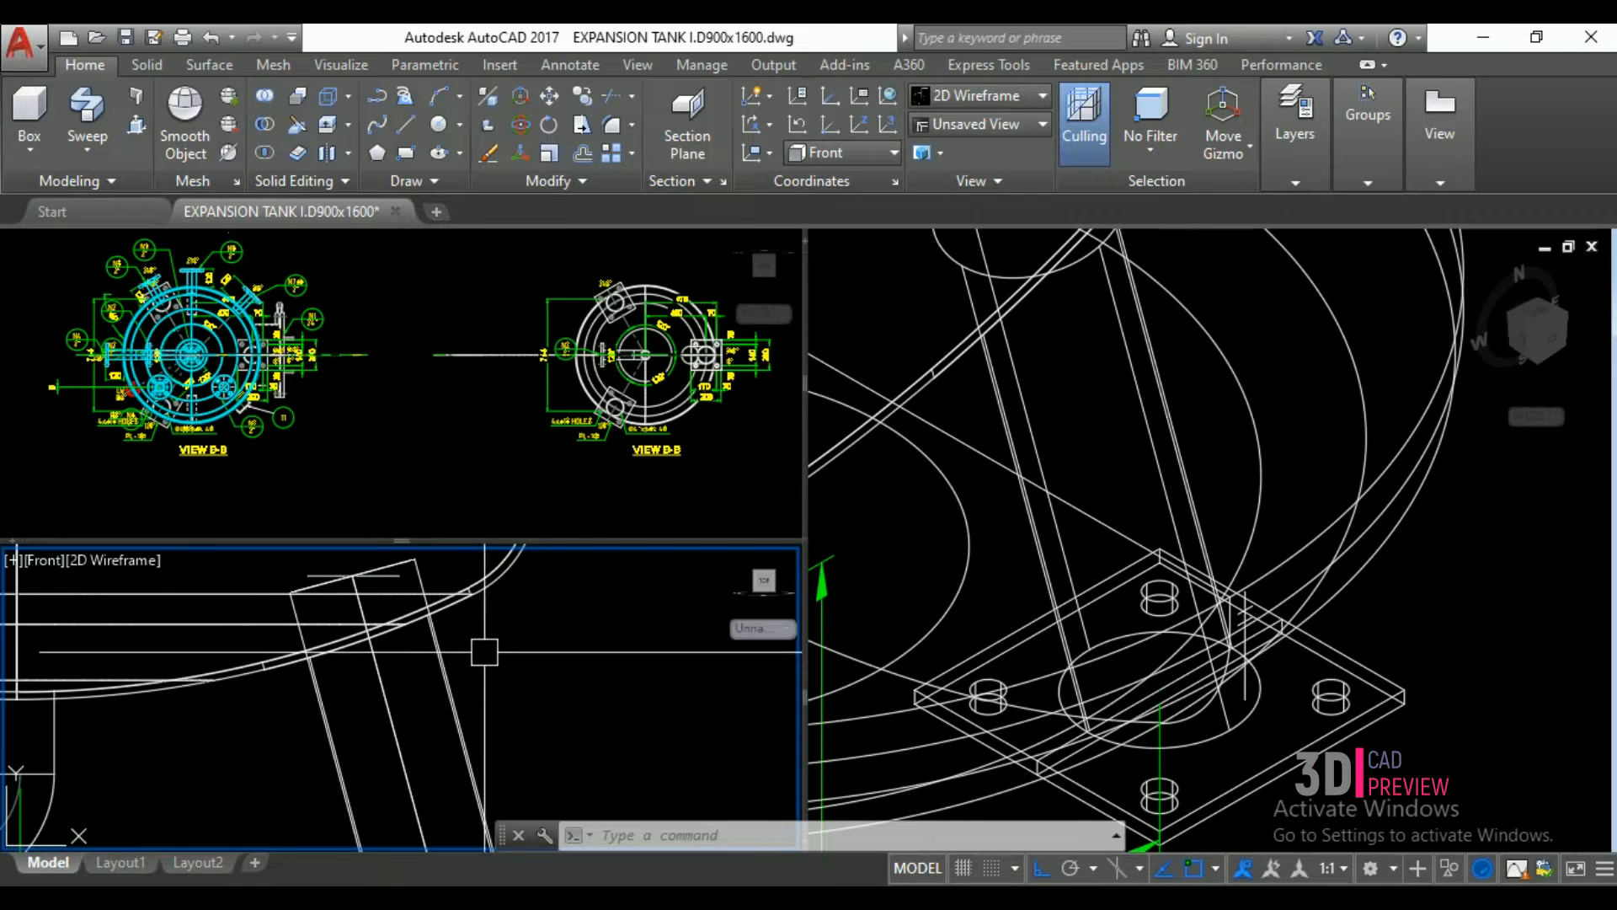
- Copy the bottom head in place, using the same point on its rim as base point and second point
scroll(517, 672, "down", 5)
left_click(395, 614)
left_click(880, 590)
scroll(1053, 646, "down", 5)
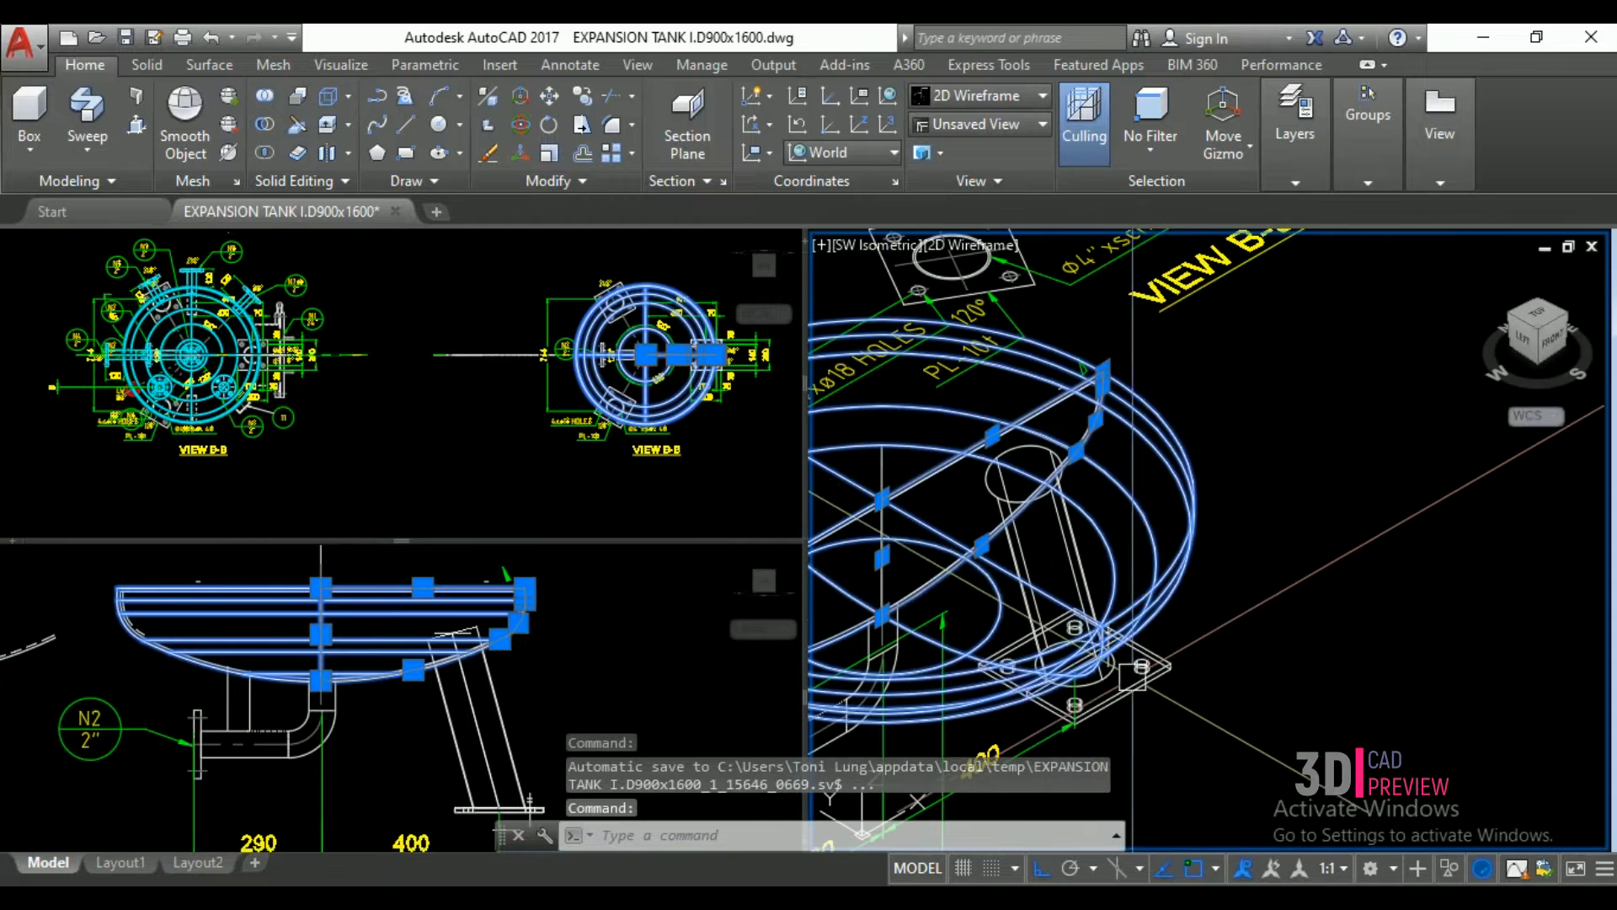
type("Cop")
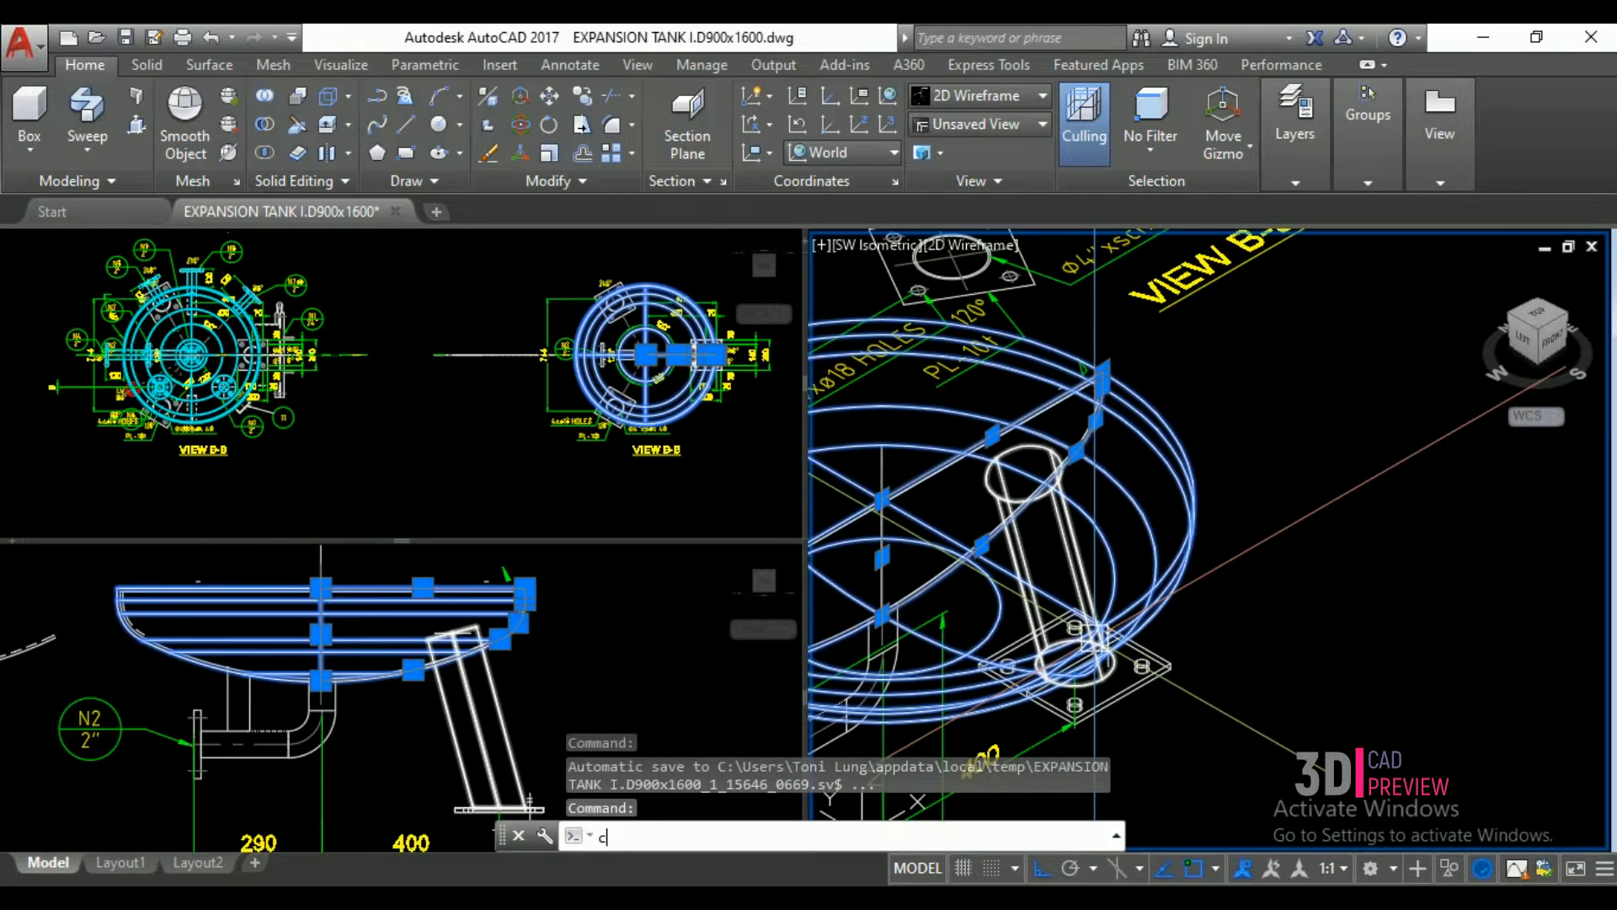
type("y")
key("Return")
scroll(1075, 410, "up", 5)
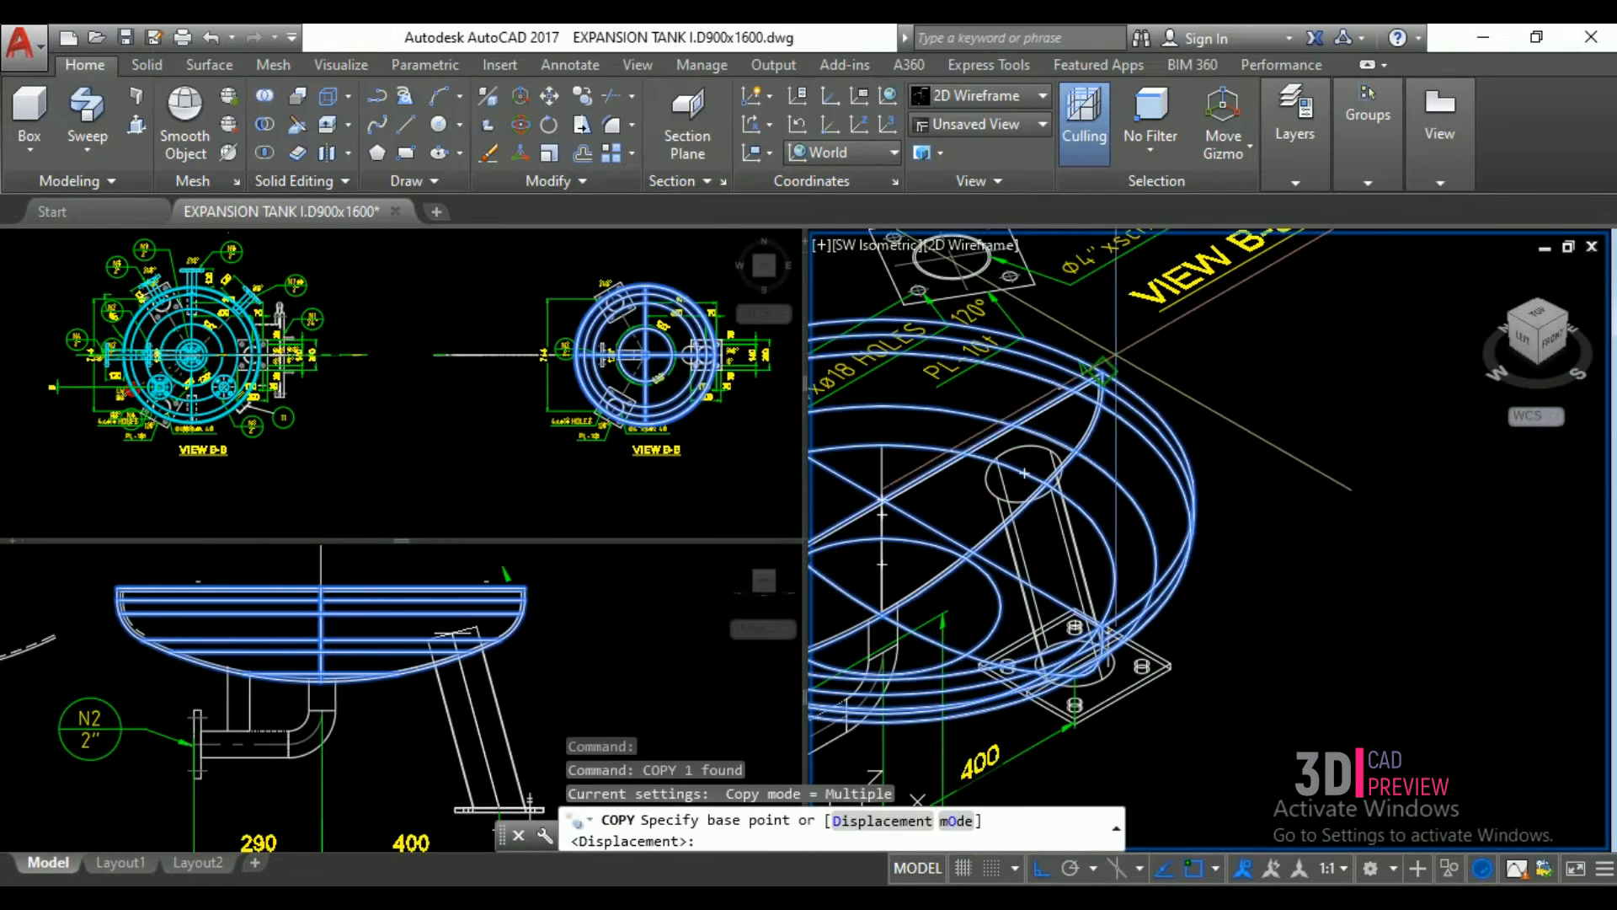
left_click(1074, 410)
left_click(981, 381)
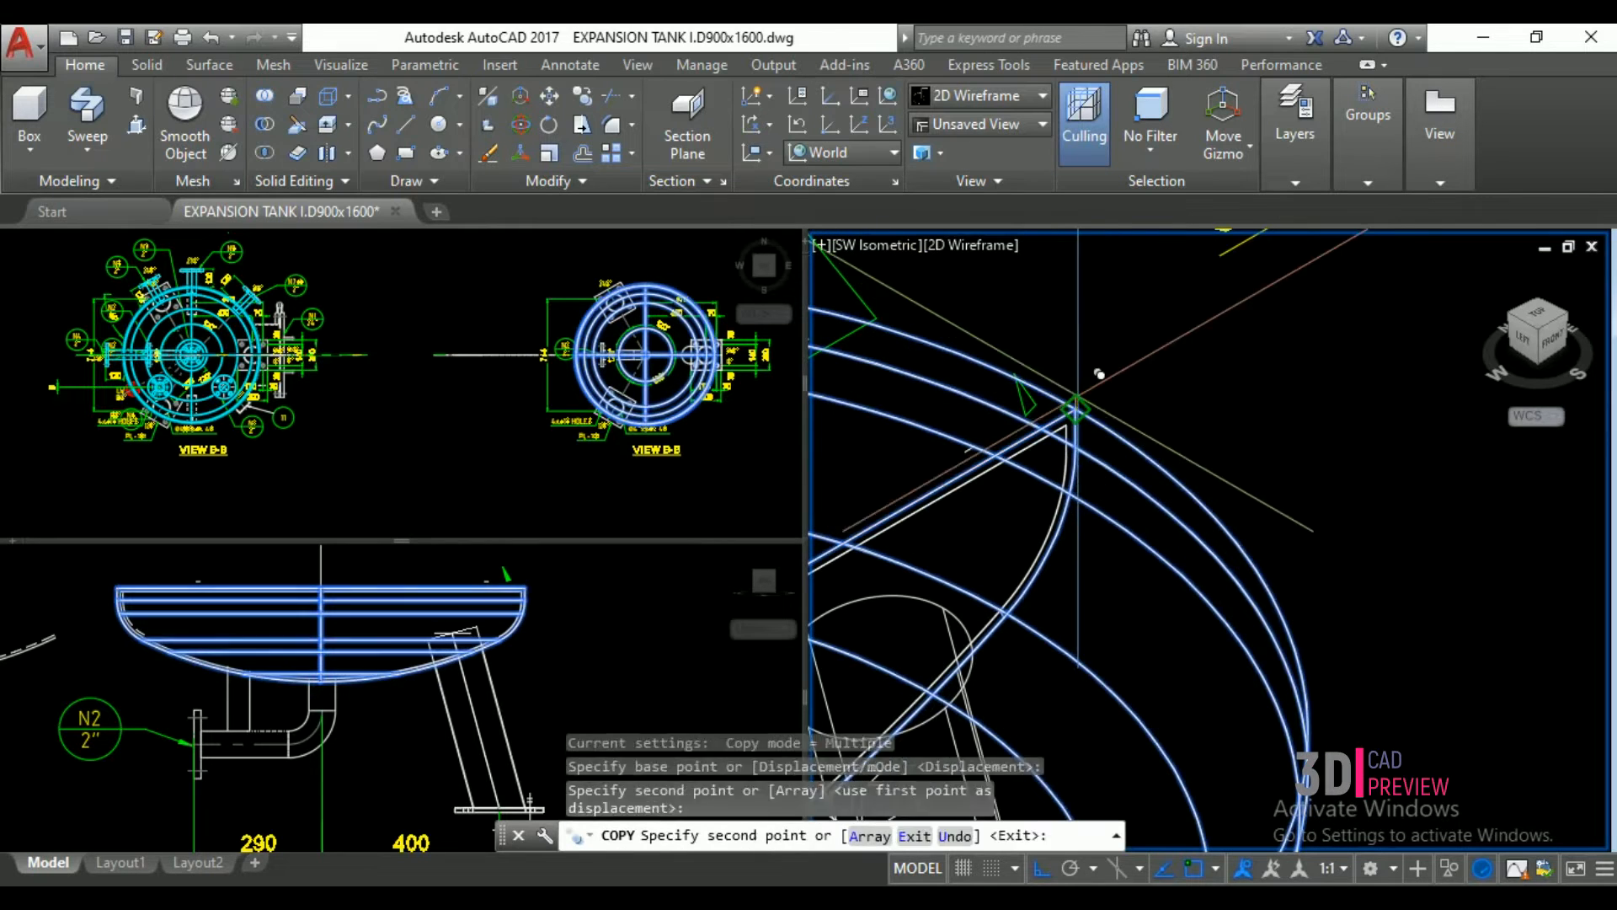
key("Return")
- Subtract one of the two coincident bottom heads from the leg pipe to trim the pipe's upper end
left_click(264, 125)
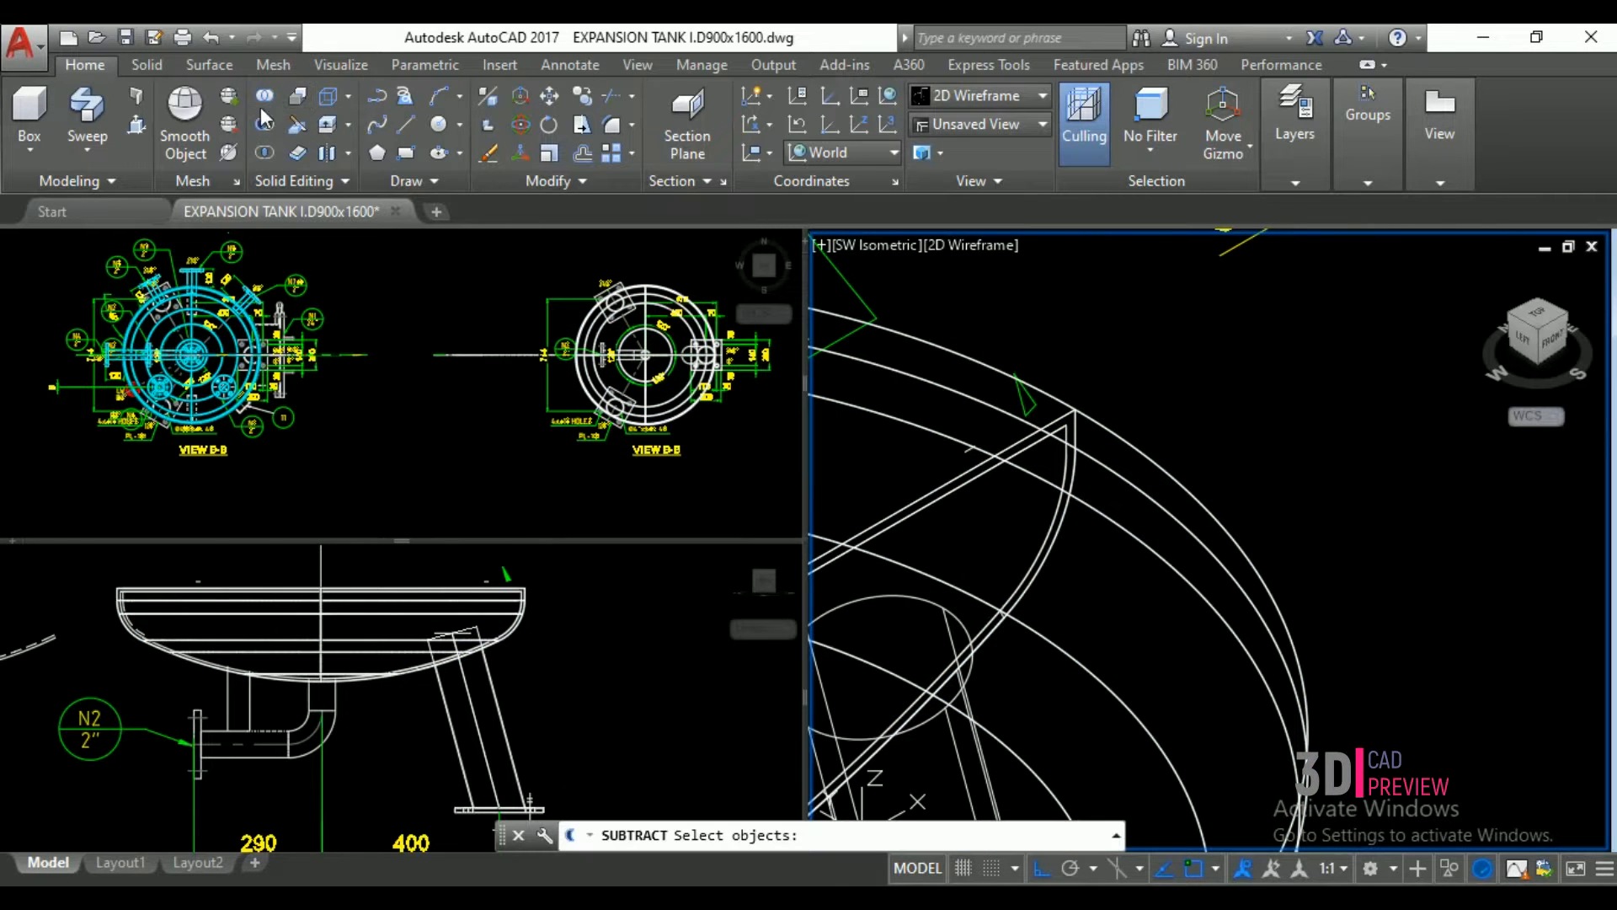
scroll(1094, 522, "down", 2)
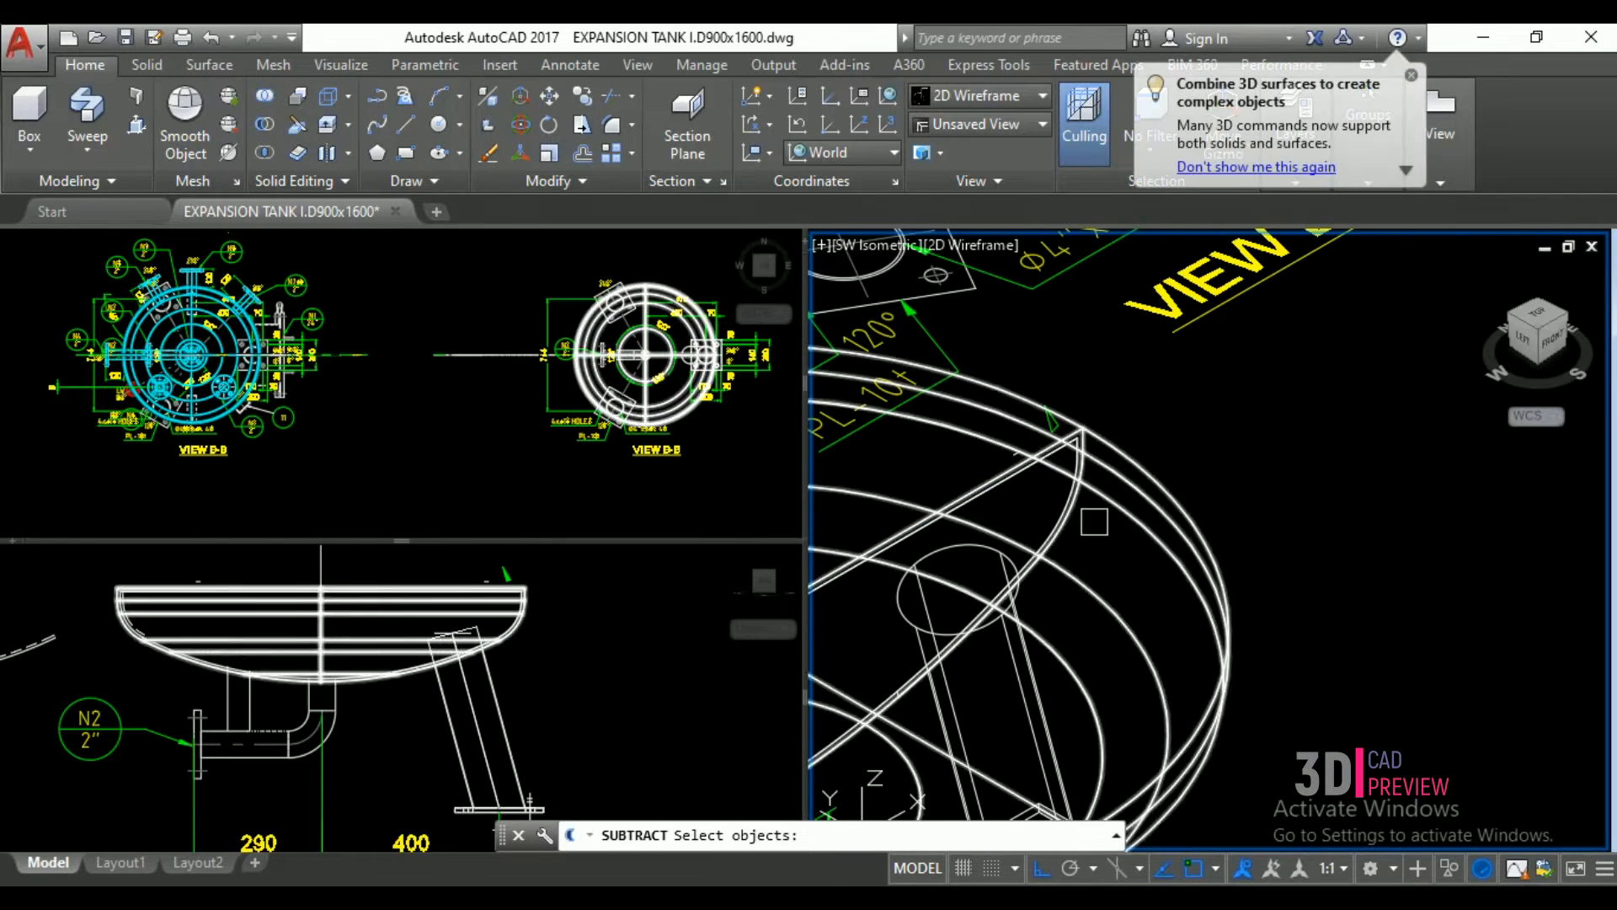
left_click(960, 547)
key("Return")
left_click(1140, 421)
key("Return")
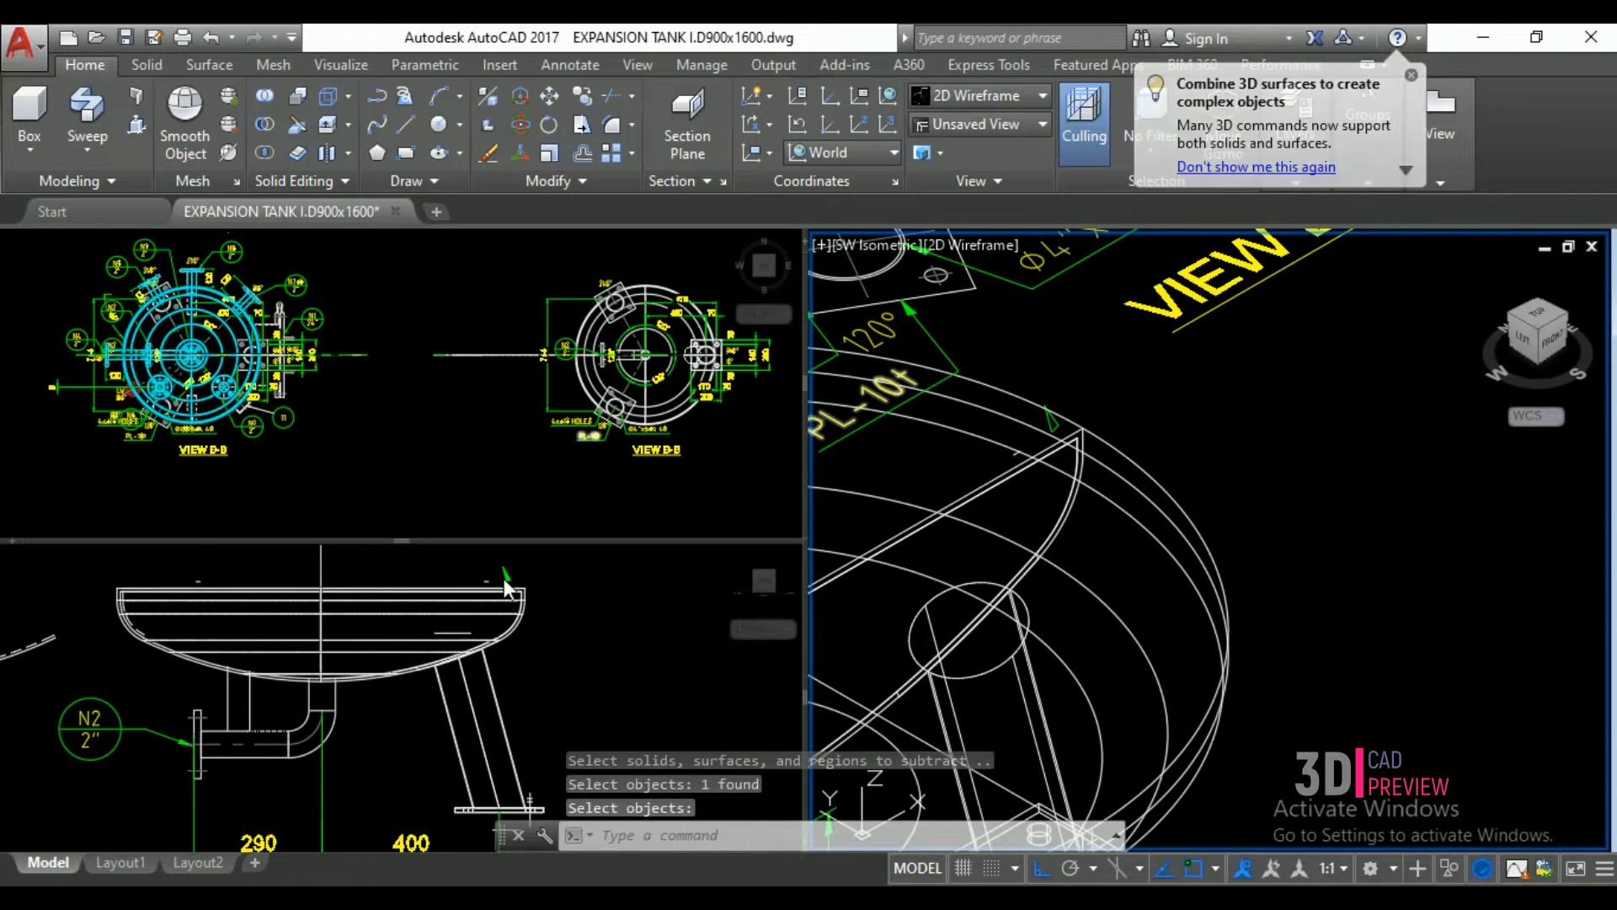
- Draw a straight line from the end of the short joint edge on the head's outer profile, just above the leg, in the isometric view
left_click(472, 623)
scroll(456, 654, "up", 5)
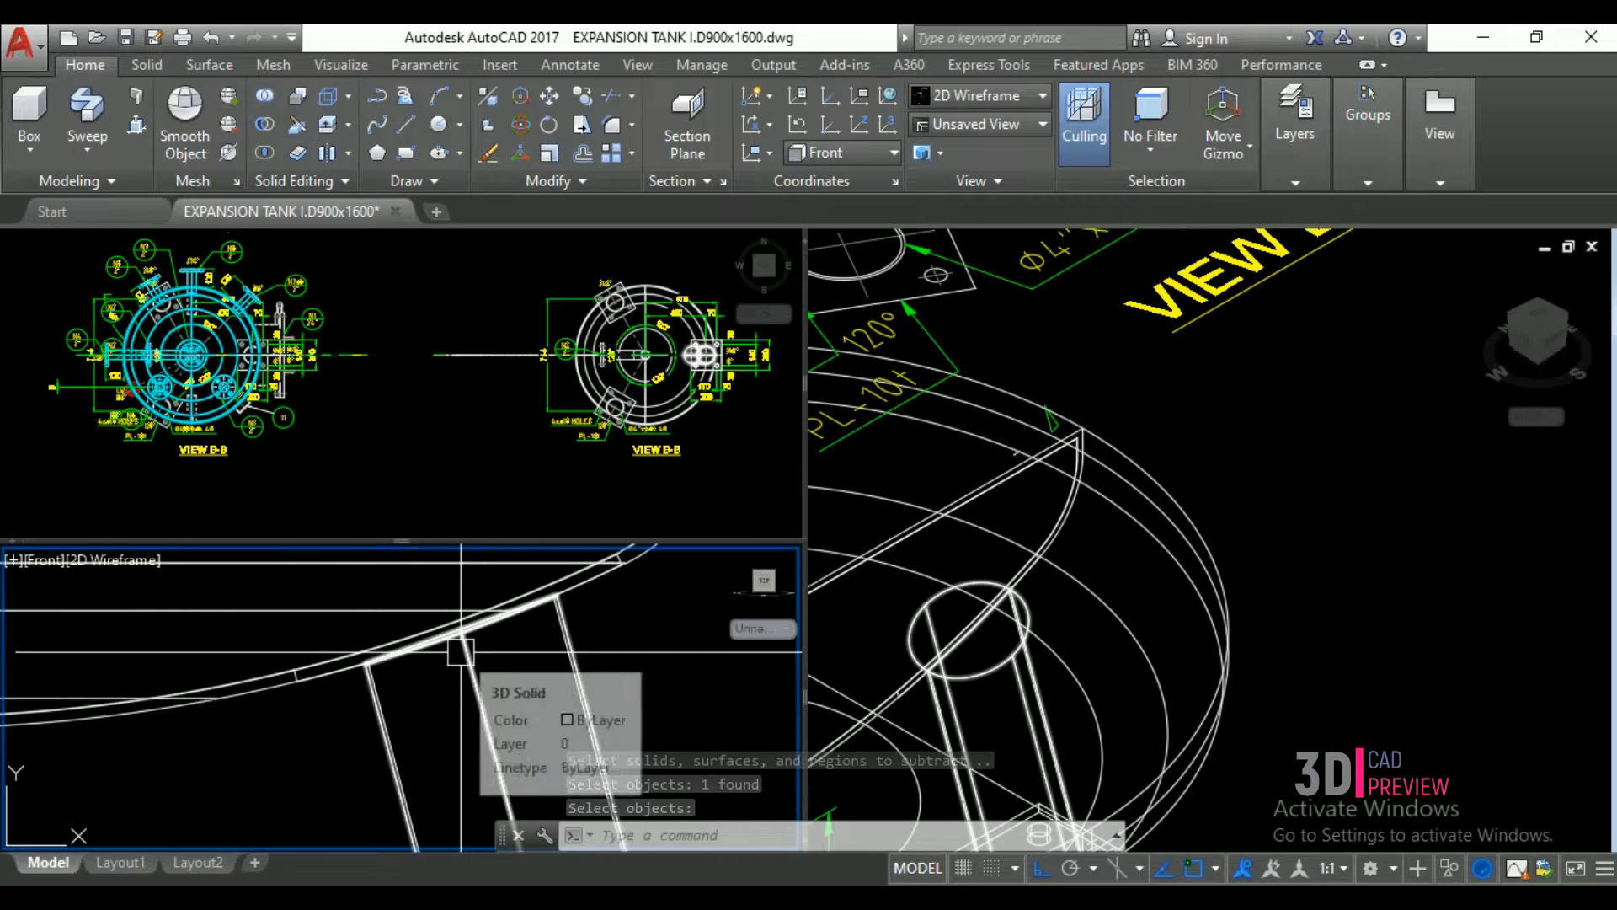
left_click(1039, 592)
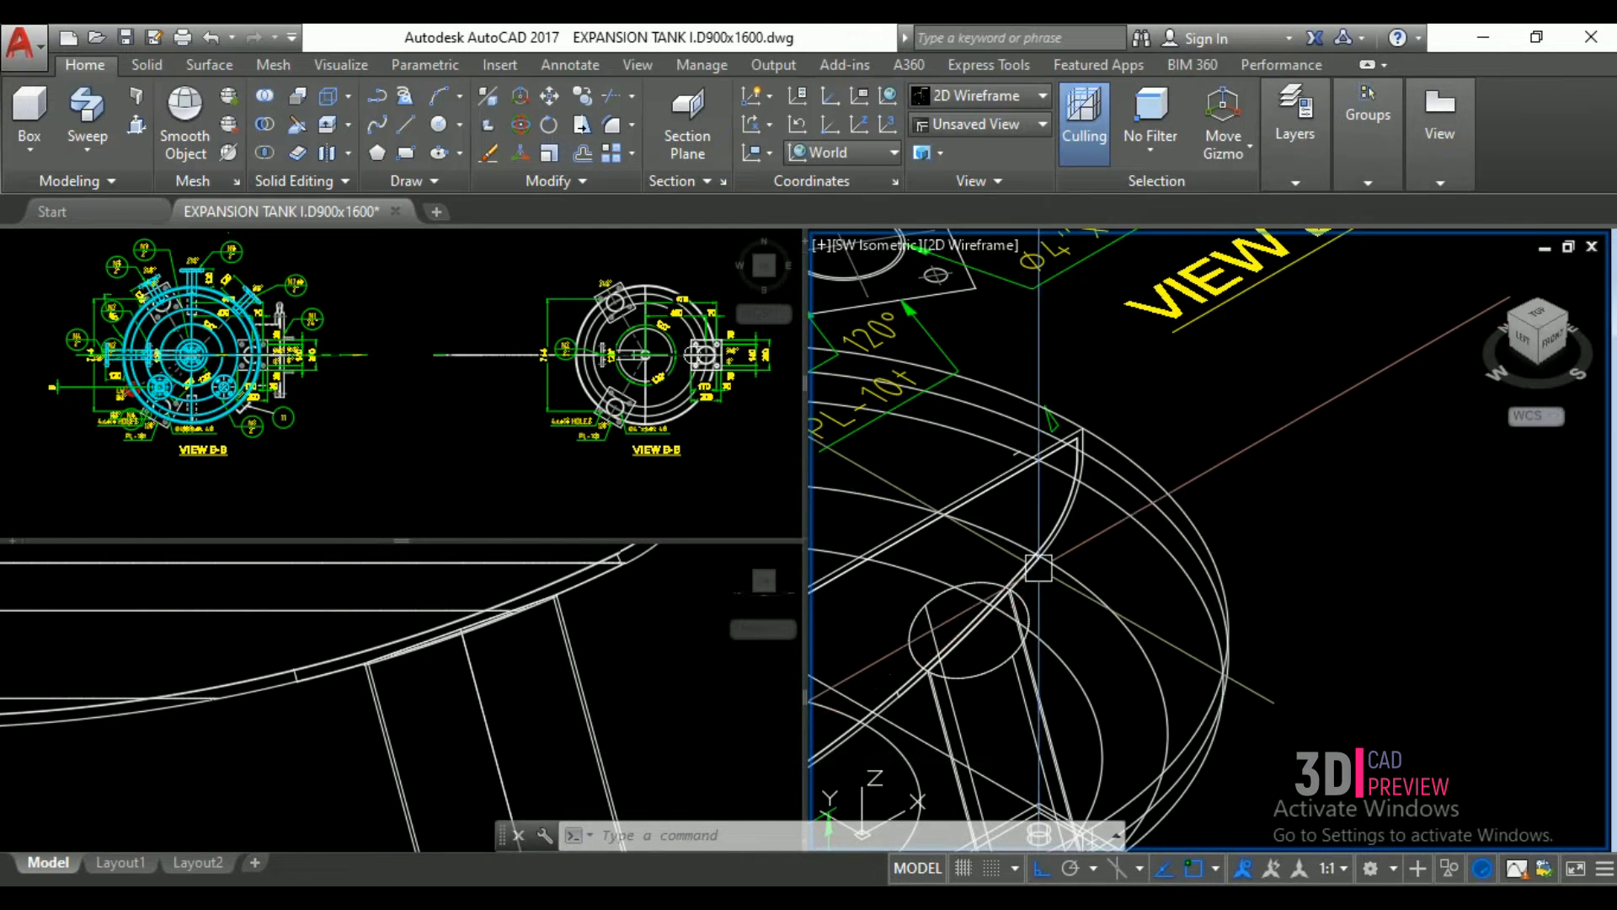
scroll(1045, 577, "up", 5)
type("l")
key("Return")
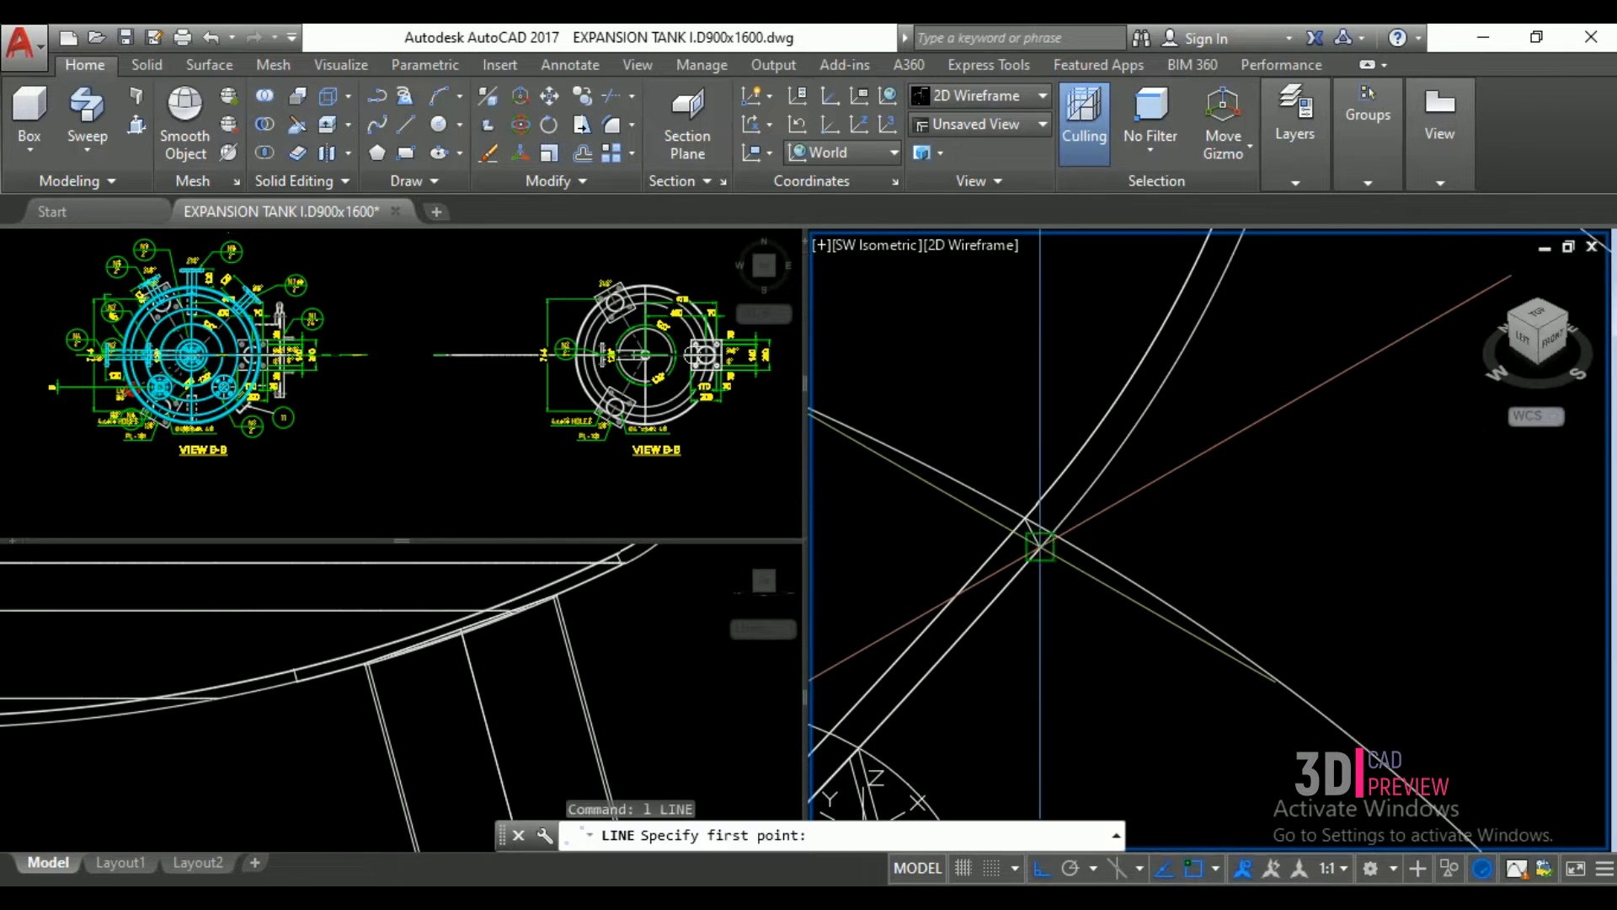
left_click(1040, 547)
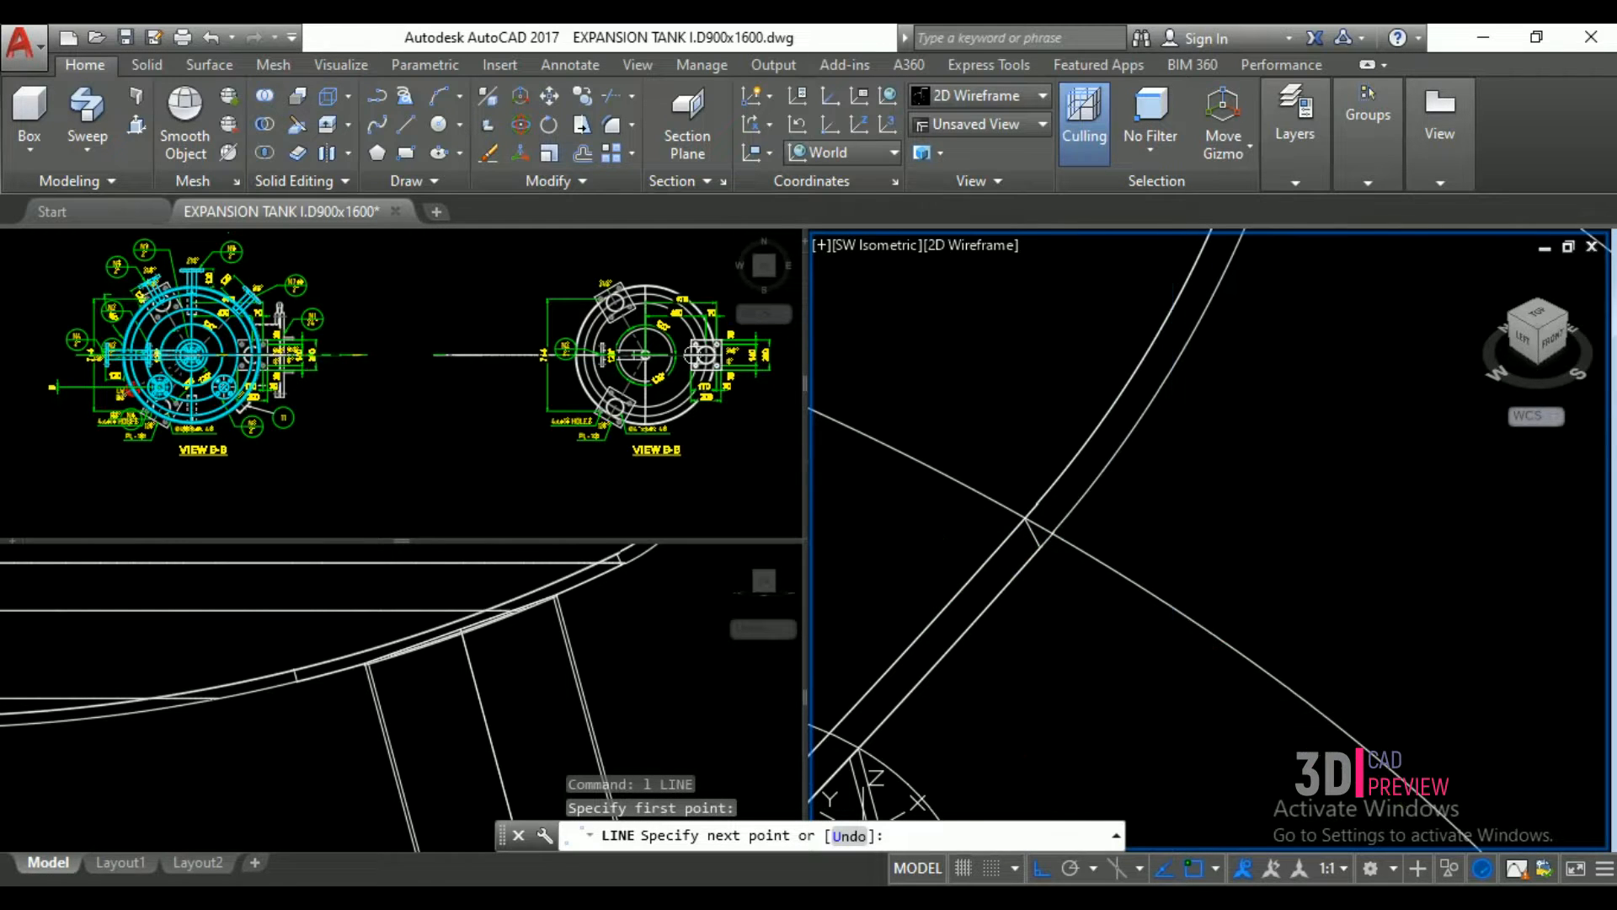
left_click(1213, 646)
key("Escape")
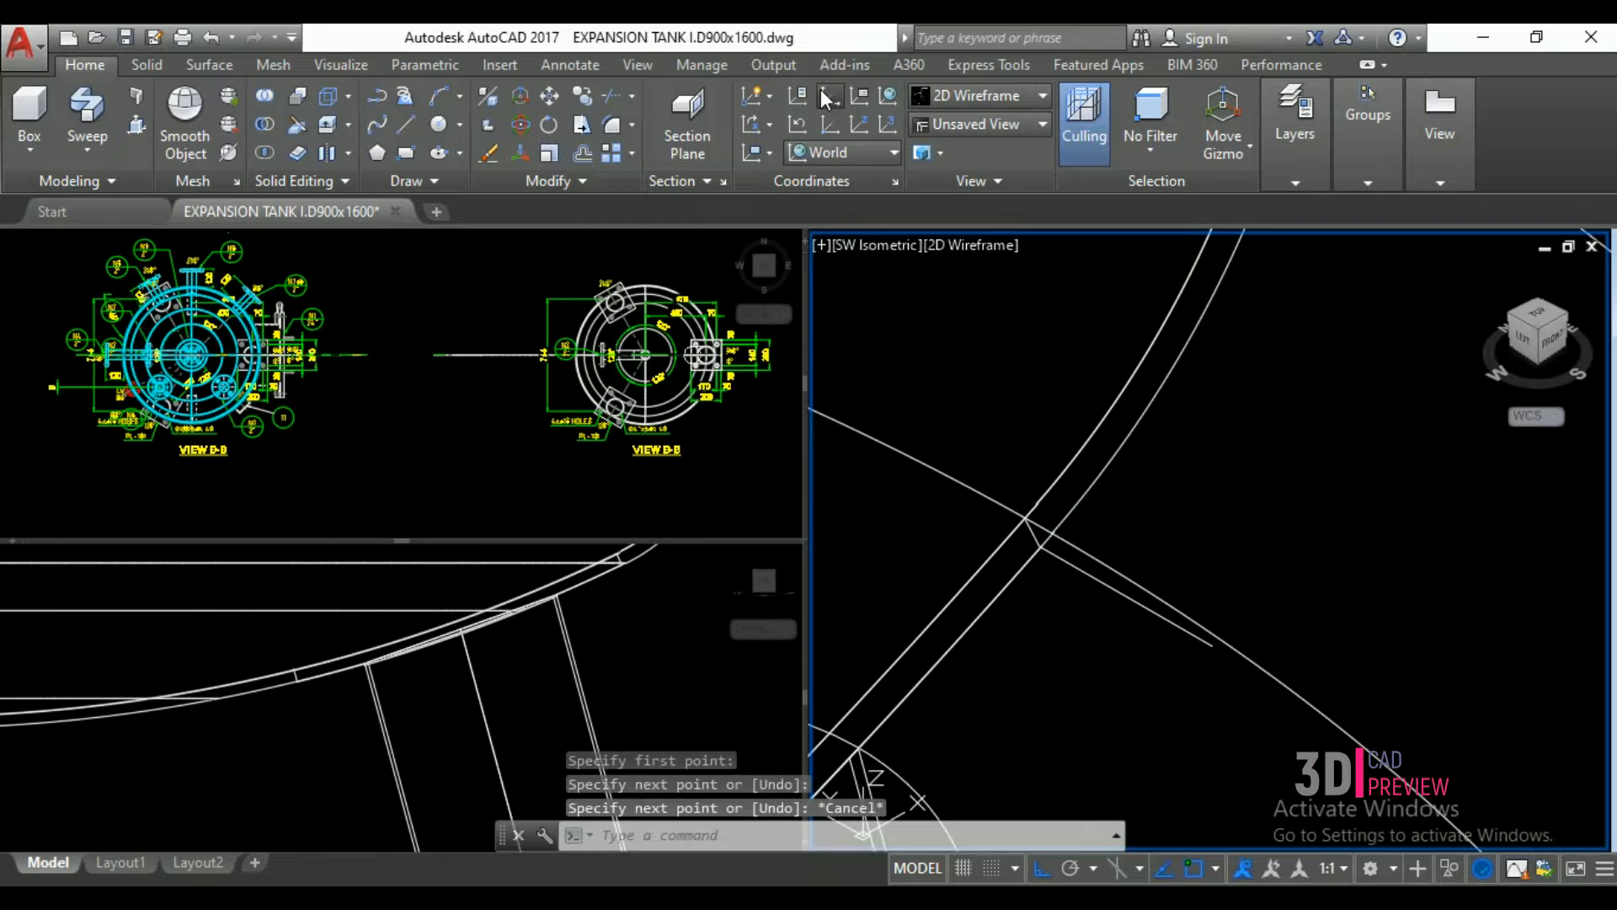
- Define a three-point UCS with its origin at the drawn line's free end, X-axis through the upper joint edge's end, and XY plane through the lower joint edge
left_click(825, 97)
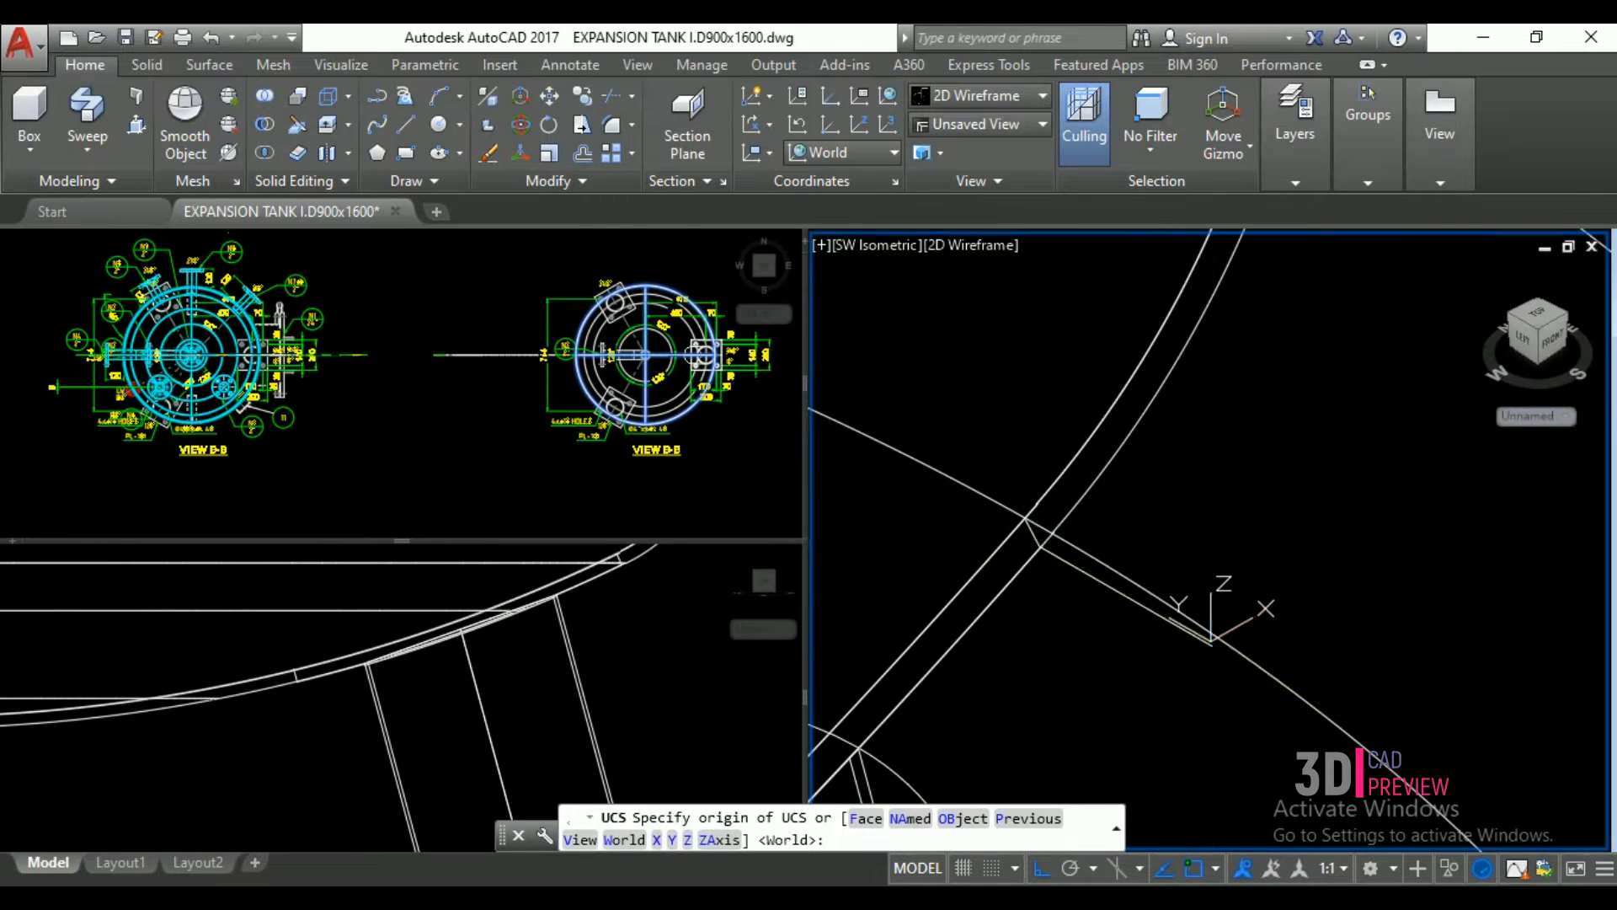
key("Escape")
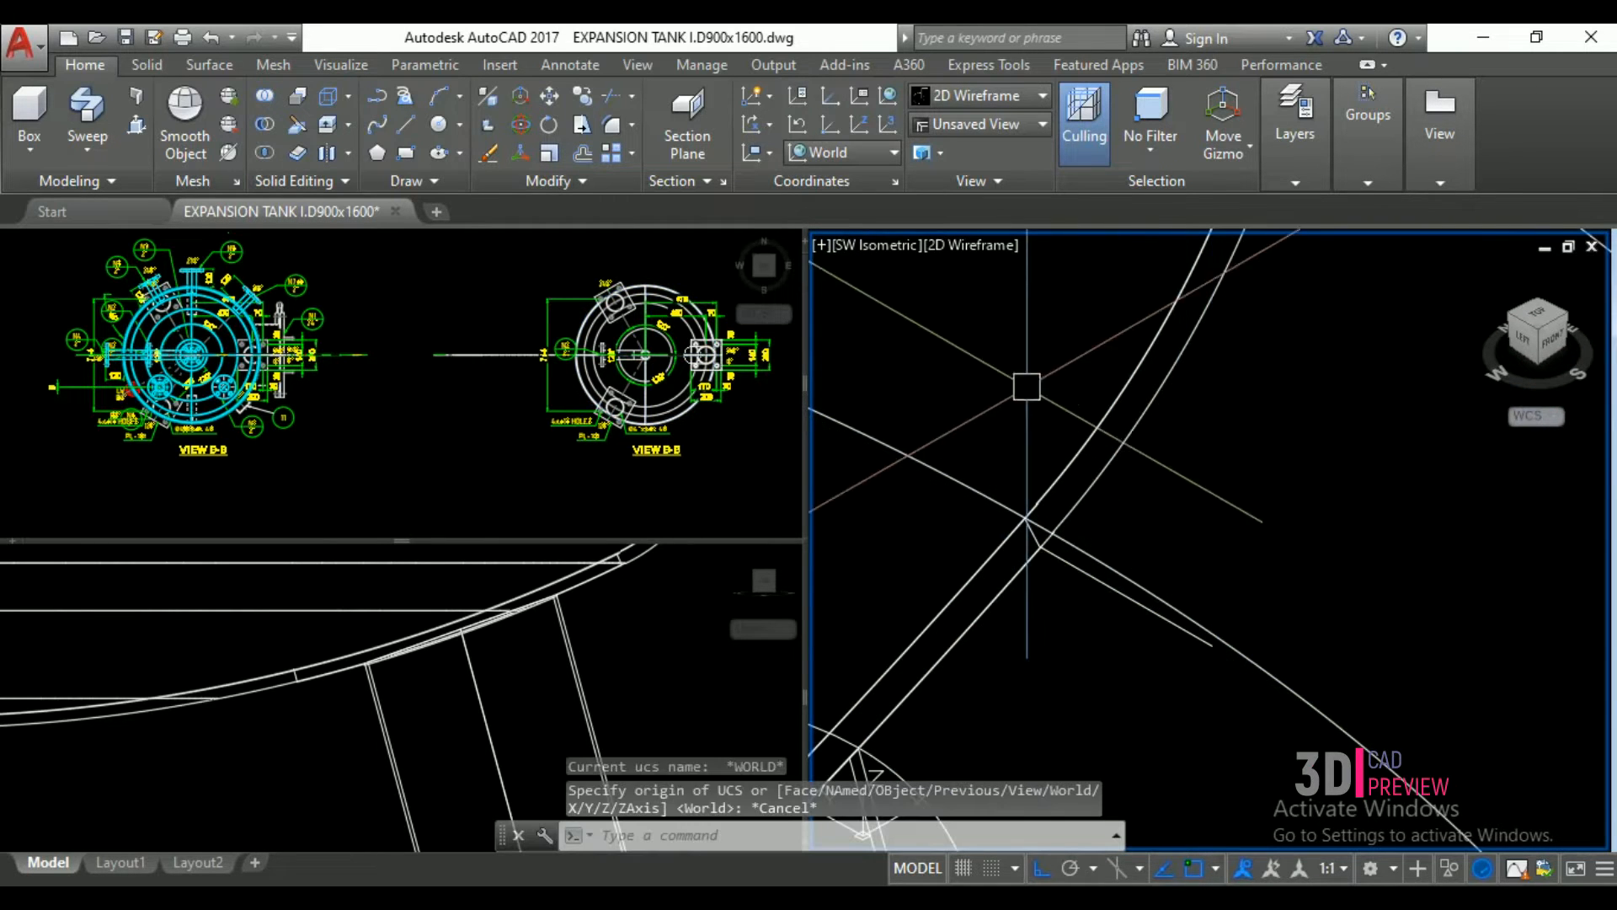
left_click(837, 99)
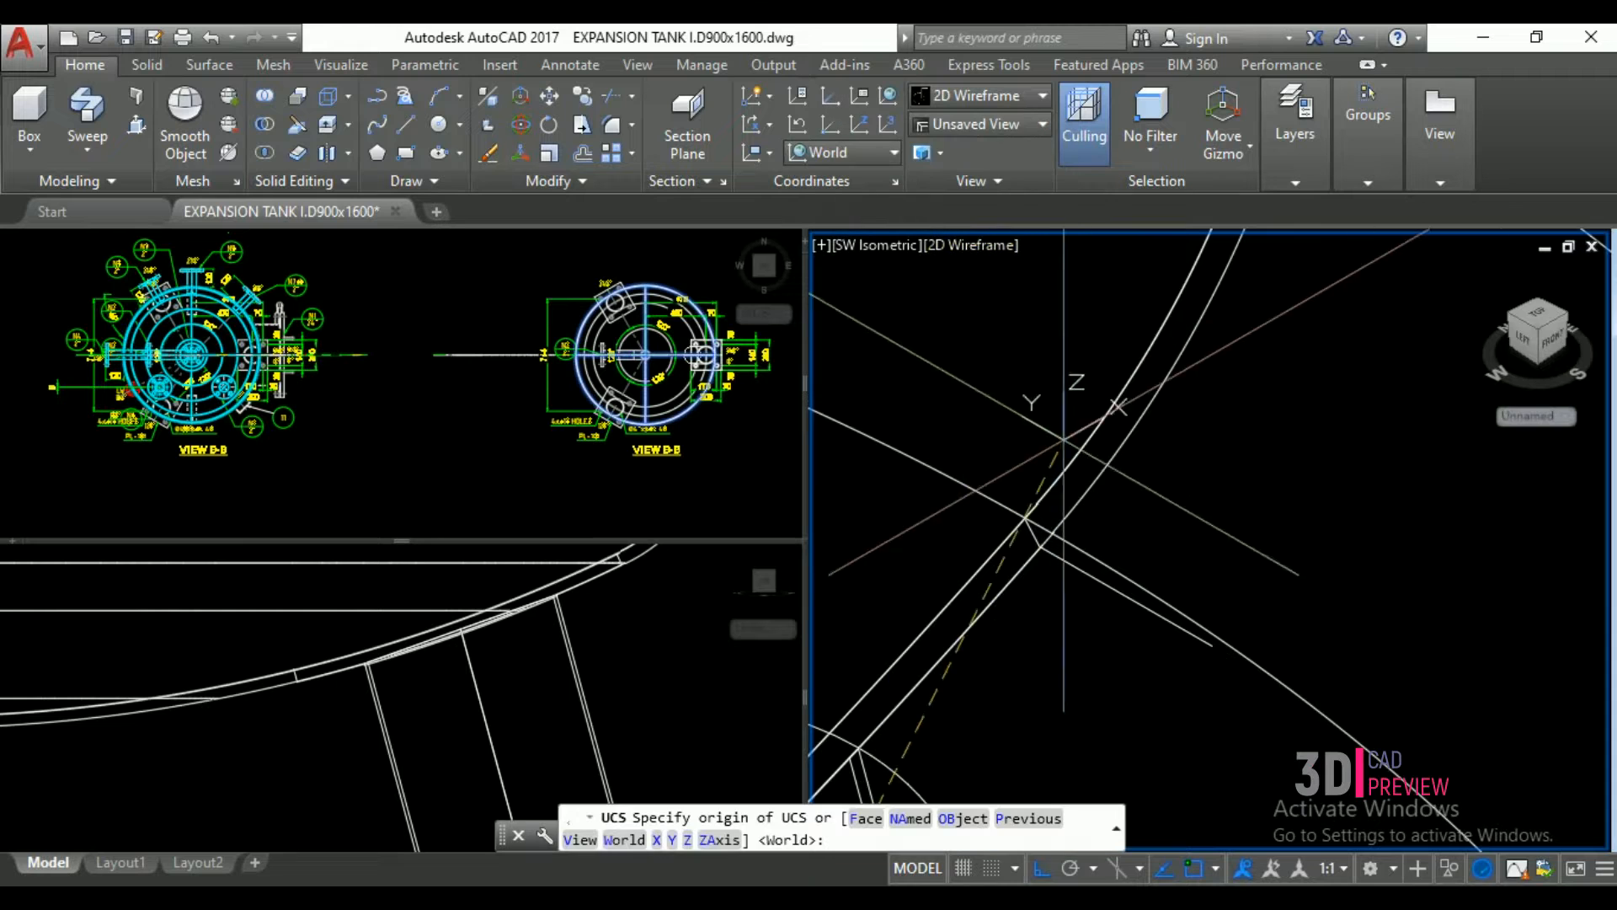
right_click(1142, 623, "shift")
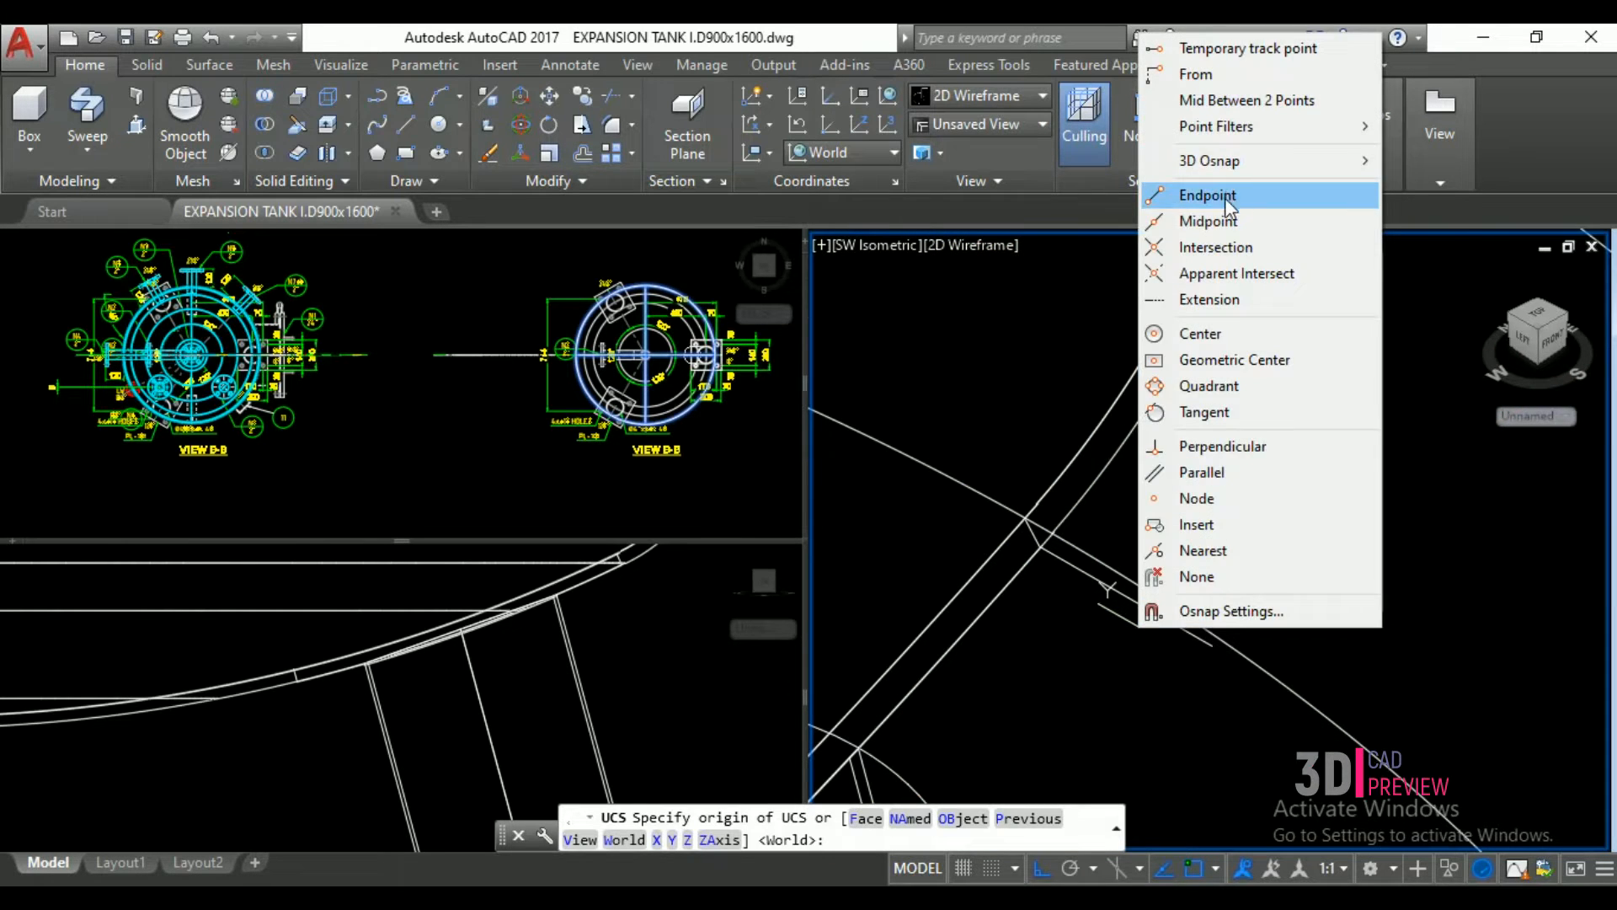
left_click(1208, 196)
left_click(1213, 646)
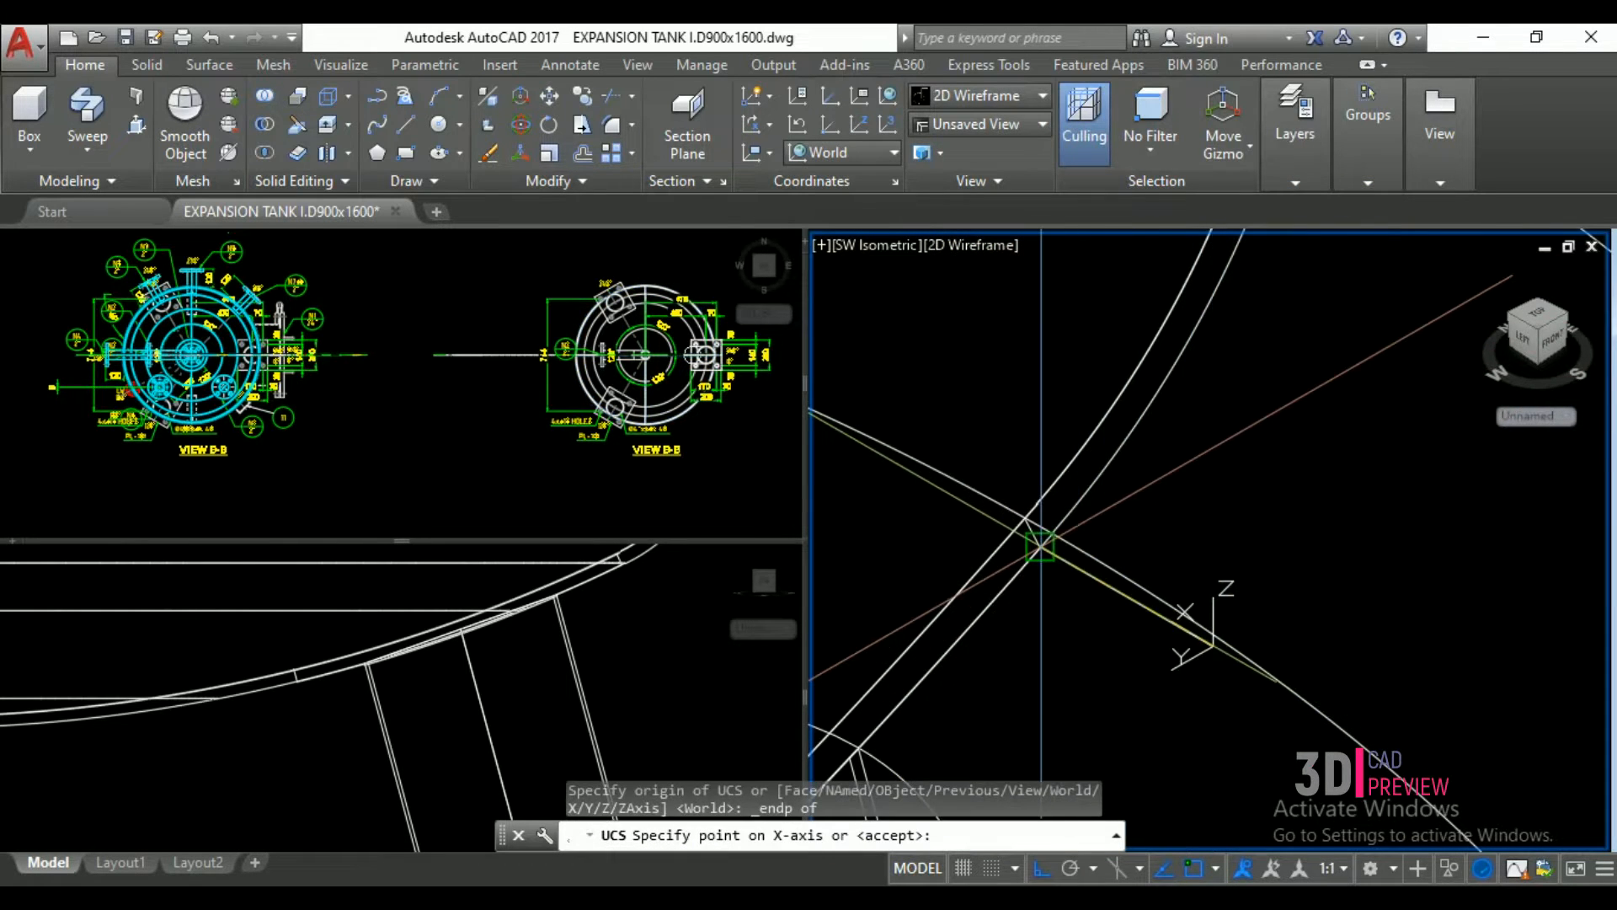
left_click(1041, 547)
scroll(1071, 503, "down", 2)
scroll(1024, 545, "down", 3)
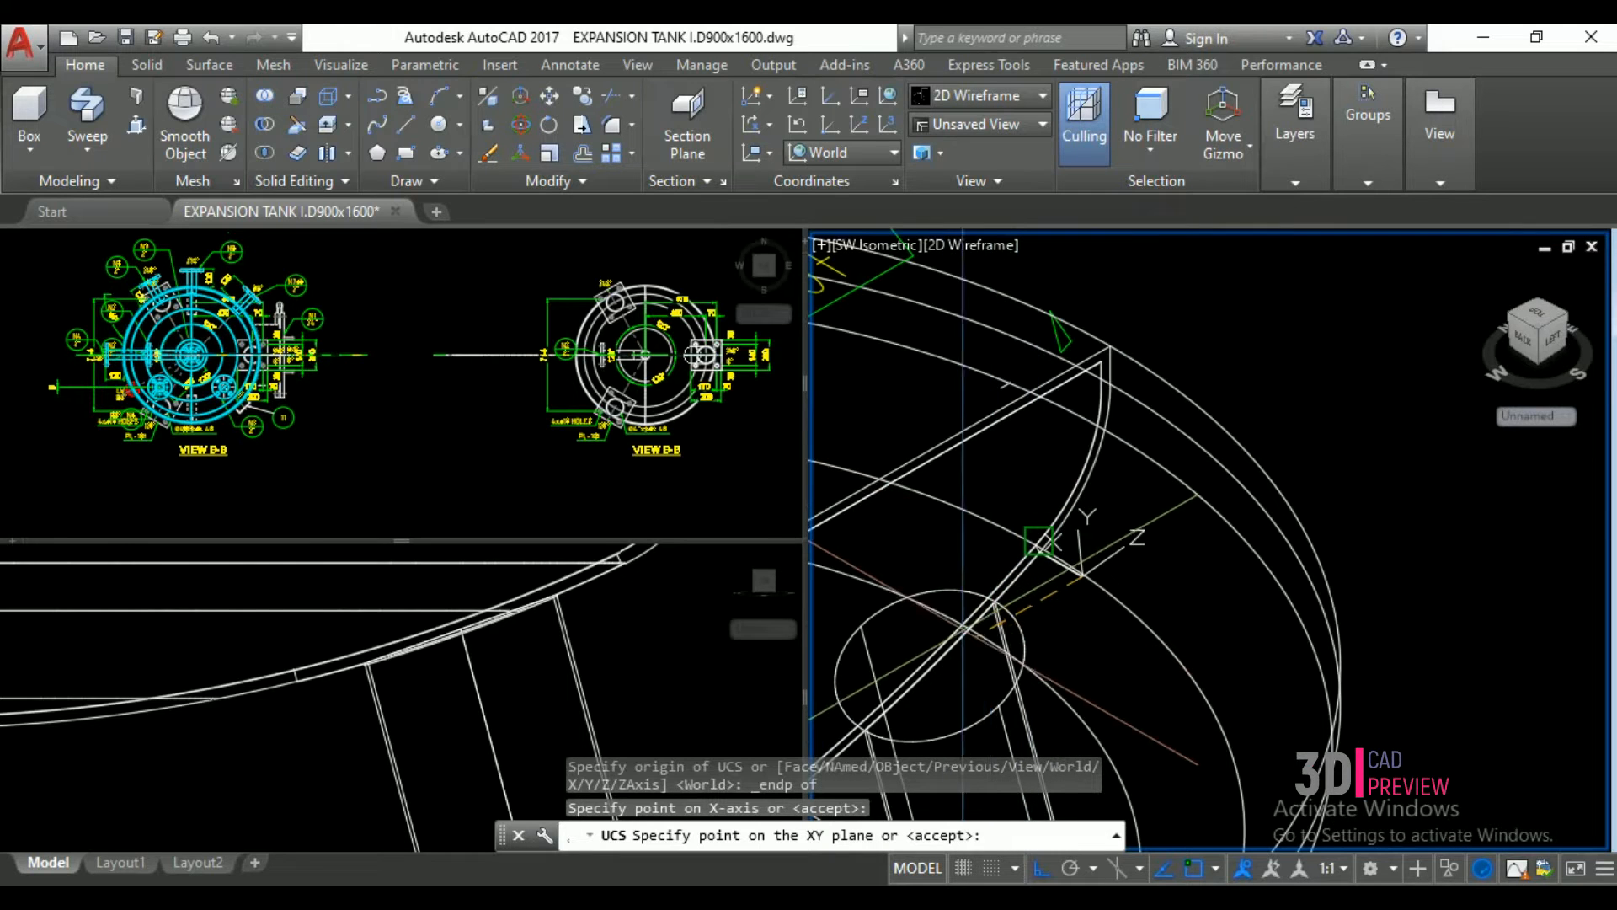
scroll(1030, 546, "down", 4)
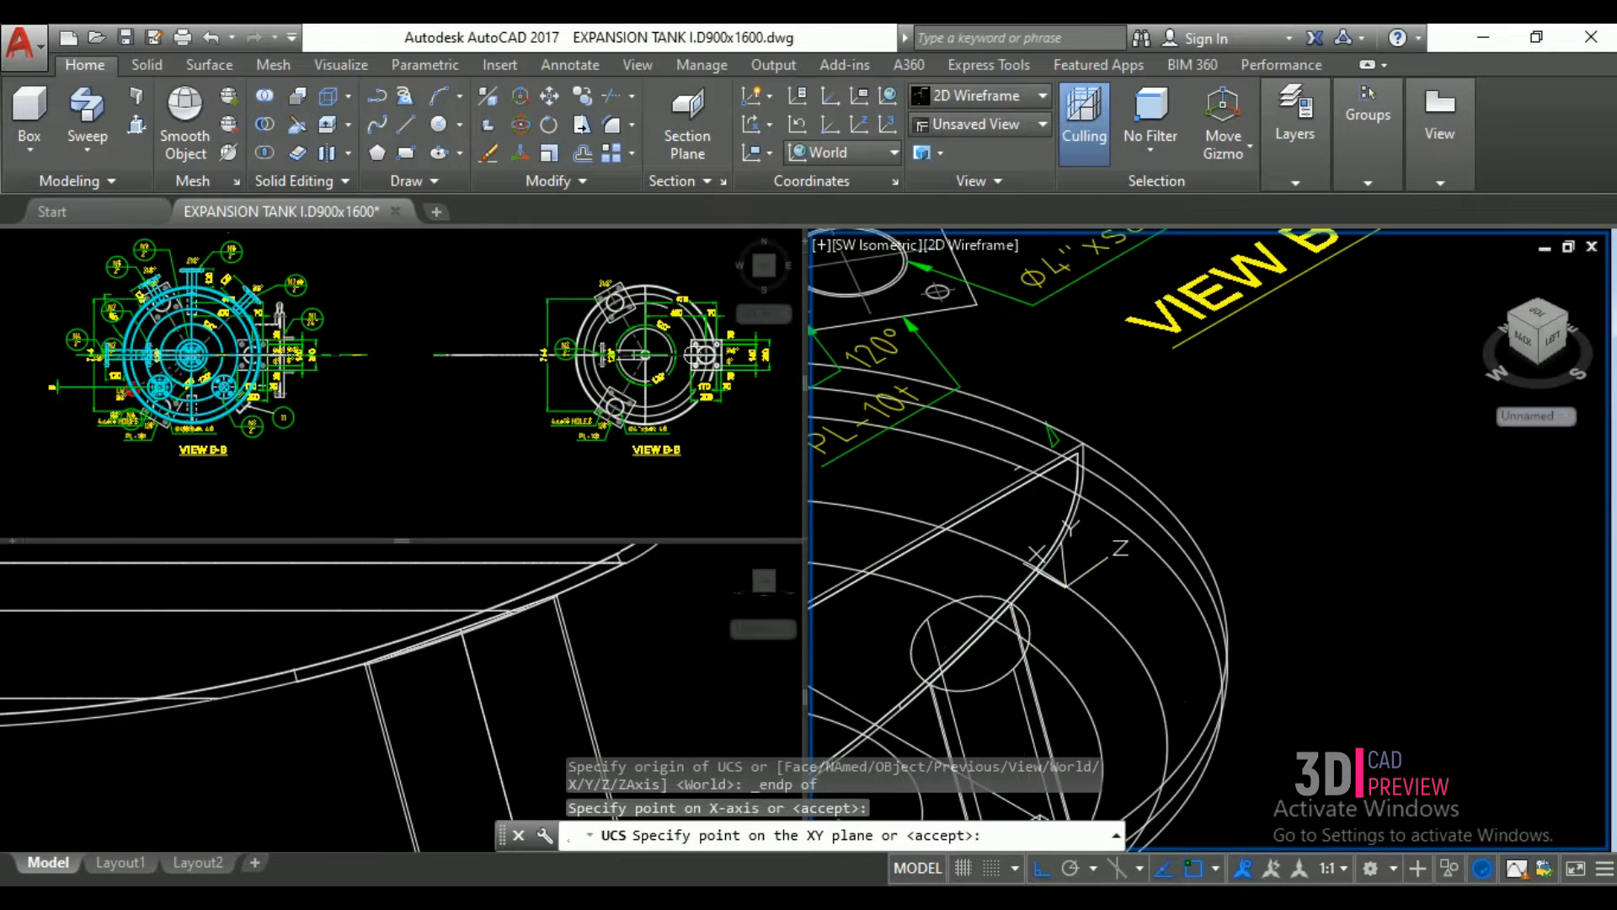
scroll(1040, 556, "up", 5)
scroll(1042, 562, "up", 3)
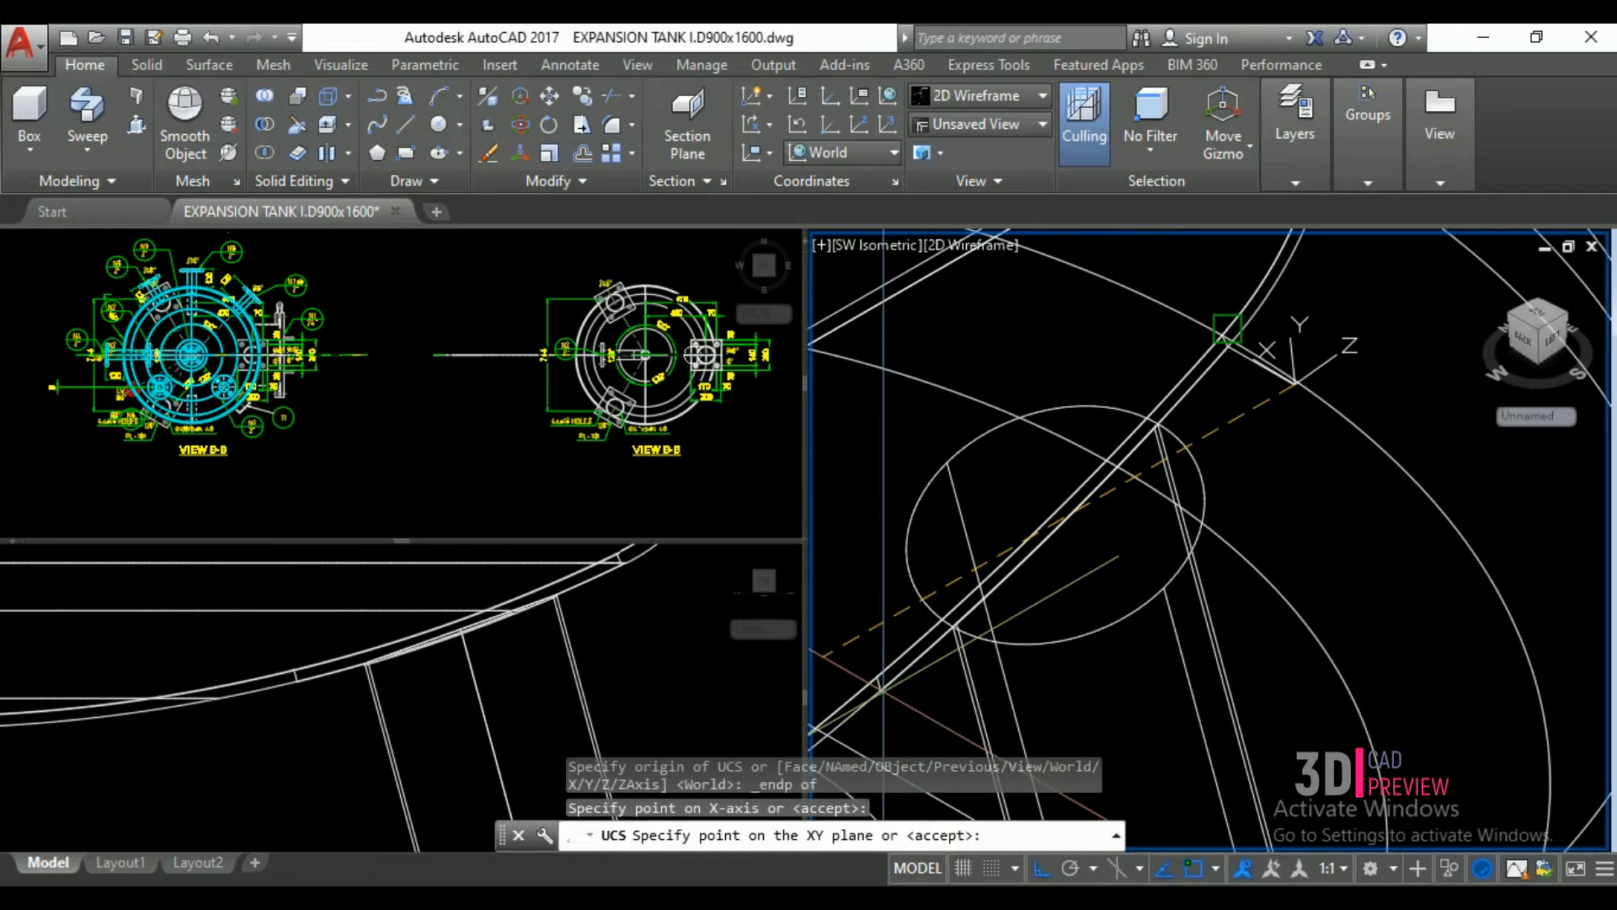
right_click(884, 689, "shift")
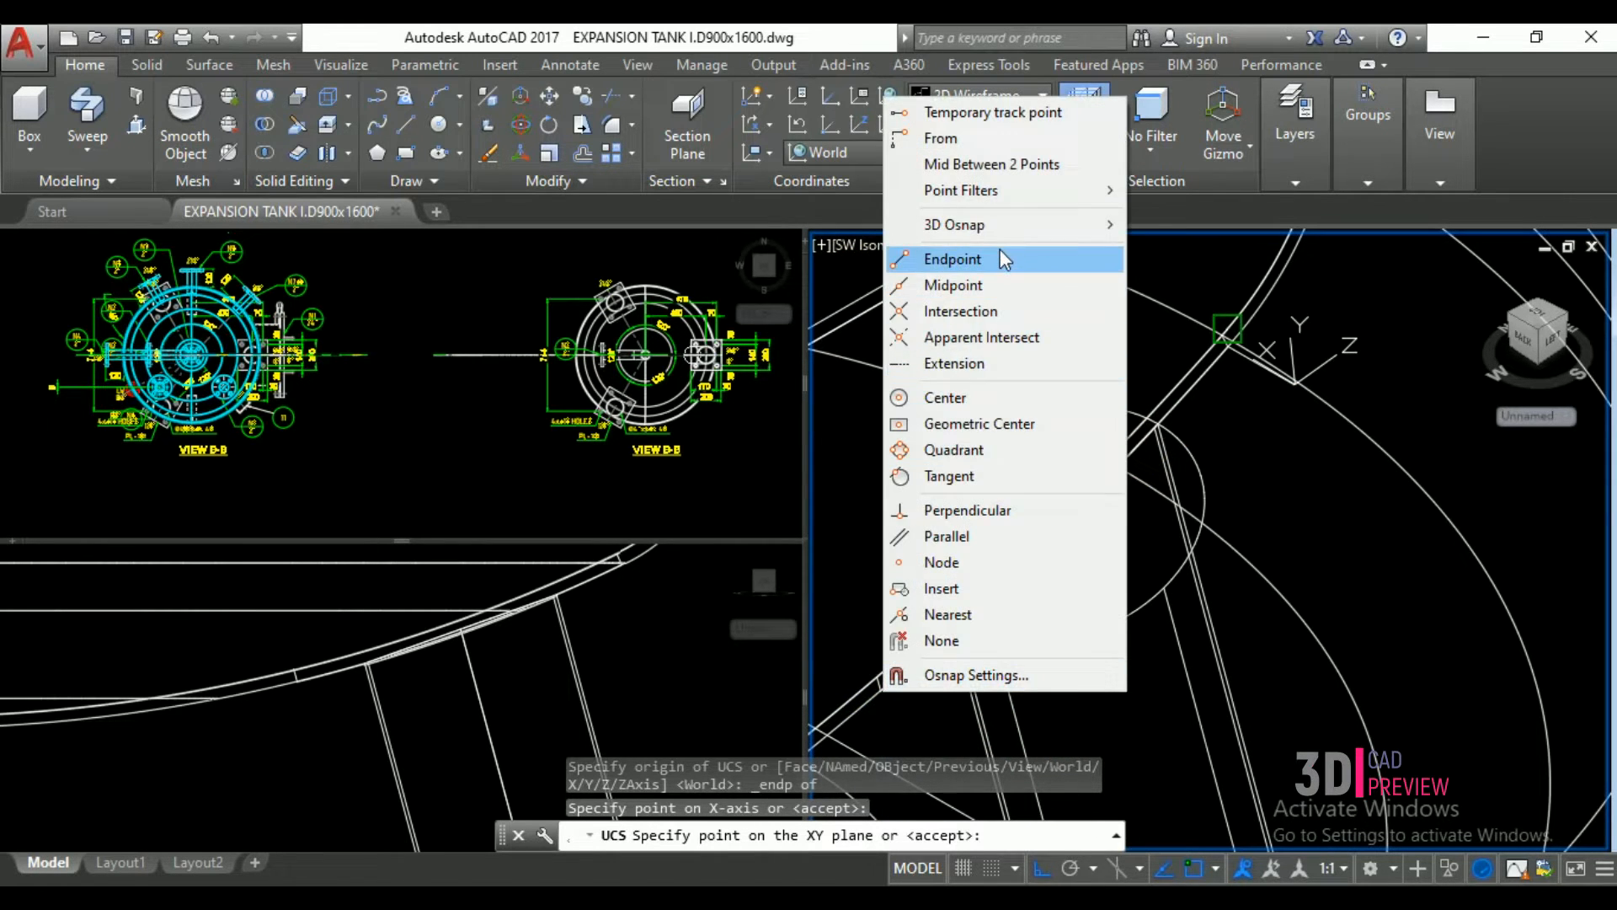
left_click(999, 253)
left_click(881, 690)
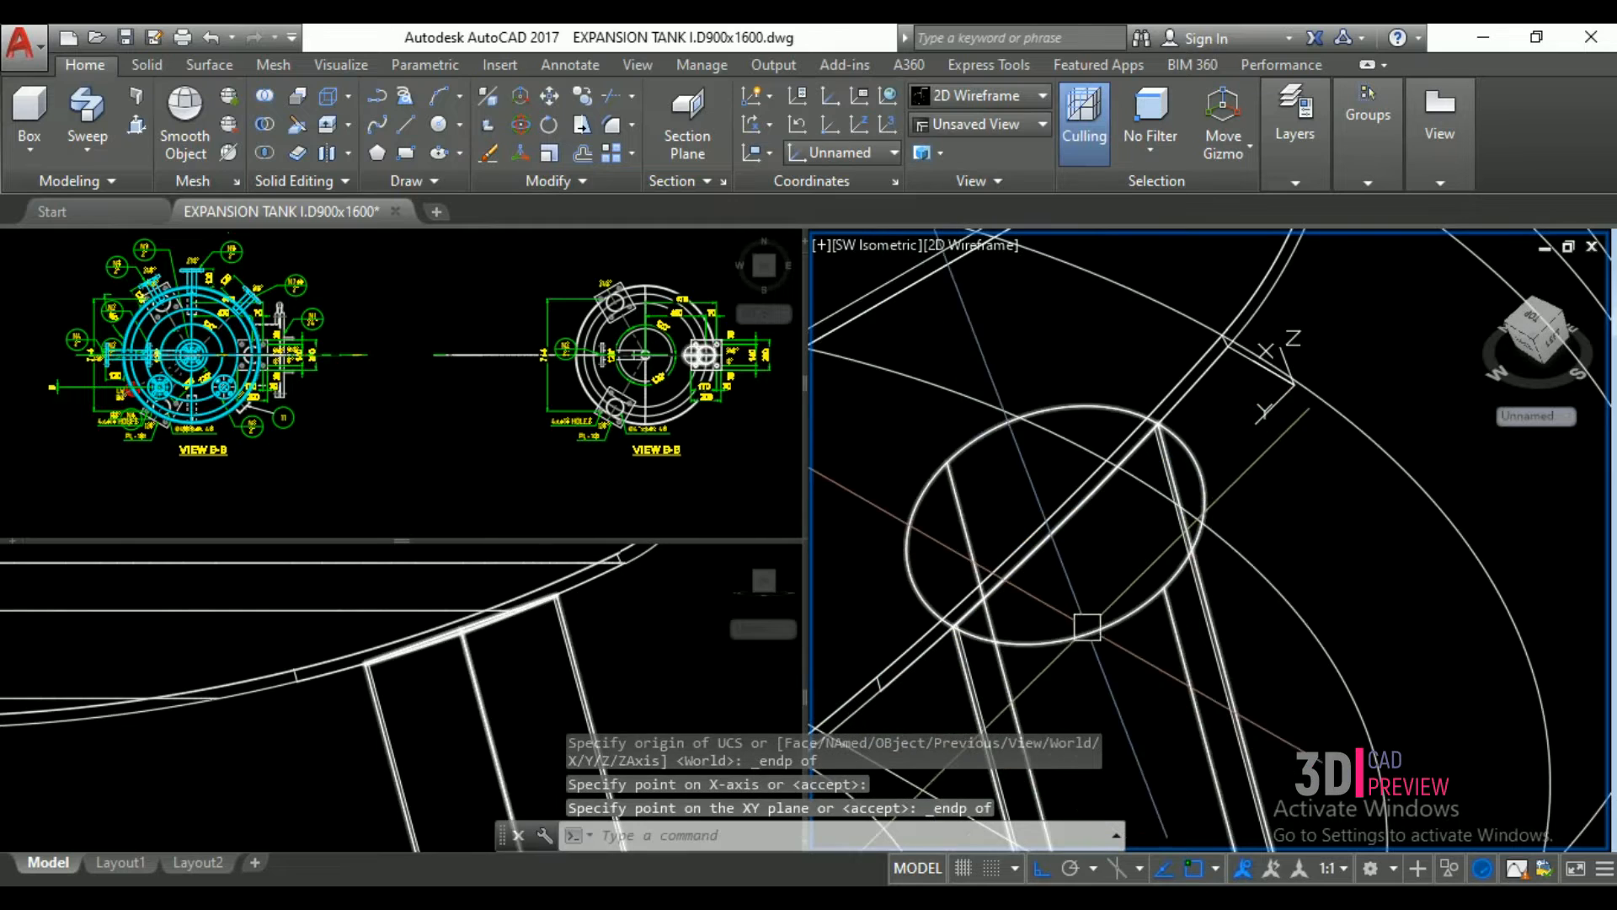
- Create a cylinder centred midway along the joint above the leg pipe, with its radius reaching the joint edge and its height rising through the head
left_click(37, 149)
left_click(67, 229)
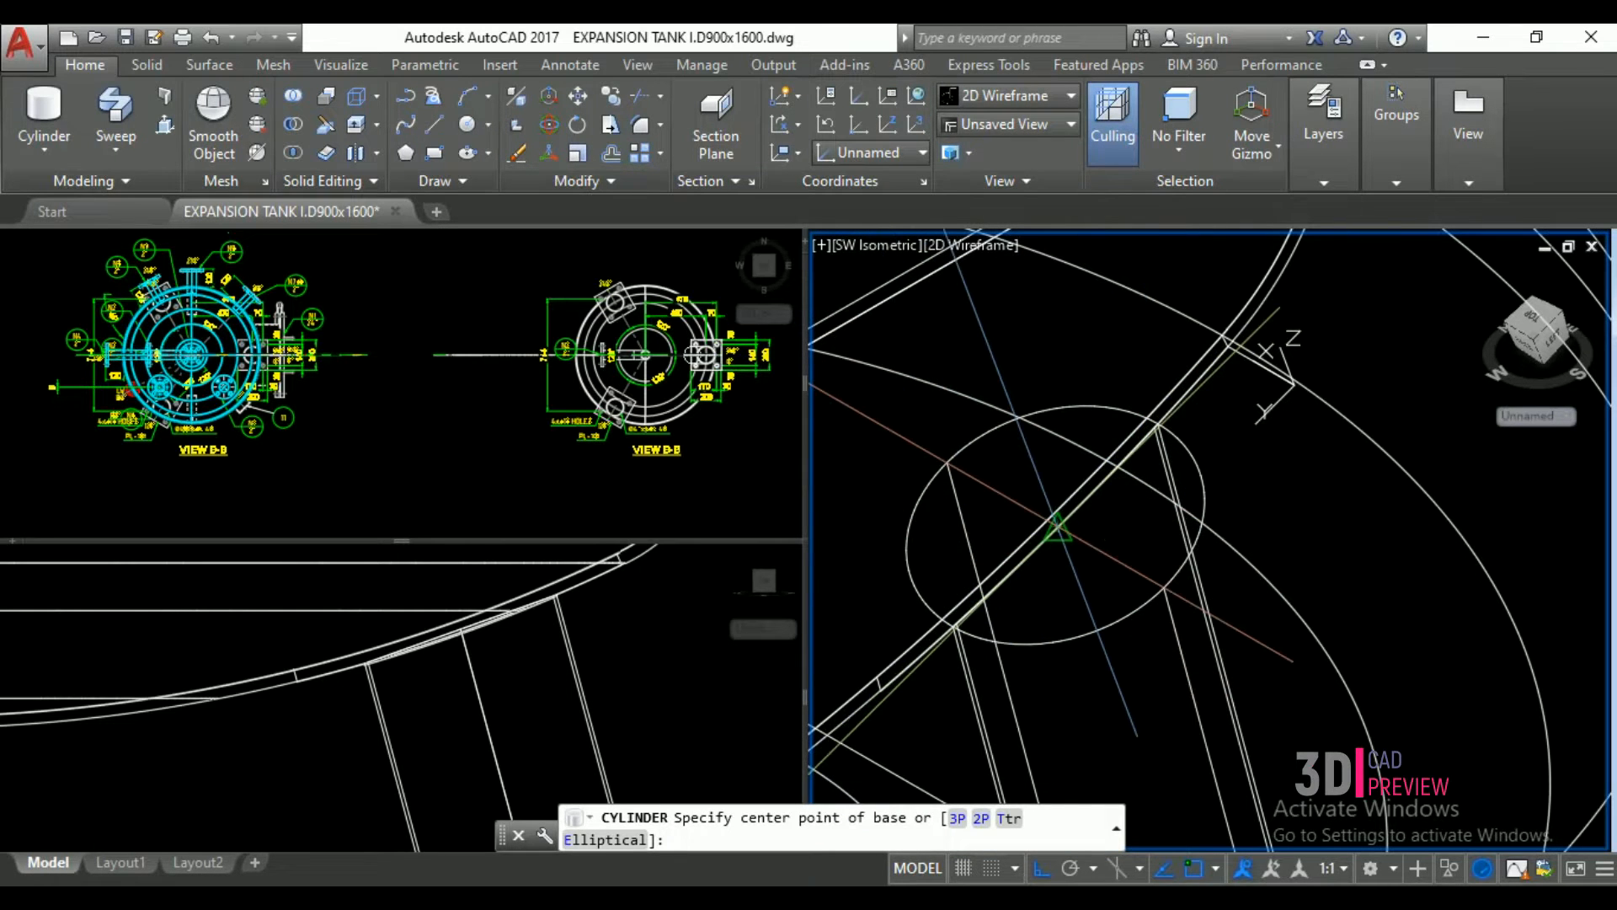
left_click(1058, 527)
scroll(1228, 364, "up", 4)
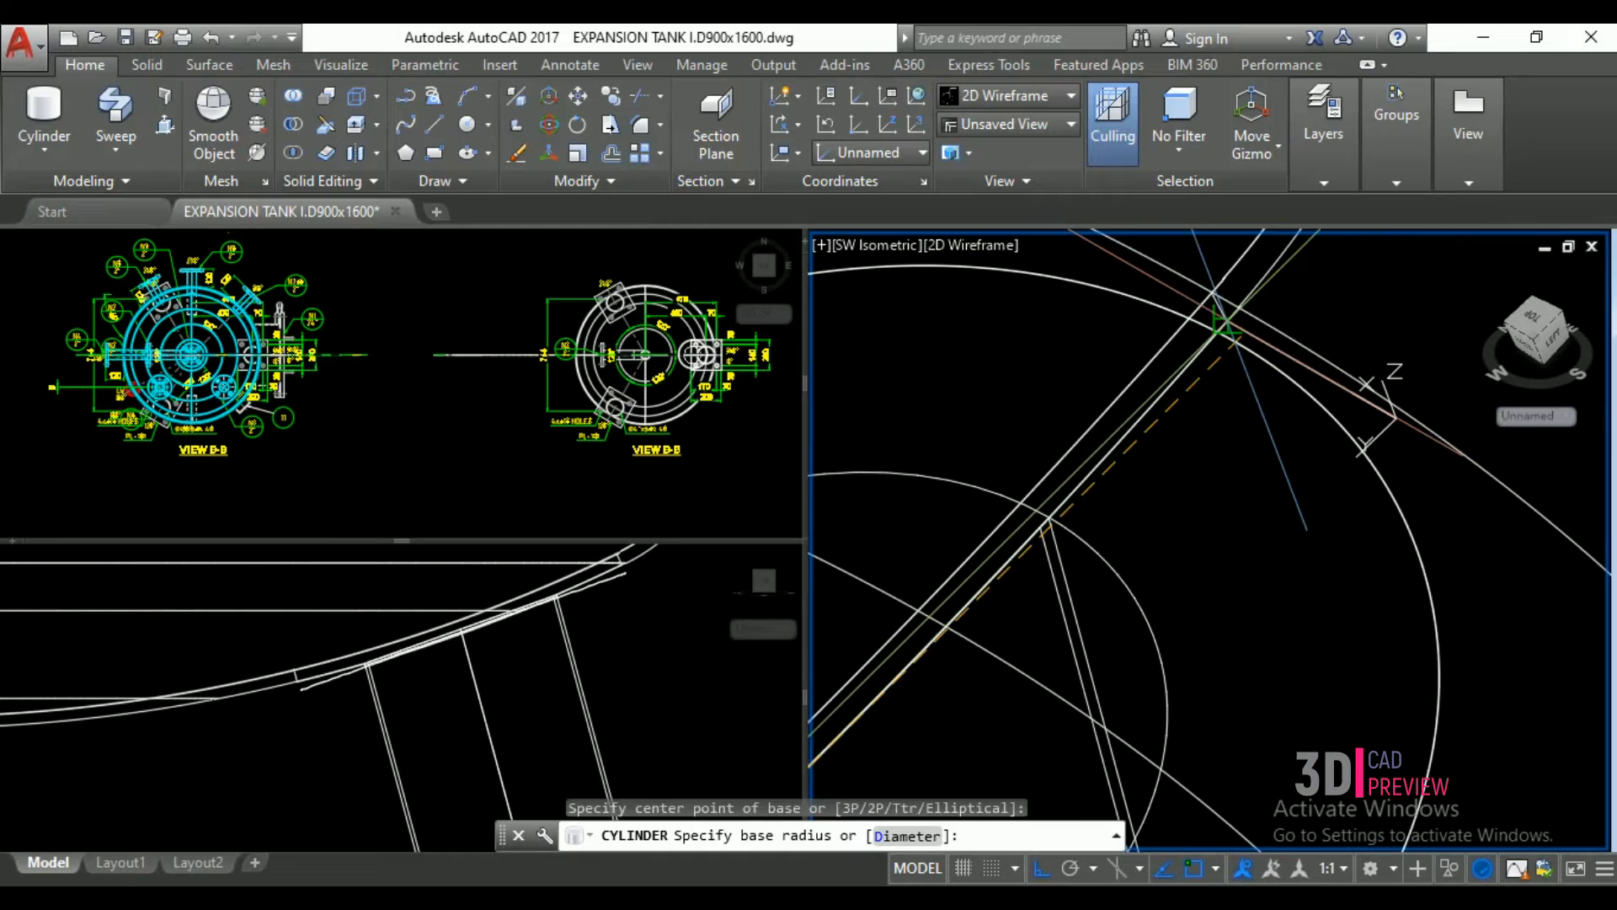
left_click(1394, 417)
scroll(1381, 488, "down", 3)
left_click(1284, 415)
left_click(1305, 454)
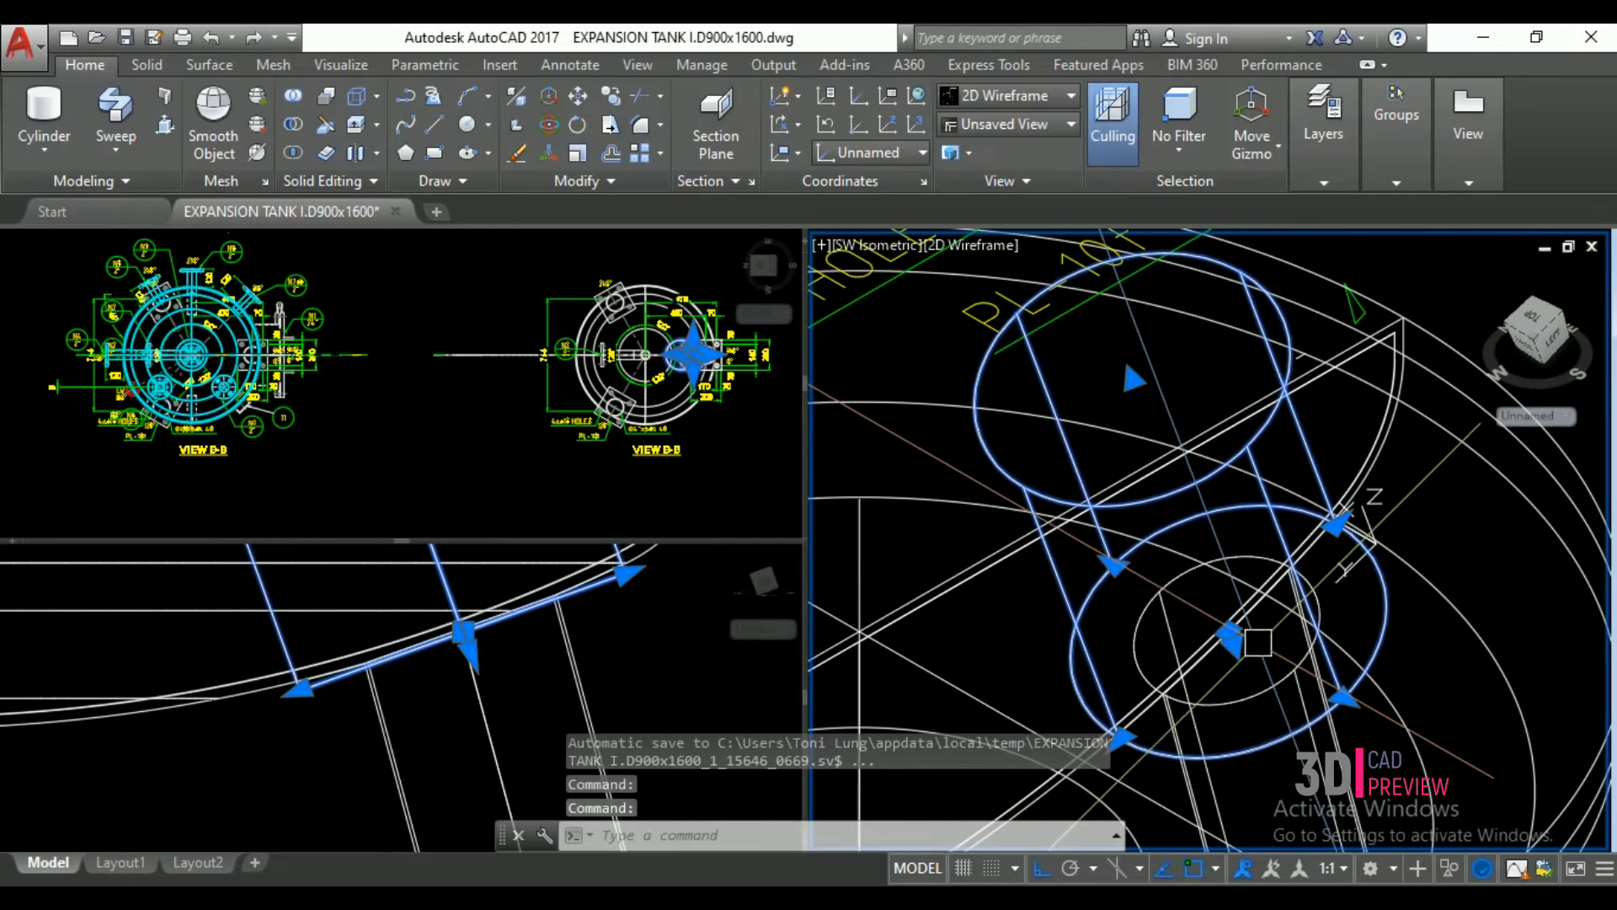
- Stretch the cylinder's base down along its axis until it lies below the bottom head
left_click(1235, 644)
scroll(1254, 726, "up", 2)
left_click(1252, 713)
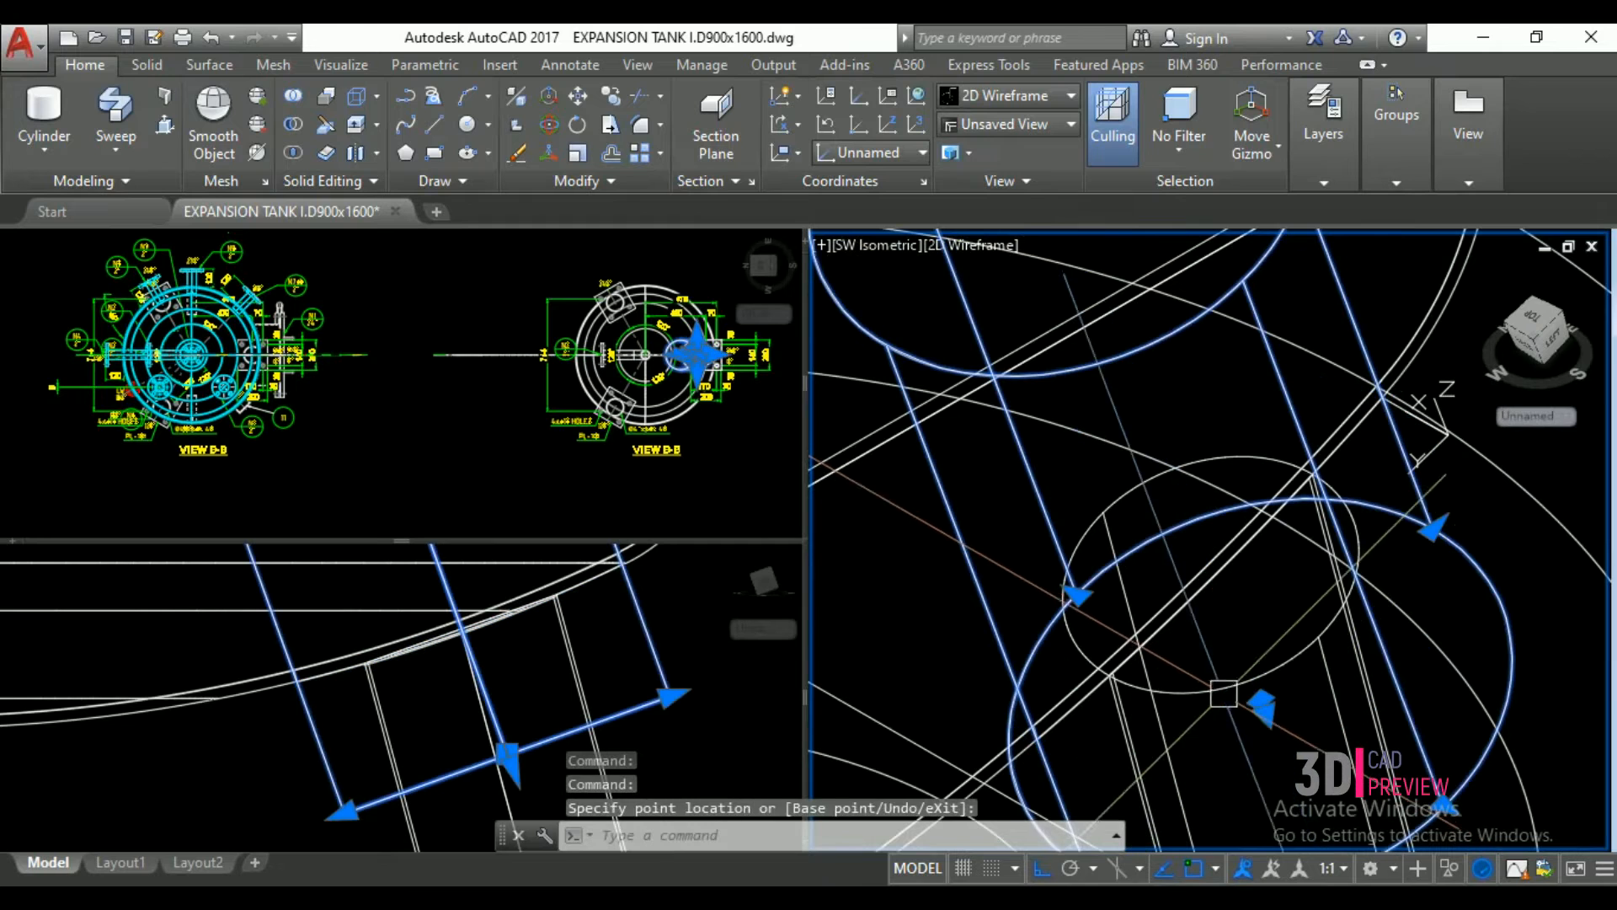
left_click(681, 637)
key("Escape")
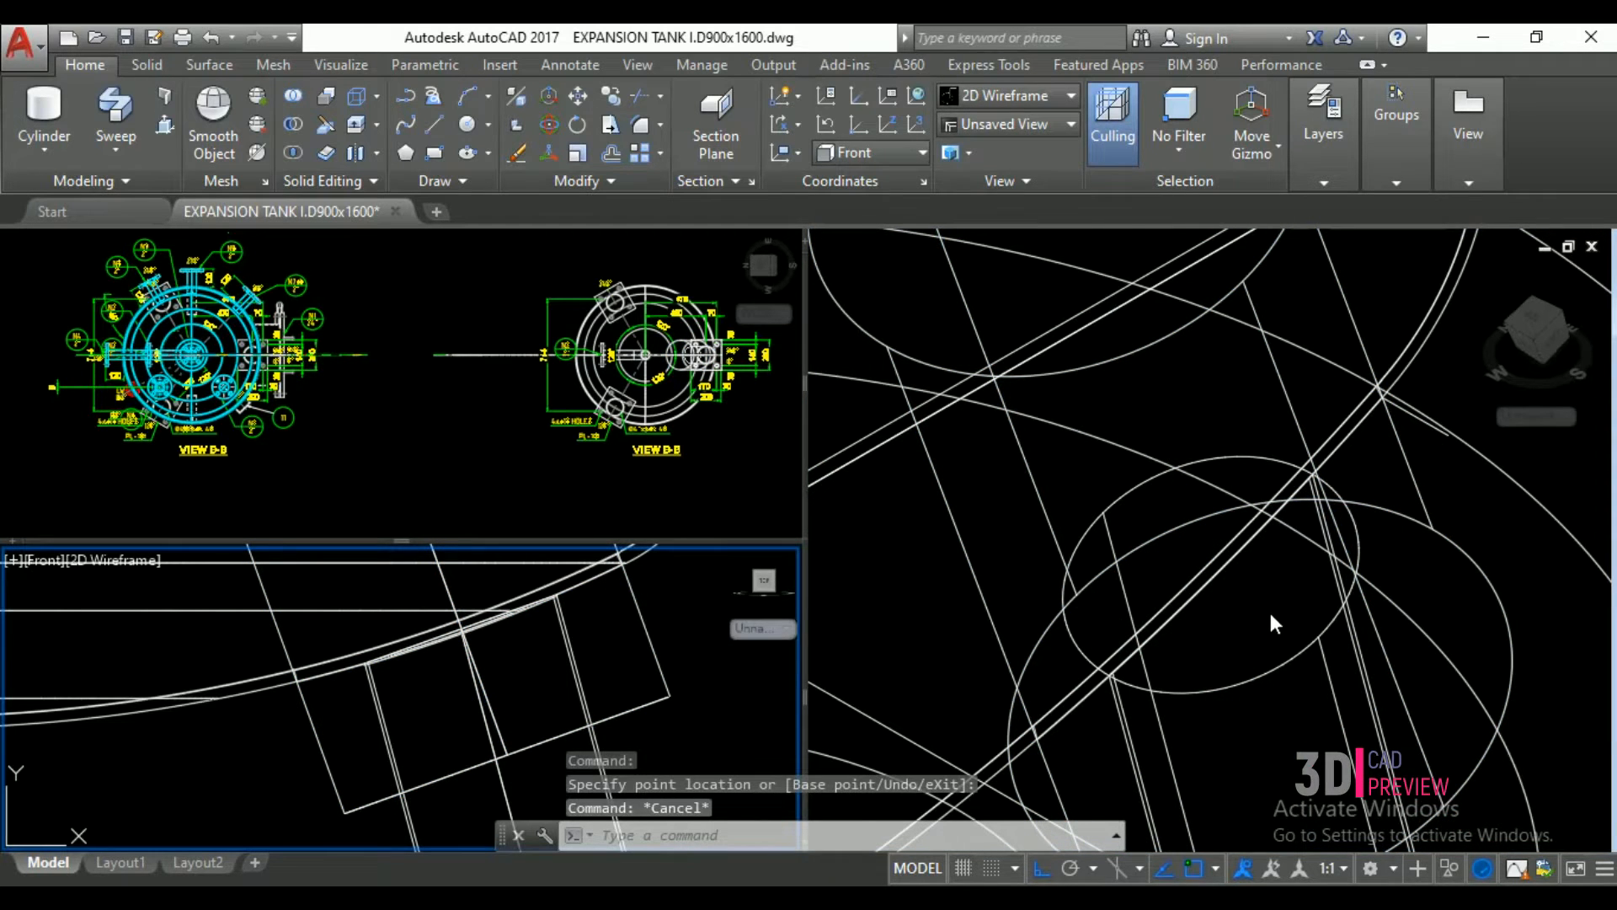
- Intersect the bottom head solid with the cylinder above the leg
left_click(1269, 609)
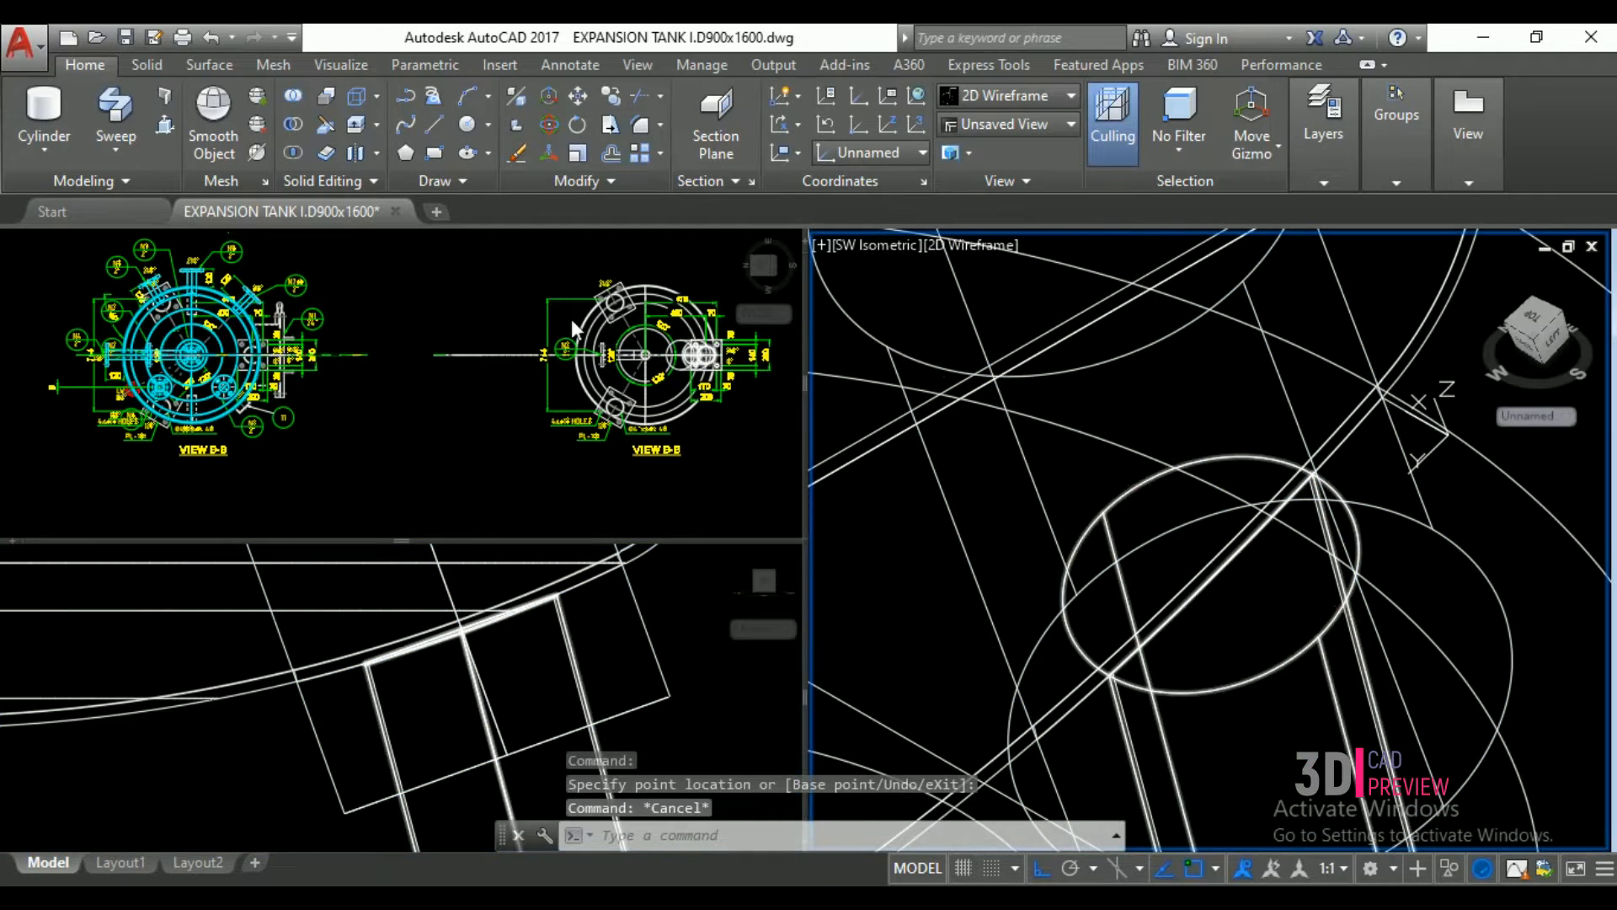
left_click(295, 149)
scroll(1095, 379, "down", 2)
left_click(1270, 371)
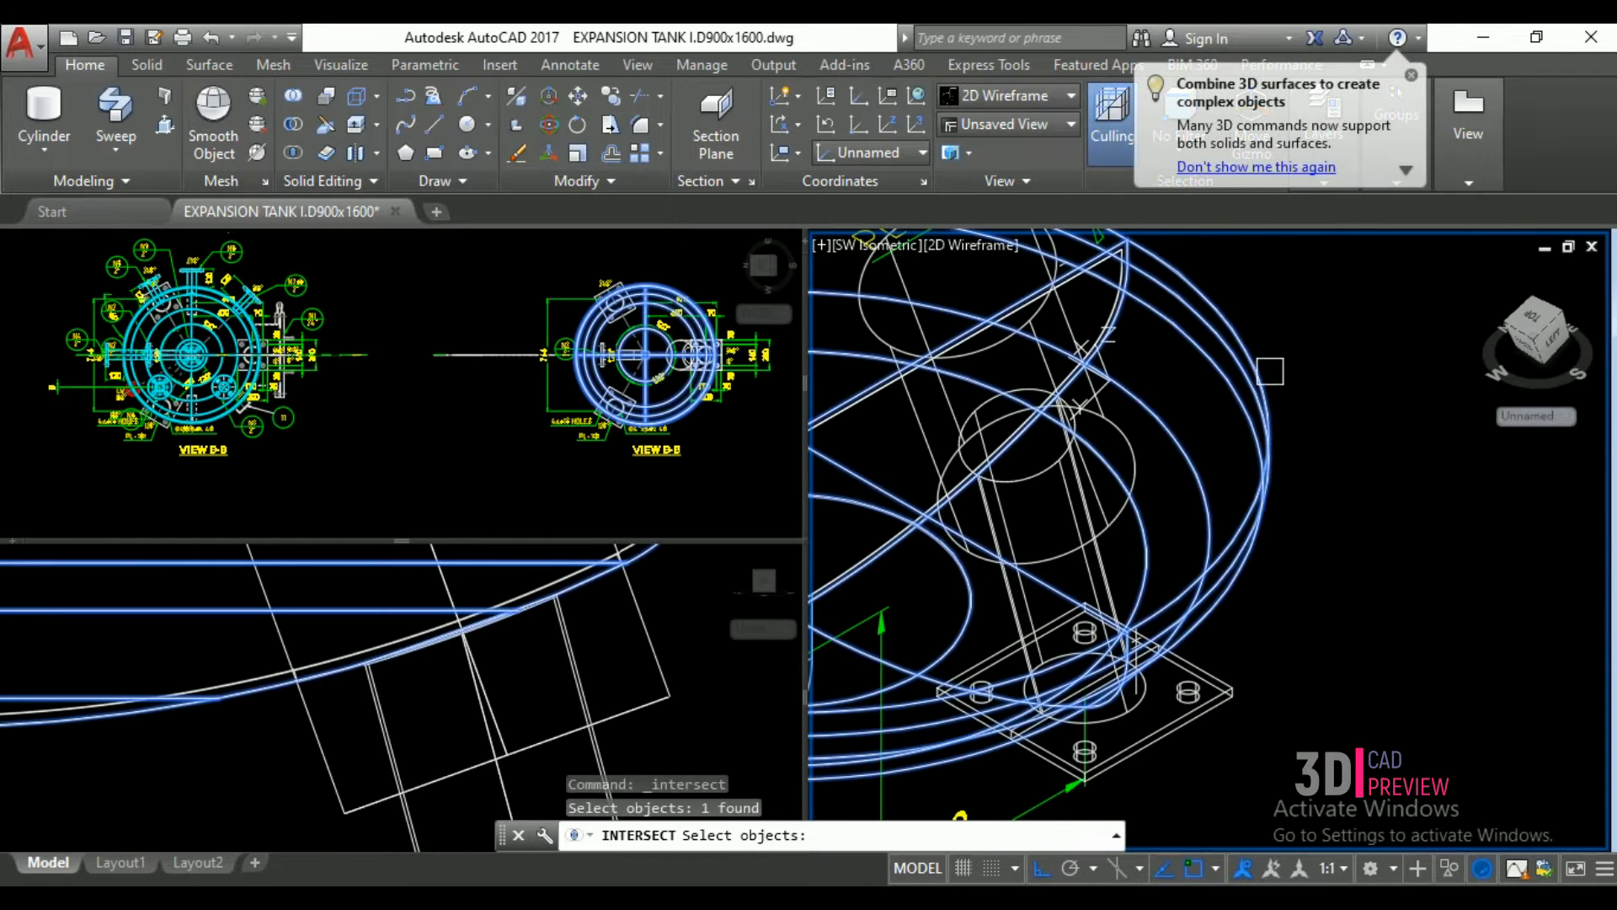
left_click(918, 425)
key("Return")
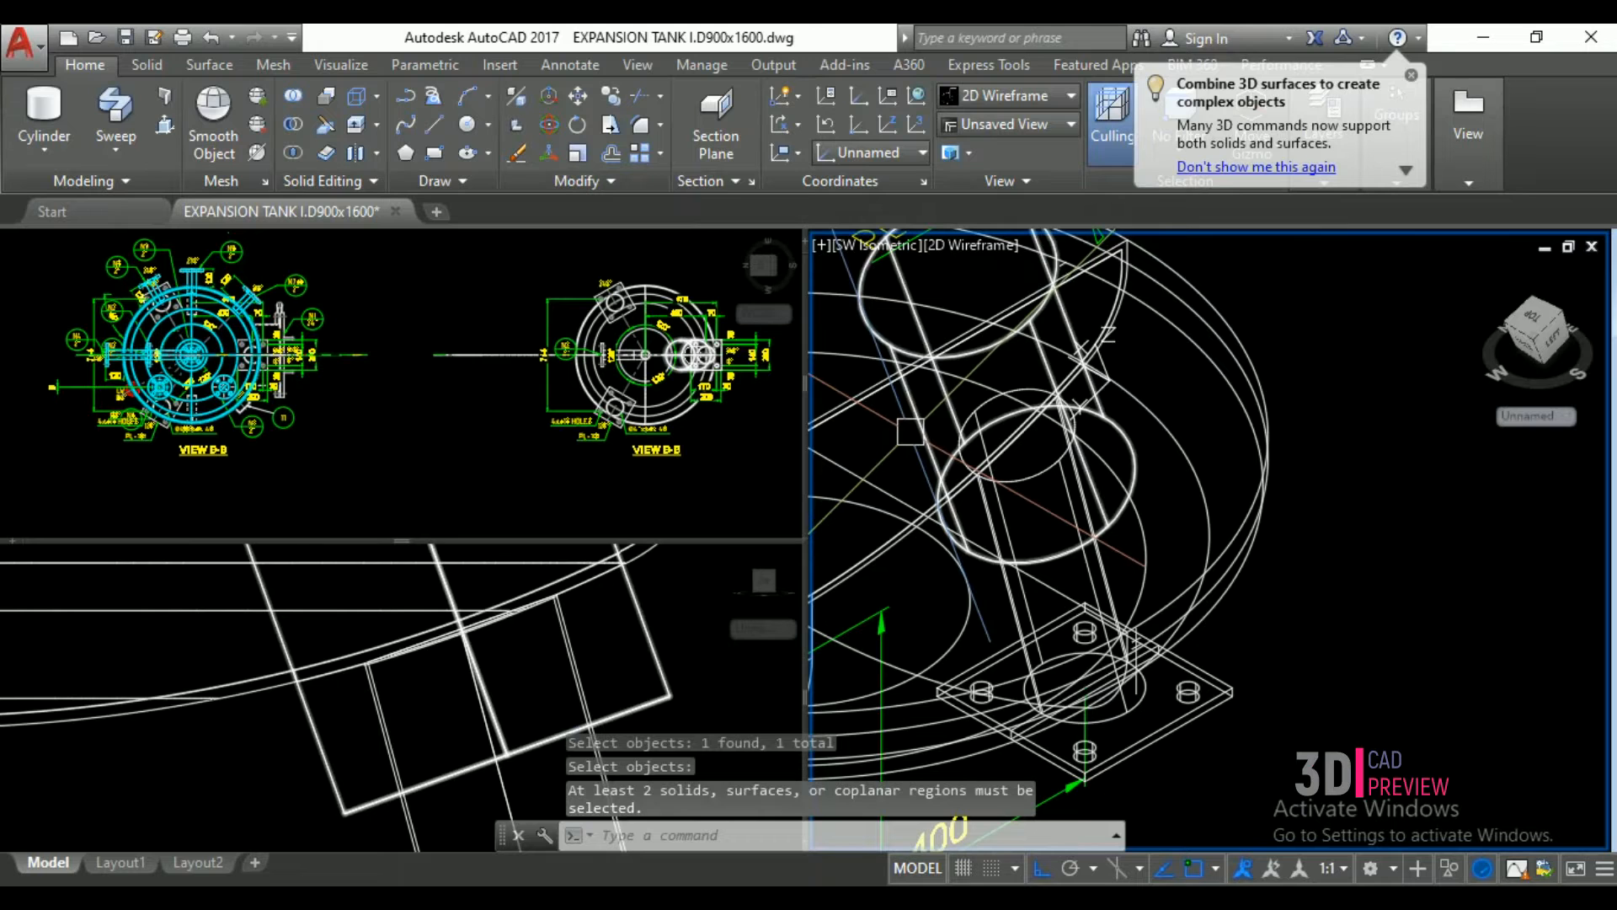
key("Return")
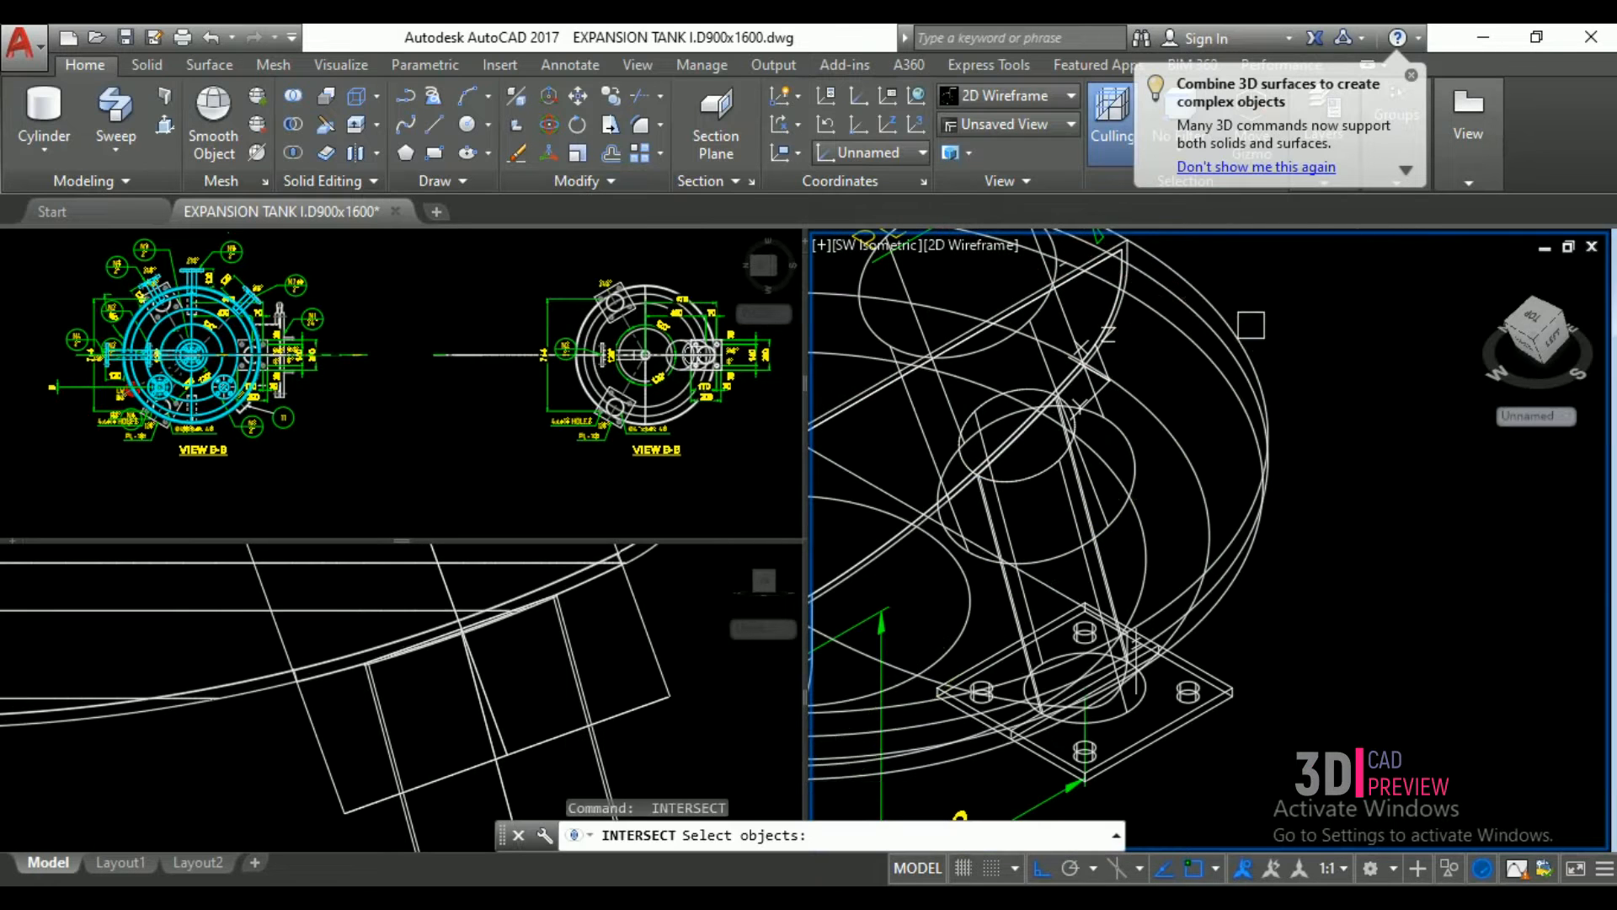
left_click(1264, 377)
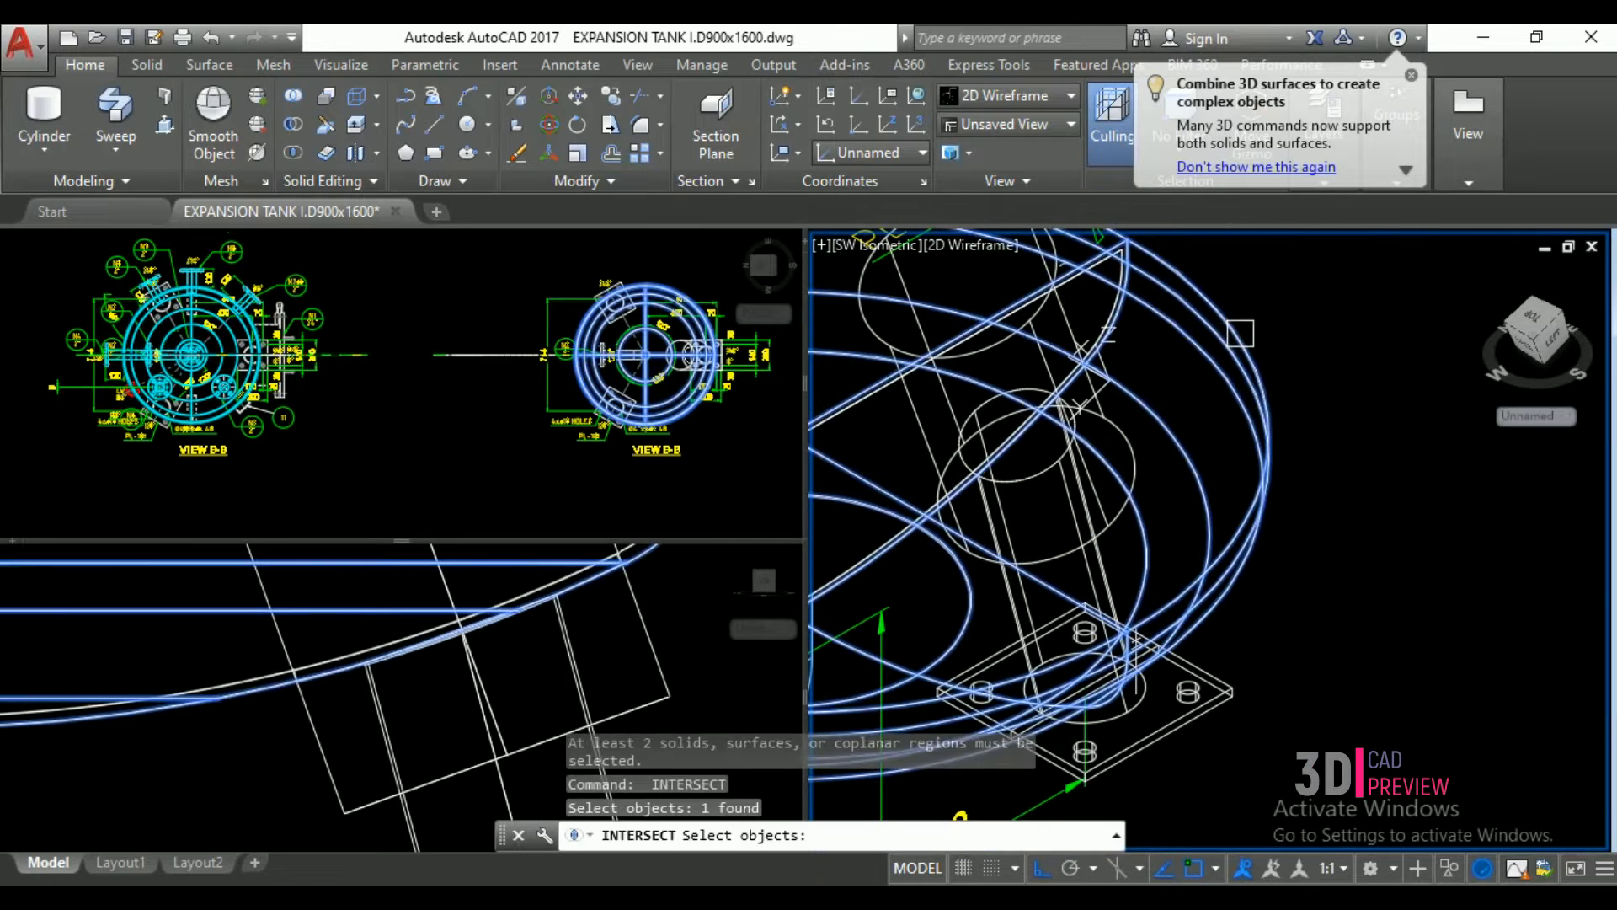
left_click(873, 321)
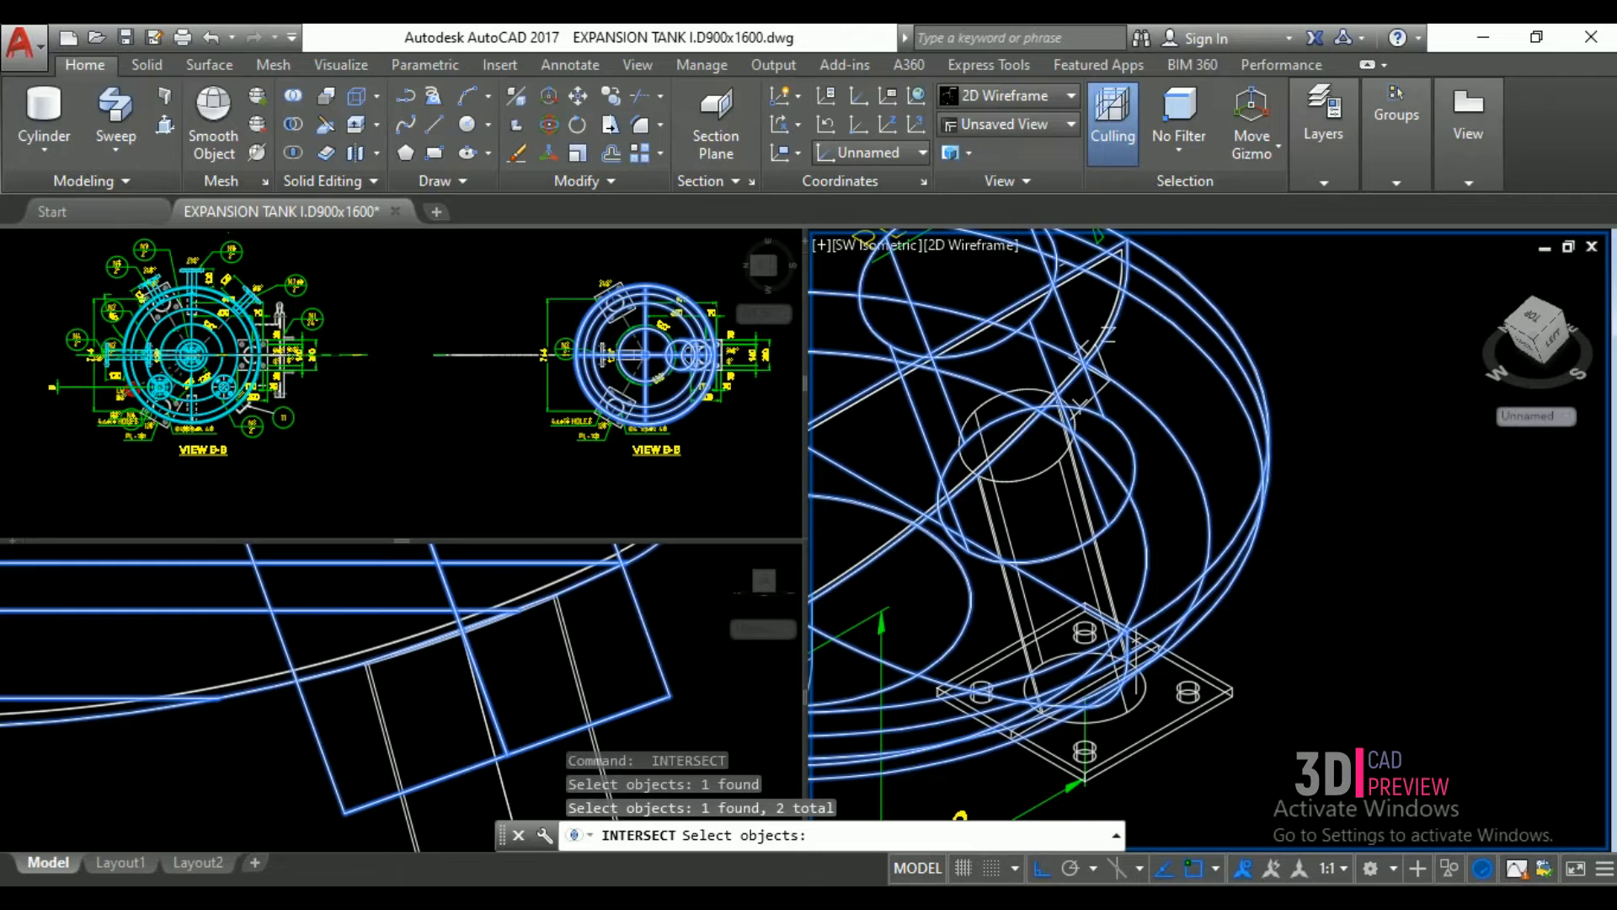
key("Return")
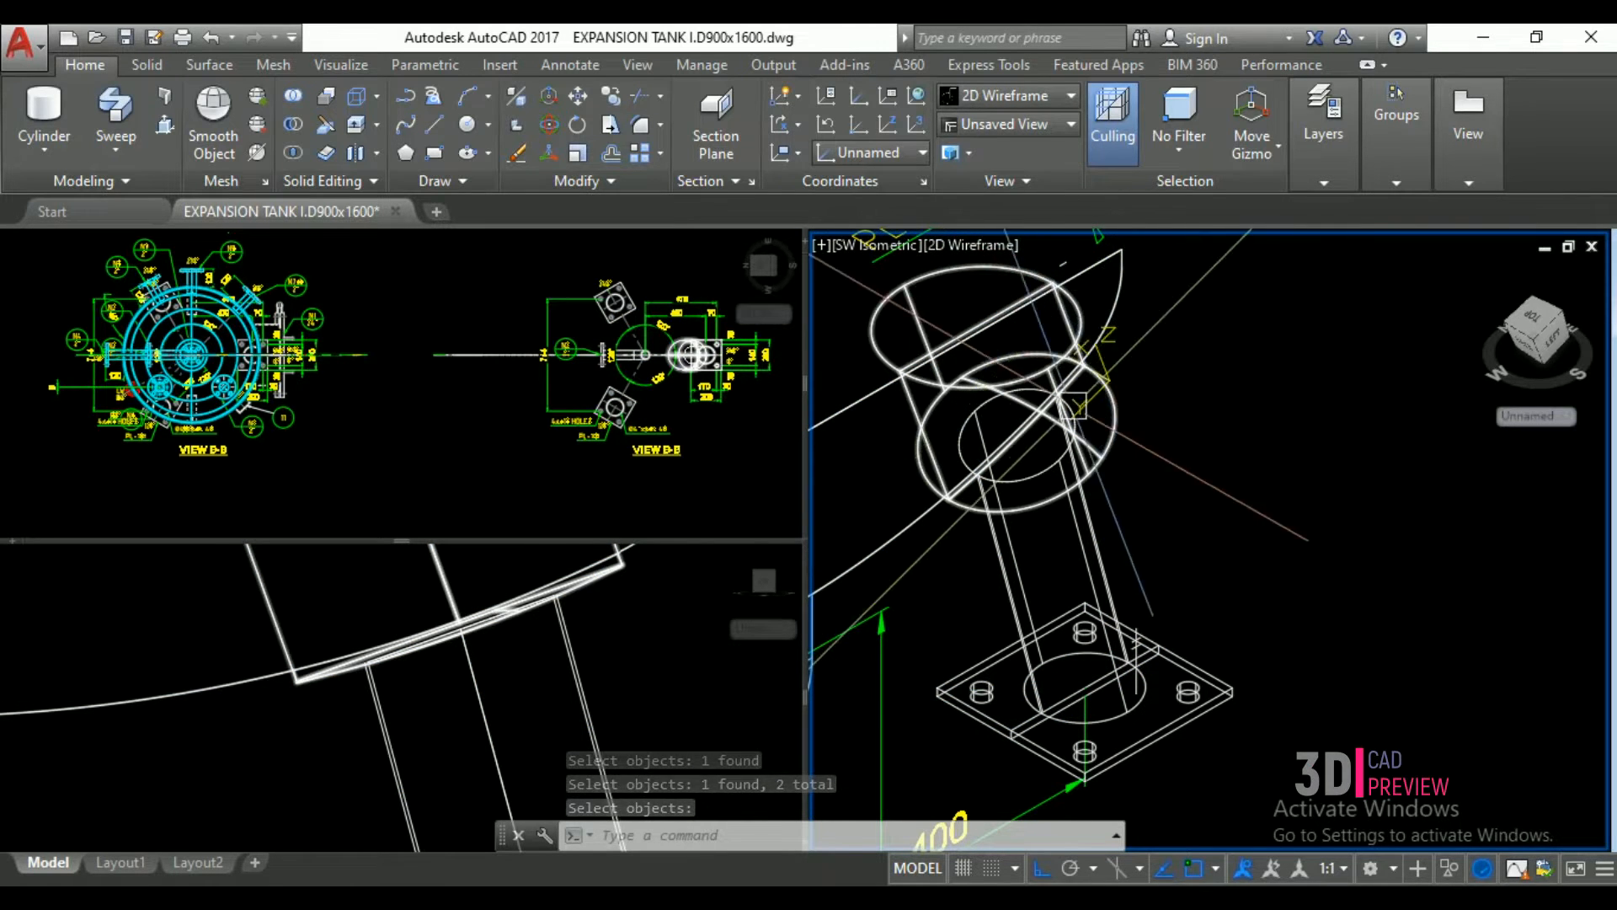
- Undo the intersection of the bottom head and the cylinder
left_click(604, 590)
scroll(591, 647, "down", 4)
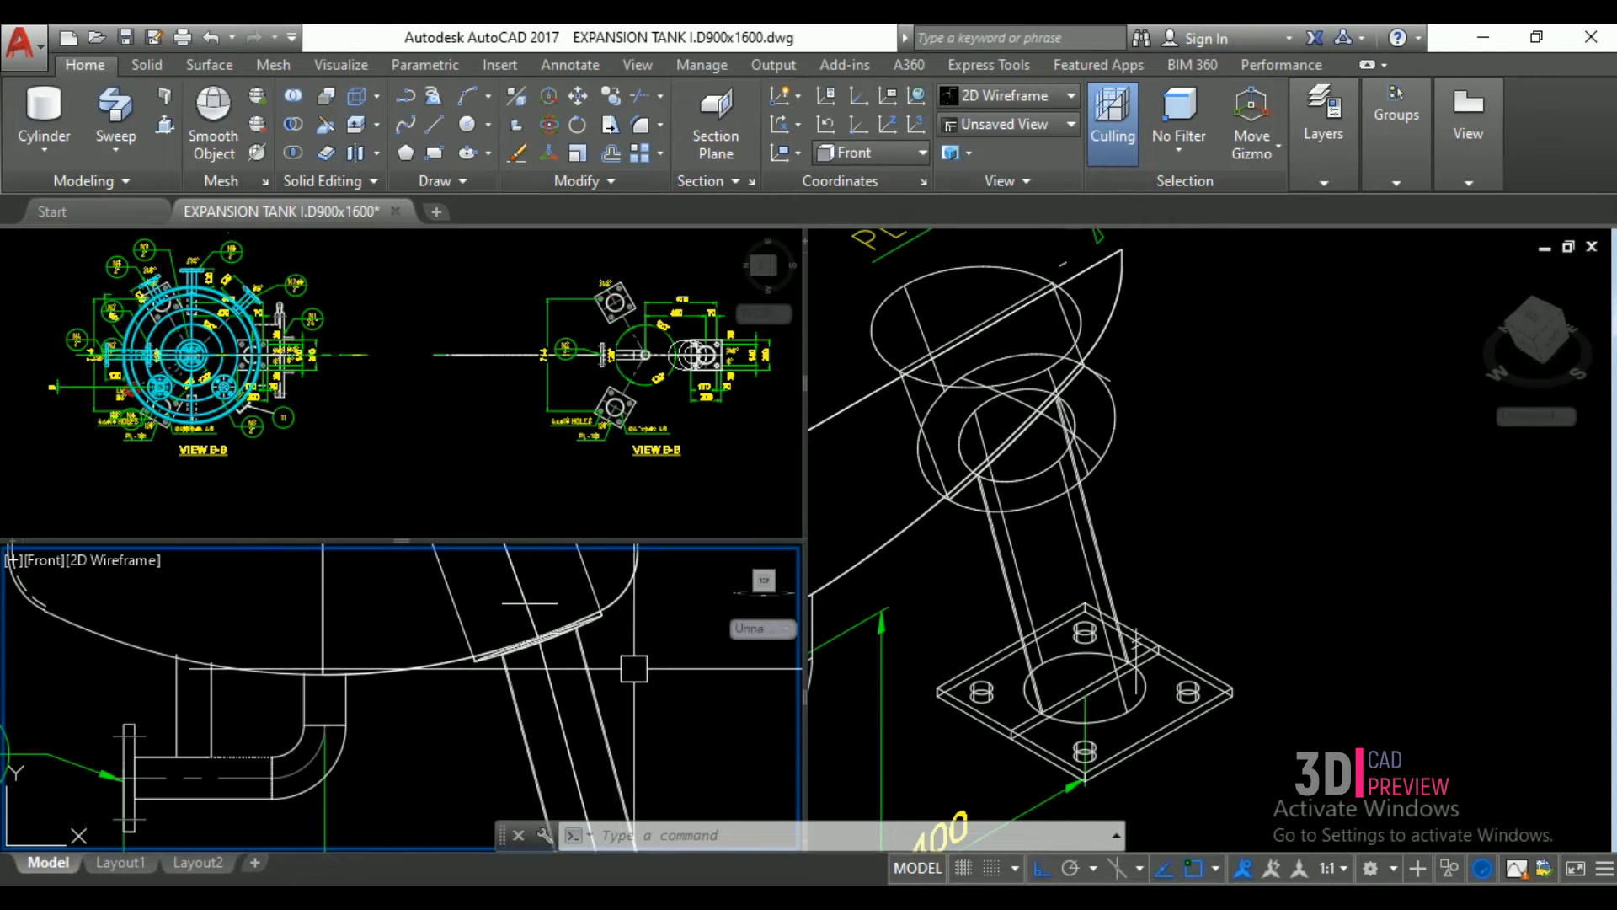
scroll(648, 668, "down", 2)
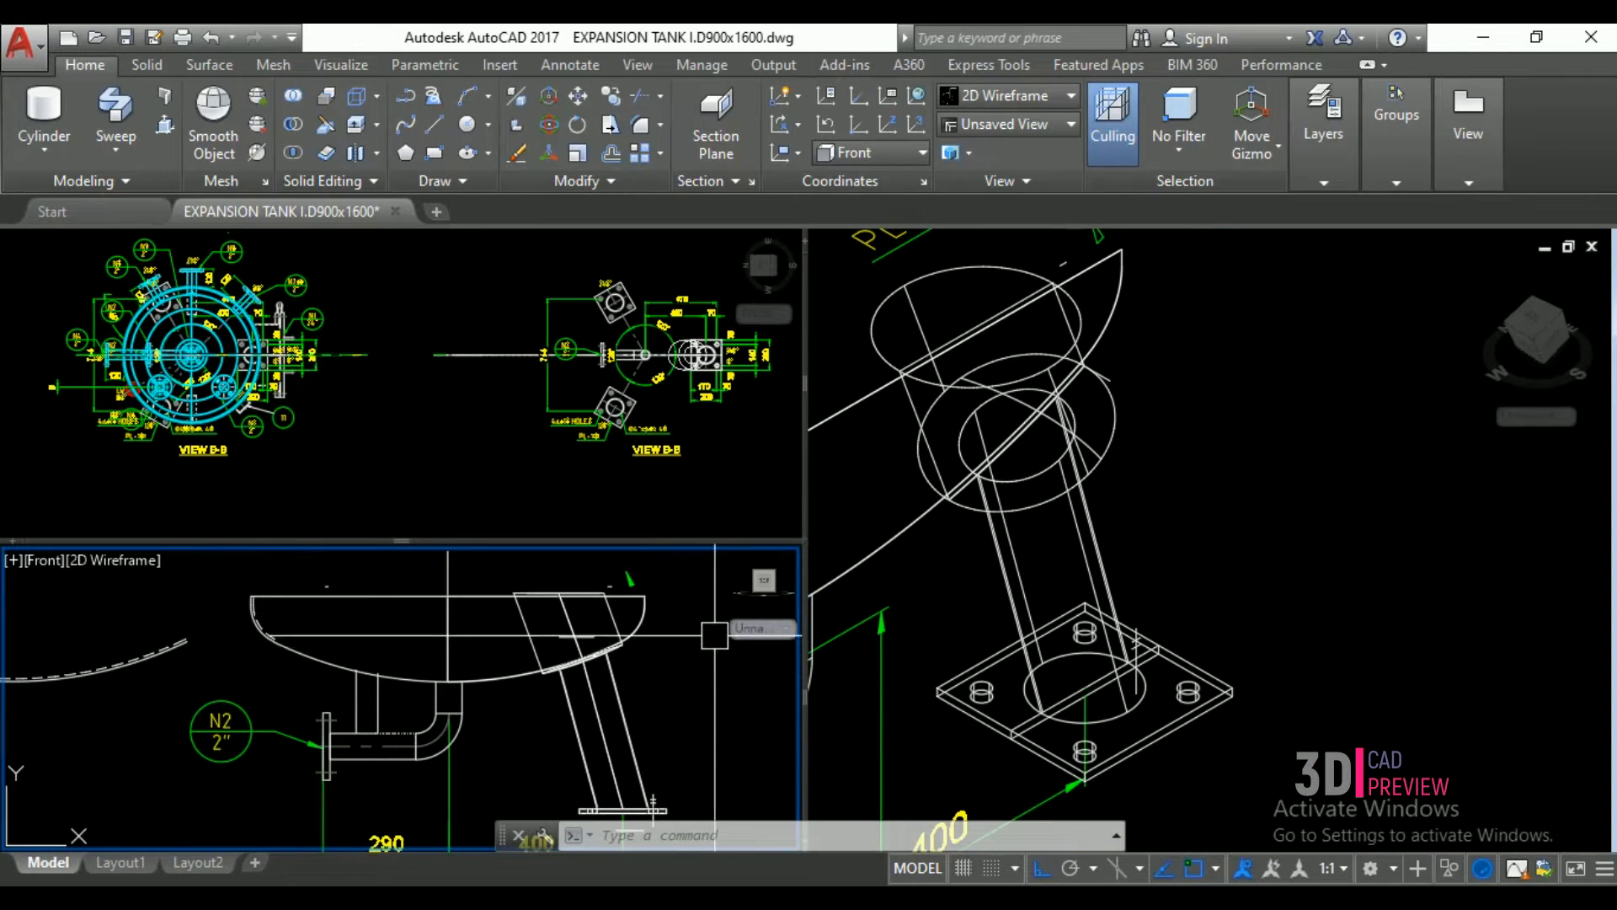
key("ctrl+z")
key("ctrl+z")
key("ctrl+z")
key("ctrl+z")
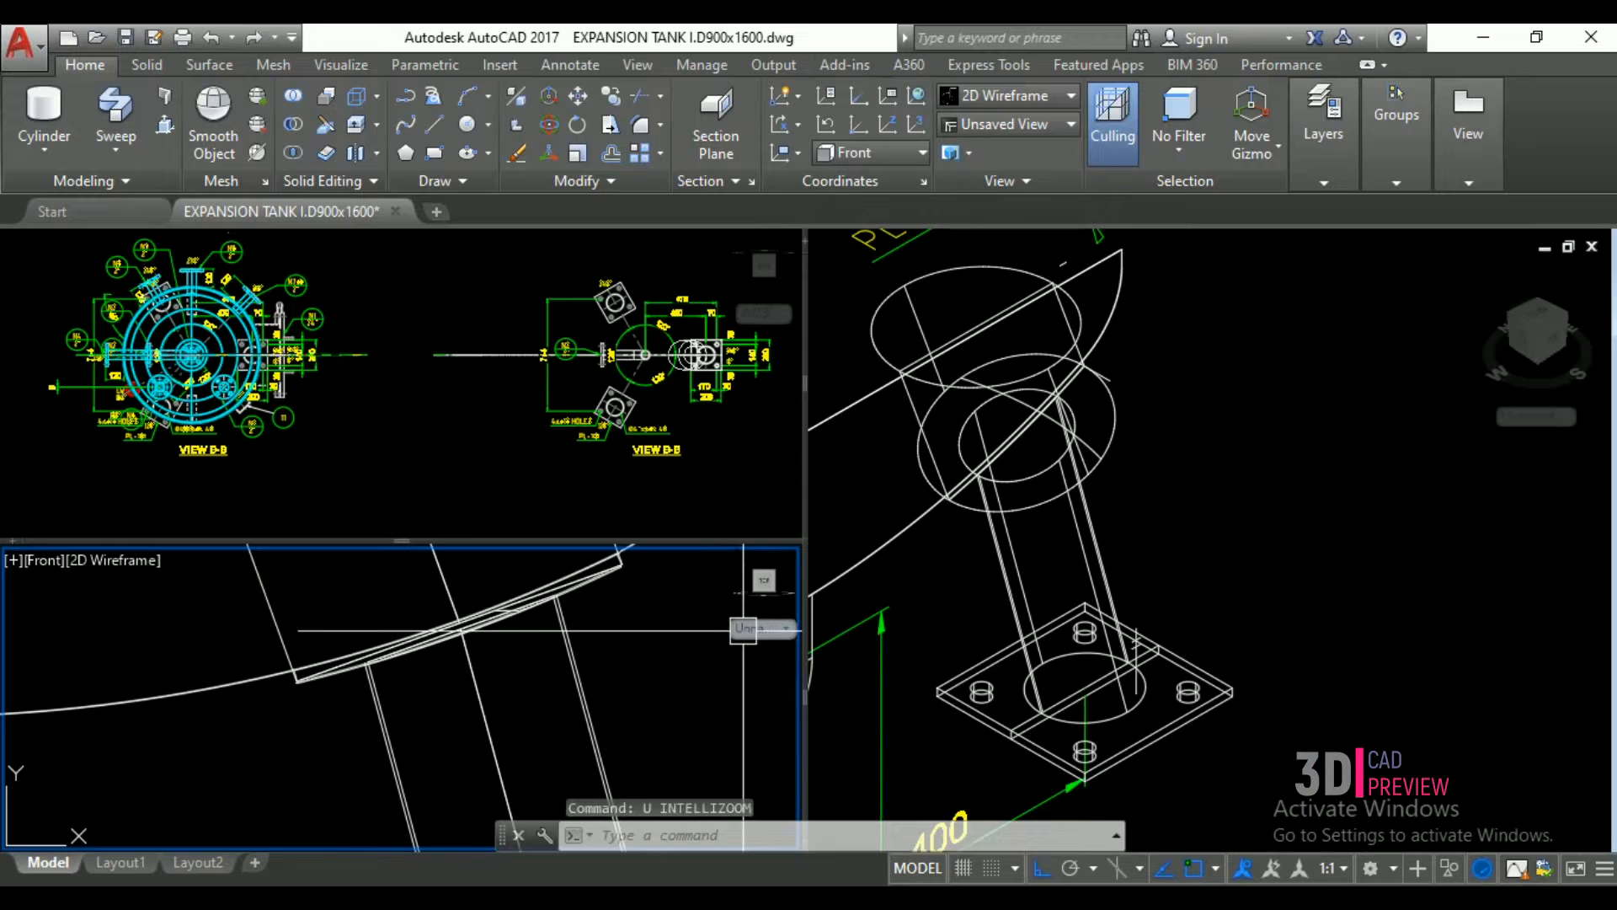
key("ctrl+y")
key("ctrl+y")
key("ctrl+y")
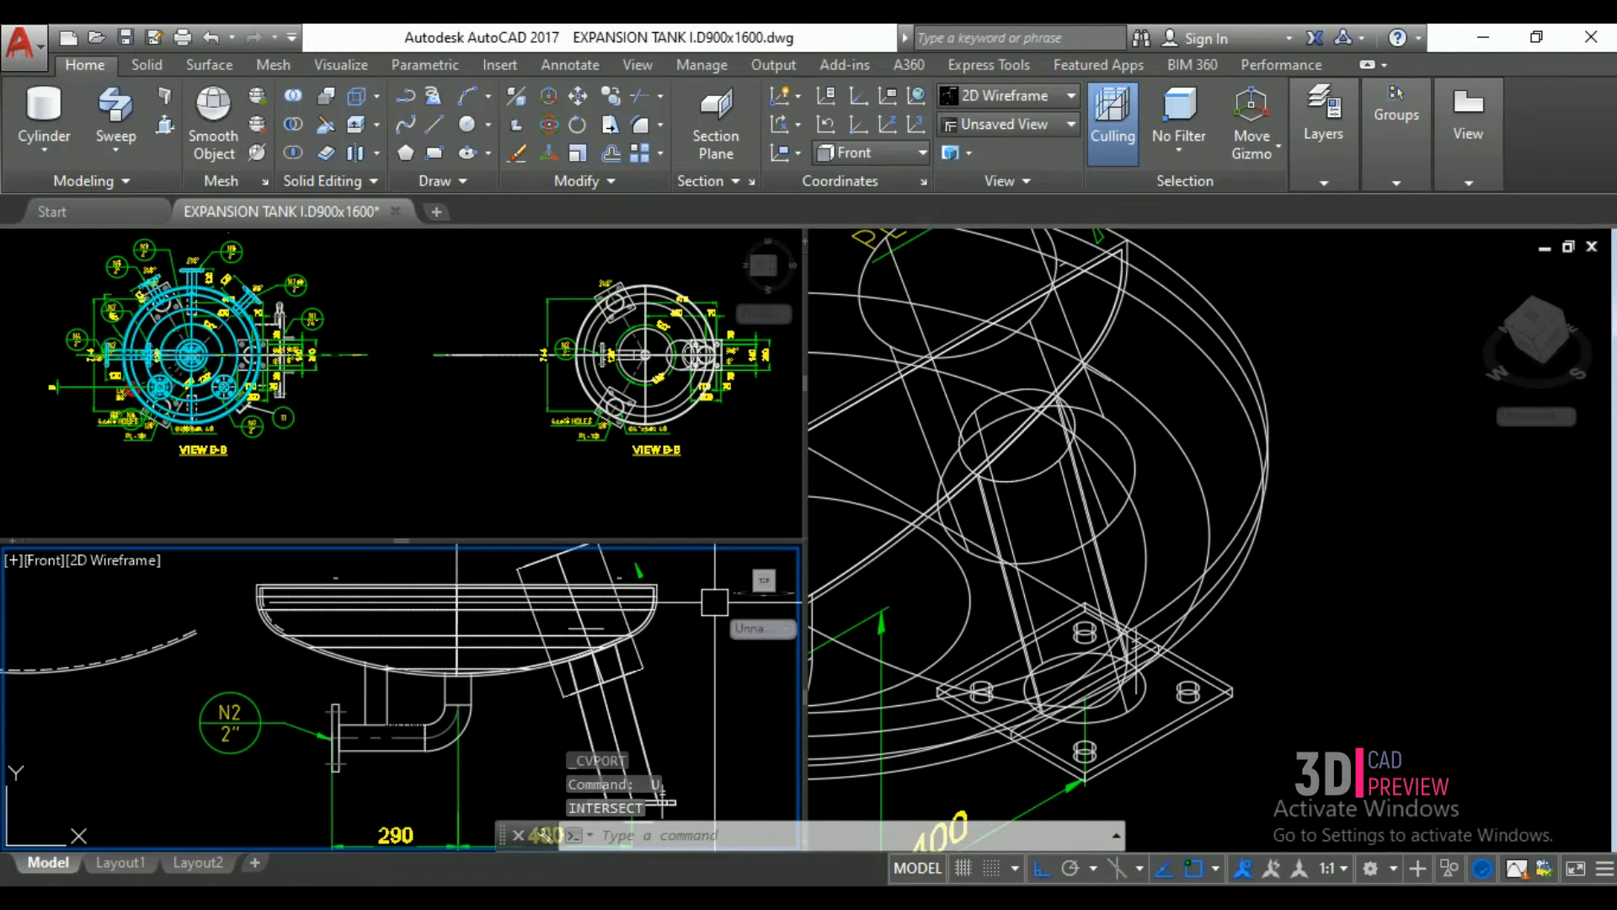
- Delete the revolved bottom head solid in the isometric view
scroll(688, 612, "up", 5)
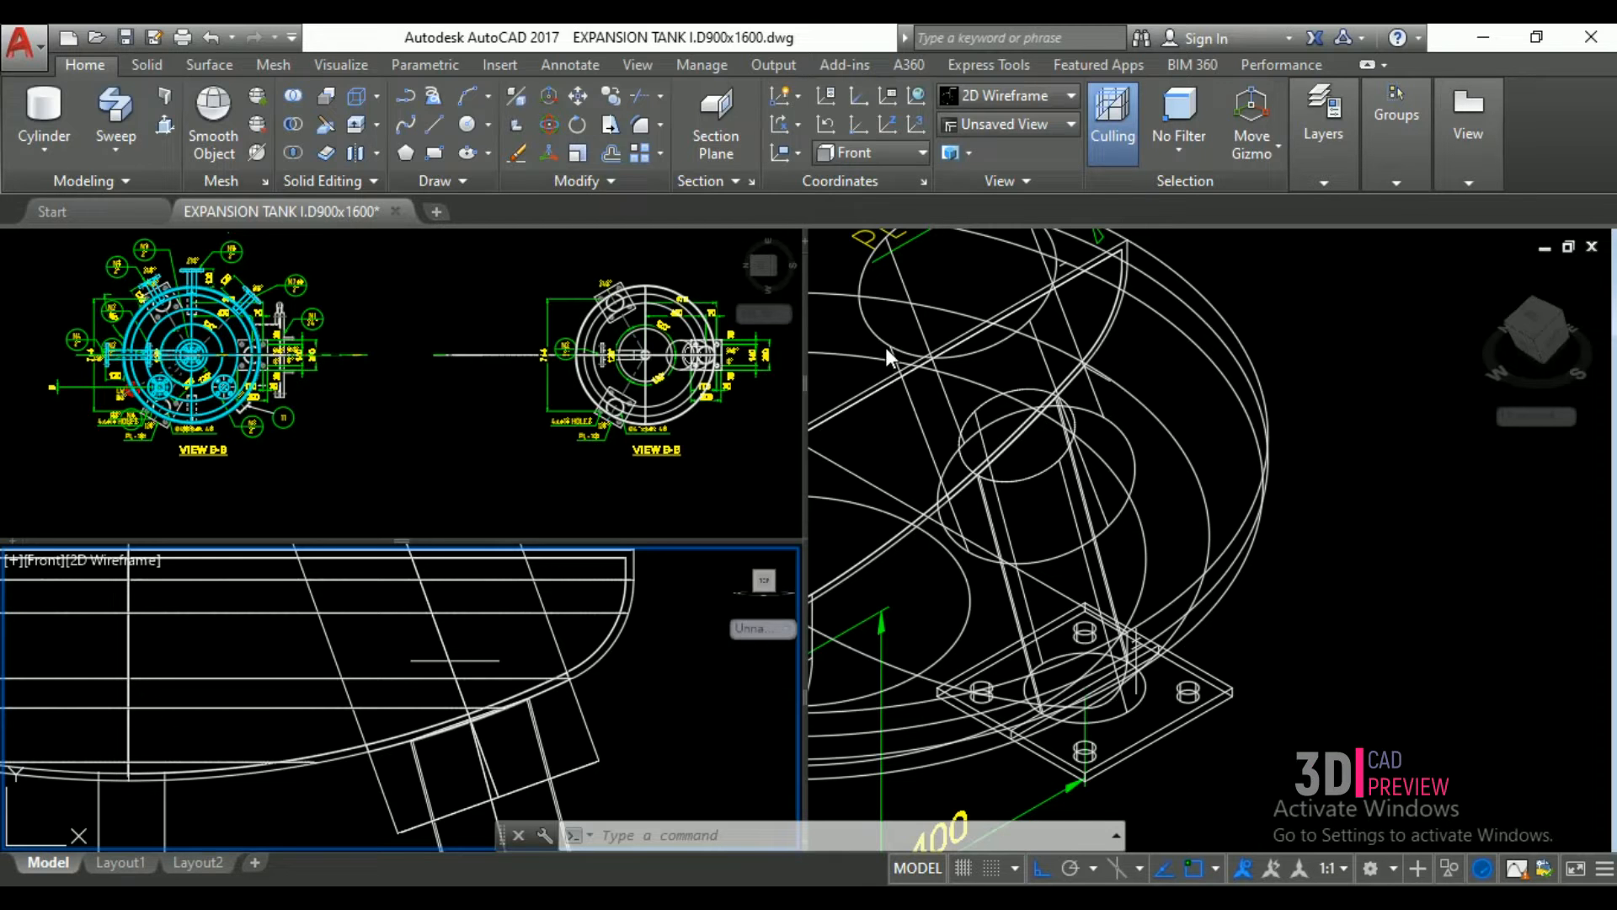
left_click(1184, 439)
scroll(1184, 439, "down", 5)
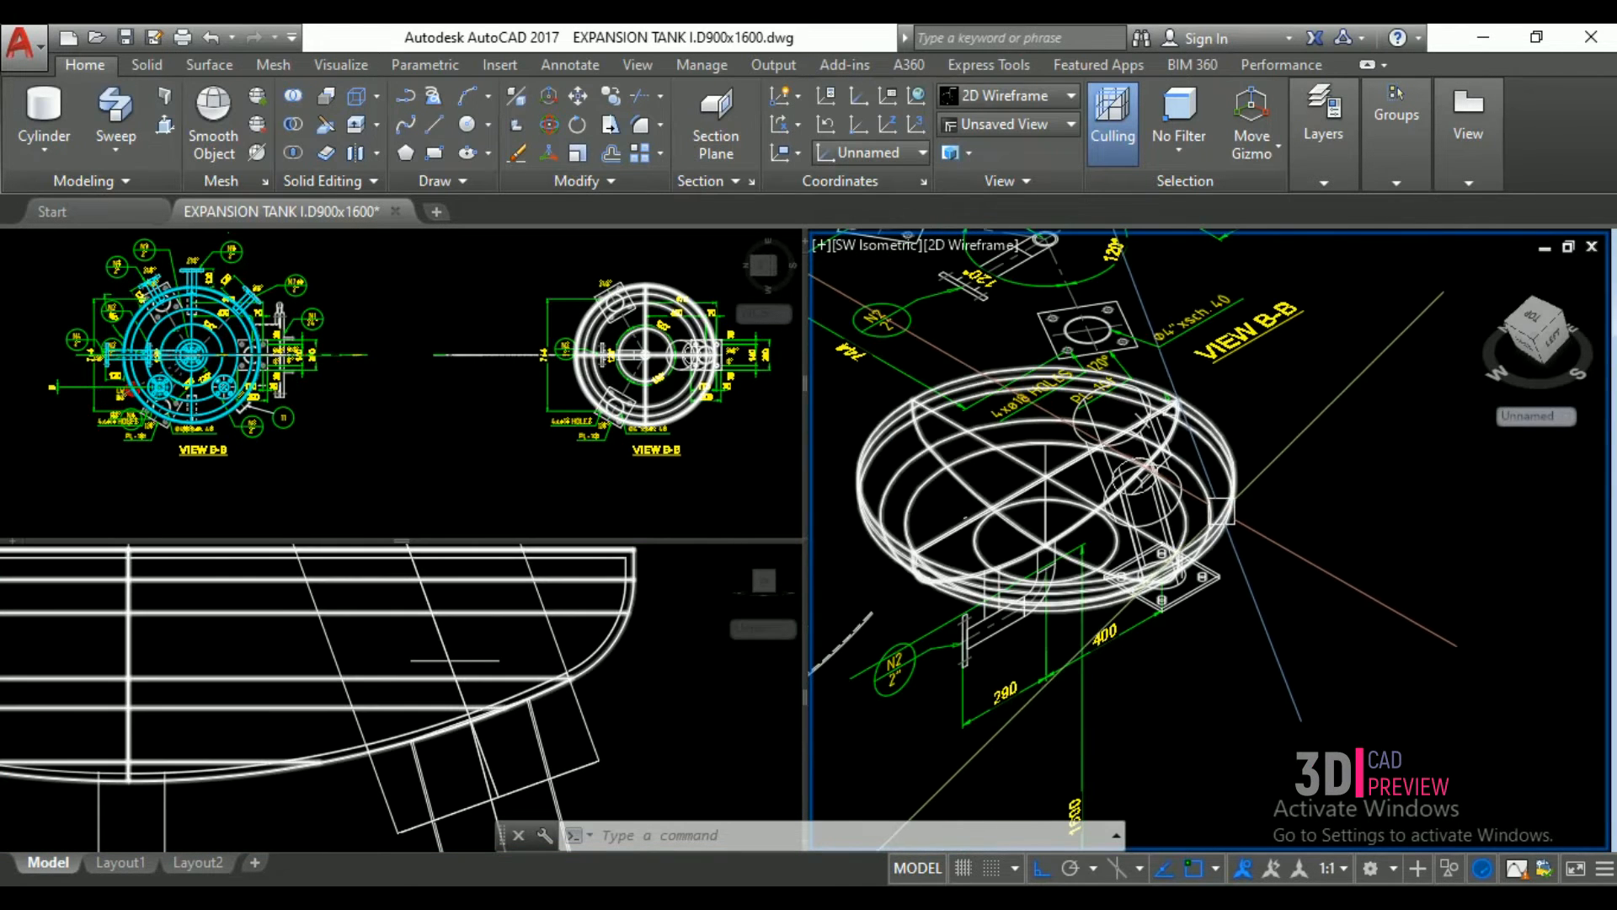
left_click(969, 466)
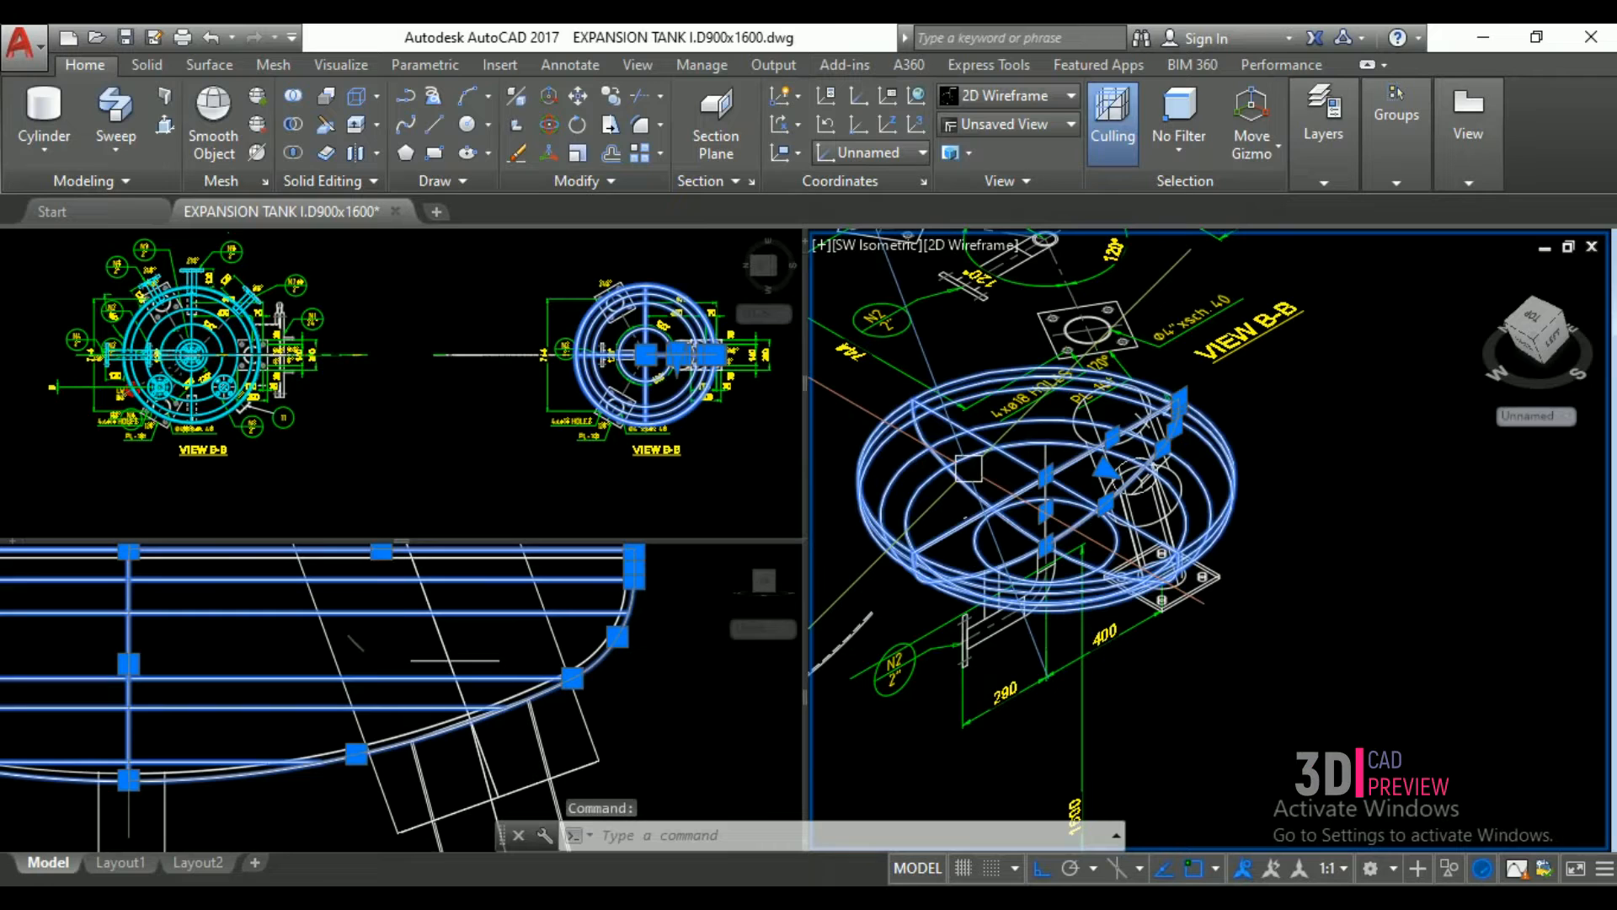
key("Delete")
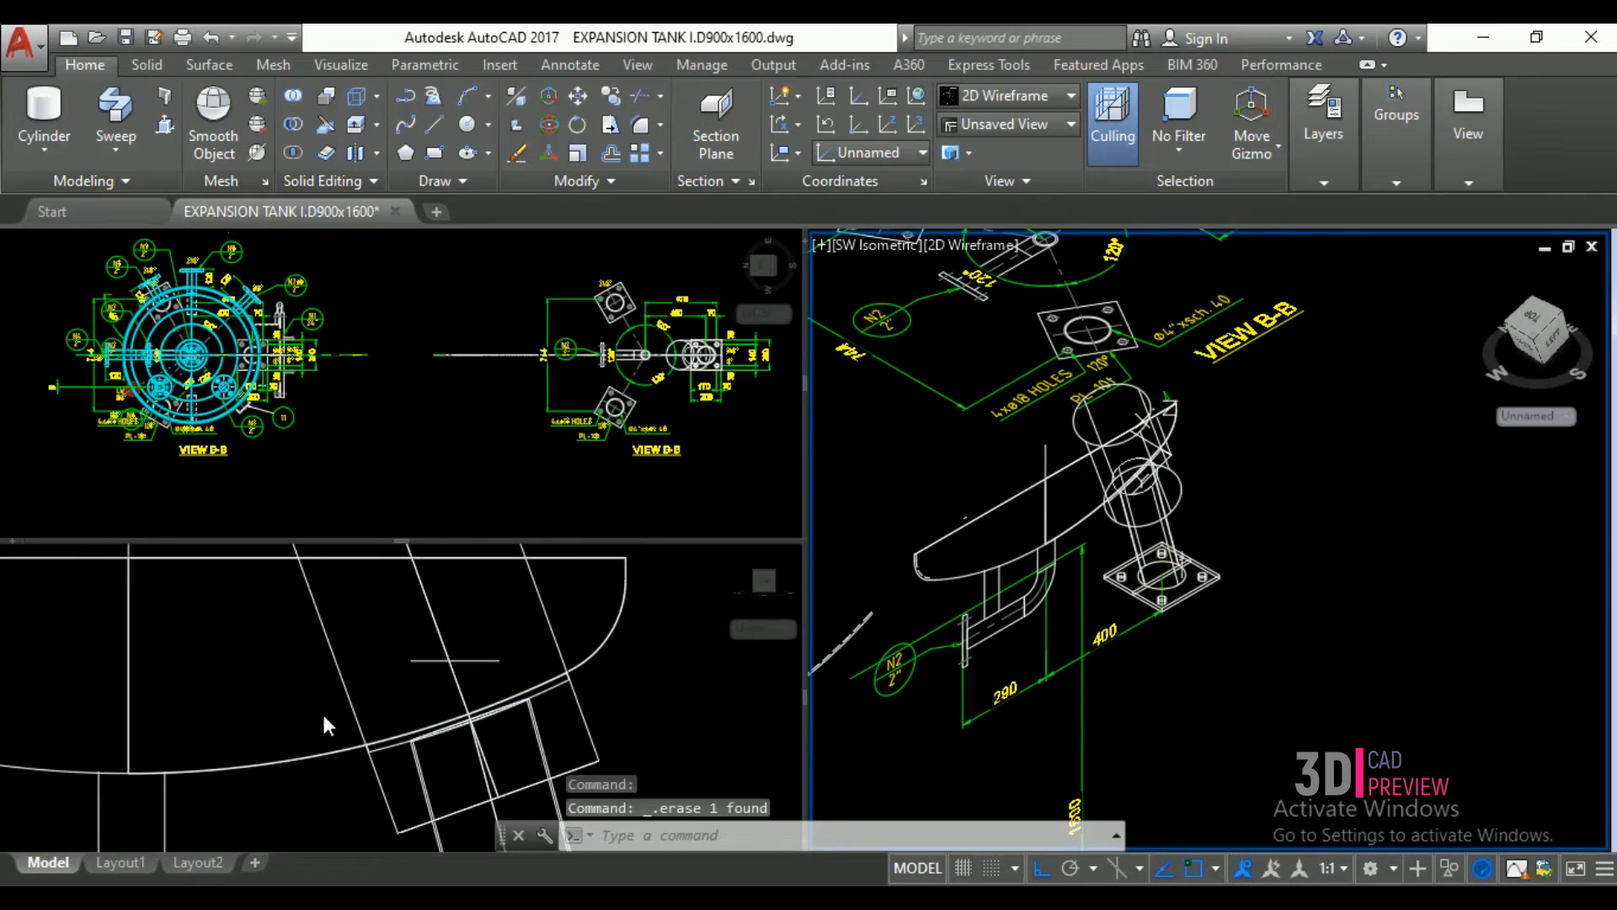
- Offset the head's closed profile outward in the front view with the Through option, passing through the outer end of the short joint edge
left_click(294, 746)
type("o")
key("Return")
type("t")
key("Return")
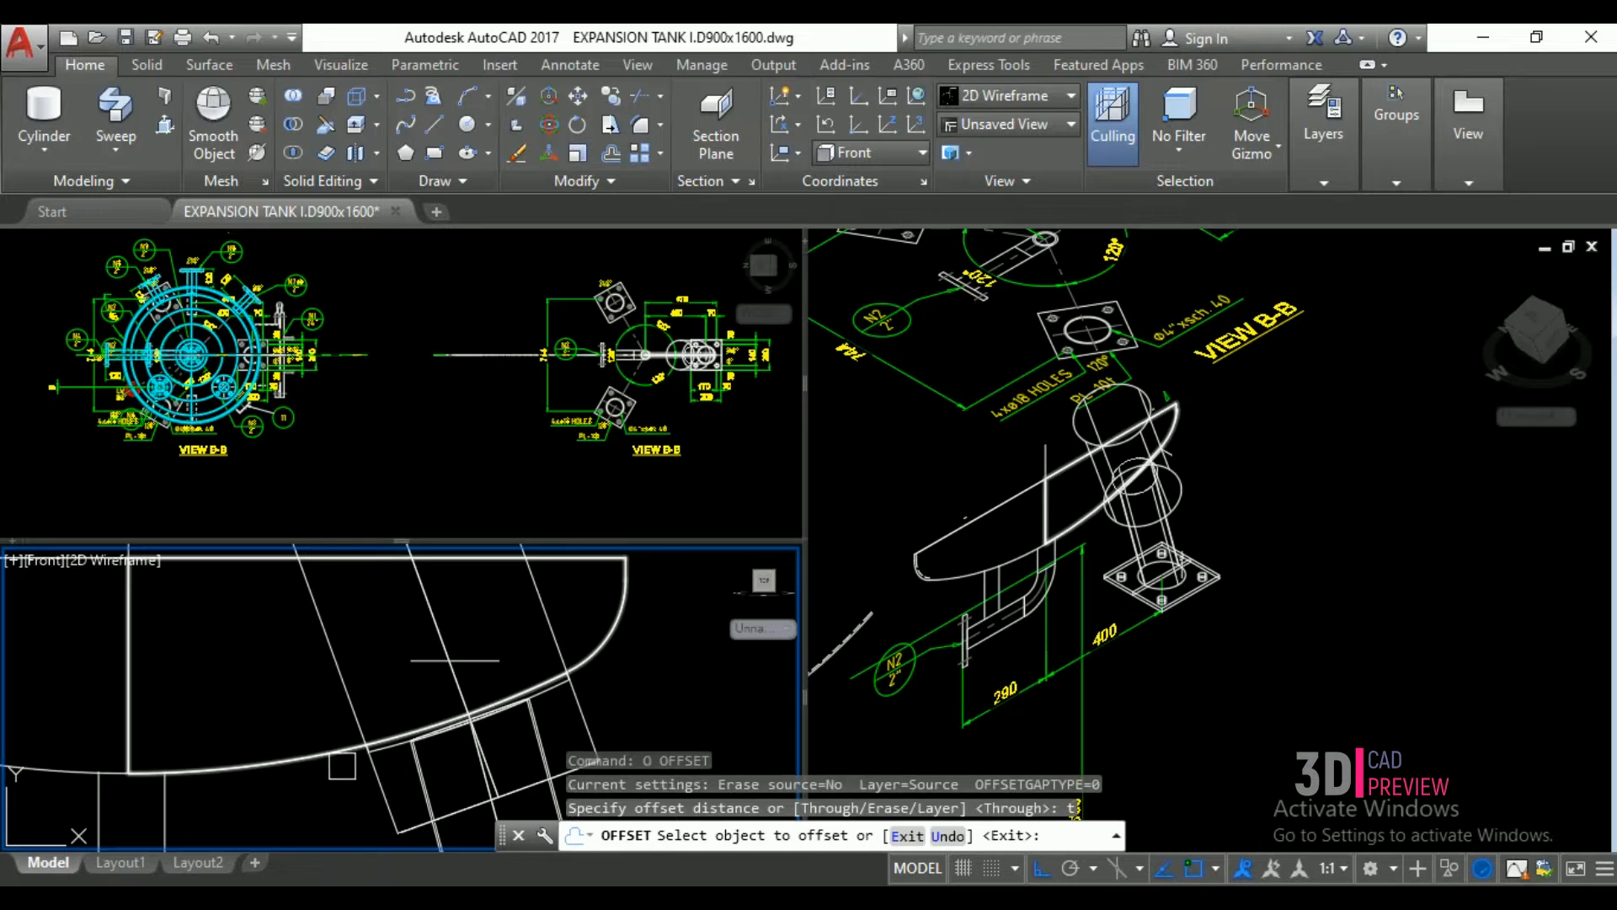
scroll(337, 750, "up", 2)
left_click(380, 748)
left_click(383, 751)
left_click(393, 754)
scroll(401, 757, "down", 4)
key("Return")
- Stretch the offset profile's vertical axis side back onto the tank centreline
scroll(255, 757, "up", 2)
left_click(211, 710)
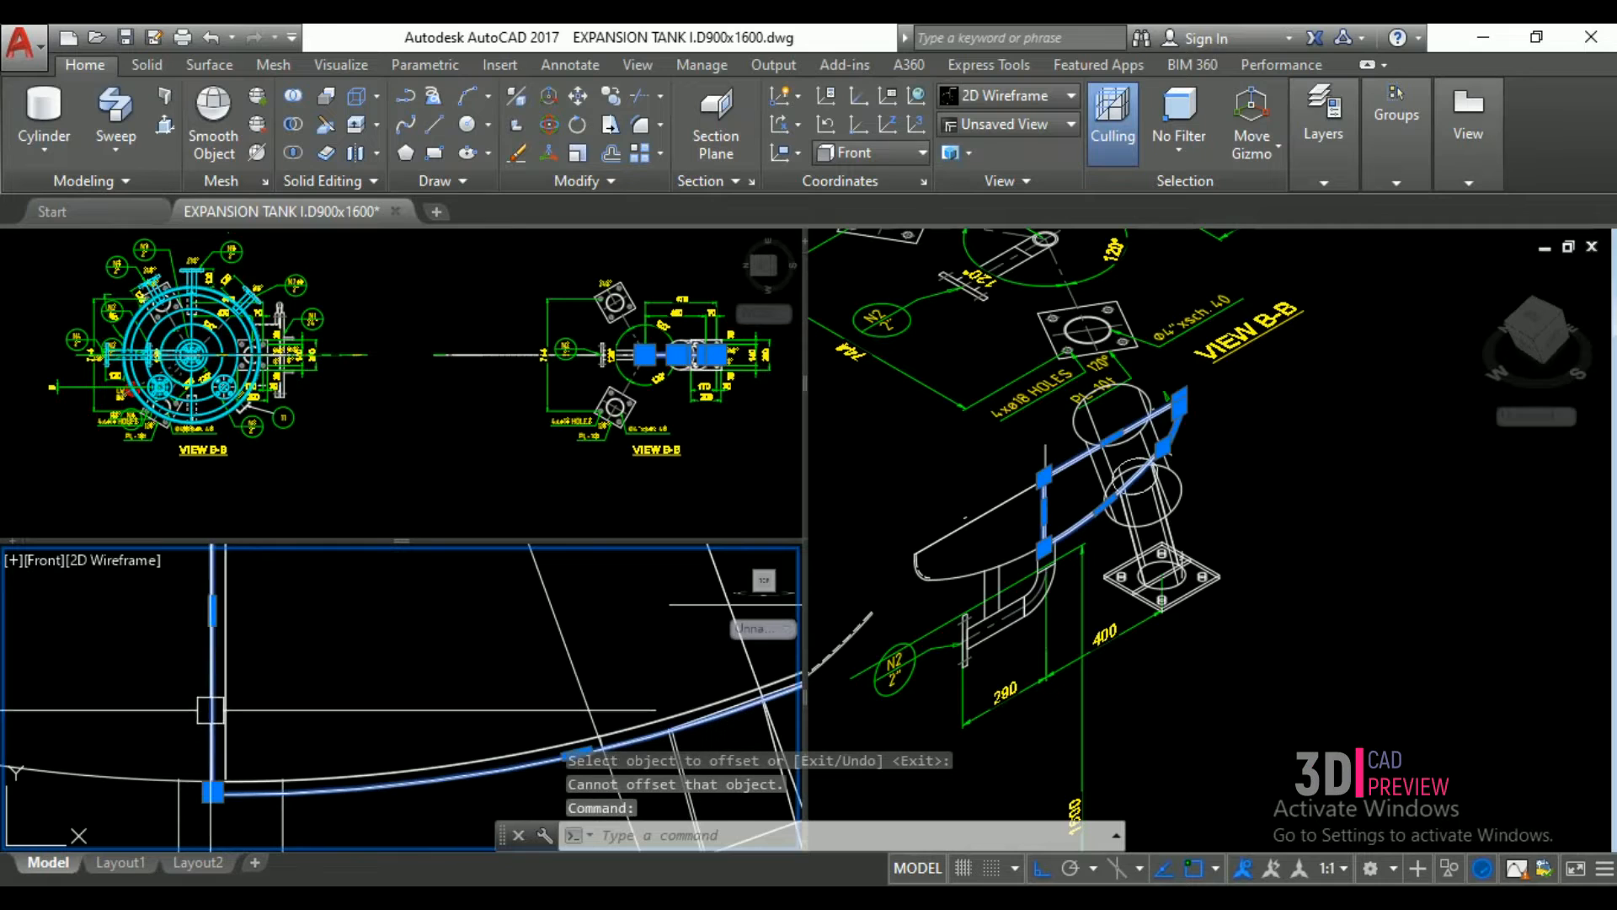
left_click(213, 609)
scroll(505, 673, "down", 3)
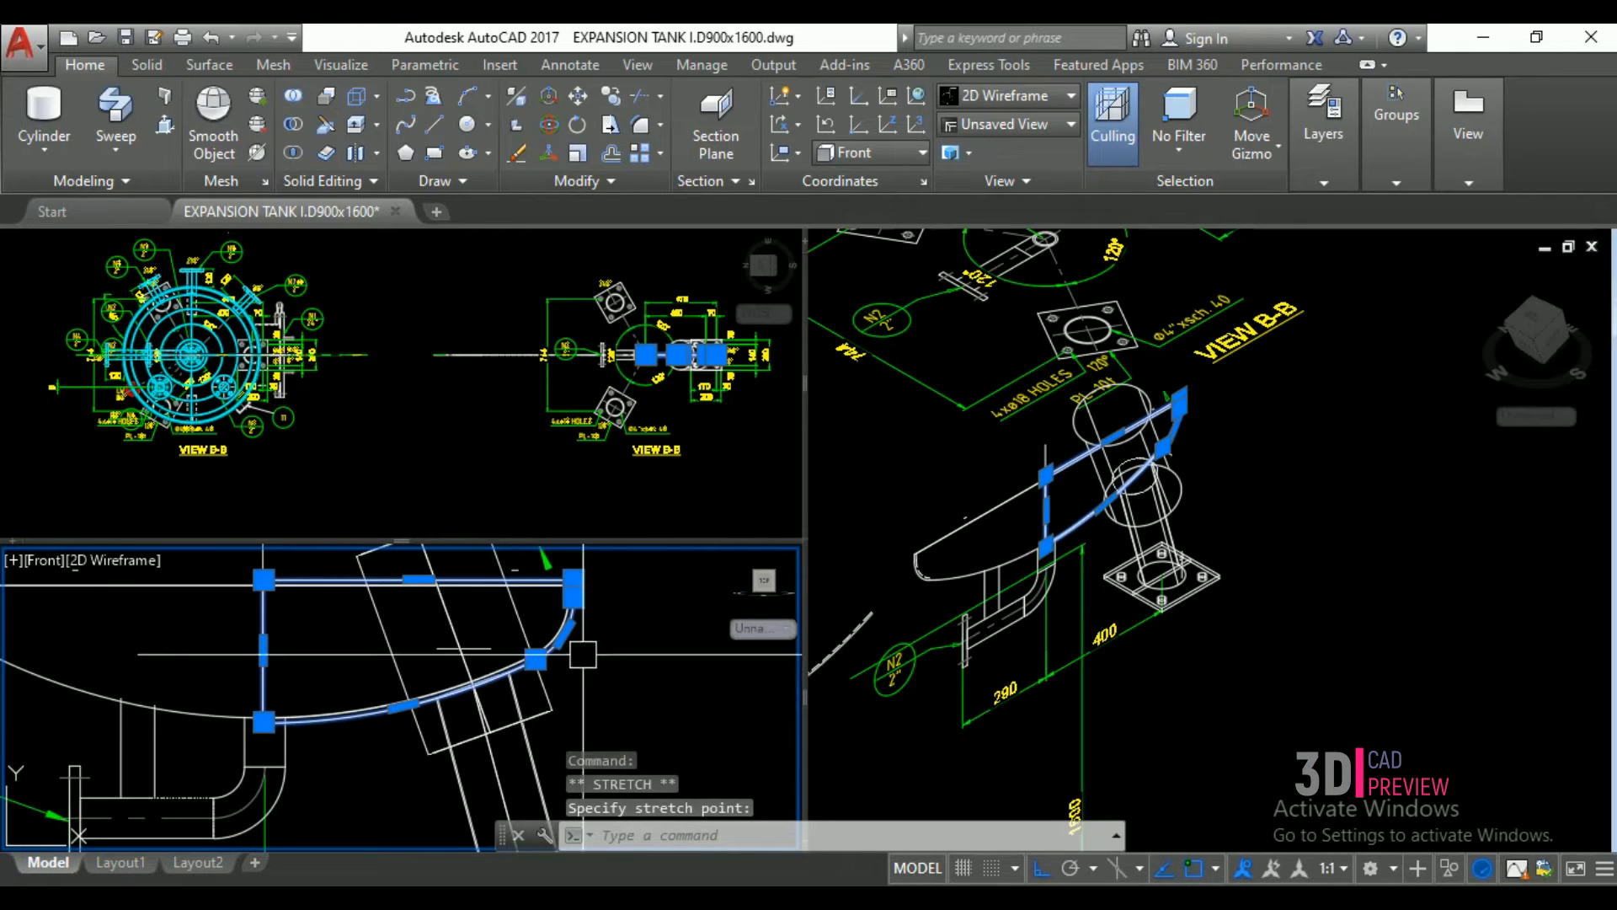
key("Escape")
- Copy the inner and offset head profiles together 500 mm horizontally outward from the tank in the front view
scroll(570, 640, "up", 5)
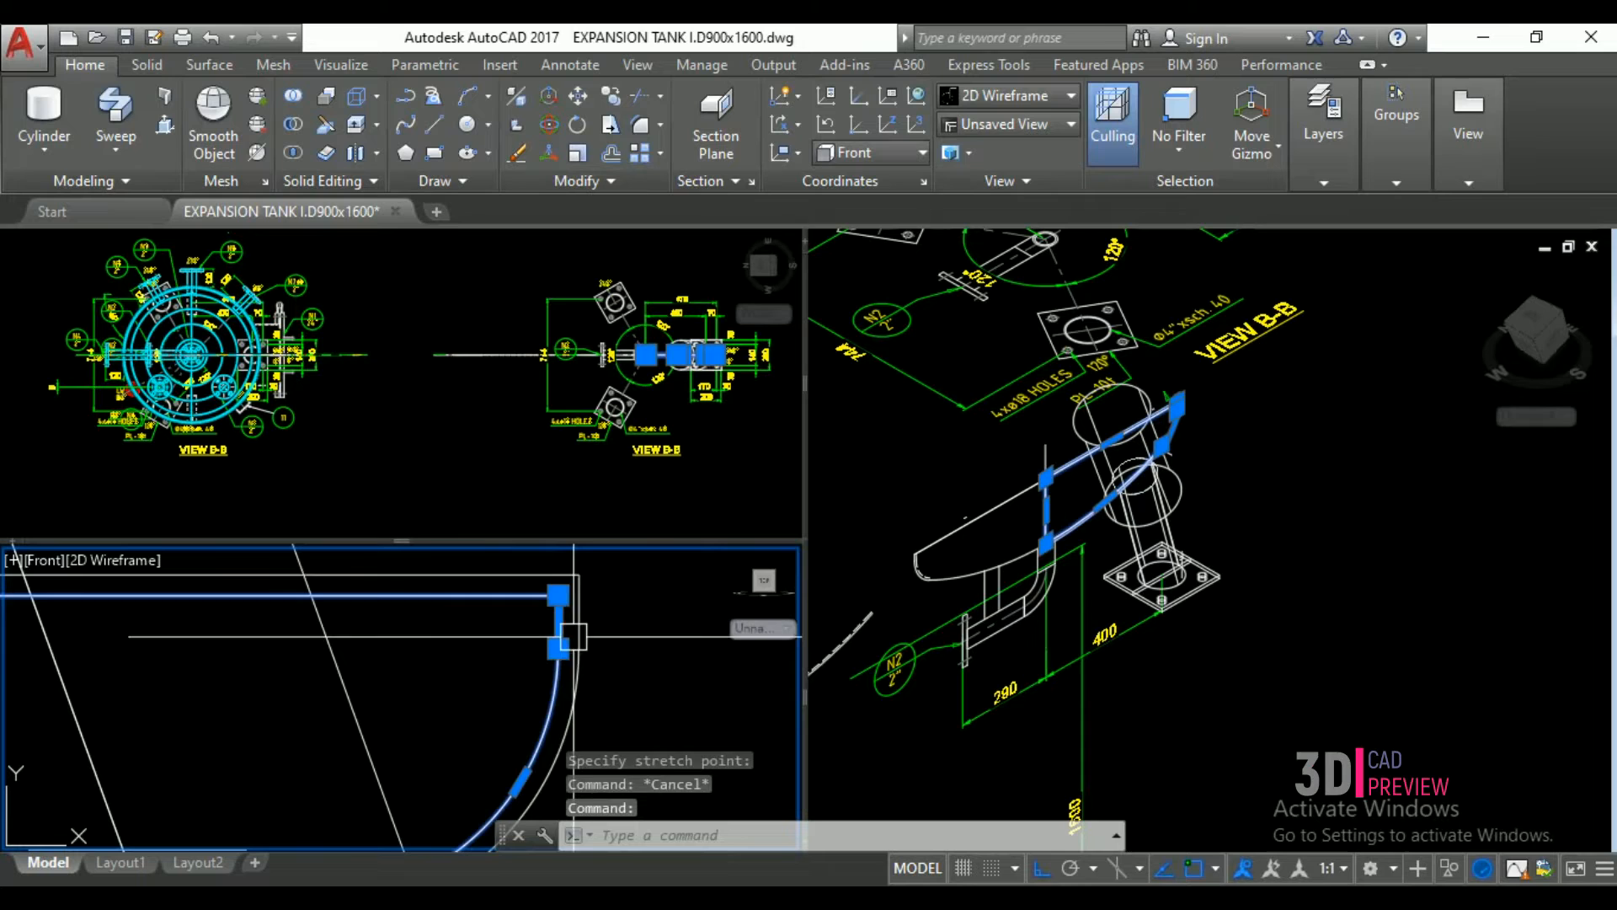
left_click(585, 629)
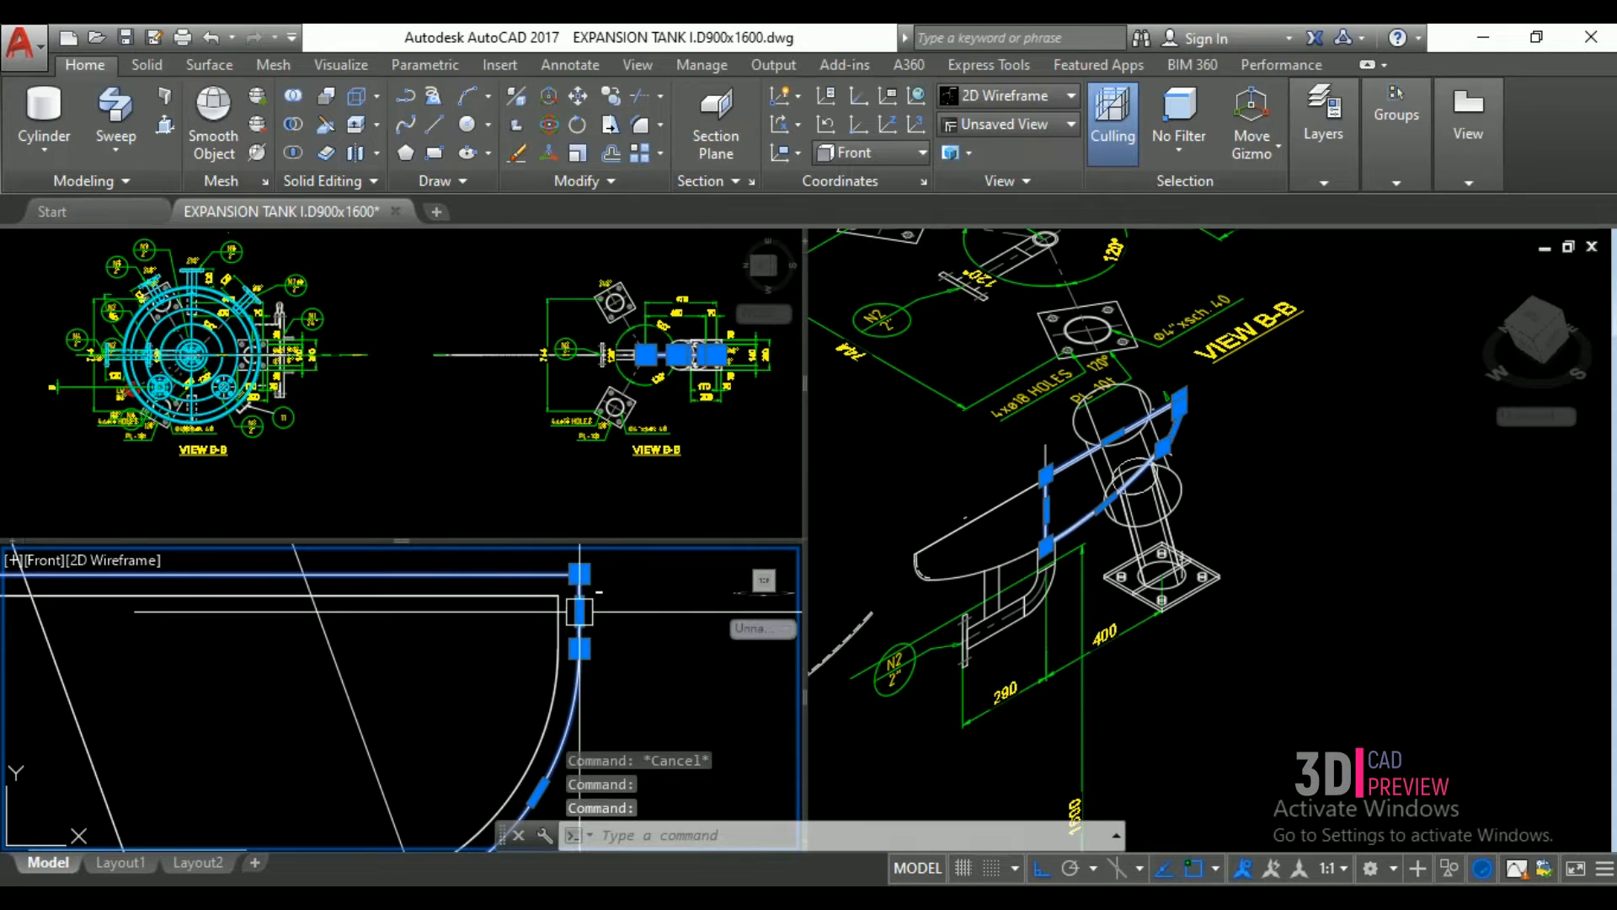
scroll(425, 633, "down", 6)
type("co")
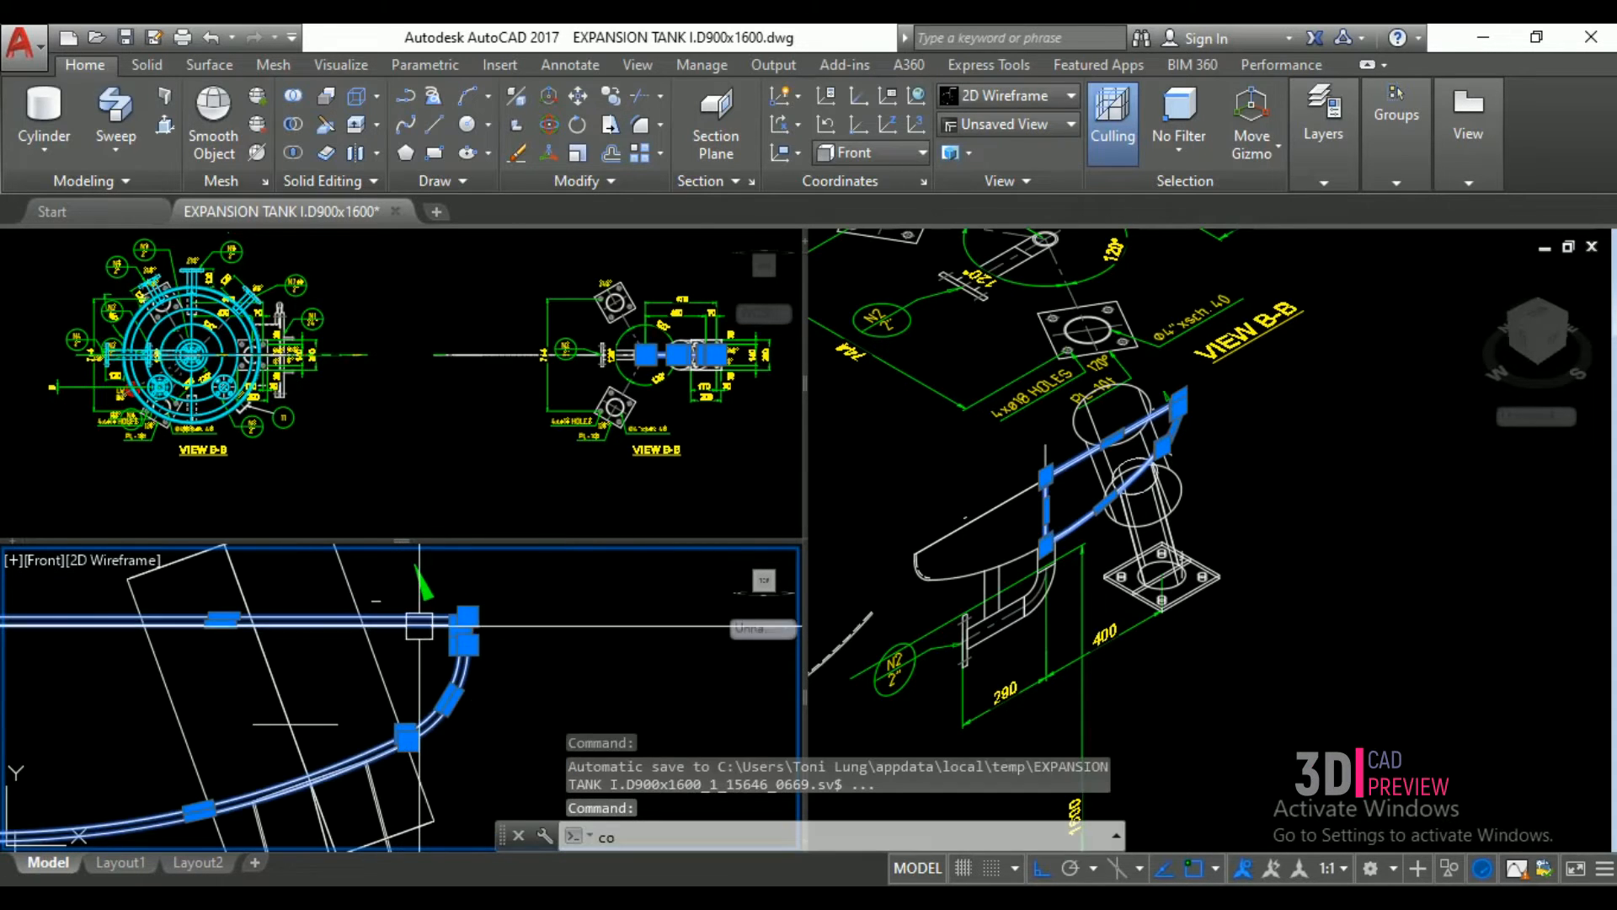
key("space")
scroll(418, 632, "down", 2)
left_click(471, 660)
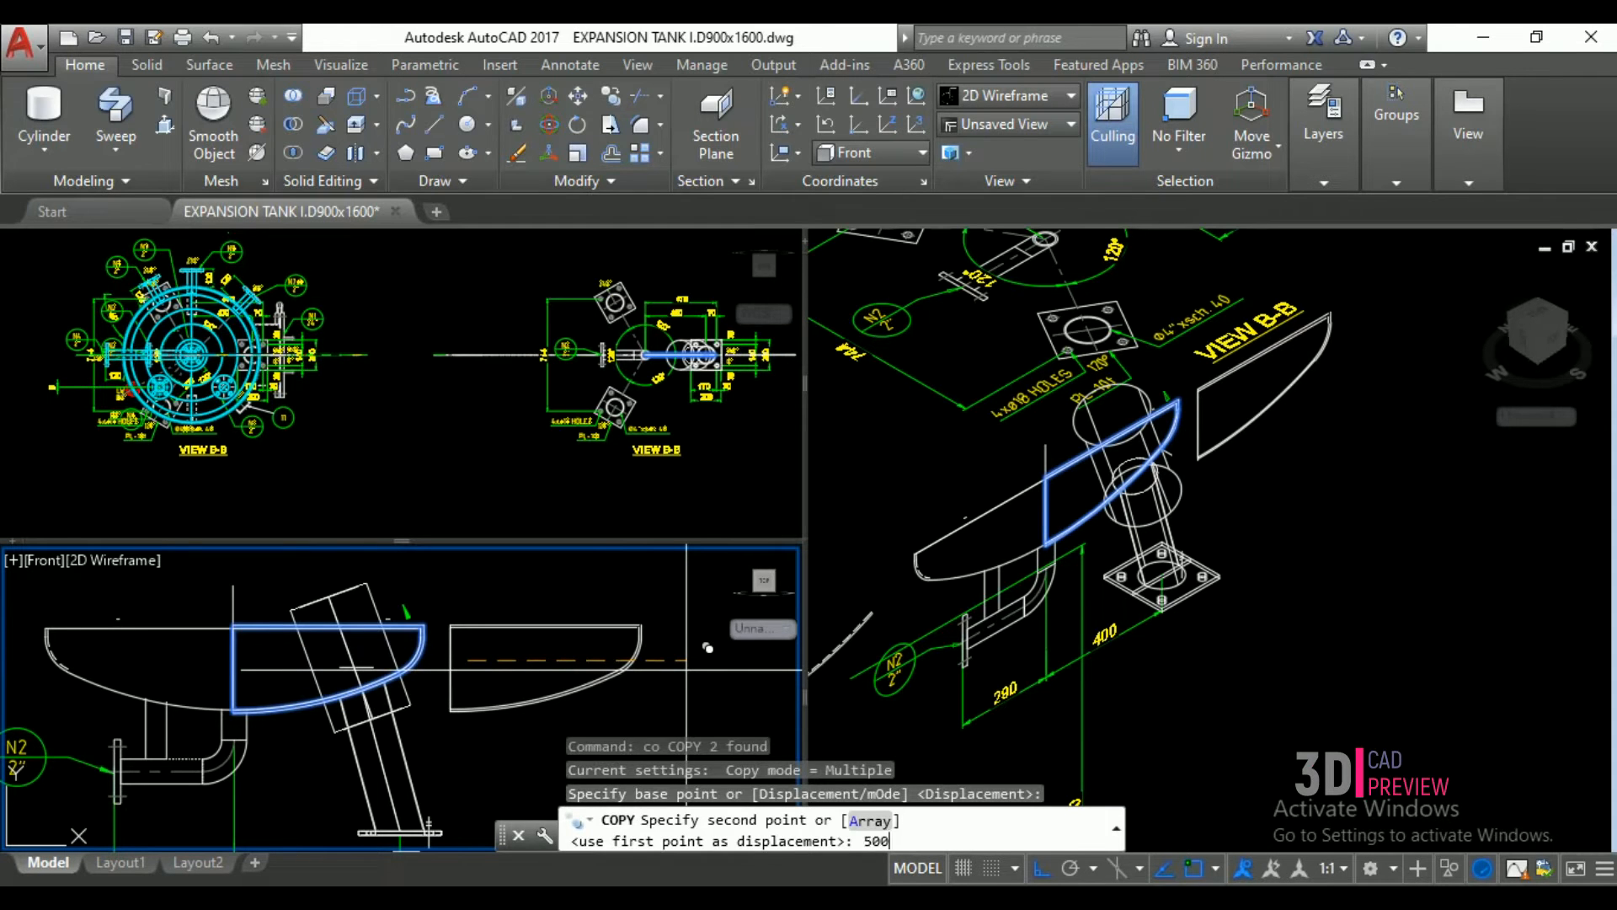
key("Return")
- Create a closed boundary polyline from the thin band between the two copied head profiles
type("bo")
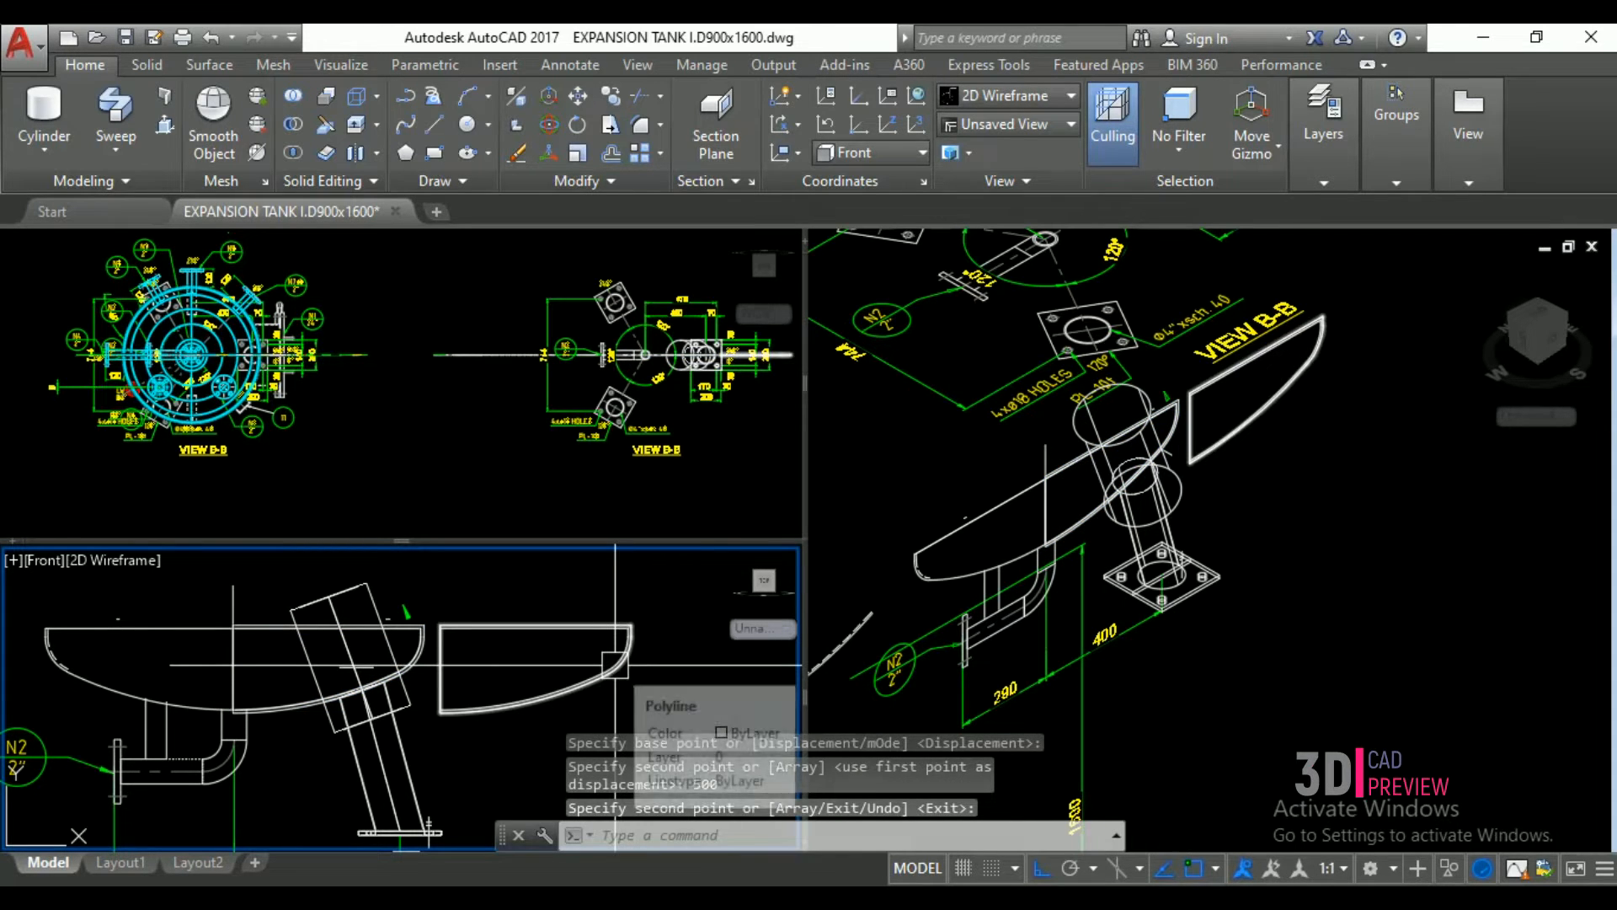
key("Return")
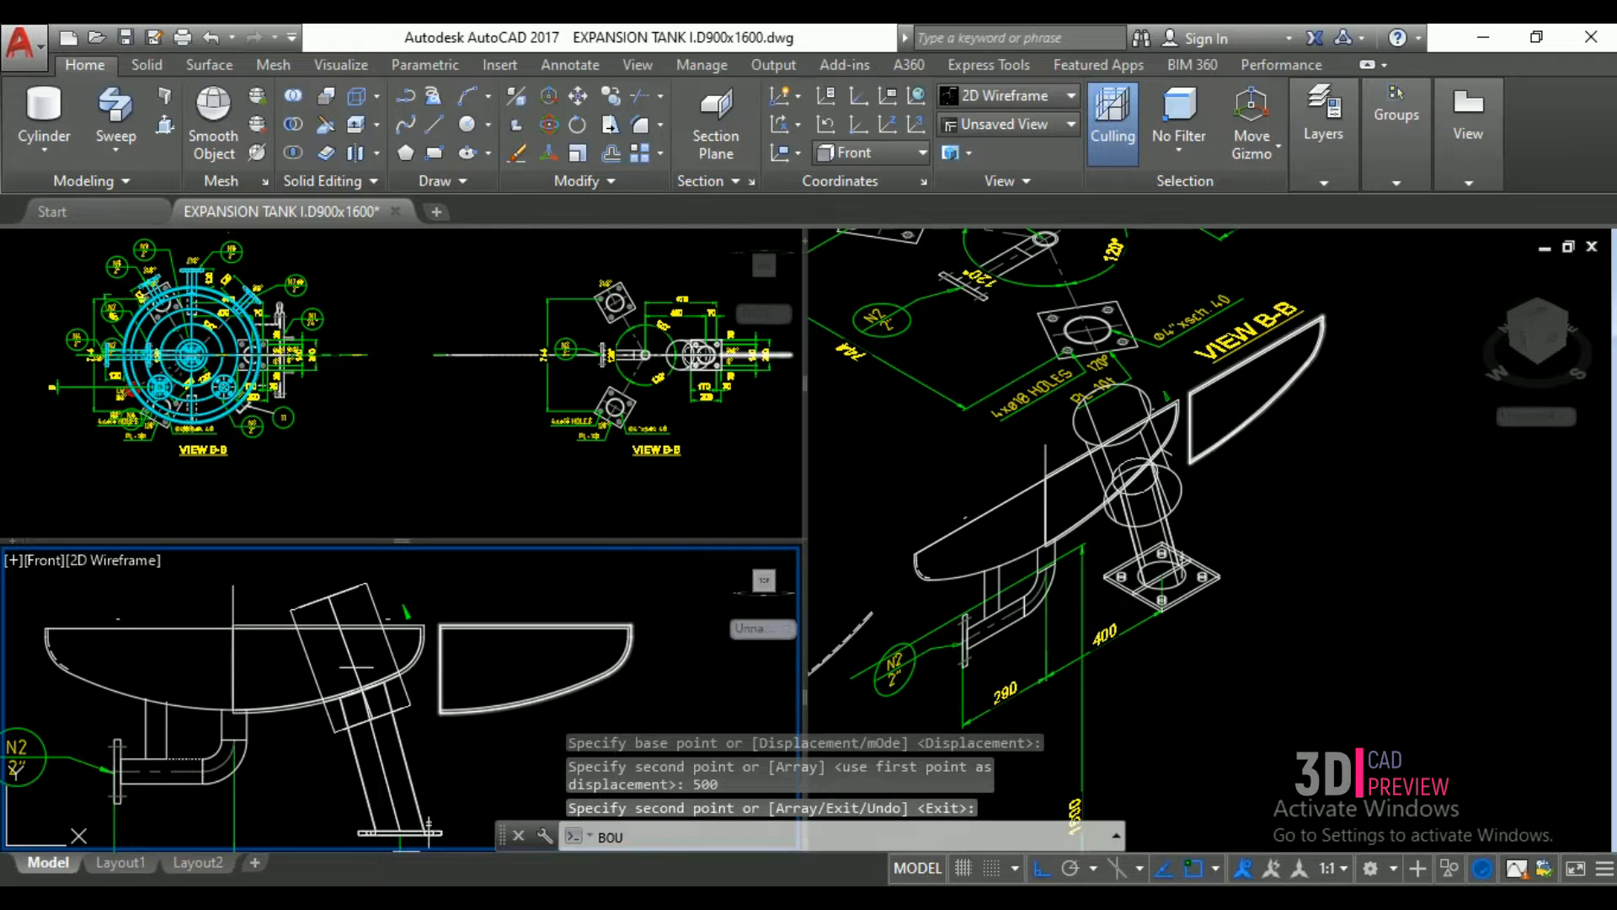
left_click(672, 339)
scroll(624, 671, "up", 4)
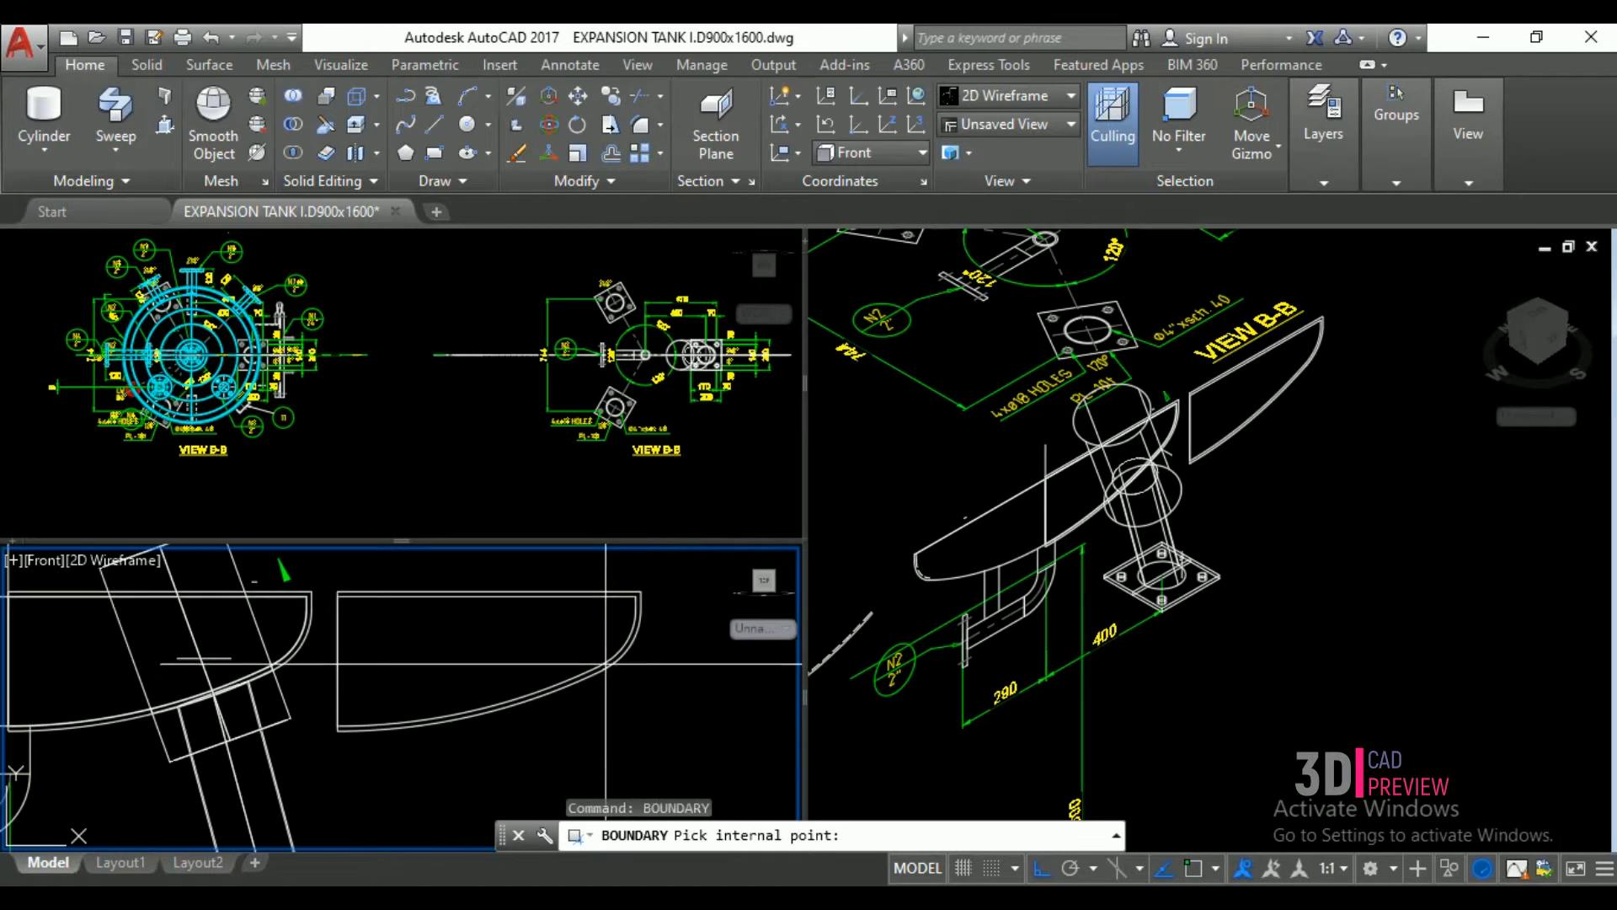
left_click(624, 653)
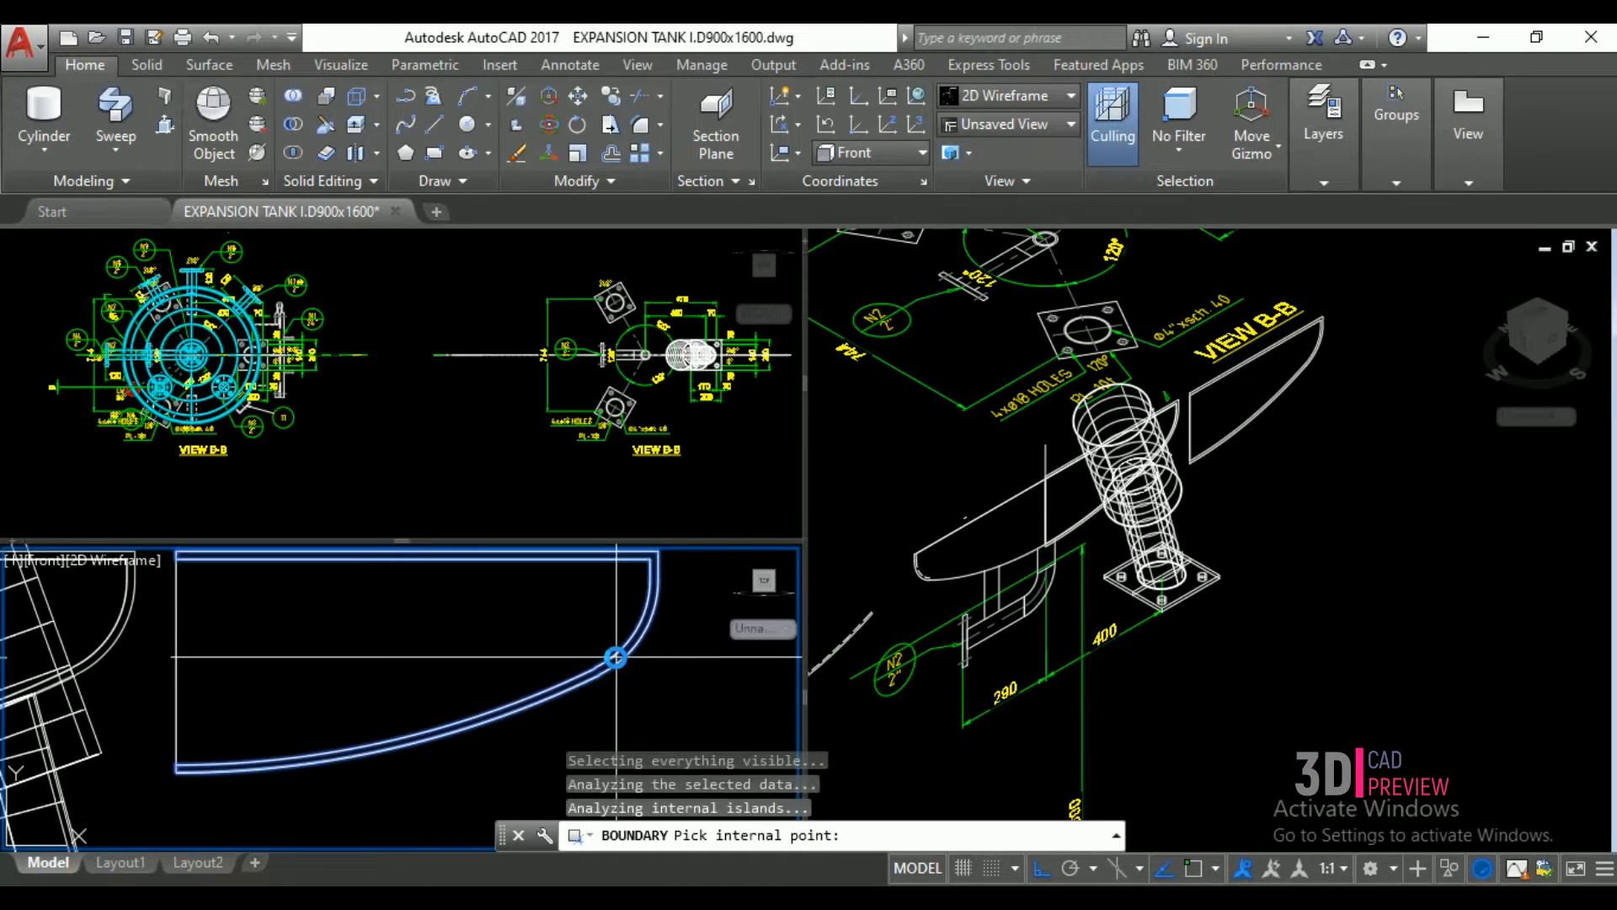
key("Return")
left_click(1229, 424)
scroll(1230, 424, "down", 5)
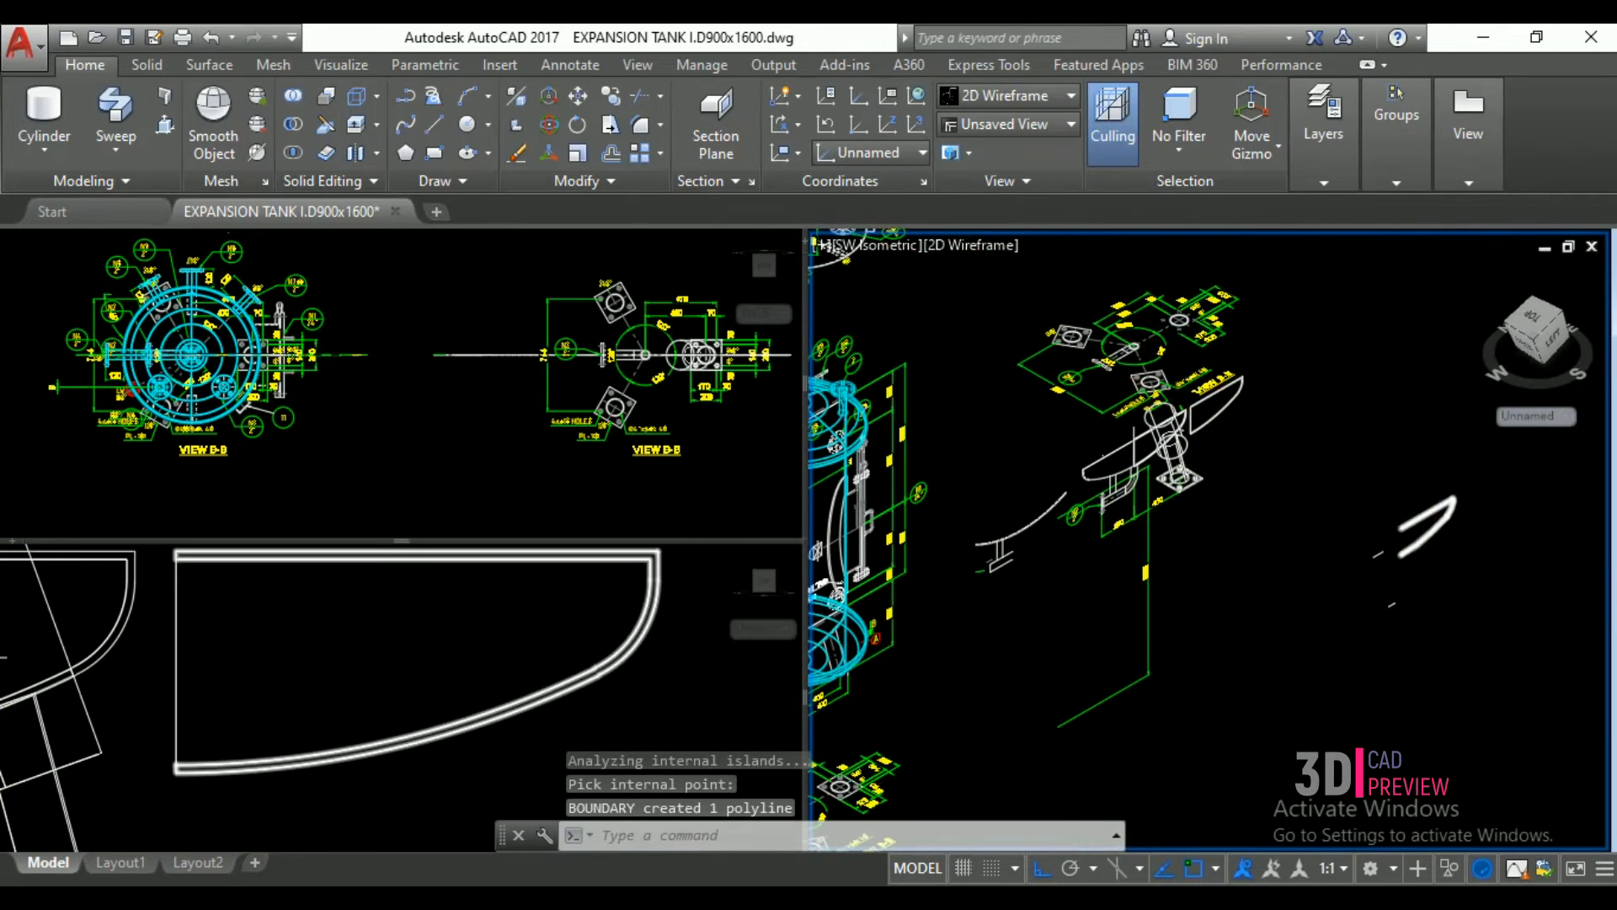
scroll(1452, 531, "up", 5)
left_click(1394, 564)
left_click(1326, 474)
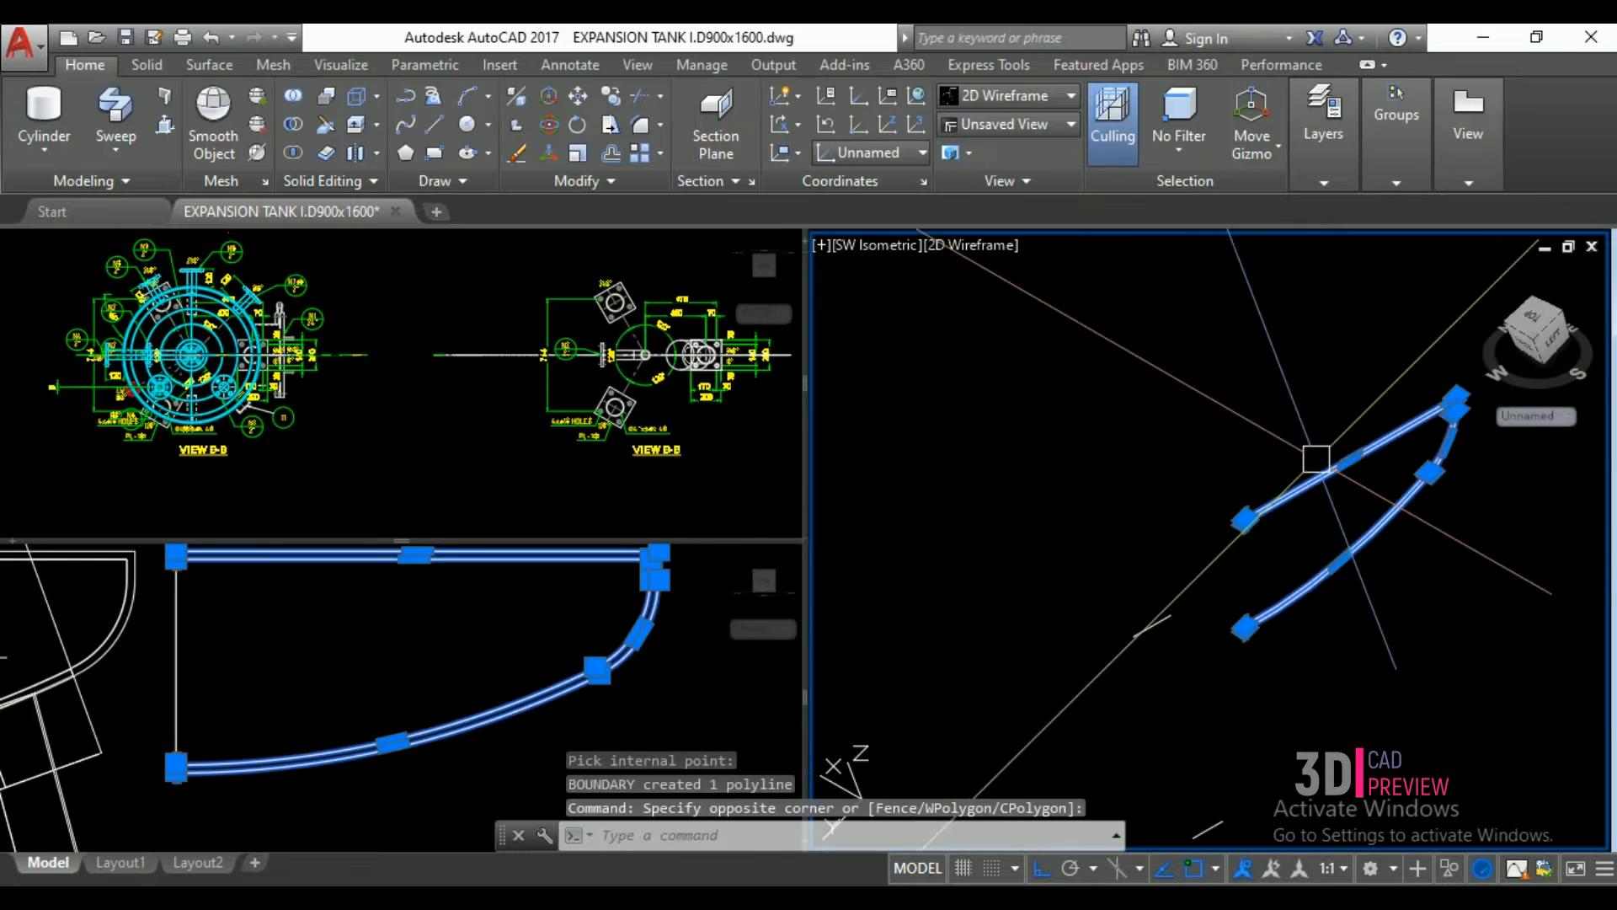
scroll(1277, 423, "down", 6)
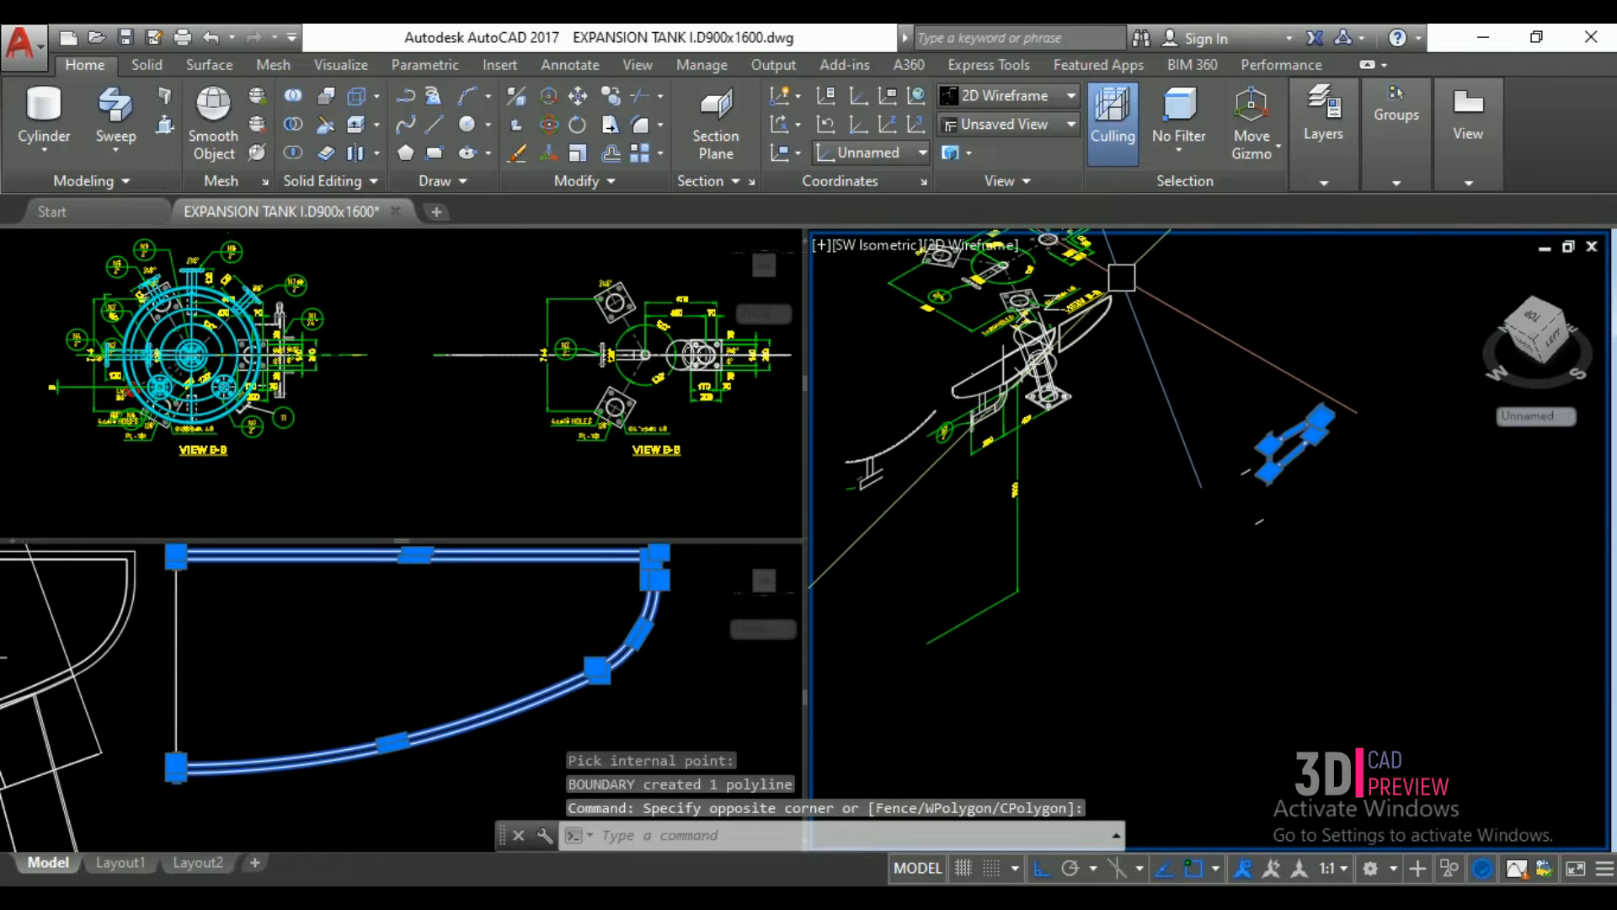
key("Escape")
- Draw a short reference line from the outer upper corner of the copied profiles in the isometric view
scroll(1093, 245, "up", 2)
type("l")
key("Return")
scroll(1116, 288, "up", 4)
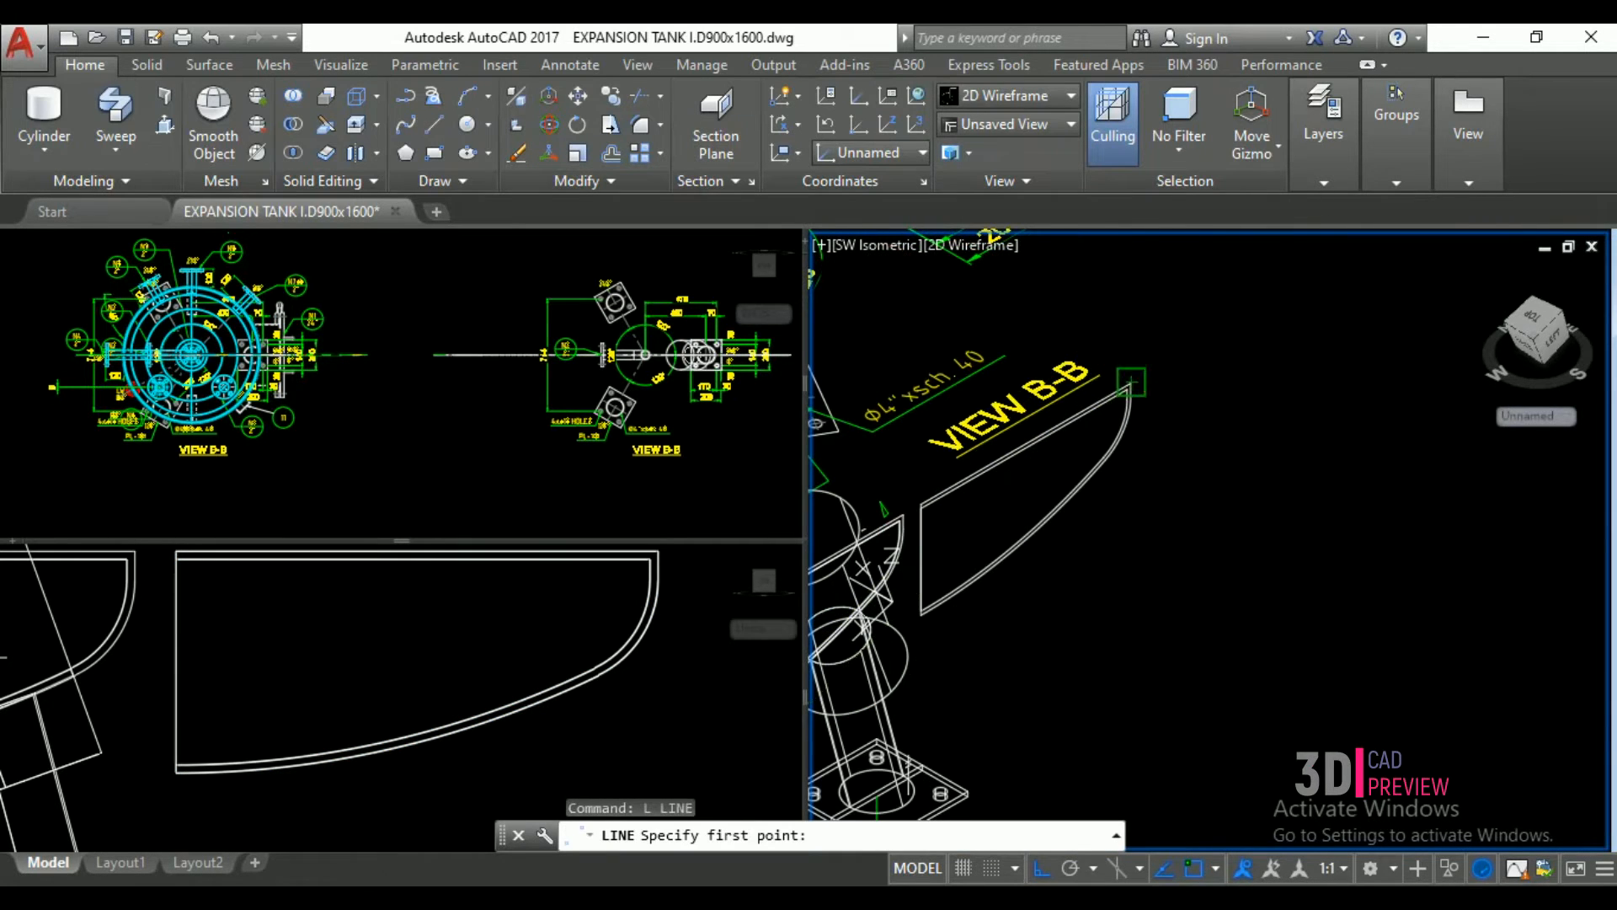
left_click(1131, 385)
left_click(1179, 336)
key("Return")
- Delete the two copied head profiles, keeping the reference line
left_click(1168, 432)
left_click(1043, 386)
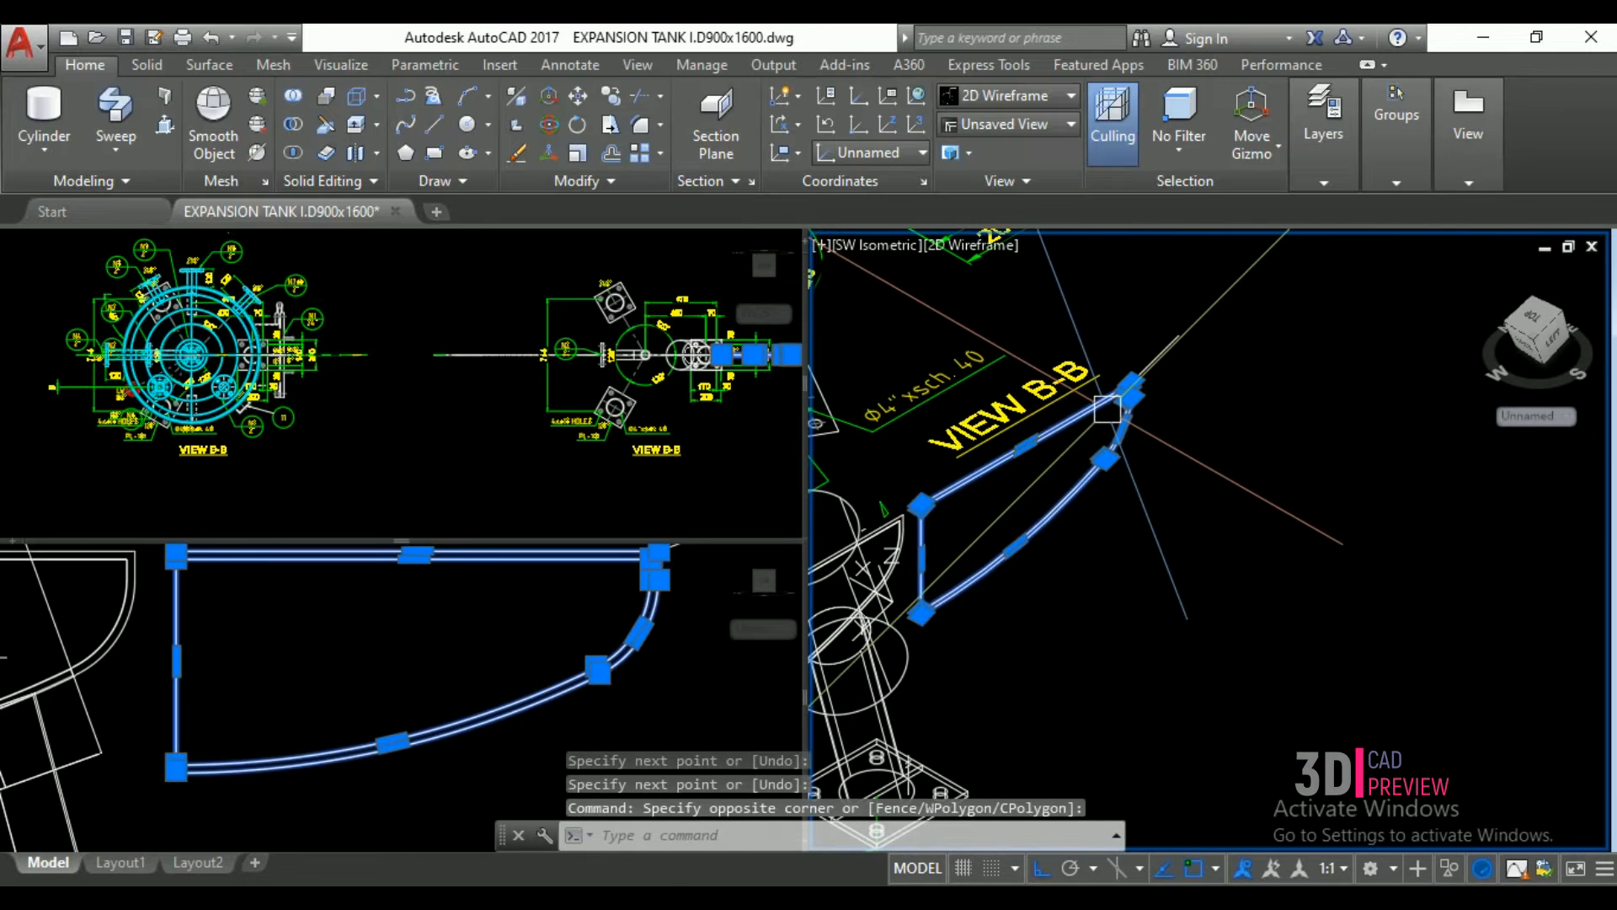
key("Delete")
- Move the displaced boundary polyline by its outer upper corner onto the start of the reference line
type("m")
key("Return")
scroll(1085, 393, "down", 3)
scroll(1085, 394, "down", 2)
left_click(1447, 635)
left_click(1404, 553)
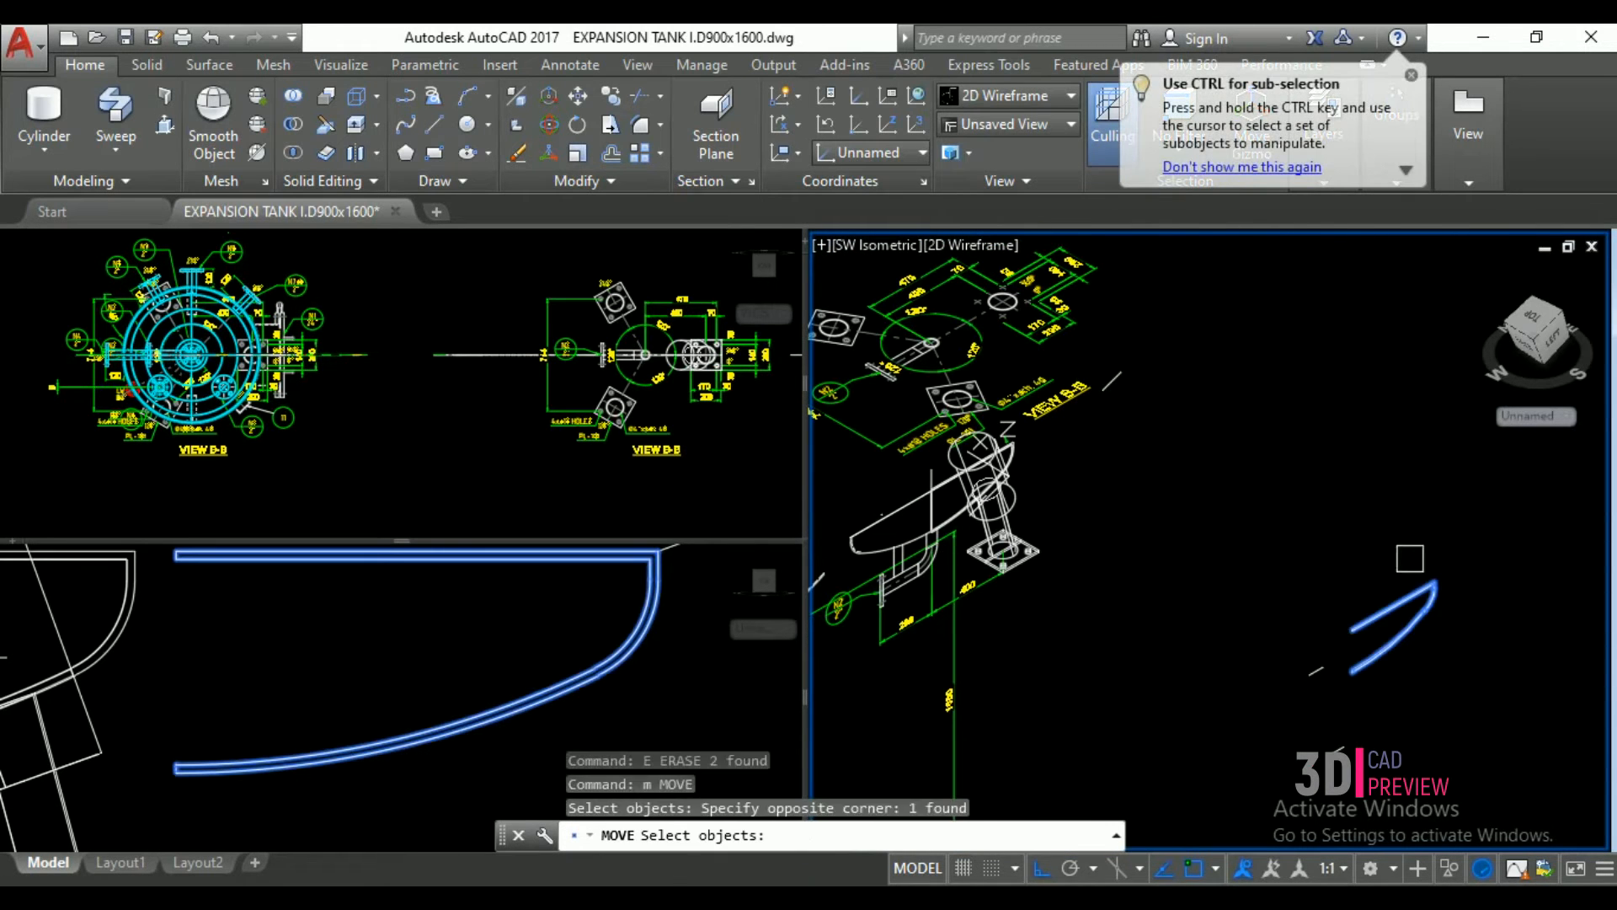
key("Return")
scroll(1426, 574, "up", 6)
left_click(1409, 603)
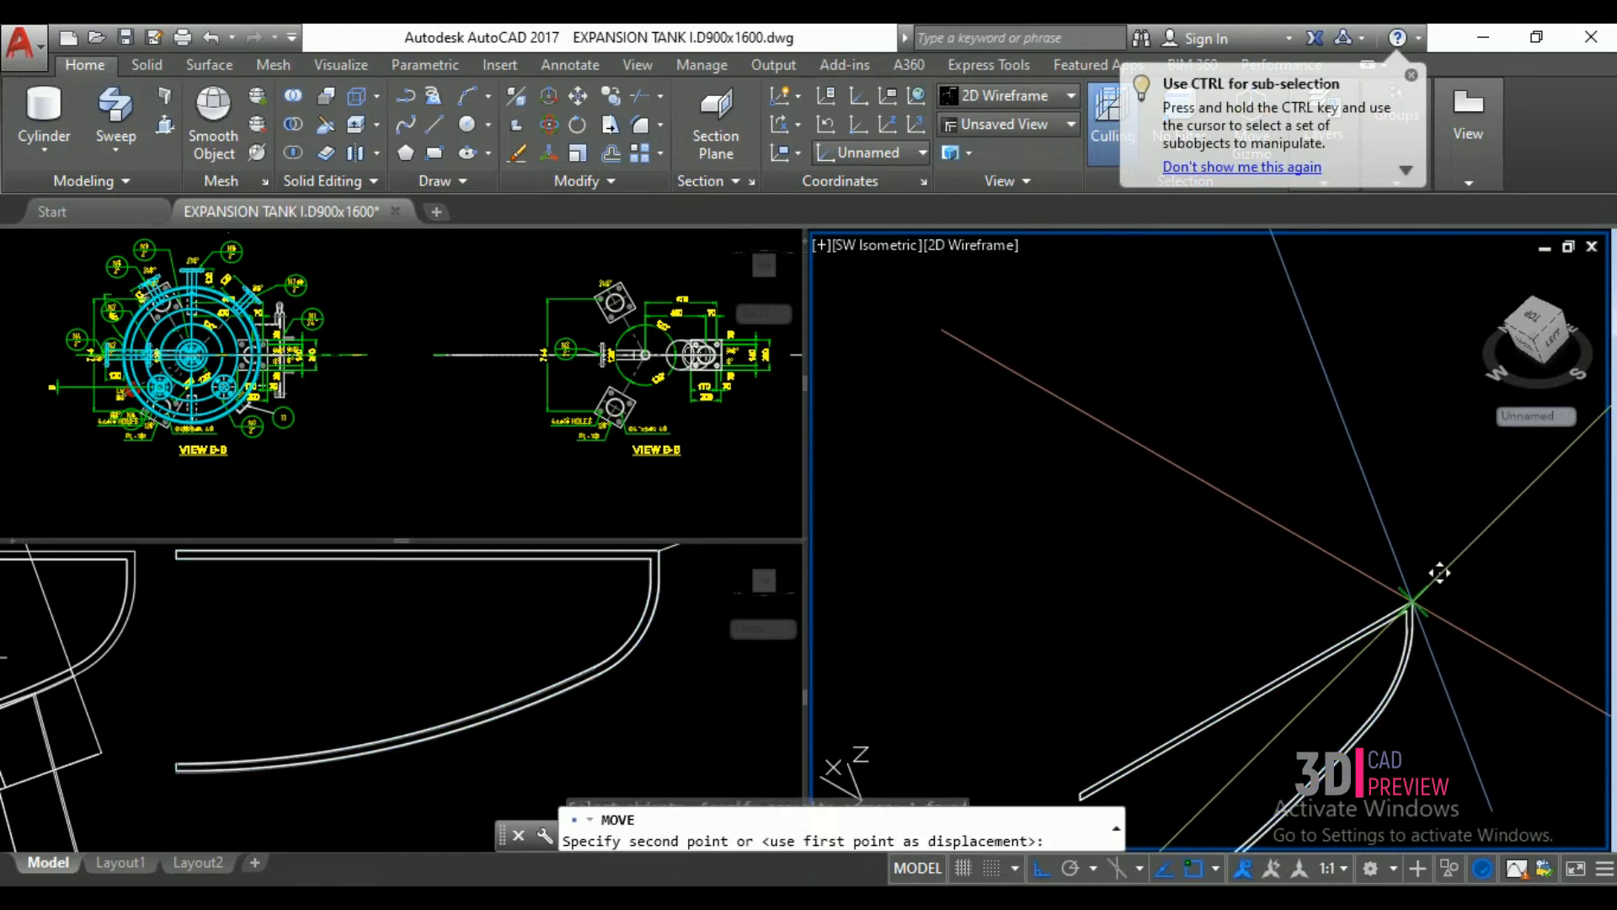
scroll(1180, 472, "down", 4)
left_click(1049, 400)
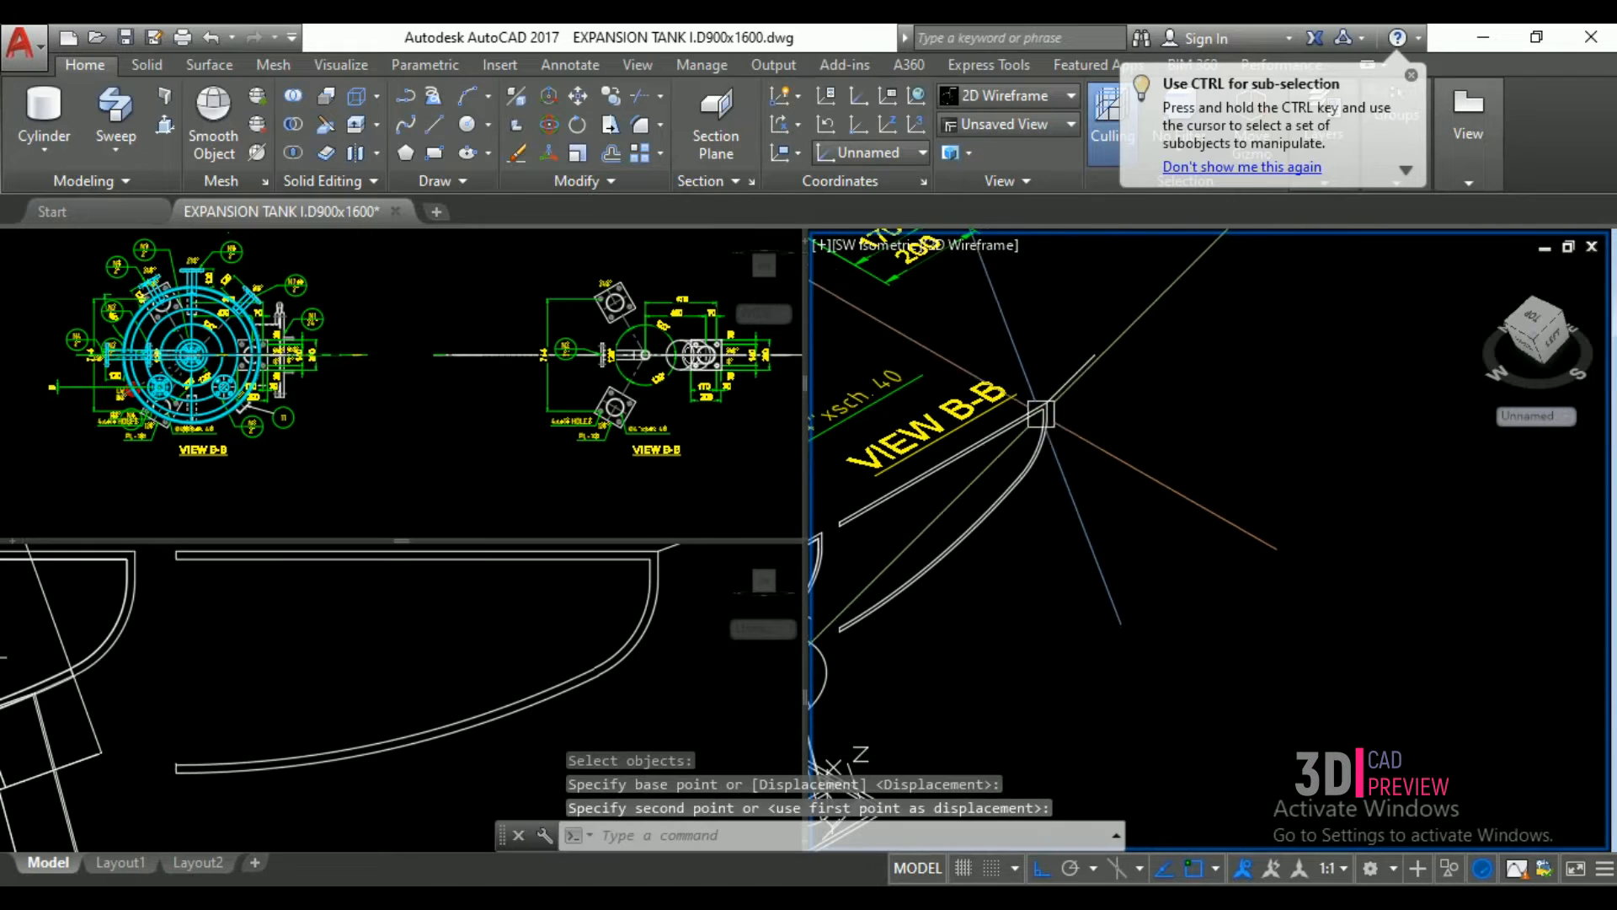
- Revolve the boundary polyline 360° about the vertical axis through its inner upper end in the front view
left_click(476, 682)
type("REV")
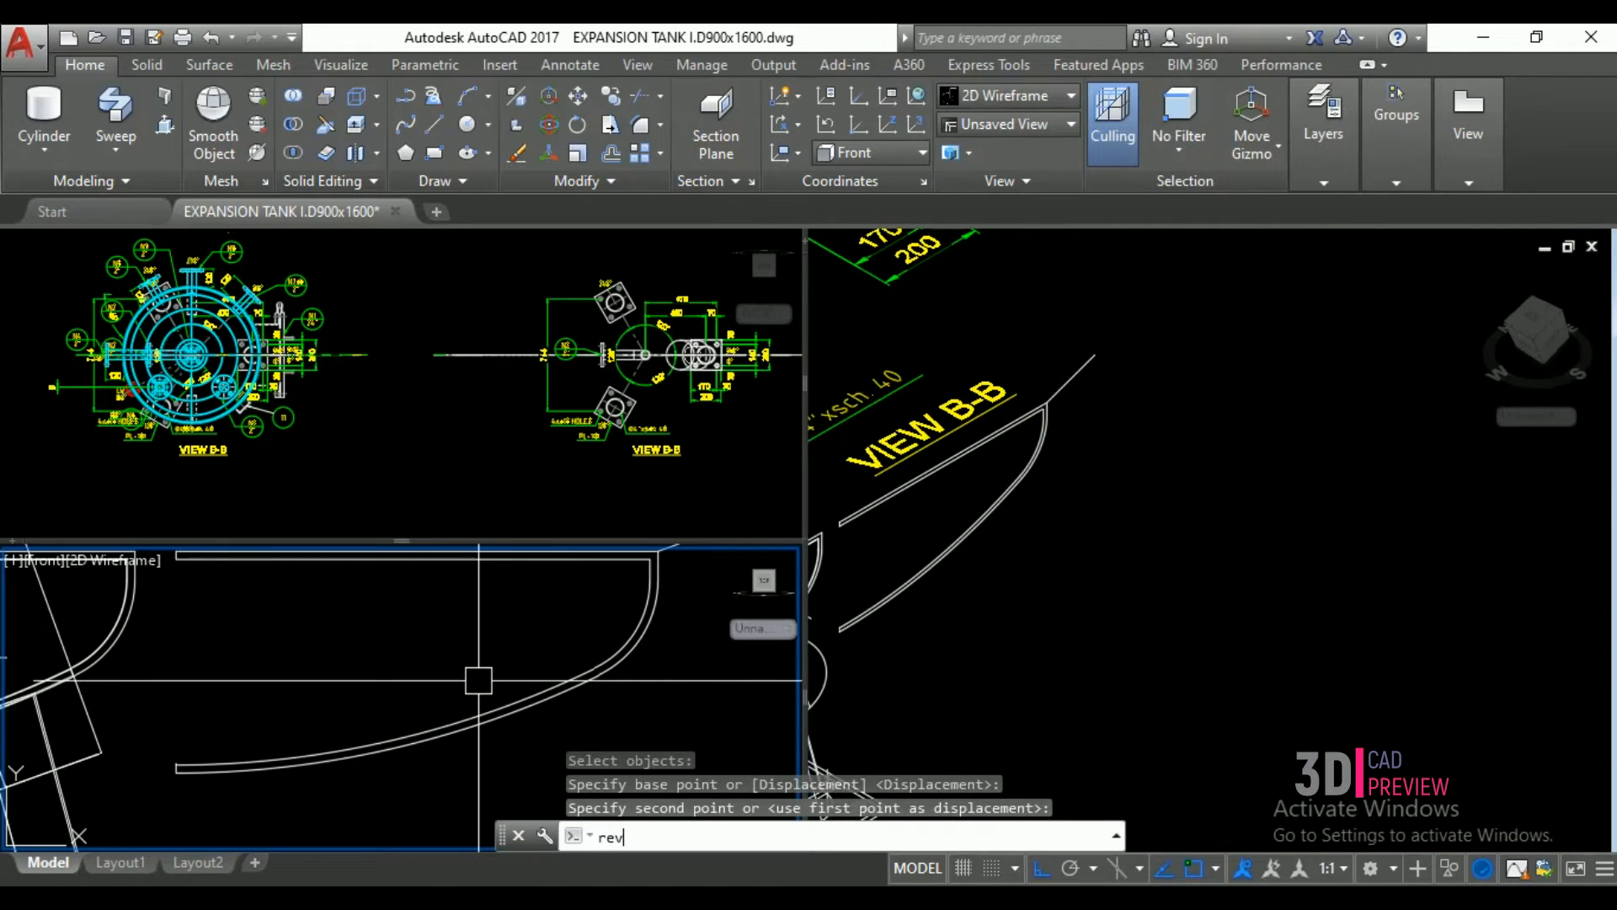
key("Return")
left_click(488, 716)
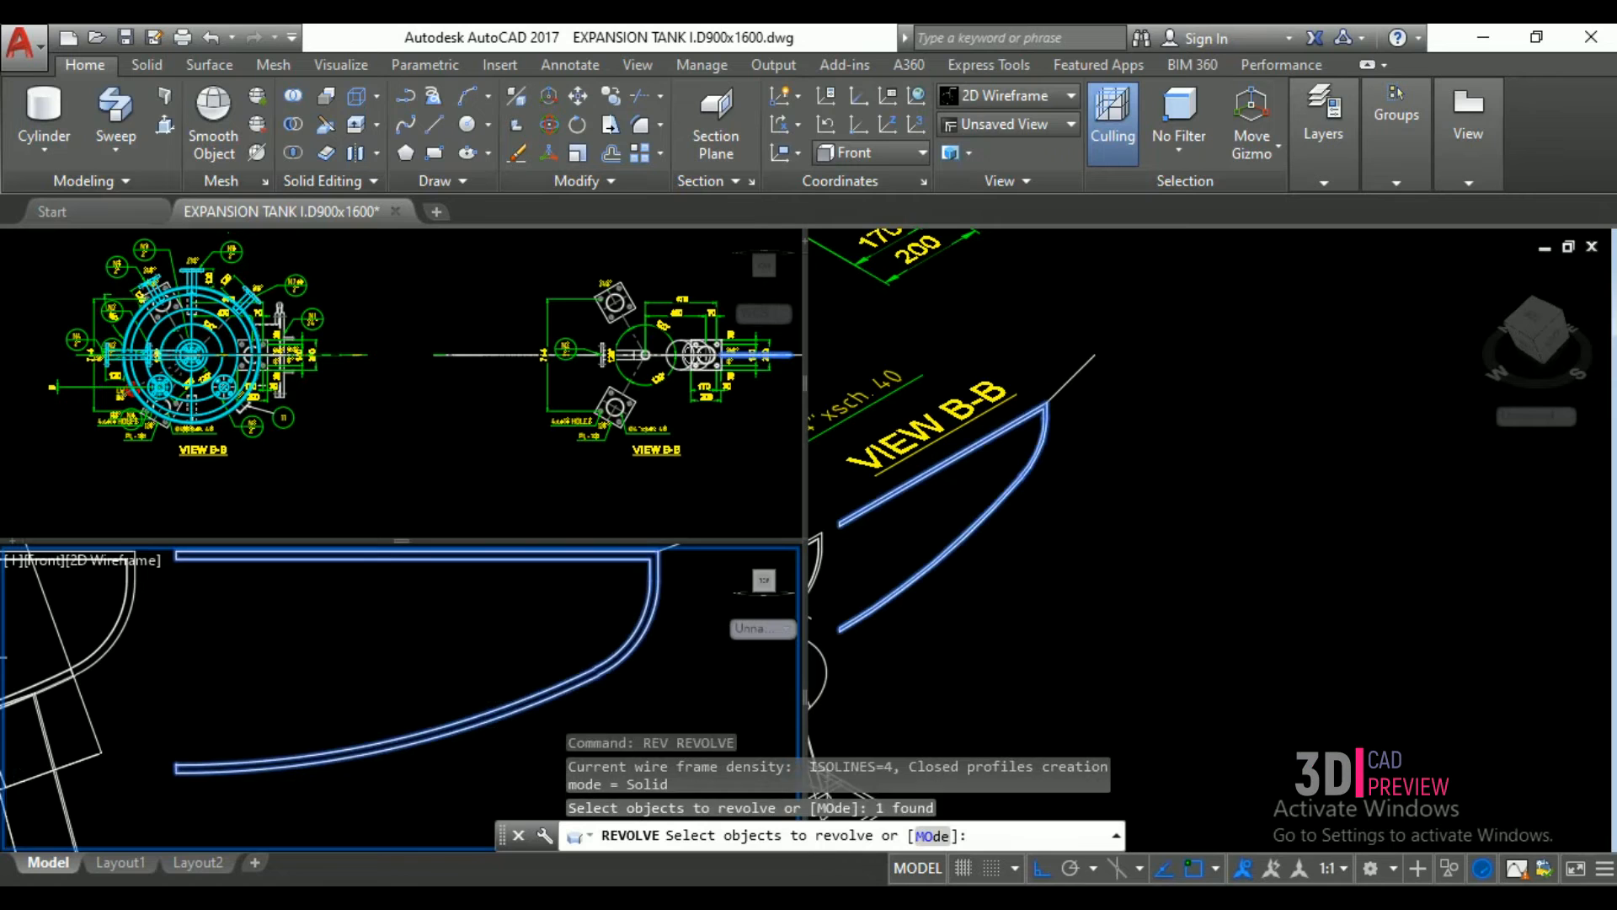
scroll(487, 715, "down", 2)
scroll(336, 643, "up", 4)
key("Return")
left_click(223, 570)
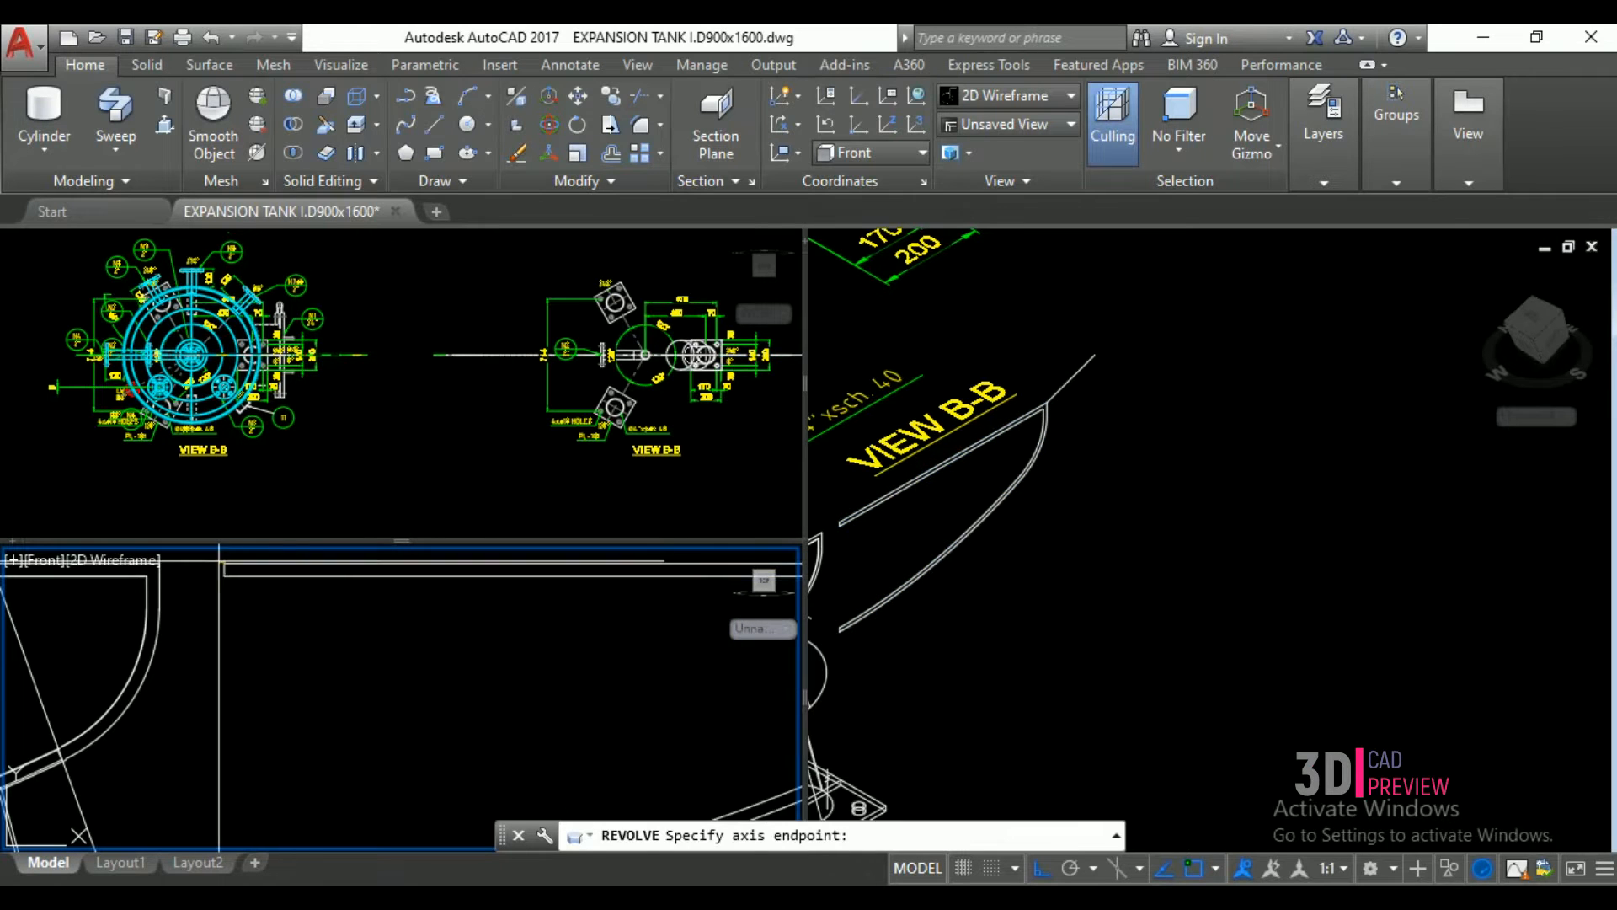
left_click(224, 591)
key("Return")
scroll(252, 613, "down", 5)
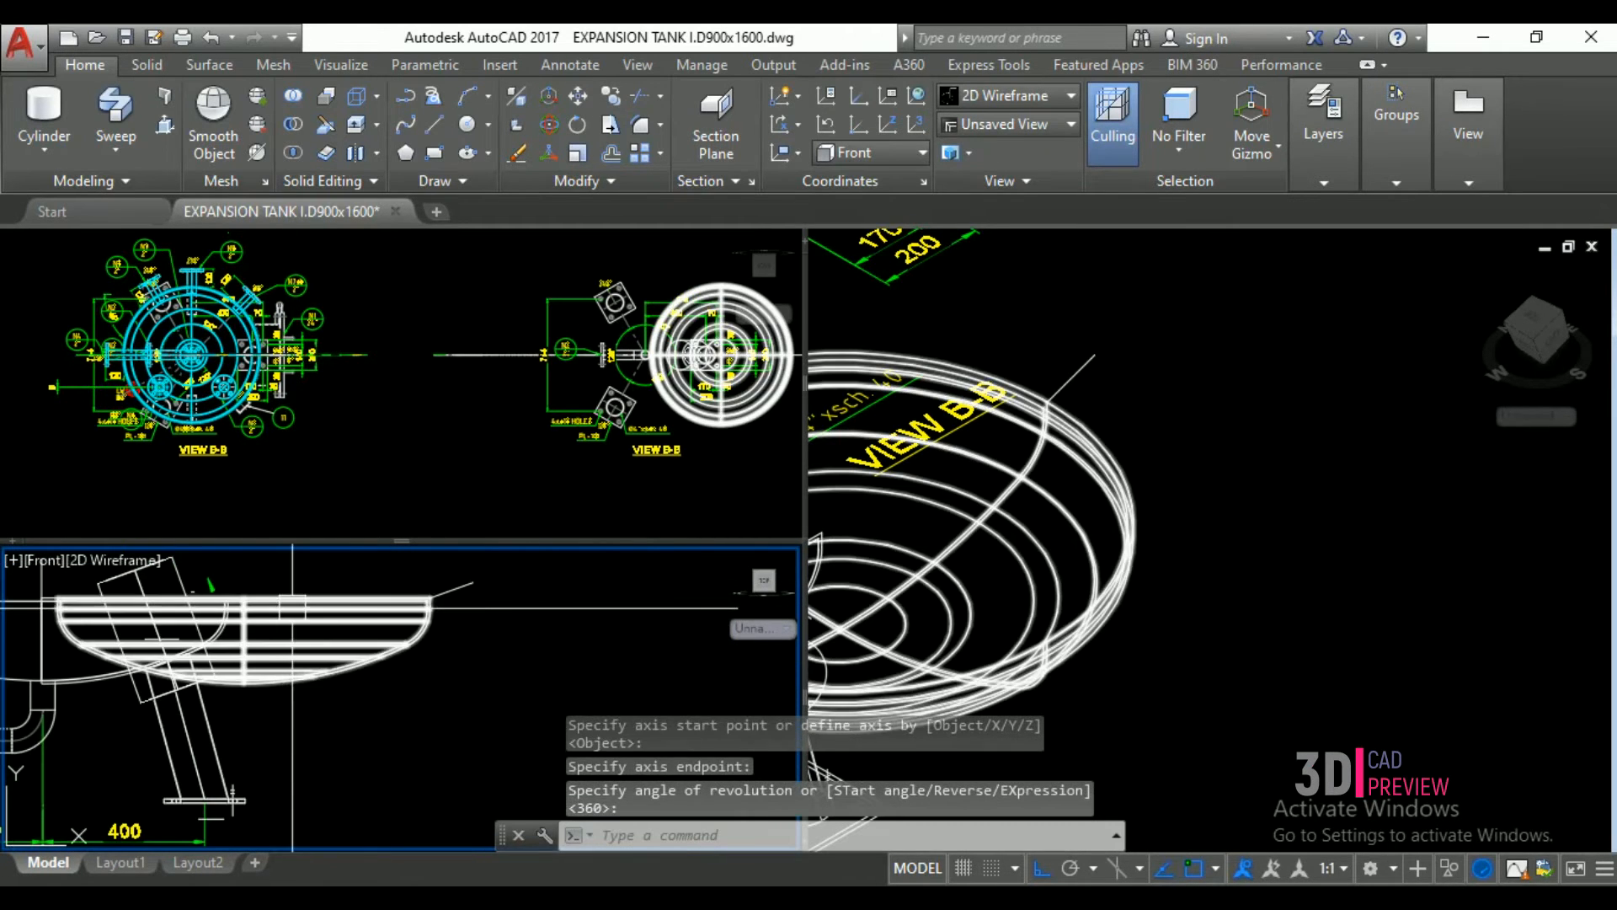
- Move the revolved shell solid 500 mm horizontally back onto the tank centreline in the front view
left_click(304, 614)
scroll(472, 608, "down", 2)
type("m")
key("Return")
left_click(494, 650)
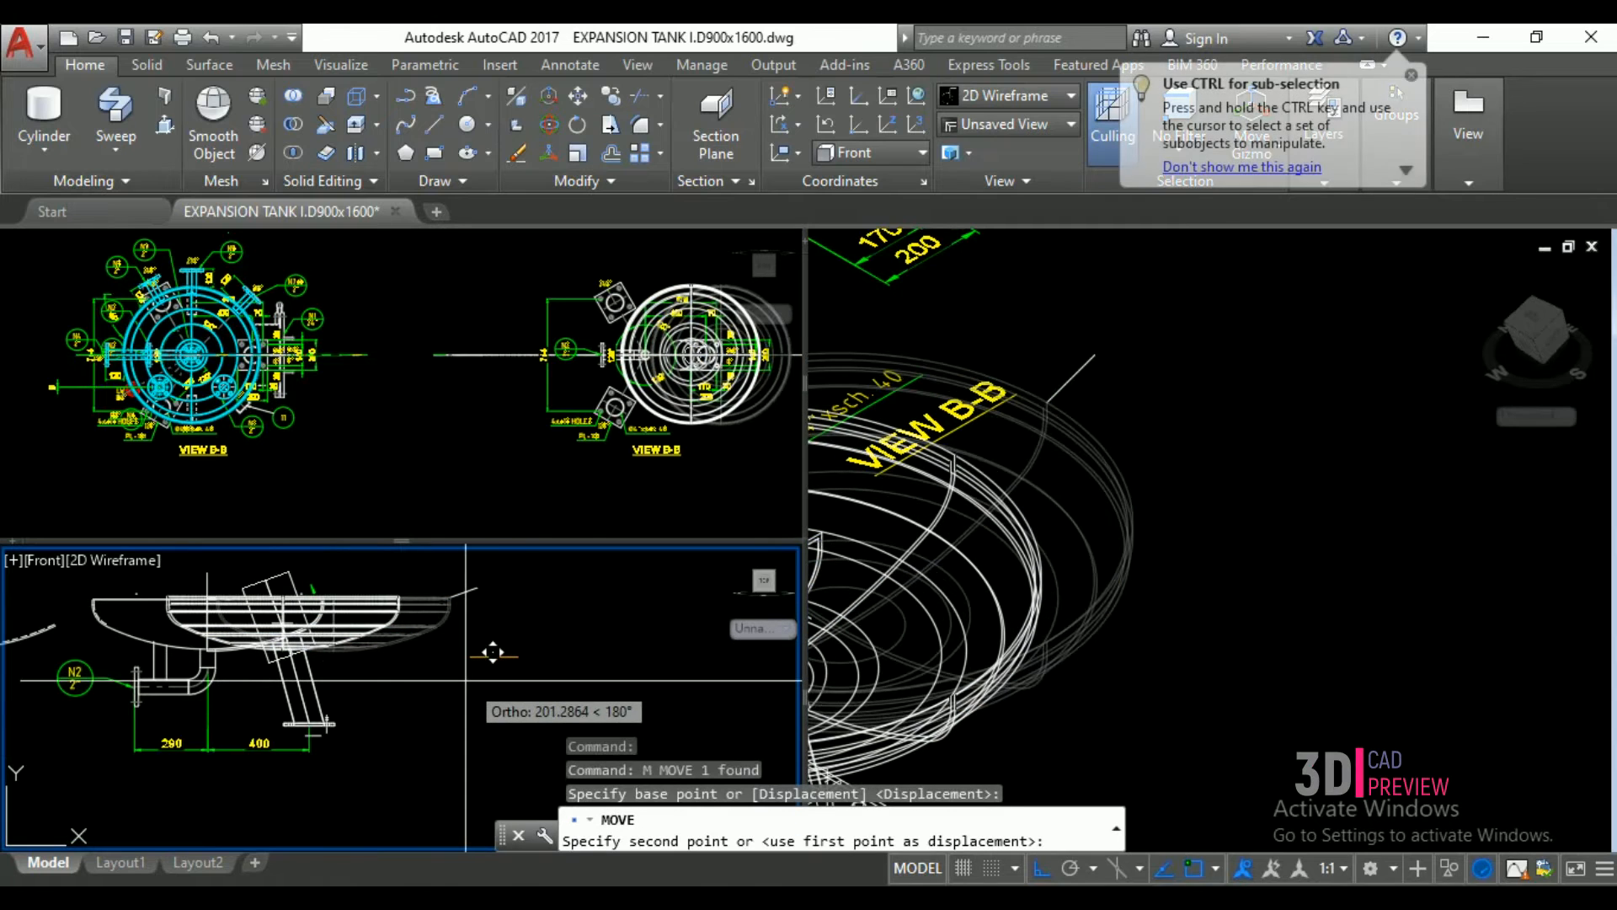
type("500")
key("Return")
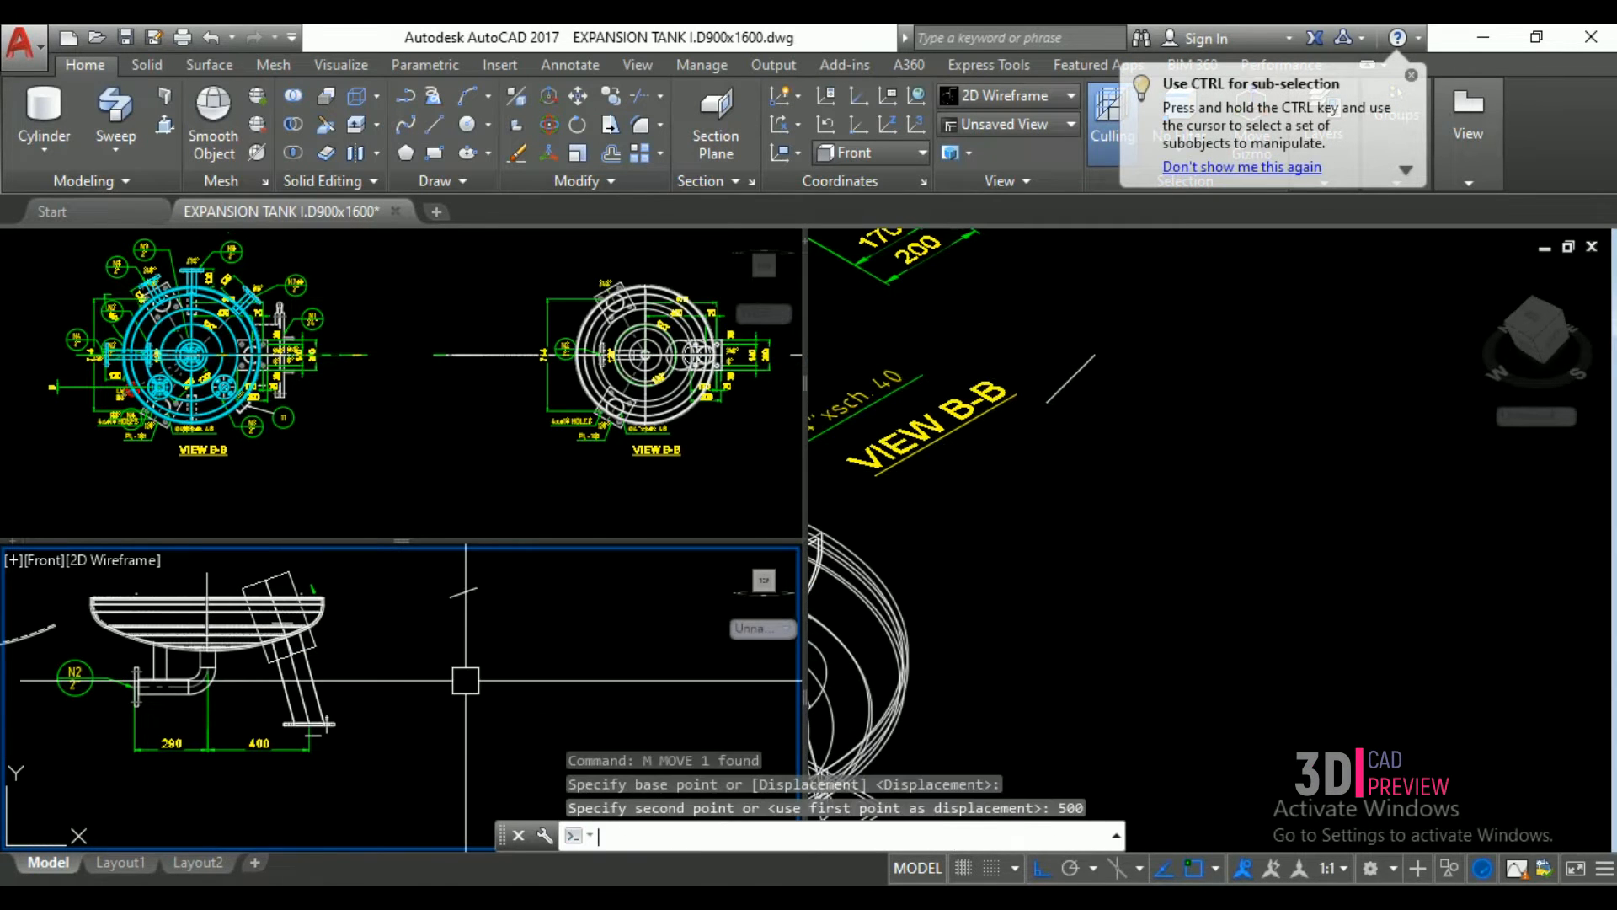
- Intersect the inclined cylinder around the leg with the revolved shell solid
left_click(291, 152)
scroll(994, 563, "down", 4)
left_click(1007, 564)
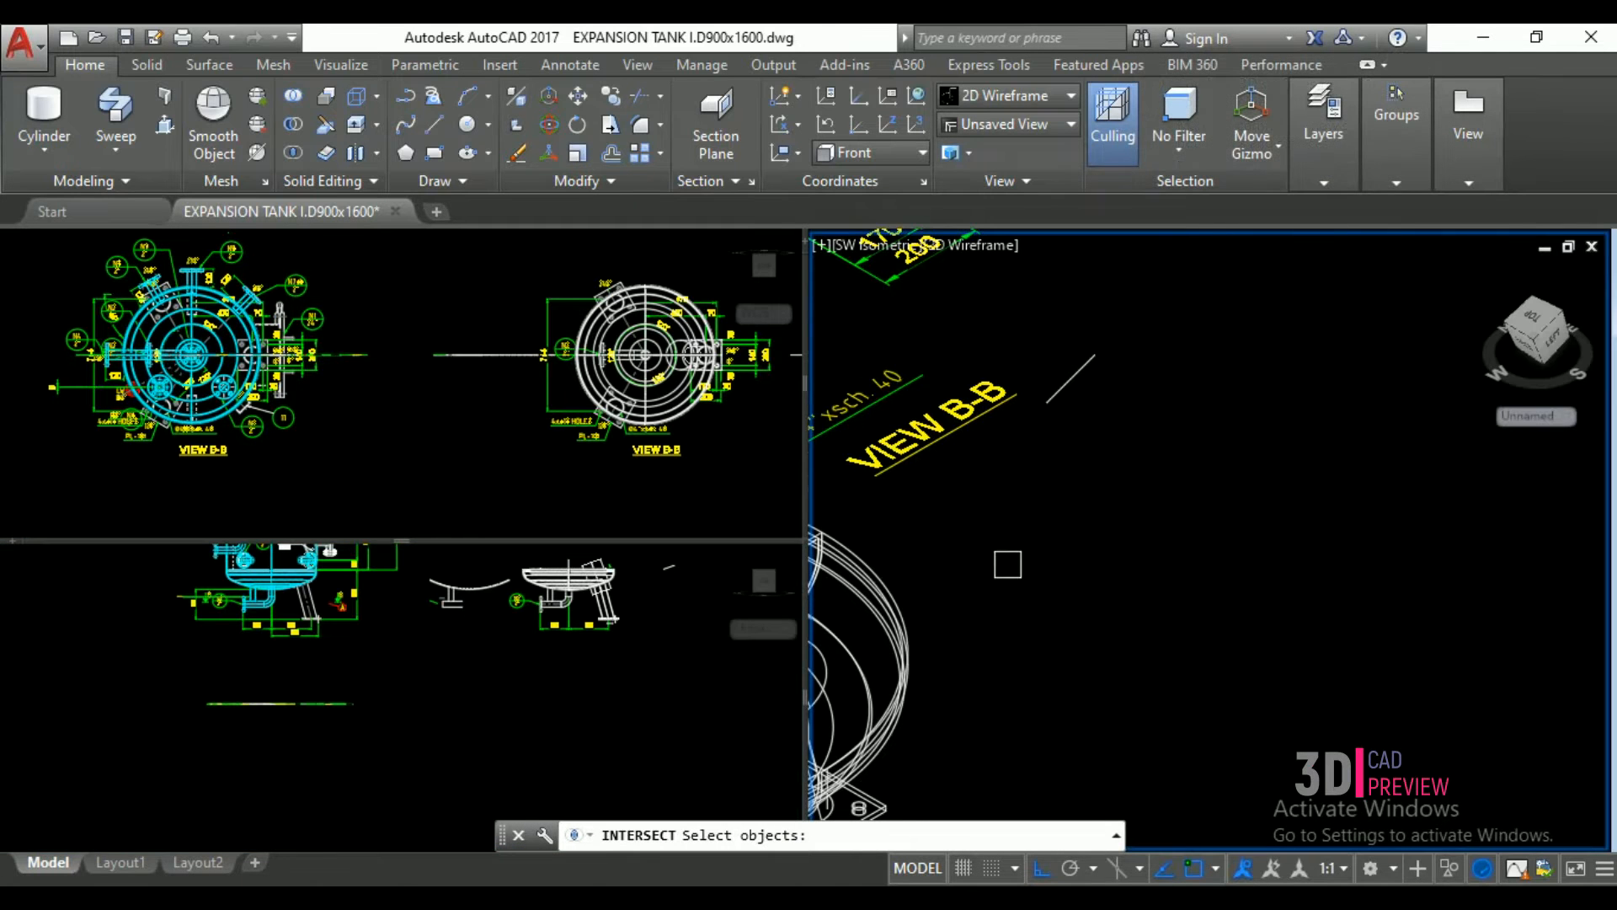
scroll(1008, 563, "down", 4)
scroll(893, 576, "up", 6)
scroll(856, 564, "up", 2)
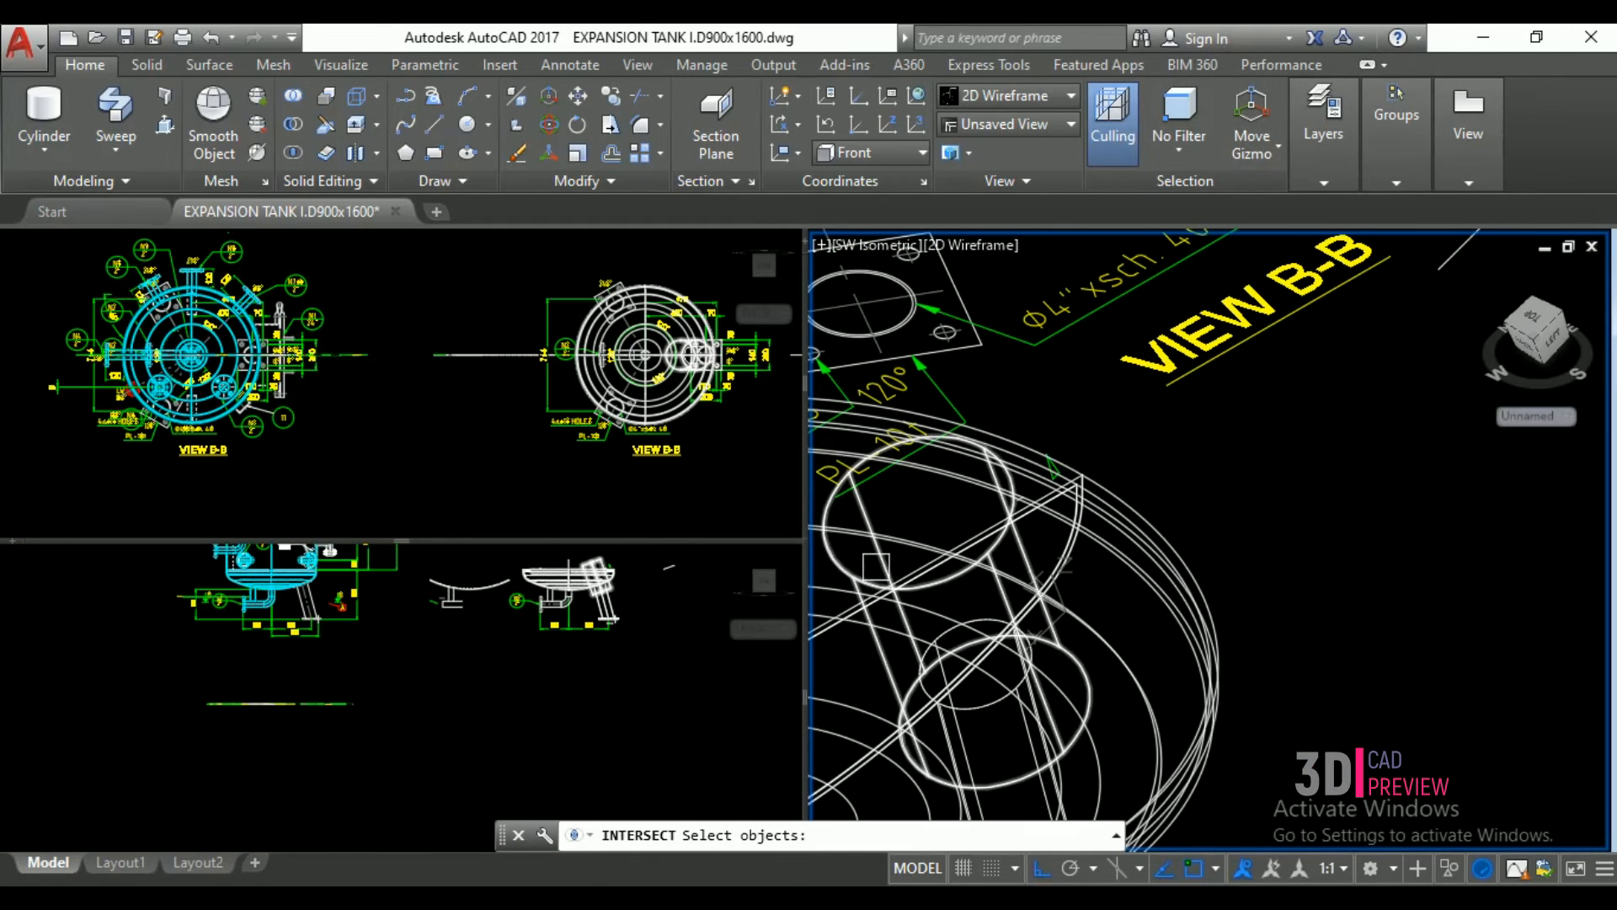
left_click(877, 559)
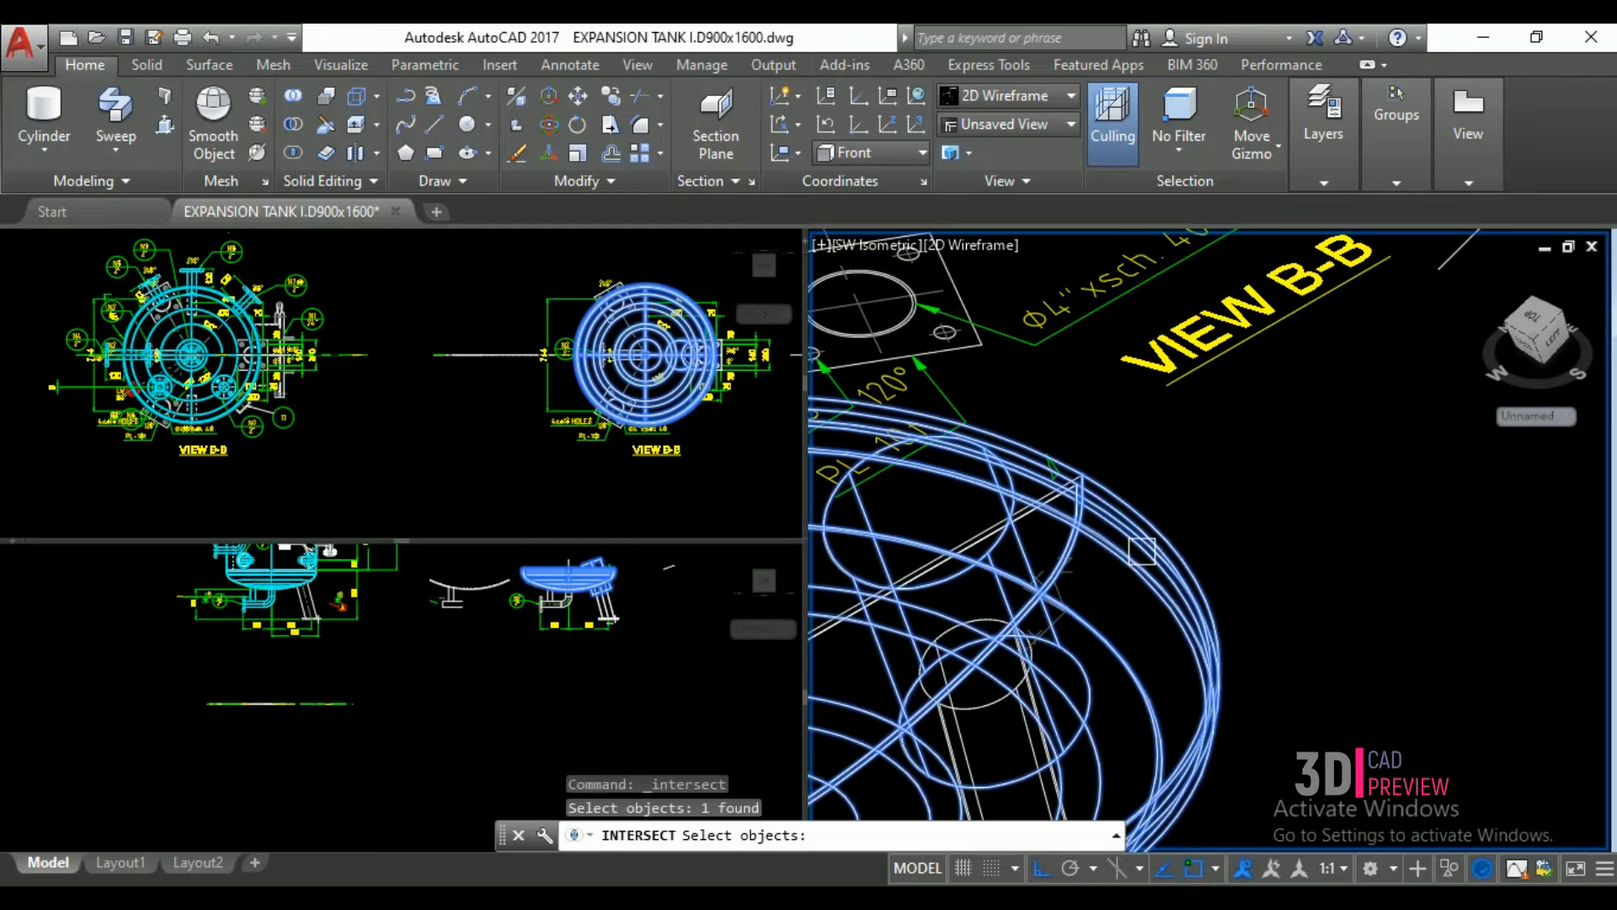
key("Return")
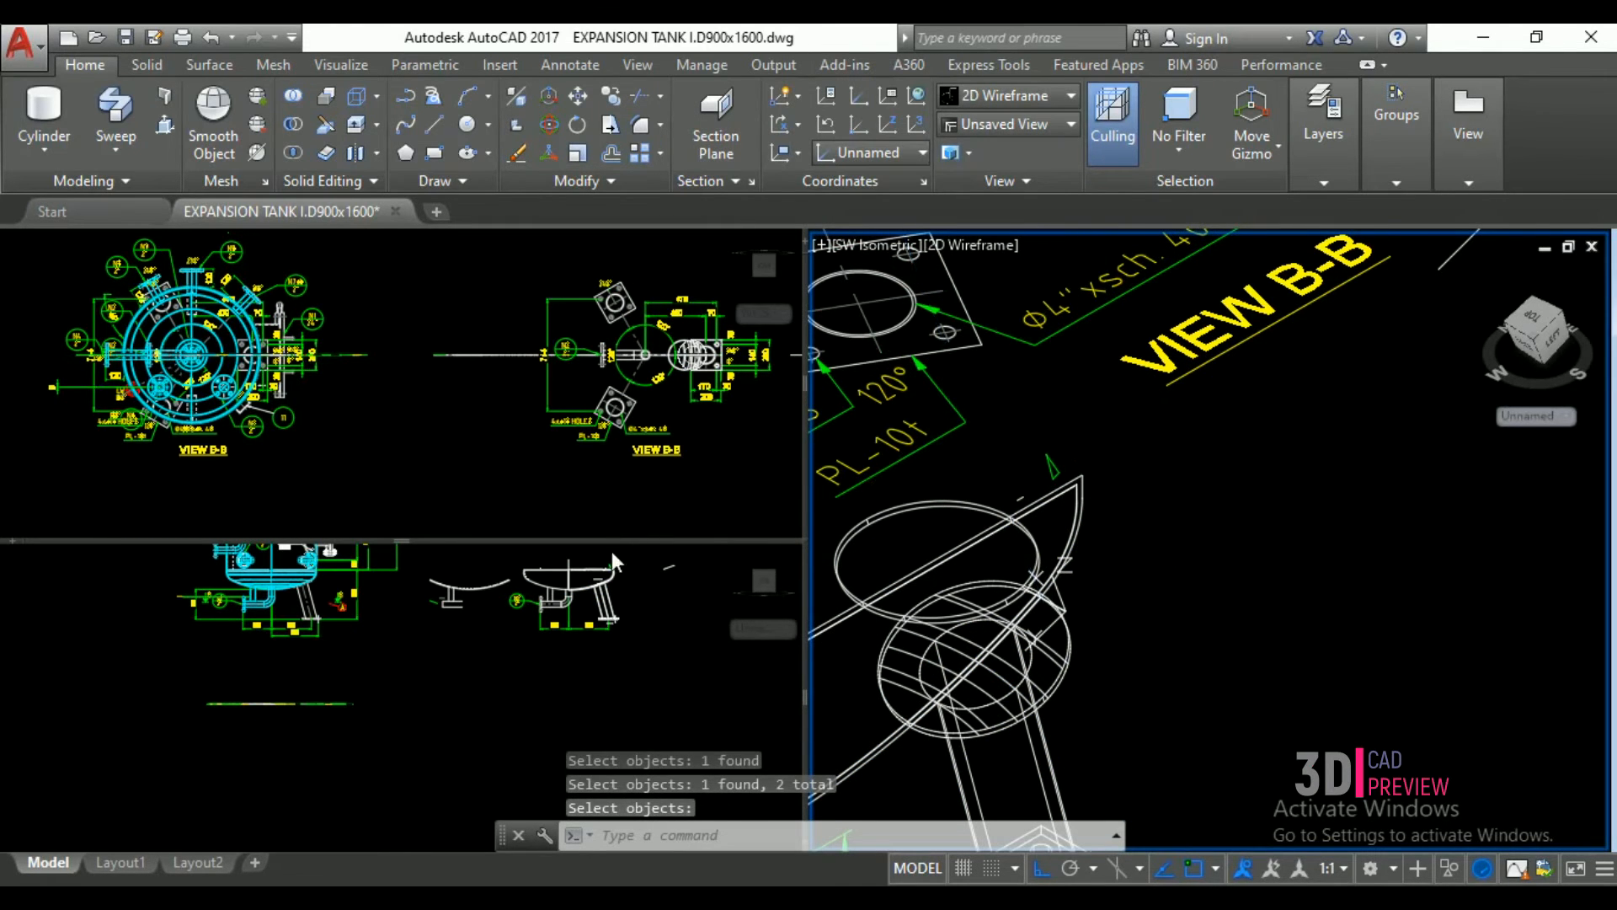
- Set the isometric view to the Conceptual visual style, and make the front view active
left_click(1006, 249)
left_click(1078, 331)
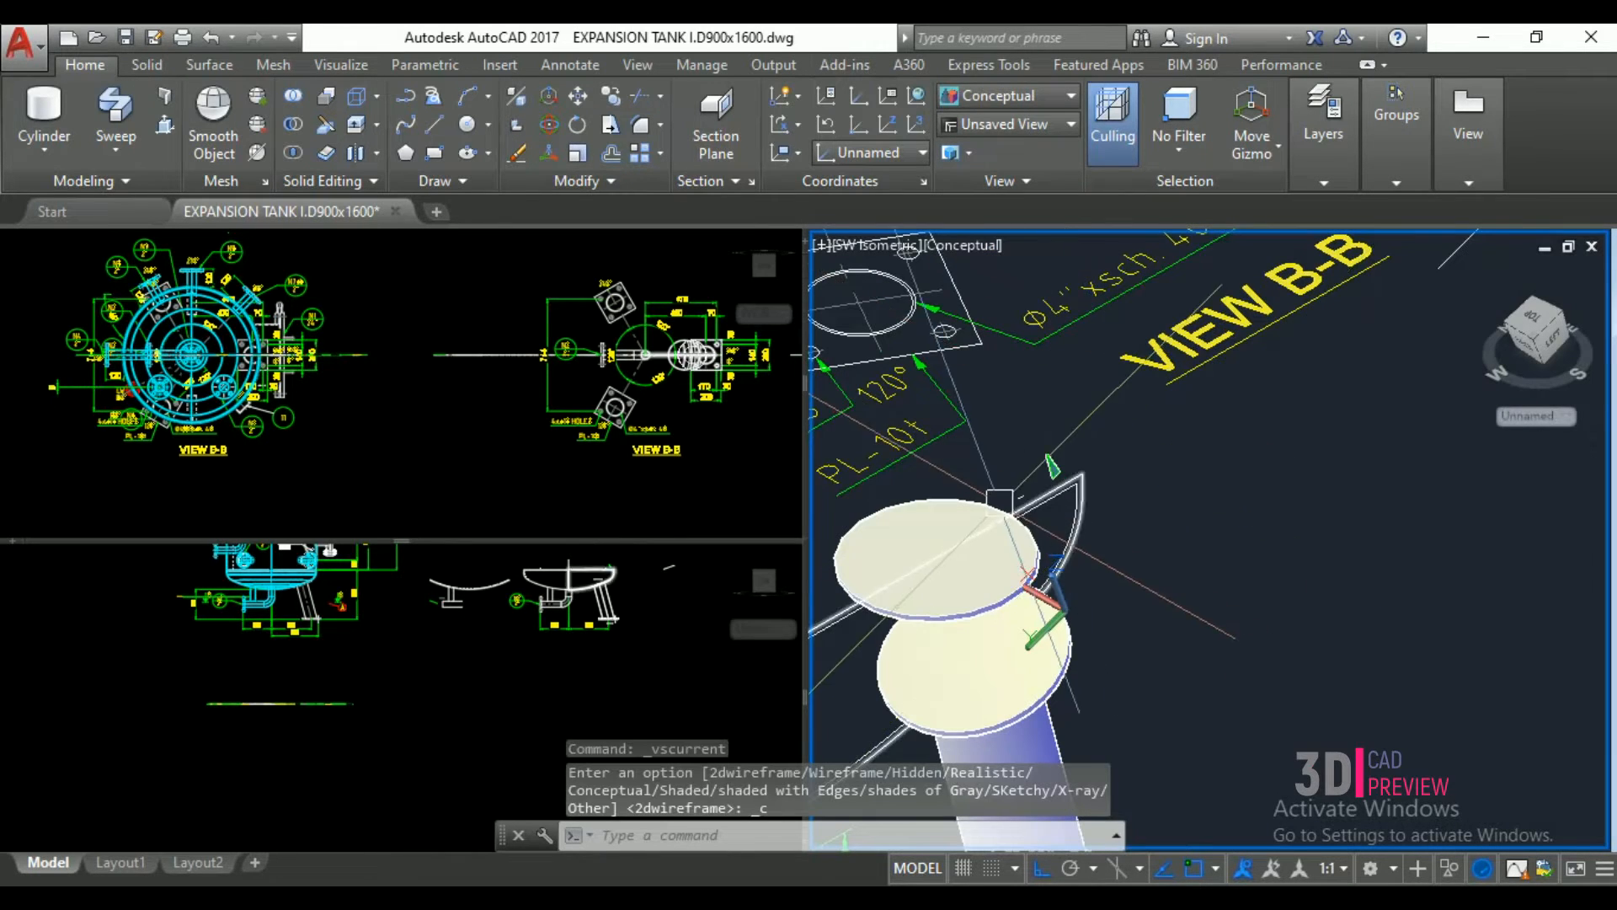
left_click(941, 486)
left_click(660, 594)
scroll(648, 596, "up", 5)
key("Escape")
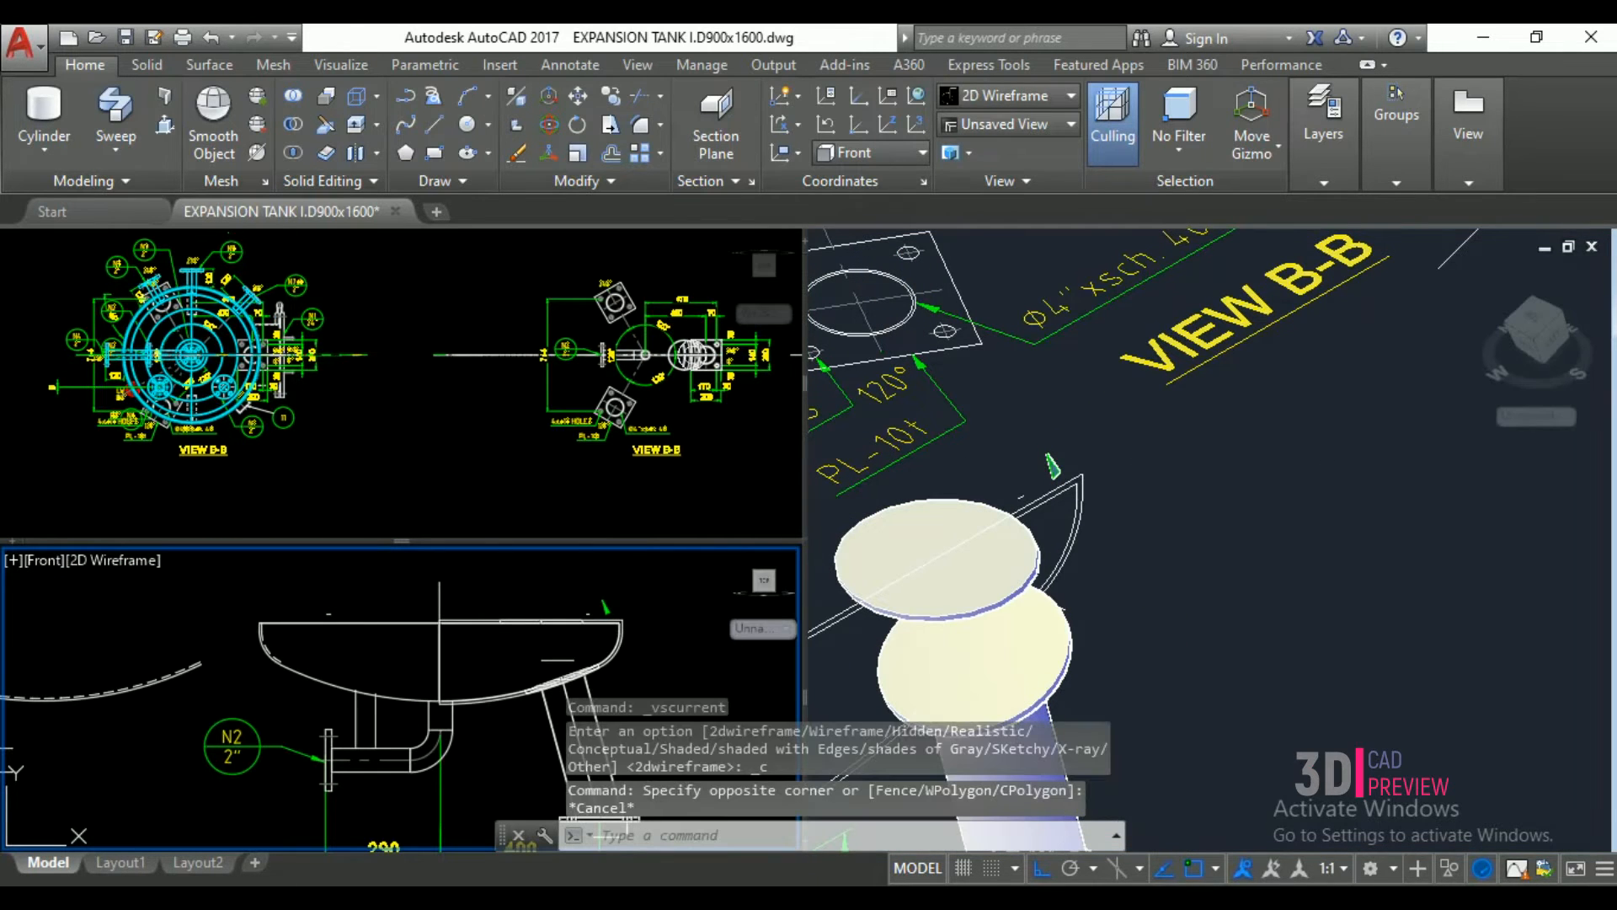
key("Escape")
type("sli")
key("Escape")
key("Escape")
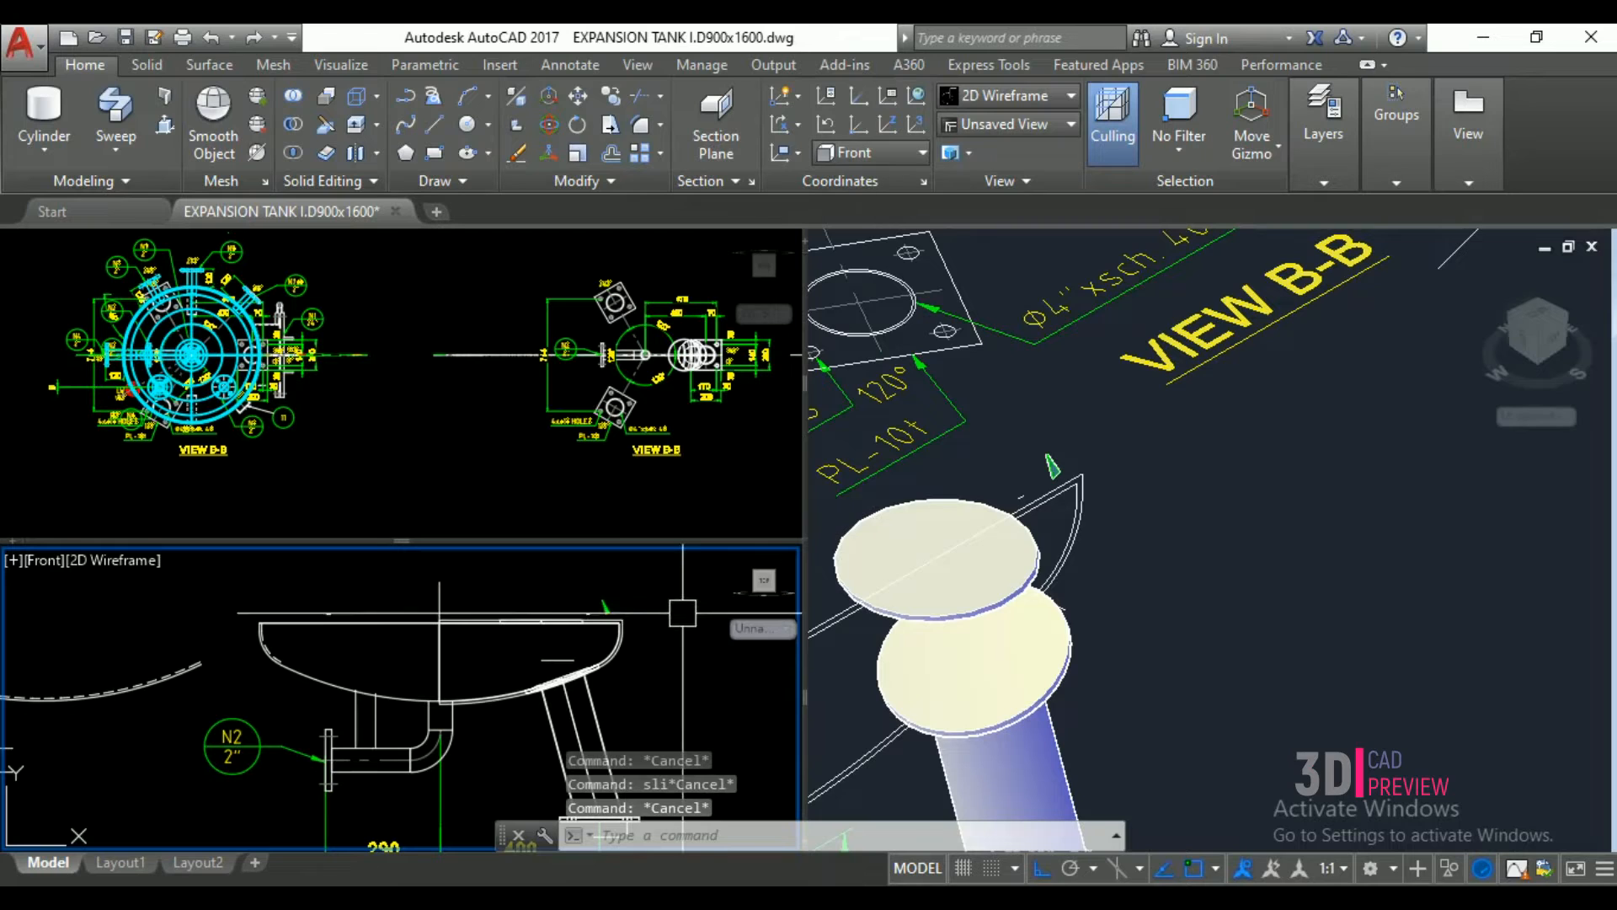
type("si")
key("BackSpace")
key("BackSpace")
- Slice the intersected solid in the front view with a plane between the upper disc and the curved pad, keeping both sides
type("sli")
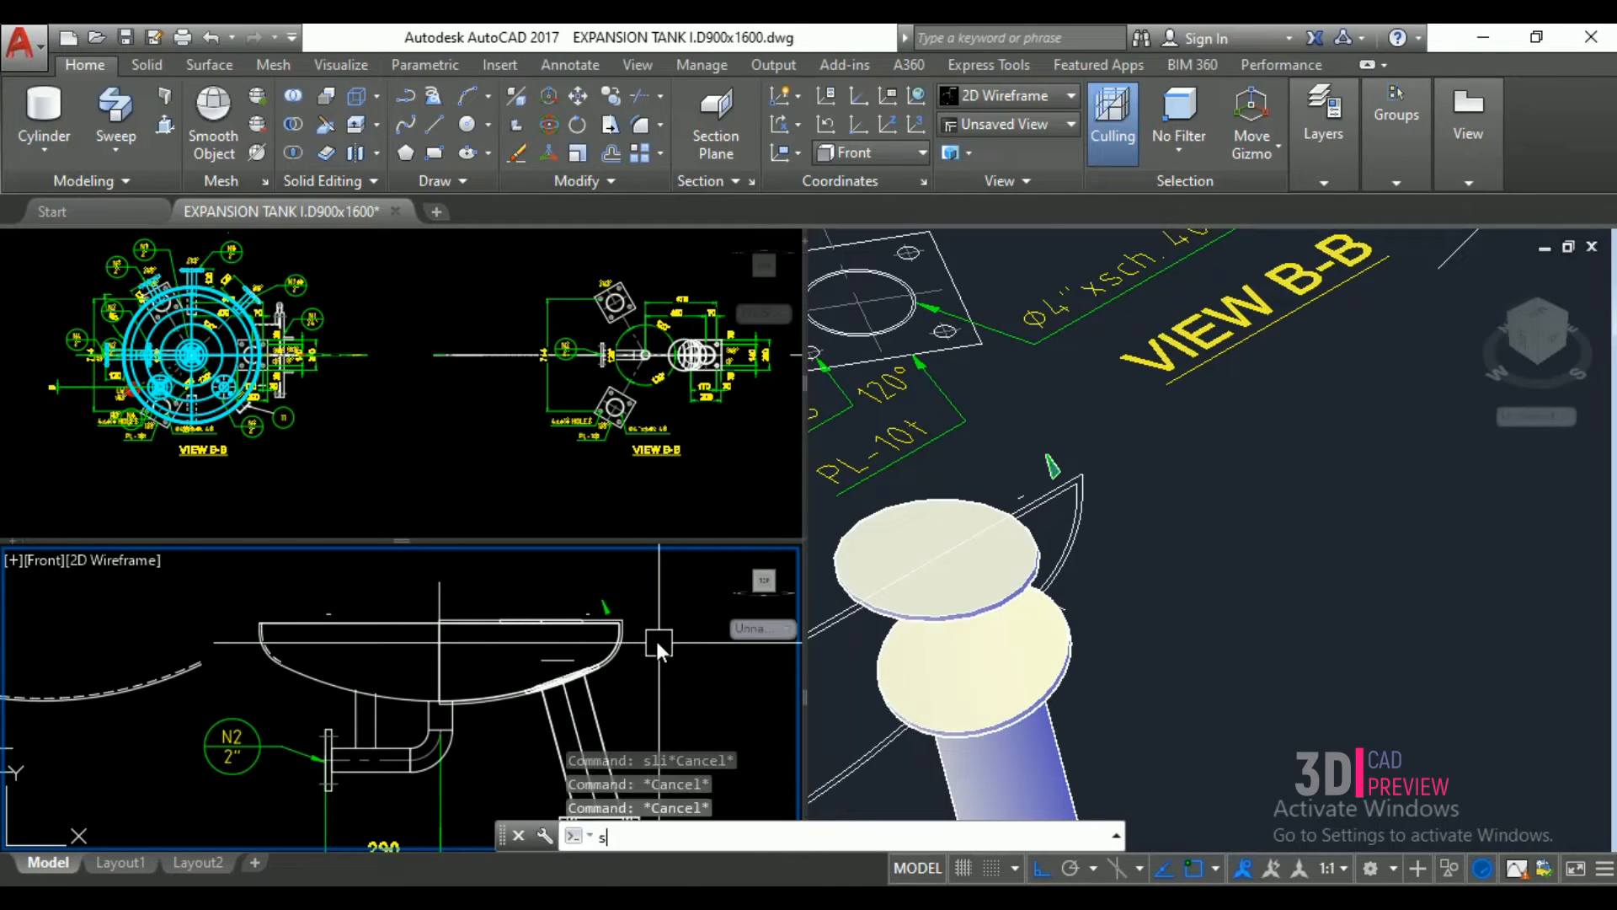
key("Return")
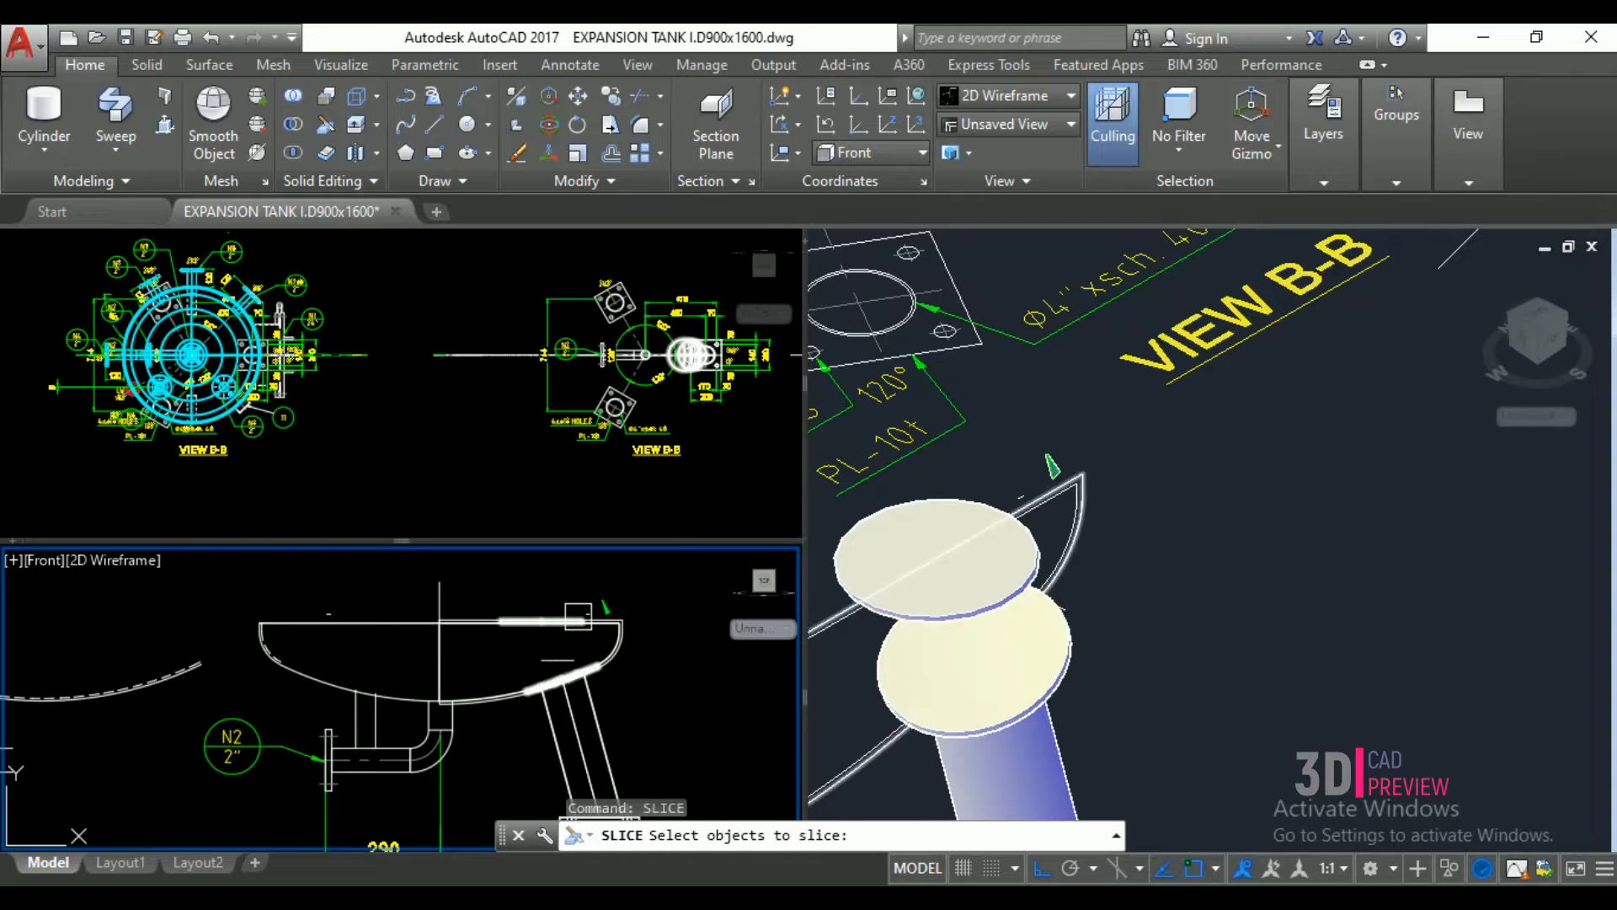
scroll(574, 594, "up", 4)
scroll(590, 606, "down", 2)
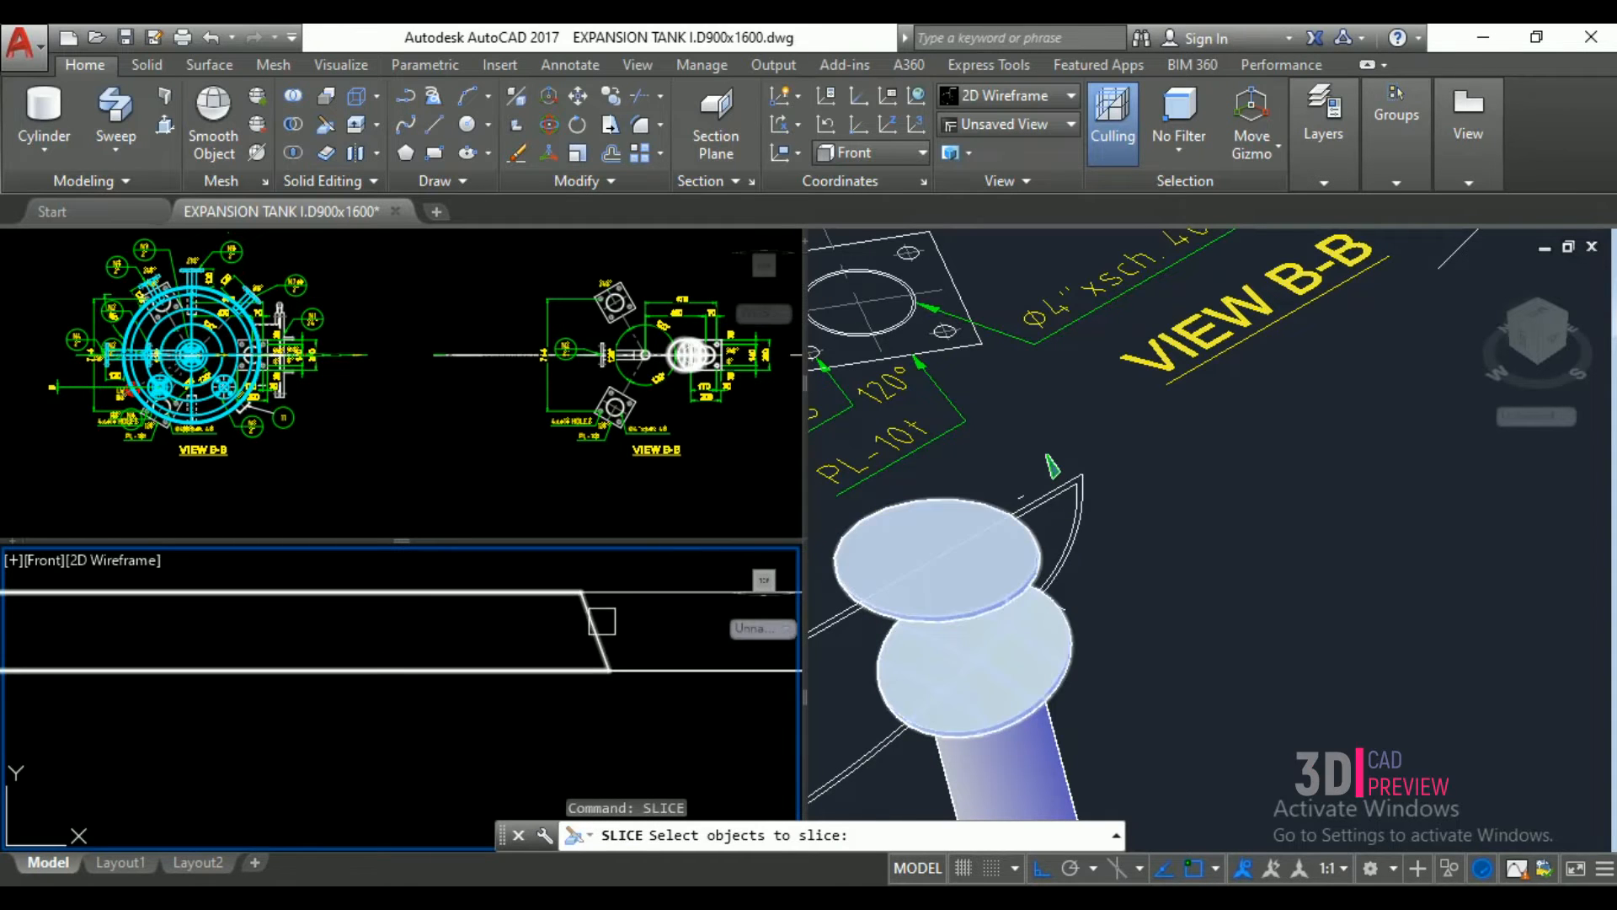
left_click(516, 628)
key("Return")
left_click(499, 632)
left_click(541, 673)
key("Return")
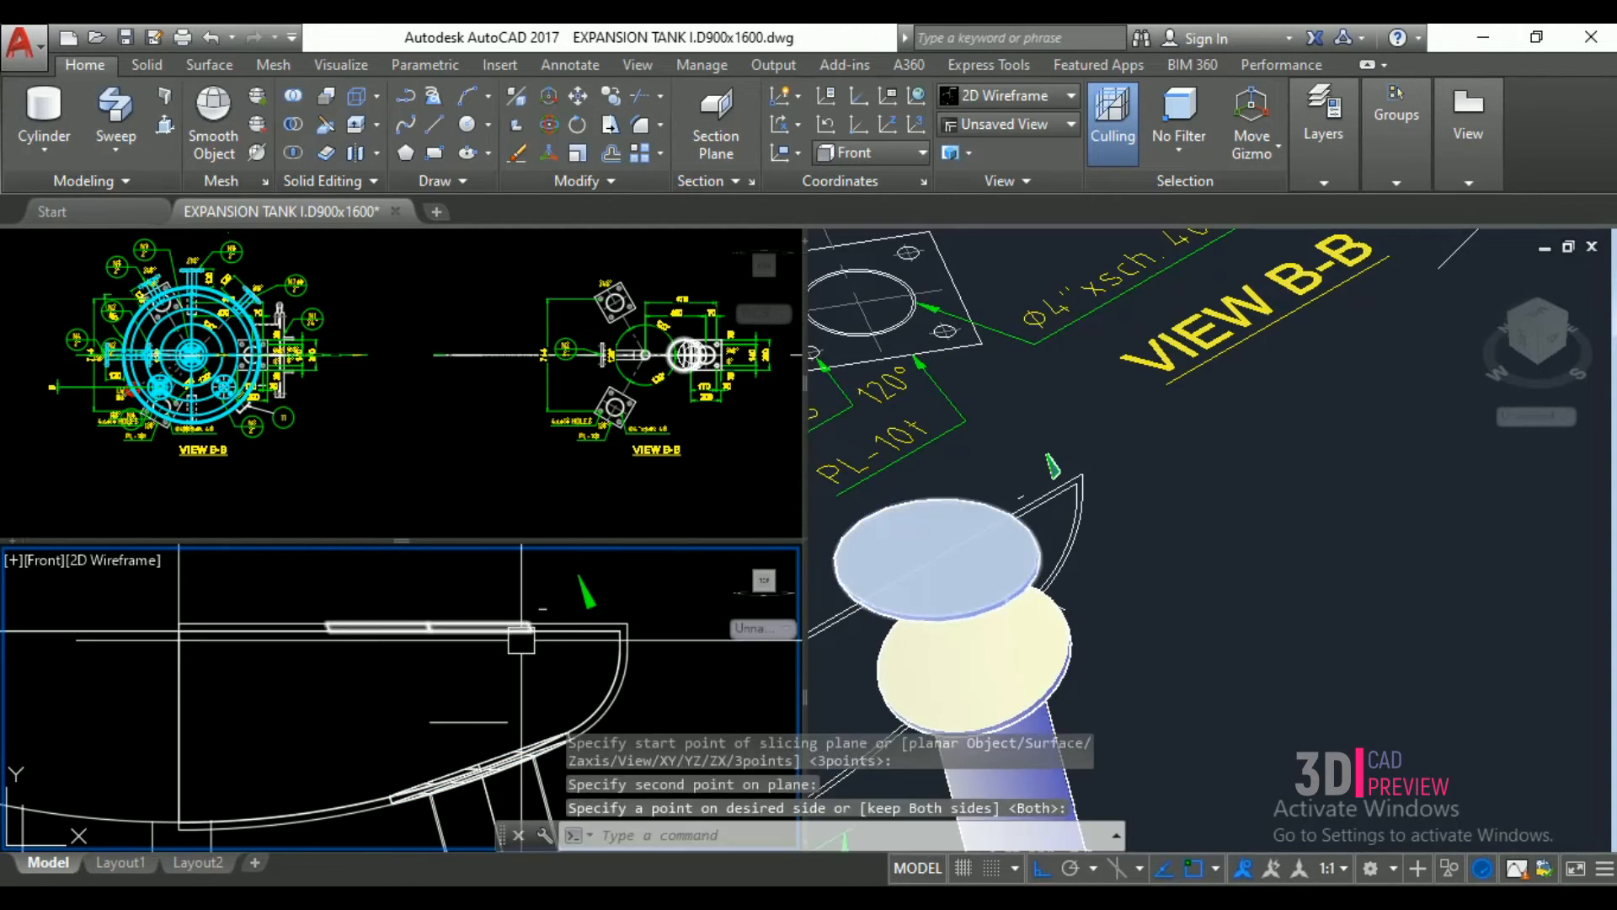
- Delete the separated upper disc, leaving only the curved pad on top of the leg pipe
left_click(524, 636)
key("Delete")
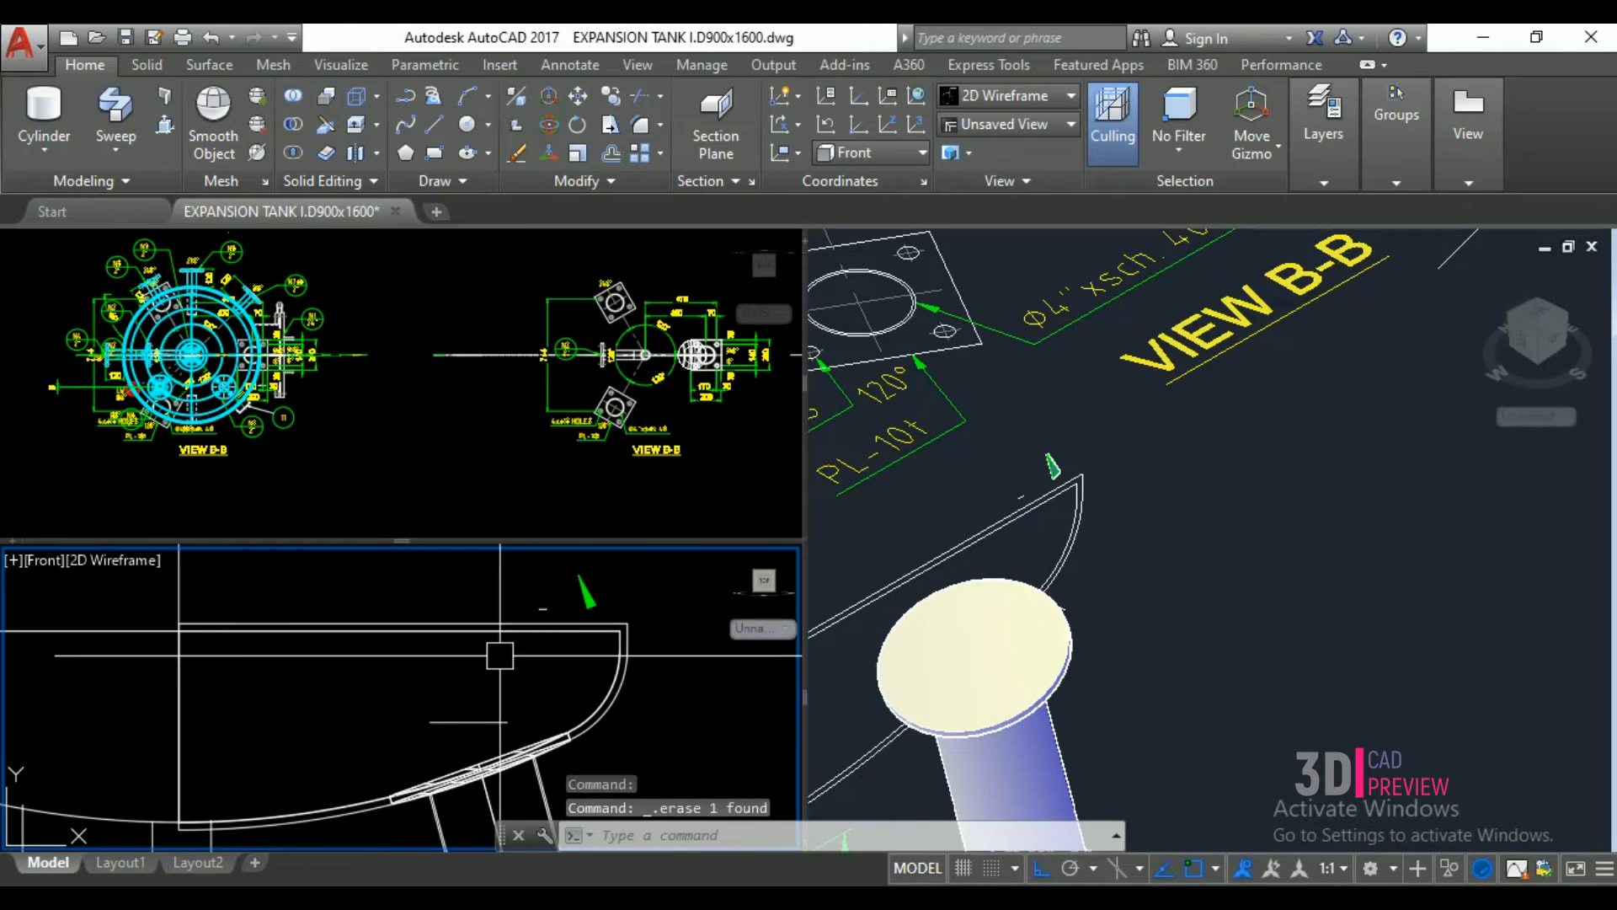
left_click(1153, 531)
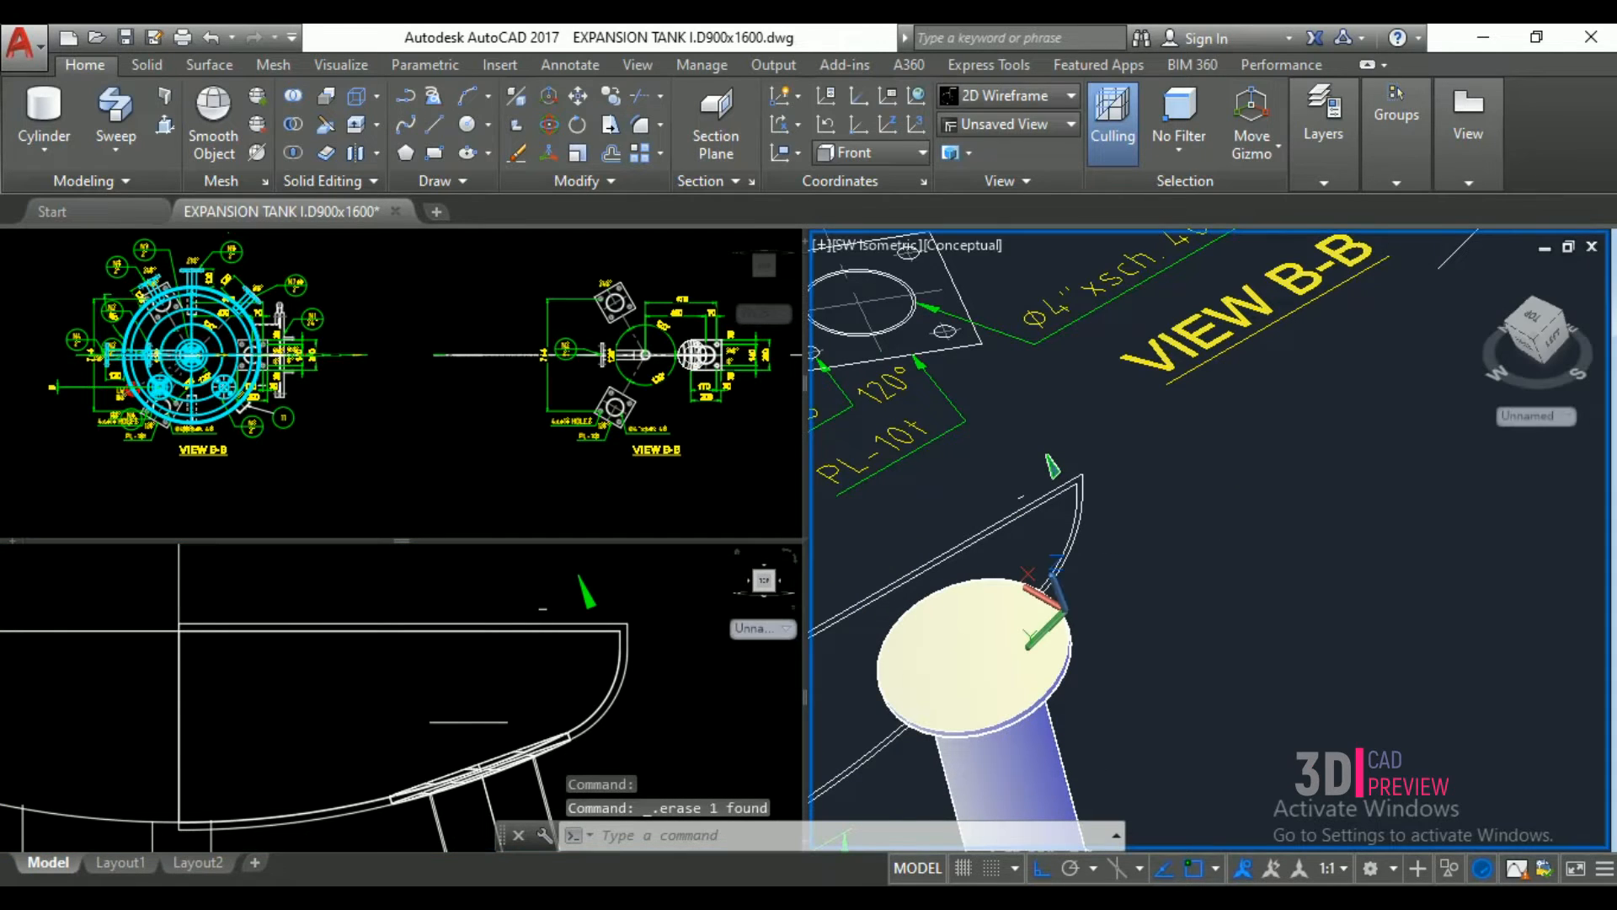
- Switch the isometric view to the 2D Wireframe visual style, and set the top view's coordinate system to Top
left_click(980, 251)
left_click(1023, 303)
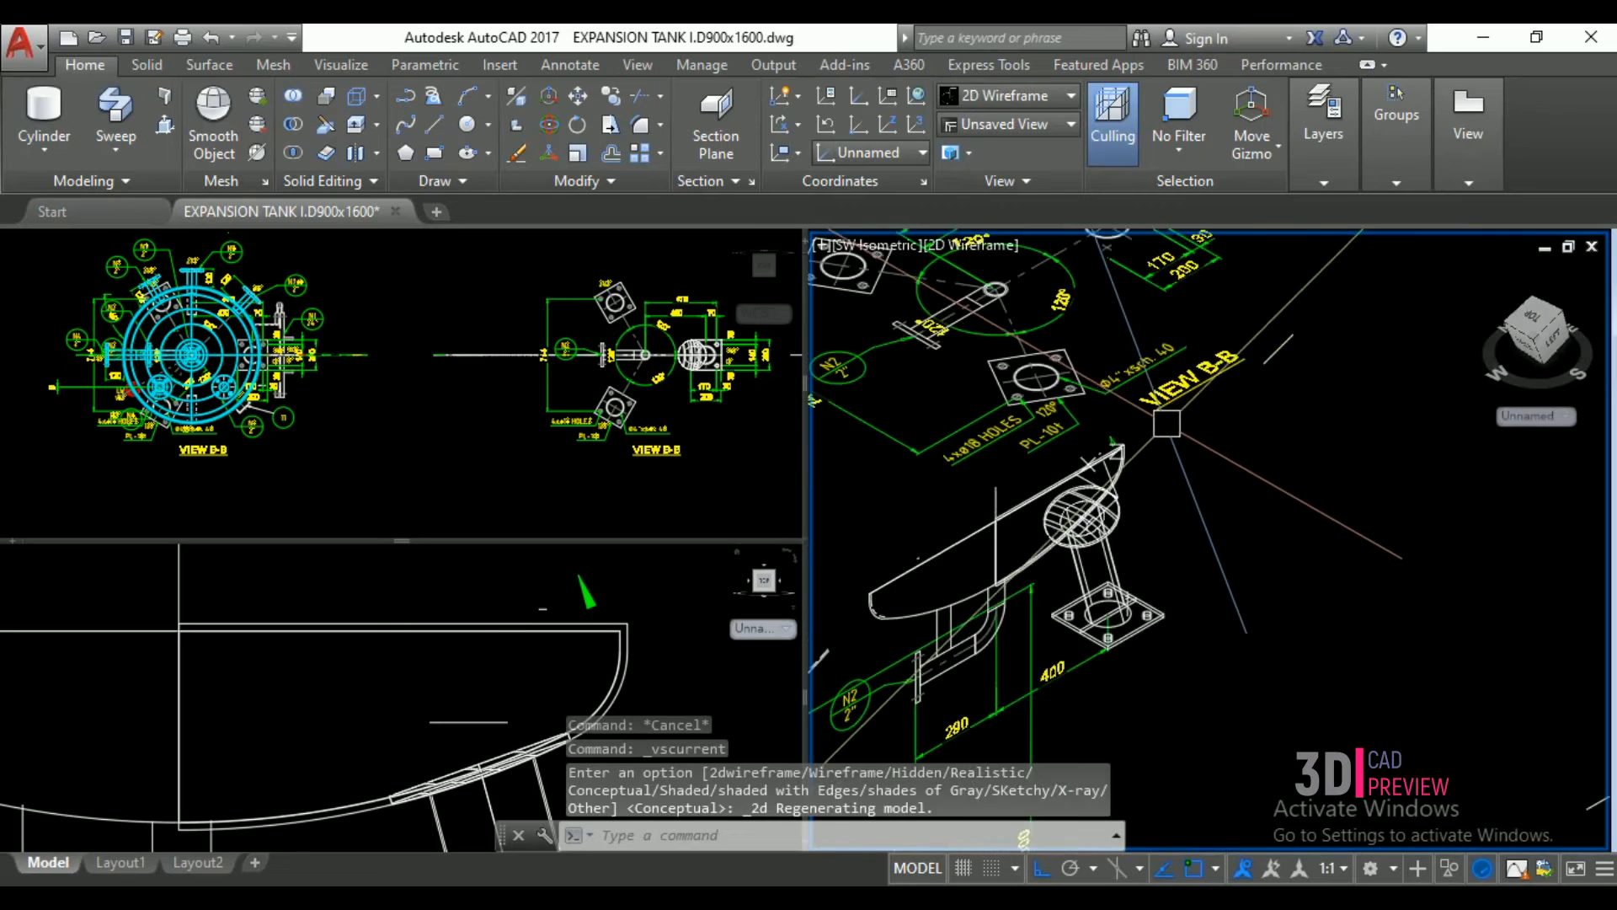
scroll(1167, 423, "down", 3)
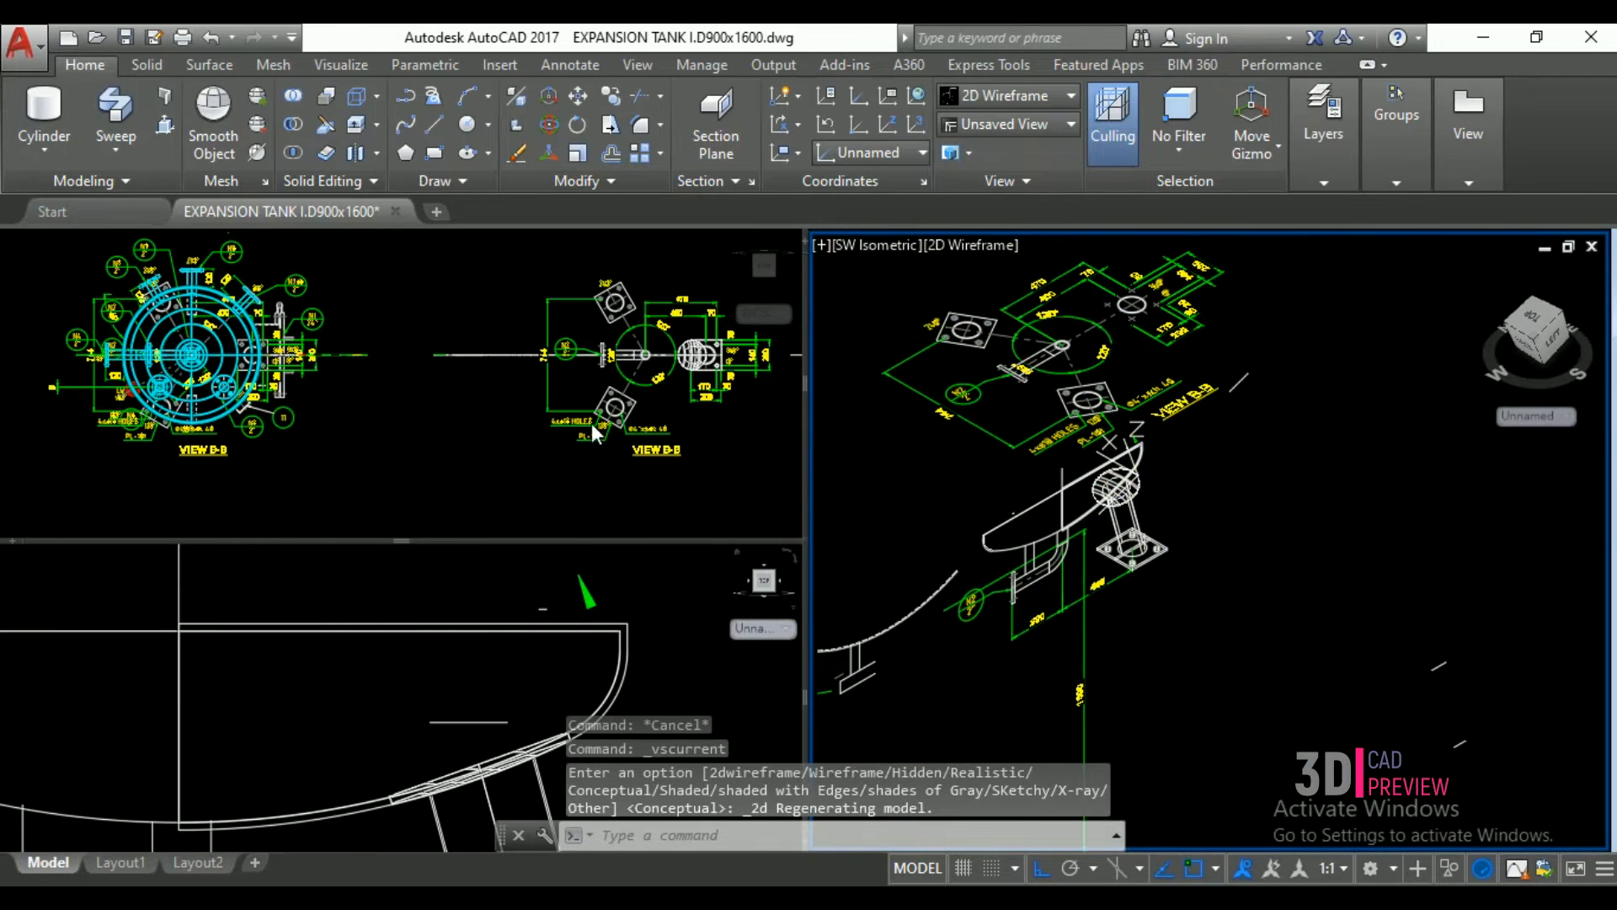
left_click(553, 390)
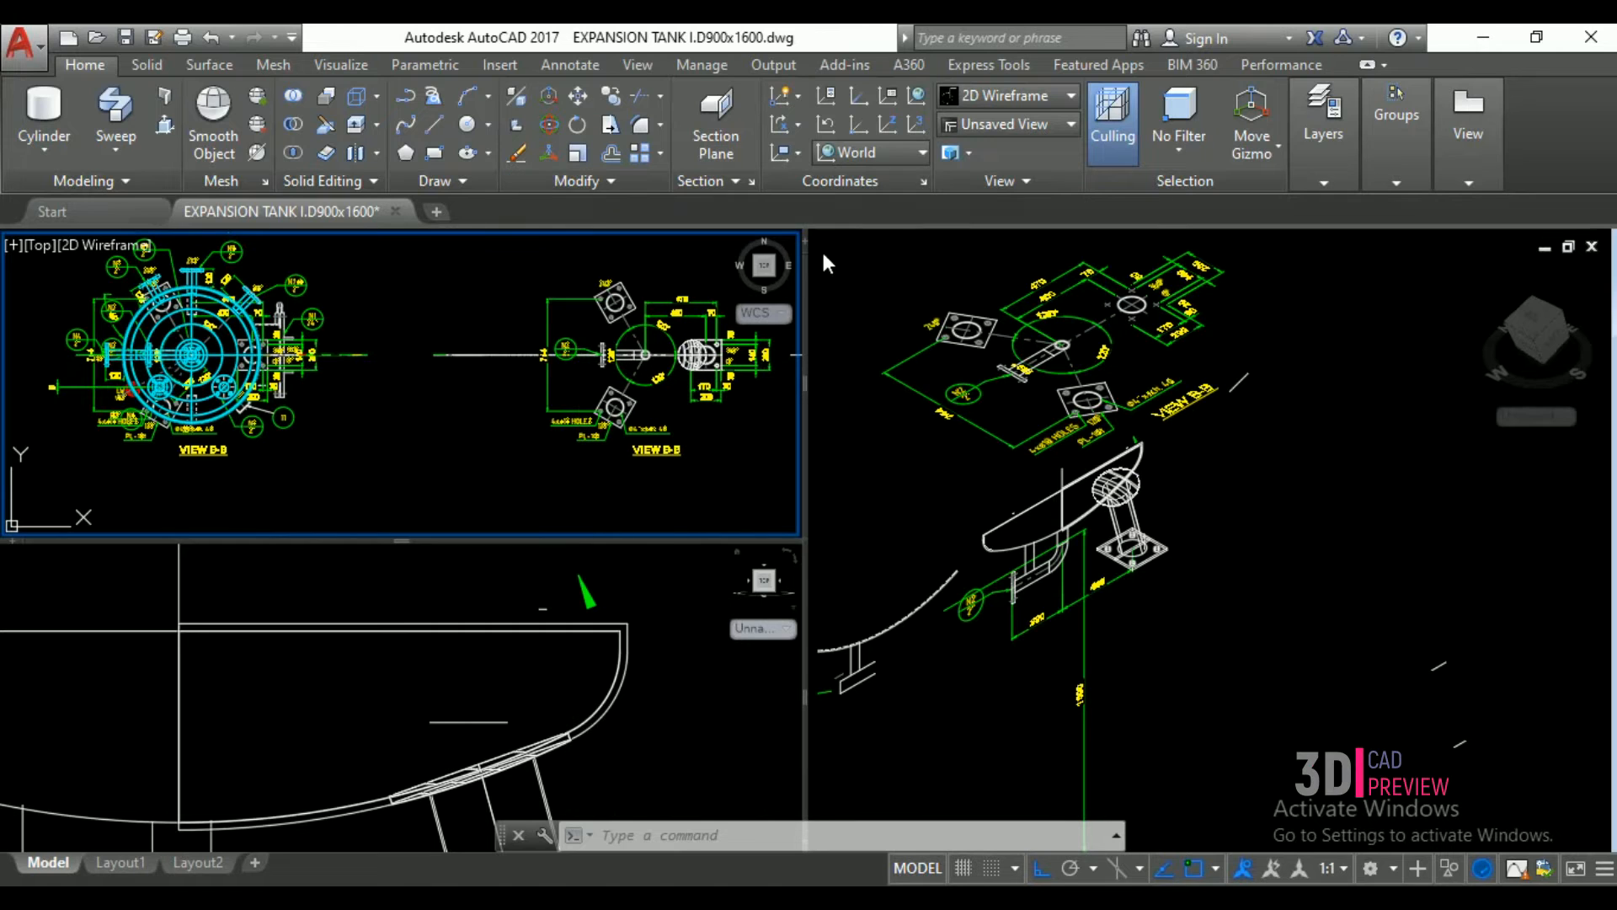
left_click(866, 153)
left_click(852, 214)
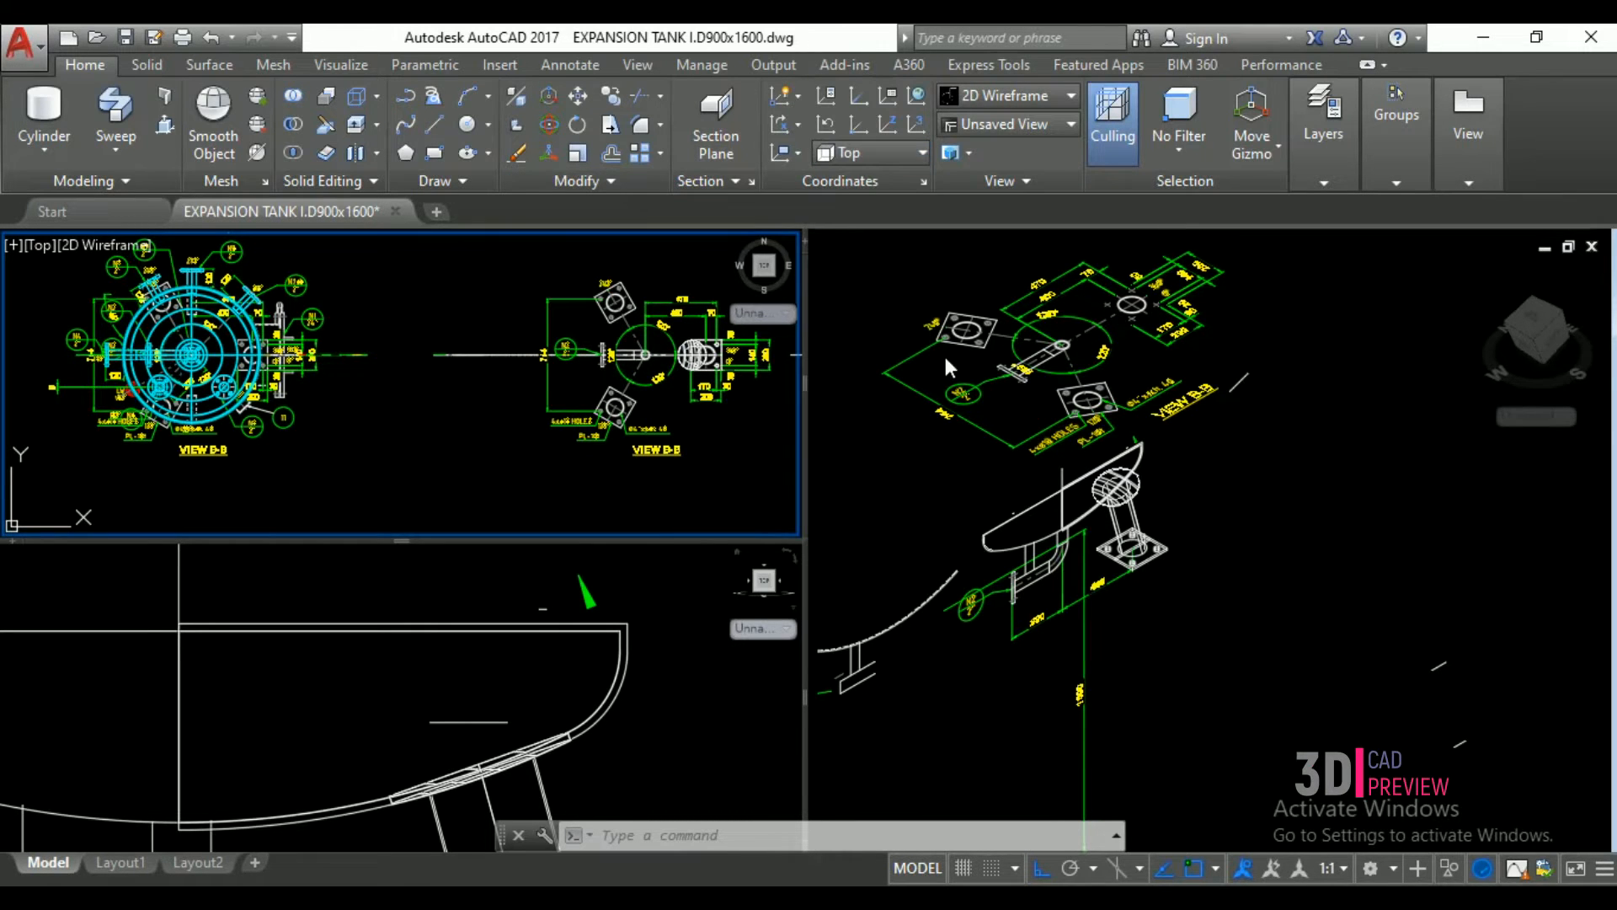
- Start a polar array of the leg's curved pad, pipe and base plate around the center of the N2 nozzle circle in the top view
scroll(1149, 541, "up", 4)
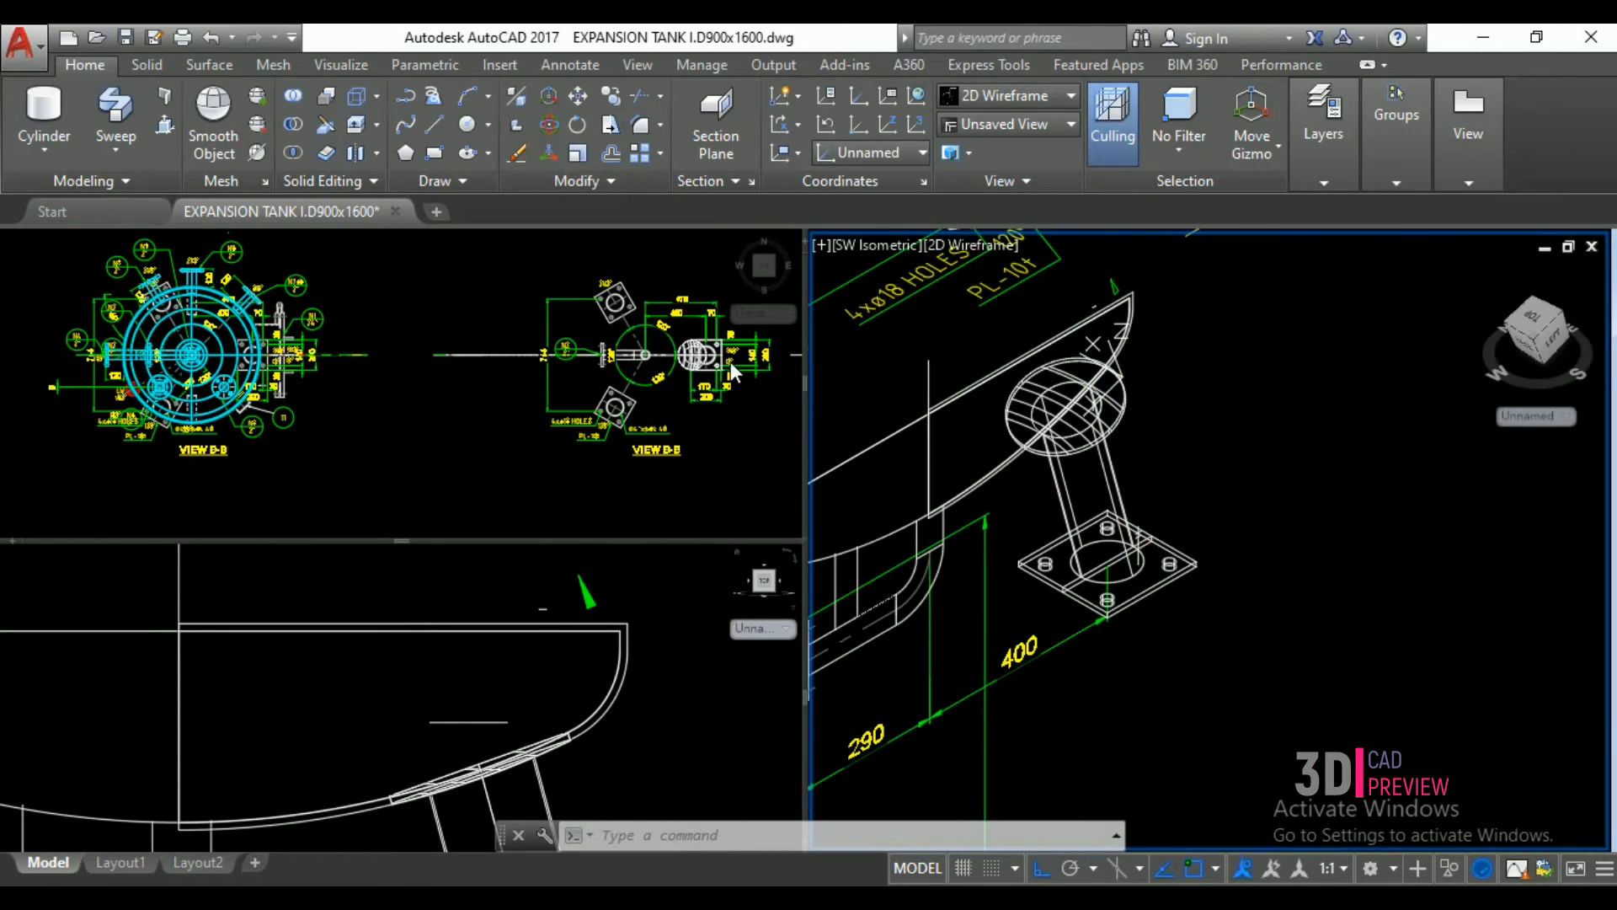
scroll(693, 332, "up", 5)
left_click(577, 377)
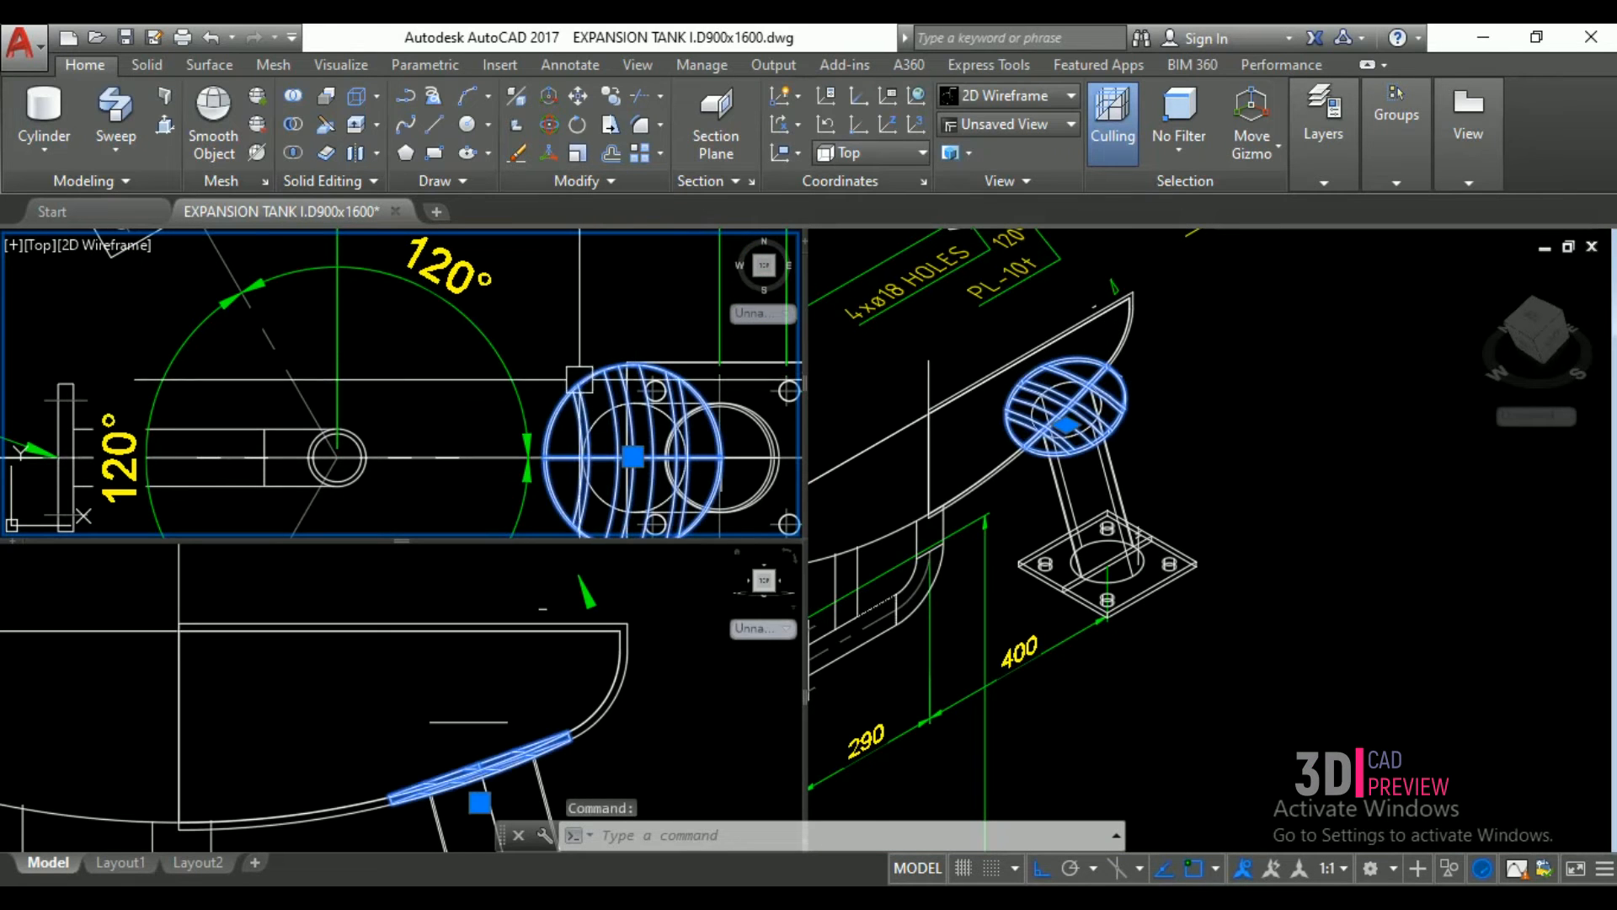
scroll(596, 489, "up", 2)
left_click(597, 493)
scroll(485, 410, "down", 4)
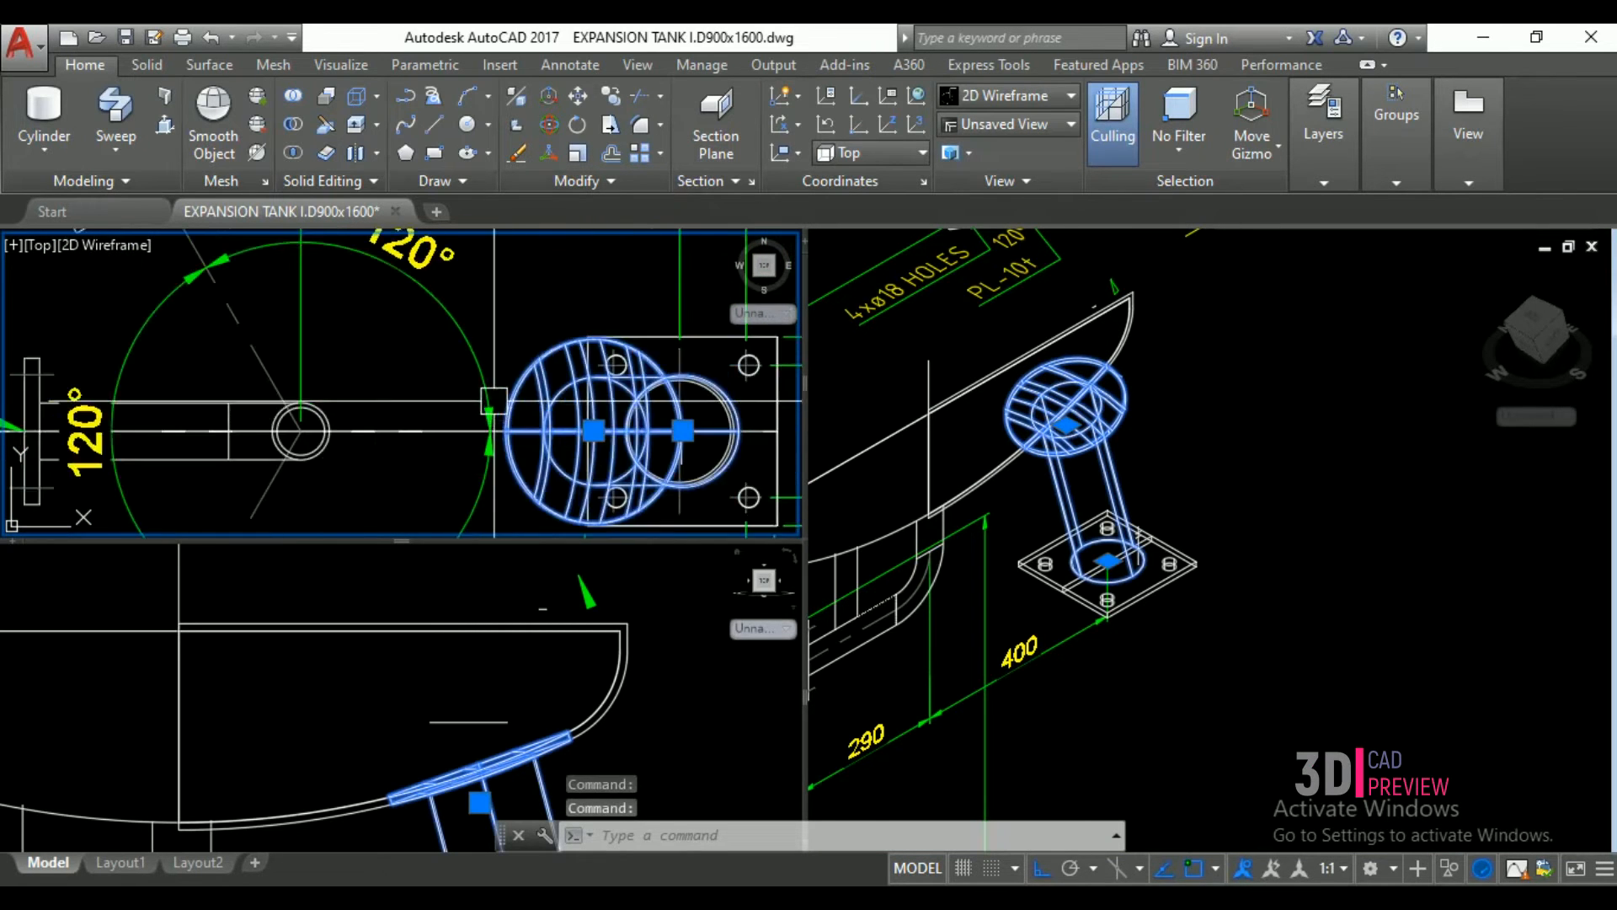
scroll(651, 437, "up", 4)
scroll(664, 329, "down", 4)
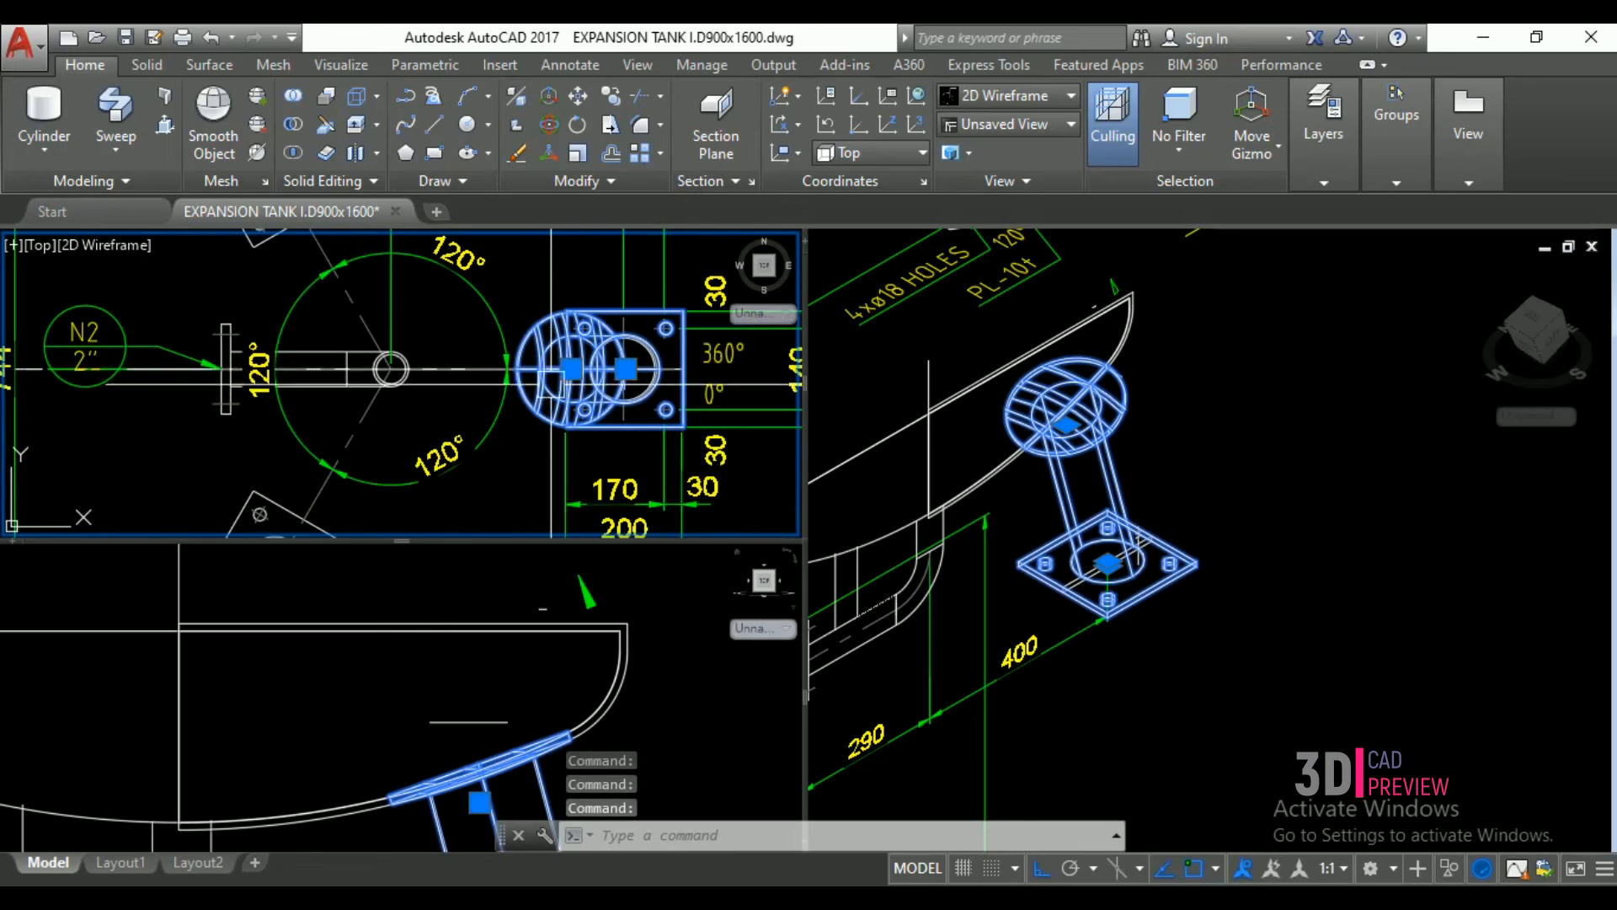
type("a")
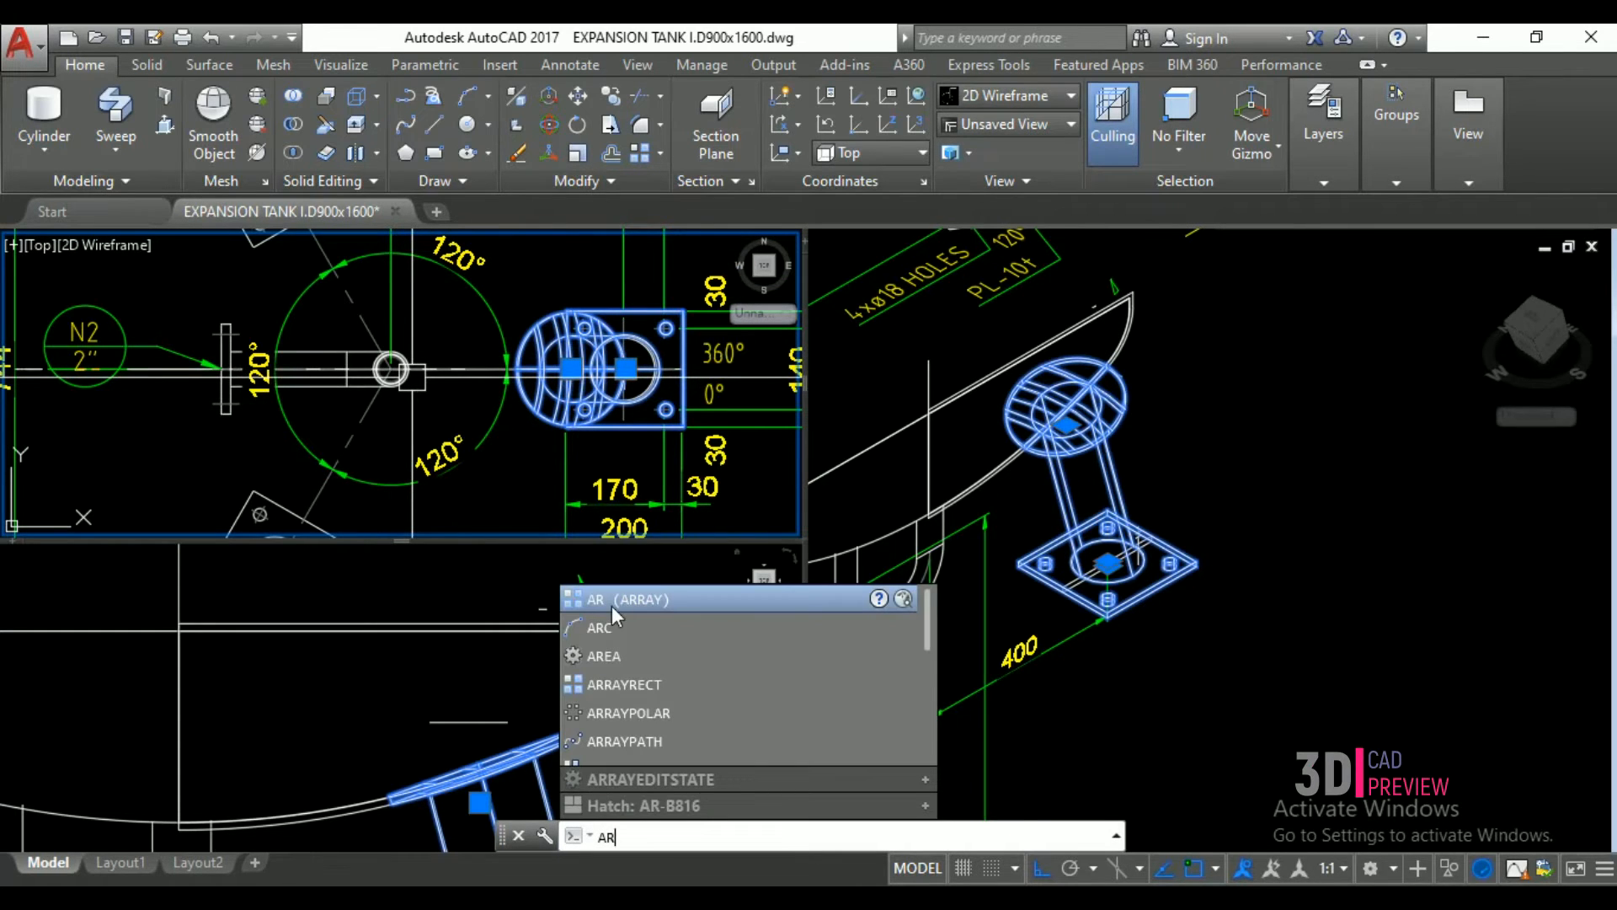
type("r")
left_click(611, 599)
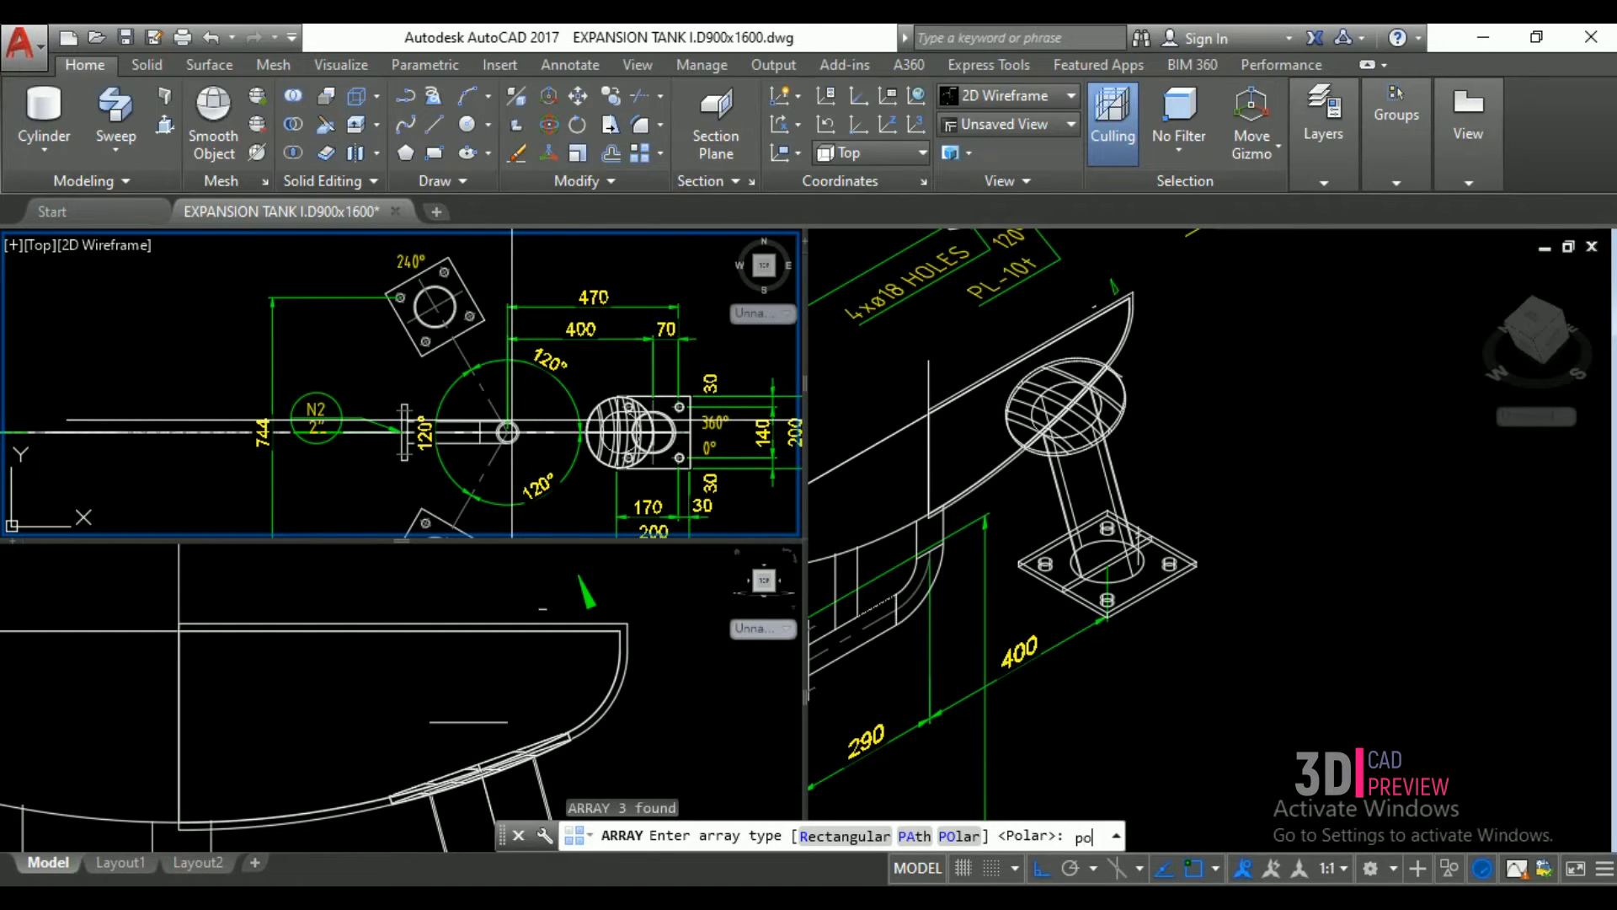
key("Return")
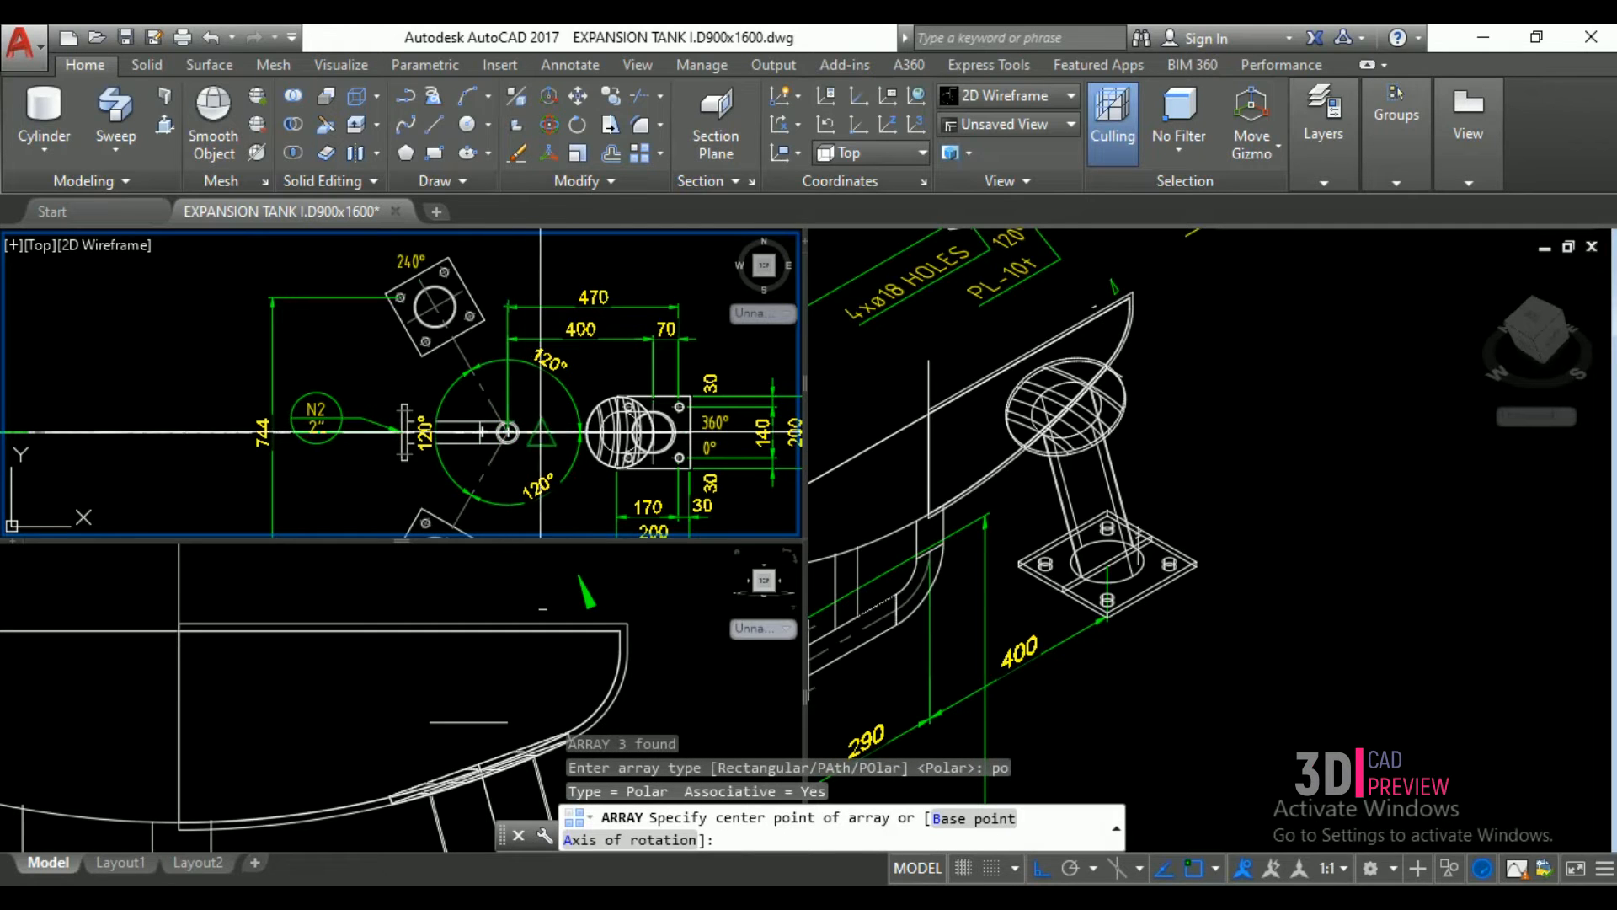
right_click(495, 401, "shift")
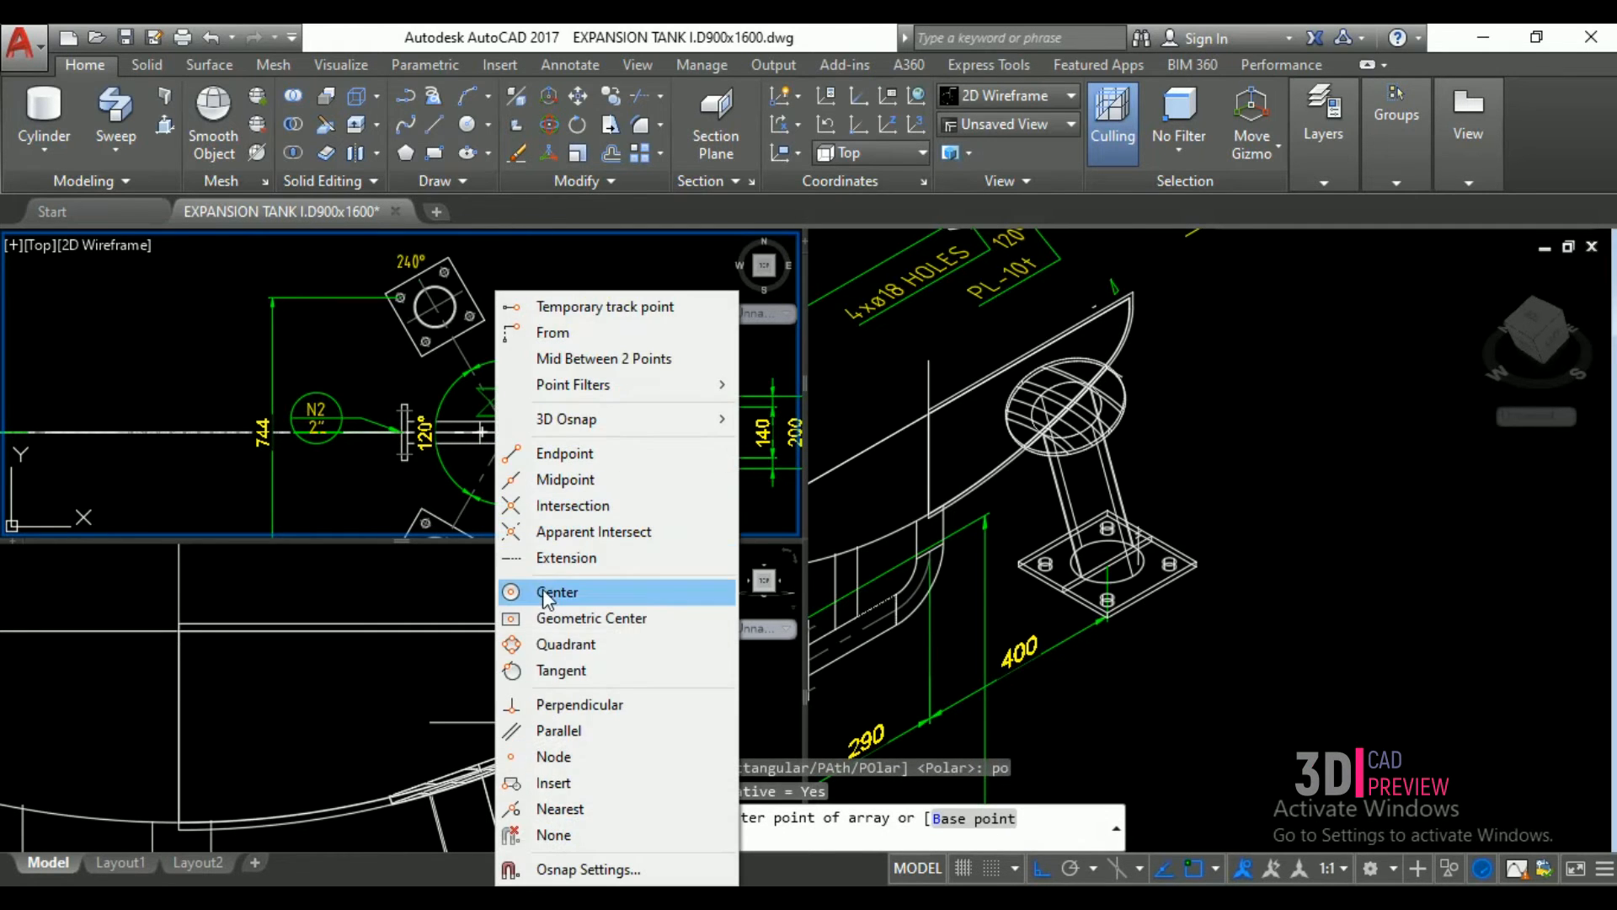
left_click(542, 591)
left_click(592, 459)
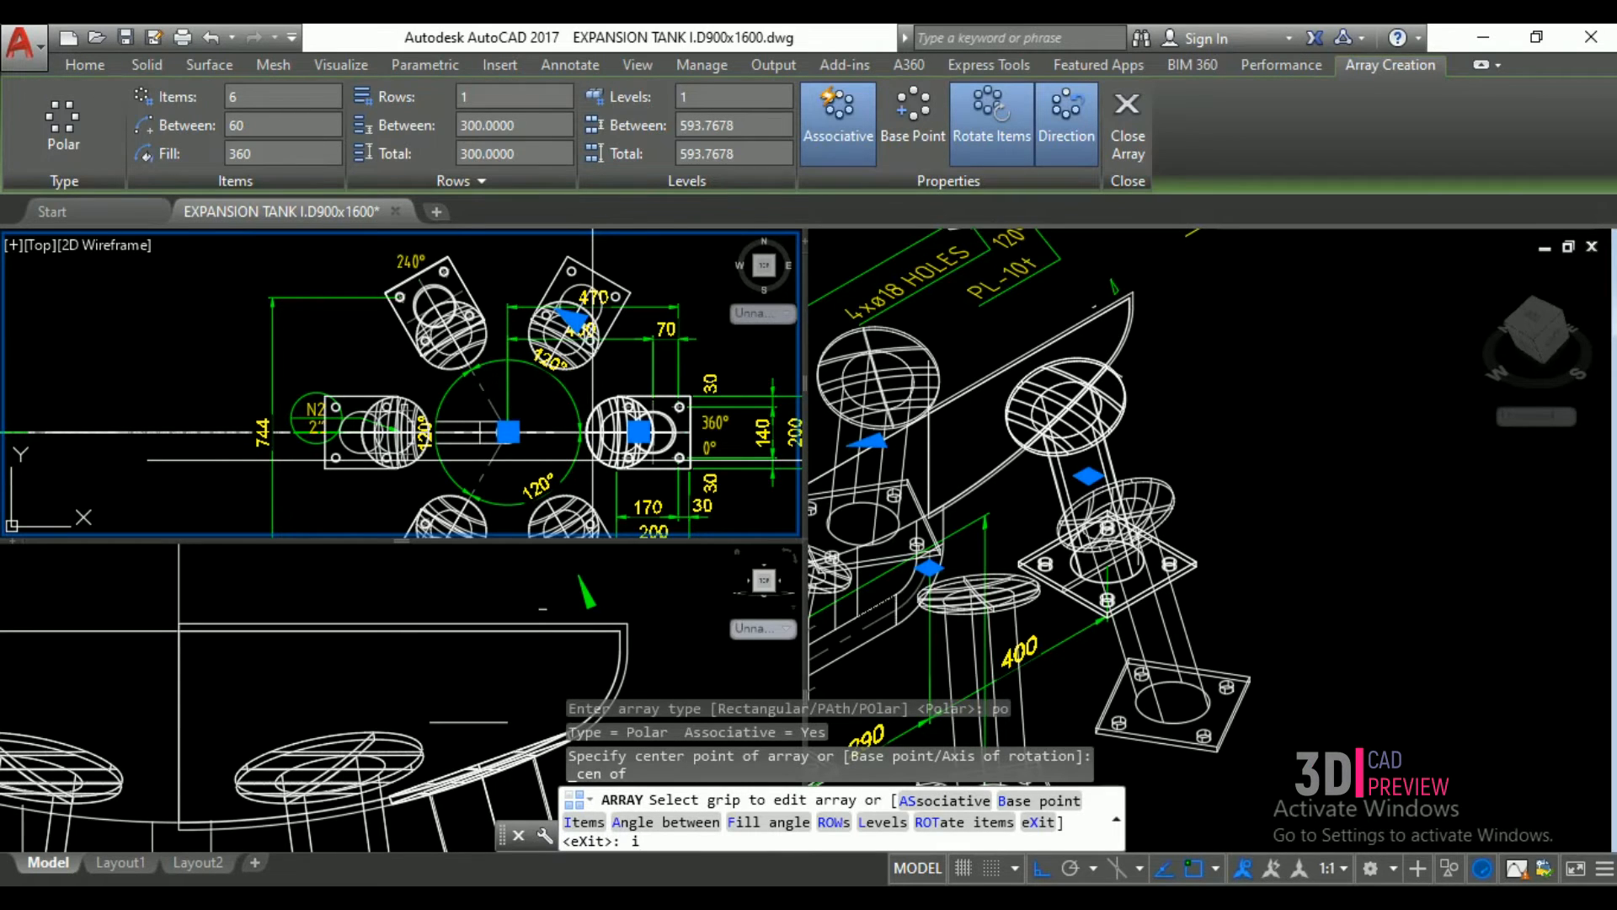
- Set the polar array to 3 items over a 360° fill and finish it
key("Return")
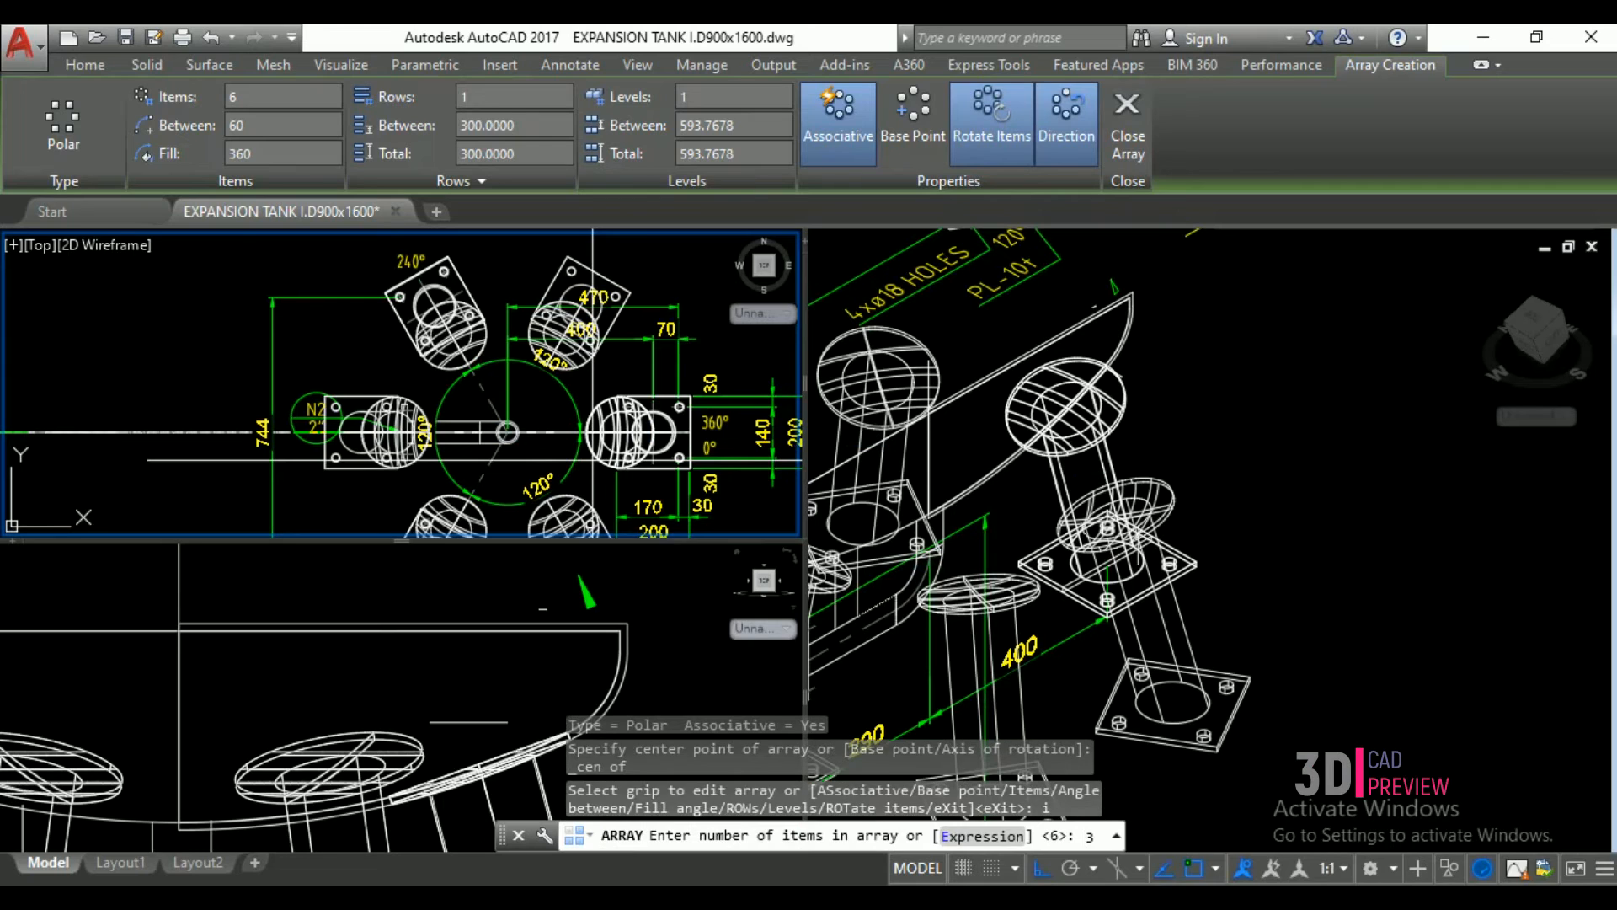
type("3")
key("Return")
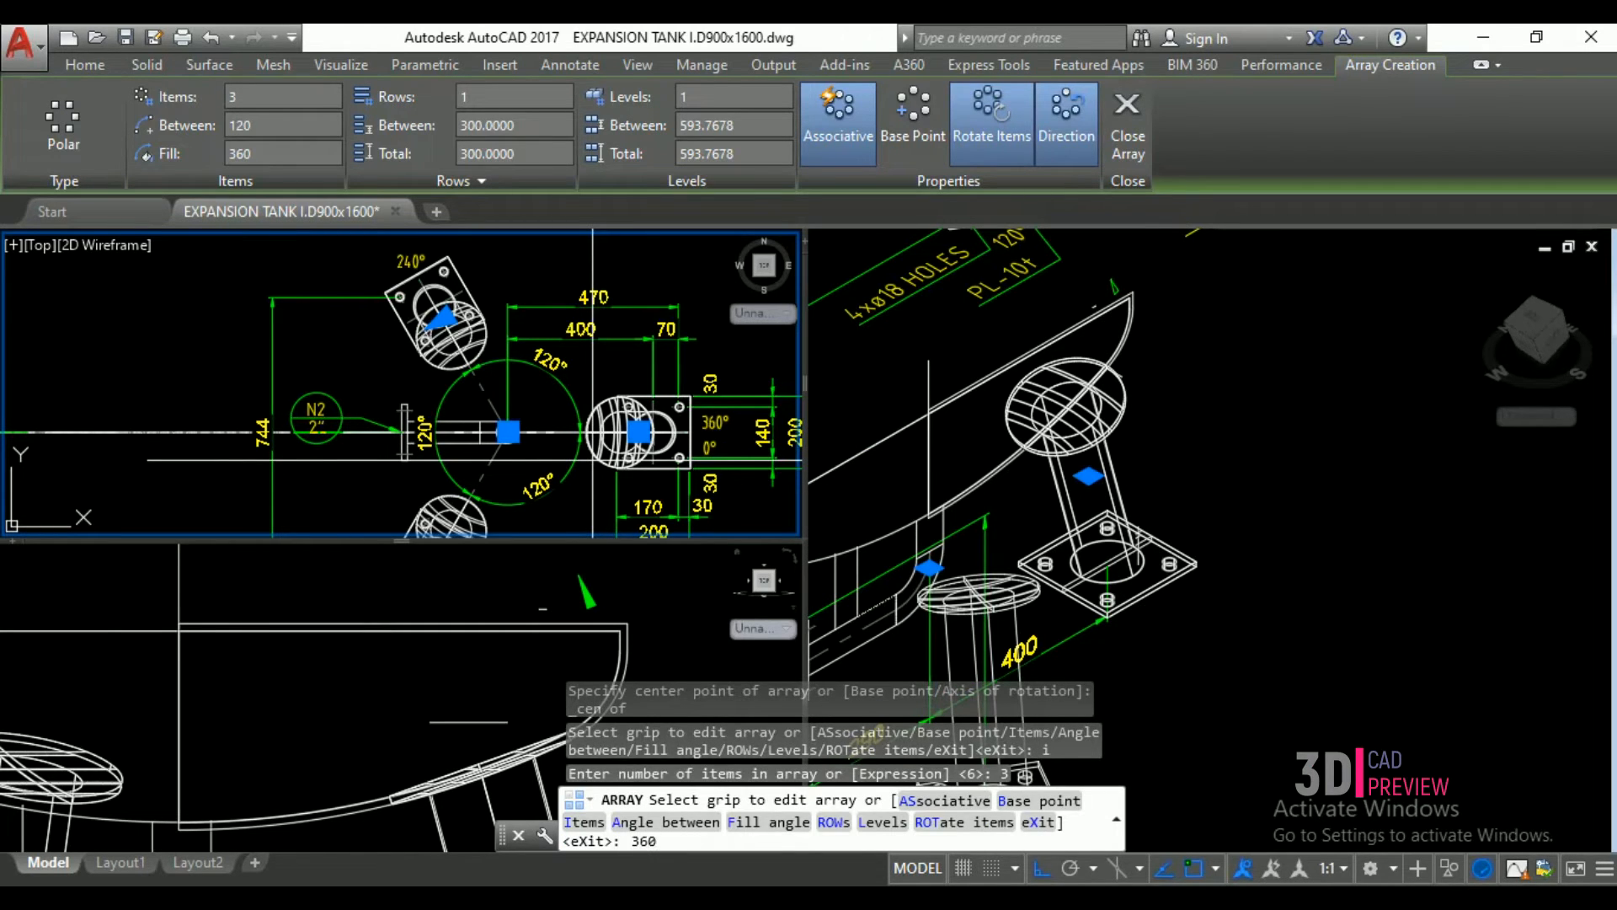
key("Return")
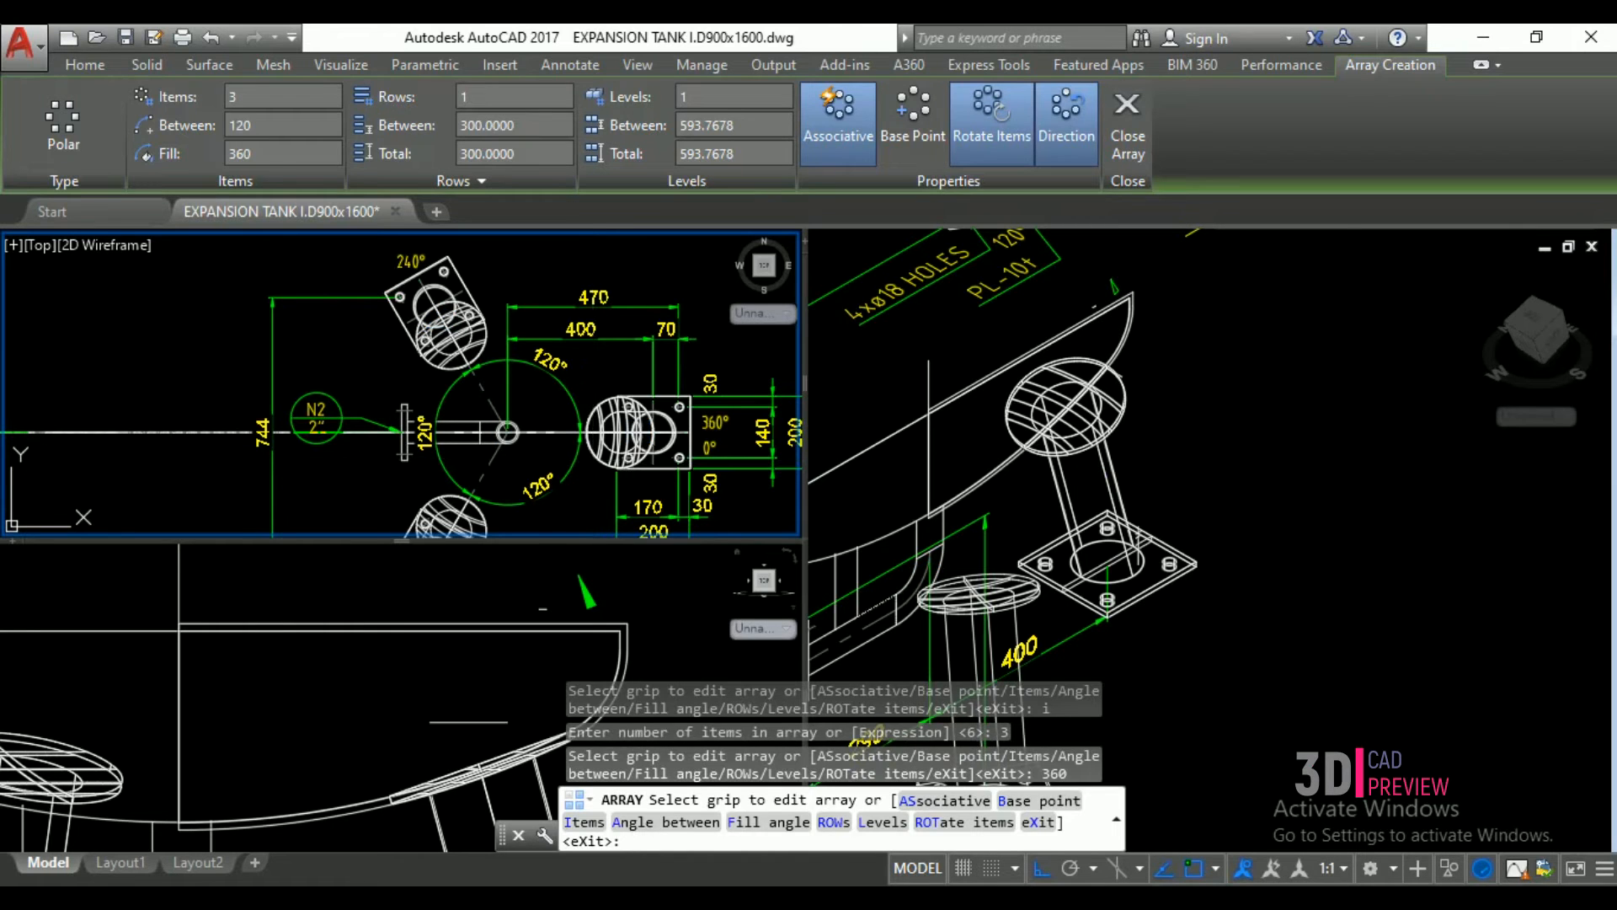
key("Return")
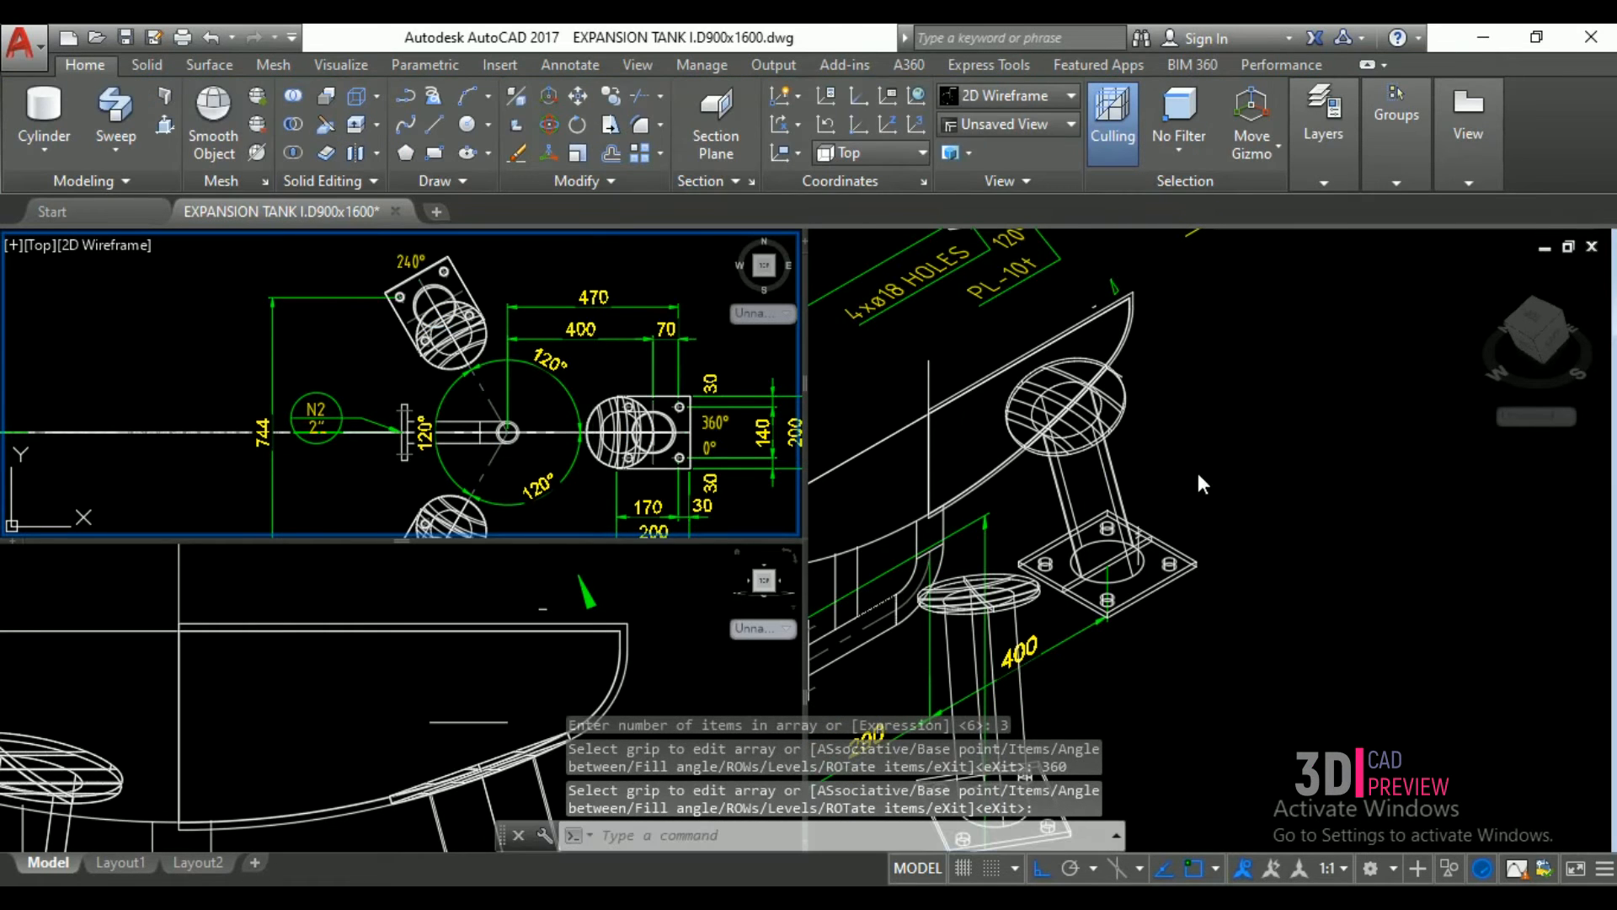
- Move the arrayed legs 3000 horizontally in the front view, onto the bottom head of the main tank
left_click(1197, 475)
scroll(1166, 438, "down", 2)
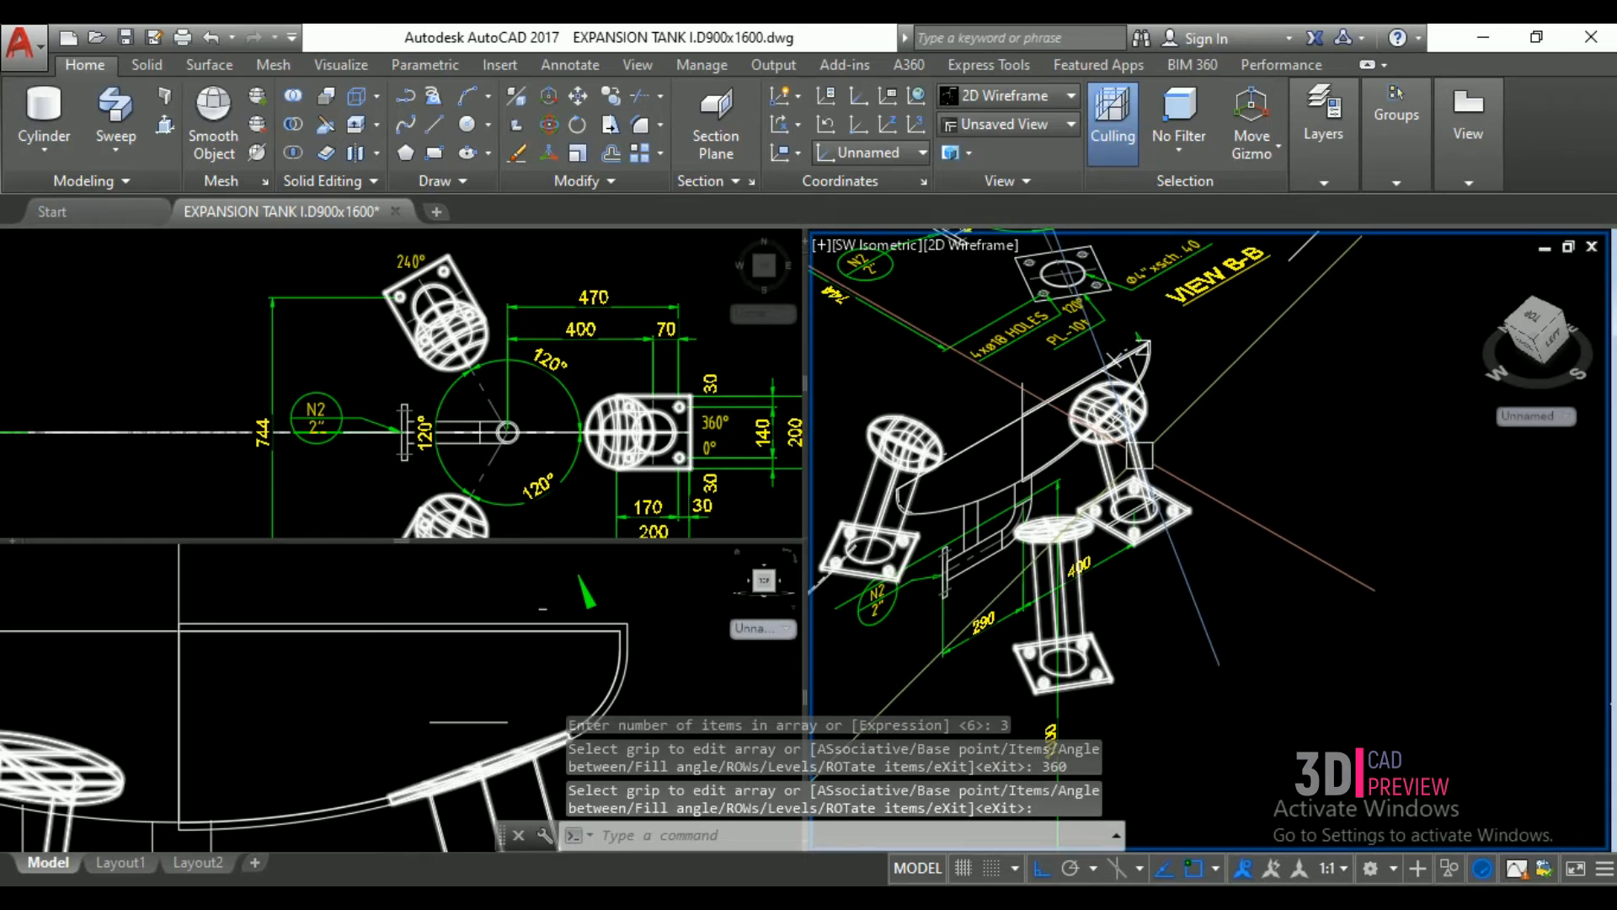
left_click(1137, 455)
scroll(1137, 455, "down", 3)
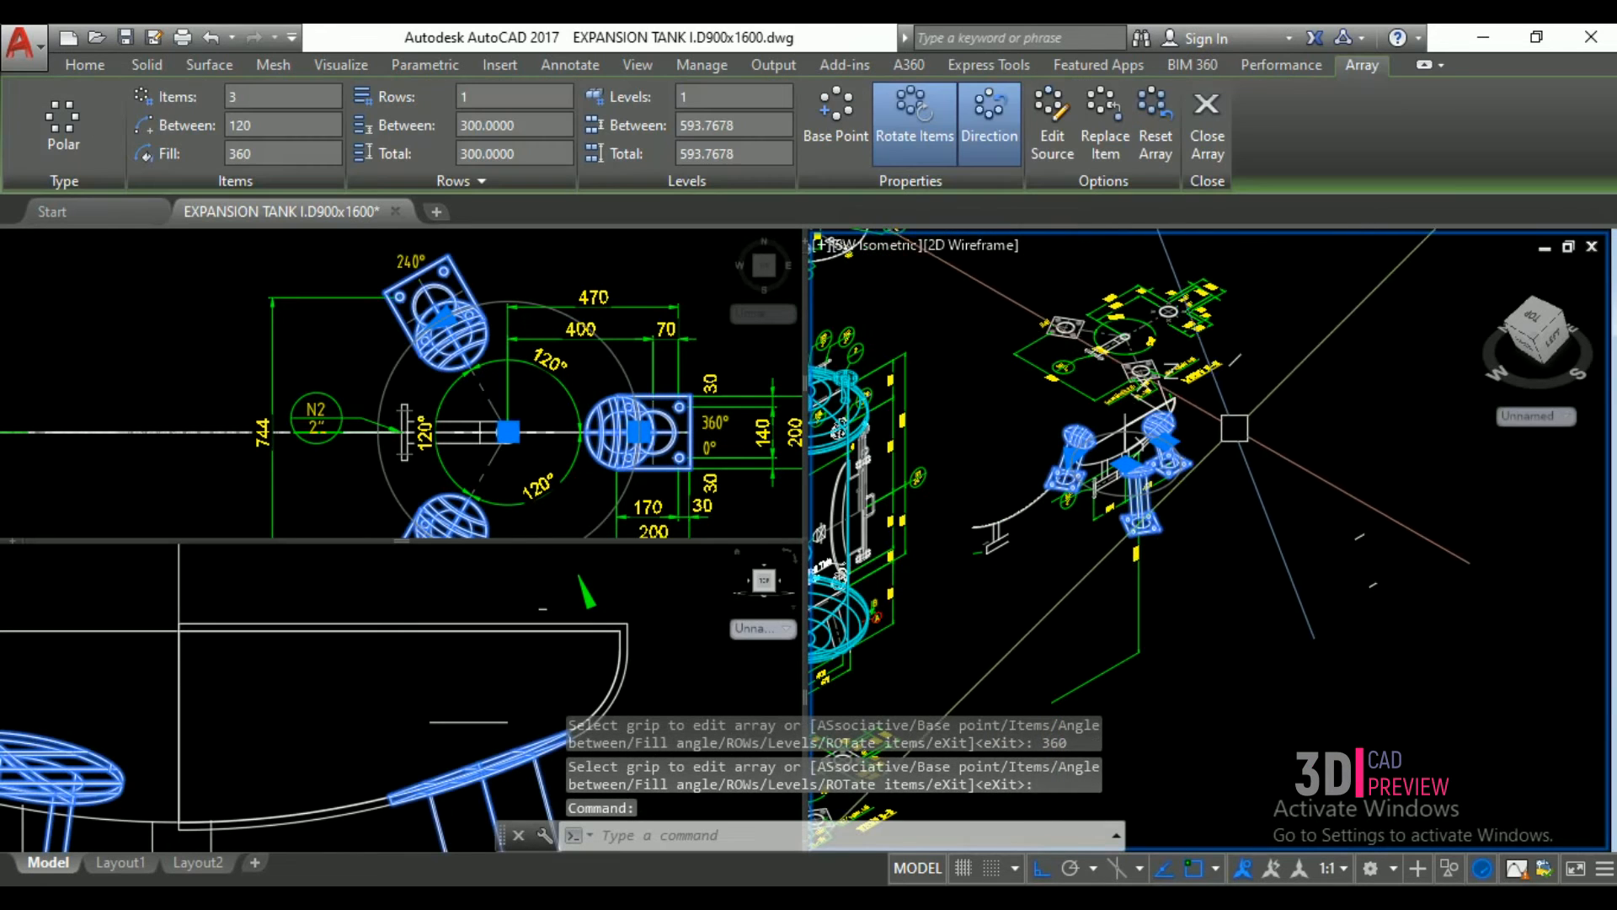
left_click(286, 617)
scroll(286, 616, "down", 4)
type("m")
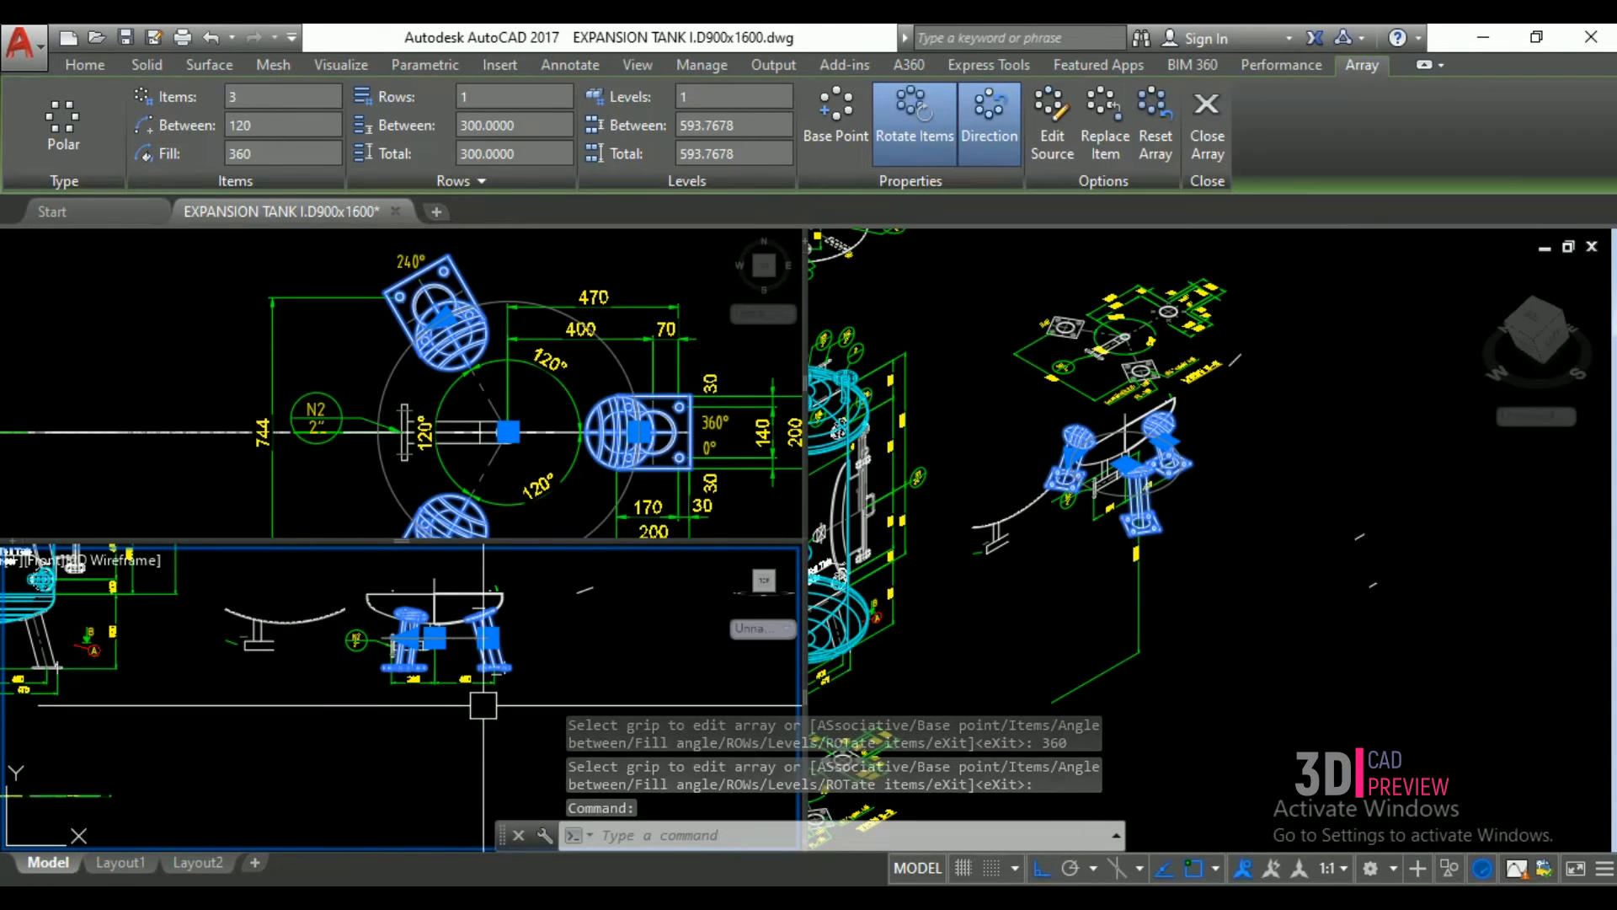
key("Return")
left_click(459, 721)
middle_click_drag(291, 705, 586, 795)
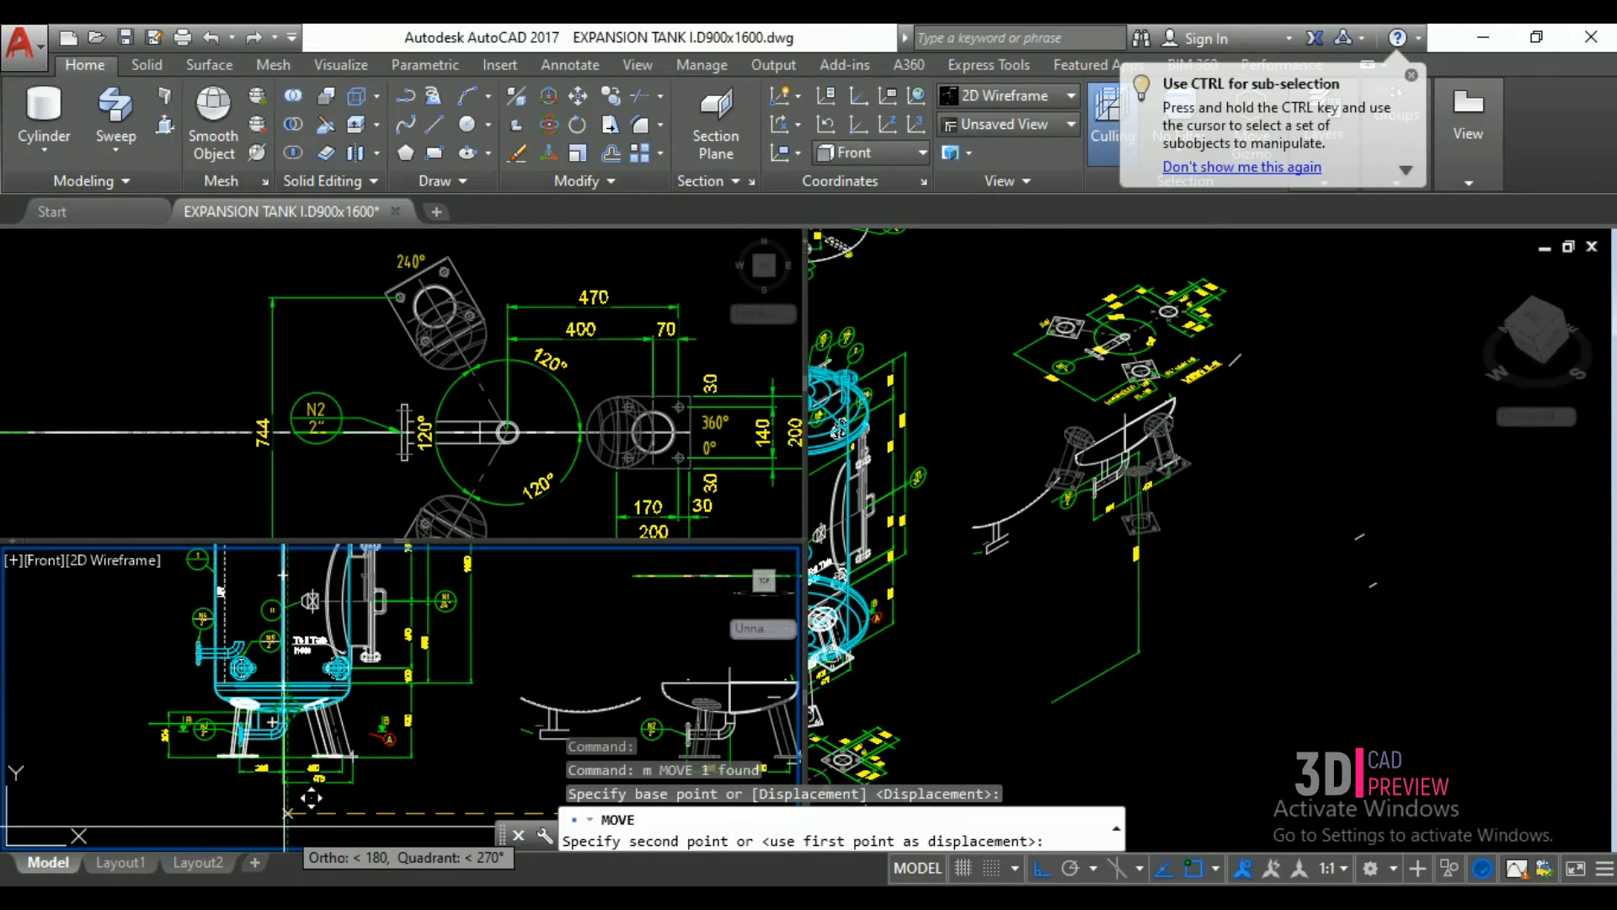
type("30")
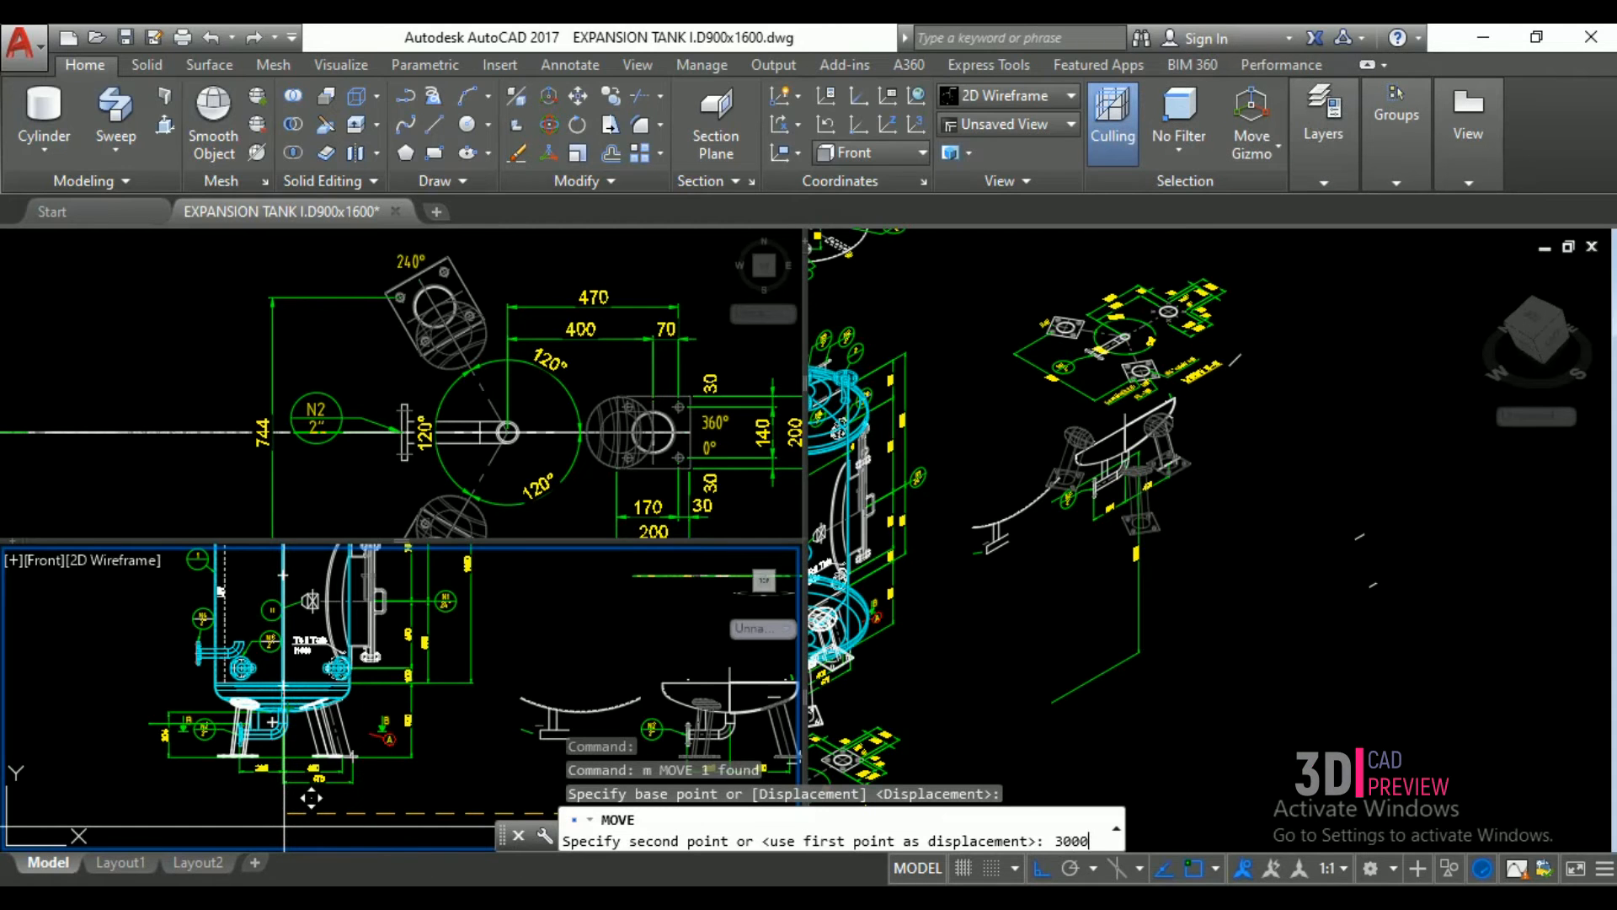
type("00")
key("Return")
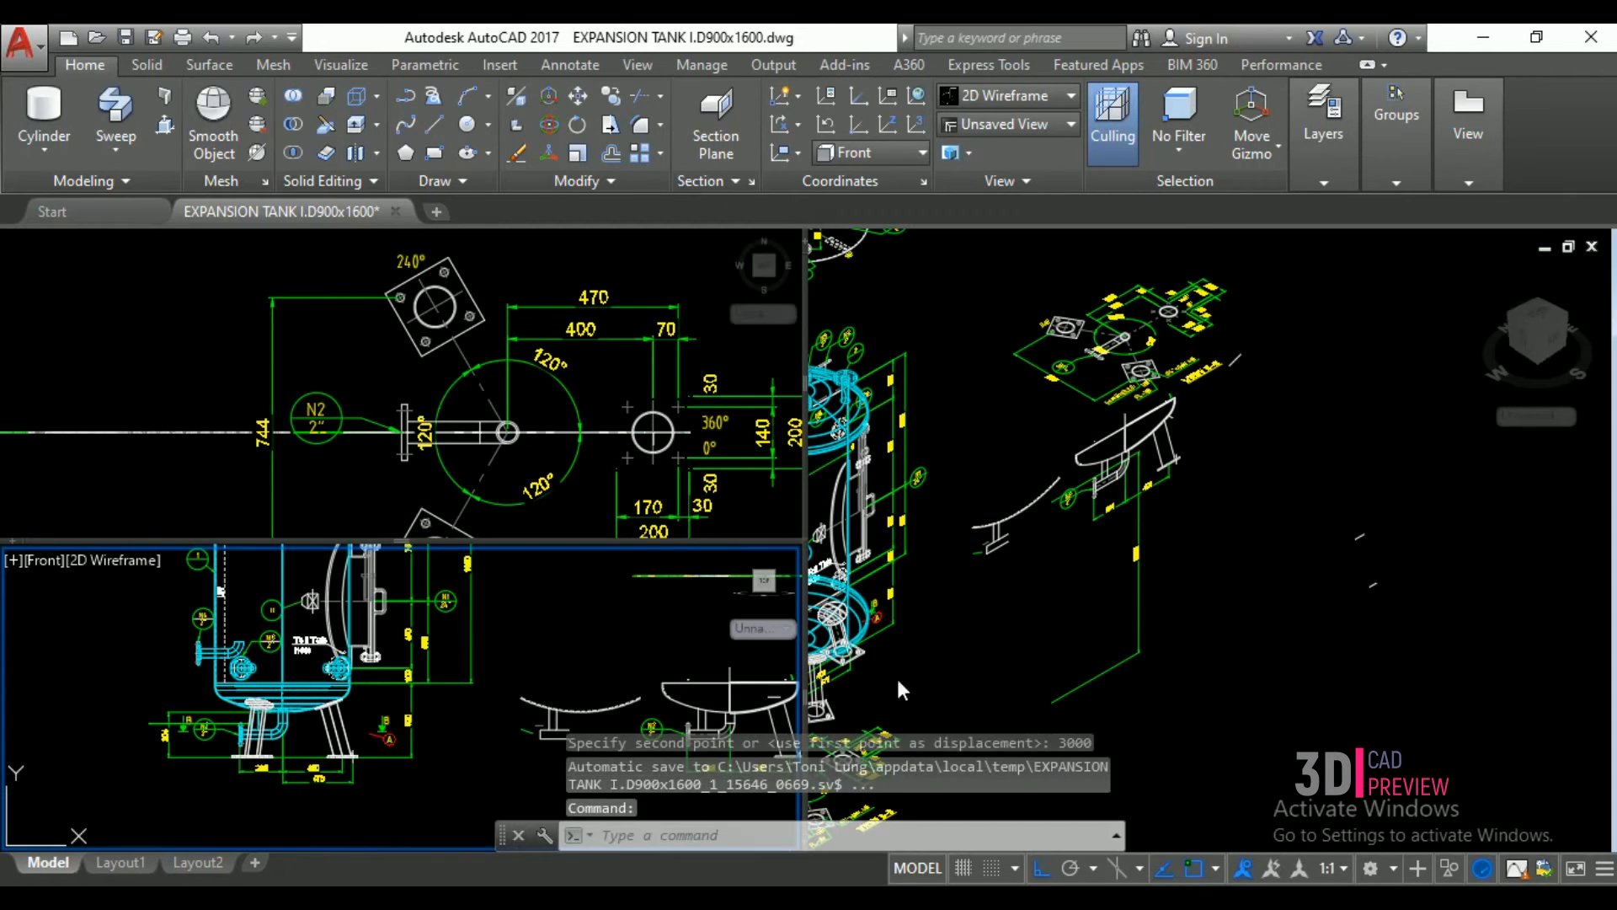
- Delete all the leftover working copies of the leg geometry and View B-B beside the main tank drawing
left_click(1080, 601)
scroll(1080, 601, "down", 3)
left_click(1360, 666)
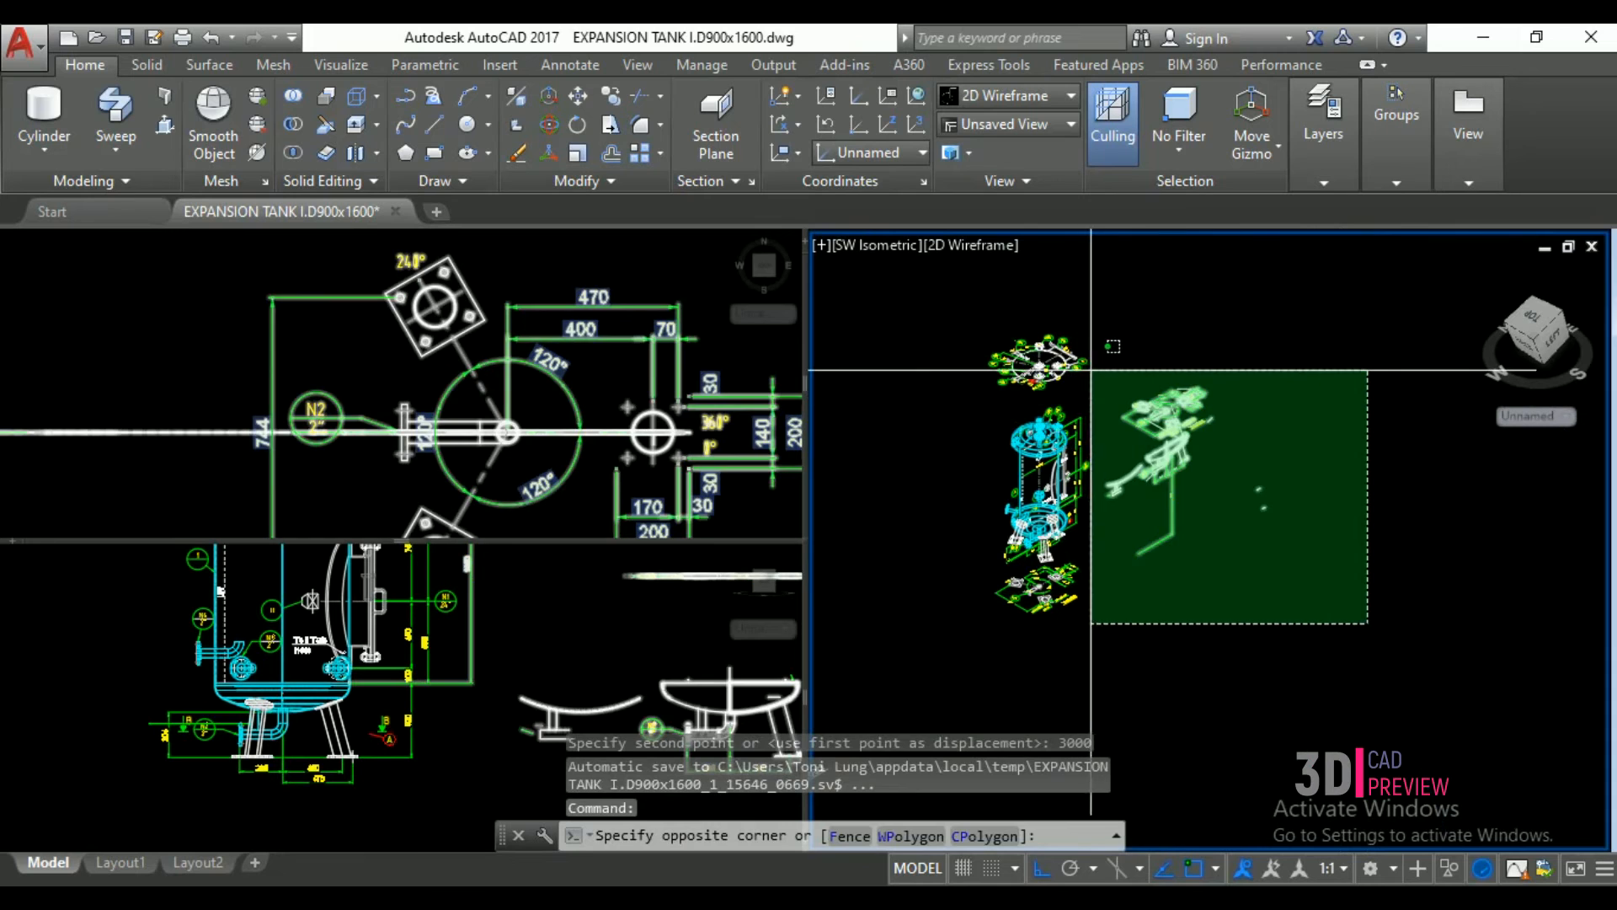
left_click(1111, 371)
key("Delete")
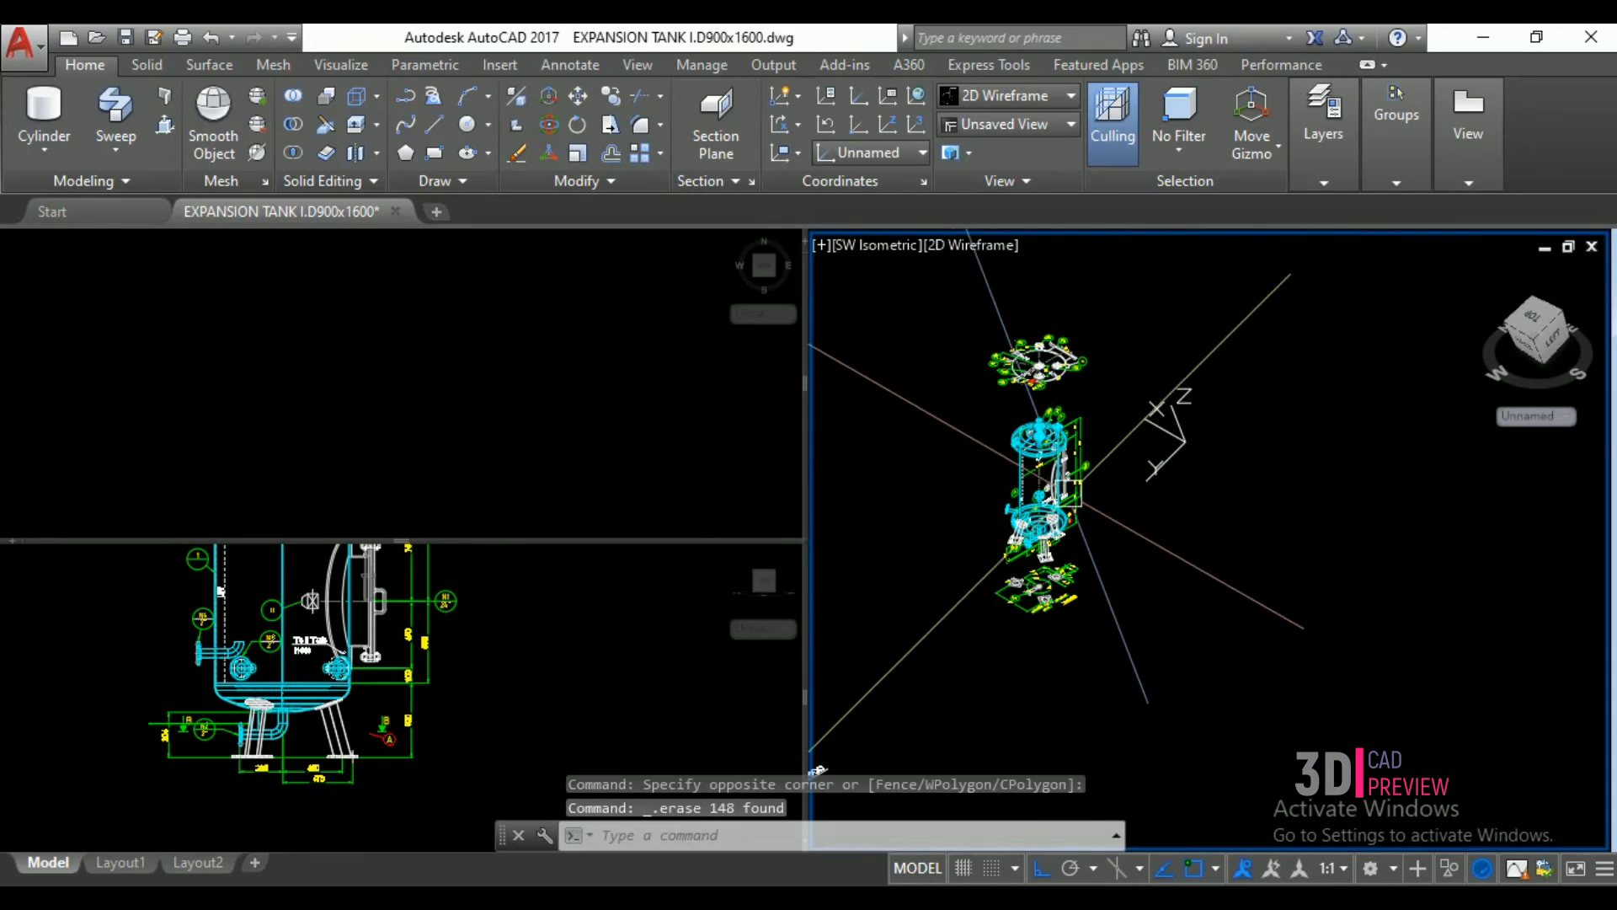
- Set the isometric view's coordinate system to World and its visual style to Conceptual
scroll(1008, 627, "up", 2)
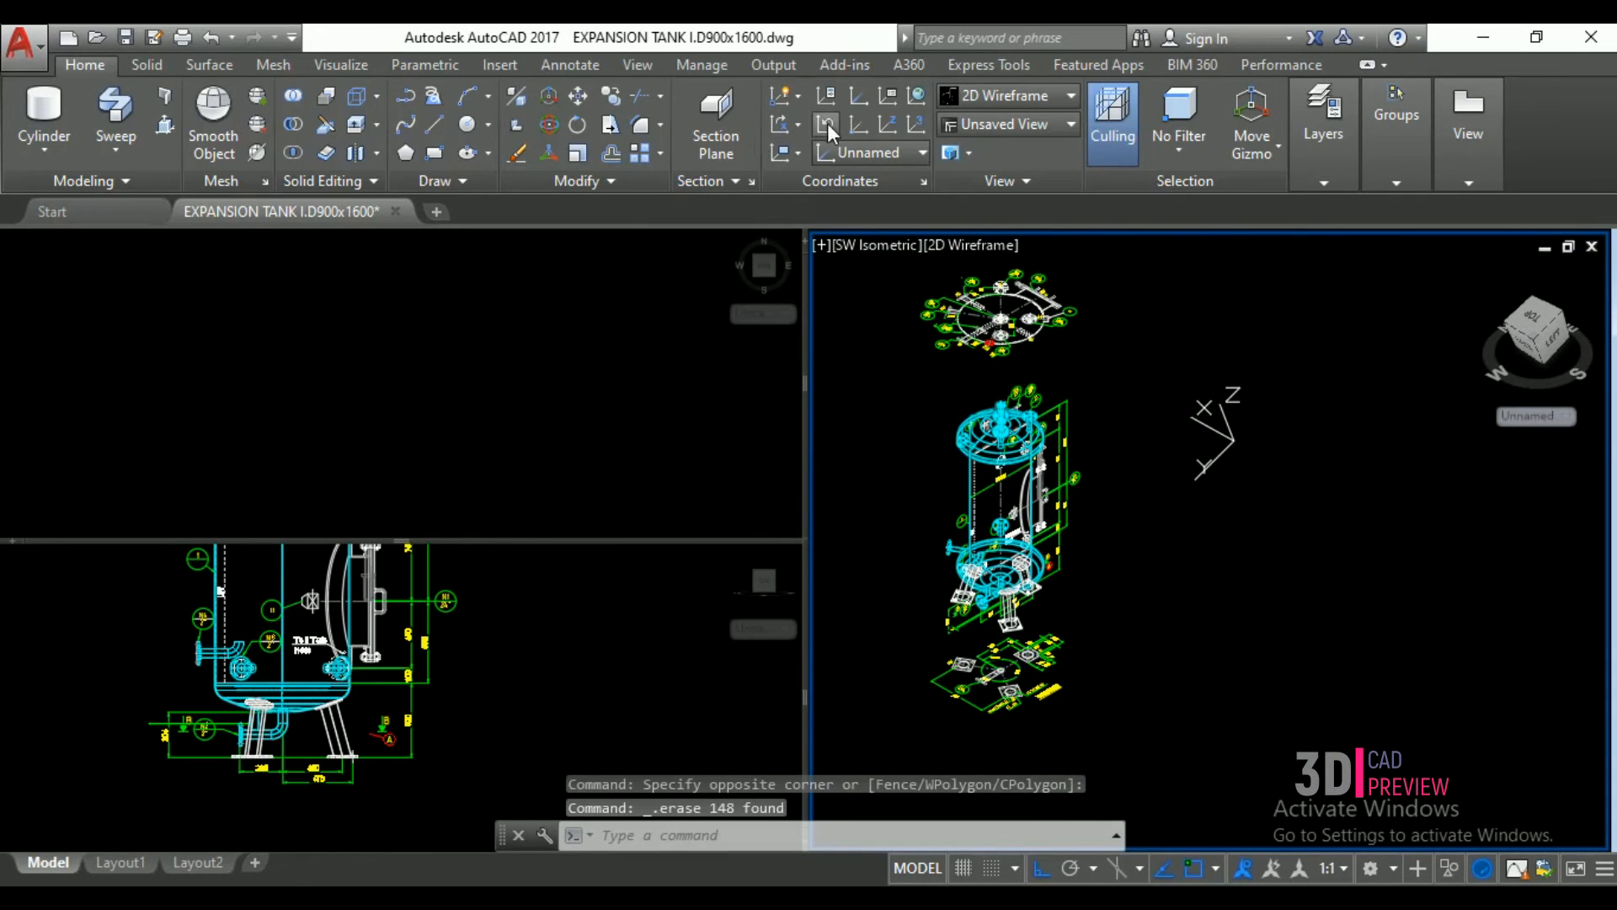
left_click(797, 153)
left_click(857, 159)
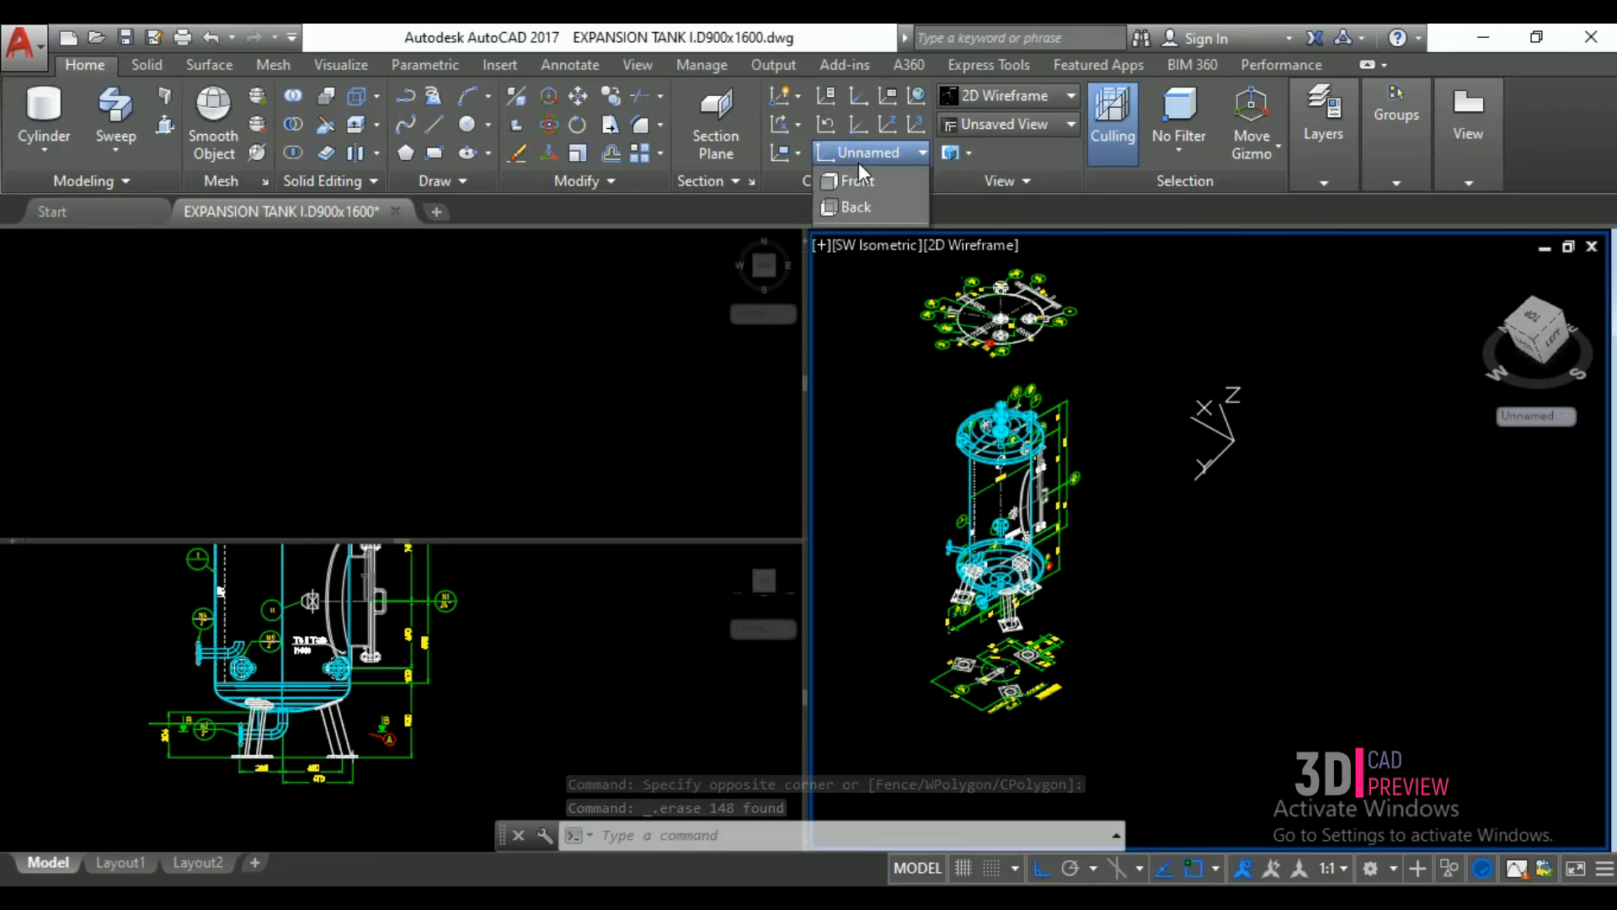
left_click(859, 180)
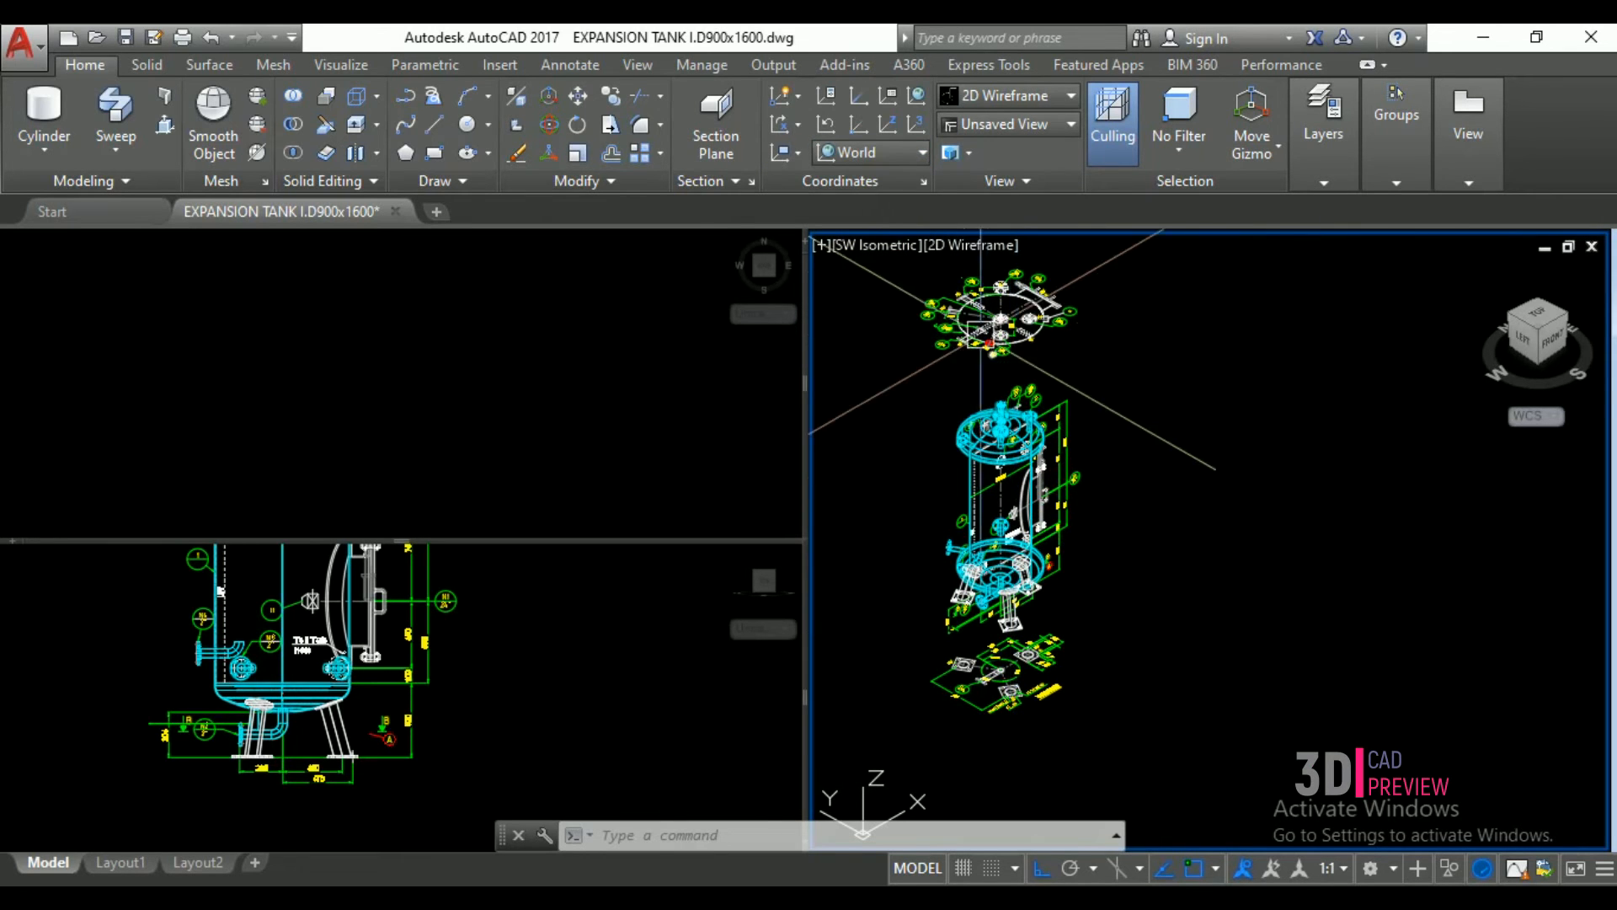
left_click(984, 245)
left_click(1070, 333)
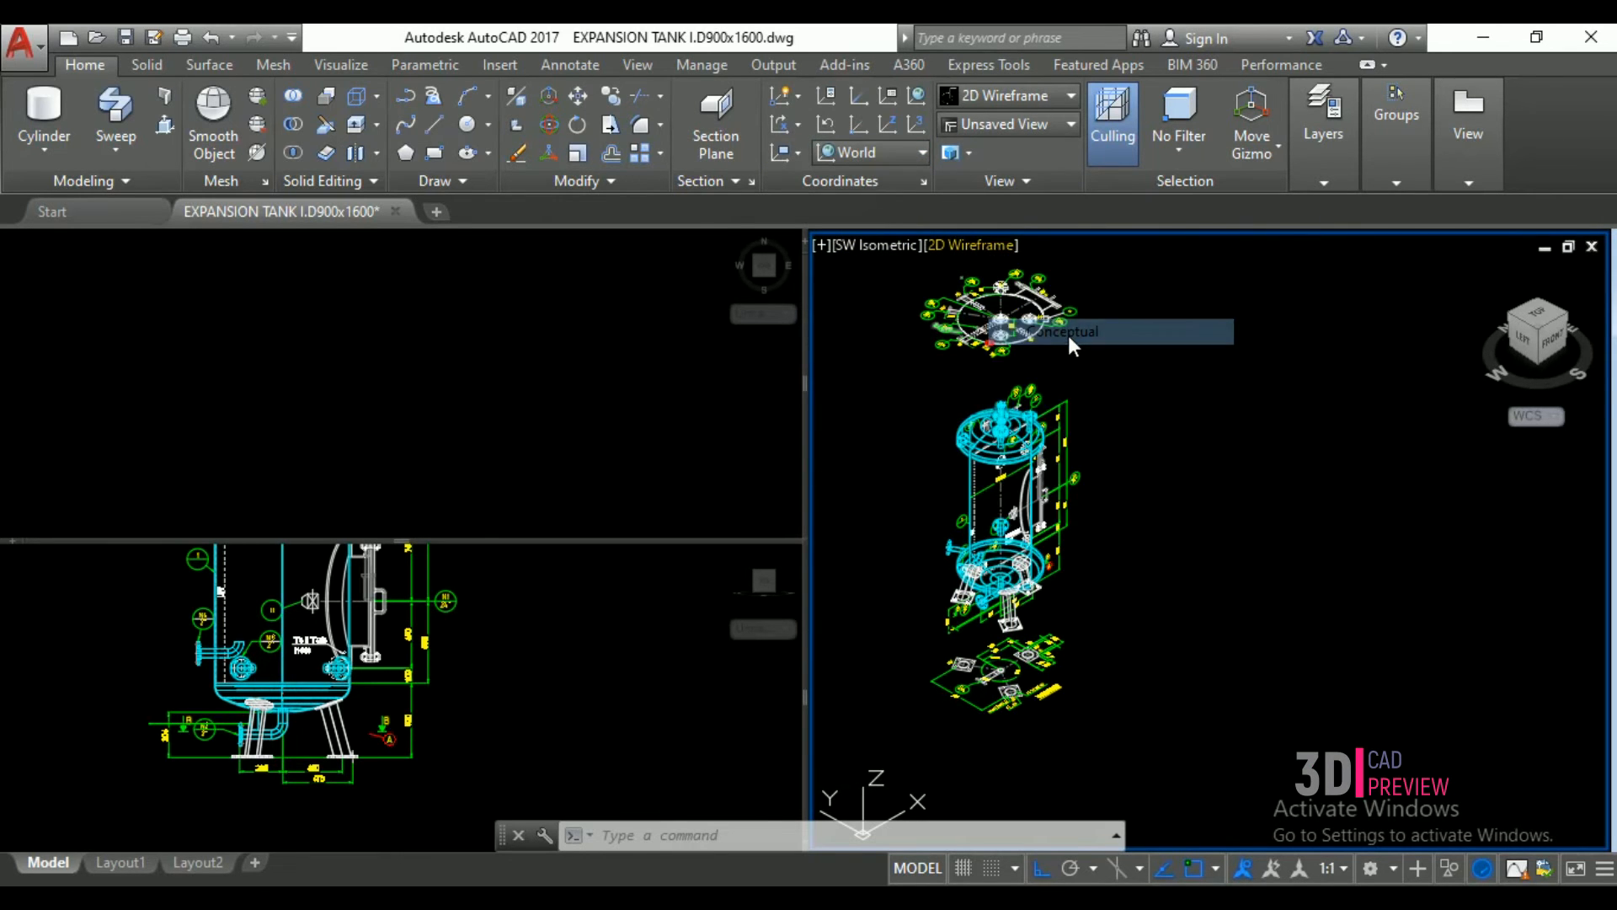
scroll(977, 529, "up", 8)
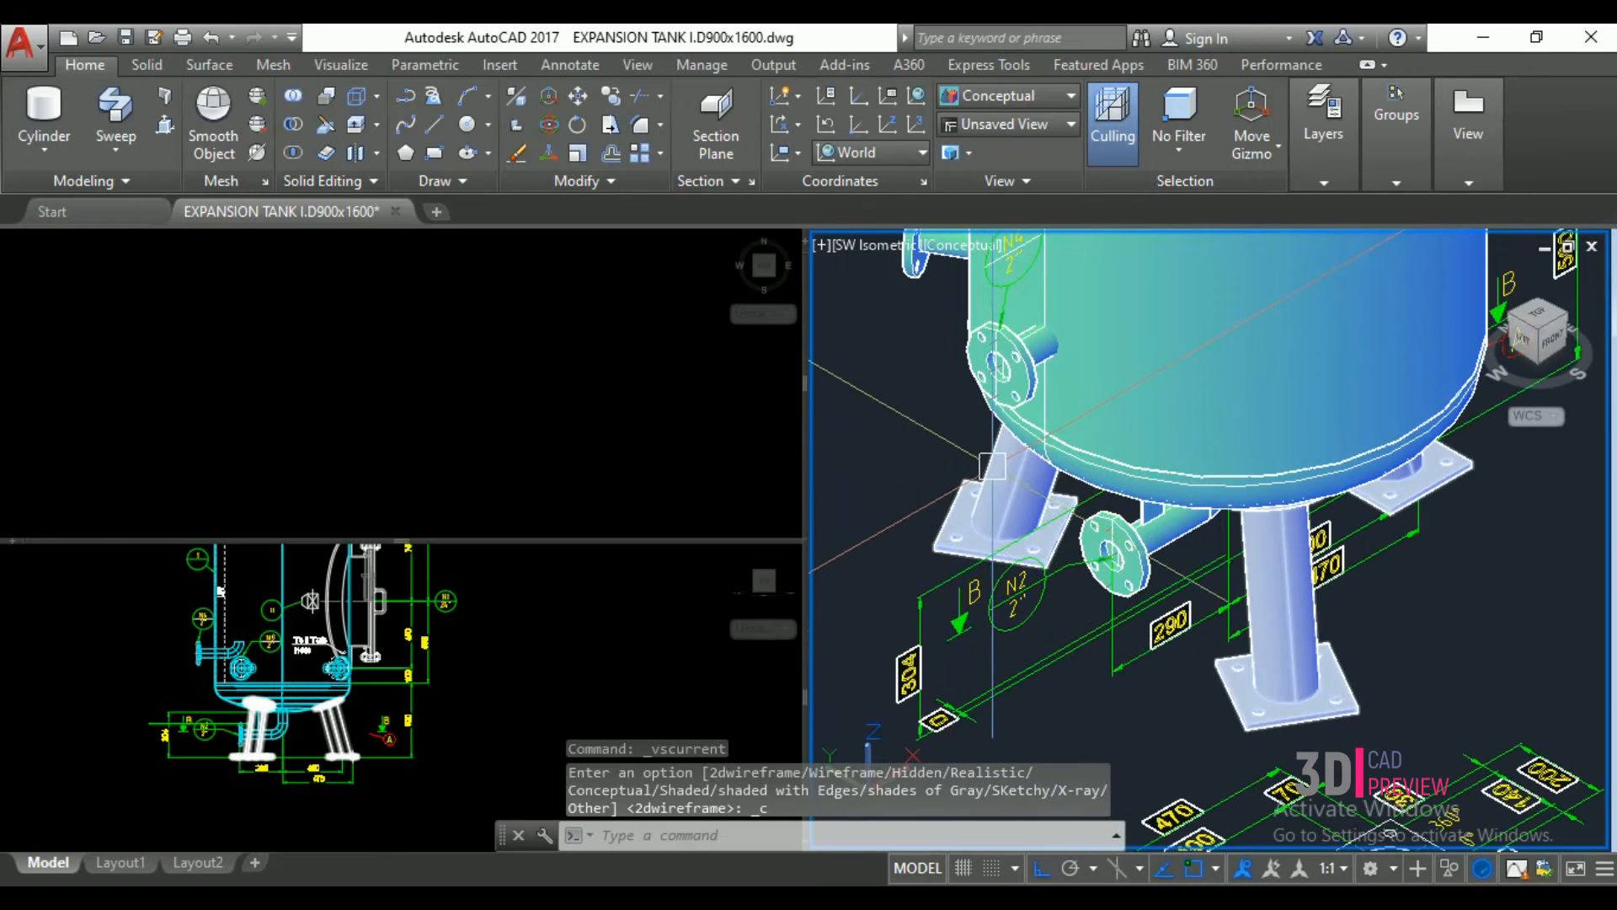
- Explode the polar array of three legs under the tank into separate objects
left_click(999, 455)
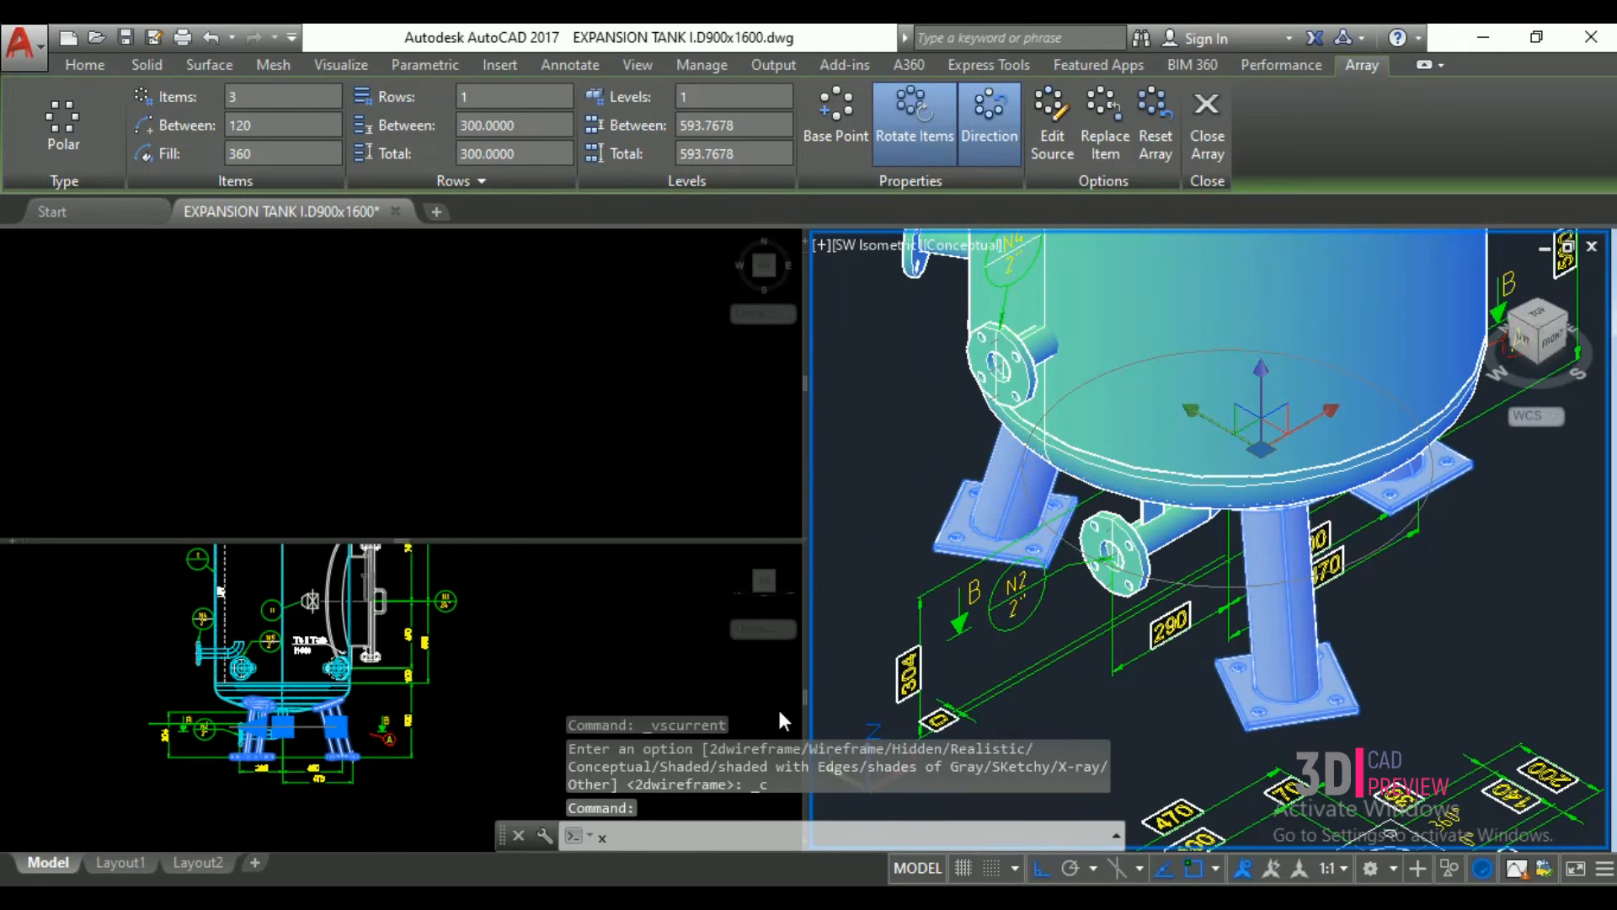
key("Escape")
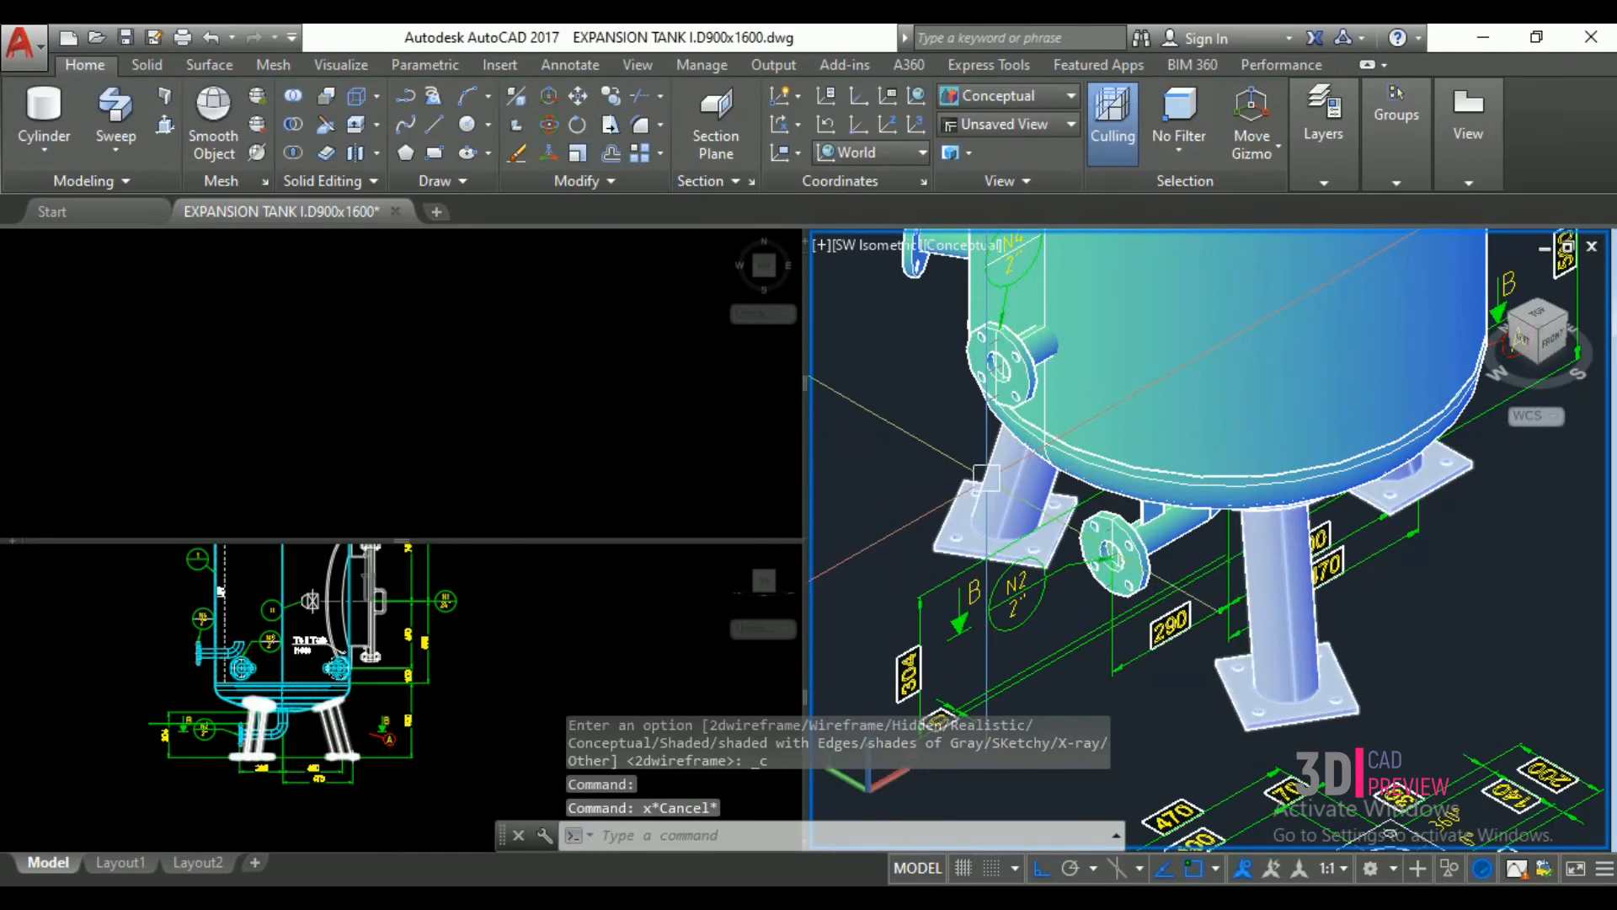
type("x")
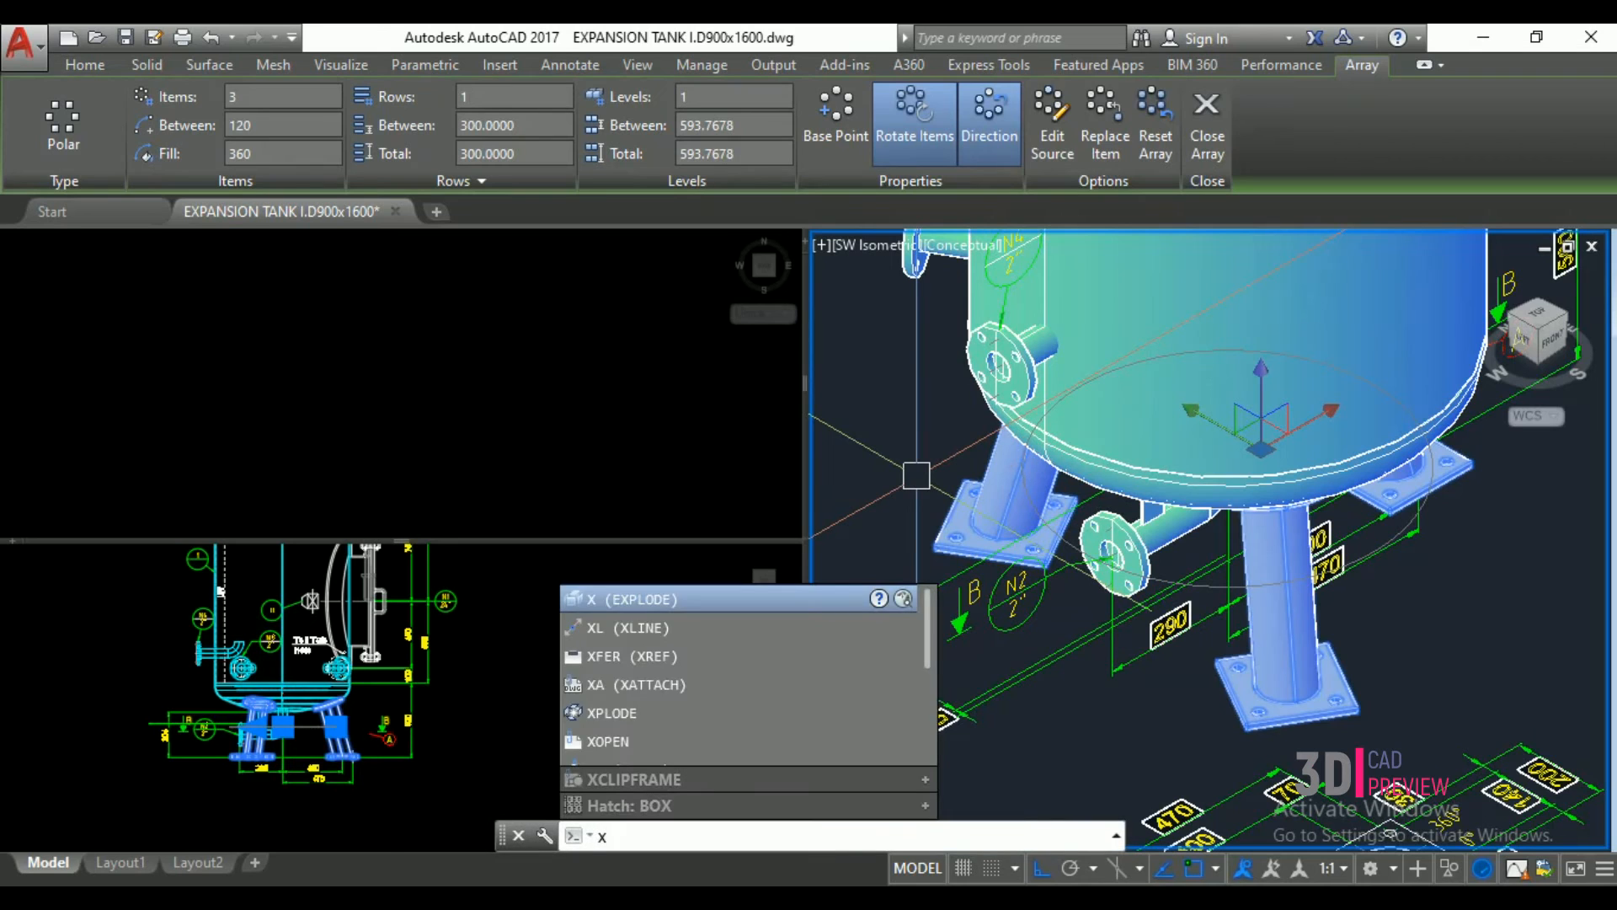
left_click(694, 598)
left_click(224, 725)
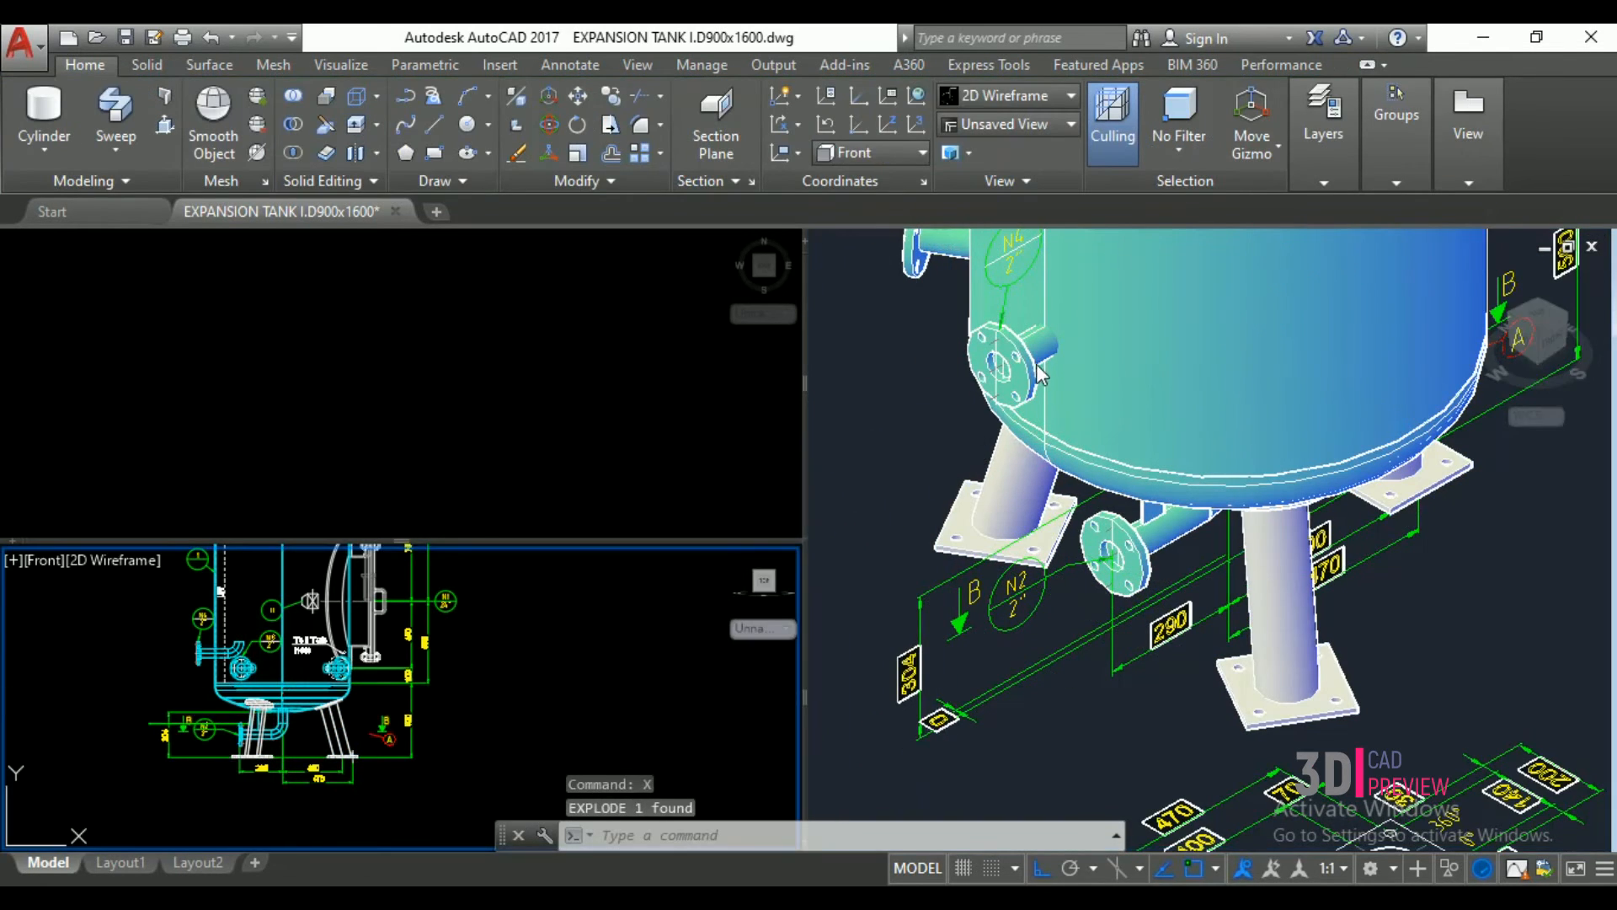
left_click(911, 267)
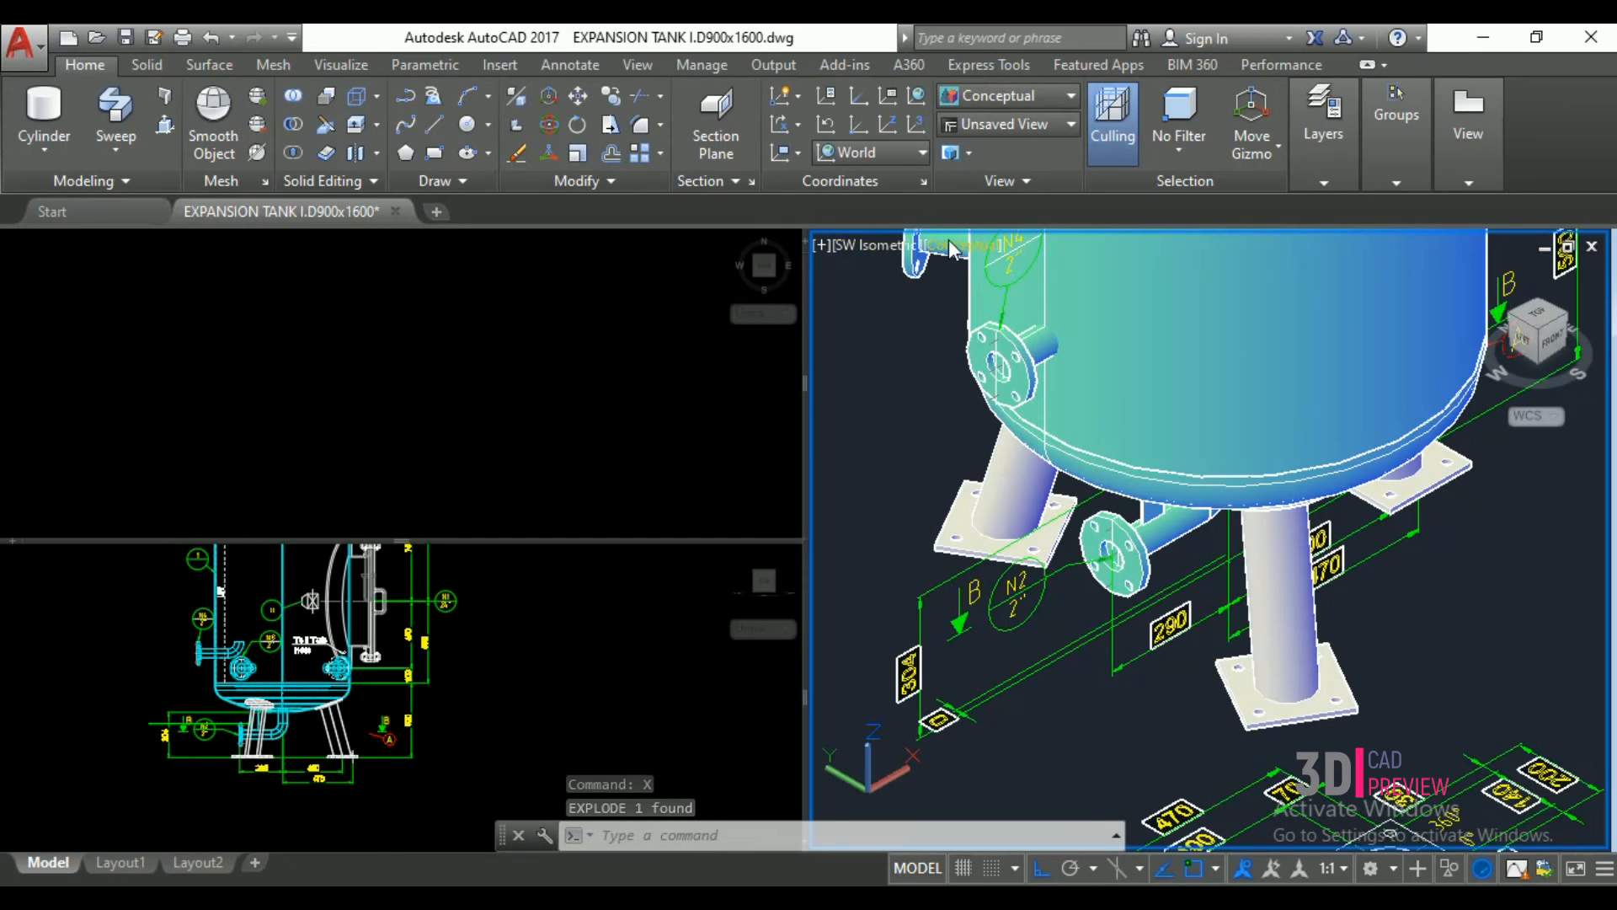
- Switch the isometric view to 2D Wireframe and match the cyan tank shell's properties onto the support leg below nozzle N4
left_click(952, 247)
left_click(1011, 304)
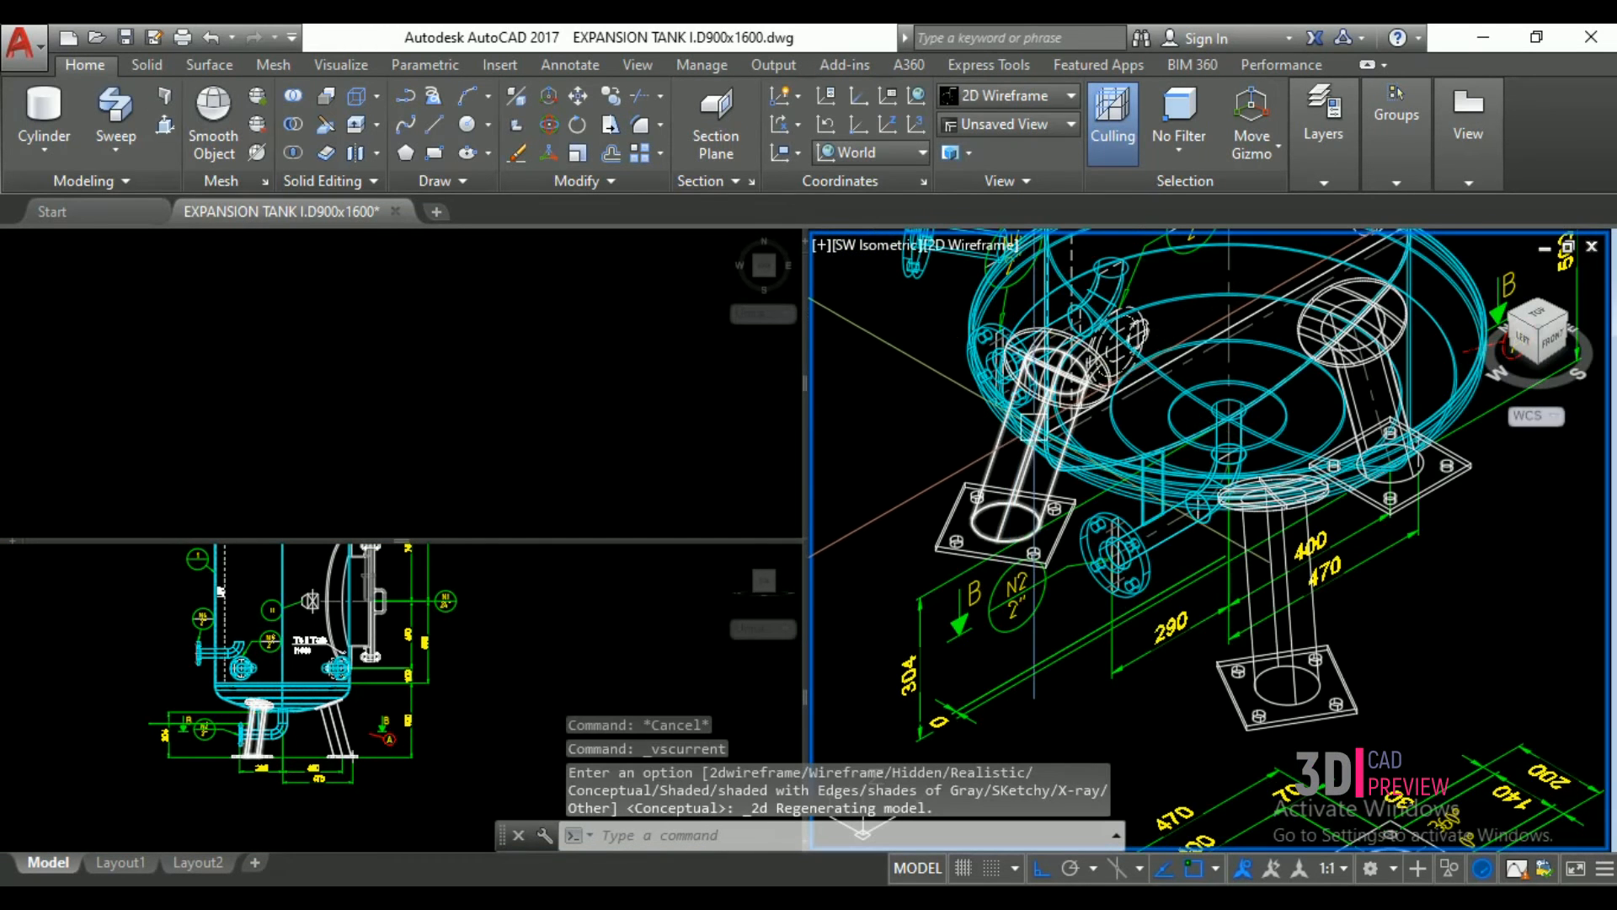
scroll(1100, 462, "up", 2)
type("ma")
key("Return")
scroll(1100, 462, "up", 2)
left_click(1100, 461)
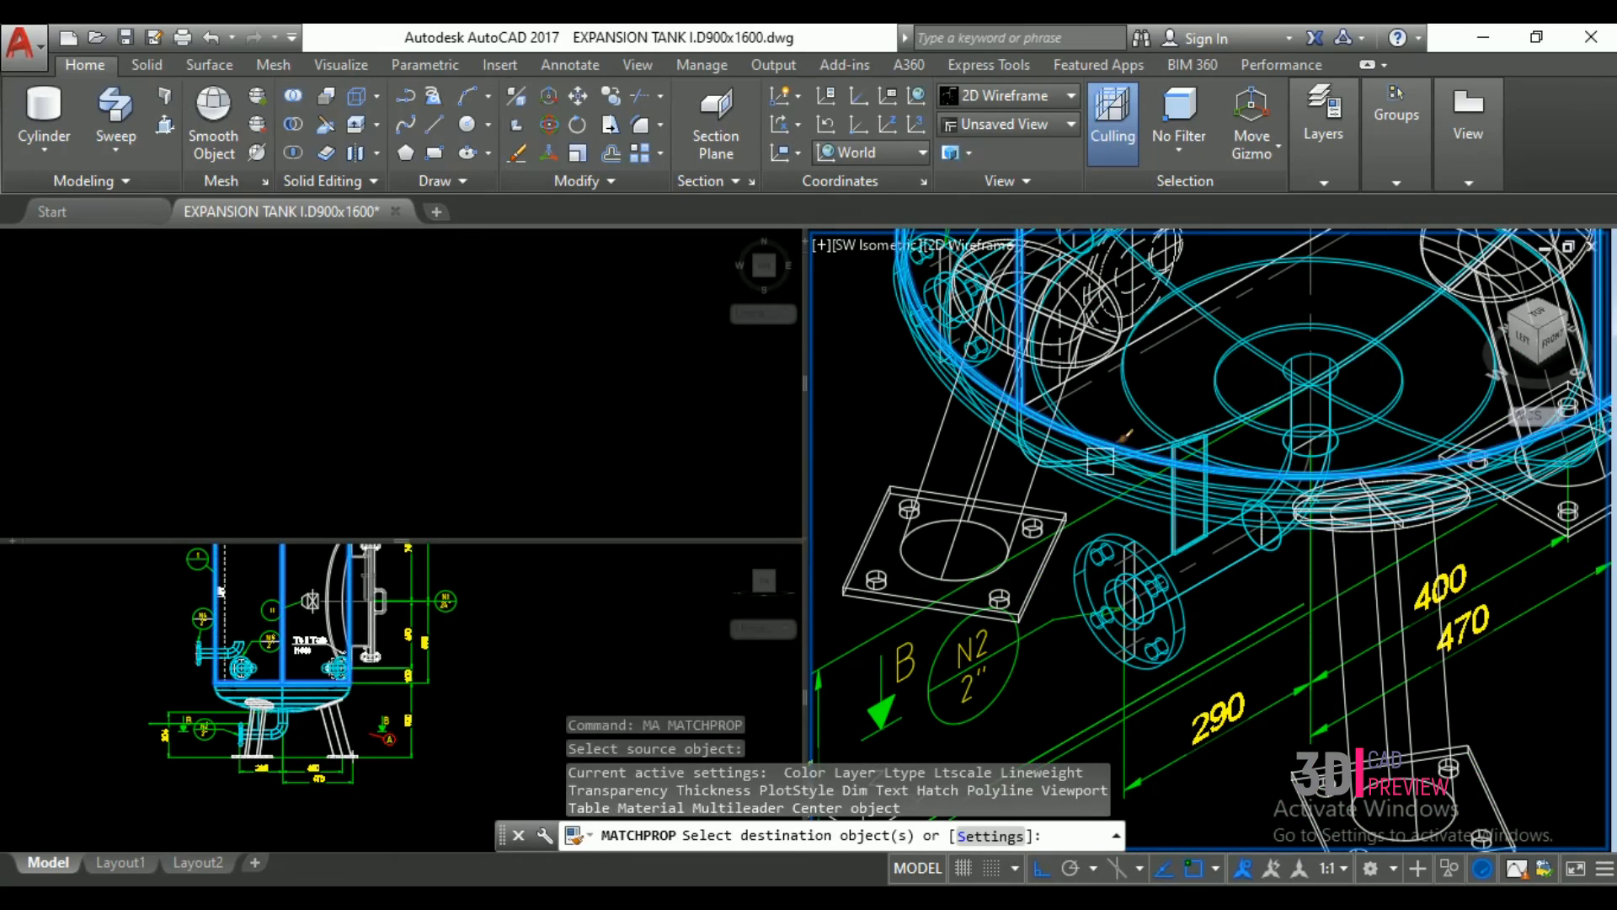
left_click(1014, 499)
left_click(893, 505)
- Match the tank shell's properties onto the pipe, base plate and pad of the front support leg
scroll(896, 504, "down", 4)
scroll(1111, 577, "up", 2)
scroll(1111, 577, "up", 2)
left_click(1211, 596)
left_click(1115, 643)
scroll(1230, 553, "down", 2)
scroll(1092, 457, "up", 6)
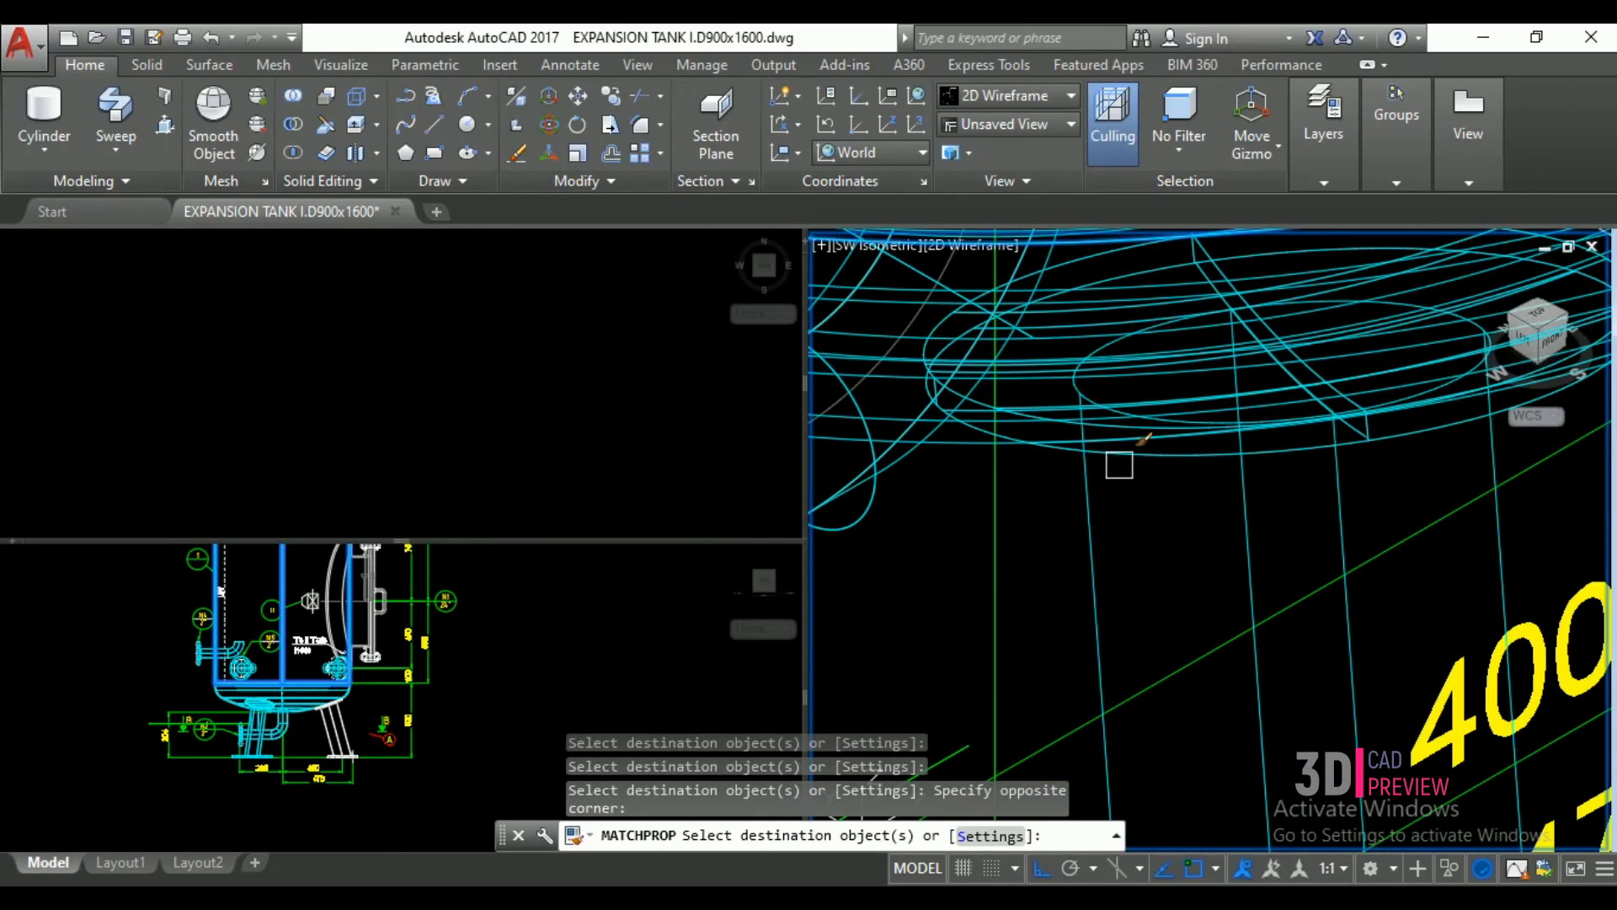
- Match the tank shell's properties onto the remaining leg pads and the pipe and base plate of the rear leg
scroll(1250, 549, "down", 4)
scroll(1058, 417, "up", 5)
left_click(1003, 447)
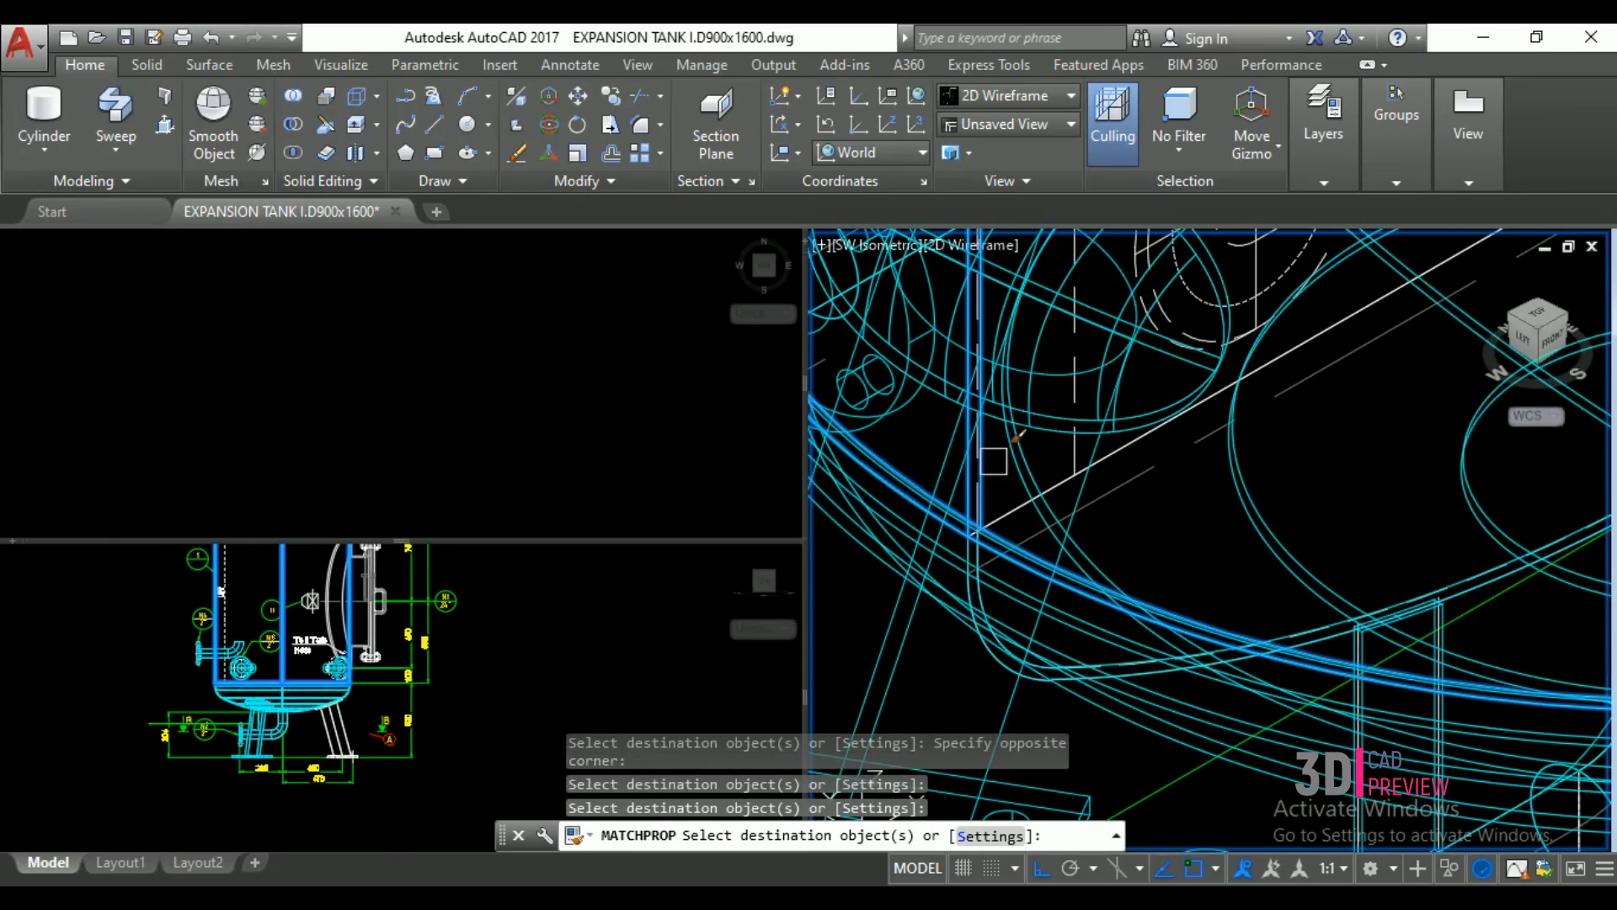
scroll(1003, 447, "down", 5)
scroll(1268, 372, "up", 4)
scroll(1221, 329, "up", 2)
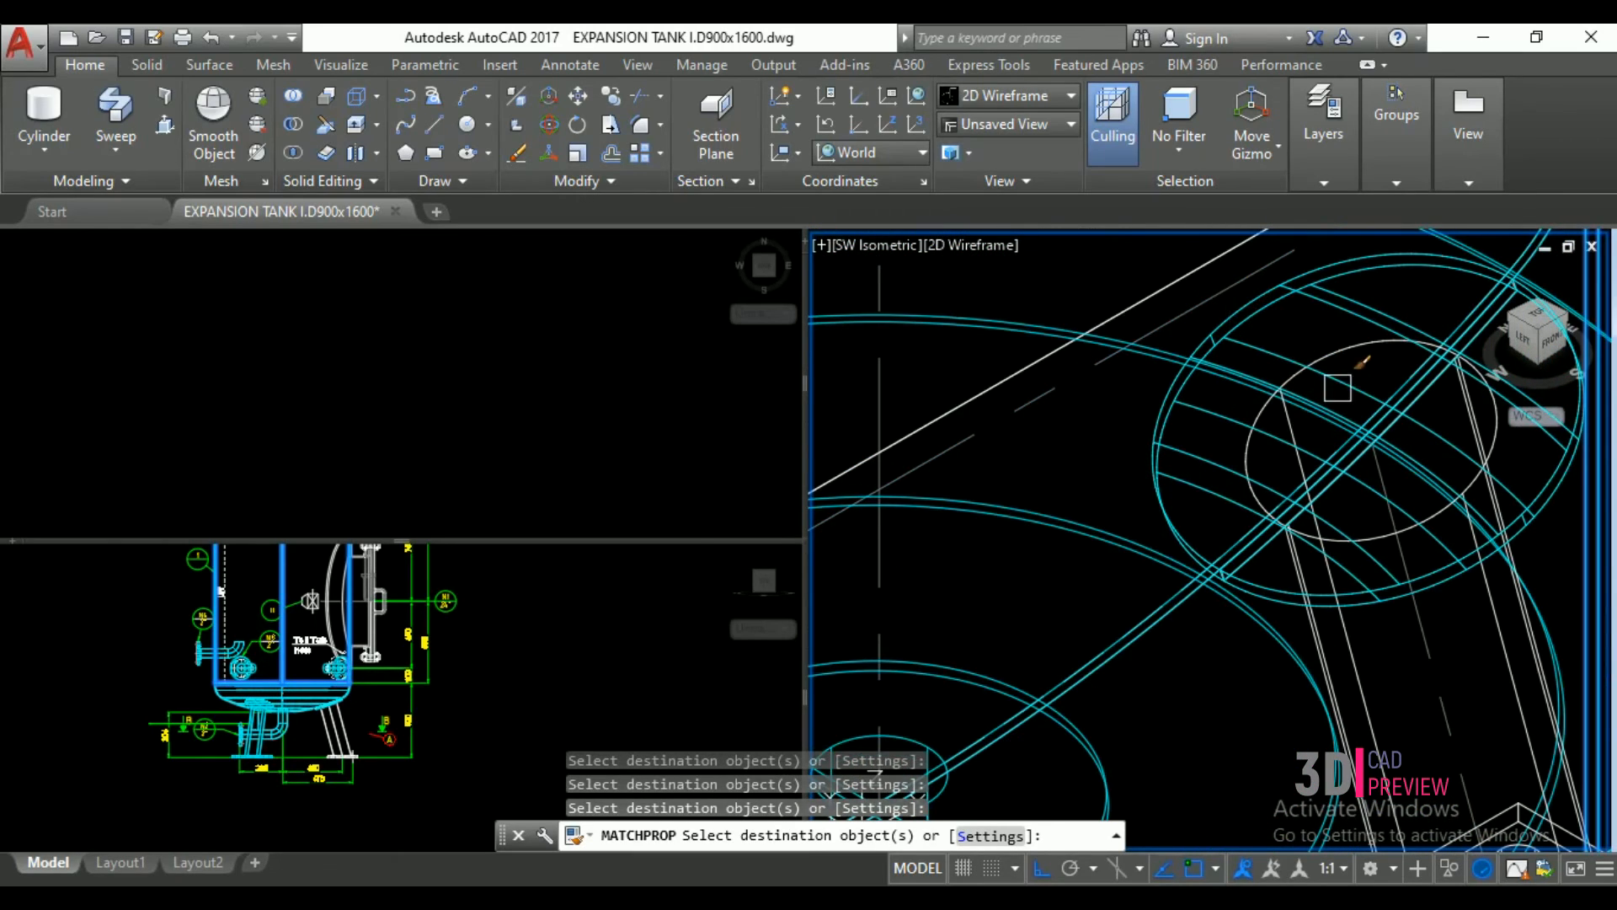
scroll(1346, 353, "down", 5)
scroll(1384, 414, "up", 4)
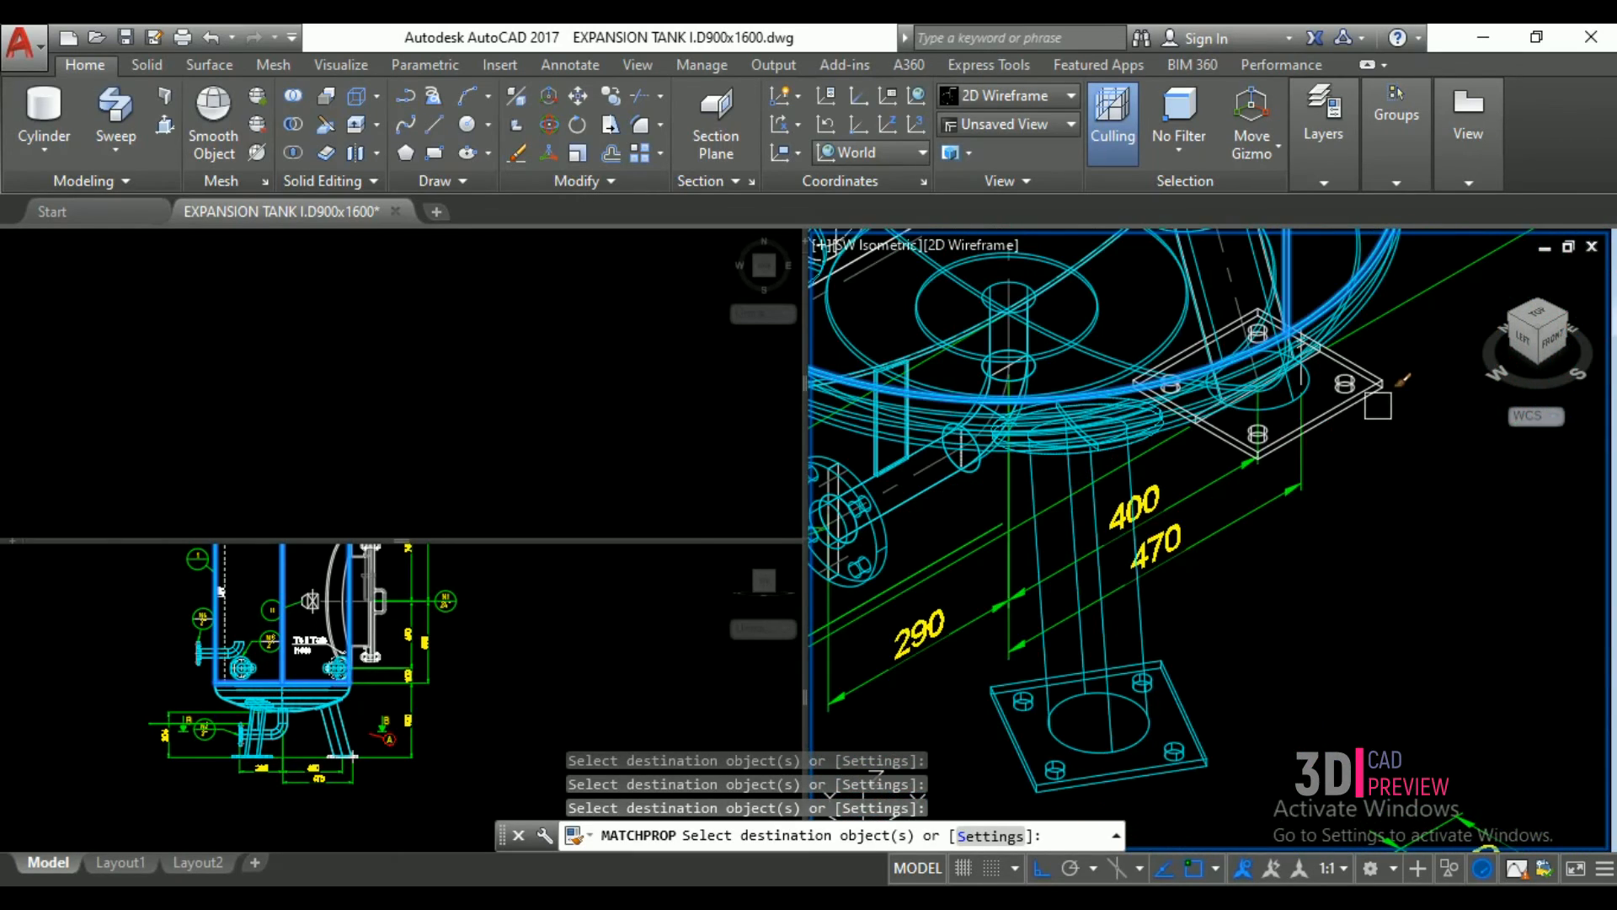
key("Return")
- Set the visual style to Conceptual and orbit to a low side view to inspect the legs under the bottom head
left_click(962, 245)
left_click(1036, 326)
scroll(1356, 581, "down", 3)
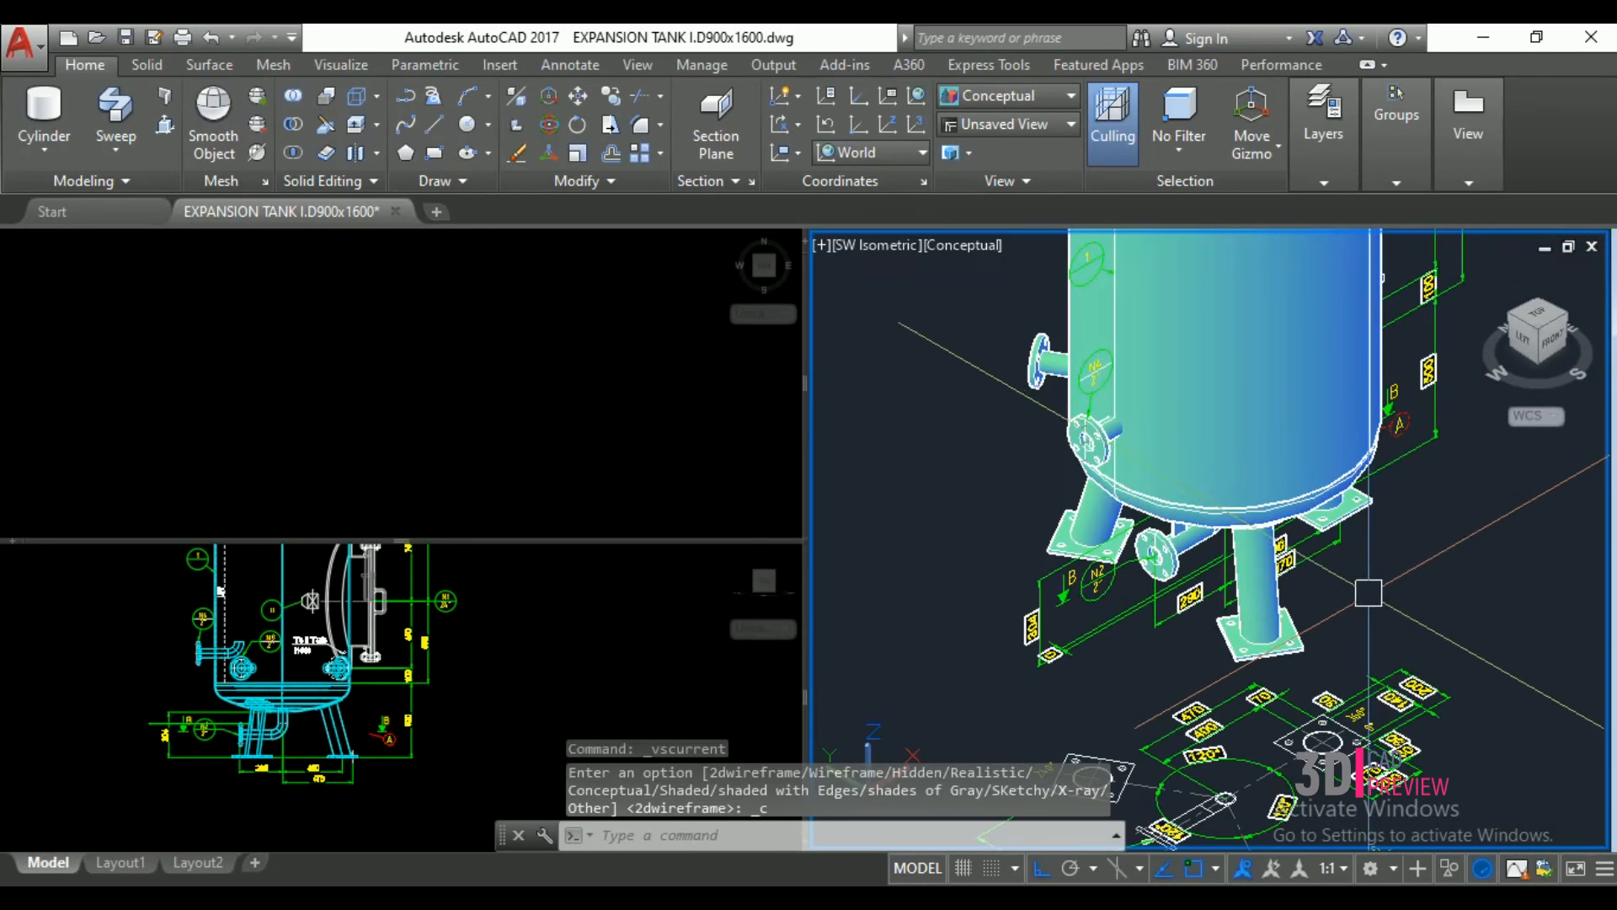
type("3do")
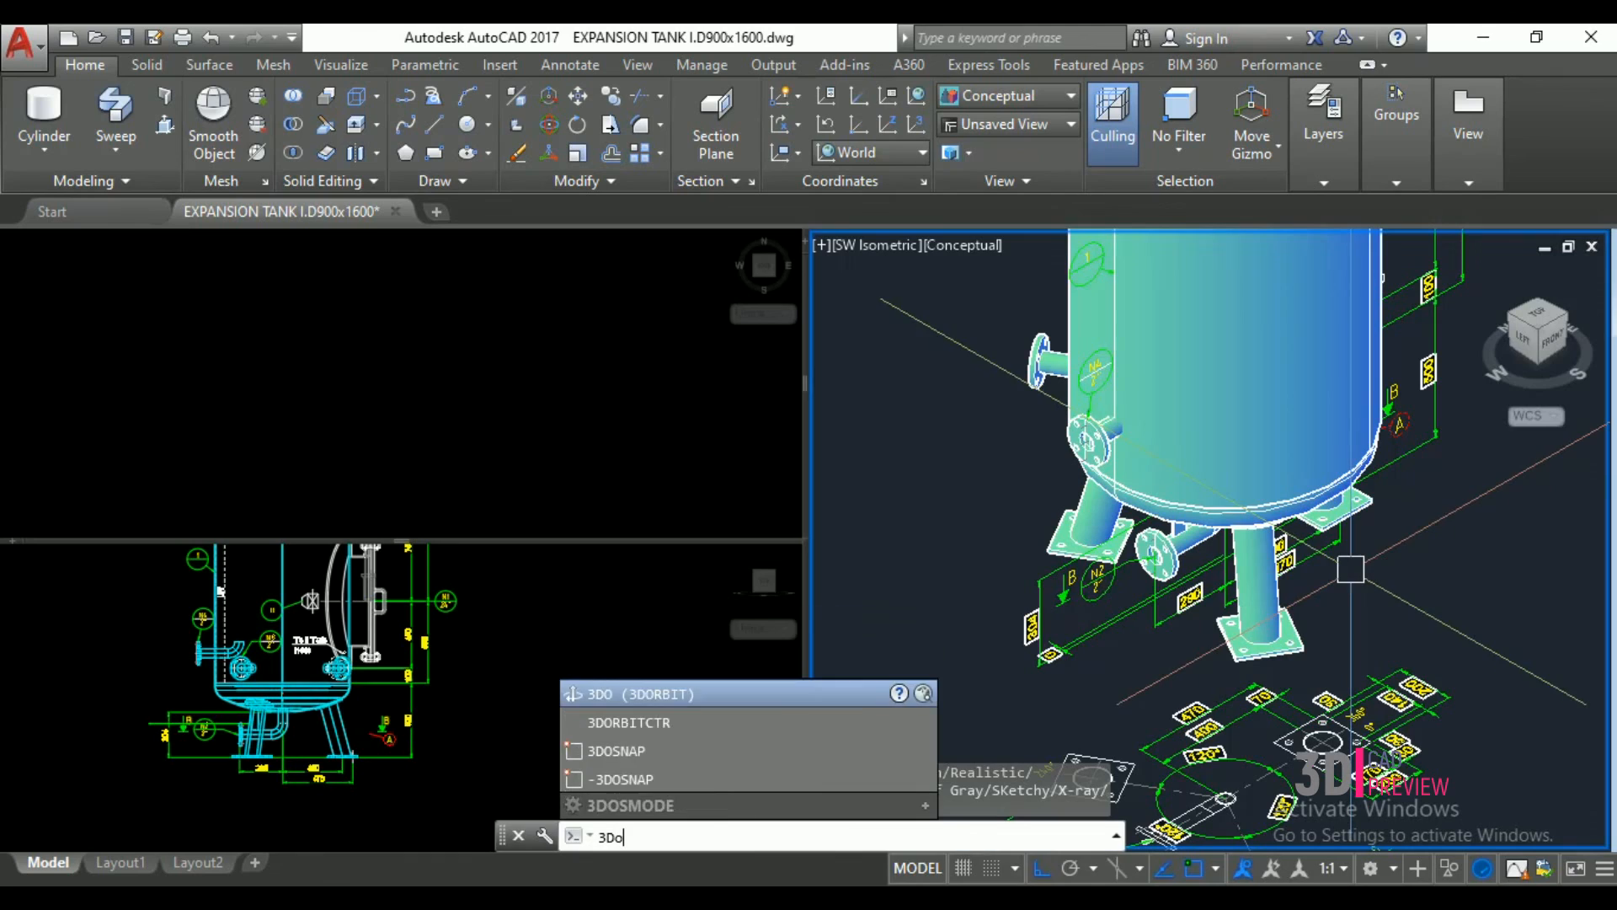
key("Return")
left_click_drag(1351, 573, 1426, 516)
scroll(1381, 443, "up", 3)
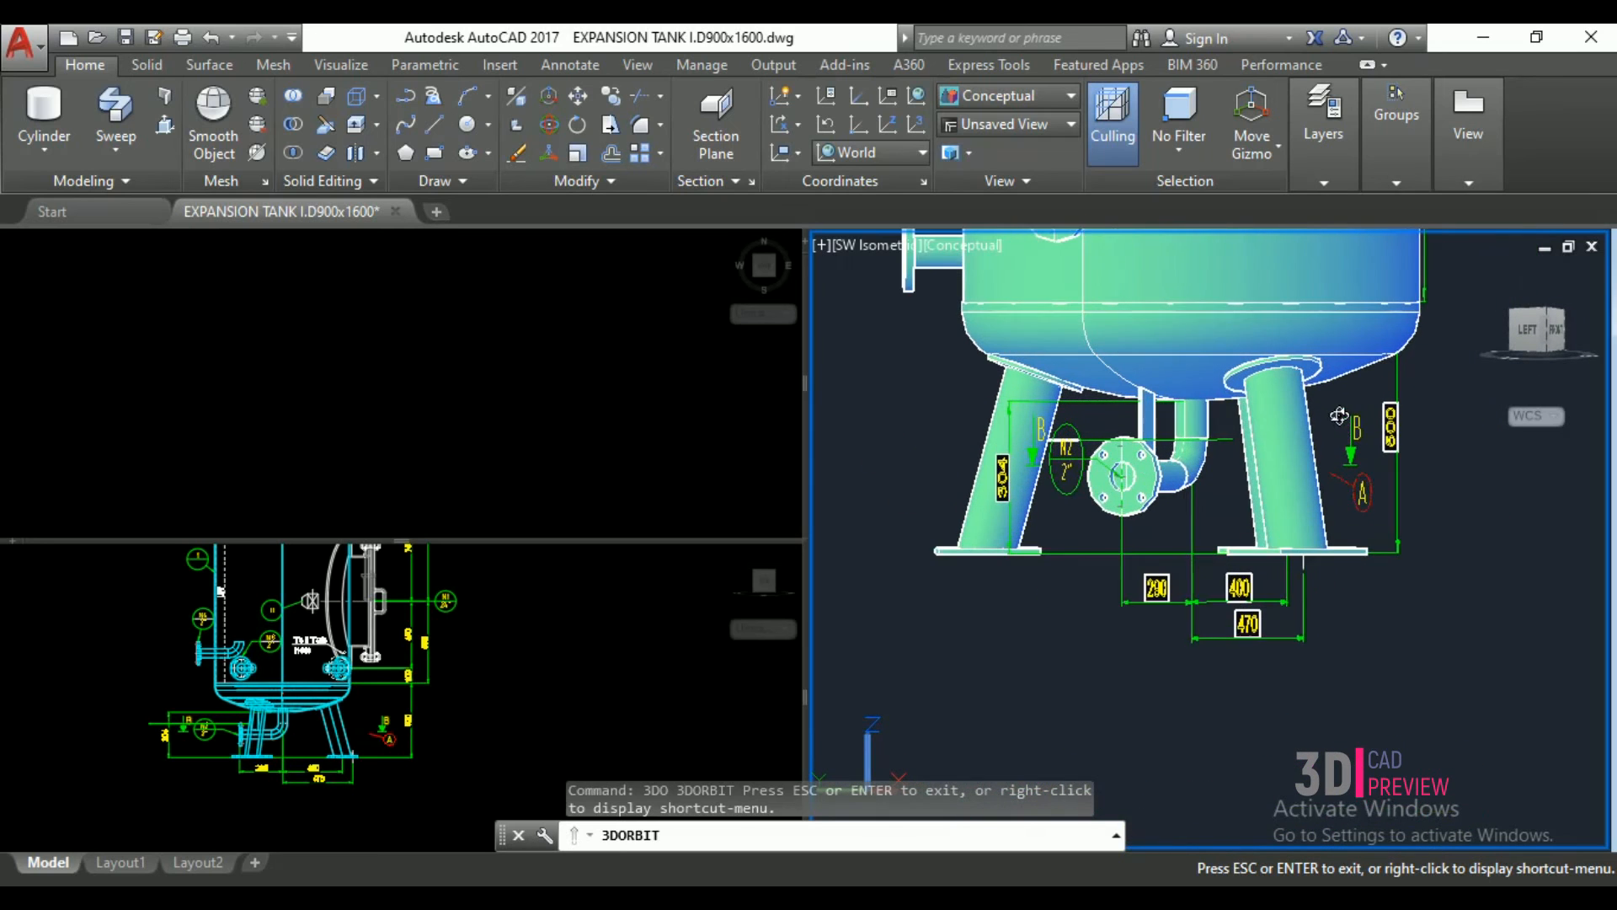
scroll(1301, 386, "up", 2)
key("Escape")
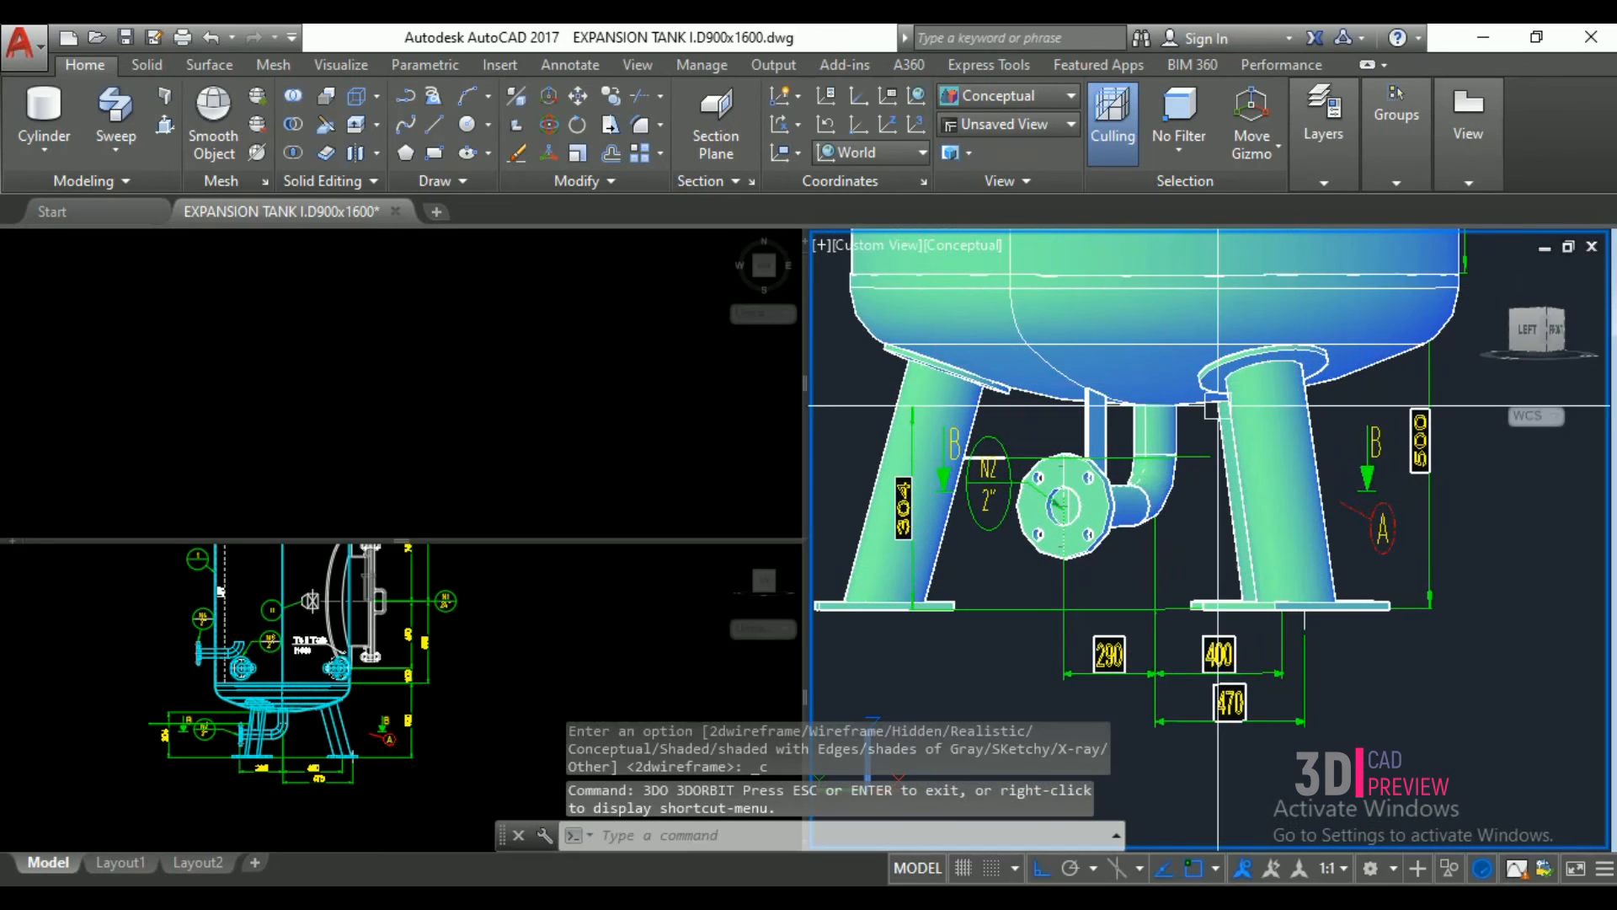
- Set the visual style to Shaded with edges and orbit the tank to examine the legs and bottom nozzle from below
left_click(960, 246)
left_click(1050, 438)
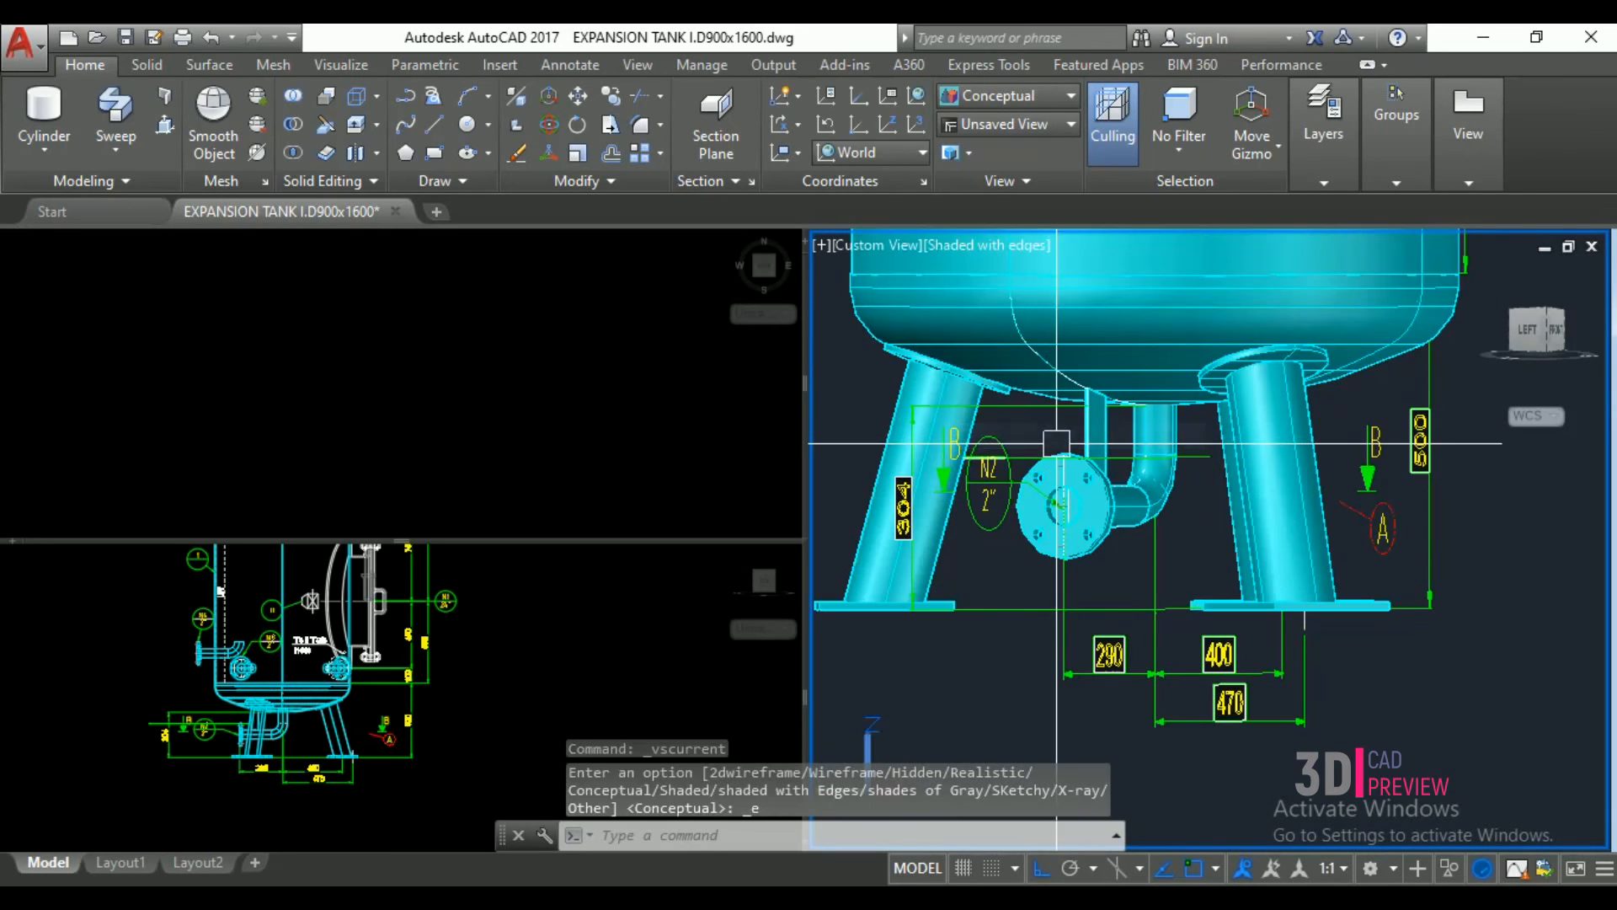
type("3DO")
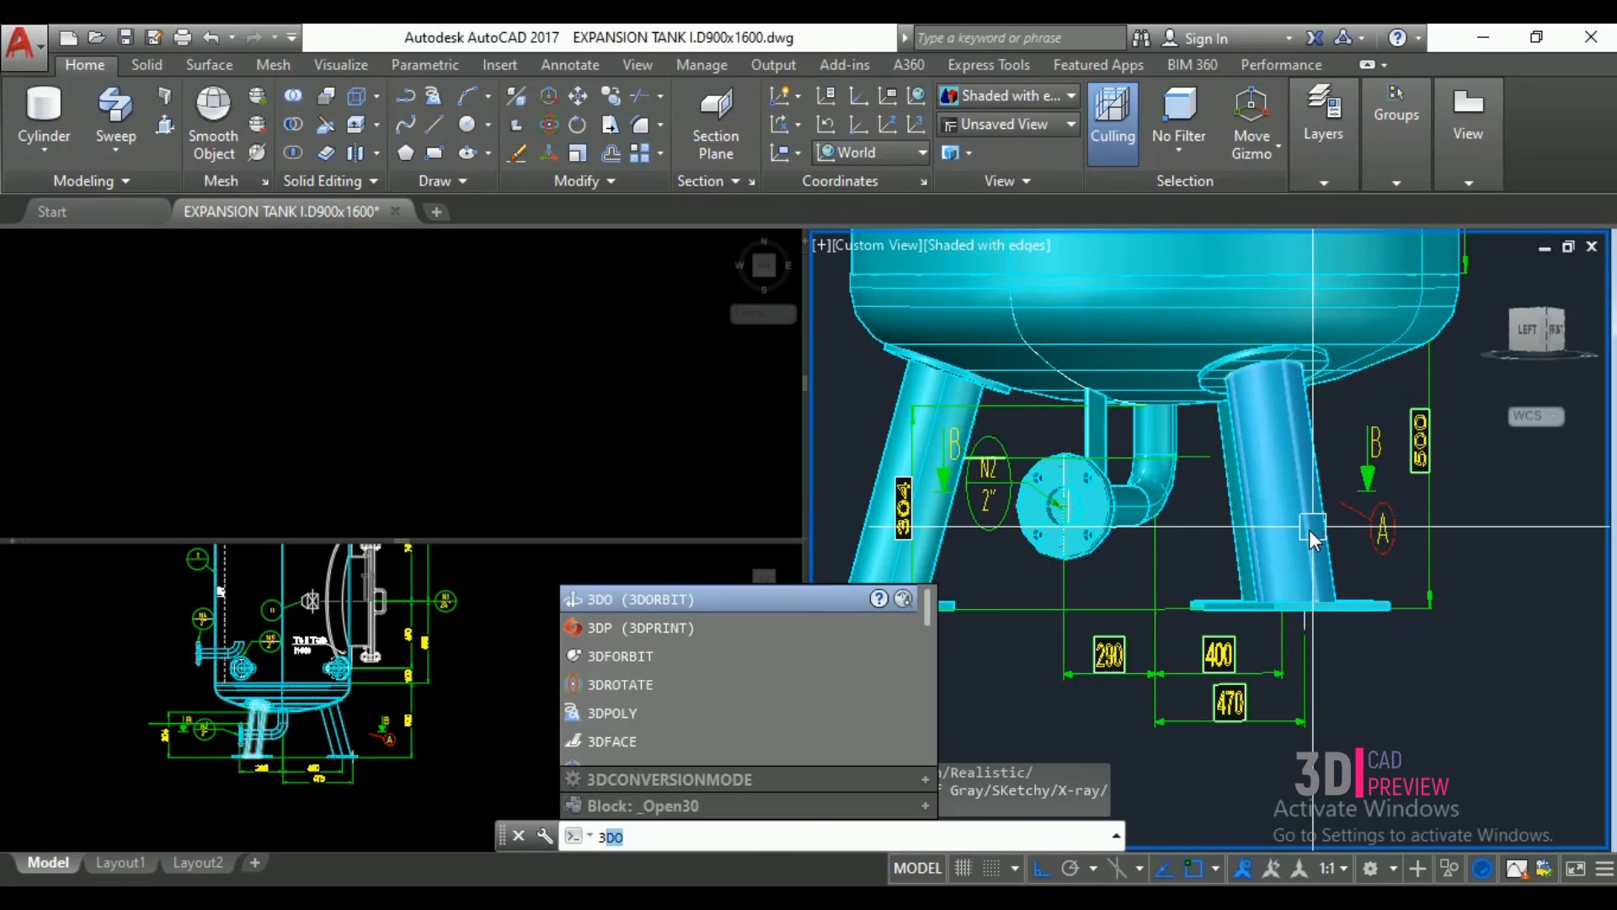
key("Return")
left_click_drag(1309, 528, 1052, 604)
scroll(1053, 604, "down", 5)
left_click_drag(1135, 478, 1112, 285)
scroll(1104, 538, "up", 4)
mouse_move(1118, 536)
left_mouse_down()
mouse_move(1127, 481)
mouse_move(1155, 452)
mouse_move(1110, 505)
left_mouse_up()
scroll(1091, 552, "up", 2)
right_click(1060, 609)
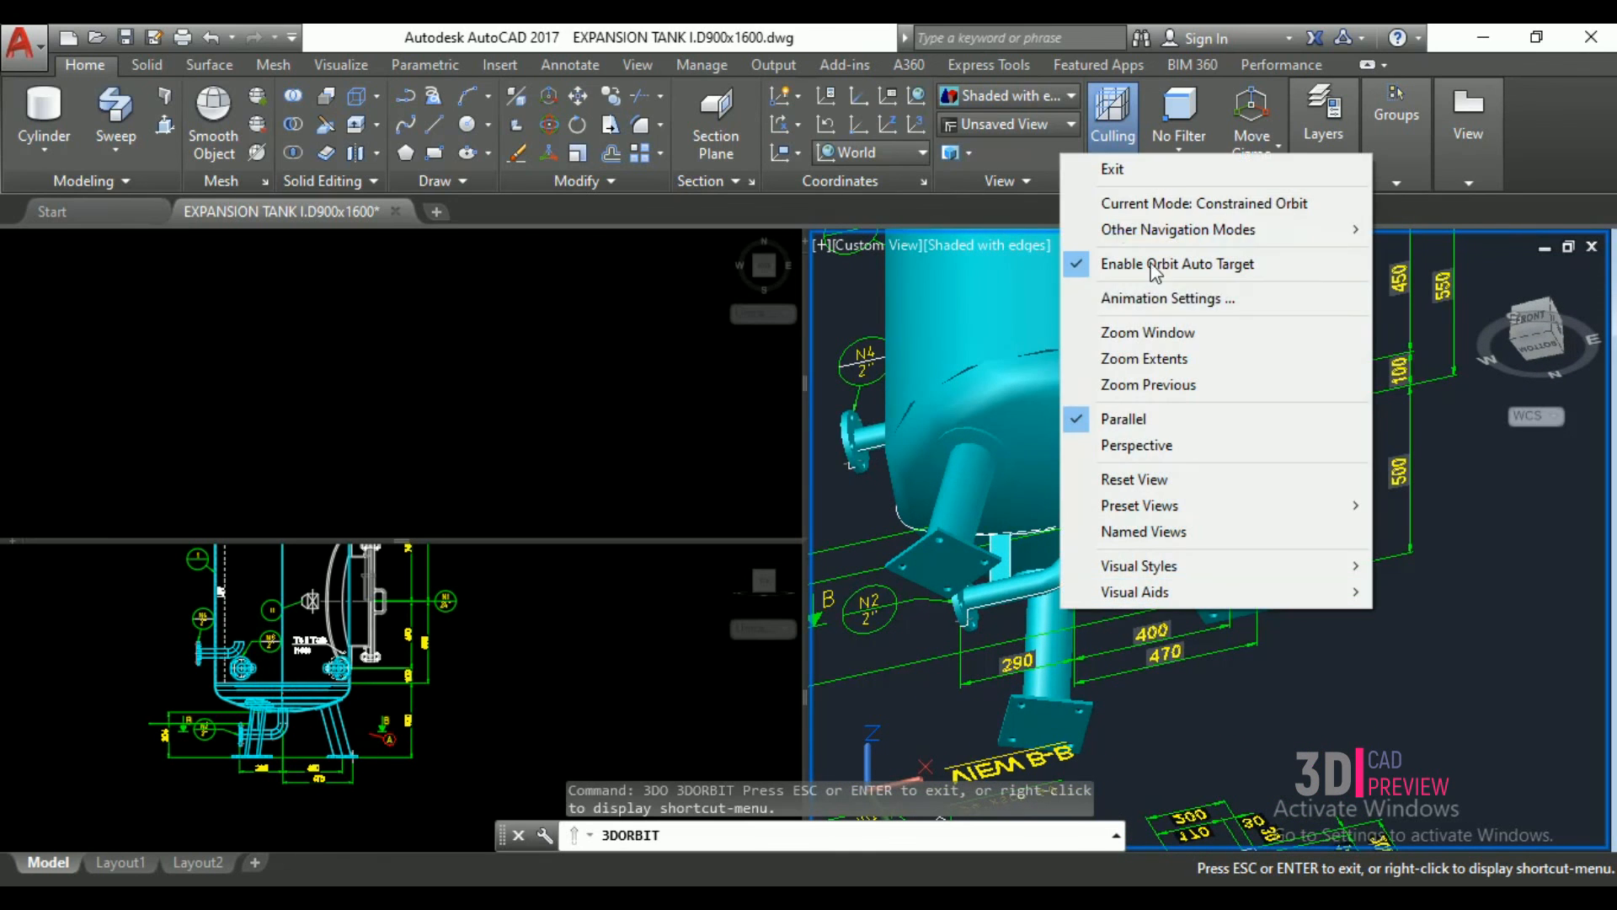
left_click(1105, 168)
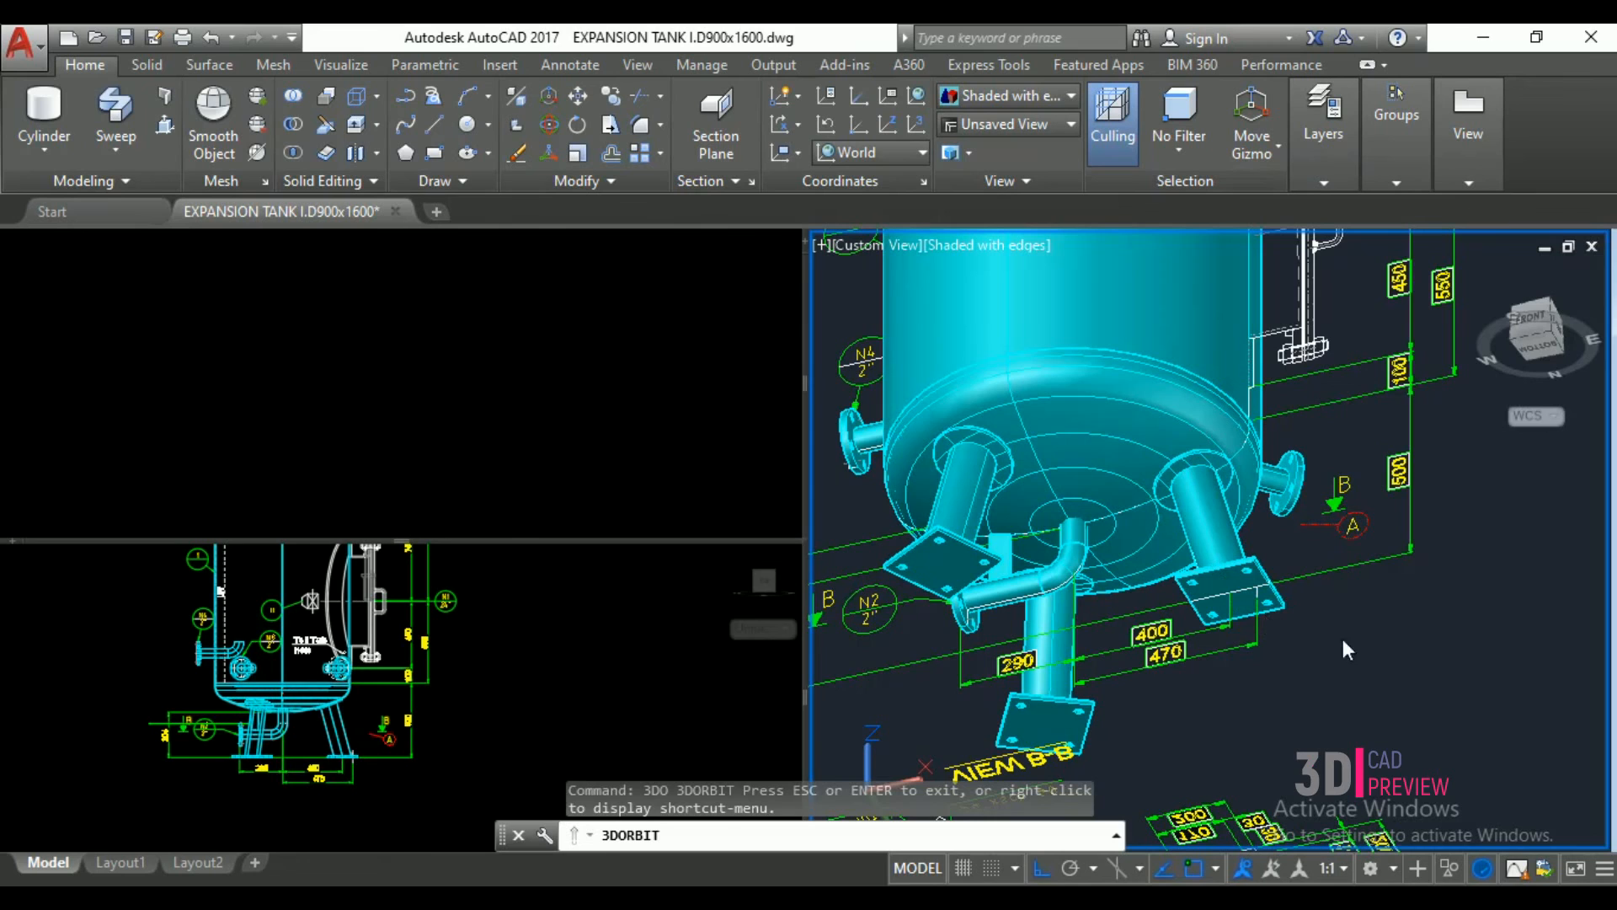
left_click(1482, 749)
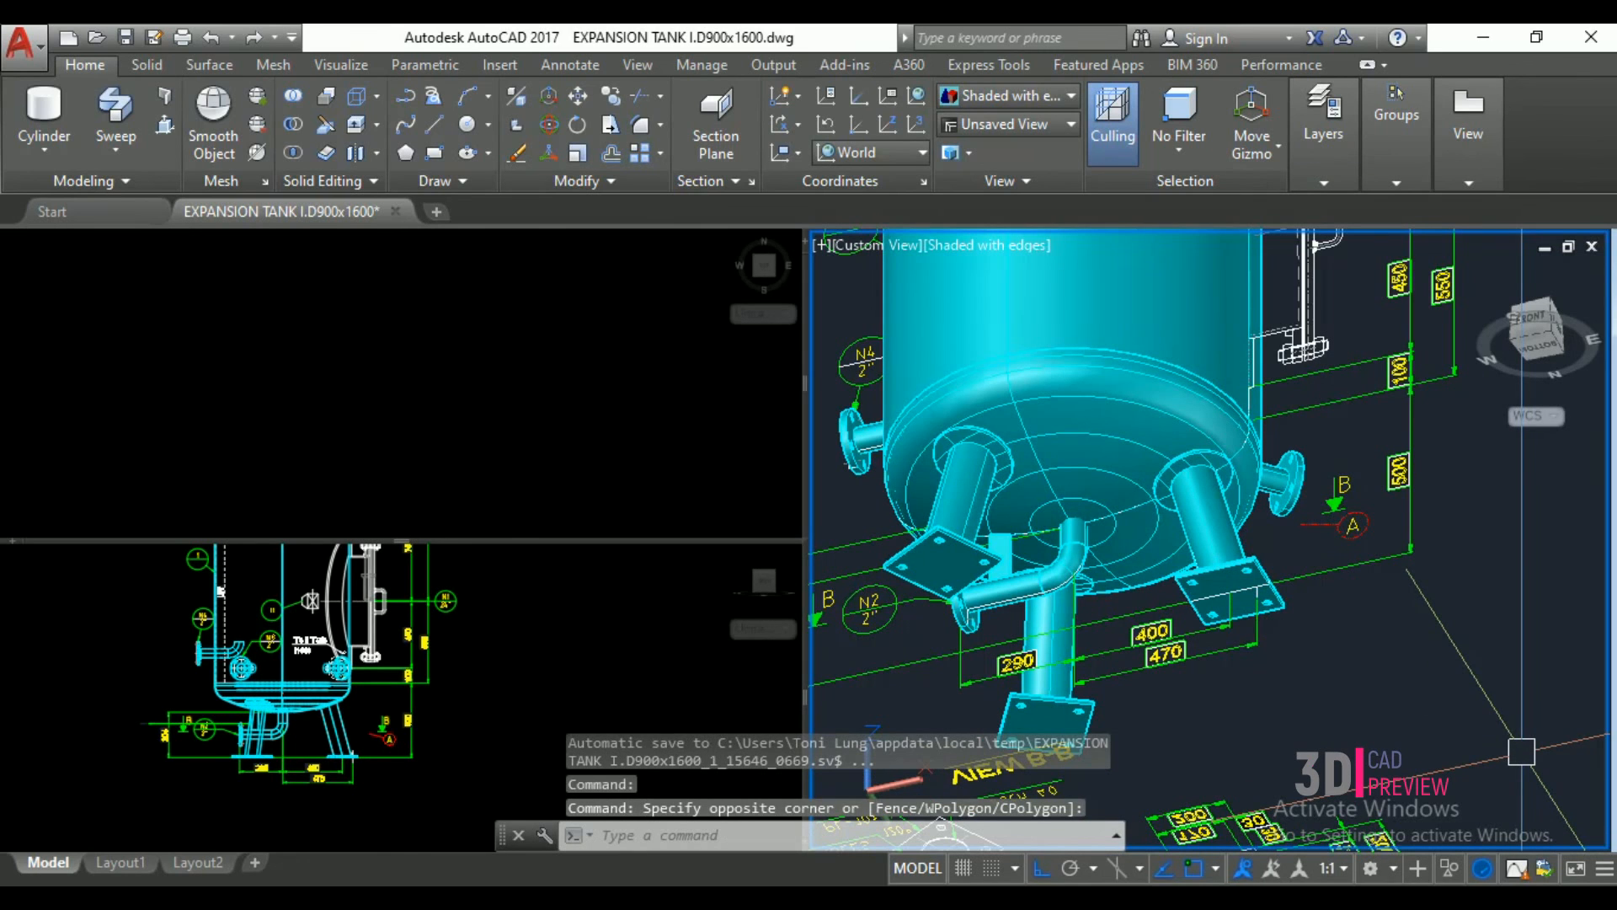
scroll(1520, 750, "down", 5)
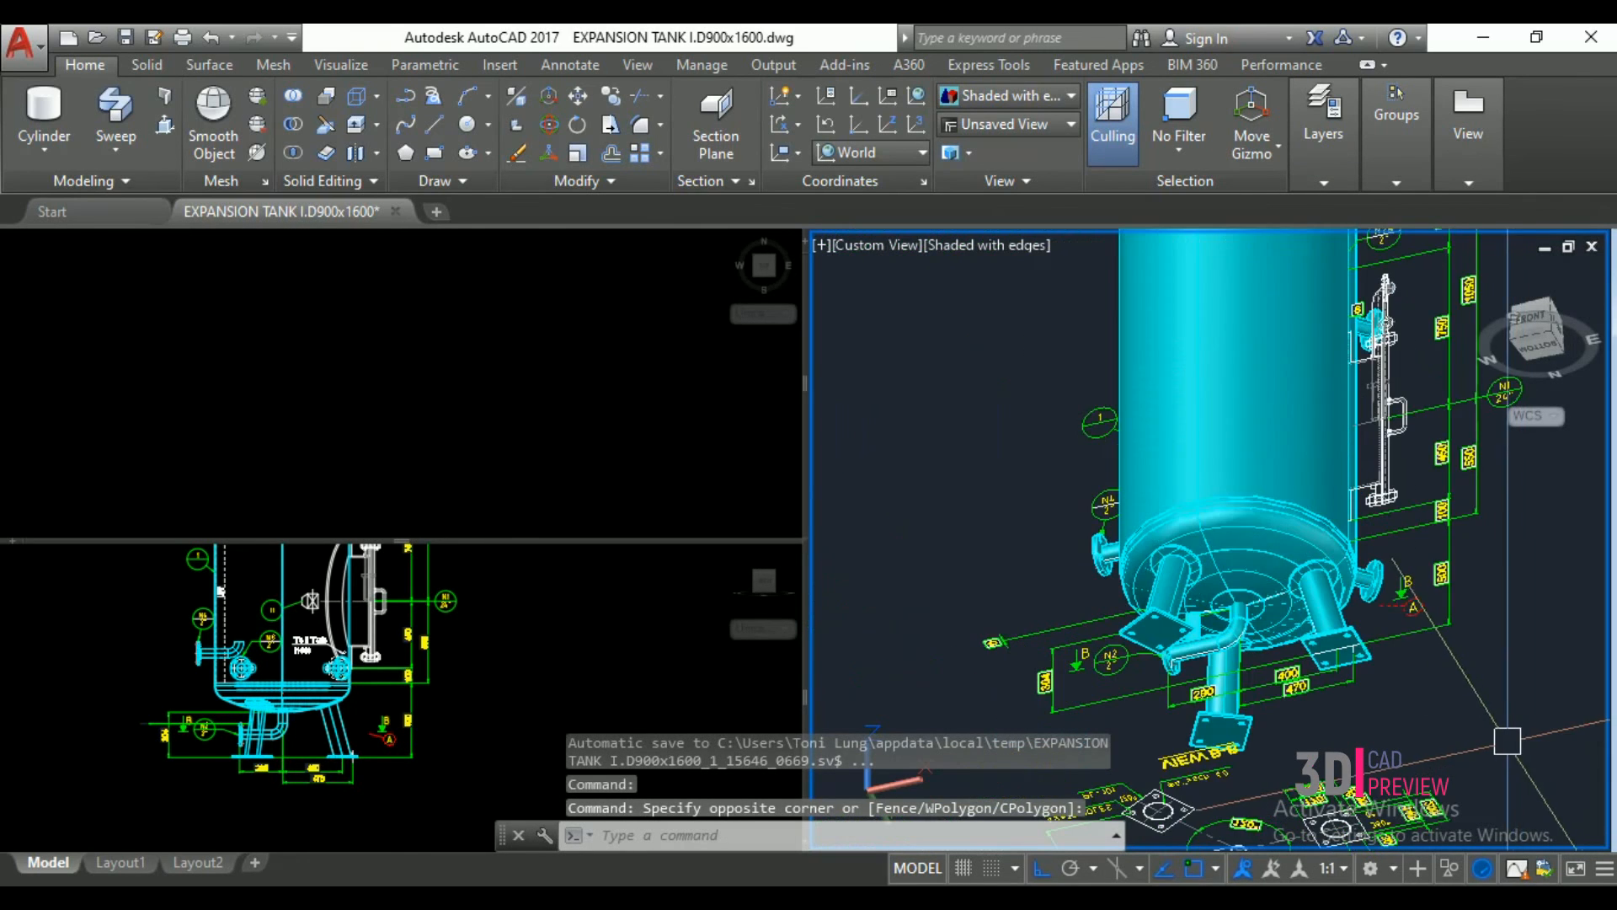
scroll(1145, 751, "up", 4)
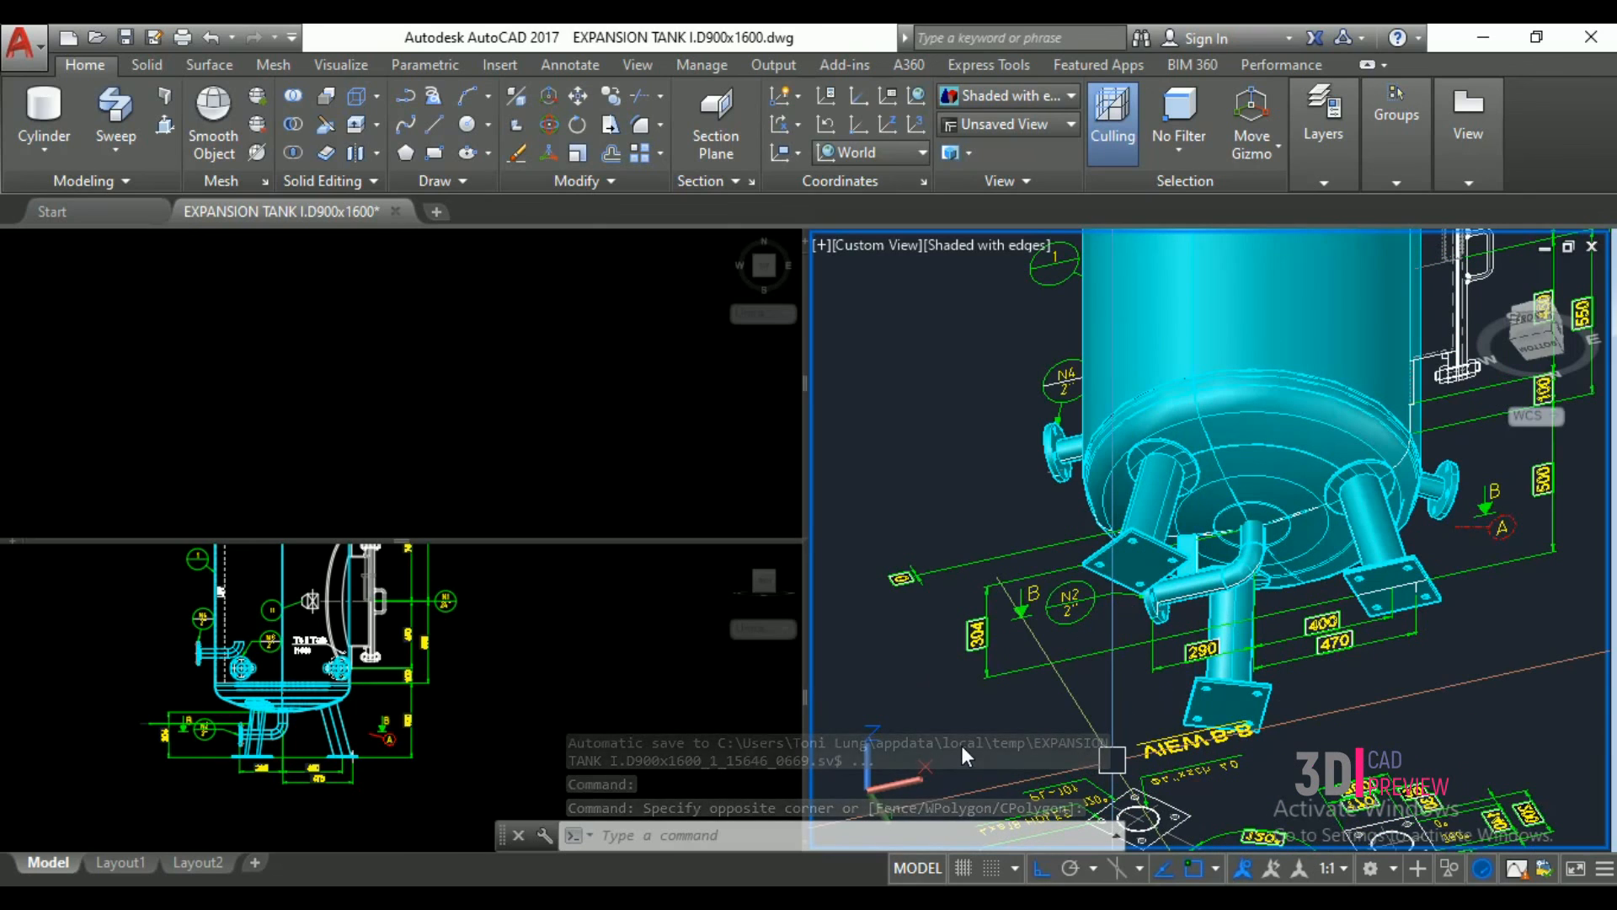